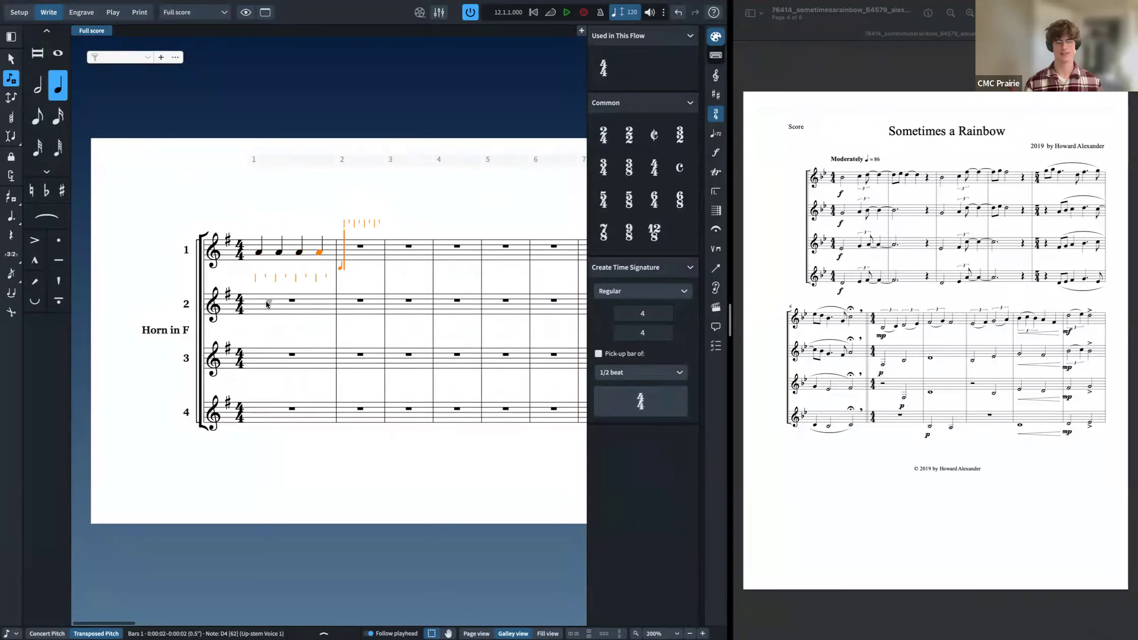
Step: Delete the four quarter notes in horn 1's first bar
key(Escape)
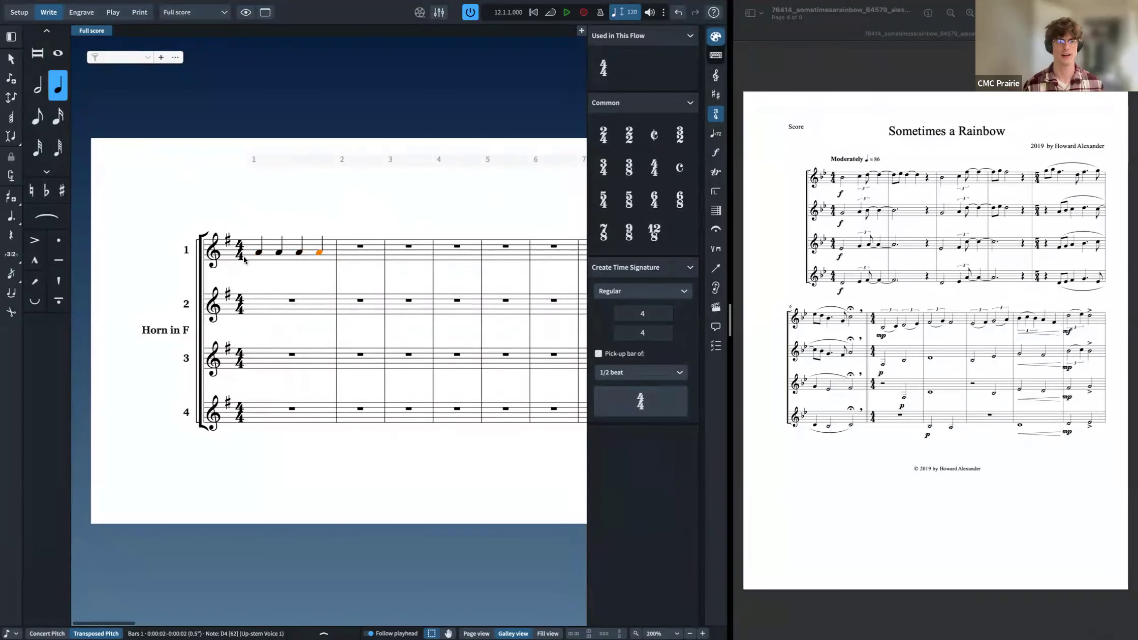
shift+click(266, 255)
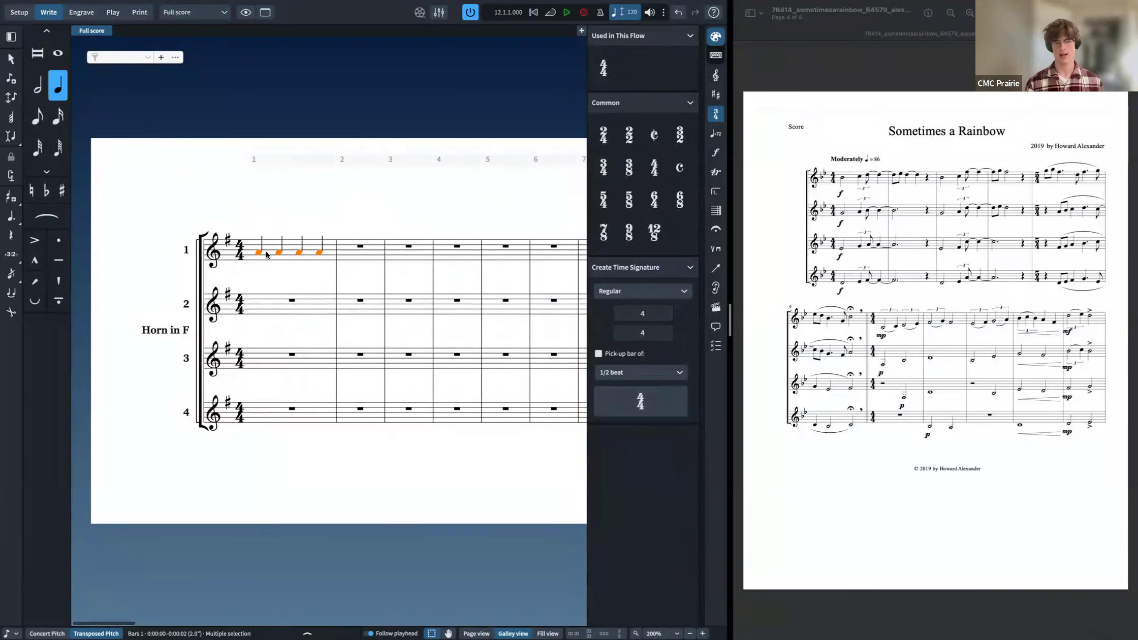
key(Delete)
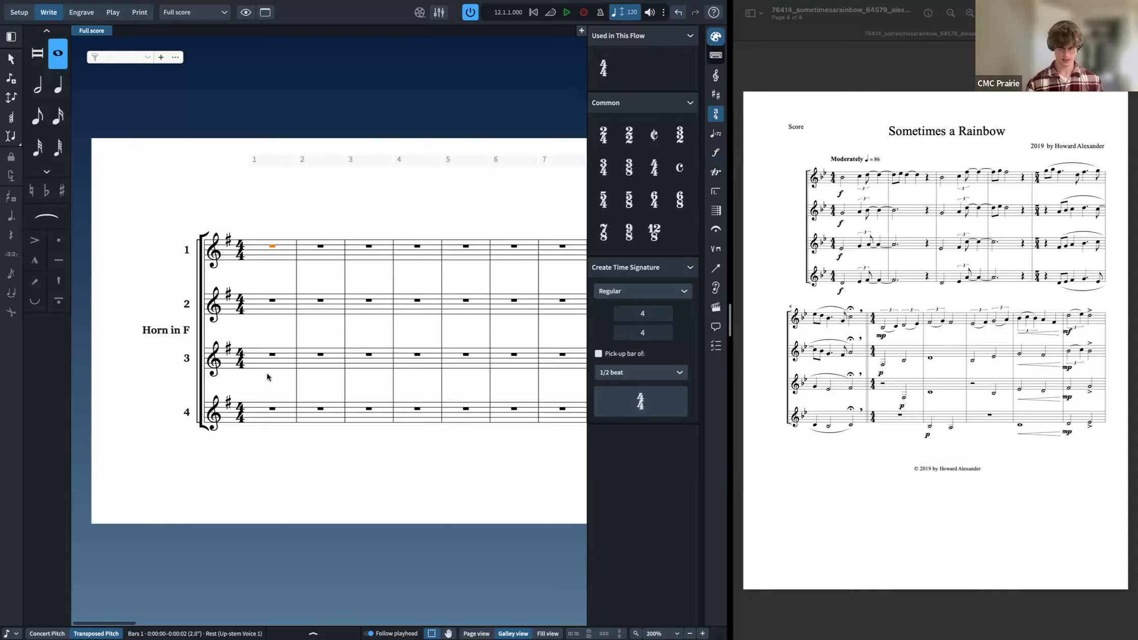
Step: Extend the note-input caret down across horns 1 to 3, then leave note input
key(shift+n)
key(shift+Down)
key(shift+Down)
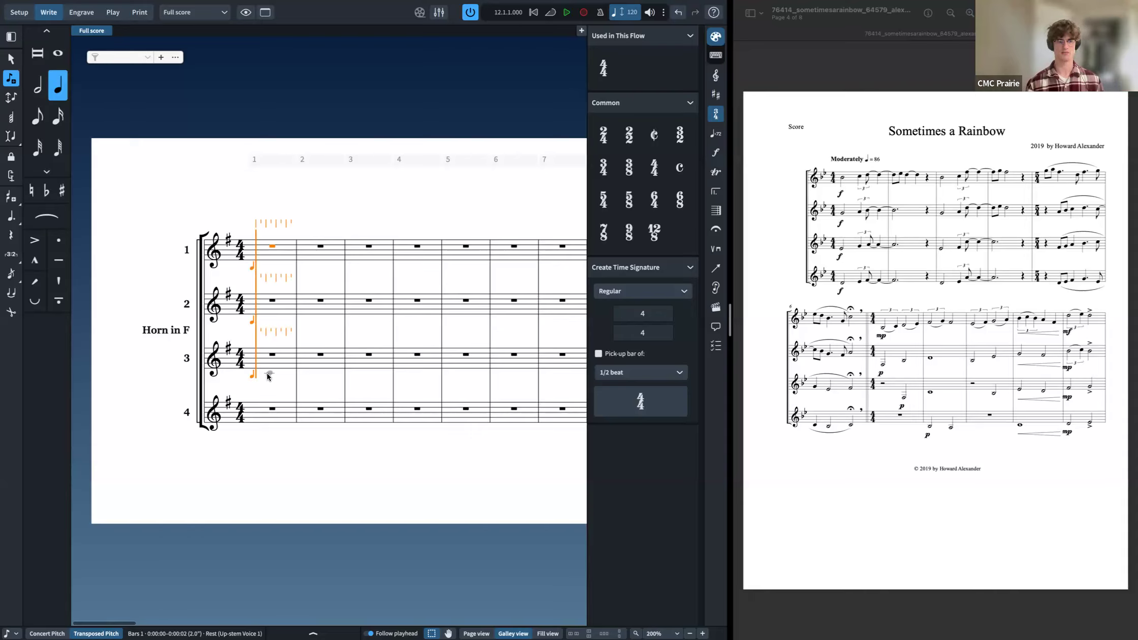
key(Escape)
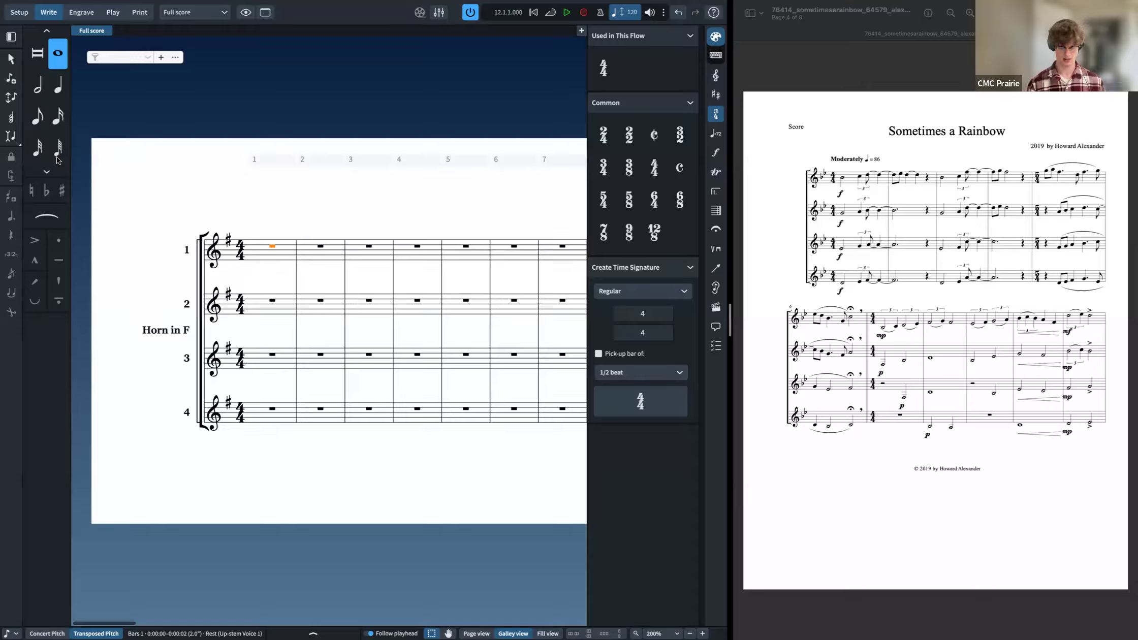
Step: Enter a quarter-note D4 at the start of horn 1's first bar
key(shift+n)
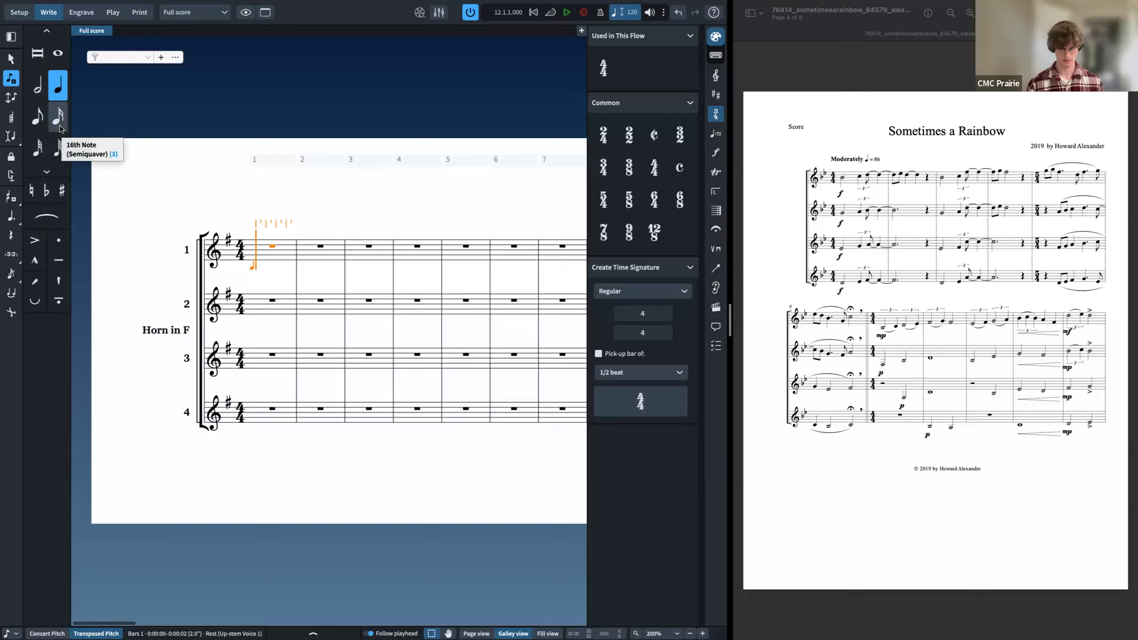
key(Escape)
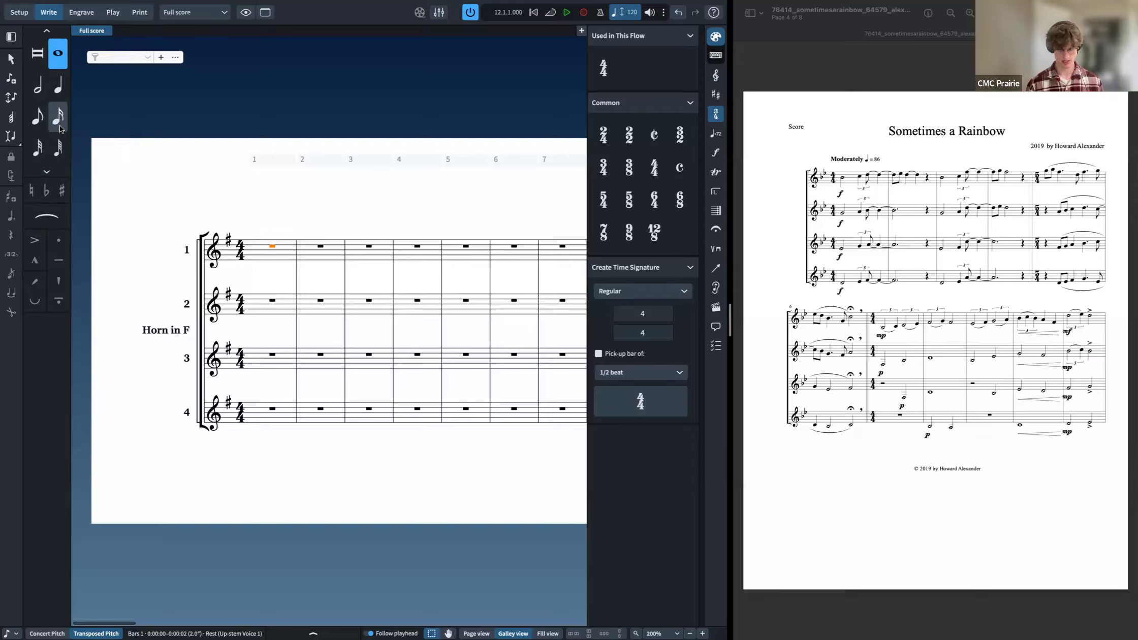
key(shift+n)
key(6)
key(d)
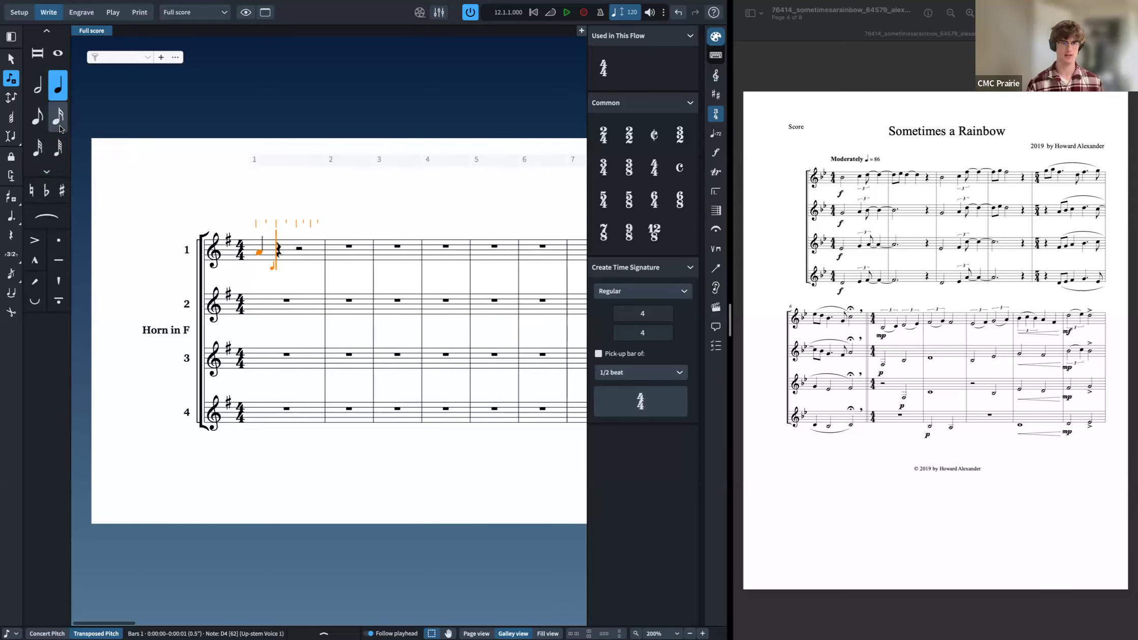
key(Escape)
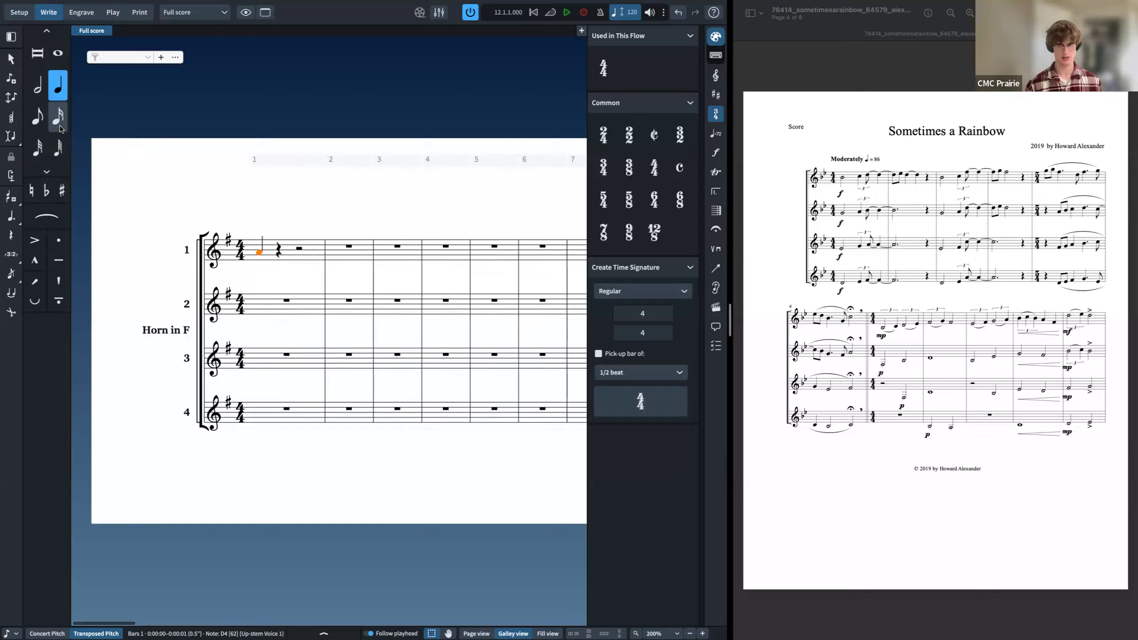
Step: Apply a flat to the new note, then raise its pitch a step to F4
key(alt)
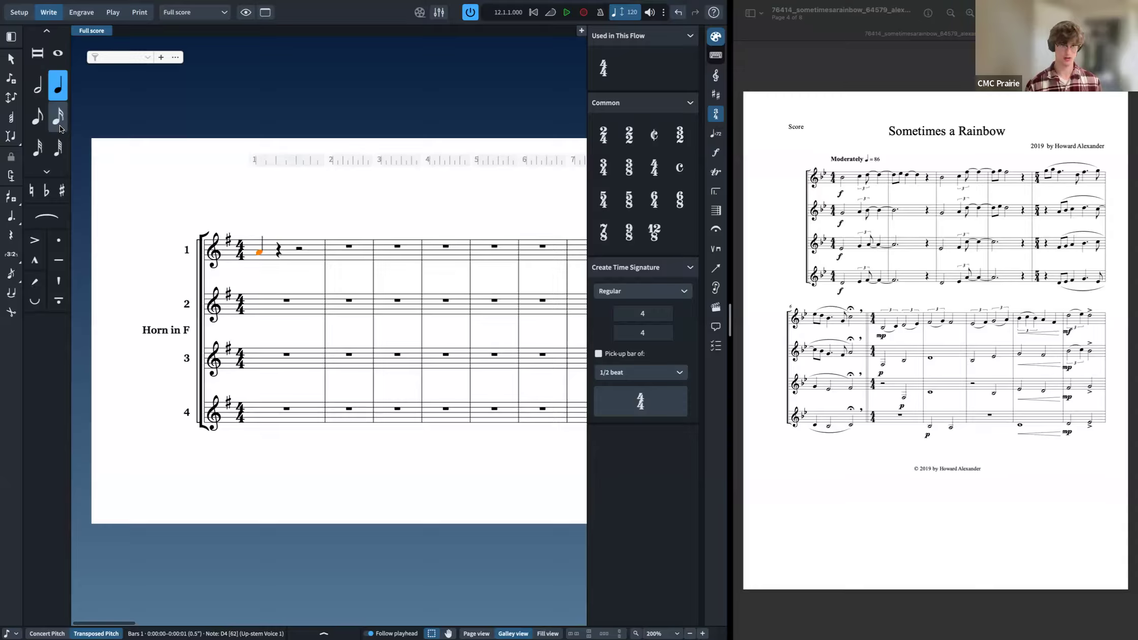
key(minus)
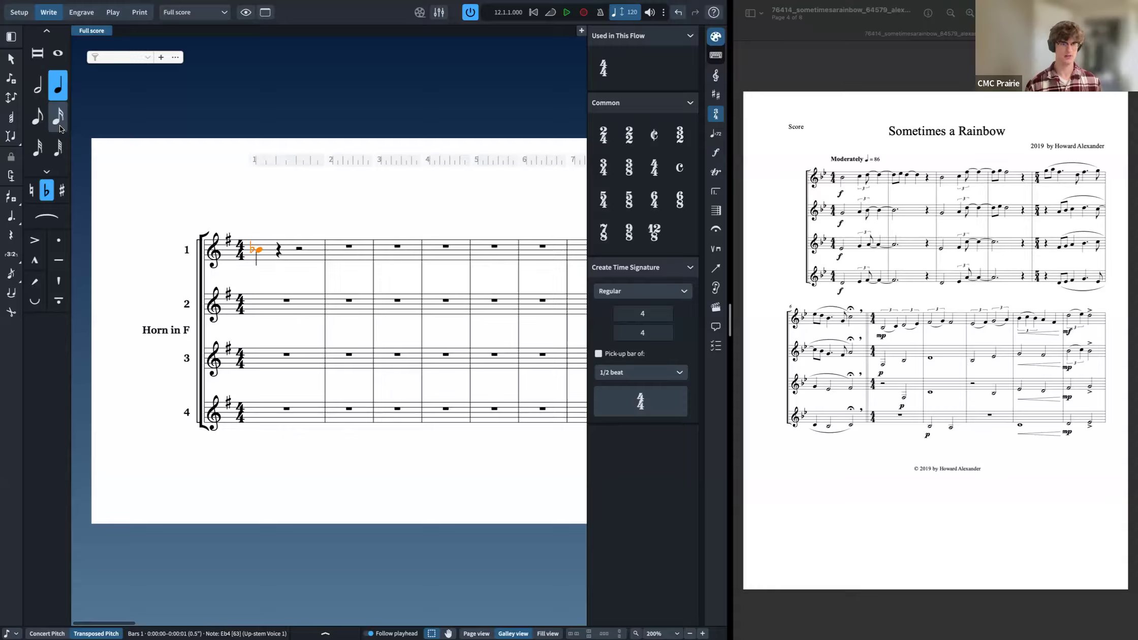
key(minus)
key(alt+Up)
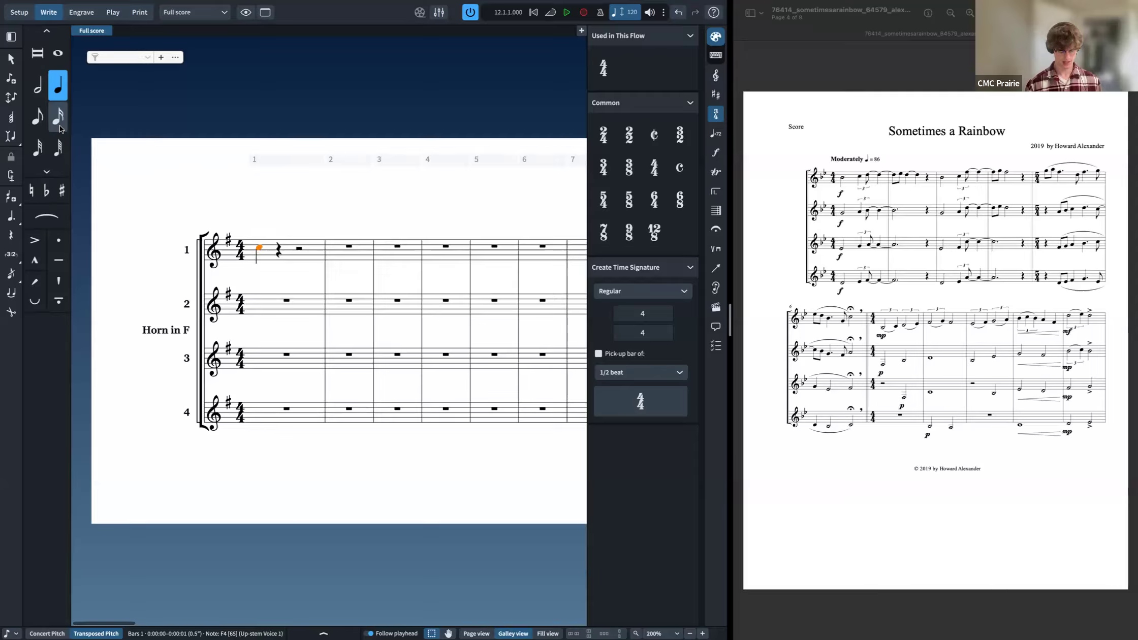
Step: Shift the note up one octave, then down two octaves
key(ctrl+alt+Up)
key(ctrl+alt+Down)
key(ctrl+alt+Down)
Step: Add a tenuto articulation to the note in horn 1's first bar, then undo and redo it
shift+click(297, 254)
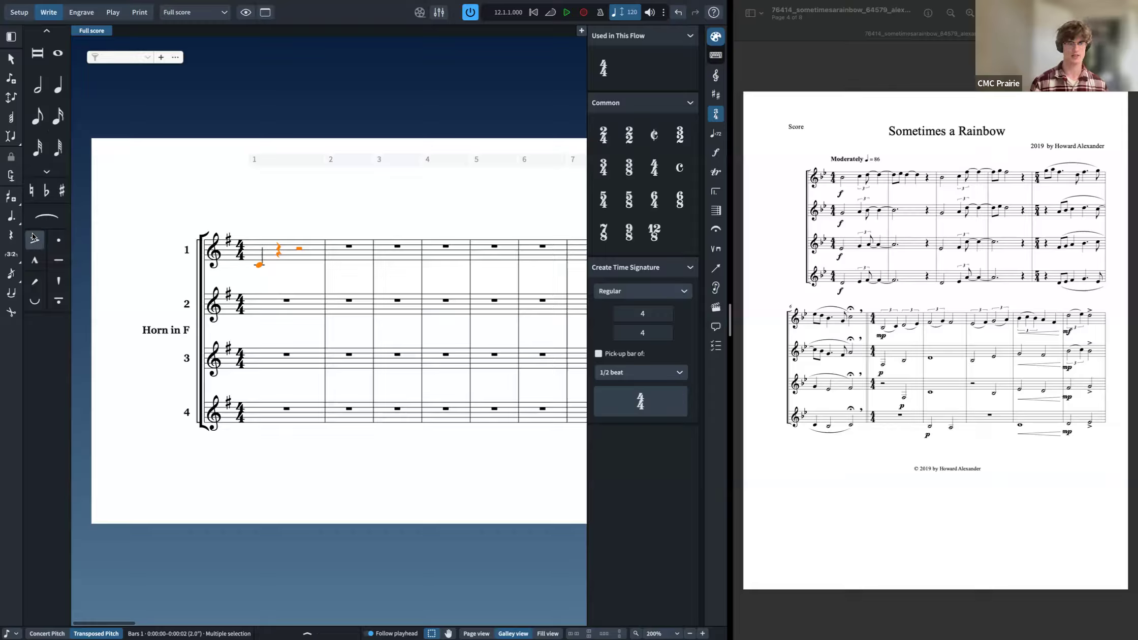
key(bracketright)
key(bracketright)
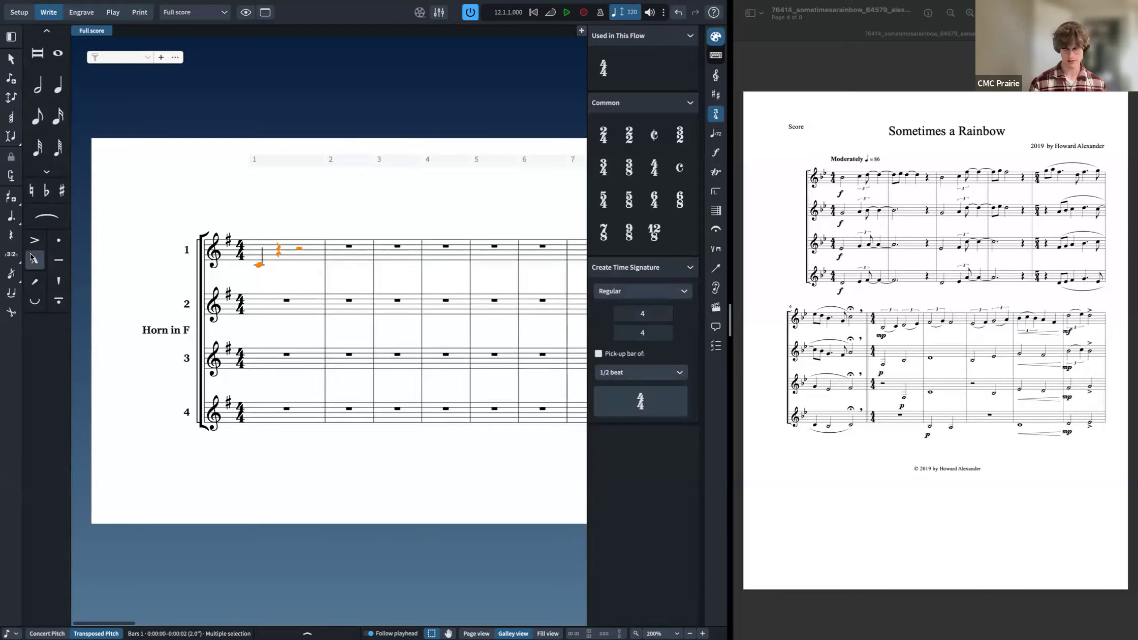
key(shift+bracketleft)
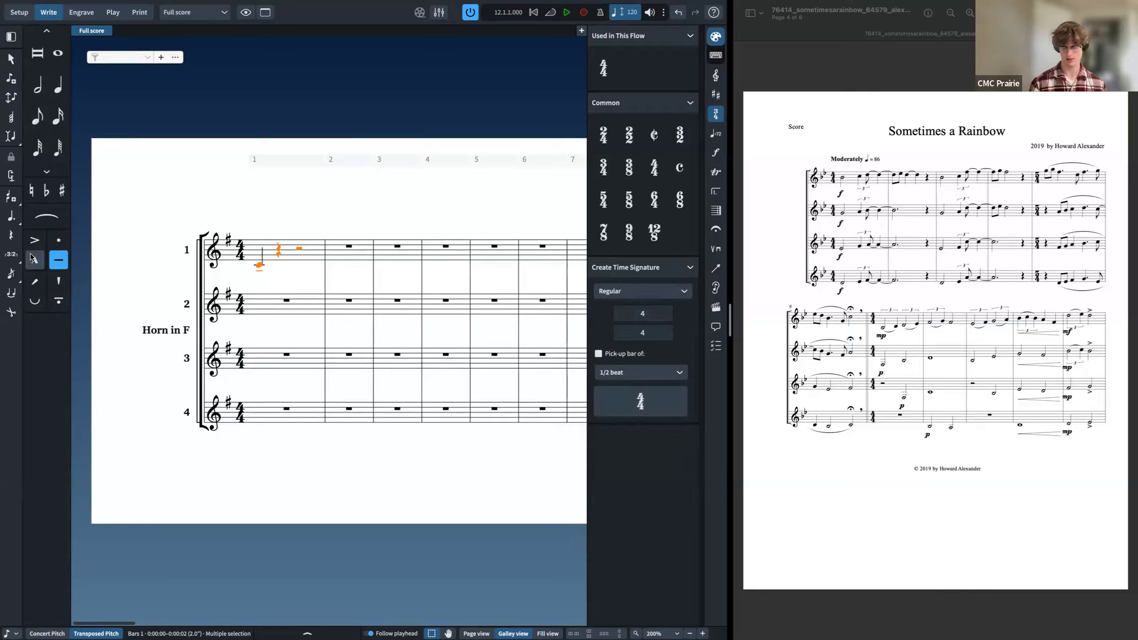
key(super+z)
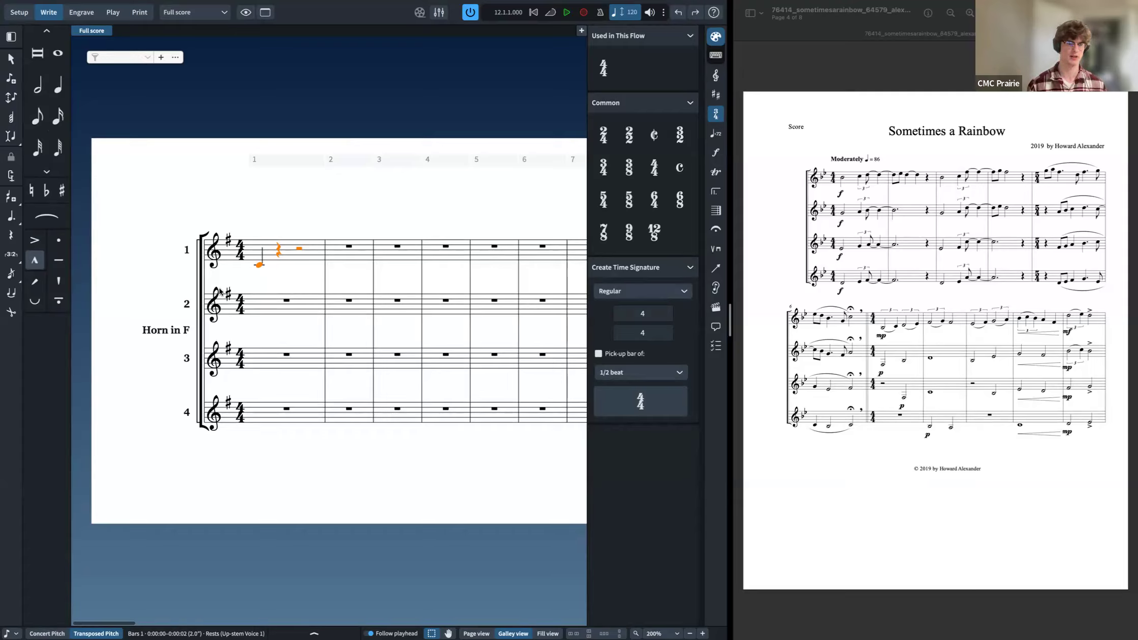
key(super+shift+z)
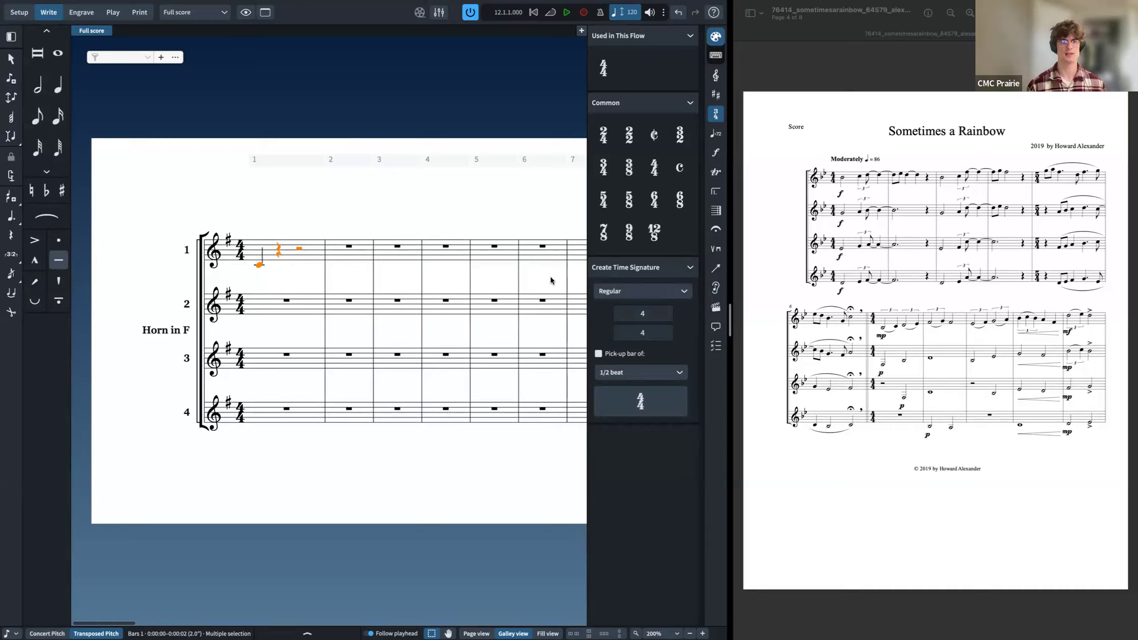
Step: Browse the notation panels such as time signatures and tempo, then hide the panel
click(716, 77)
click(716, 95)
click(716, 114)
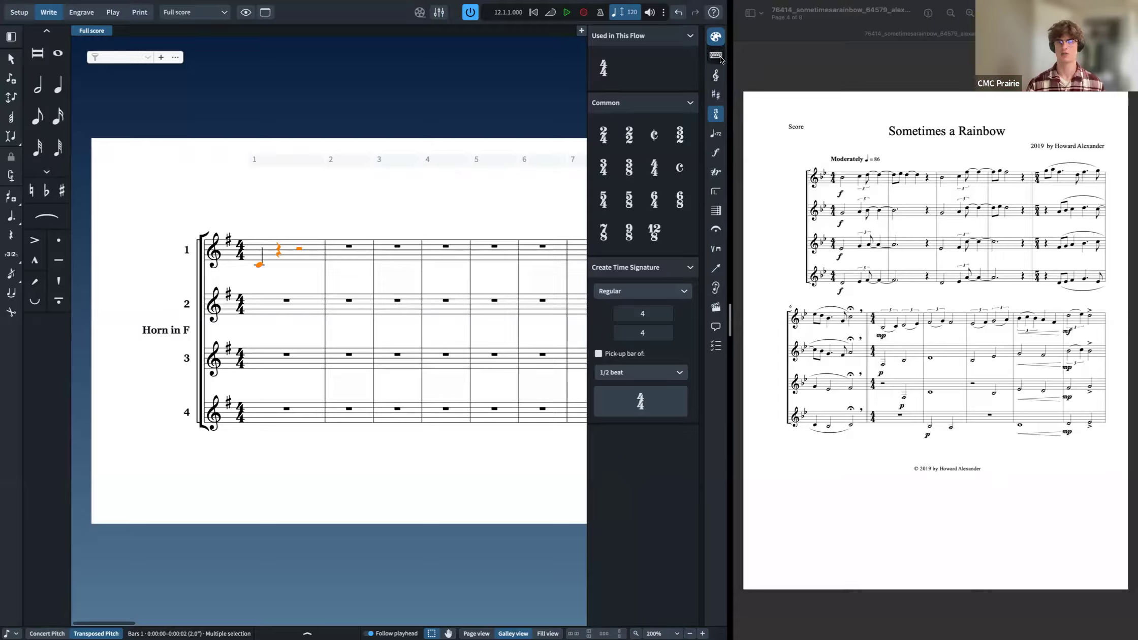
click(716, 37)
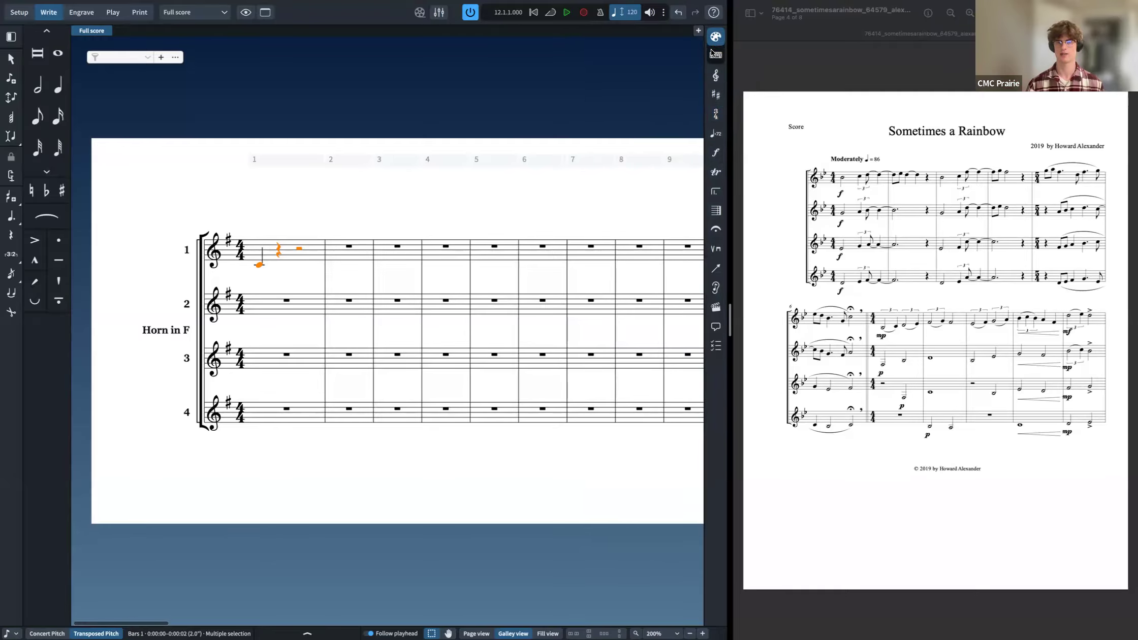
click(715, 95)
click(715, 134)
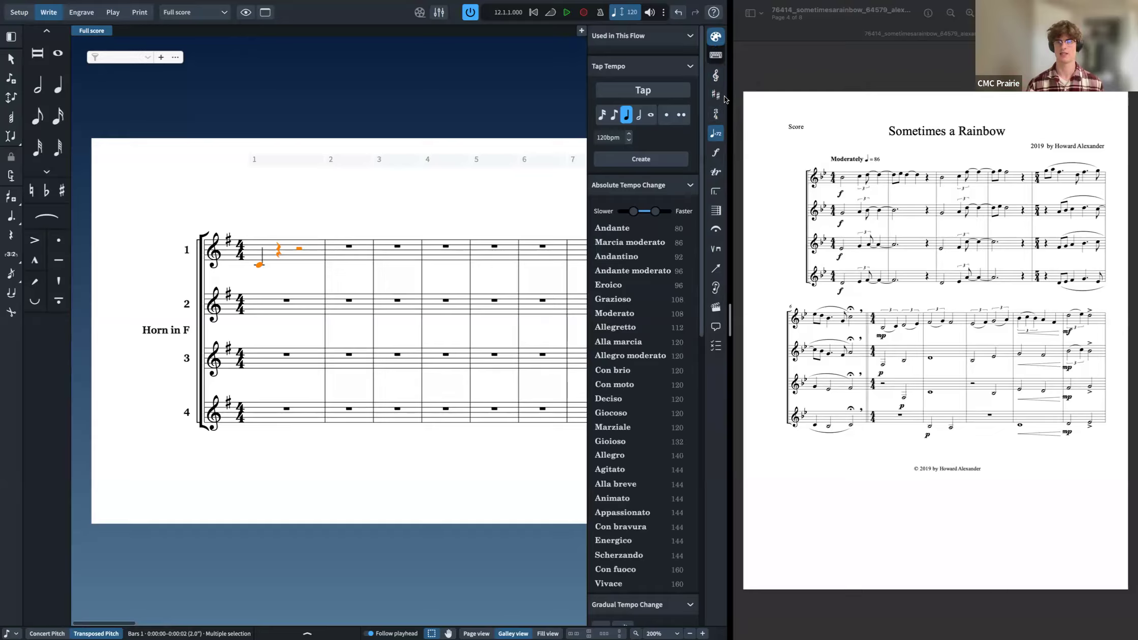
click(717, 56)
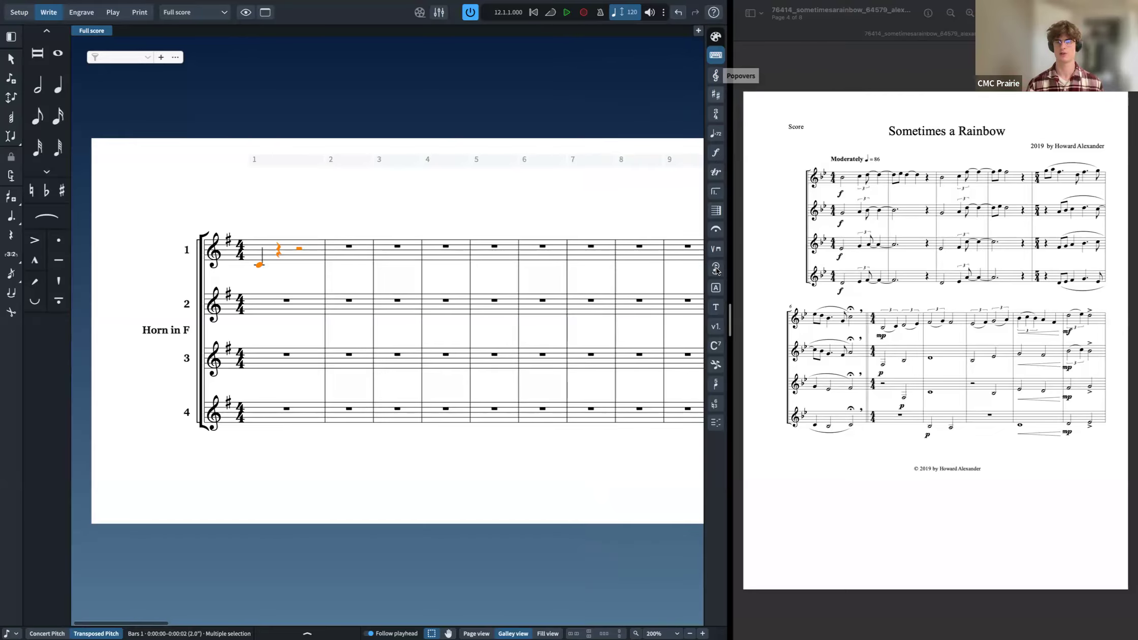
Step: Open a notation popover, dismiss it, and delete the note and rests from horn 1's first bar
click(715, 229)
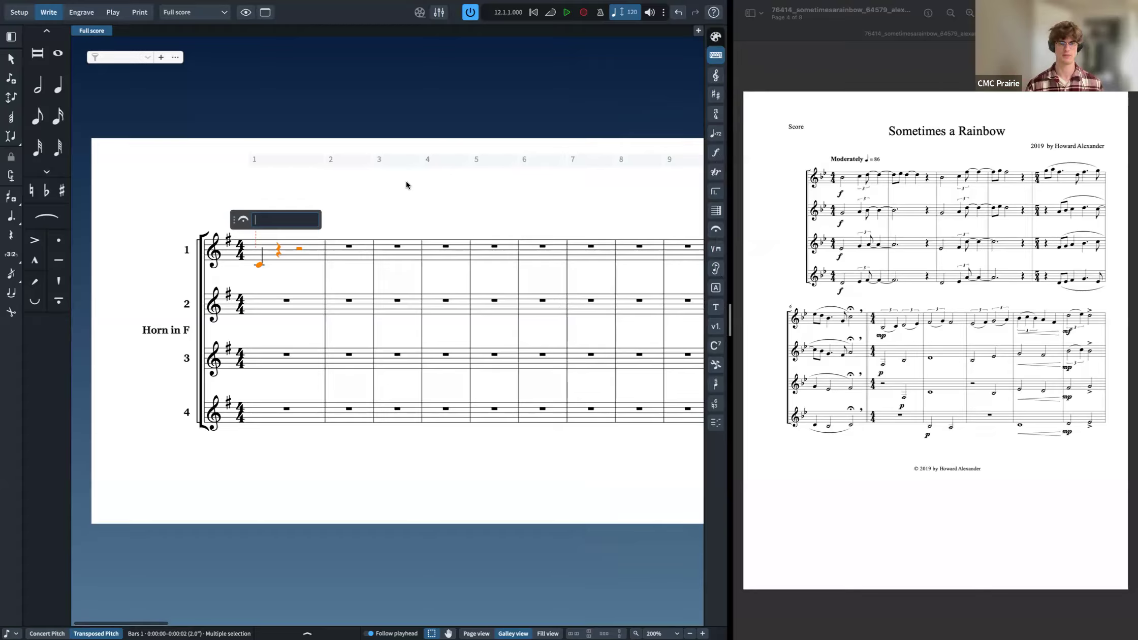
click(306, 251)
click(306, 250)
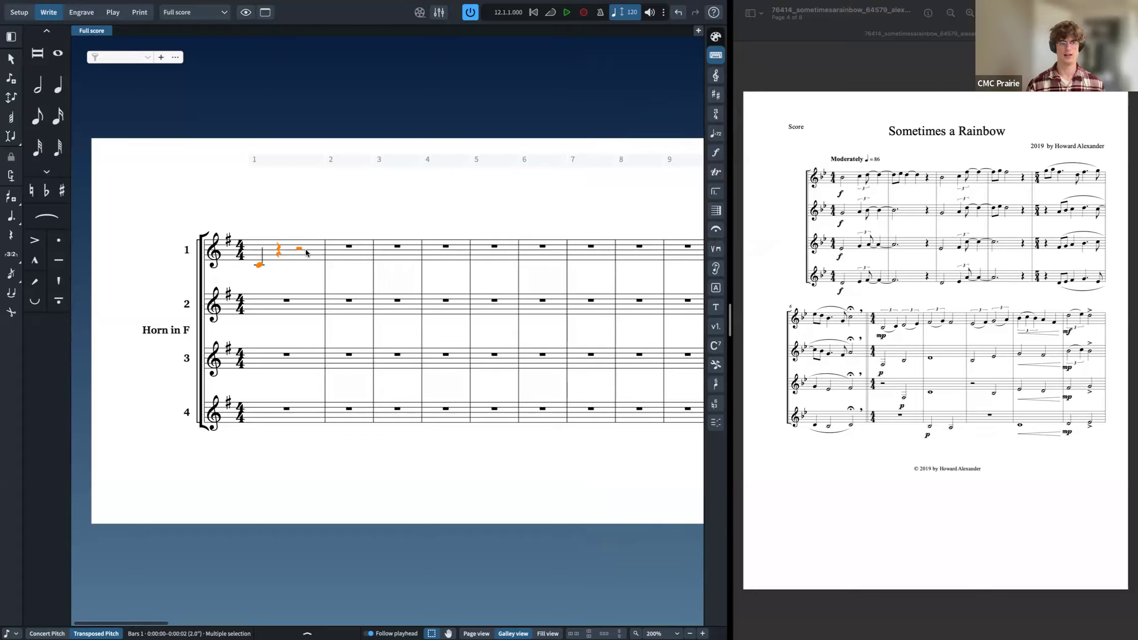
key(Delete)
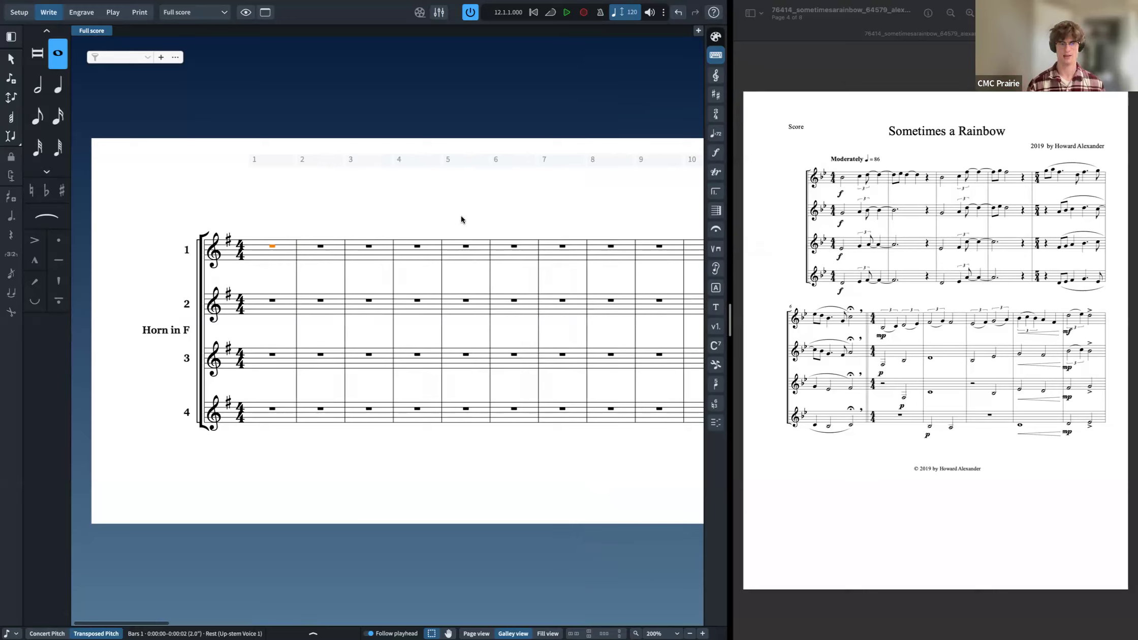
key(shift+n)
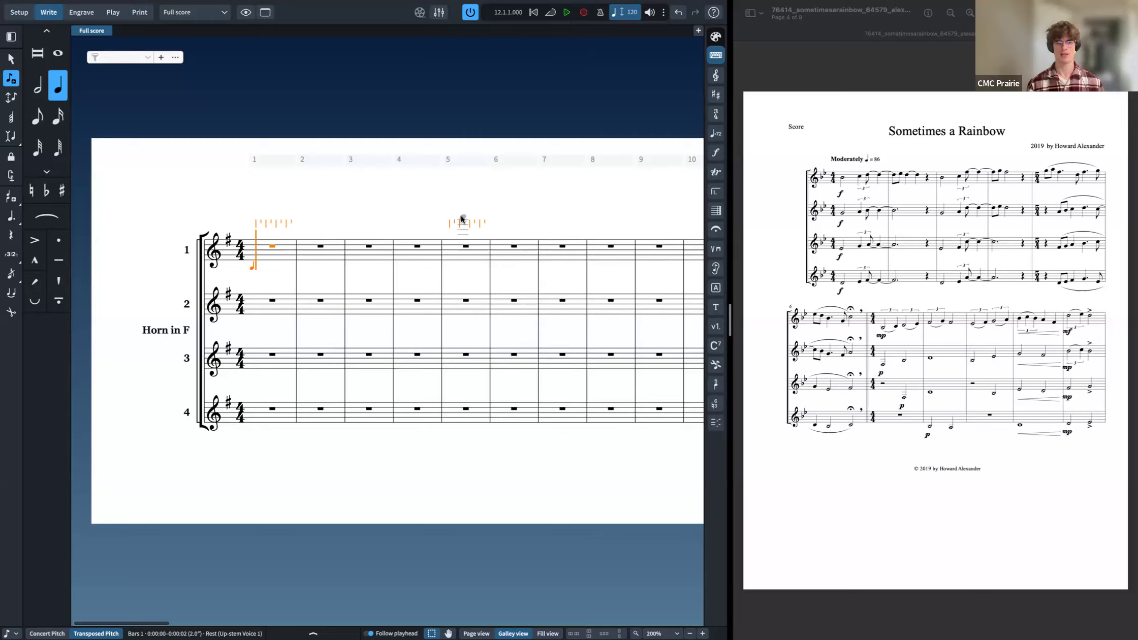
key(Escape)
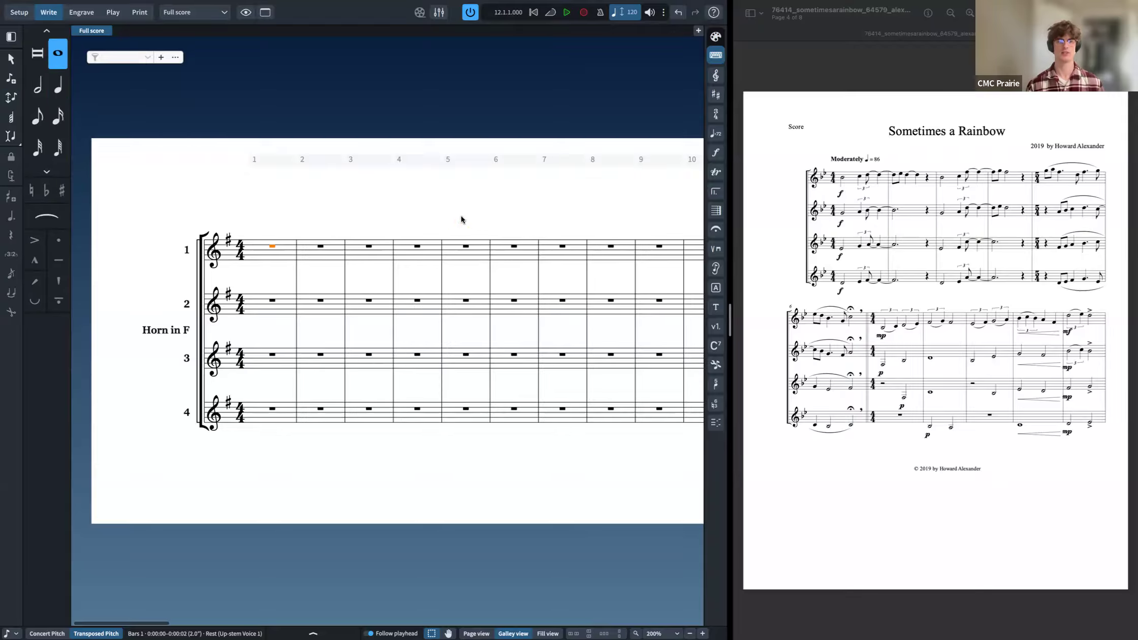
scroll(458, 224, right, 1)
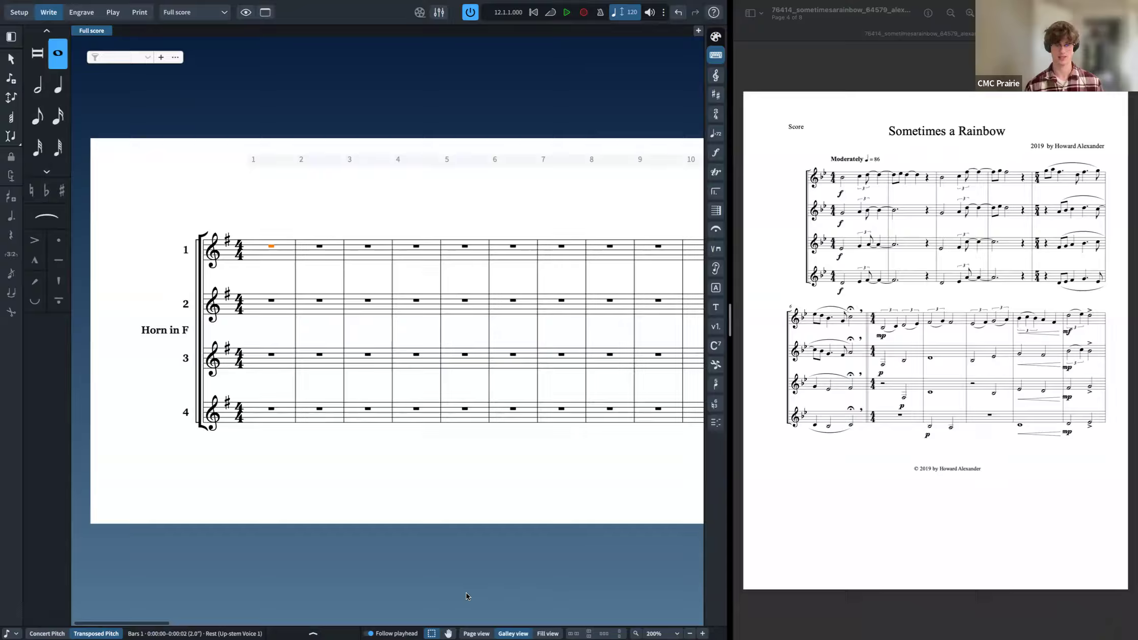
Step: Compare page, galley and fill views and settle on fill view for the score
click(476, 633)
click(513, 633)
click(547, 634)
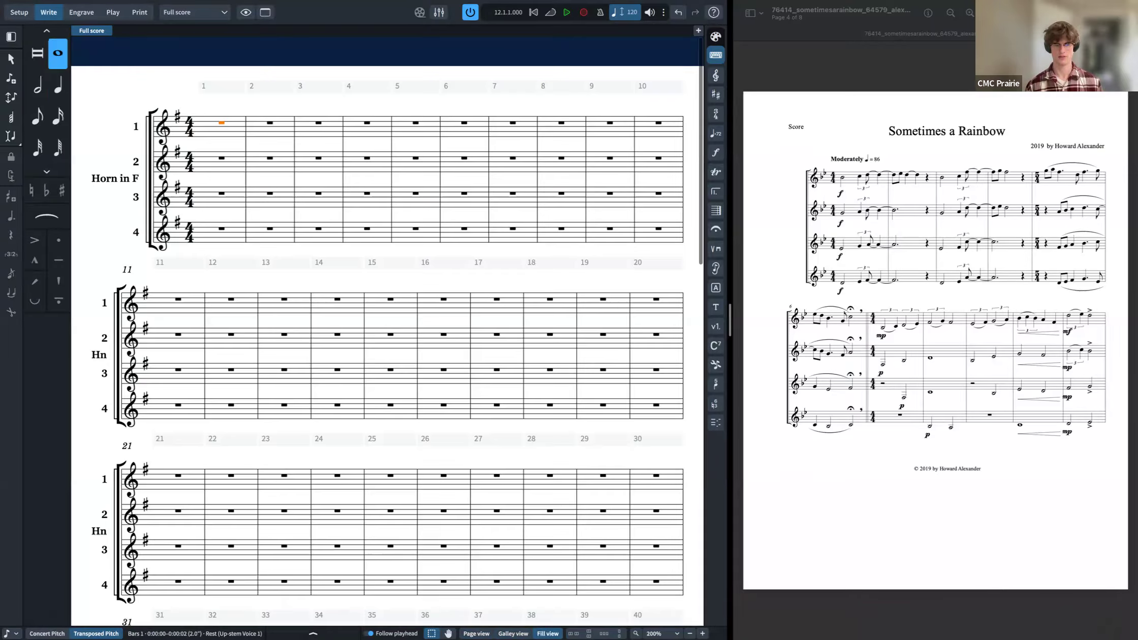
click(513, 634)
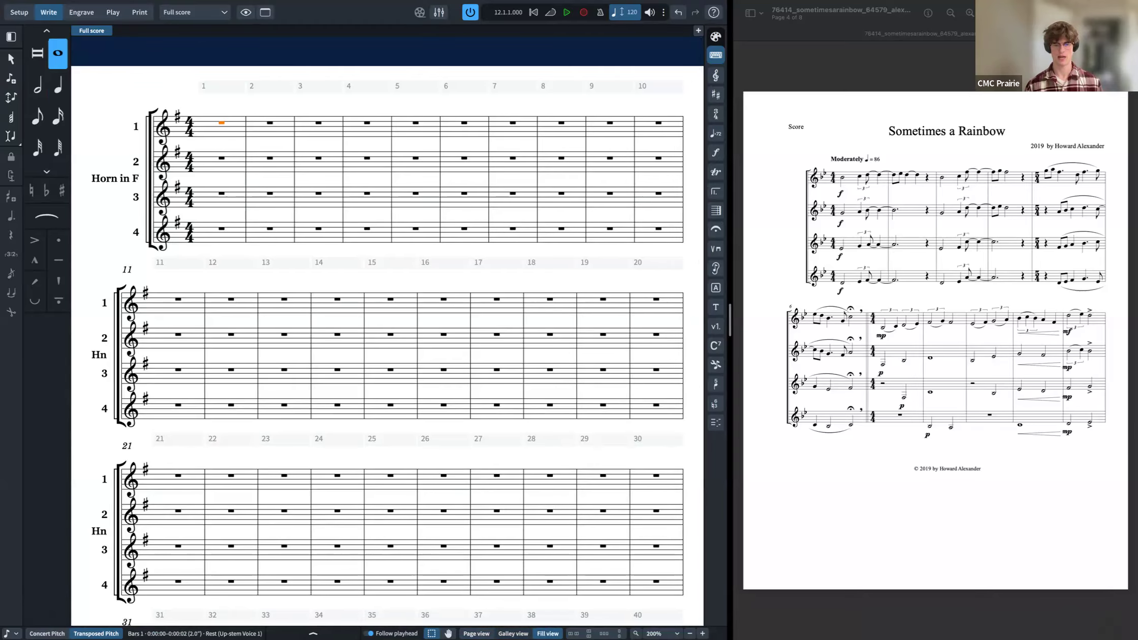
click(476, 633)
click(513, 634)
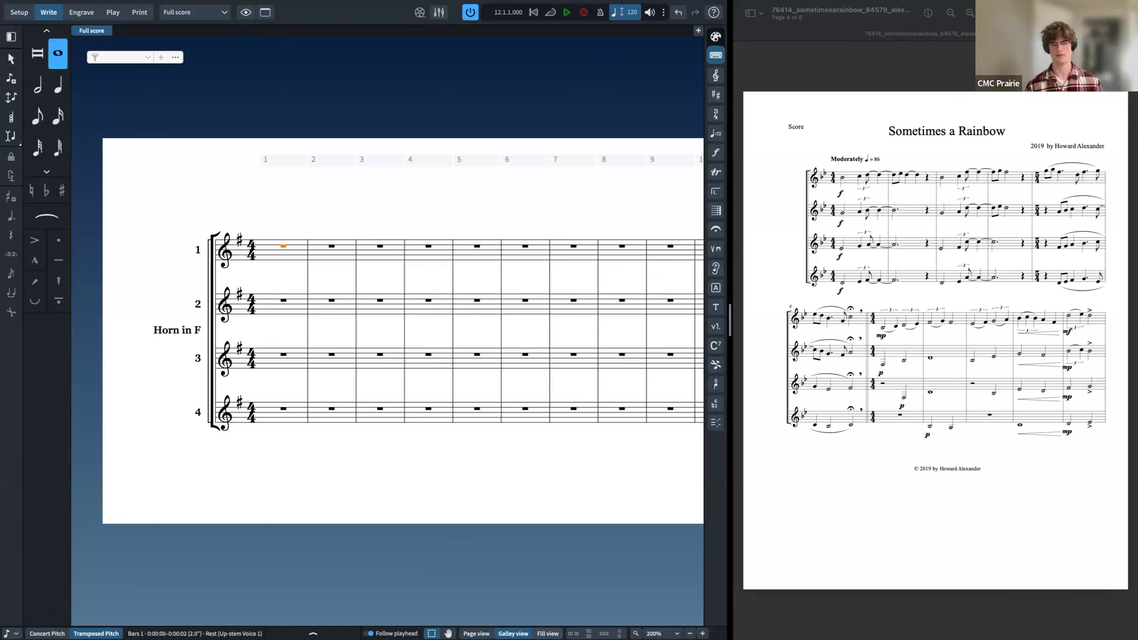
click(548, 634)
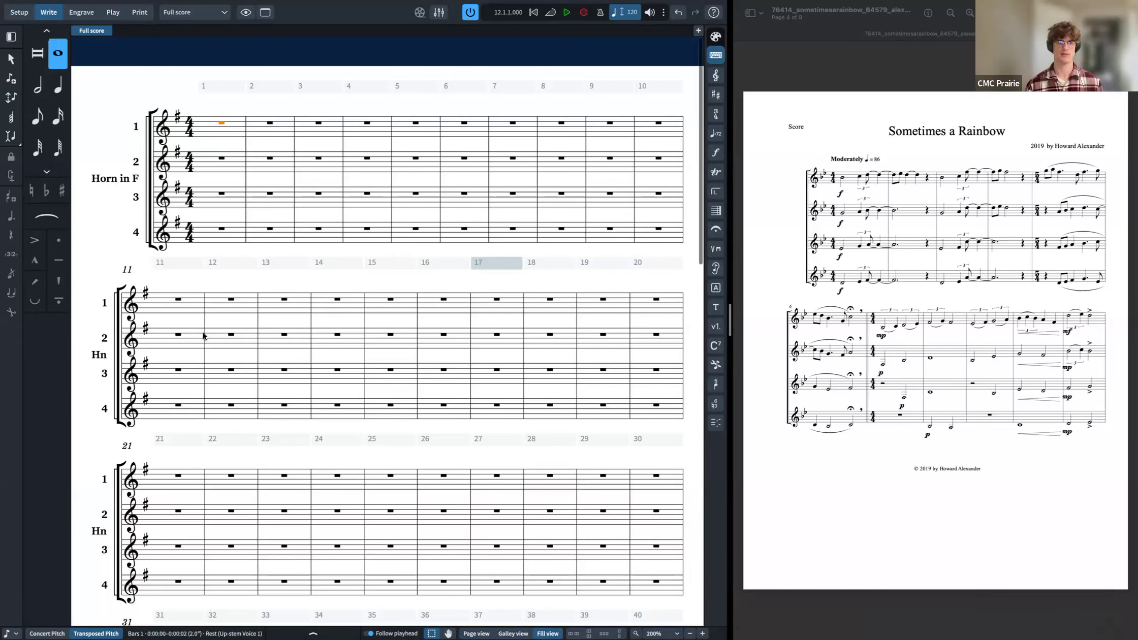
Step: Resize the split between the score and the PDF reference so both fit side by side
click(734, 326)
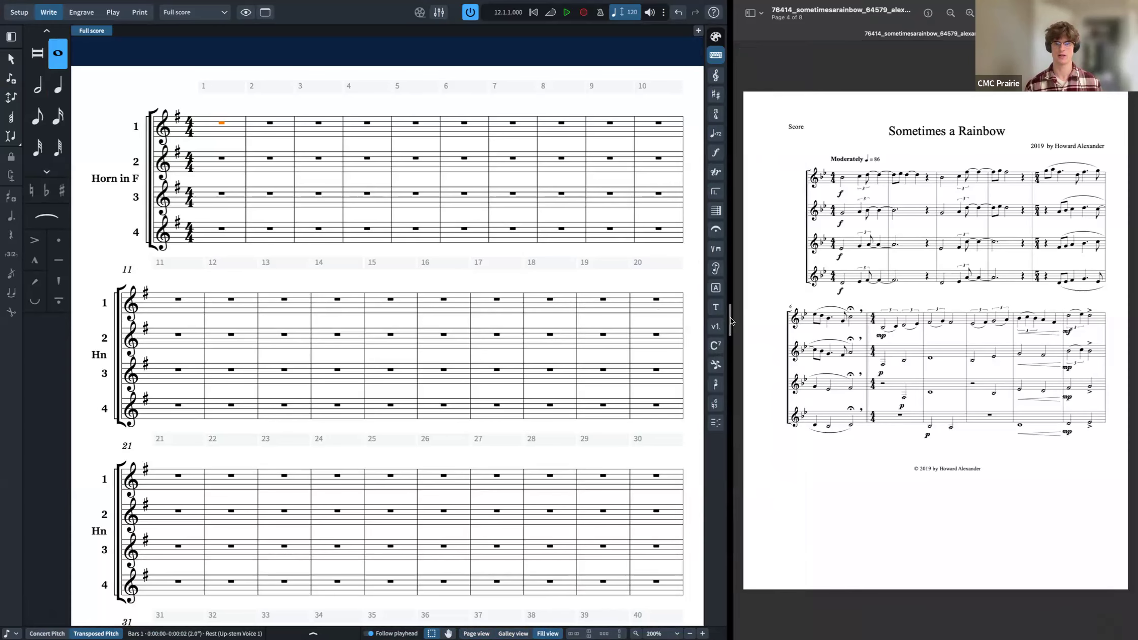
drag(729, 317, 392, 331)
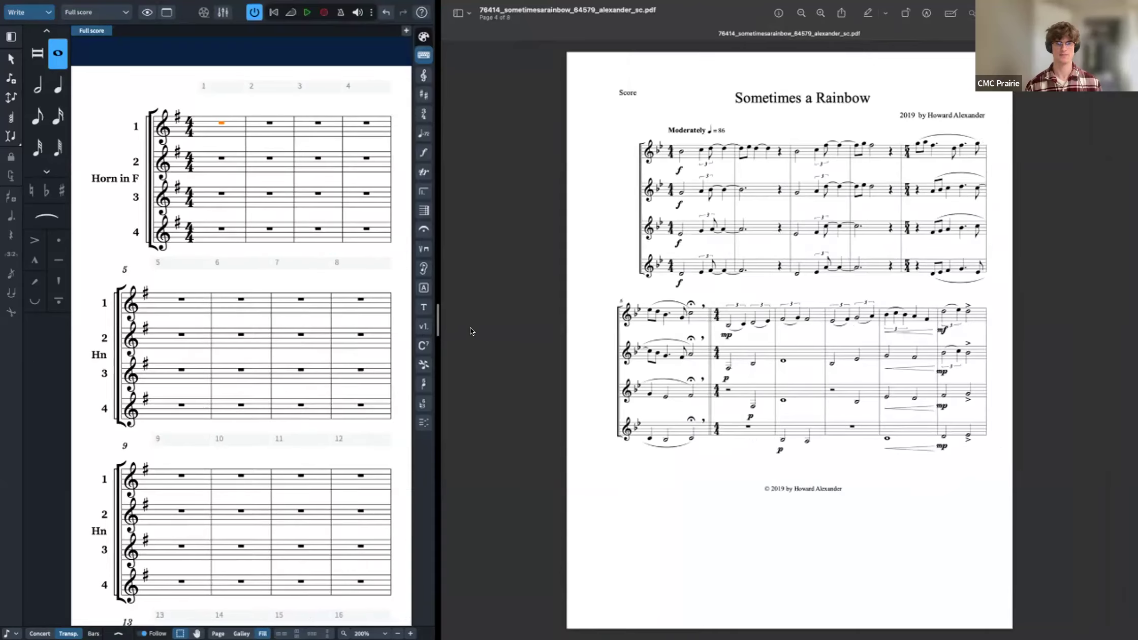
drag(541, 317, 761, 329)
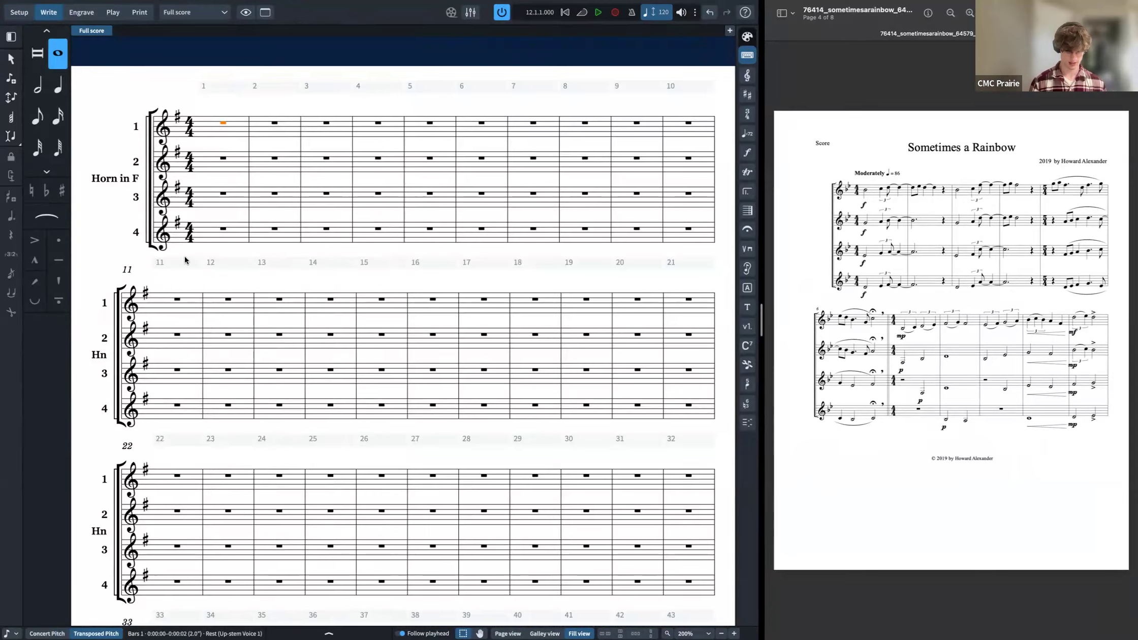
click(221, 159)
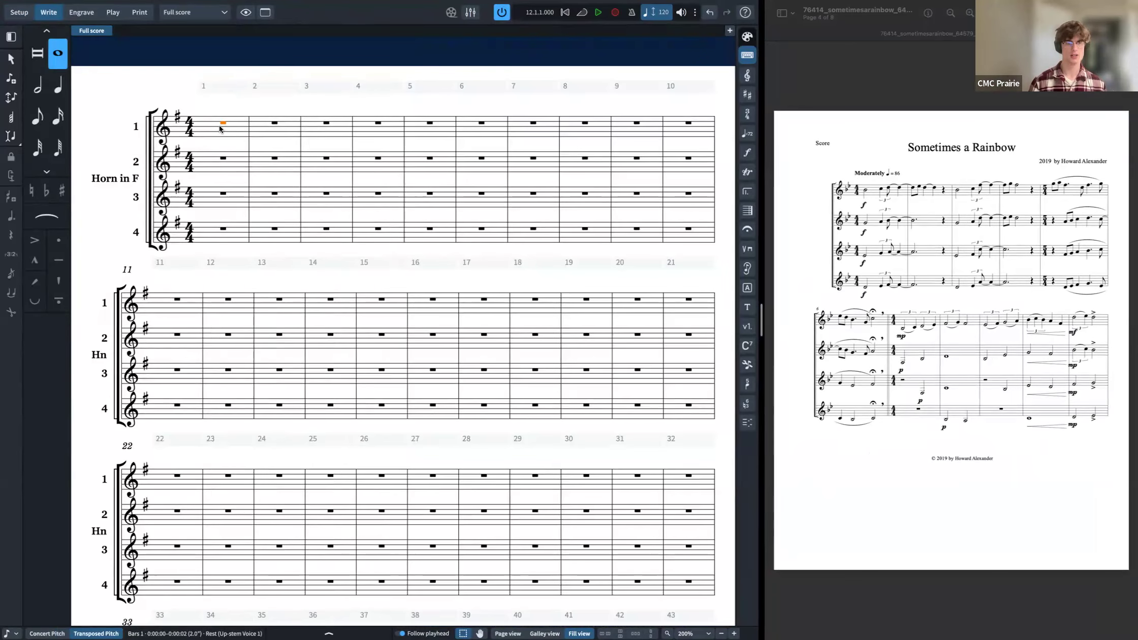
double_click(220, 128)
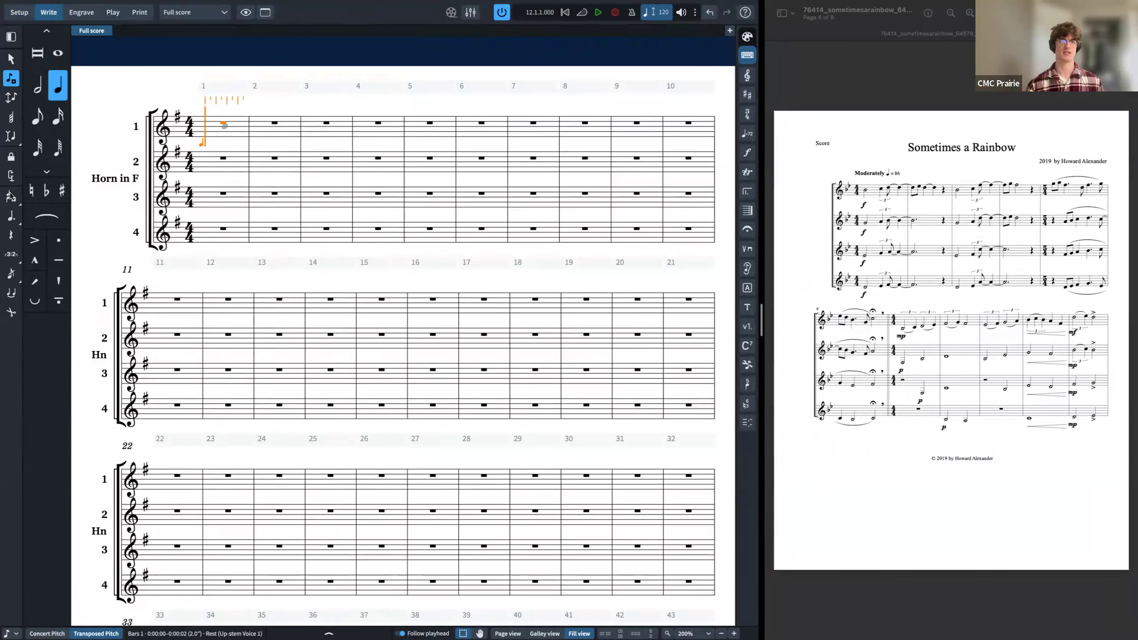
key(Escape)
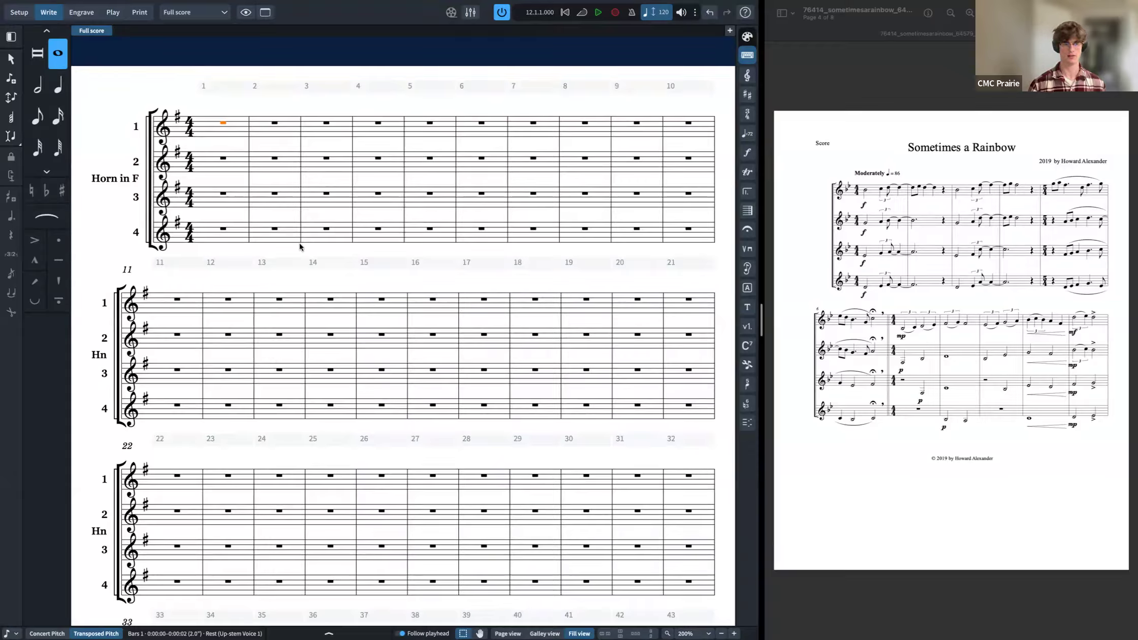
key(shift+n)
key(shift+Down)
key(shift+Down)
key(shift+Down)
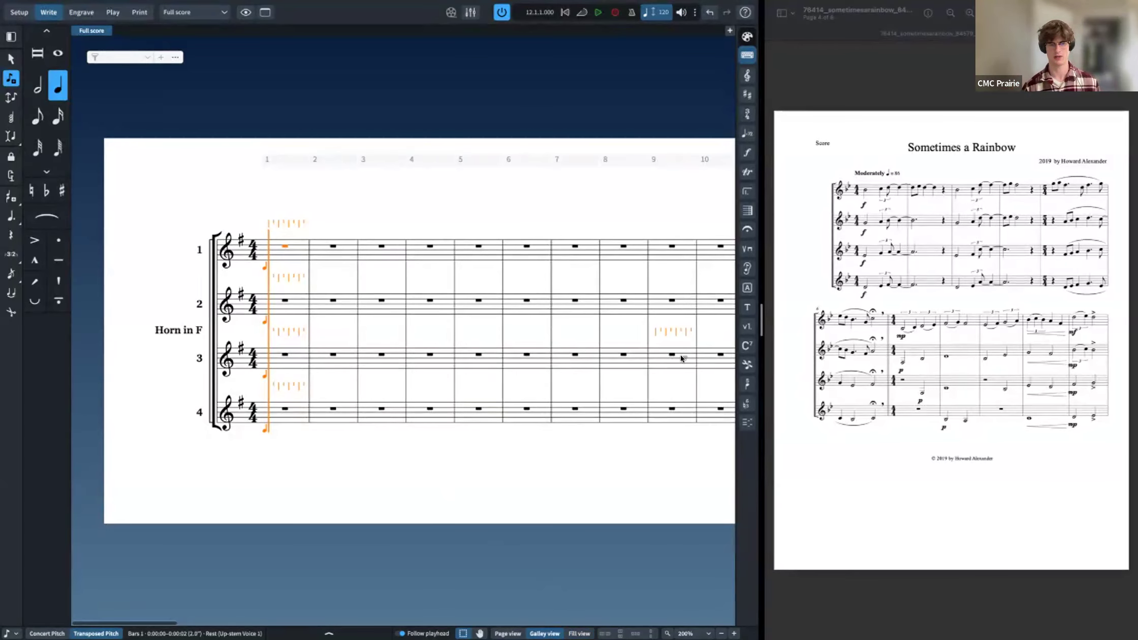
key(Escape)
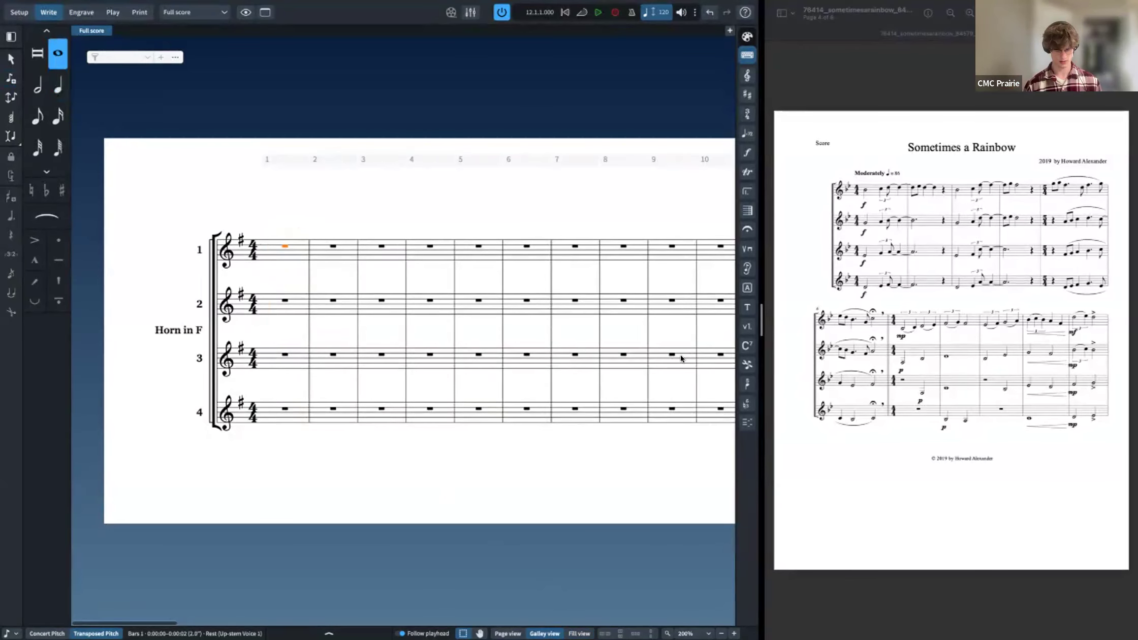
Step: Start note input across all four horn staves and enter half notes at the start of bar 1
key(shift+n)
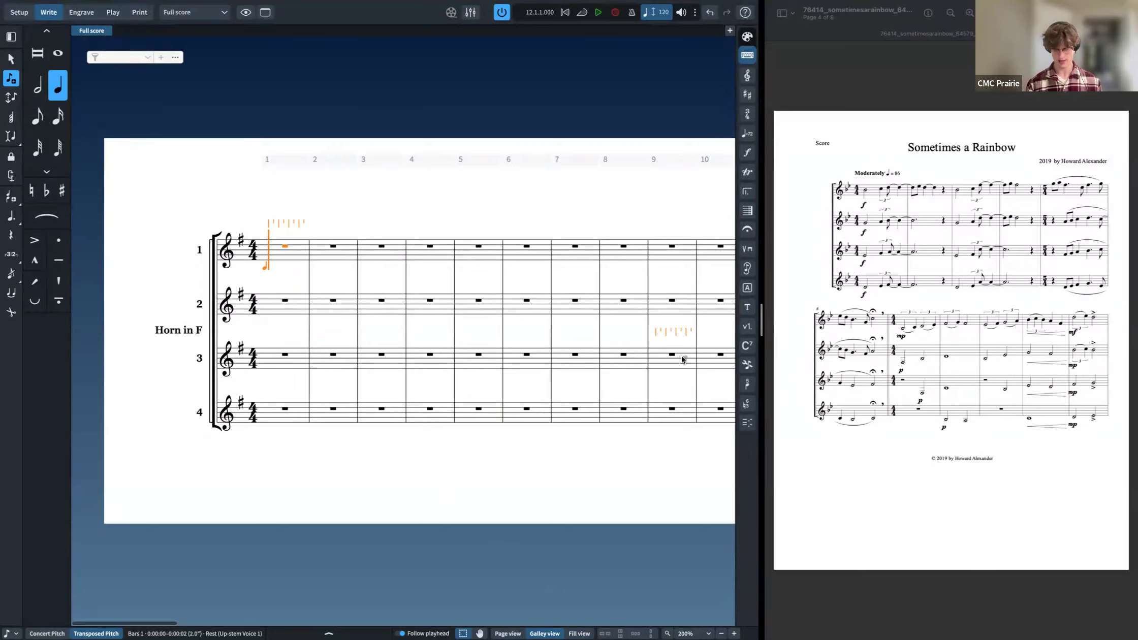
key(shift+Down)
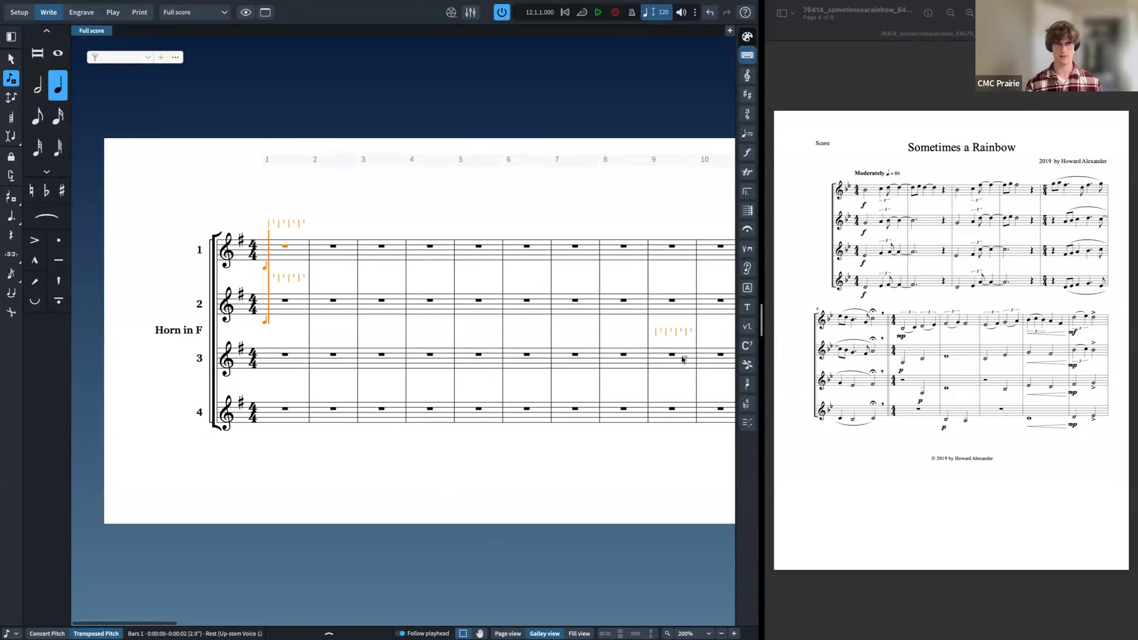
key(shift+Down)
key(shift+Down)
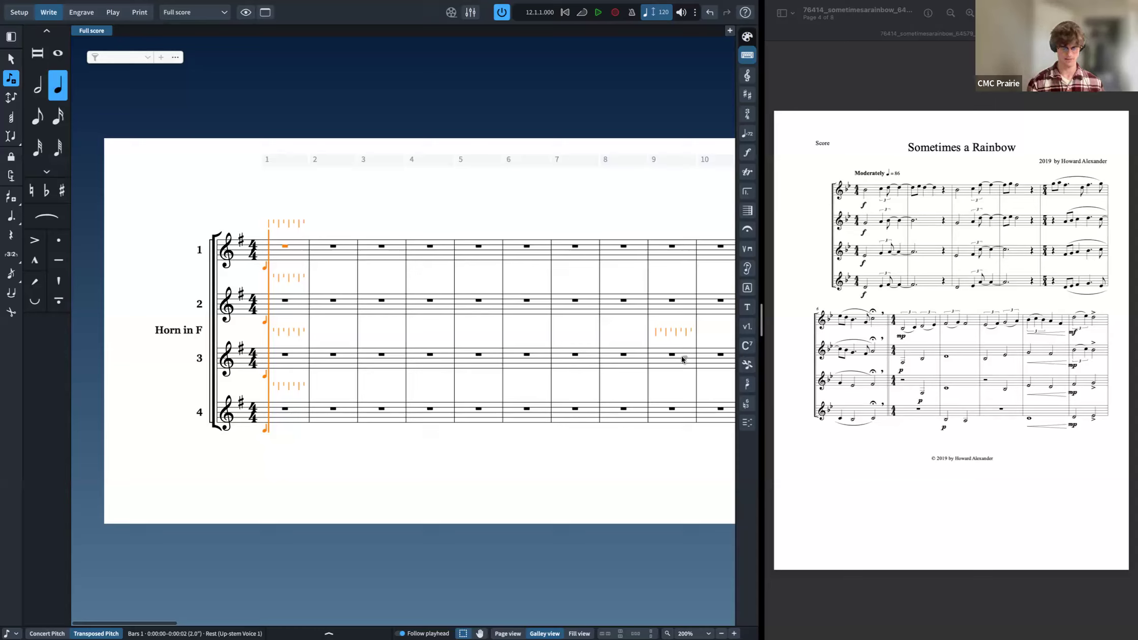
key(7)
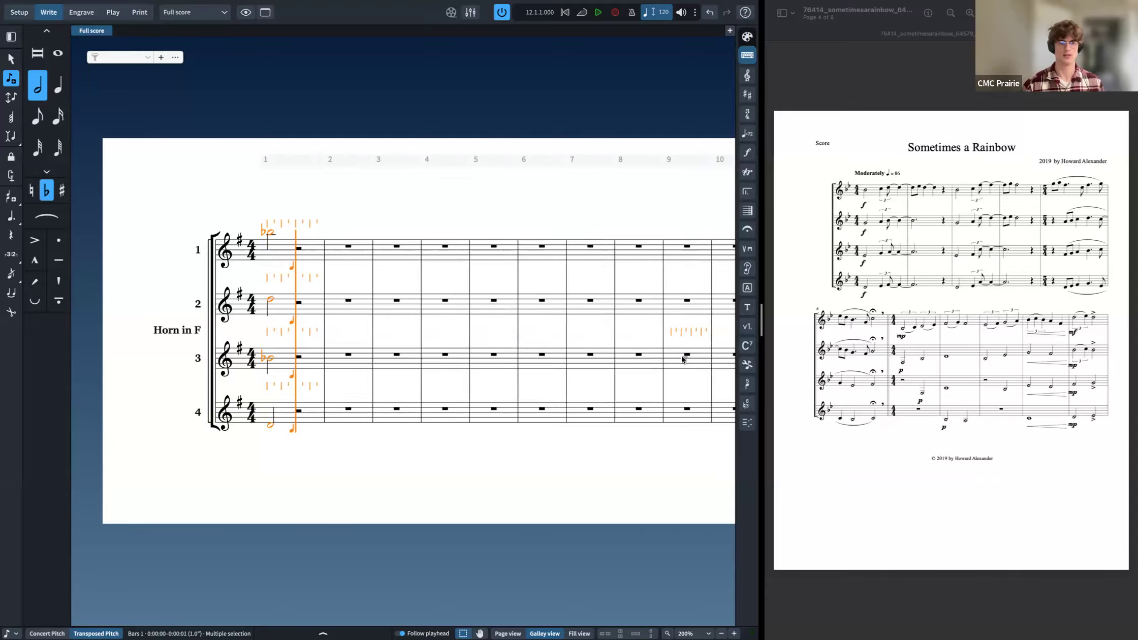
key(BackSpace)
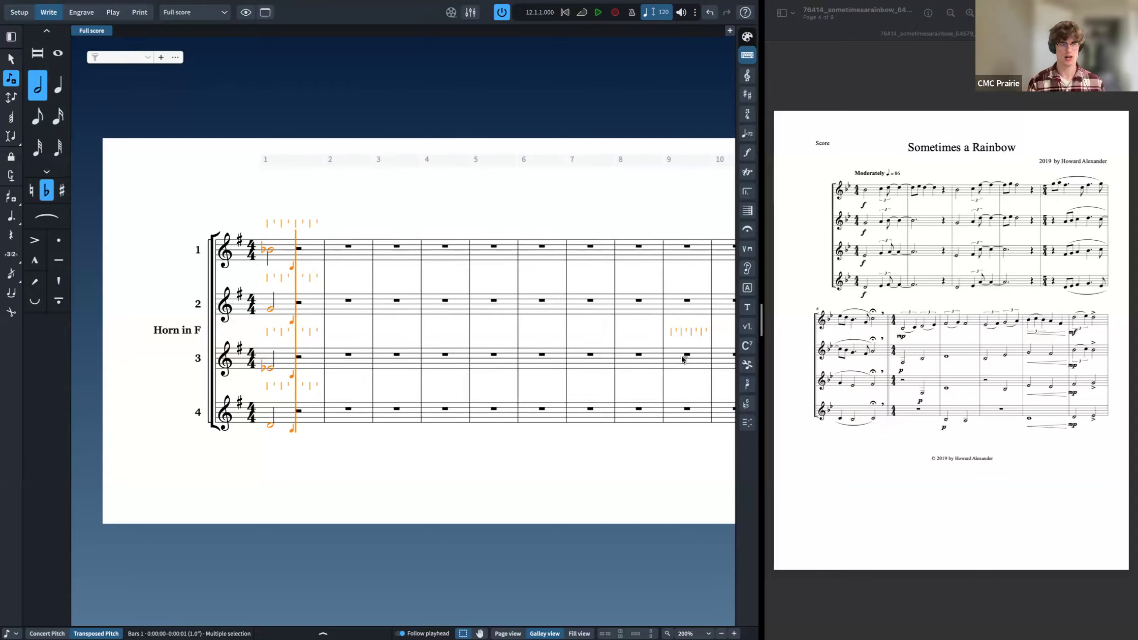
Step: Try to start a 6:4 tuplet of eighth notes across all four horns, then undo it
key(5)
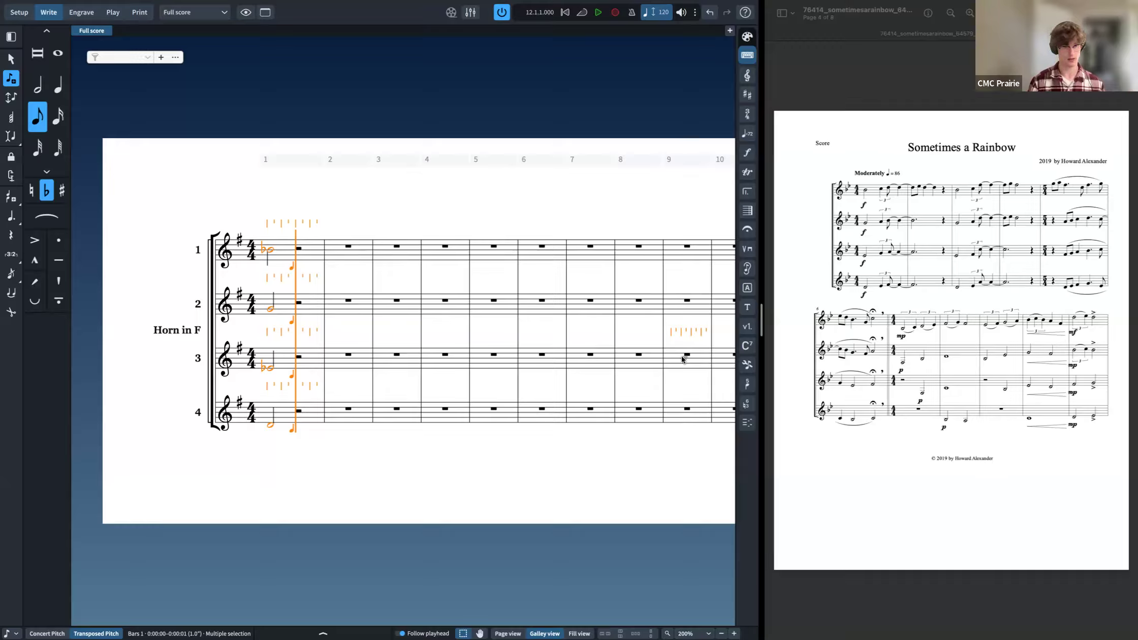
key(semicolon)
text(3)
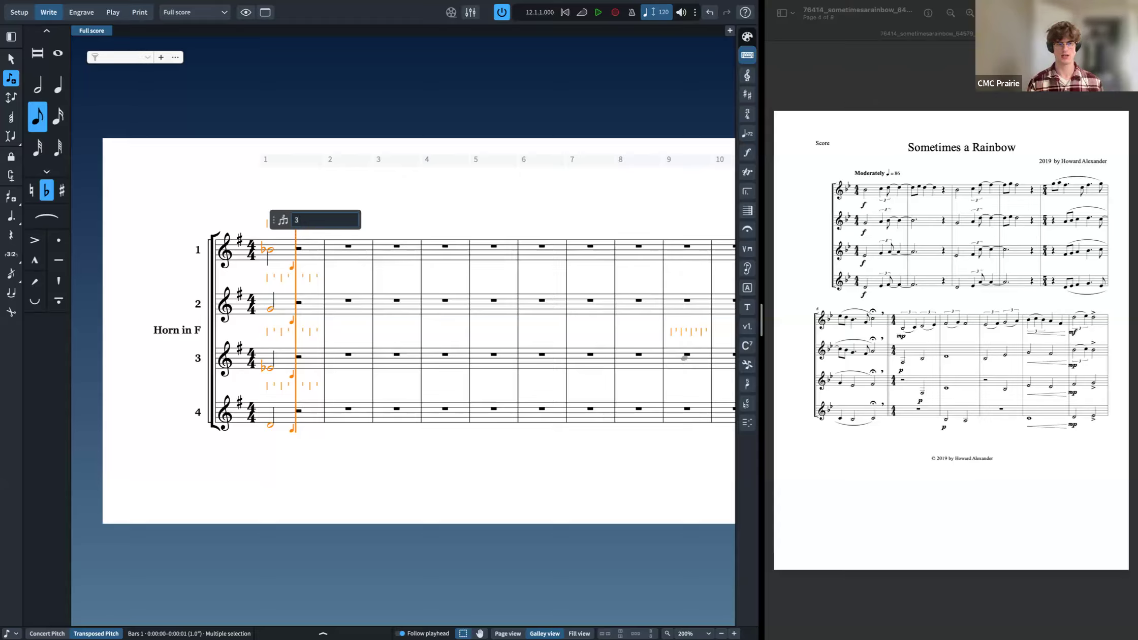
key(BackSpace)
text(6)
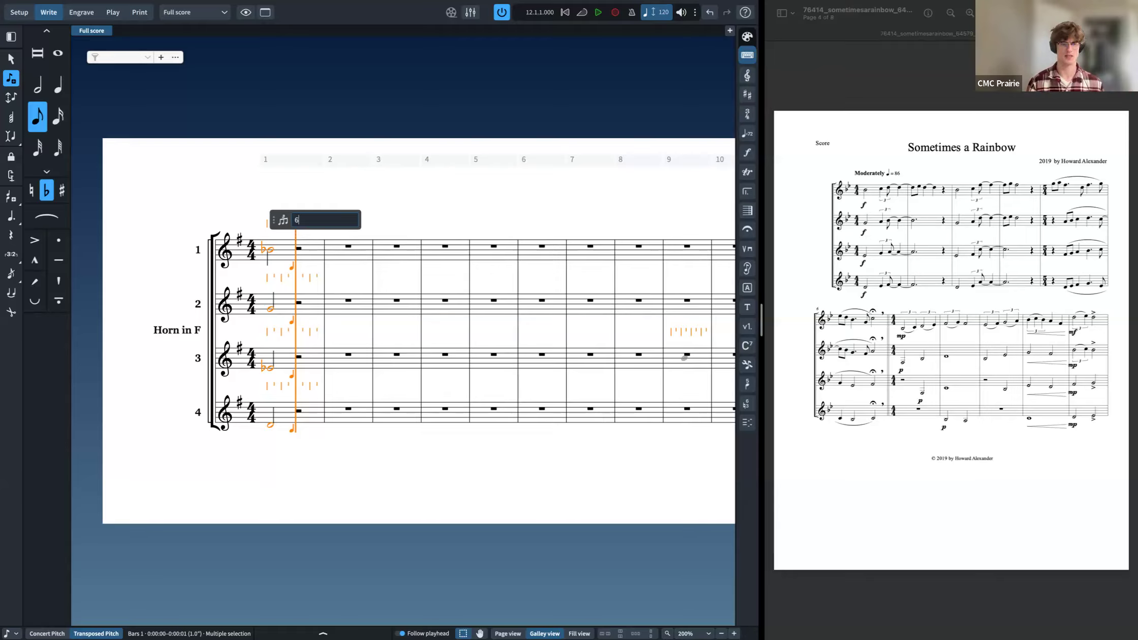
text(:4)
key(BackSpace)
key(BackSpace)
key(BackSpace)
text(3)
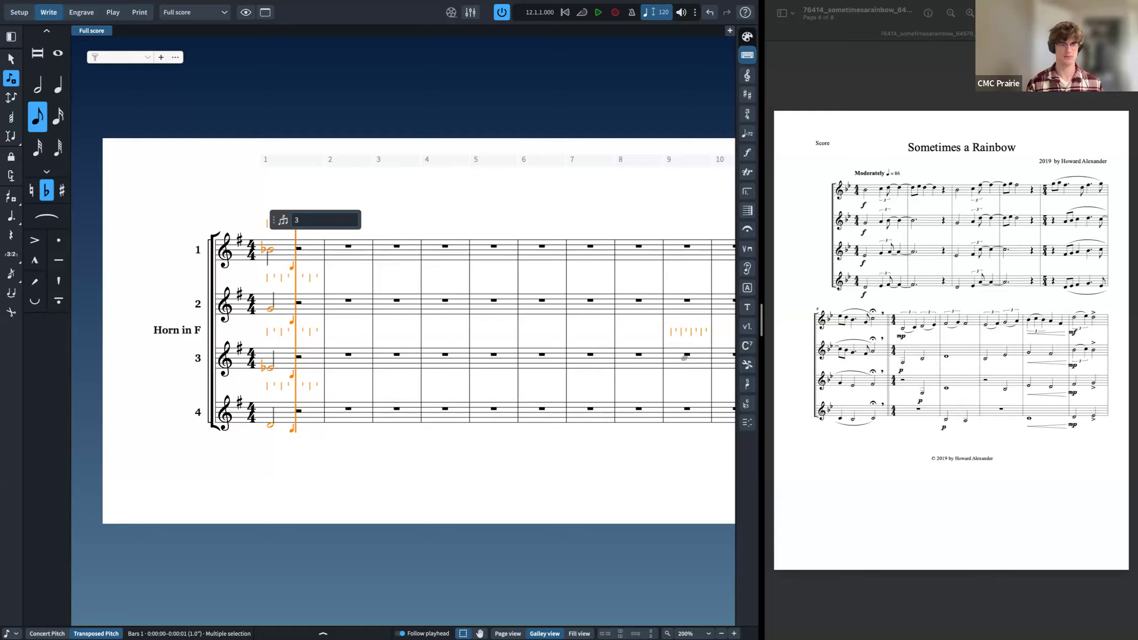
key(BackSpace)
text(6:4)
key(Return)
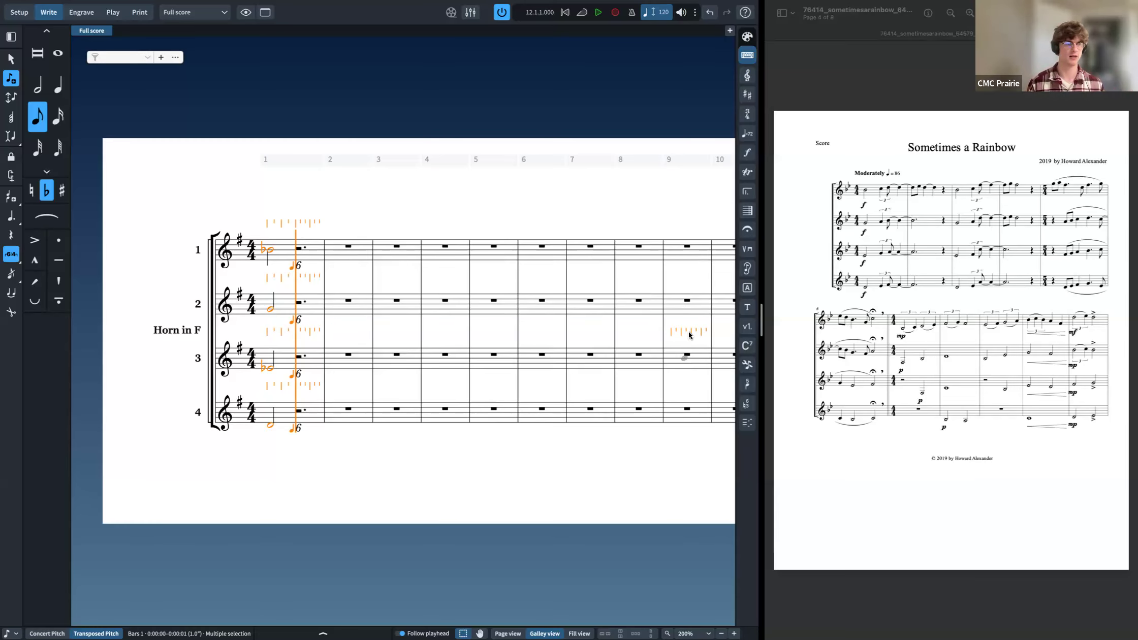
click(18, 262)
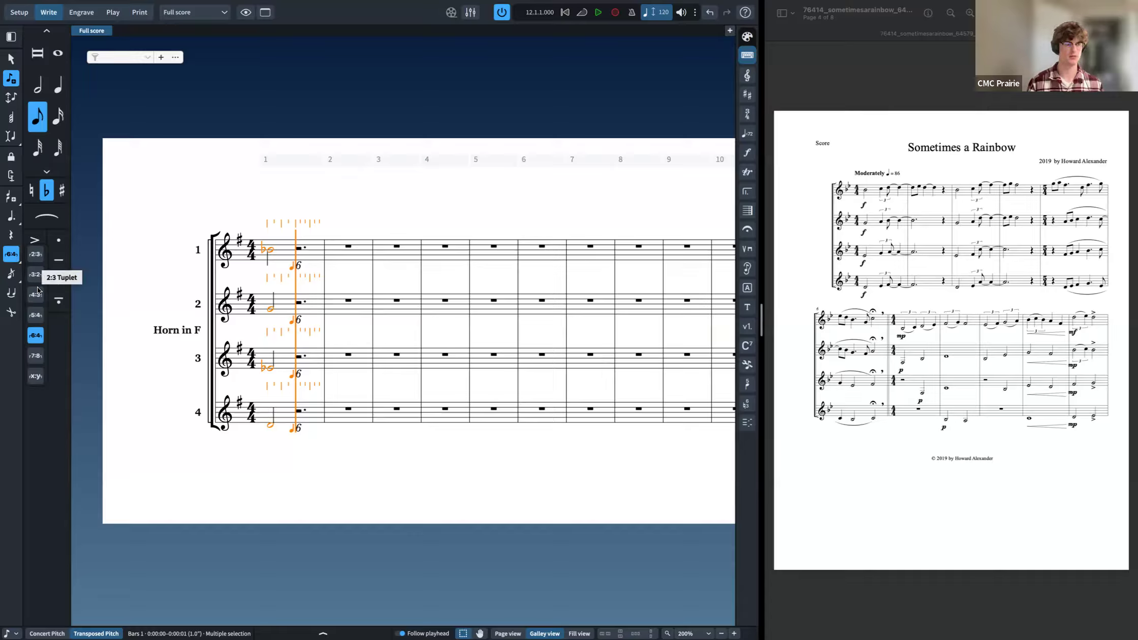
key(ctrl+z)
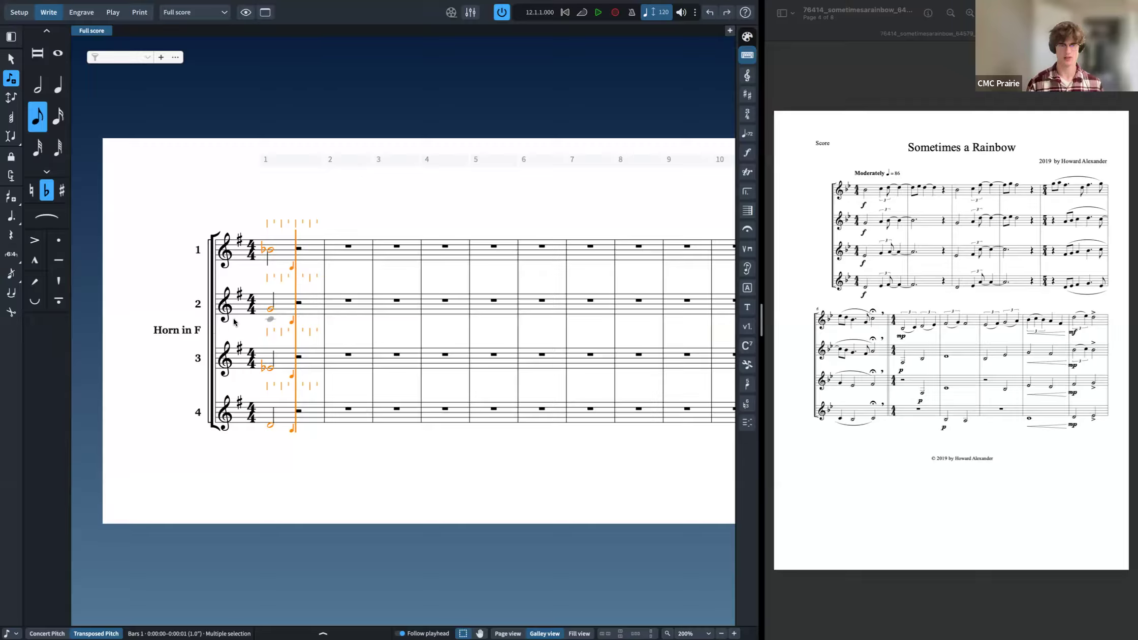
Step: Start an eighth-note triplet and enter a quarter note and an eighth note in each horn to complete bar 1
key(semicolon)
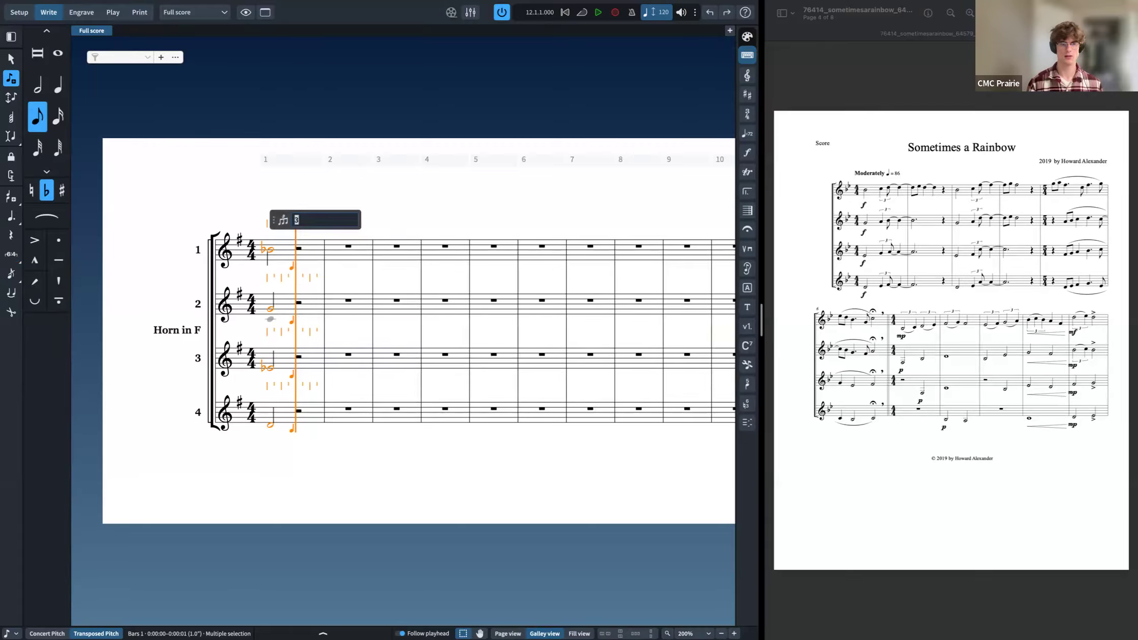
key(Return)
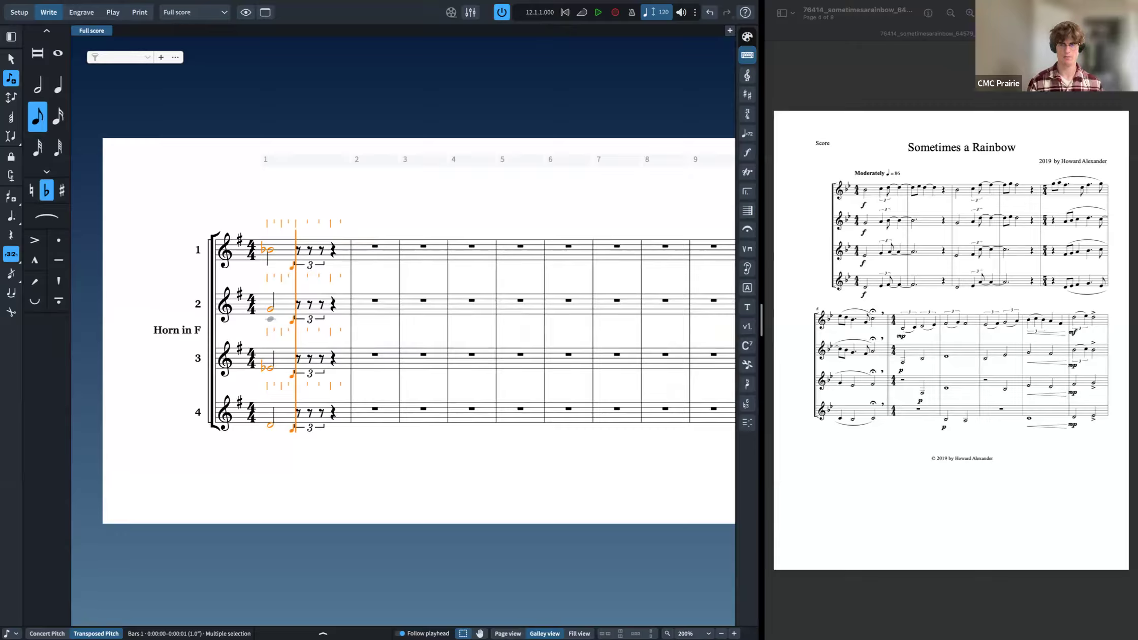
key(6)
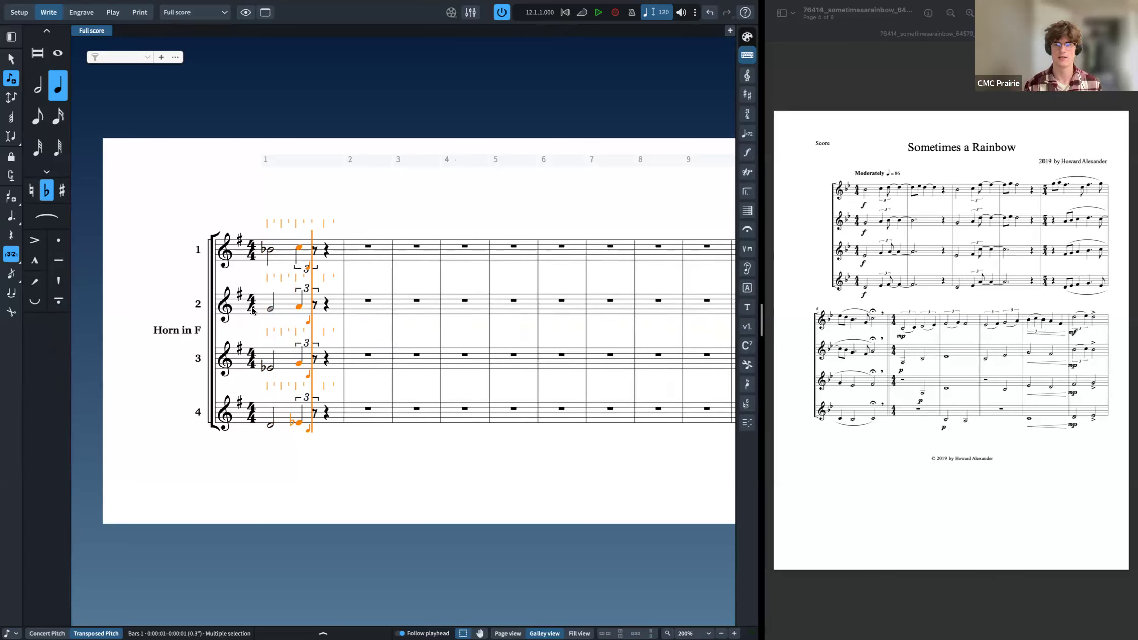
key(5)
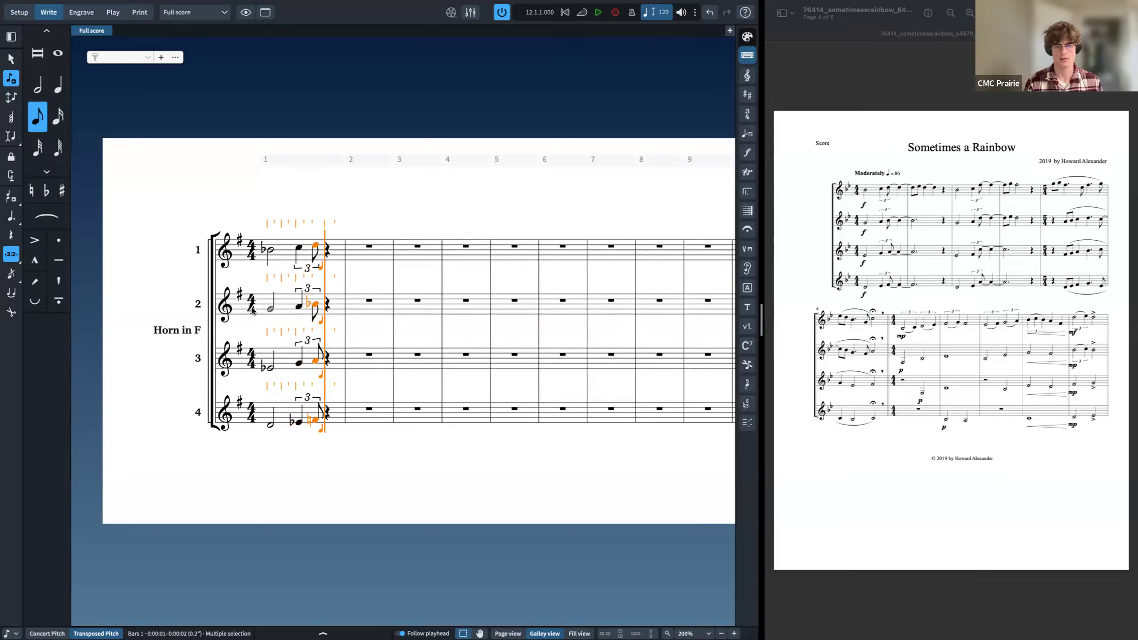
key(Escape)
Step: Add the tempo marking "Moderately q = 86" at horn 1's first note
click(268, 249)
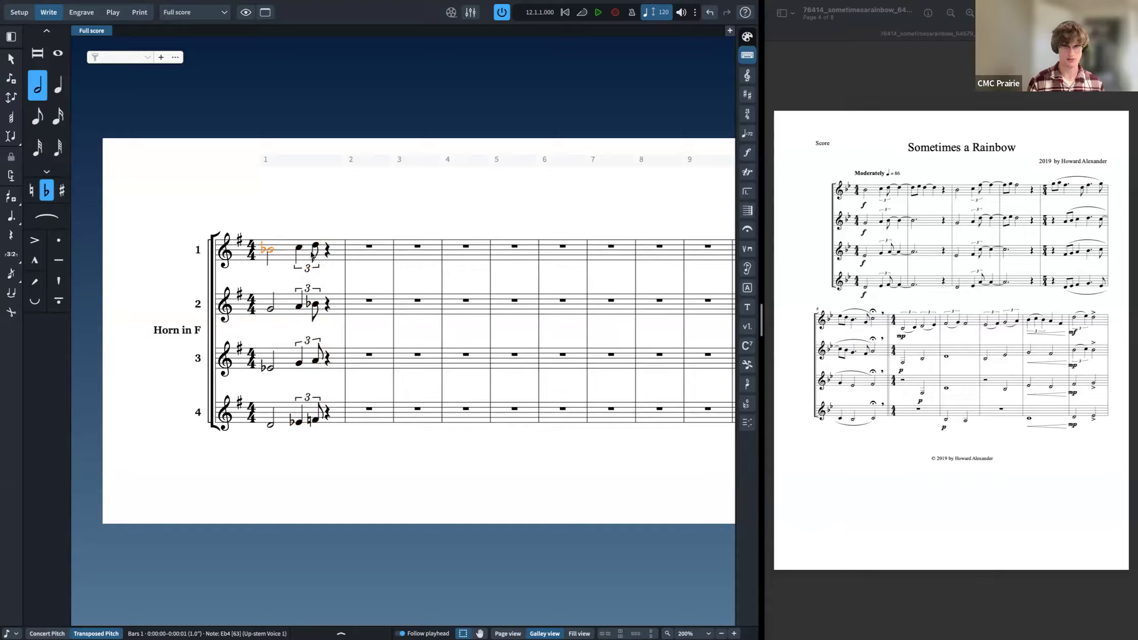
key(shift+t)
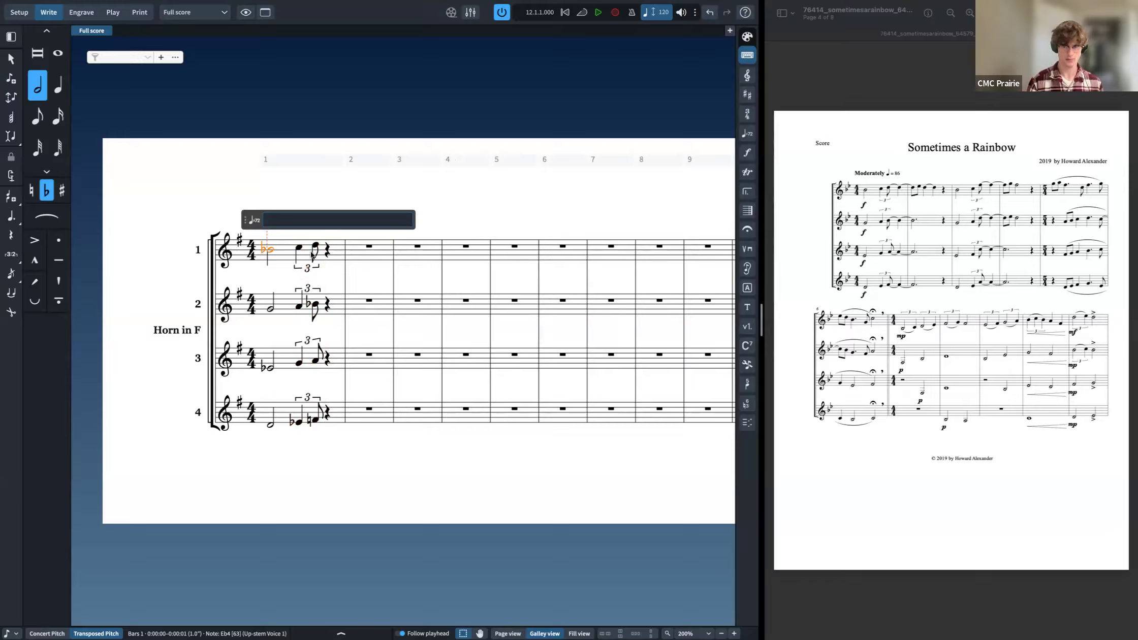
key(Caps_Lock)
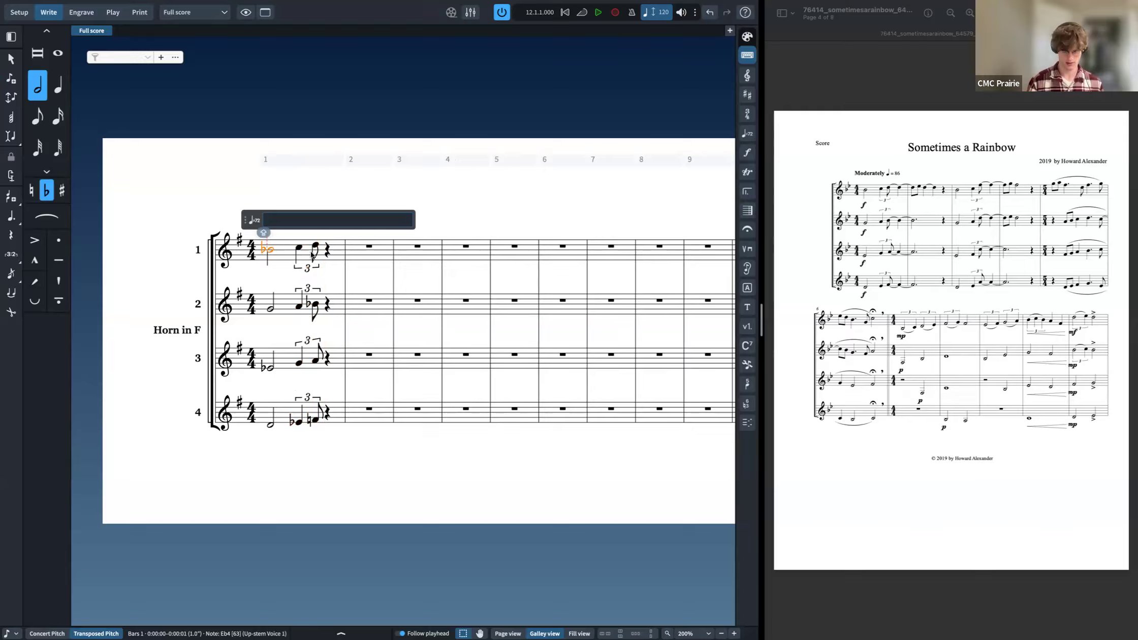
text(Moderat)
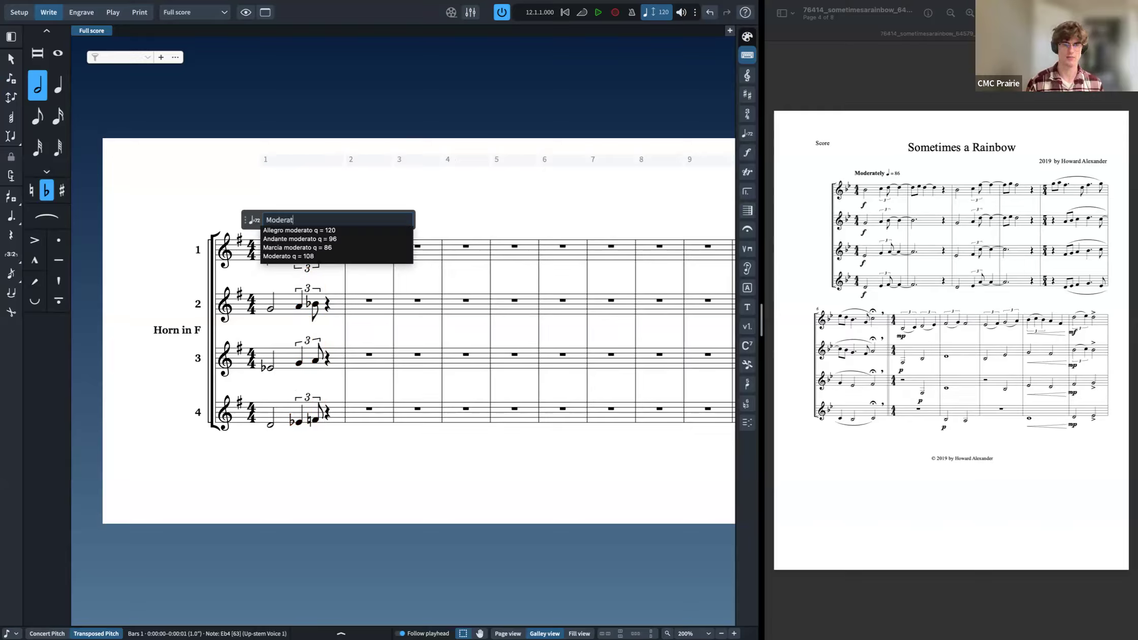
text(ely q)
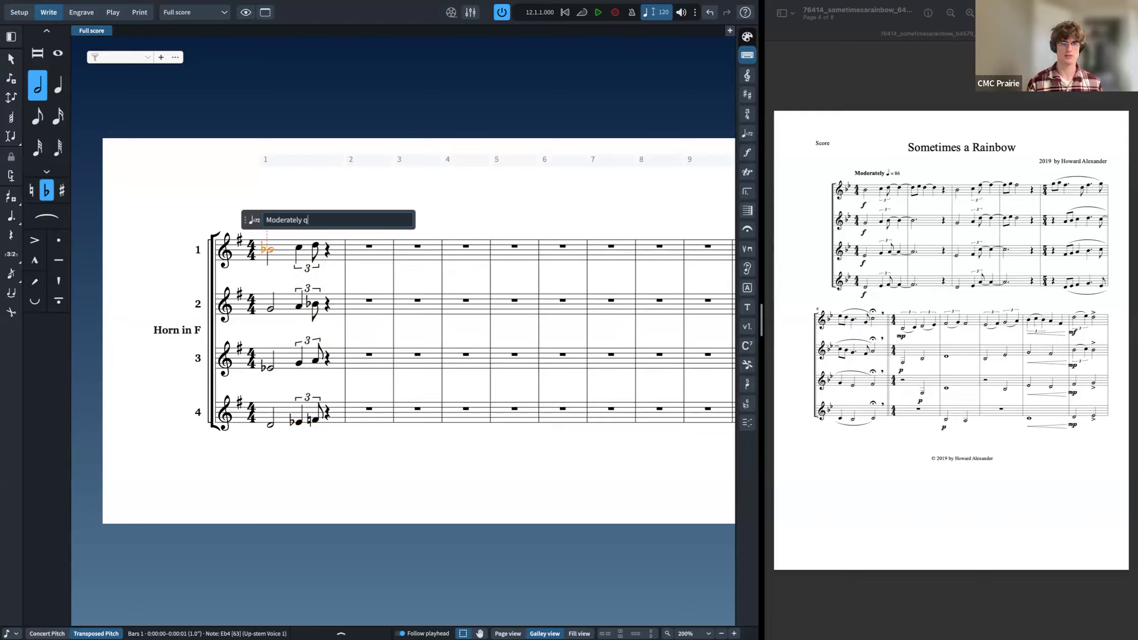
key(BackSpace)
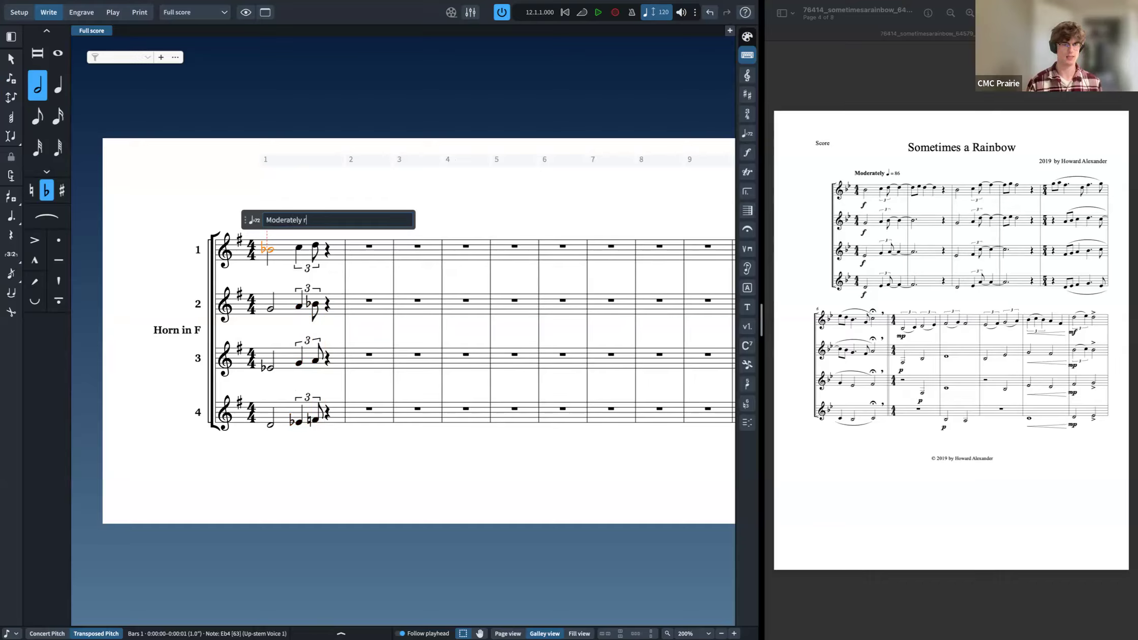
text(ely )
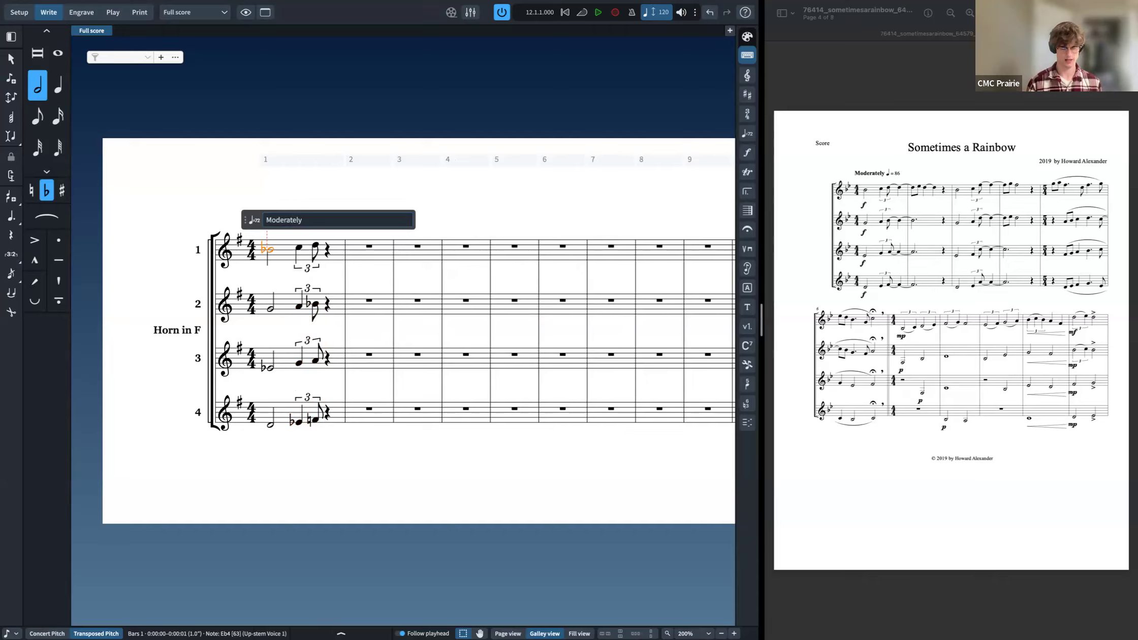
text(q = 86)
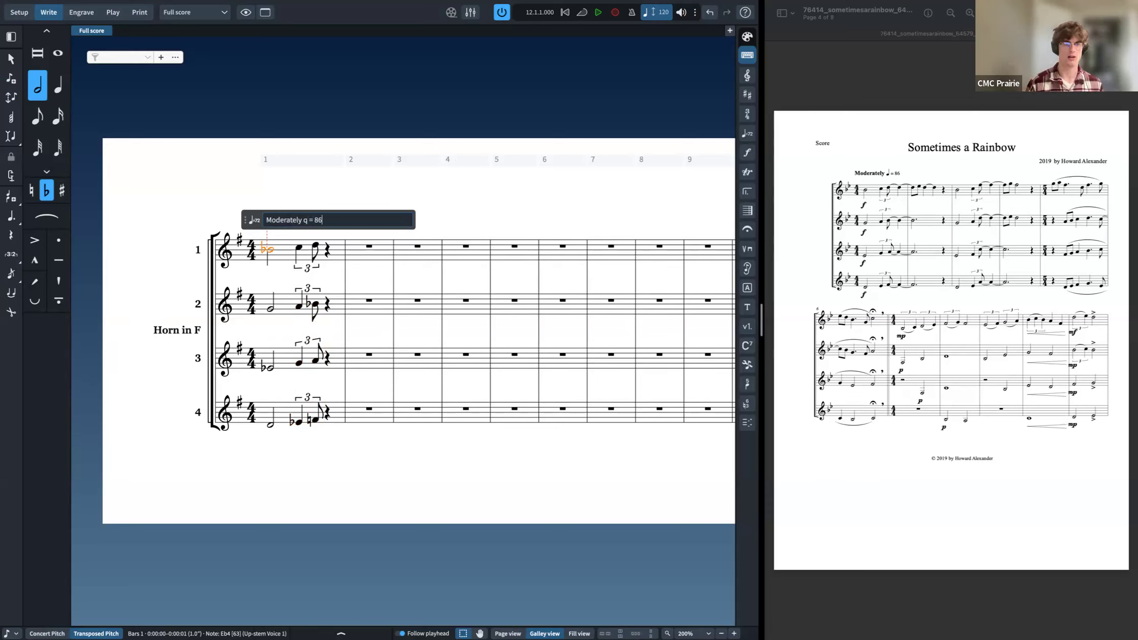
key(Return)
click(307, 225)
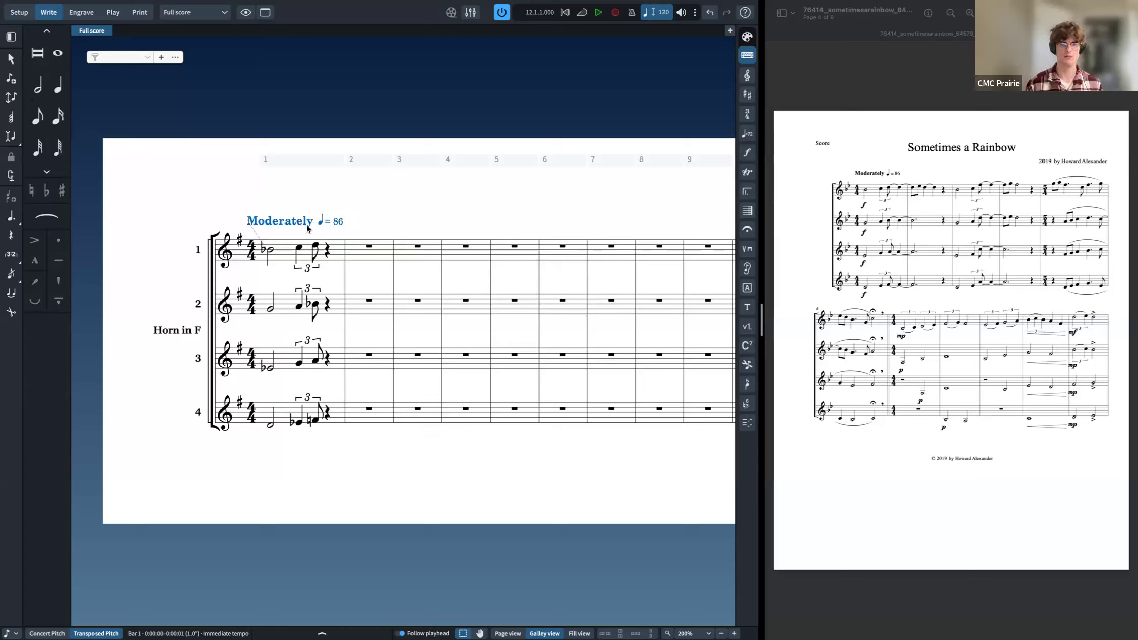
Step: Select the first note of all four horns and add a forte (f) dynamic
click(272, 251)
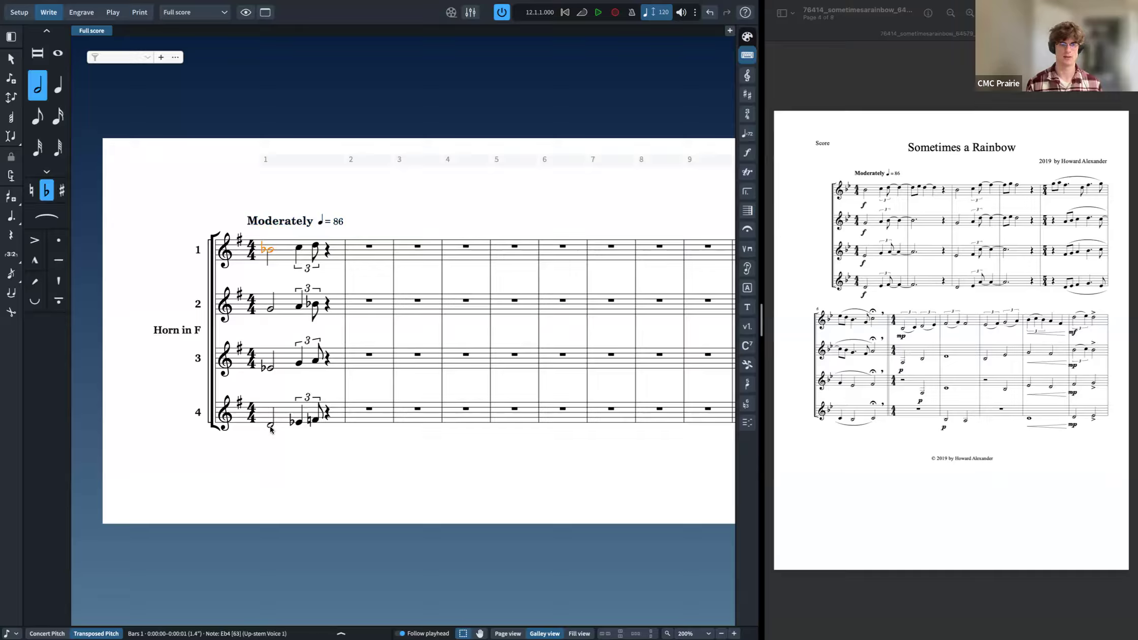
key(shift+Down)
key(shift+Down)
key(shift+Down)
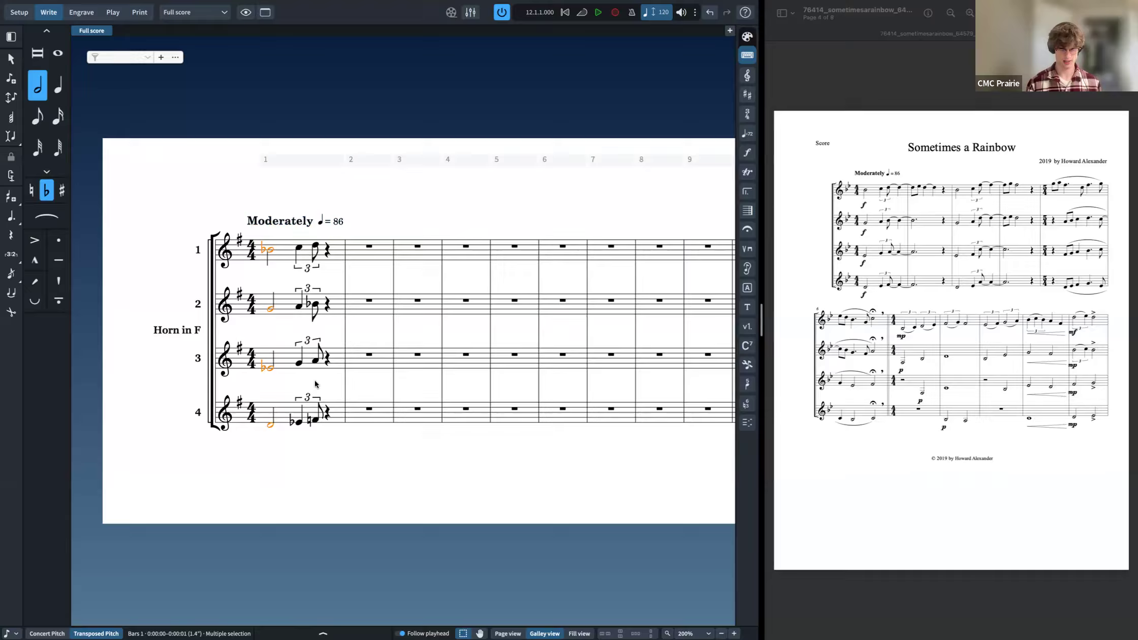
key(shift+d)
text(f)
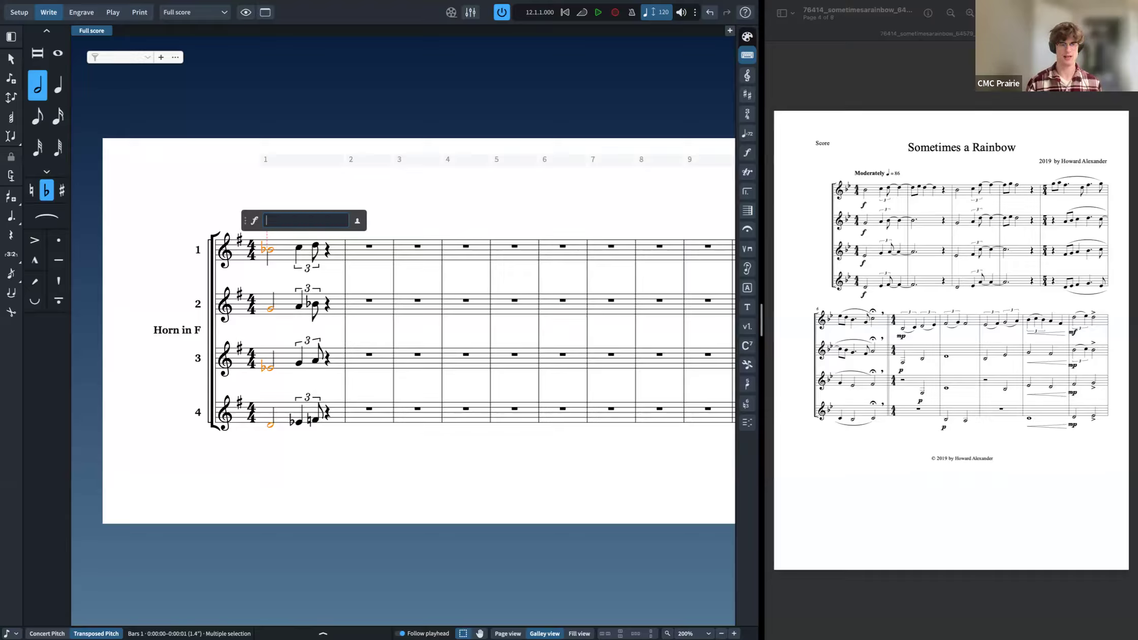
key(Return)
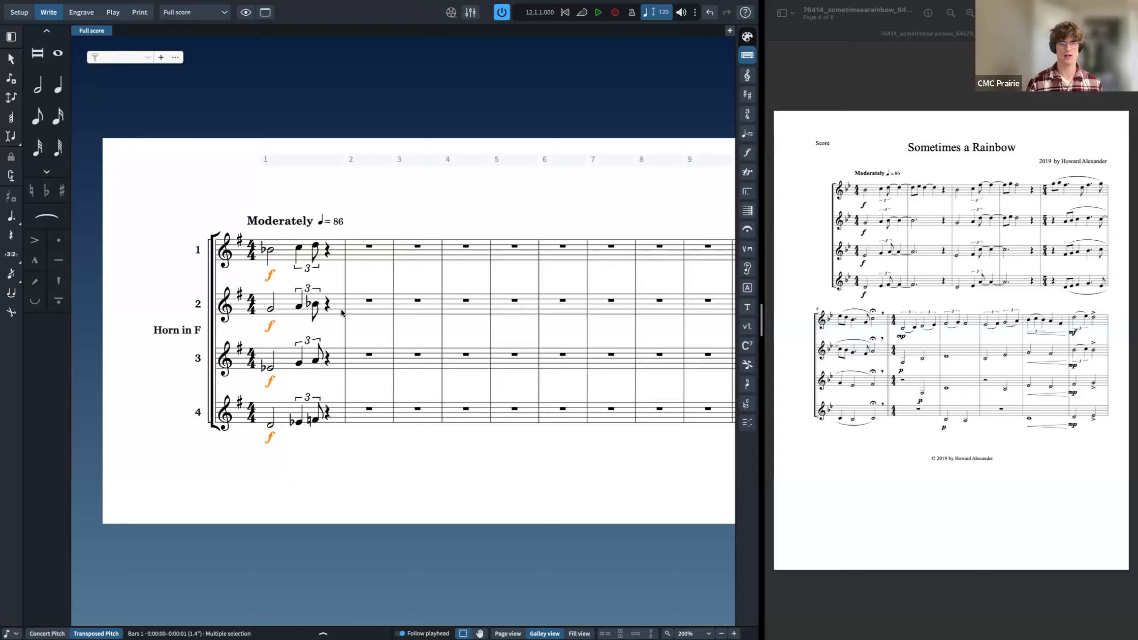
Step: Open a new tab showing the Horn in F 1 part layout
key(super+t)
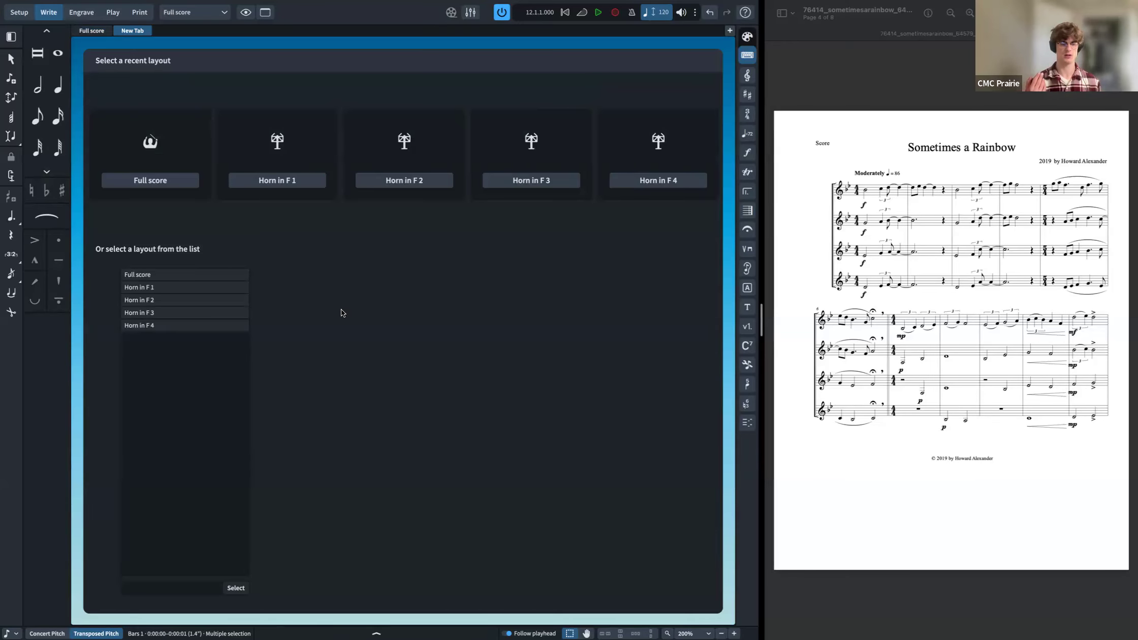
click(294, 180)
click(306, 181)
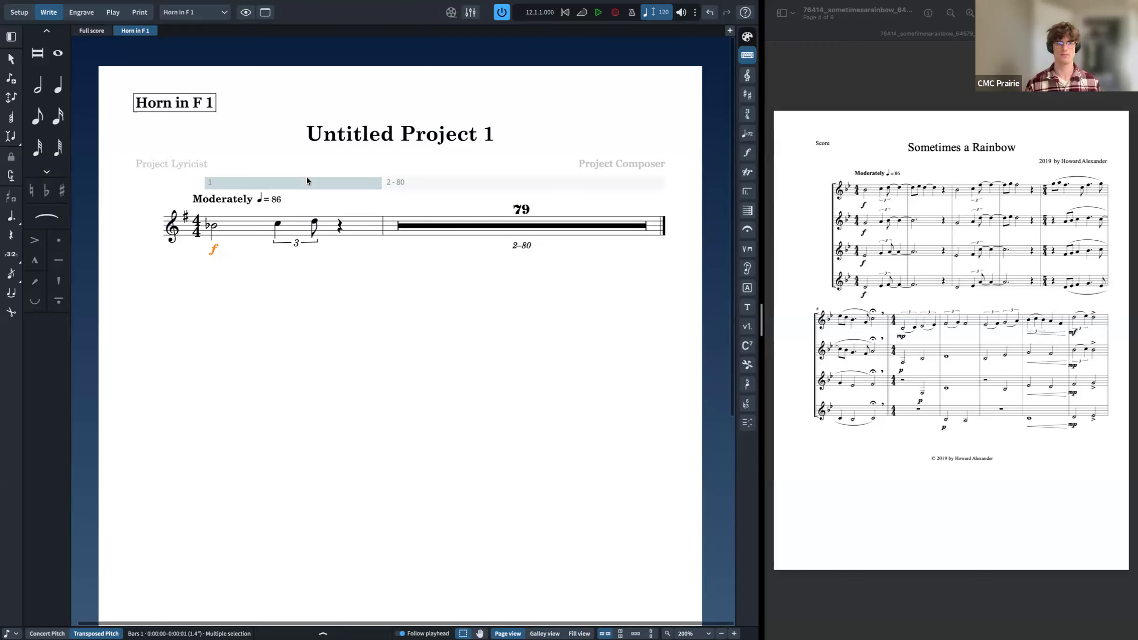
key(shift+d)
text(f)
key(Return)
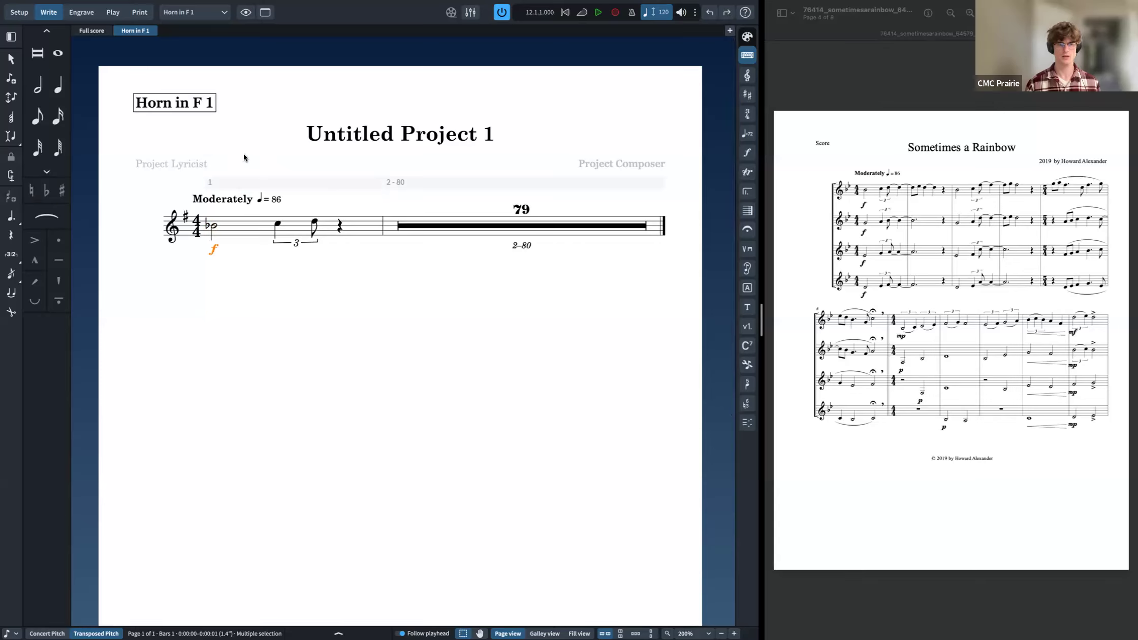
Step: Open a new tab showing the full score layout
click(117, 33)
key(super+t)
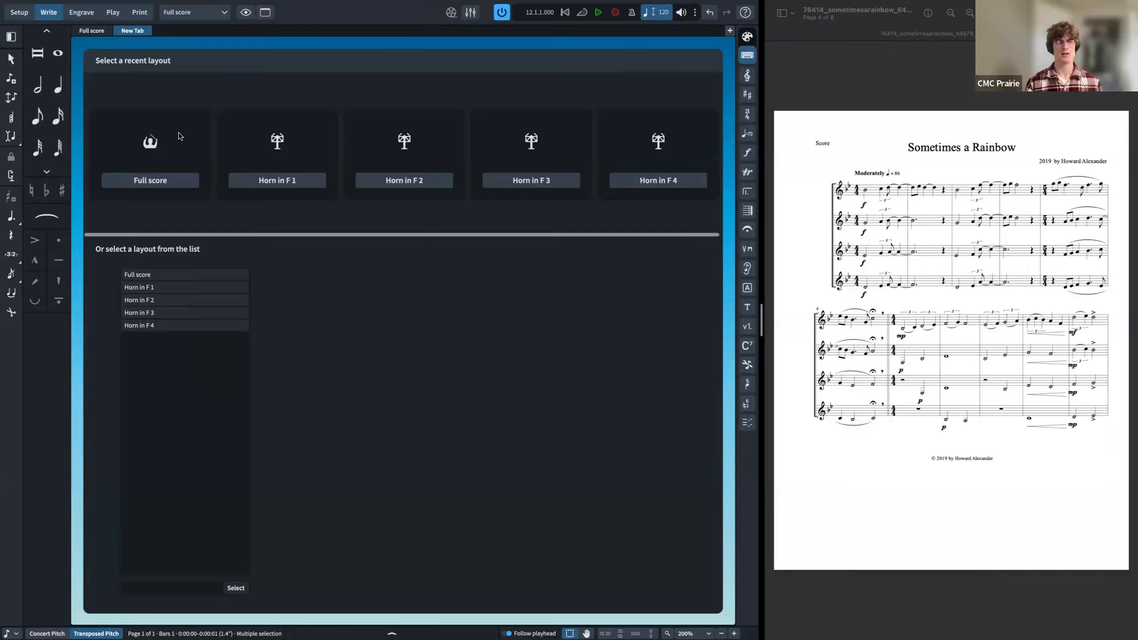
click(183, 181)
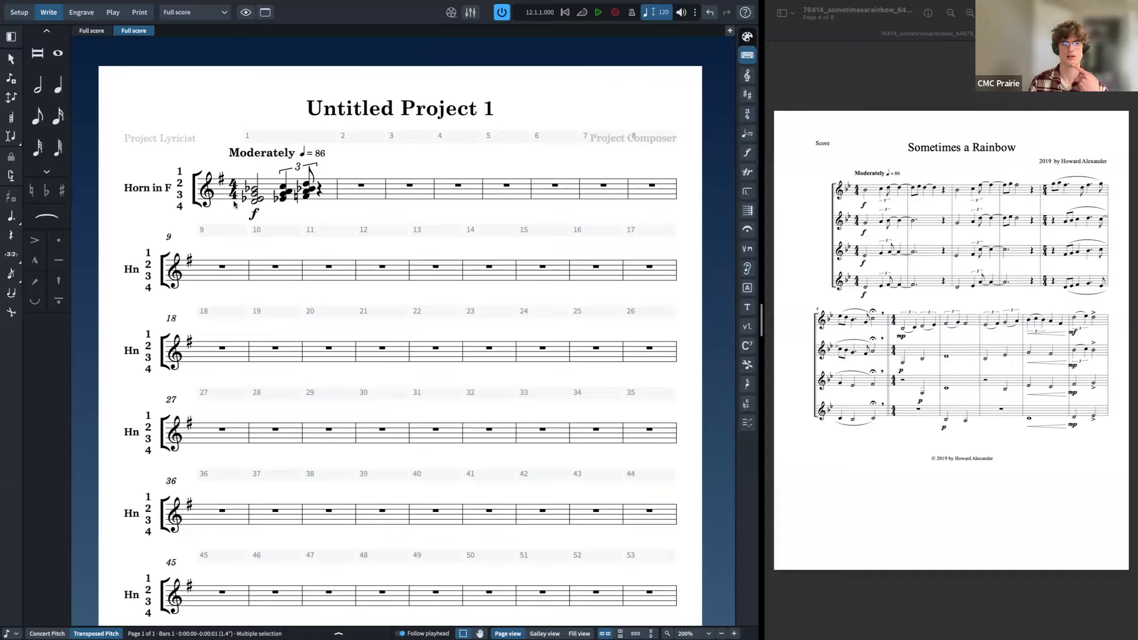
Step: Arrange the two full score tabs side by side in a vertical split
click(90, 31)
click(129, 31)
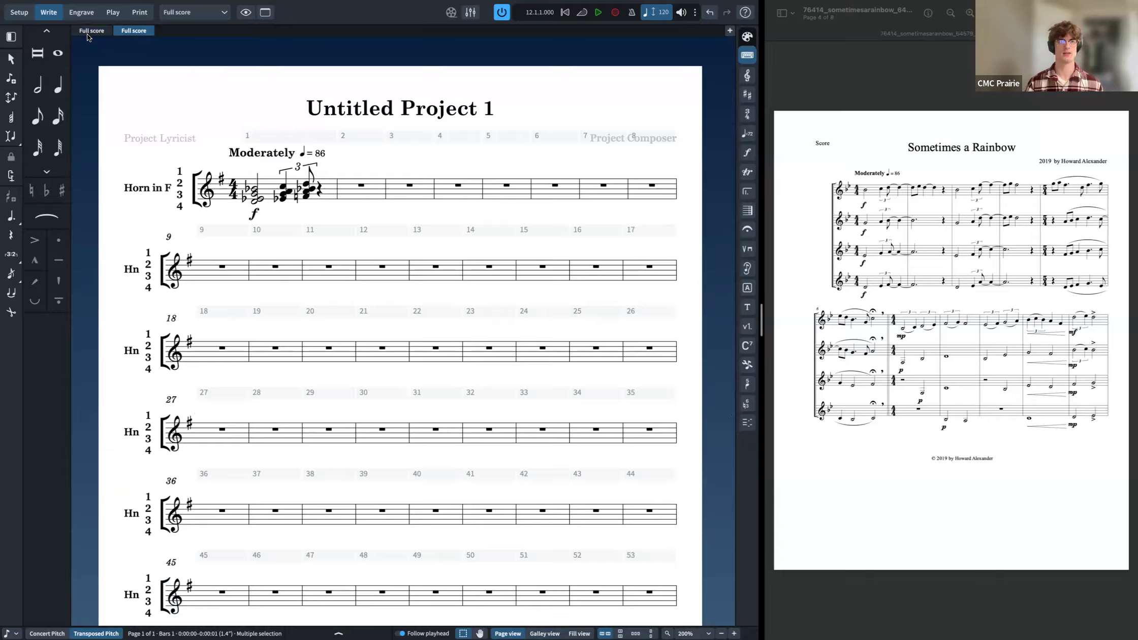
click(133, 31)
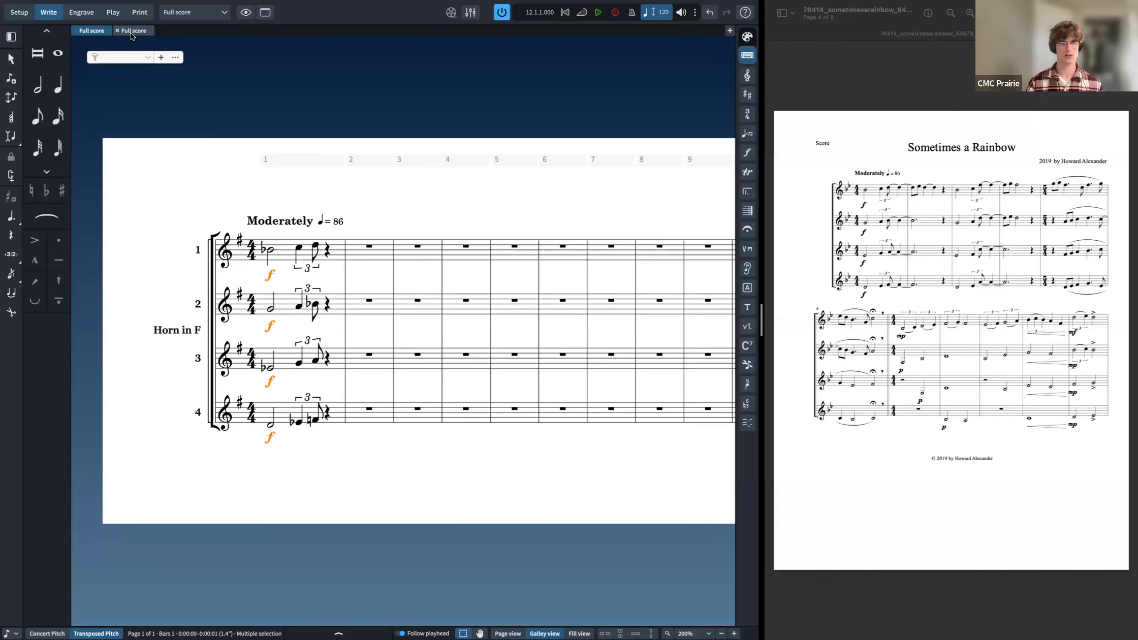
right_click(131, 33)
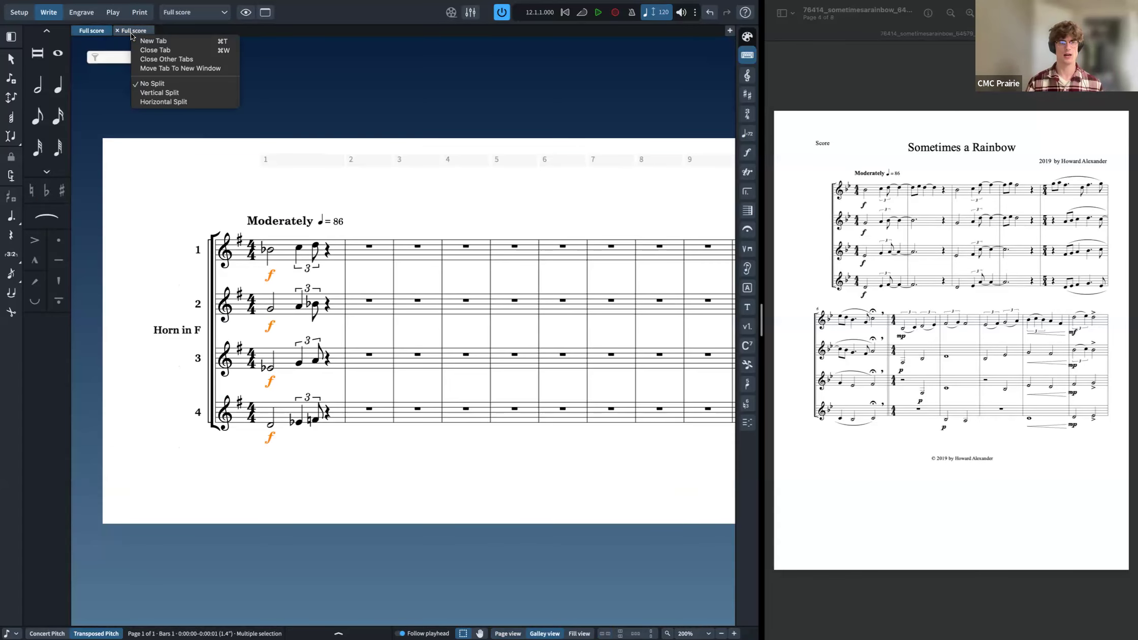
click(127, 32)
right_click(127, 32)
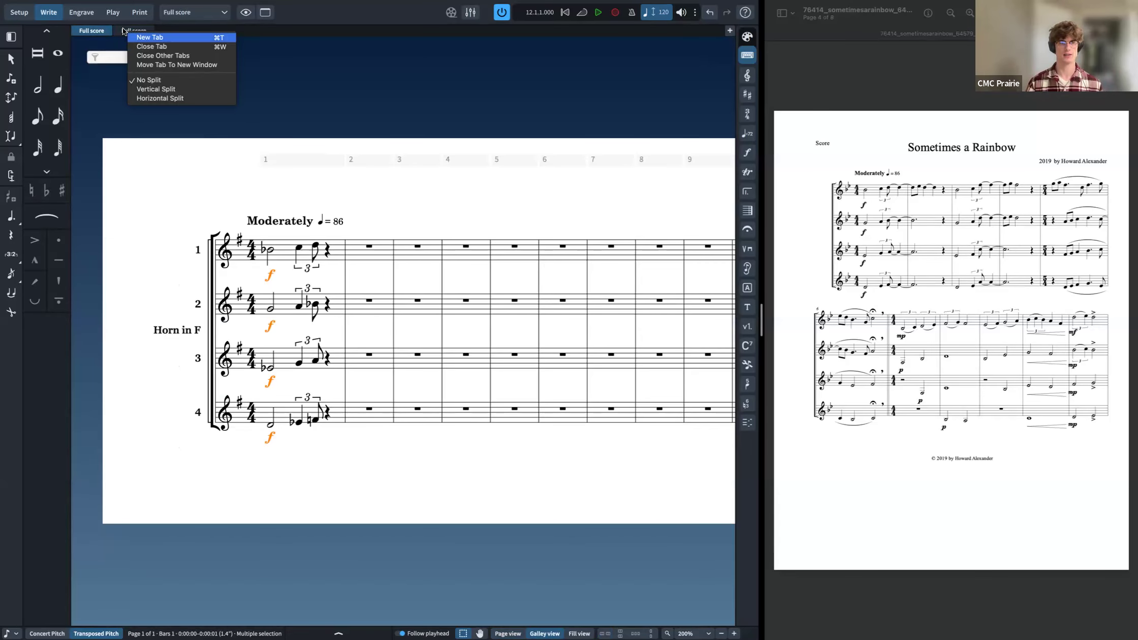
click(180, 90)
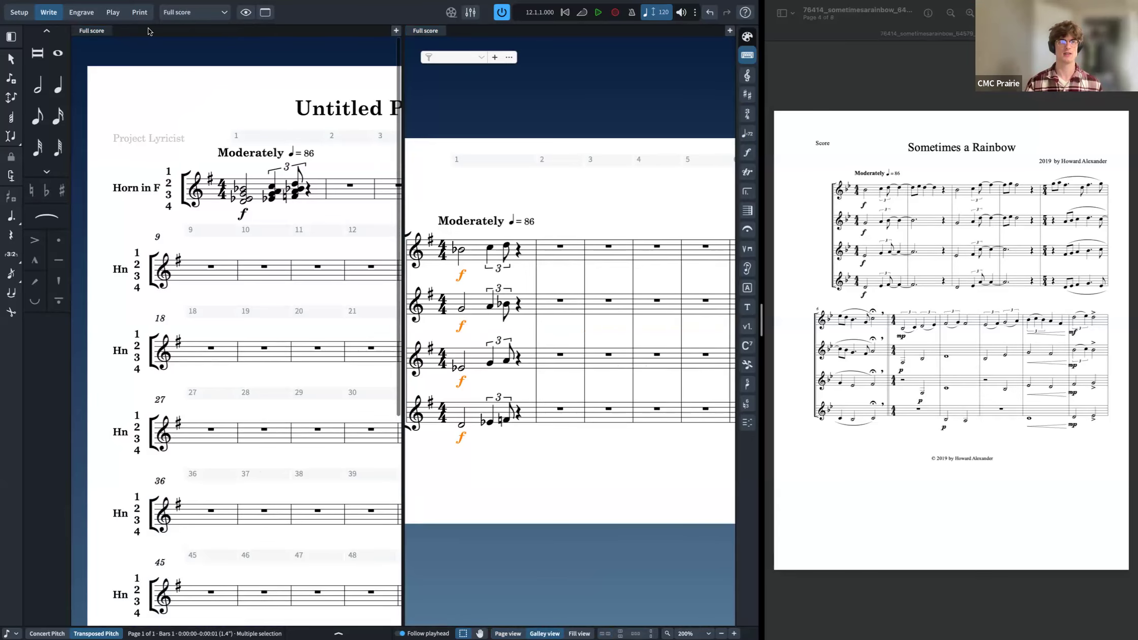
Step: Remove the split so a single full score tab fills the window
scroll(509, 311, left, 3)
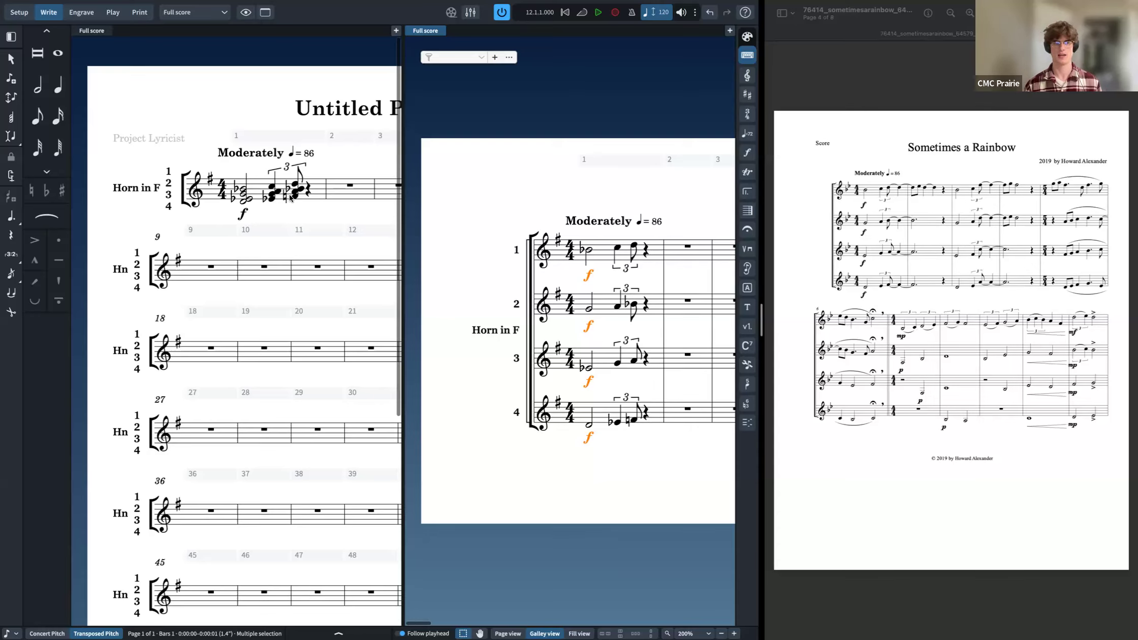
right_click(93, 34)
click(140, 85)
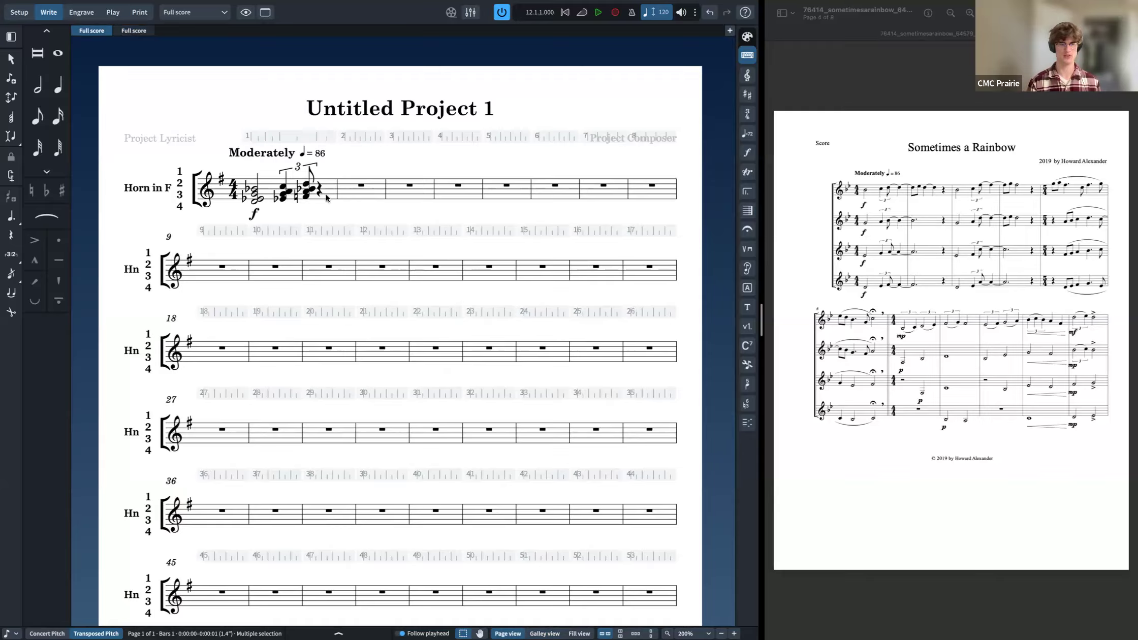
Step: Switch between the two full score tabs, ending on the galley view tab
key(super+alt+2)
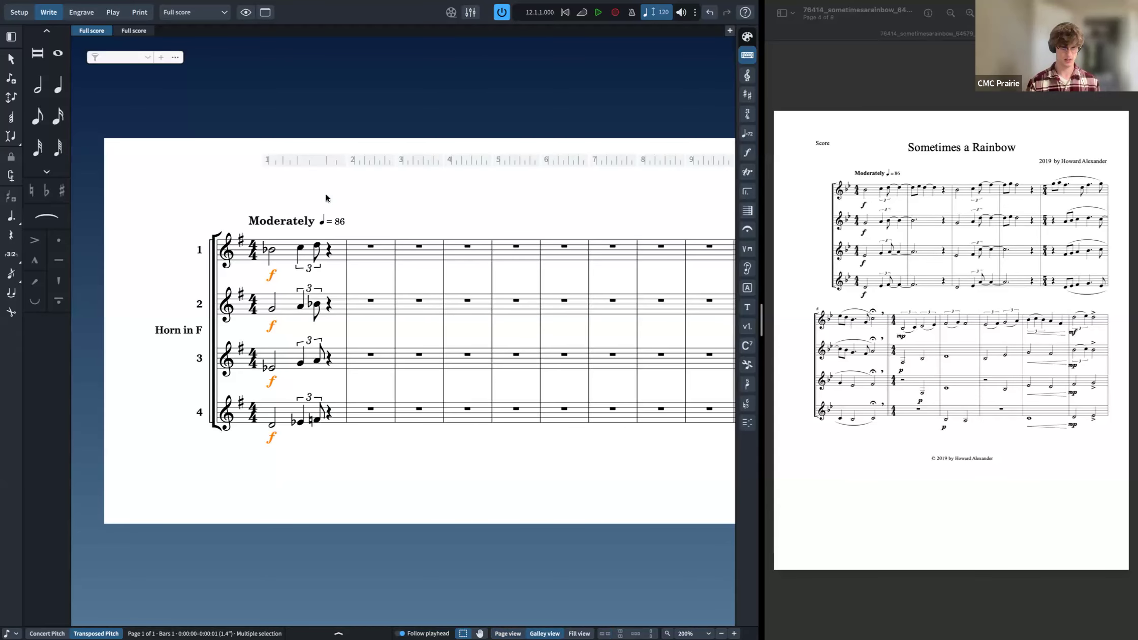
key(super+alt+1)
key(super+alt+2)
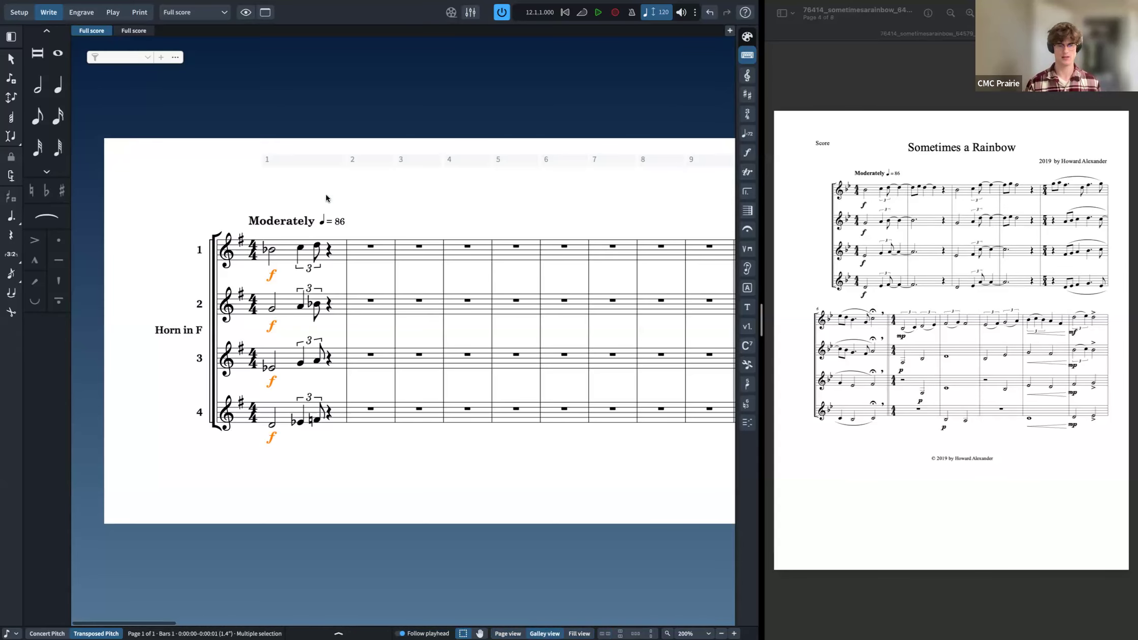
Step: Fill horn 1's empty last beat of bar 1 by repeating the preceding note as a quarter note
click(328, 251)
key(shift+n)
key(shift+Down)
key(shift+Down)
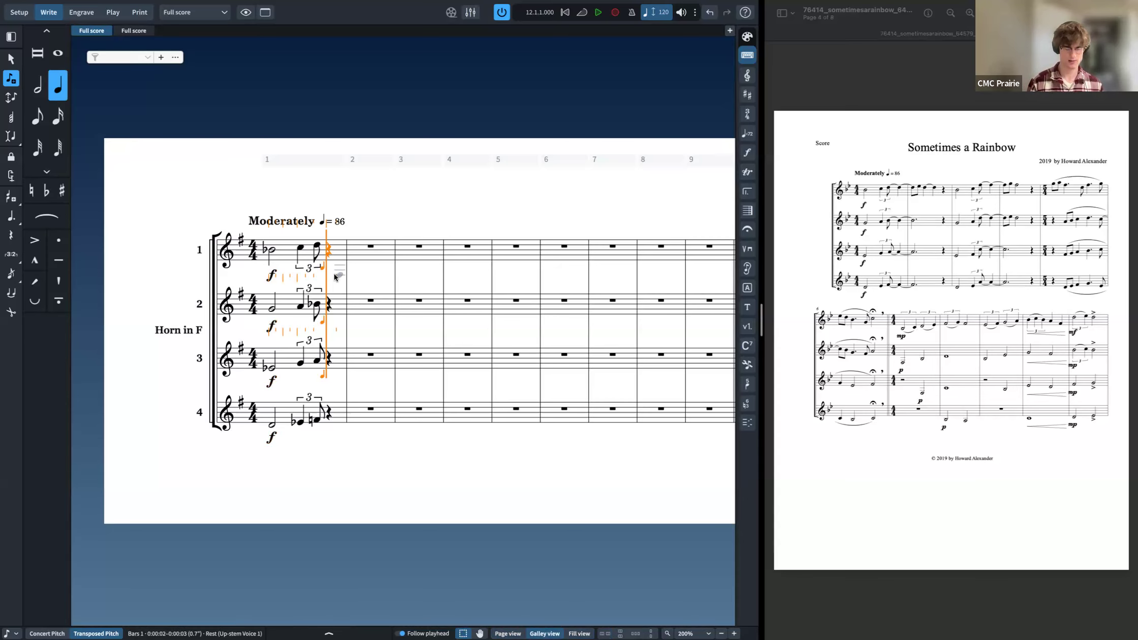
key(shift+Down)
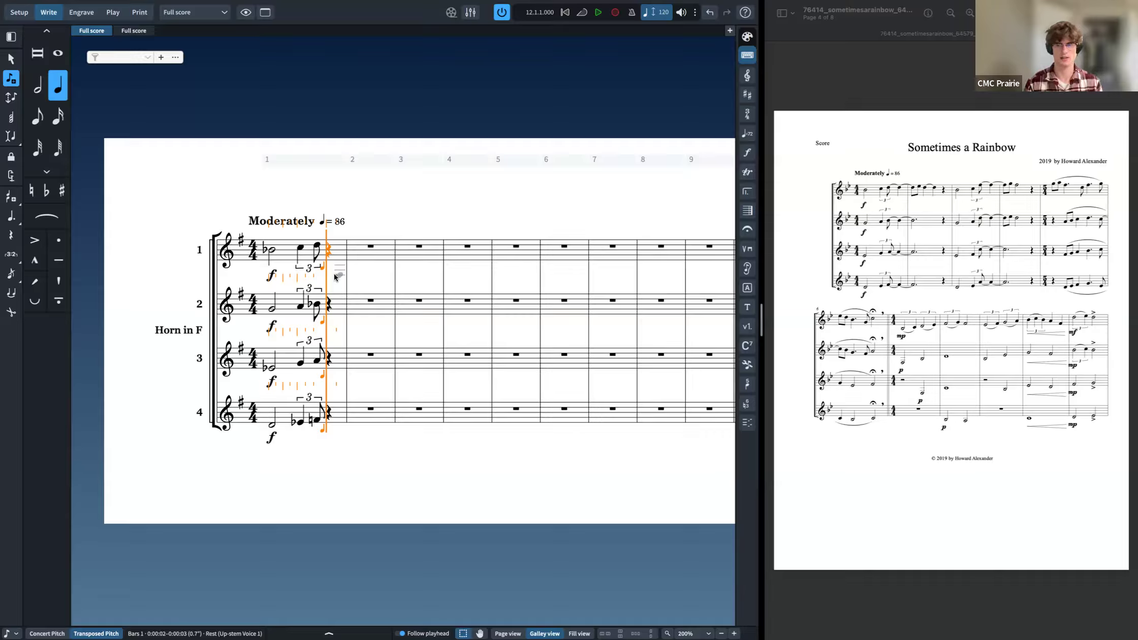
key(r)
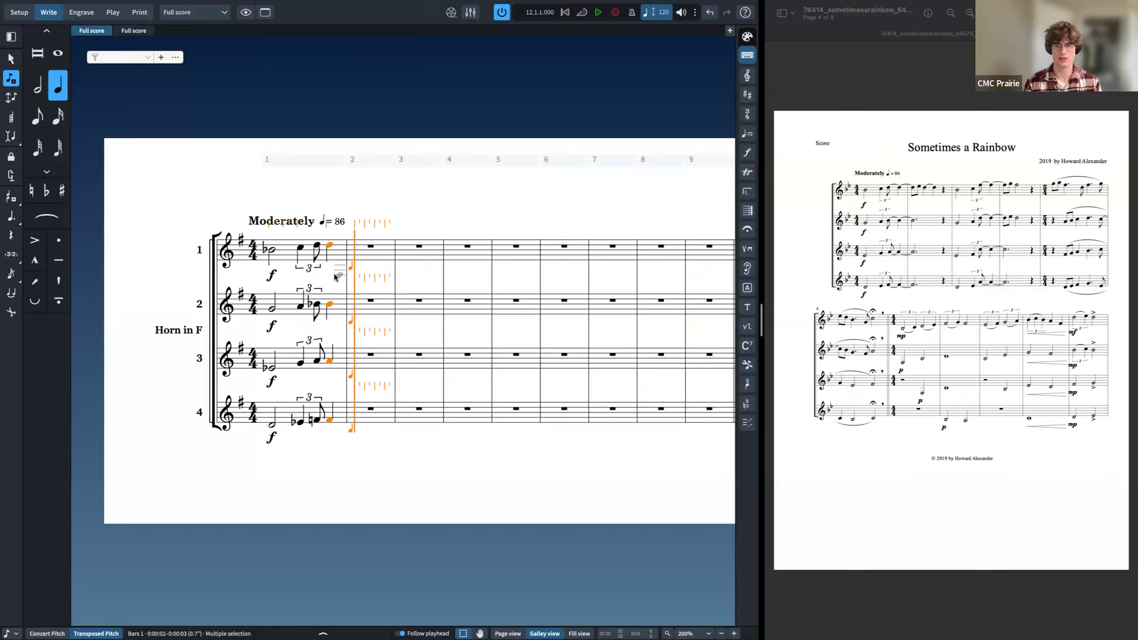
key(Escape)
Step: Enter dotted half notes at the start of bar 2 in horns 2, 3 and 4
click(370, 302)
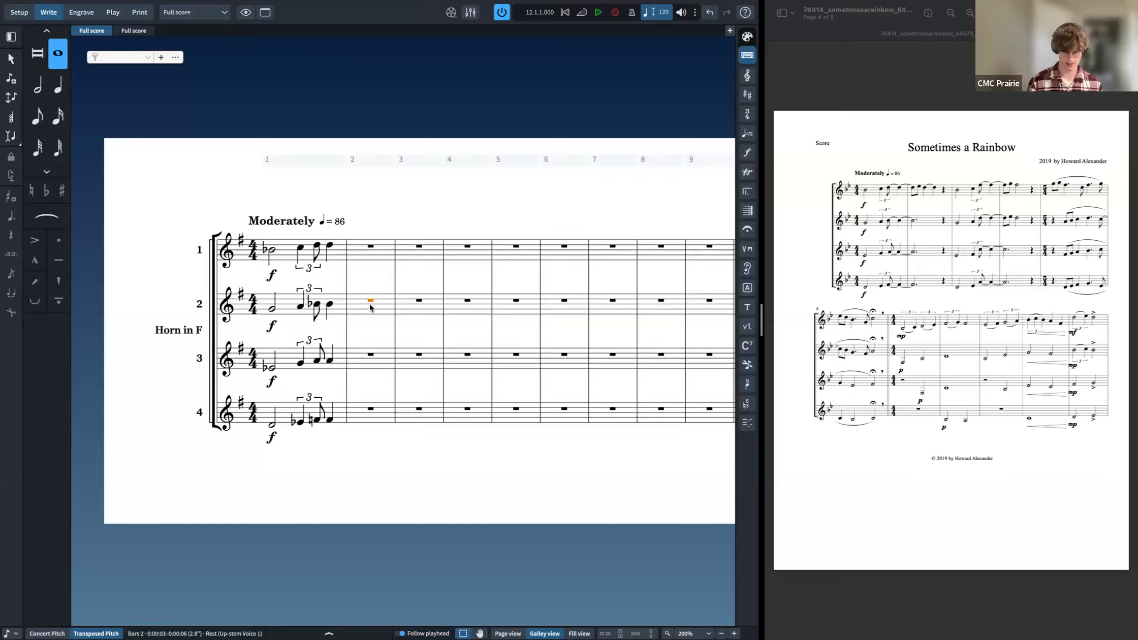
key(shift+n)
key(shift+Down)
key(shift+Down)
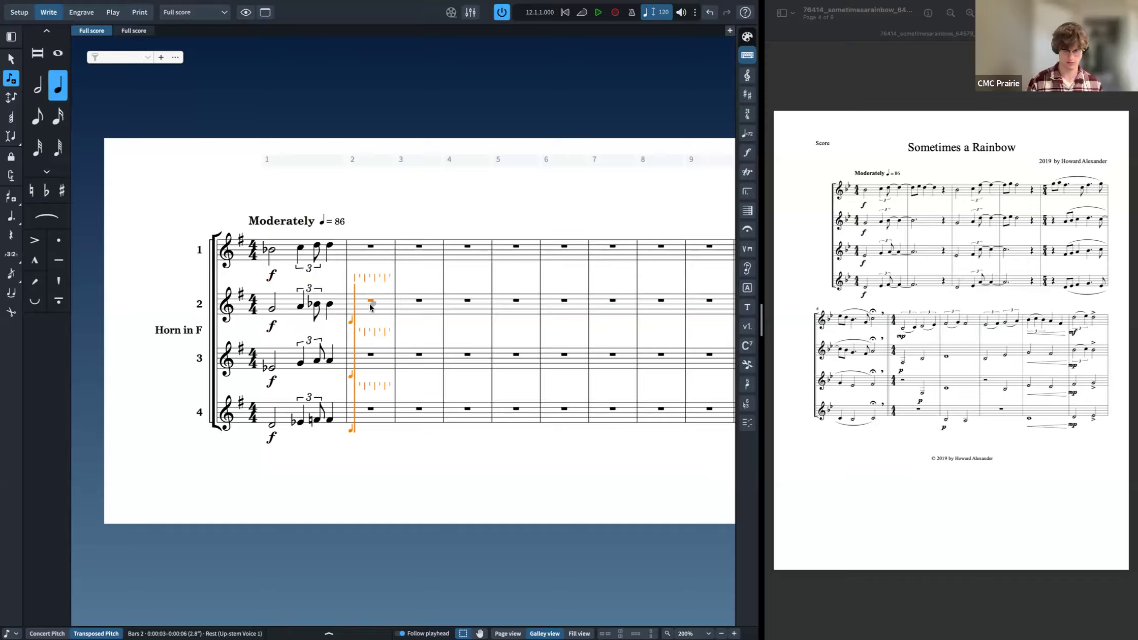
key(6)
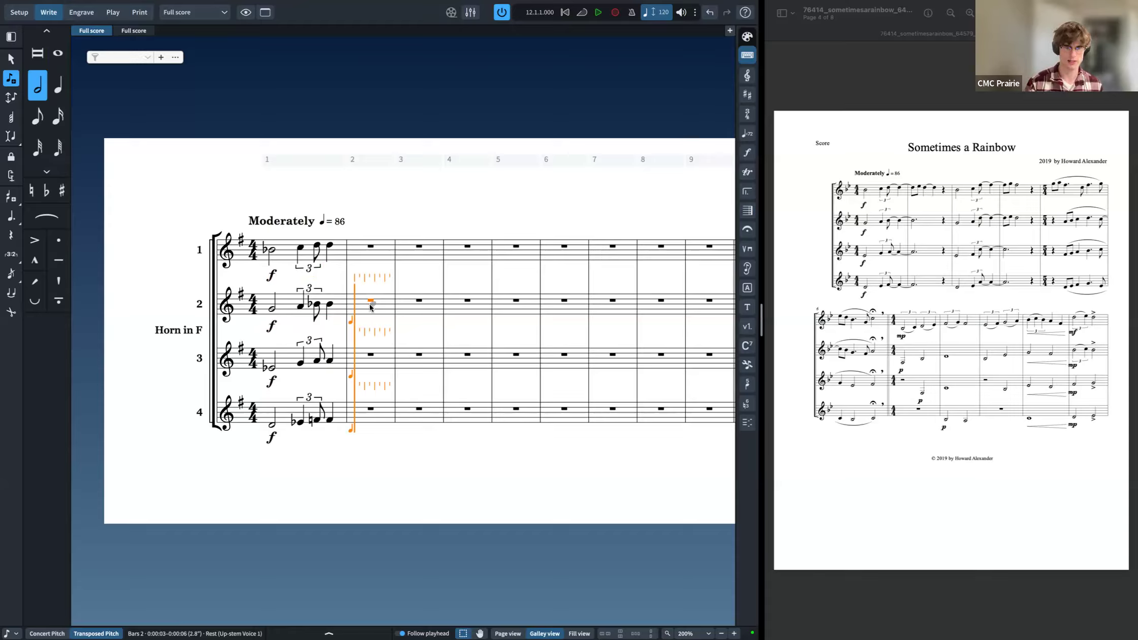
key(period)
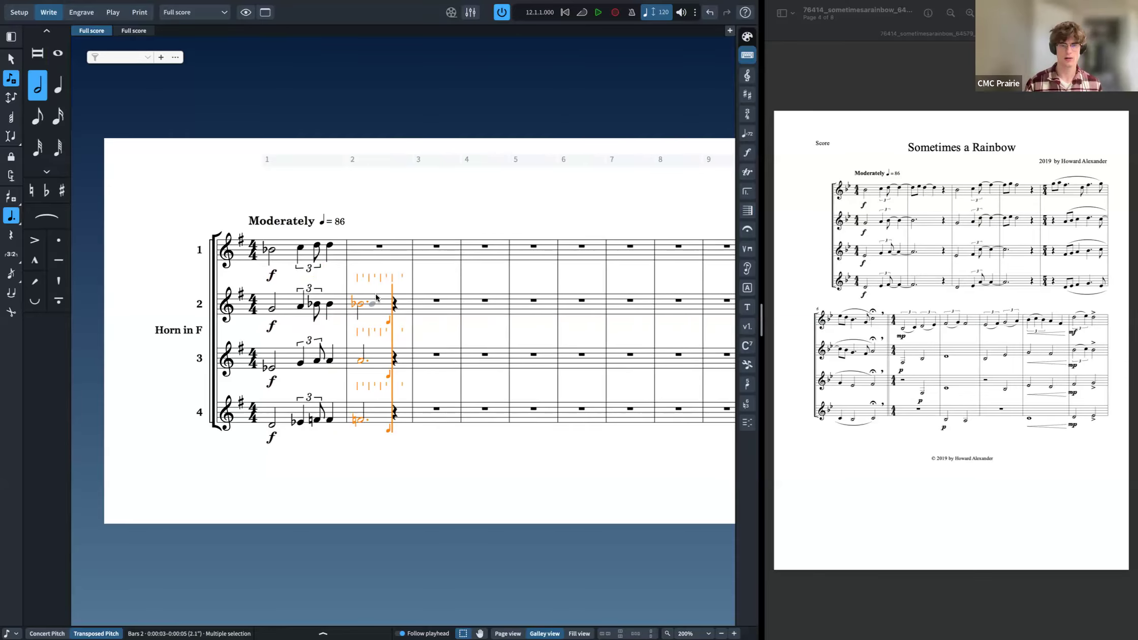
key(Escape)
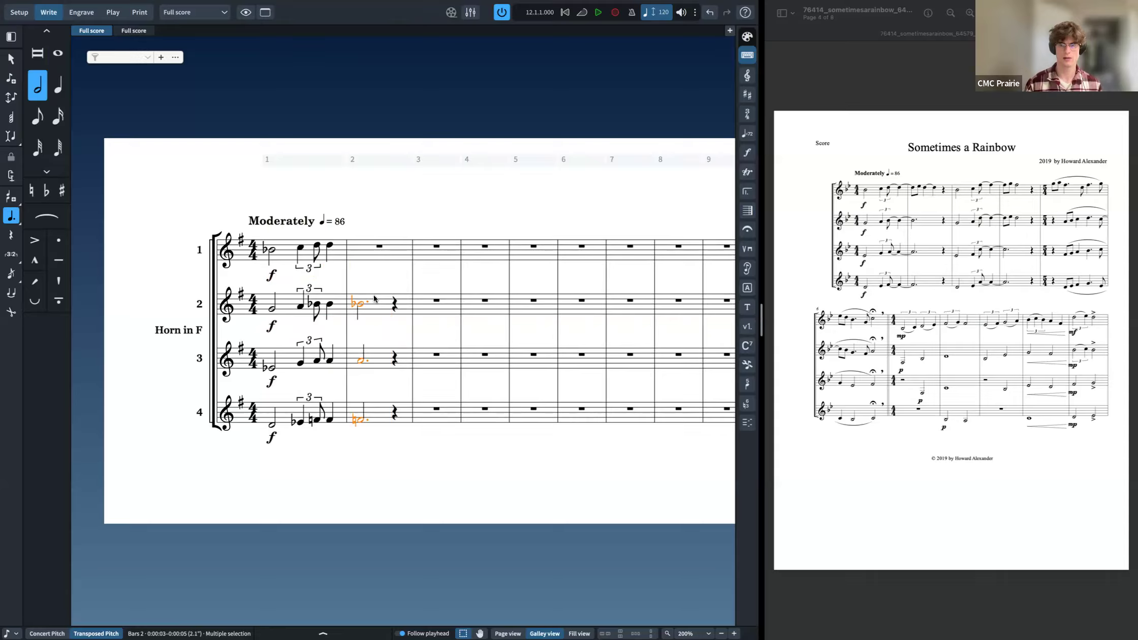
Step: Select the last triplet notes of bar 1 in horns 2 to 4 and add a slur and a tie into bar 2
click(316, 306)
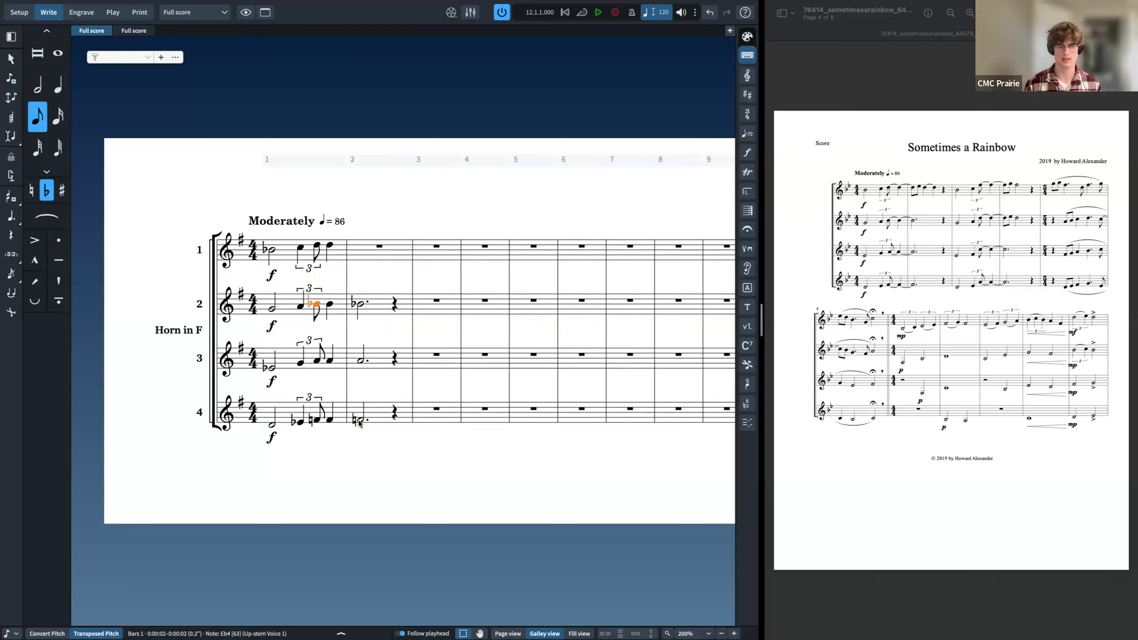
shift+click(331, 419)
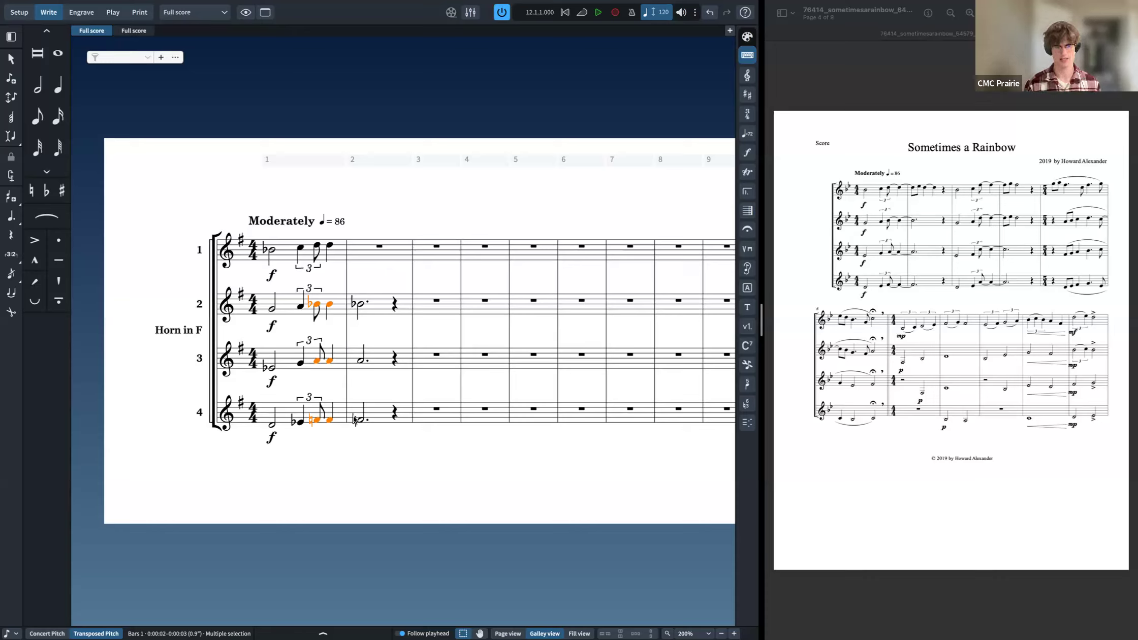
key(s)
key(t)
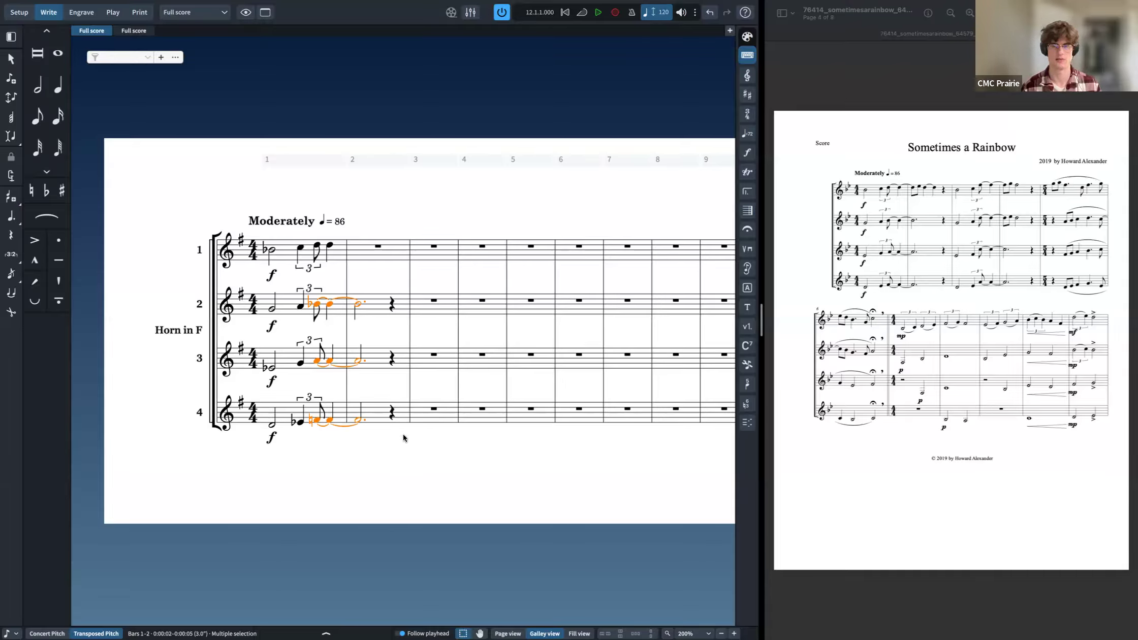
key(Escape)
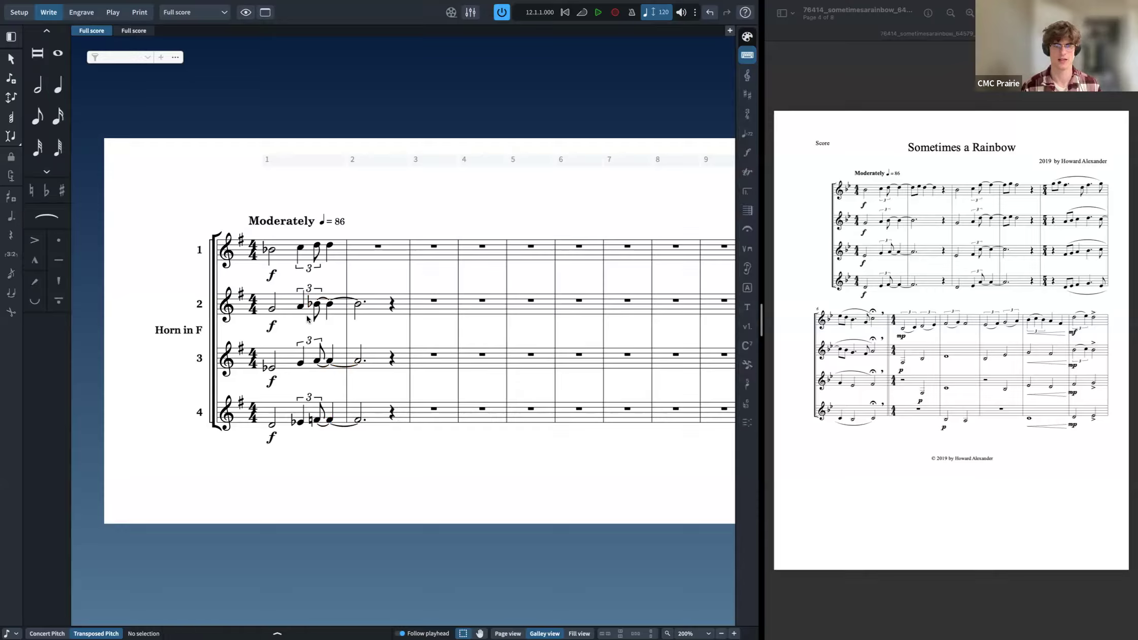
Step: Enter eighth notes D and E-flat at the start of bar 2 in horn 1
click(363, 258)
key(shift+n)
key(5)
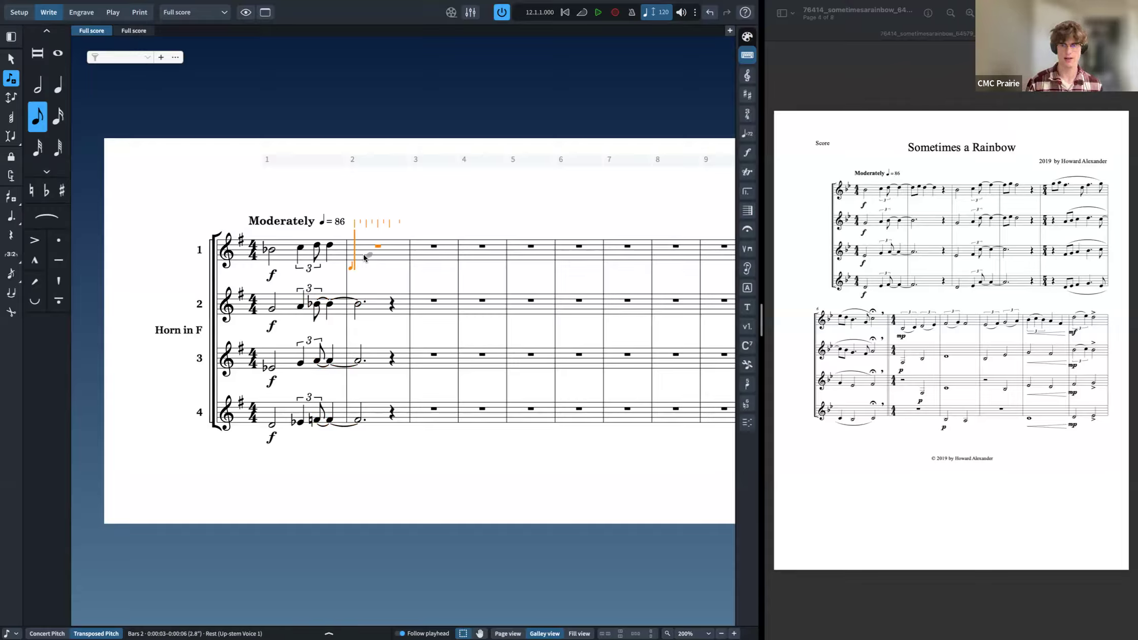
key(d)
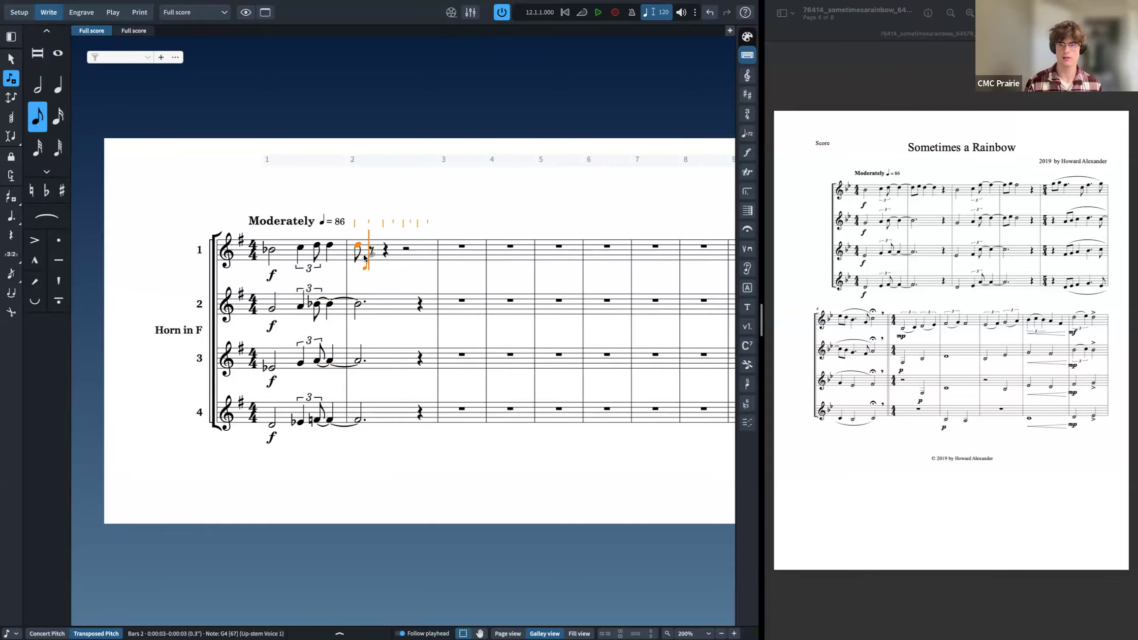
key(minus)
key(e)
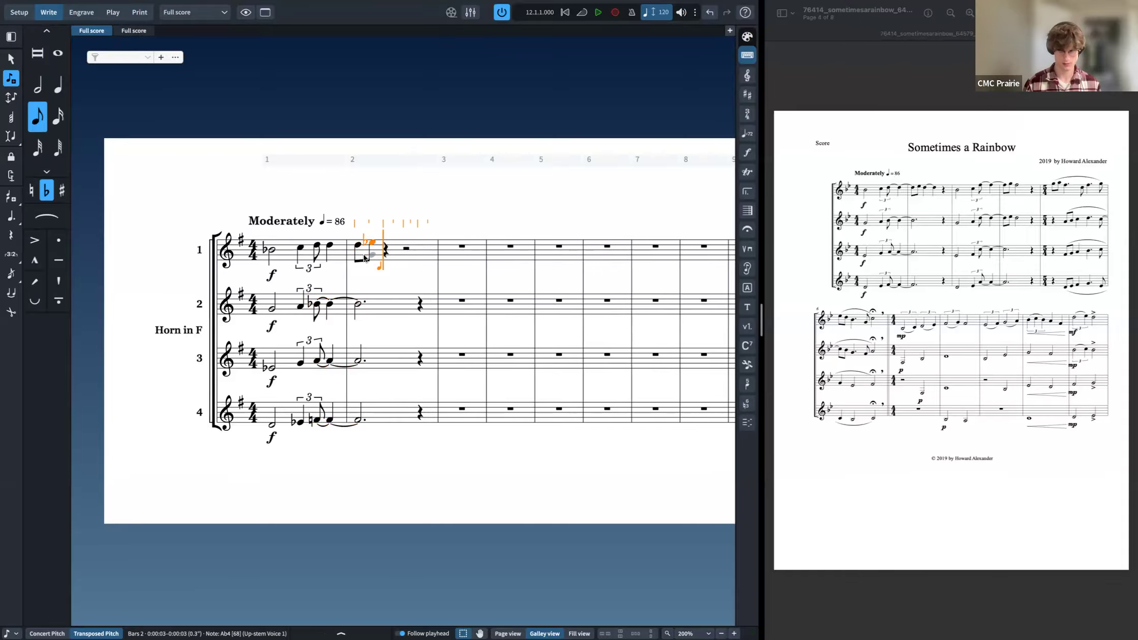
key(6)
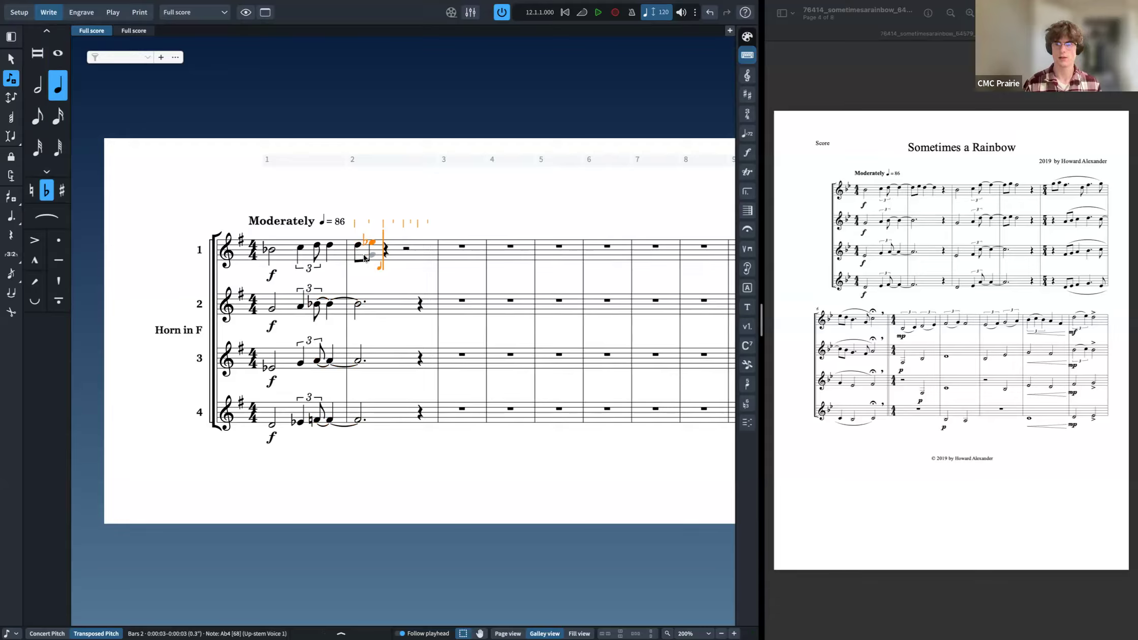
key(7)
key(d)
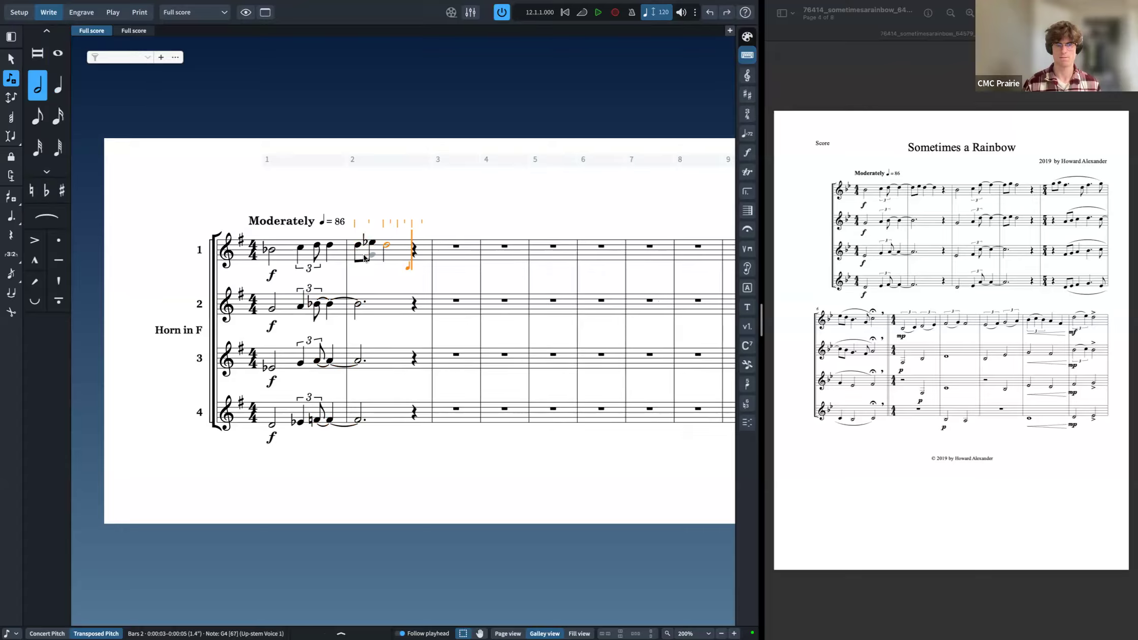
key(ctrl+z)
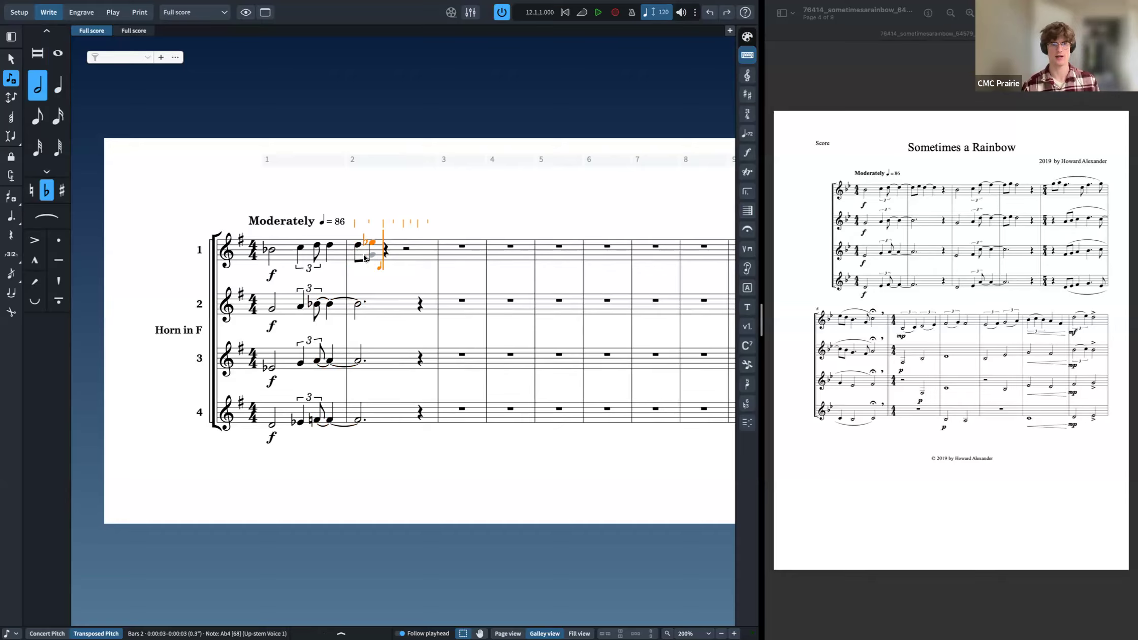
Step: Enter G after the eighth notes in horn 1's bar 2 as quarter notes, using forced duration and a tie
key(g)
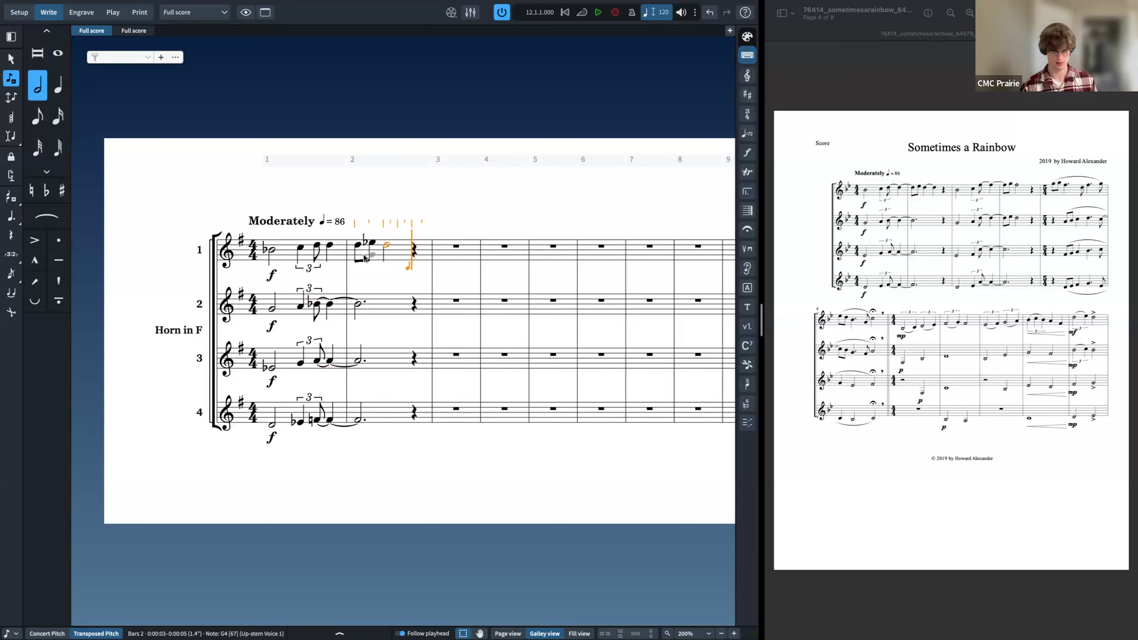
key(6)
key(t)
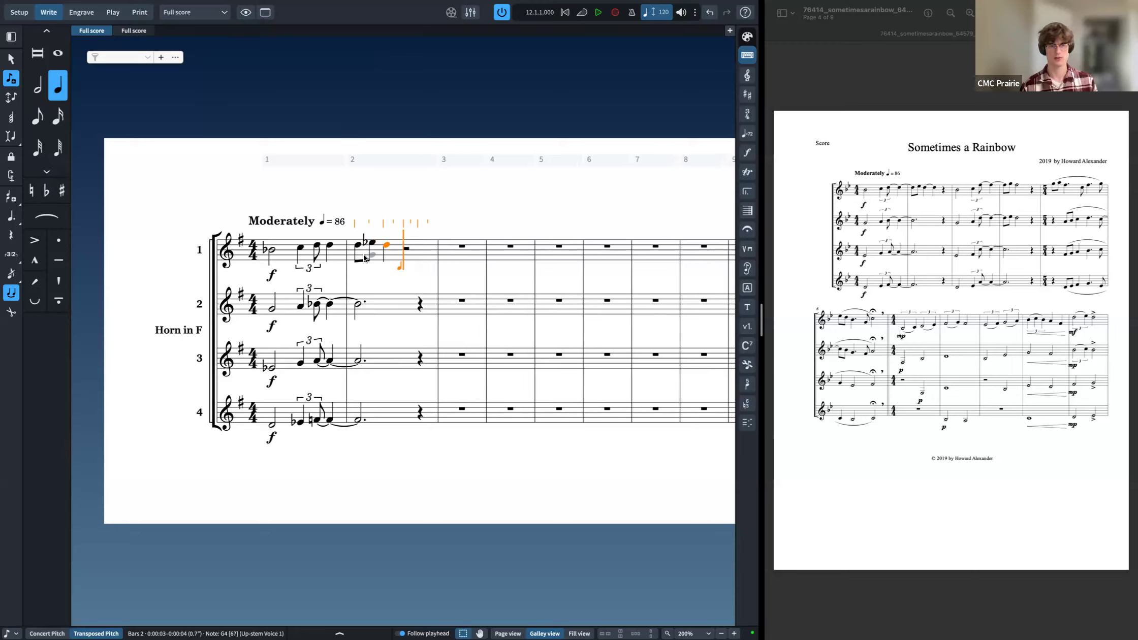
key(g)
key(ctrl+z)
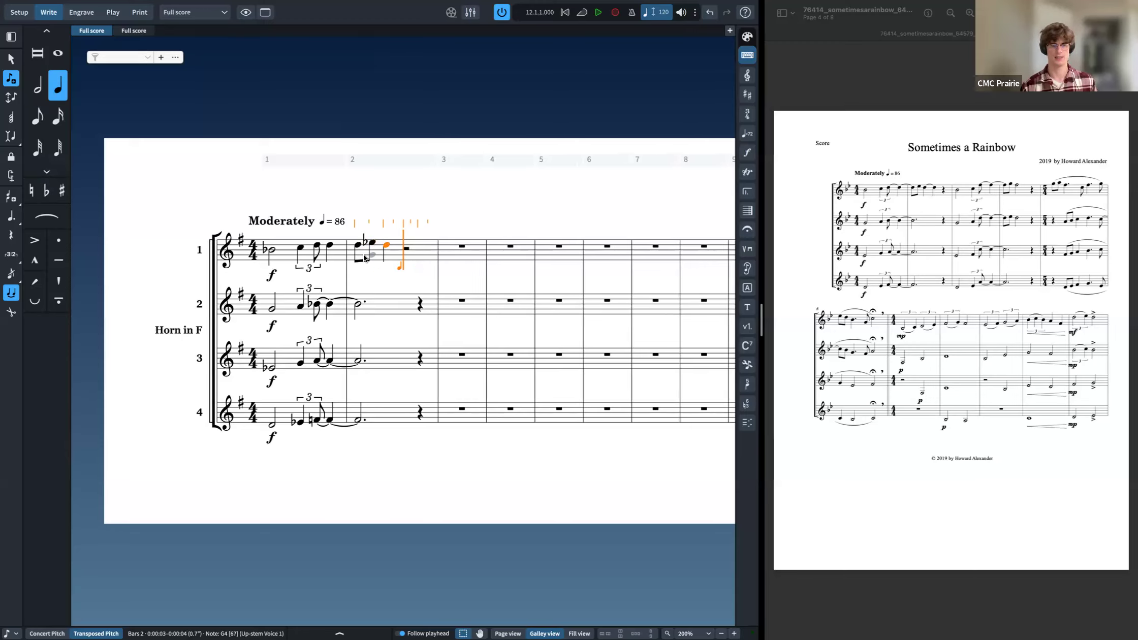
key(o)
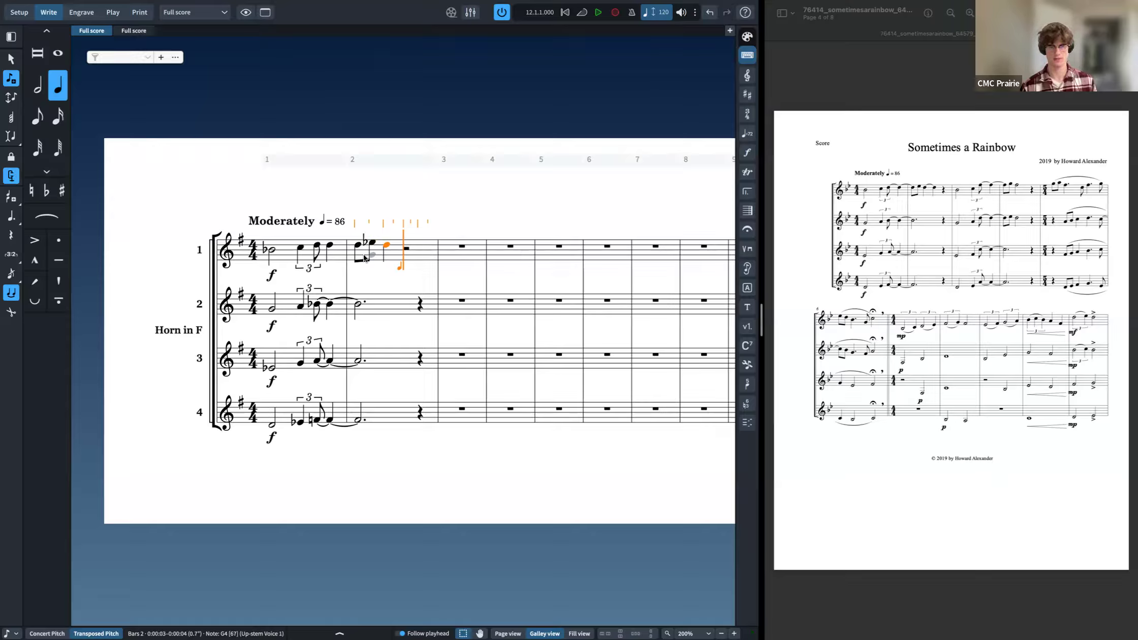
key(o)
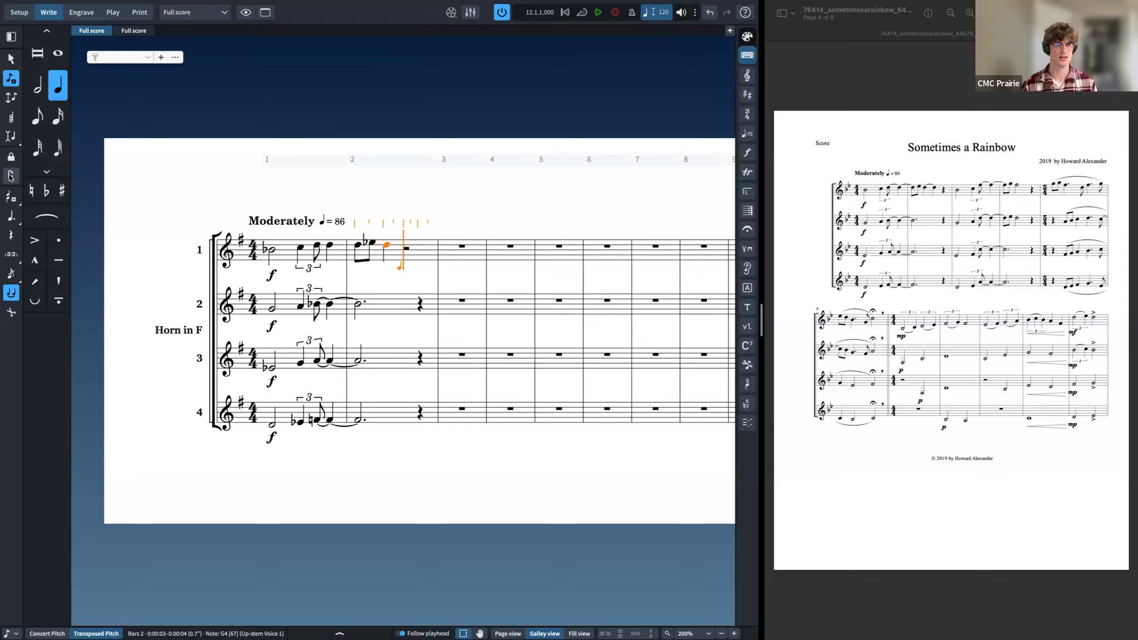
key(o)
key(t)
key(d)
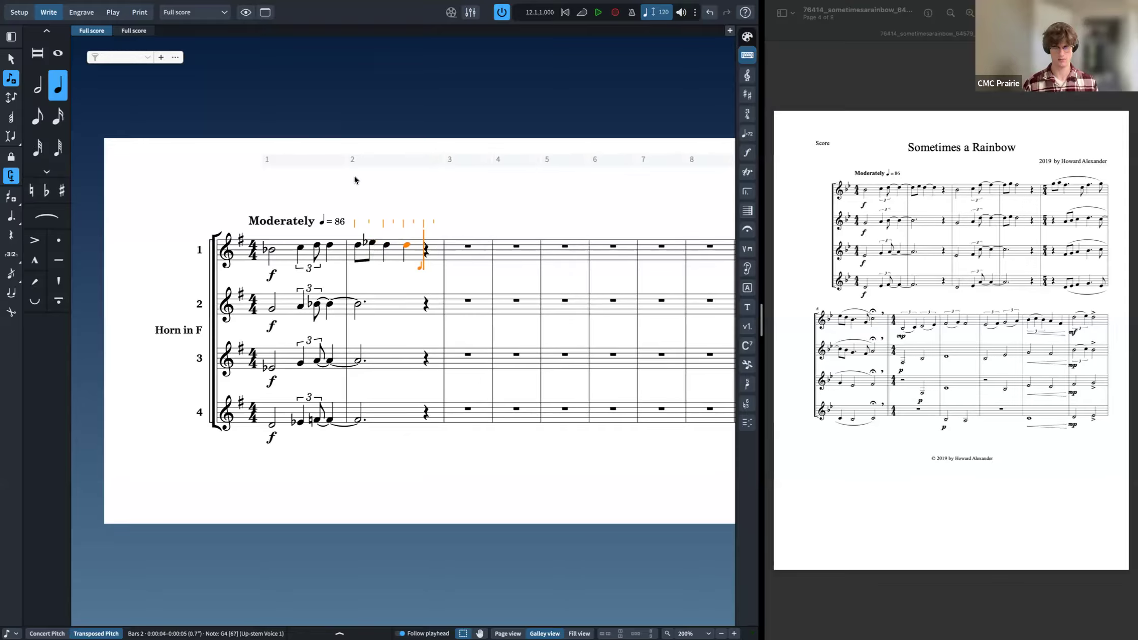
Step: Play back the opening and re-tie horn 1's two G quarter notes in bar 2
key(Escape)
key(Left)
key(t)
key(space)
key(x)
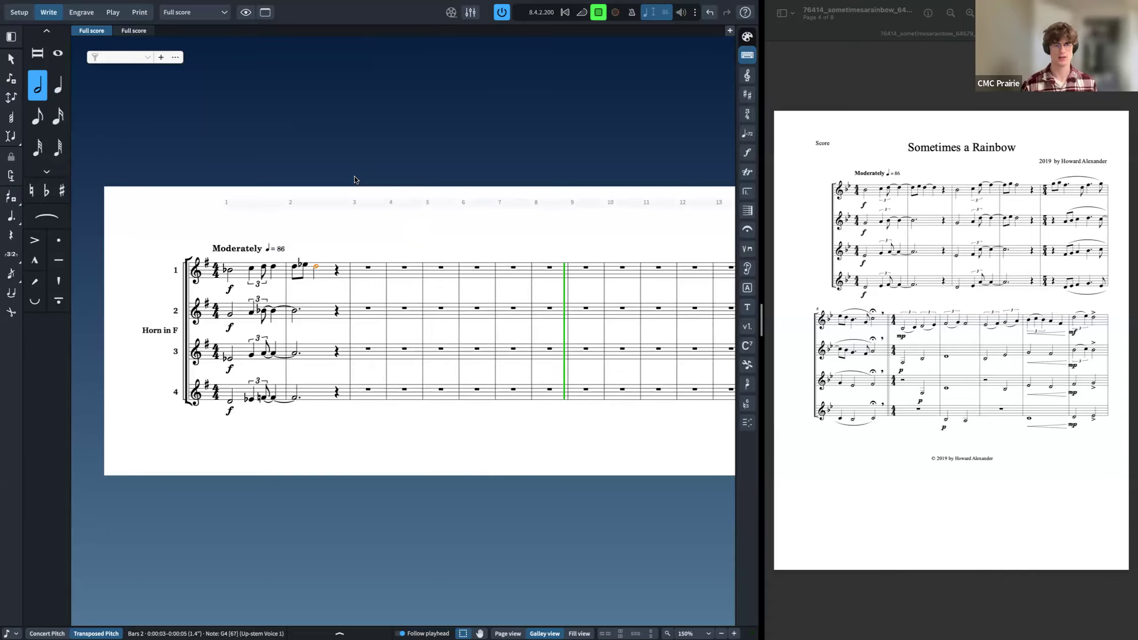
key(5)
key(o)
key(space)
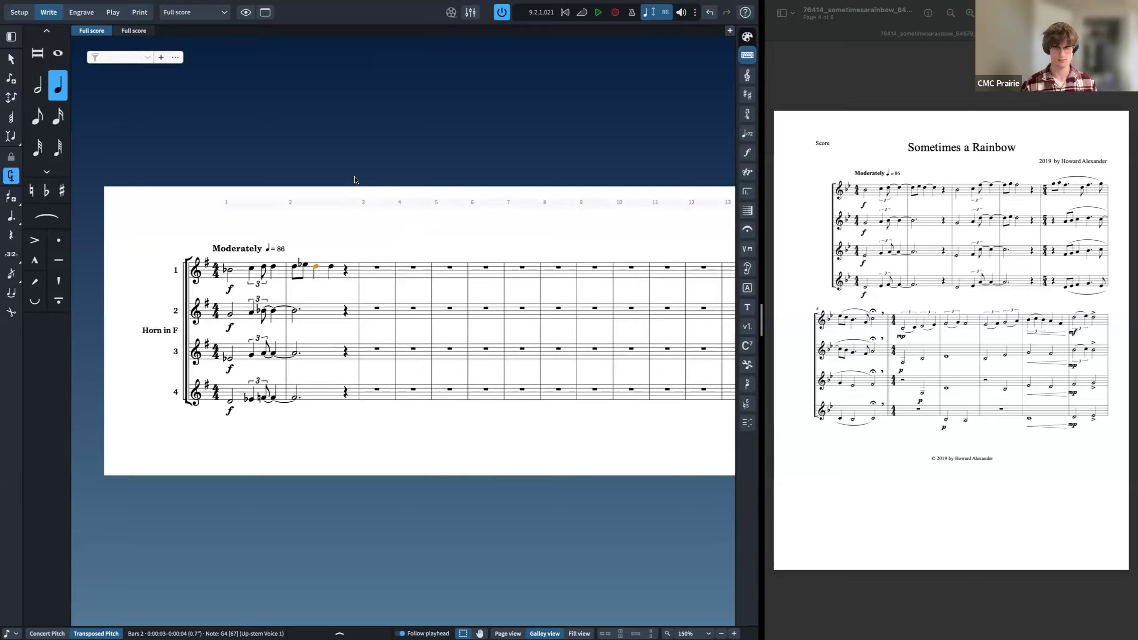
key(t)
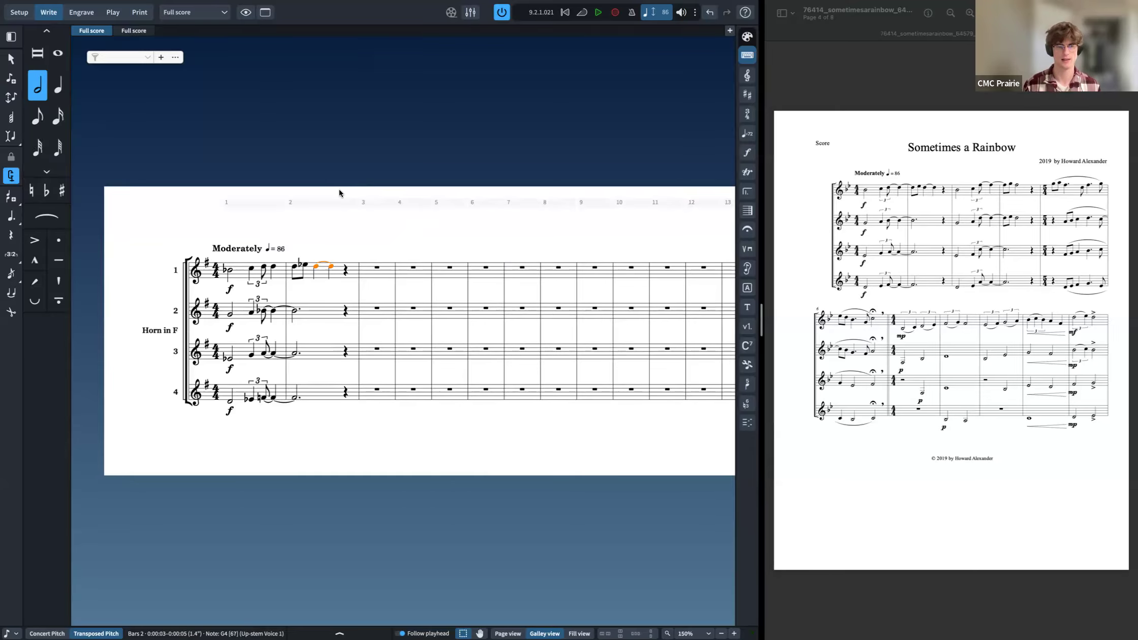
Step: Tie horn 1's final triplet note of bar 1 into bar 2 and adjust the following notes' durations
scroll(317, 268, up, 1)
scroll(317, 268, up, 1)
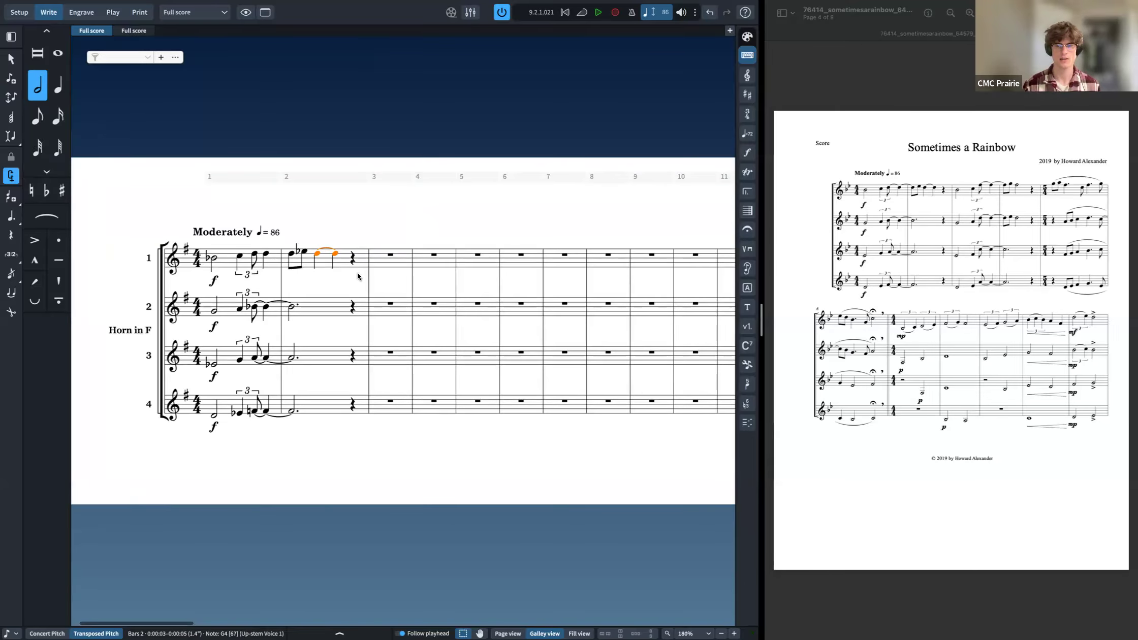
click(265, 254)
click(255, 254)
super+click(289, 256)
key(t)
key(r)
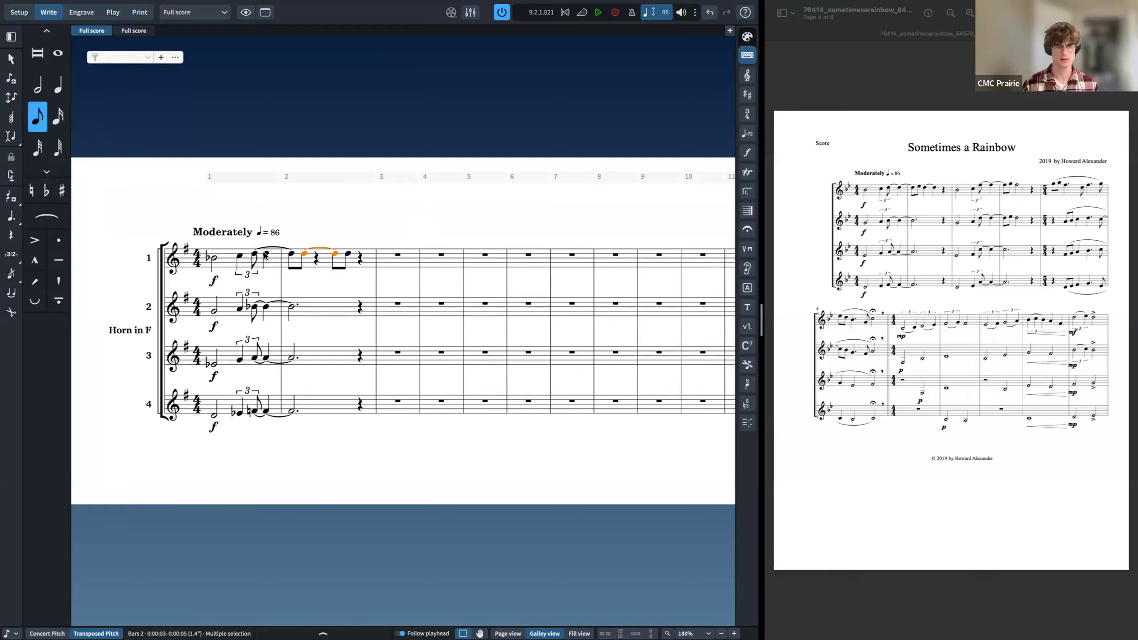
key(6)
key(period)
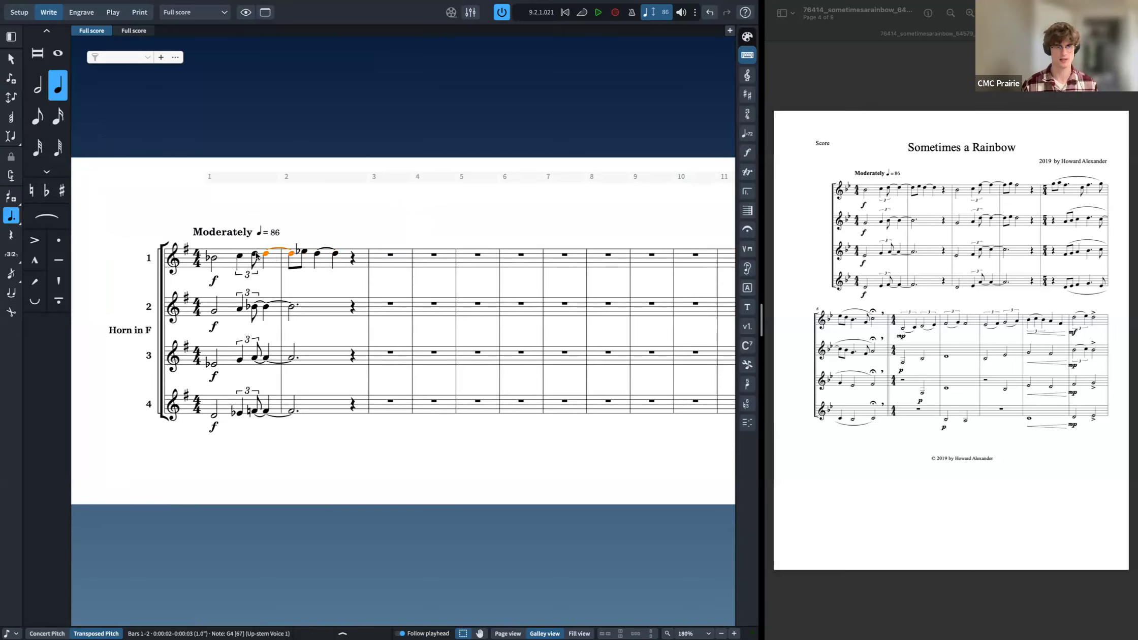
shift+click(256, 254)
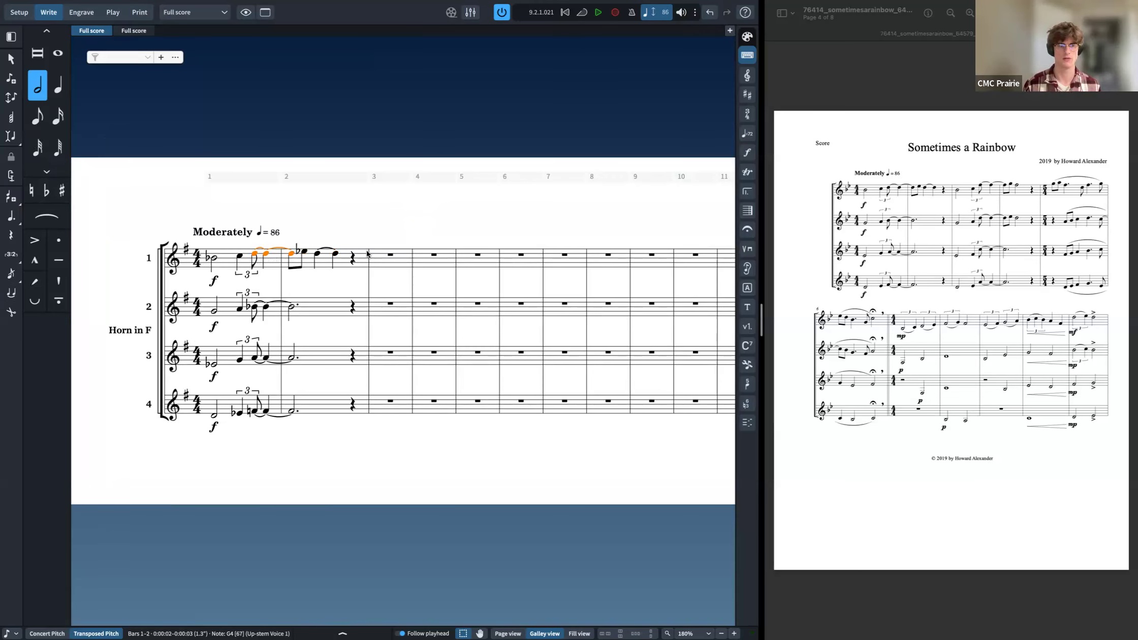
key(Escape)
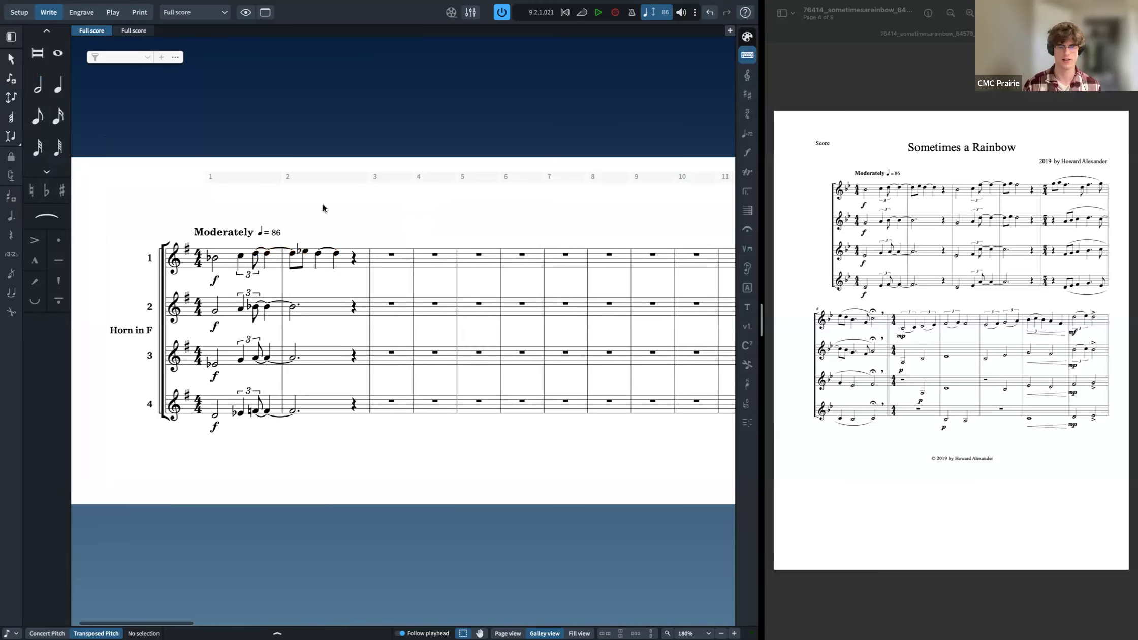
Step: Close the duplicate Full score tab and switch to page view
scroll(337, 209, right, 1)
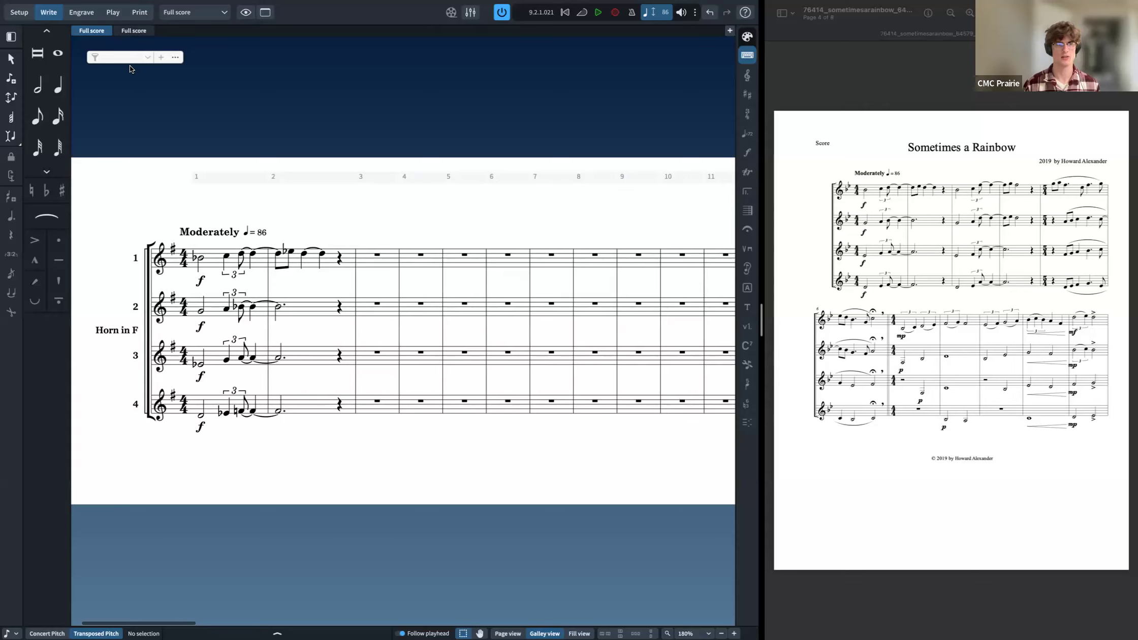
click(117, 31)
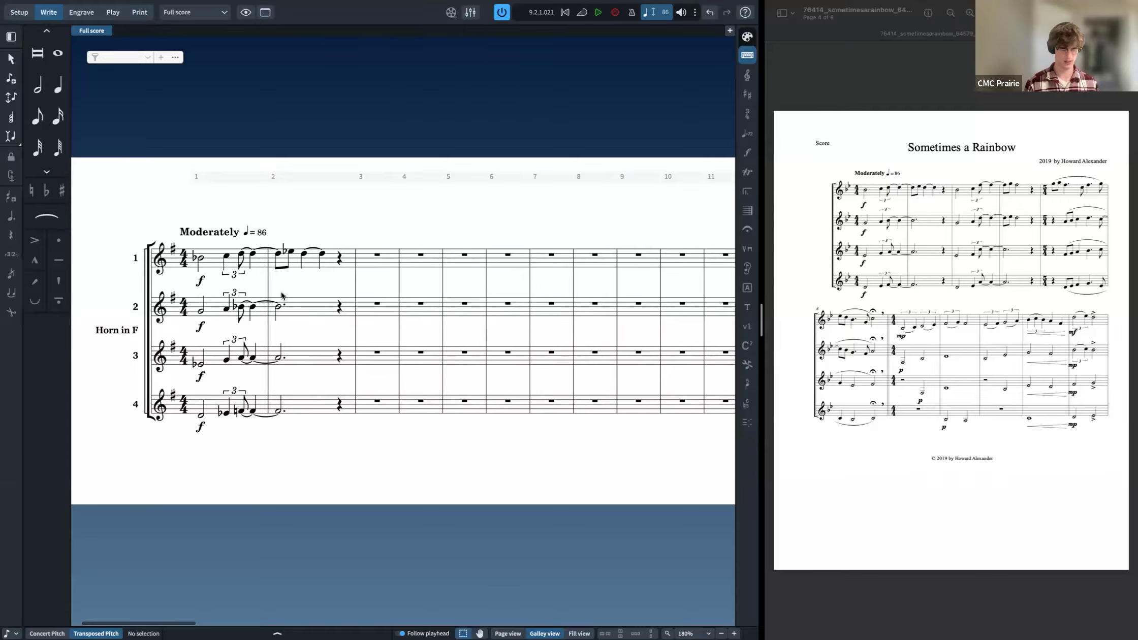
key(super+alt+1)
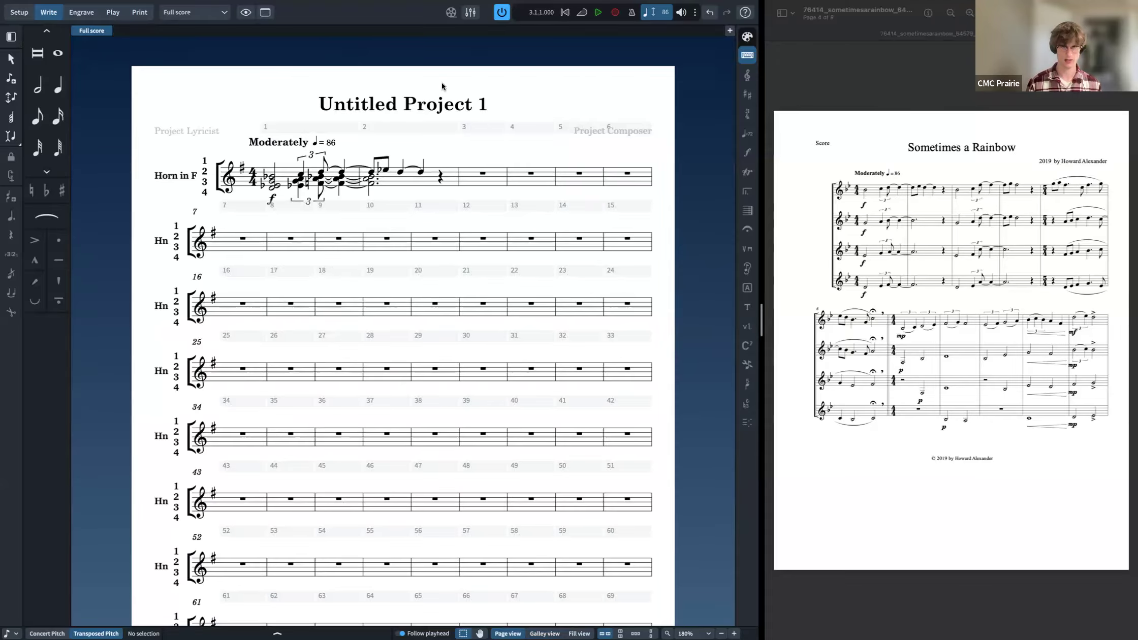
Step: Open the project info from the score title and set the title to Sometimes a Rainbow
double_click(382, 110)
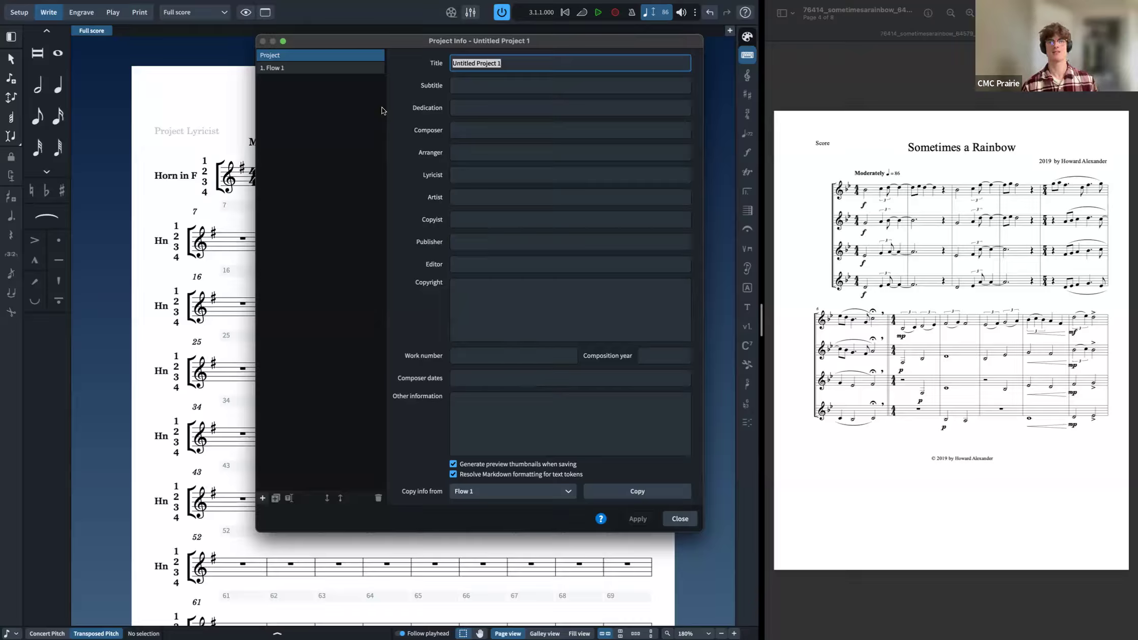
key(BackSpace)
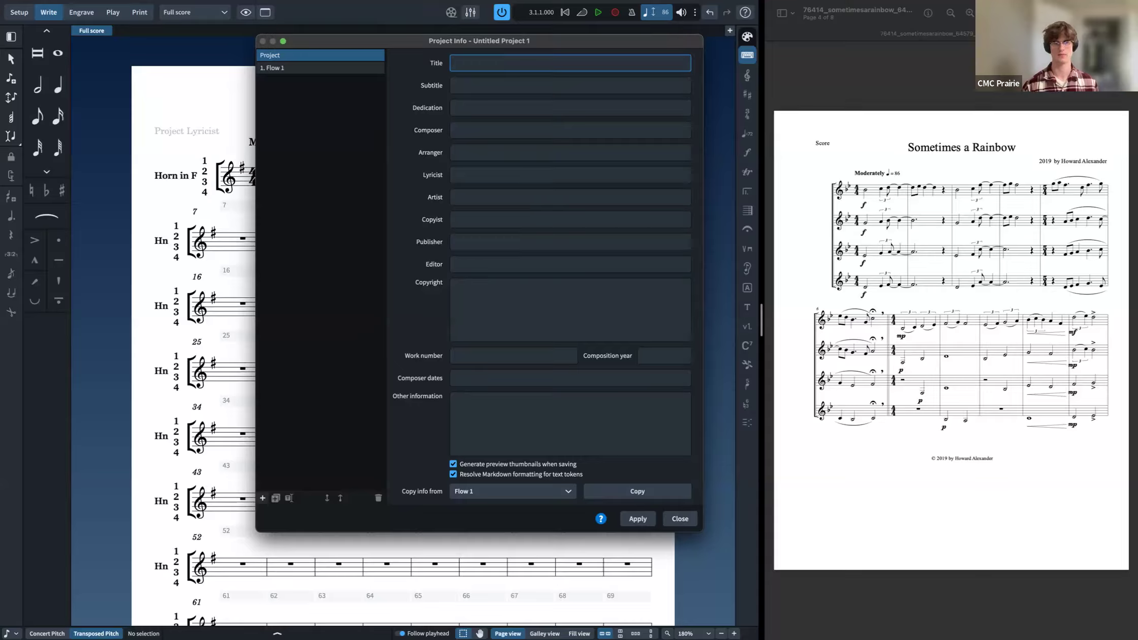
key(Escape)
double_click(382, 108)
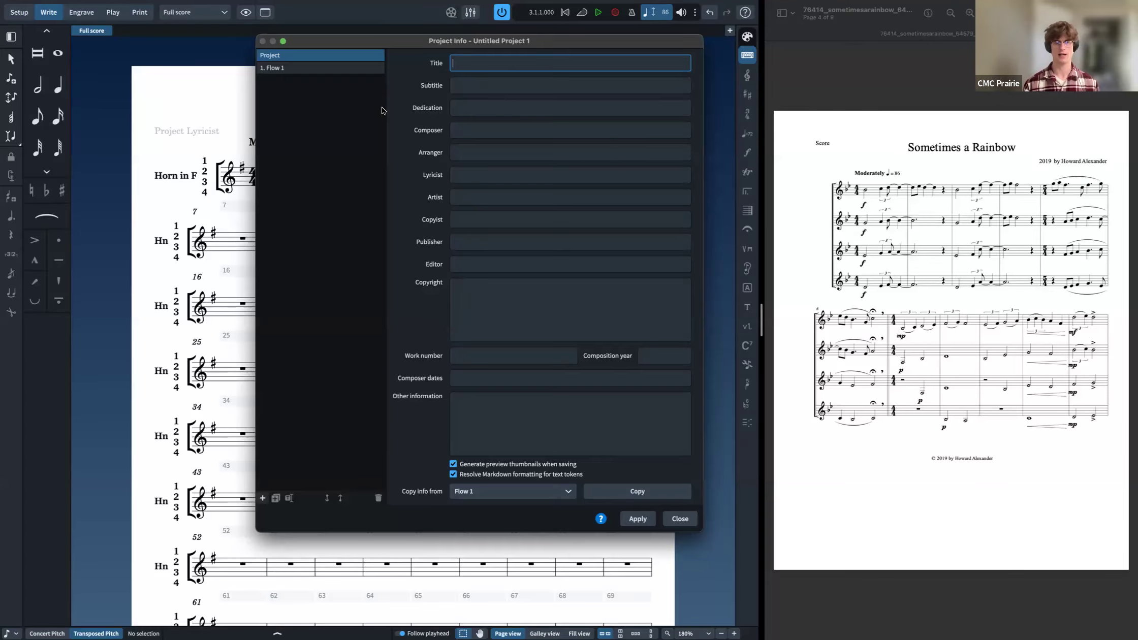
key(Caps_Lock)
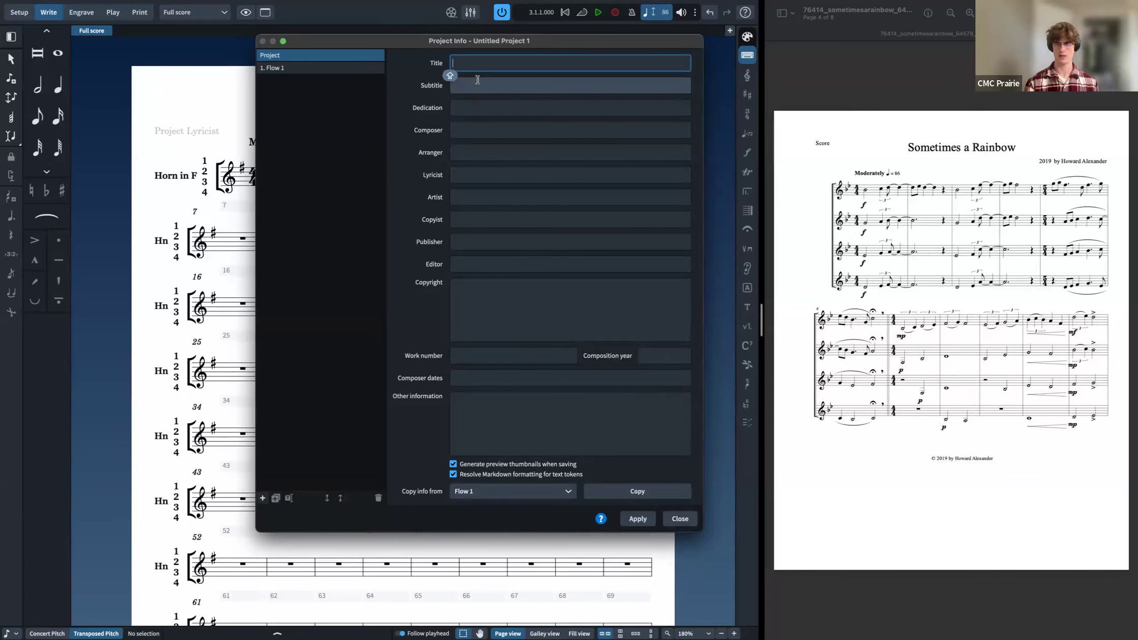
text(Someti,es)
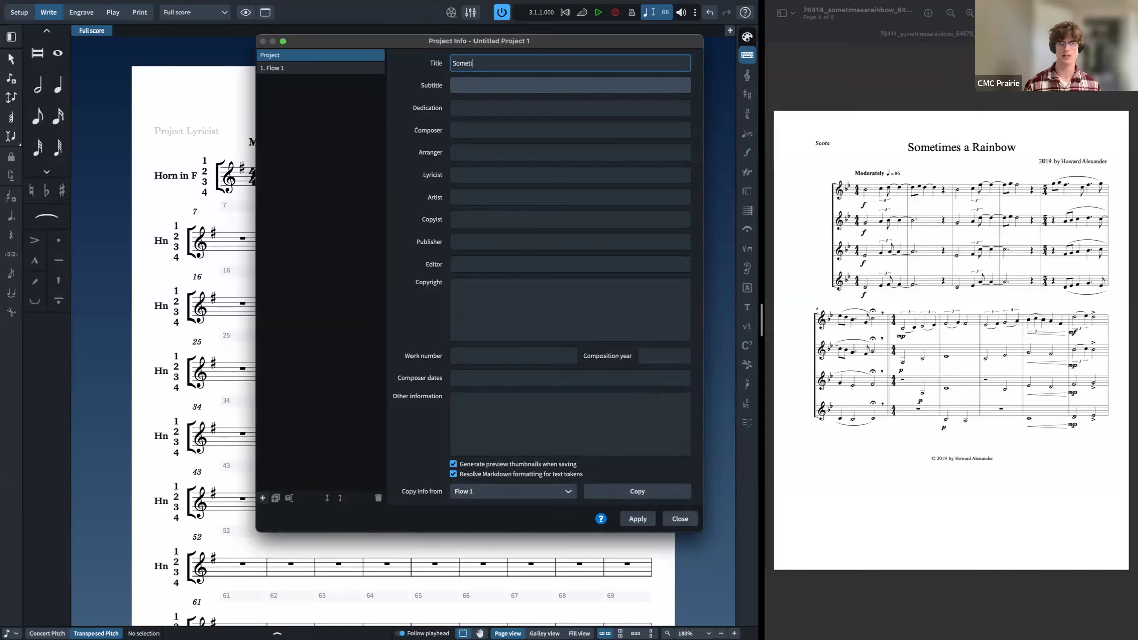
key(BackSpace)
key(BackSpace)
key(BackSpace)
text(mes a Rainbow)
key(Tab)
key(Tab)
key(Tab)
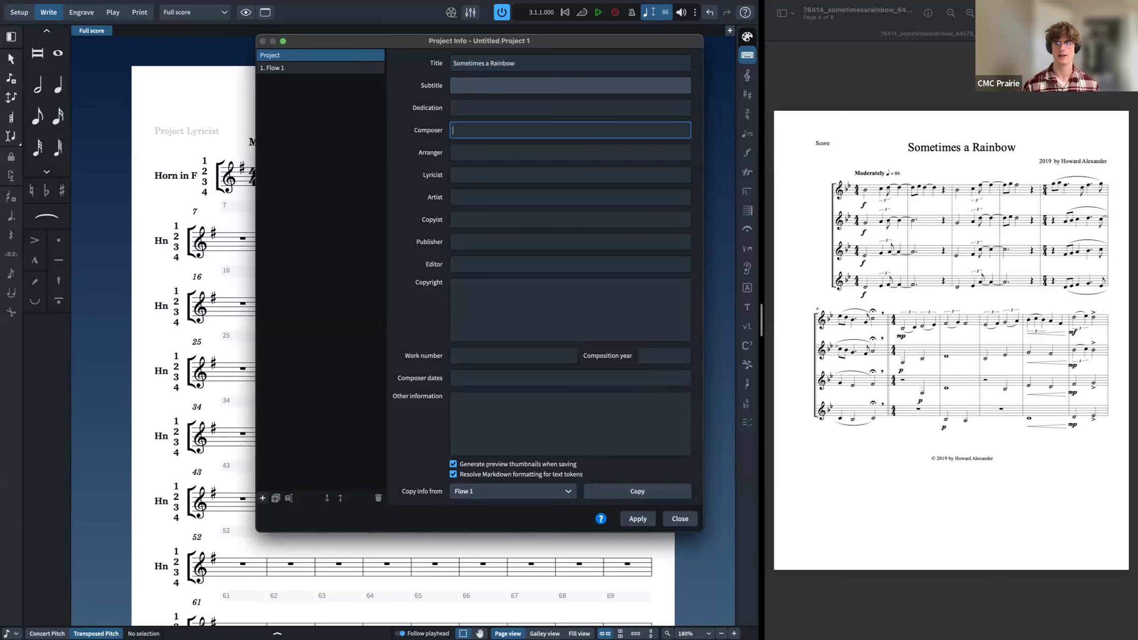
Step: Enter Howard Alexander (2019) as the composer and apply the project info
key(Caps_Lock)
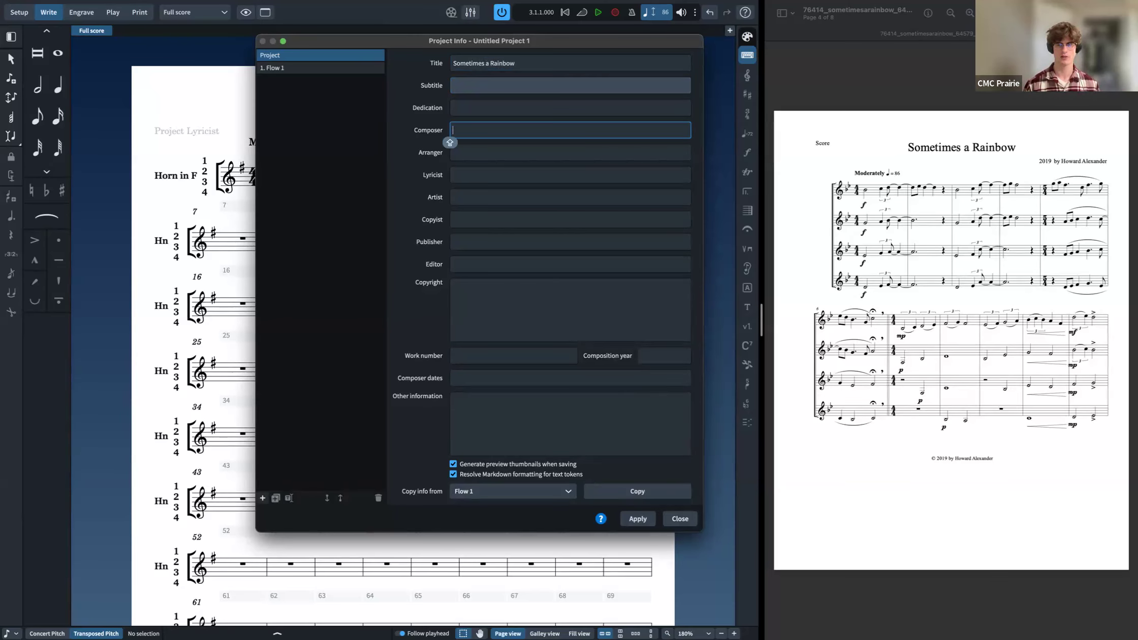
key(Caps_Lock)
text(Howard )
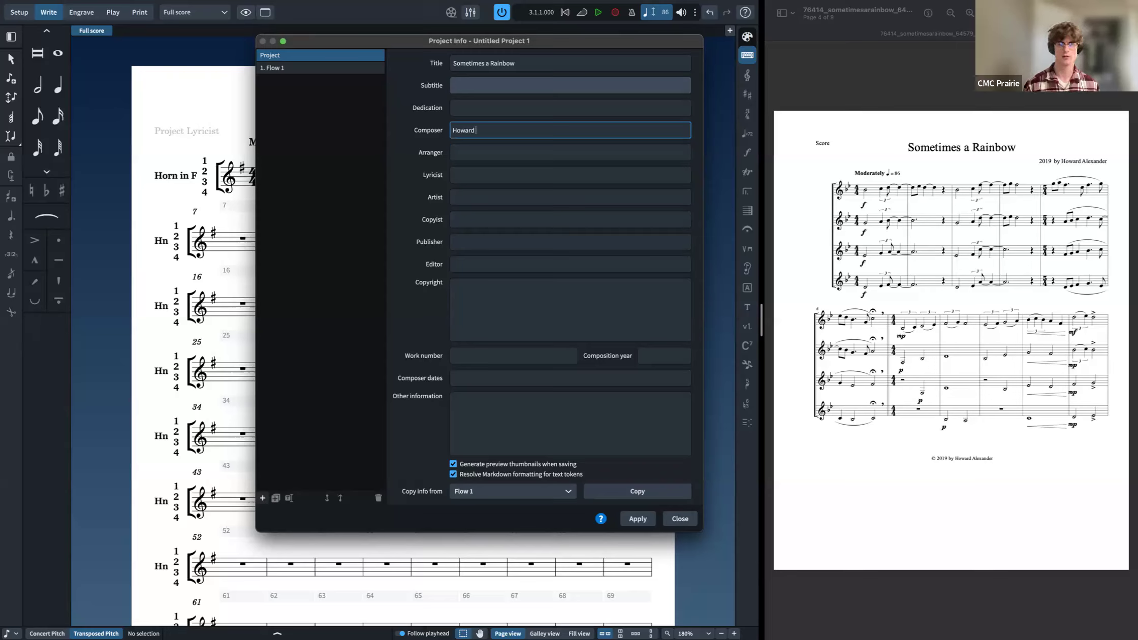
text(Alexander)
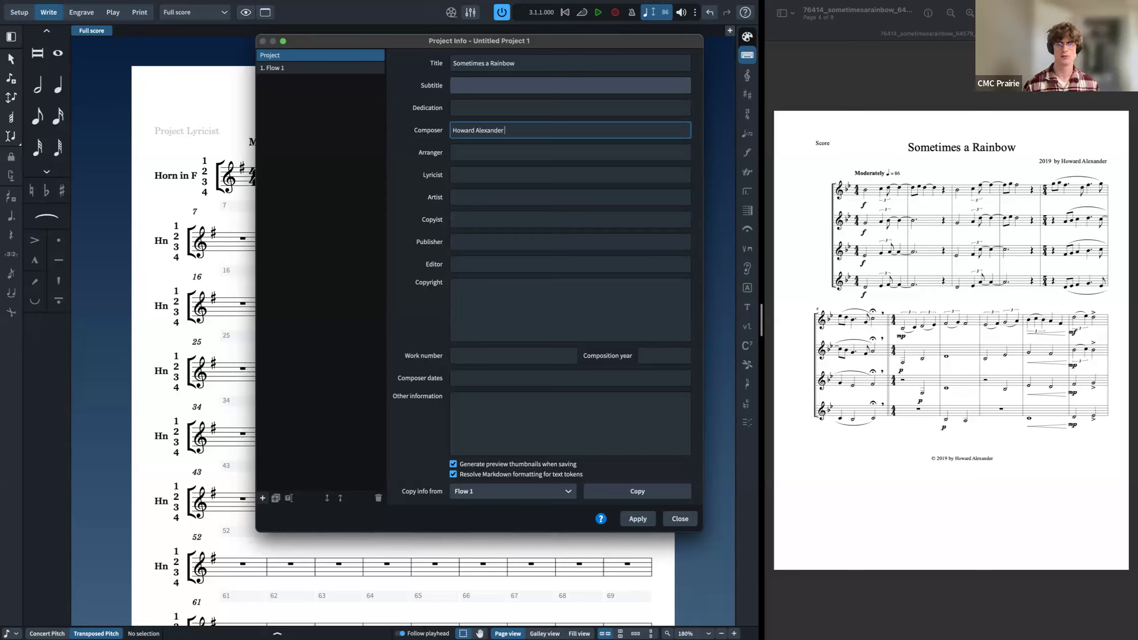
key(Caps_Lock)
text((2019))
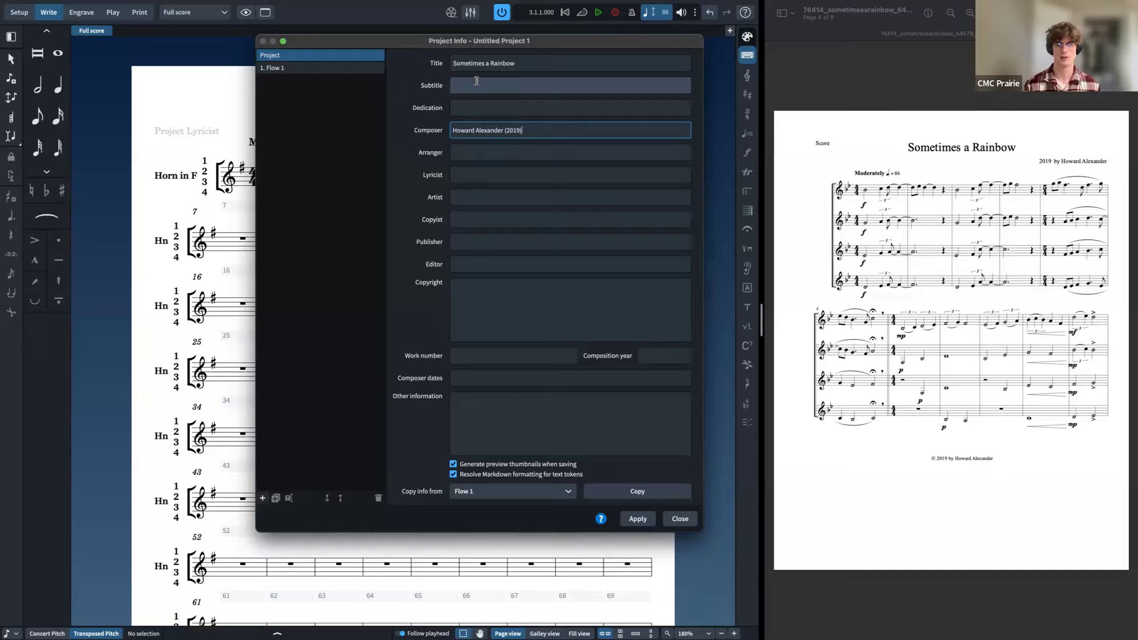
click(553, 323)
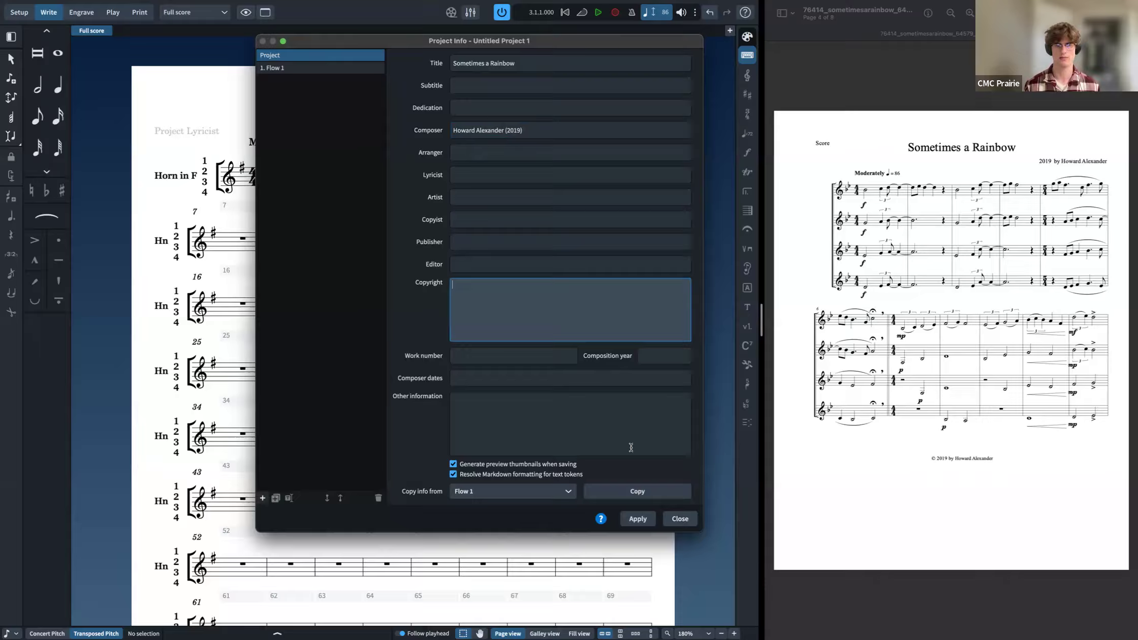
click(638, 517)
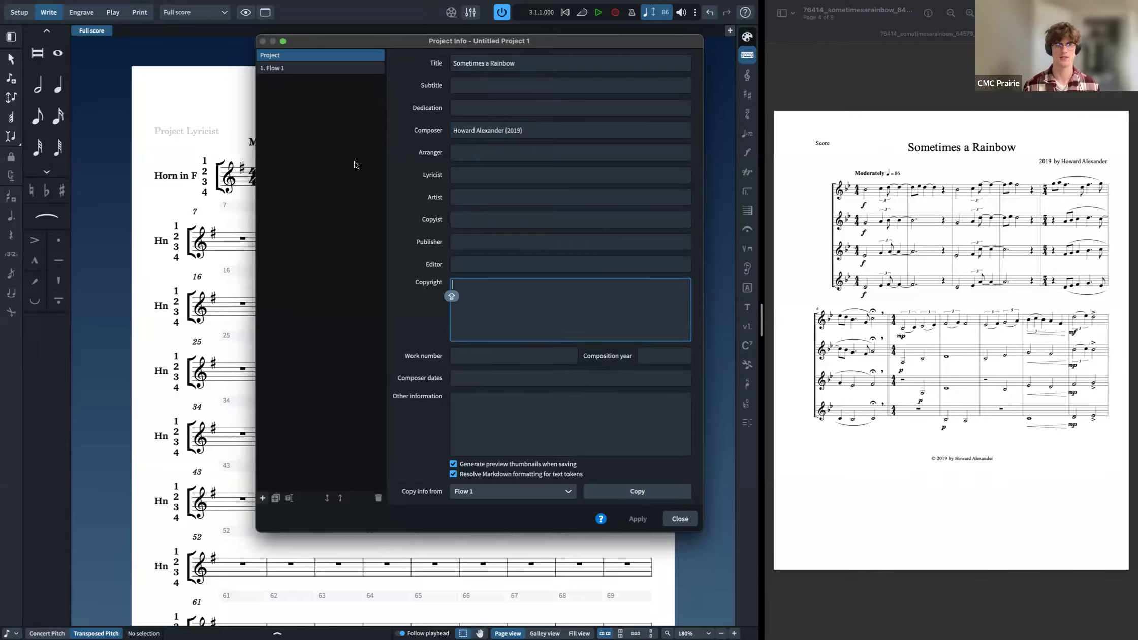
Step: Review Flow 1's information and close the Project Info dialog
click(304, 67)
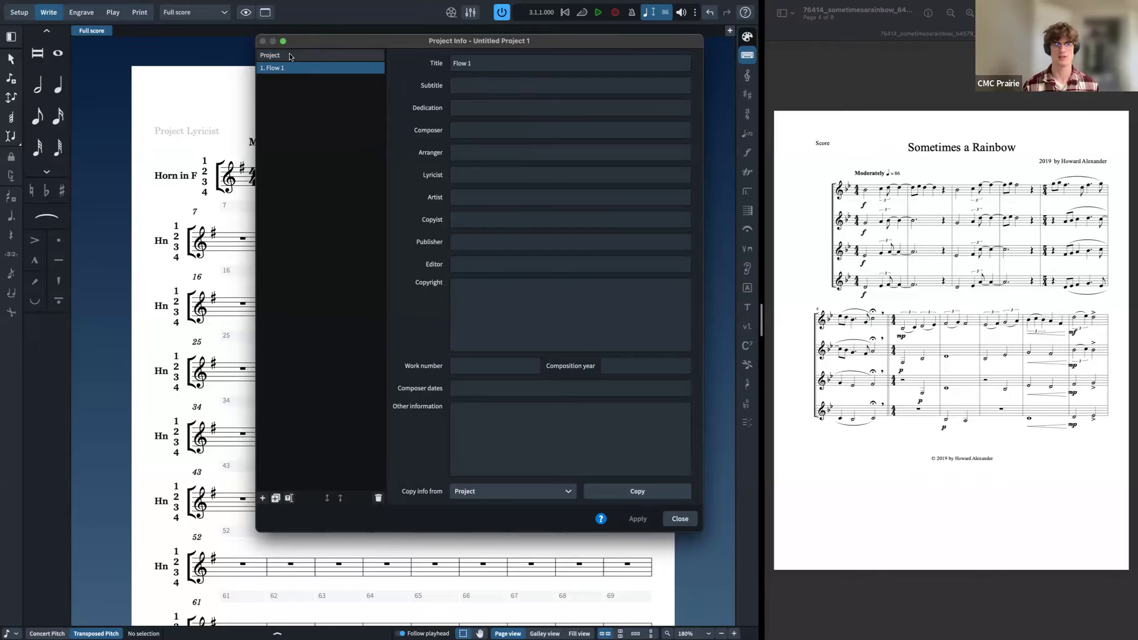
click(289, 55)
click(289, 66)
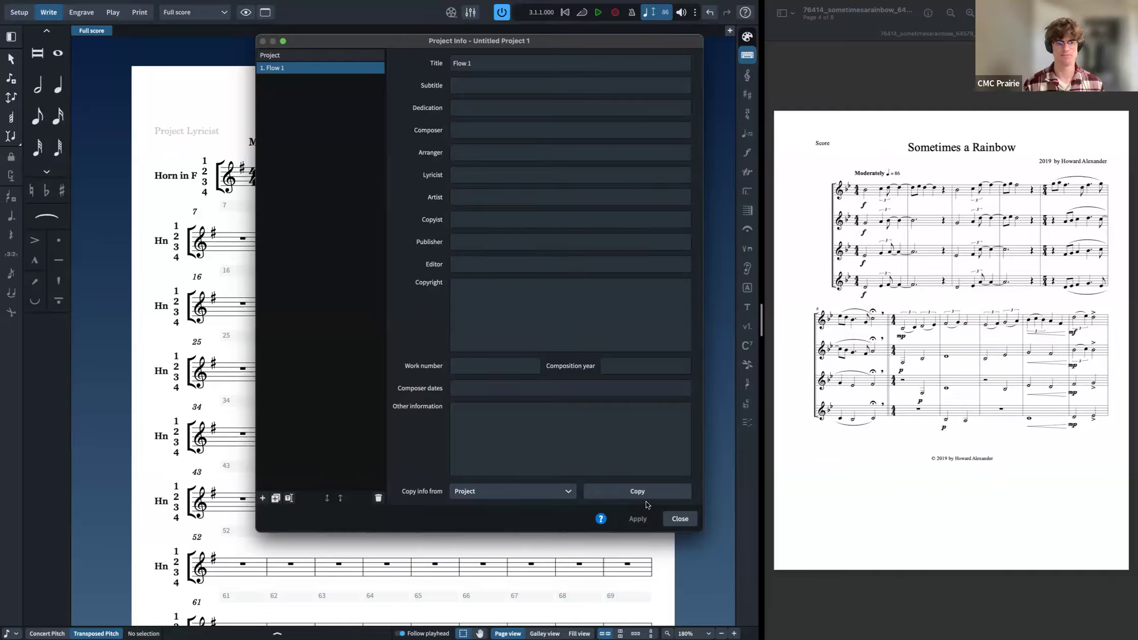
click(680, 519)
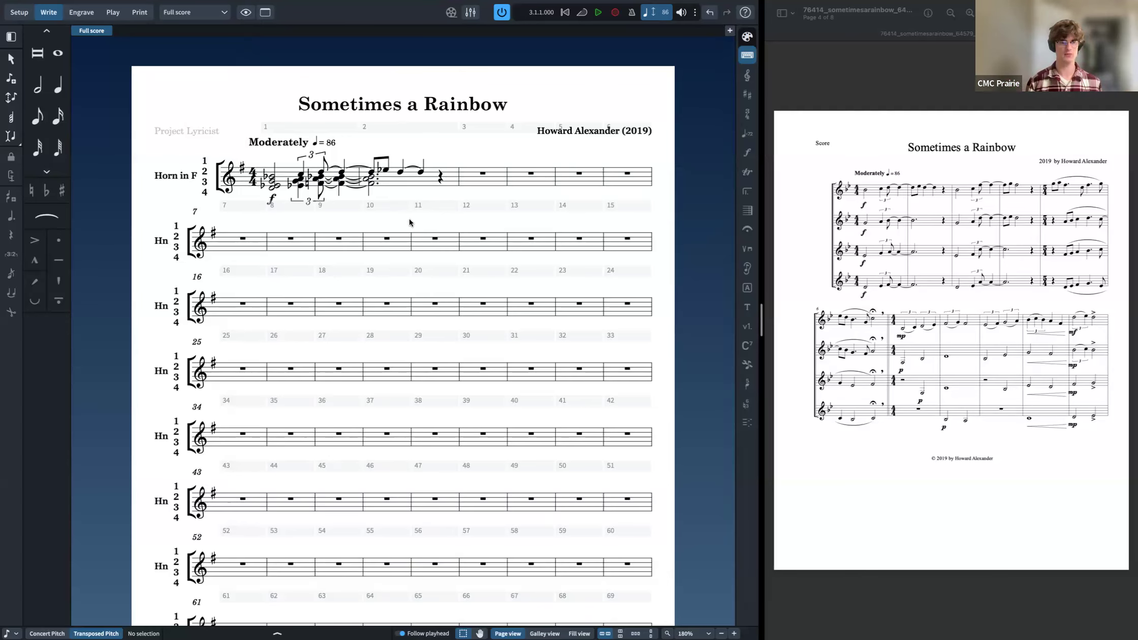
key(super+shift+l)
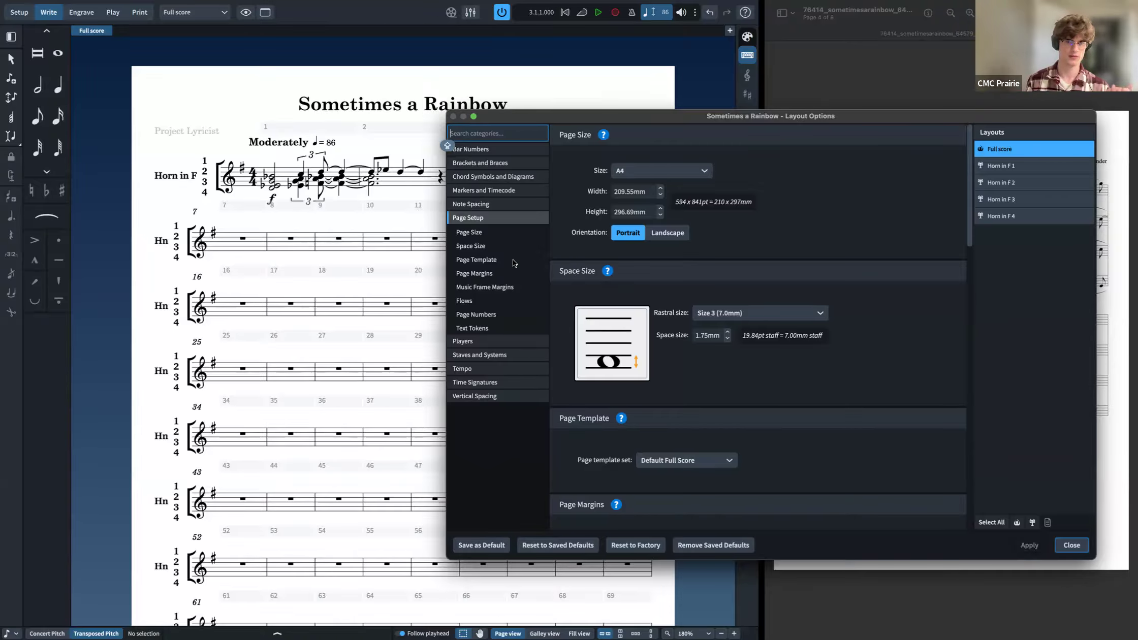
key(Escape)
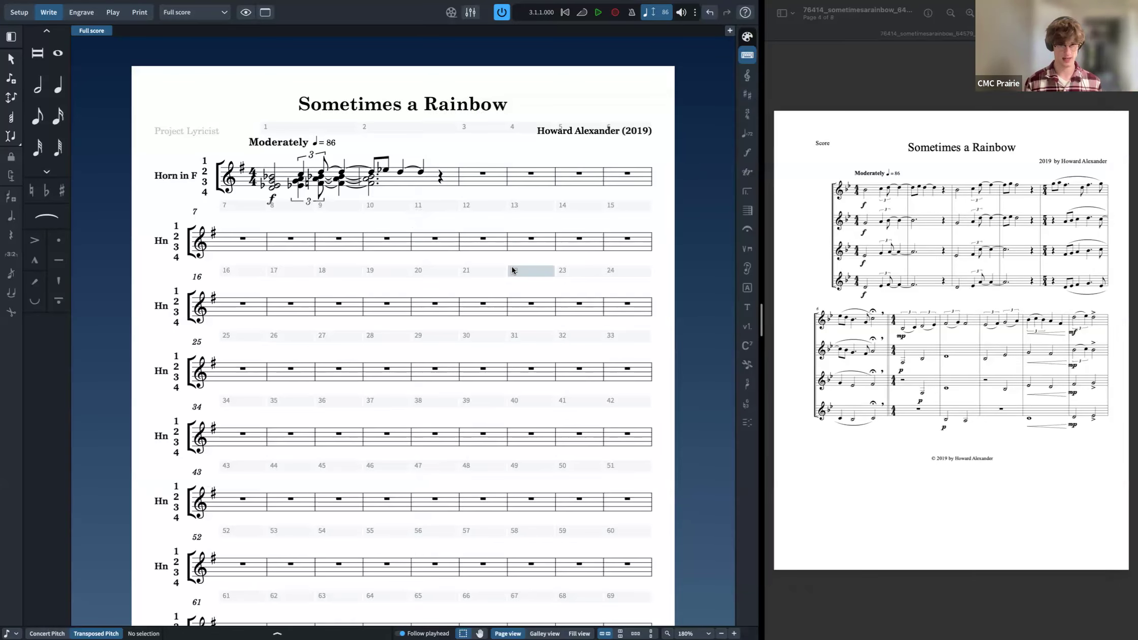
key(super+shift+l)
key(Escape)
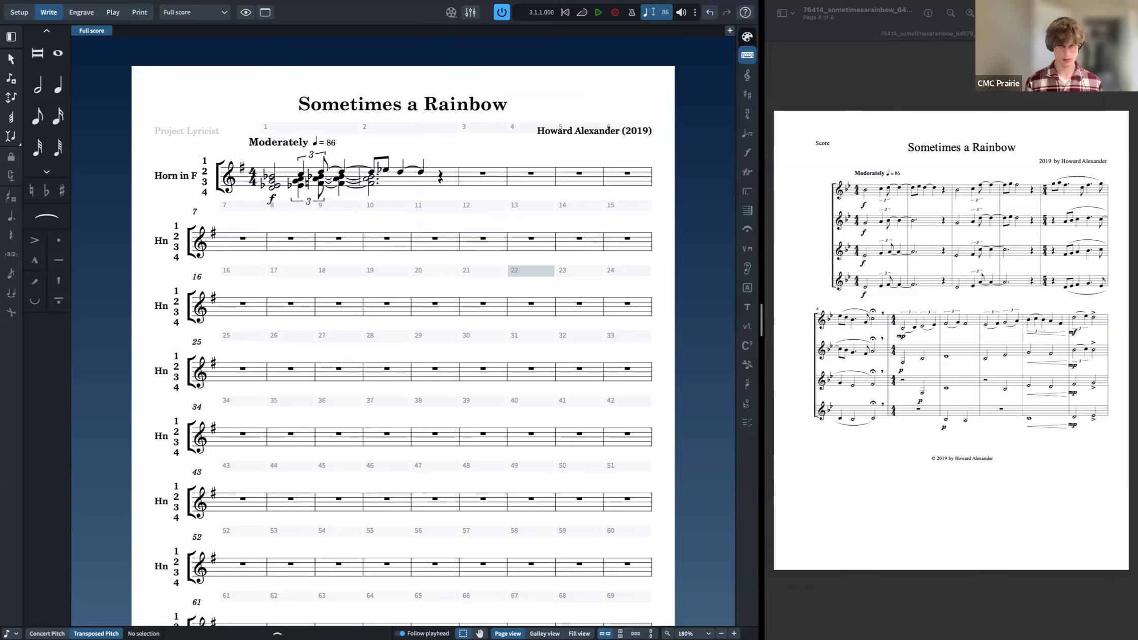
Step: Turn off condensing for the full score with the Condensing command so each horn gets its own staff
key(j)
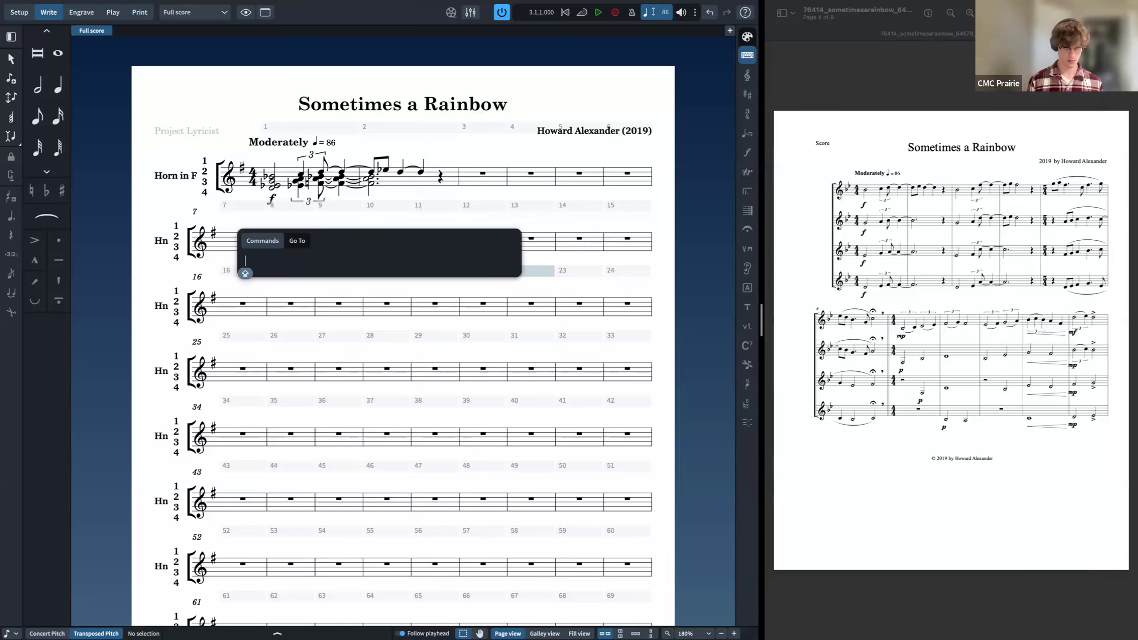
text(LAY)
key(Caps_Lock)
key(BackSpace)
key(BackSpace)
key(BackSpace)
text(conden)
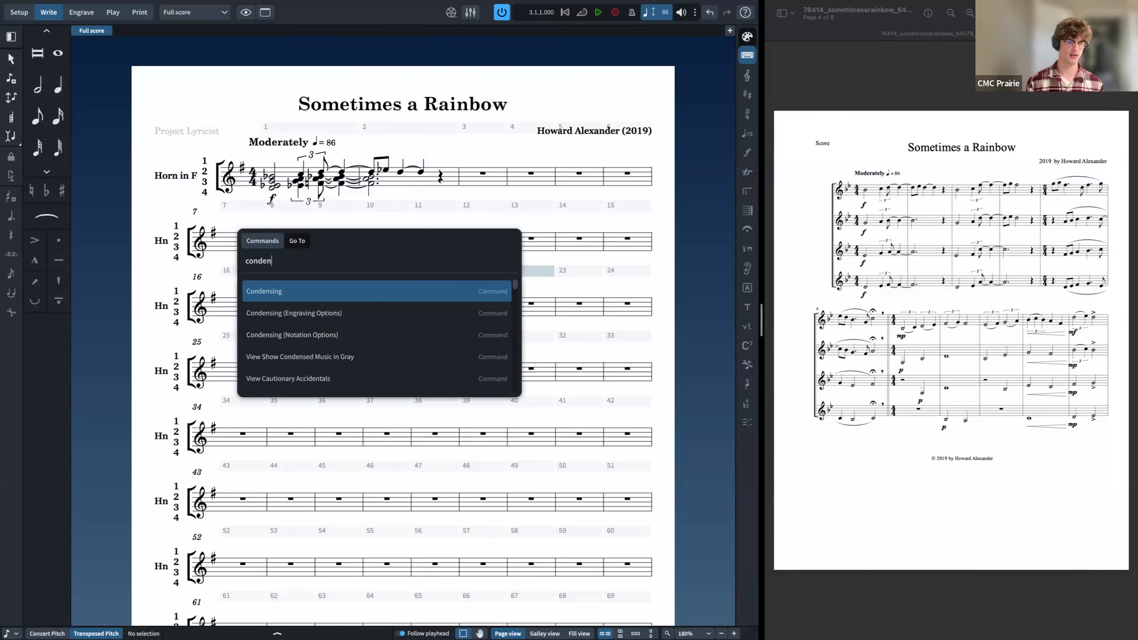
click(410, 292)
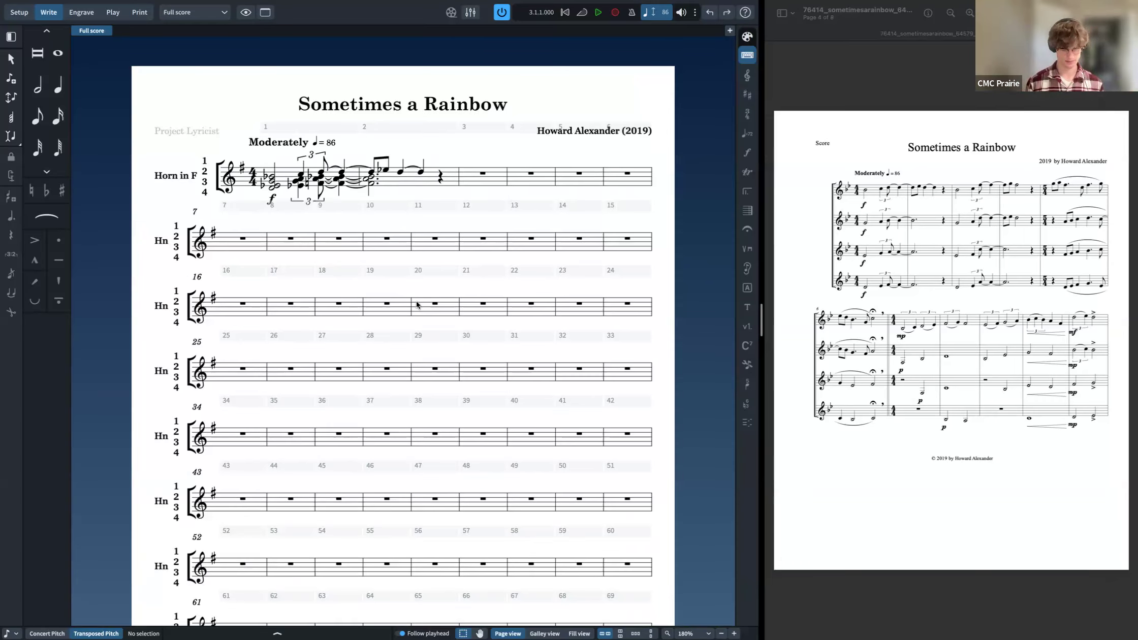
key(j)
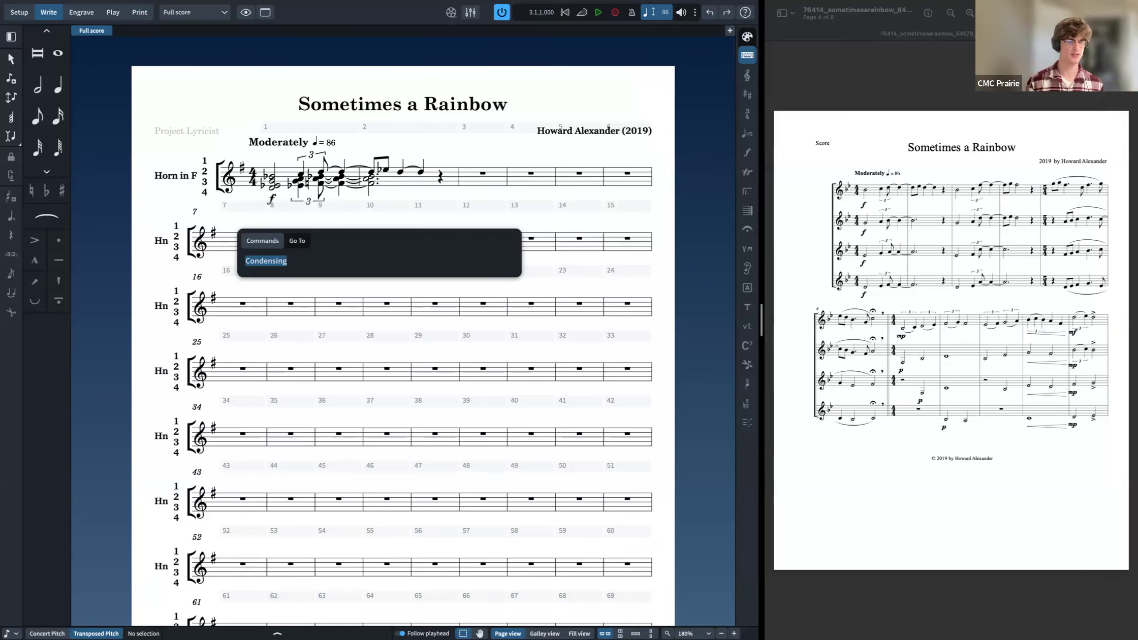
key(Return)
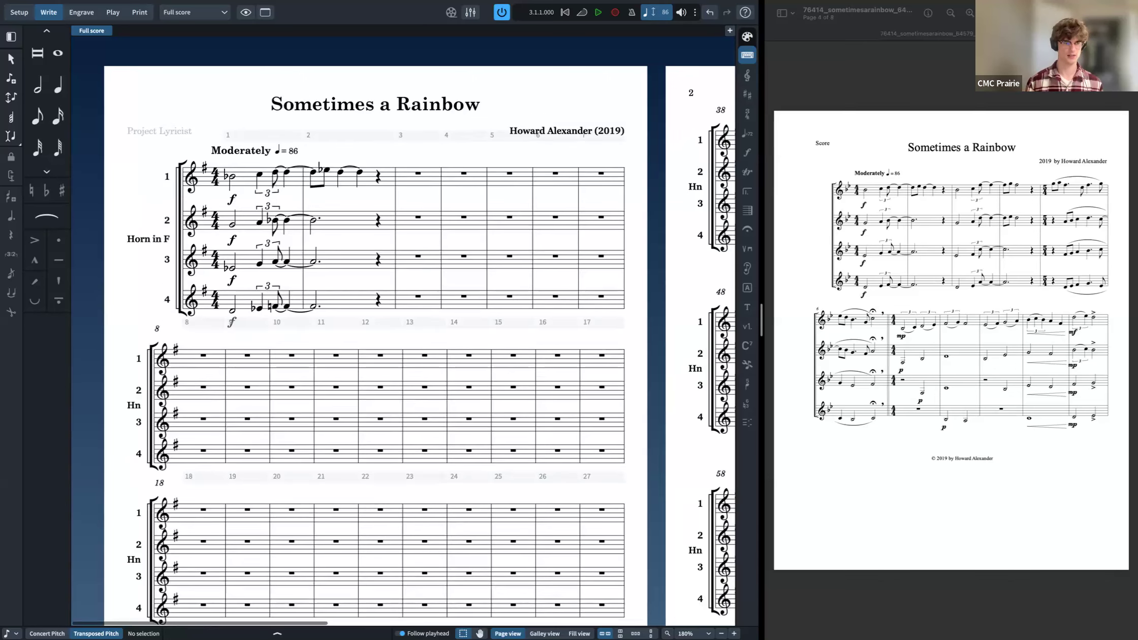
Step: Toggle the Condensing command again, undo it, and repeat the command
text(j)
text(conden)
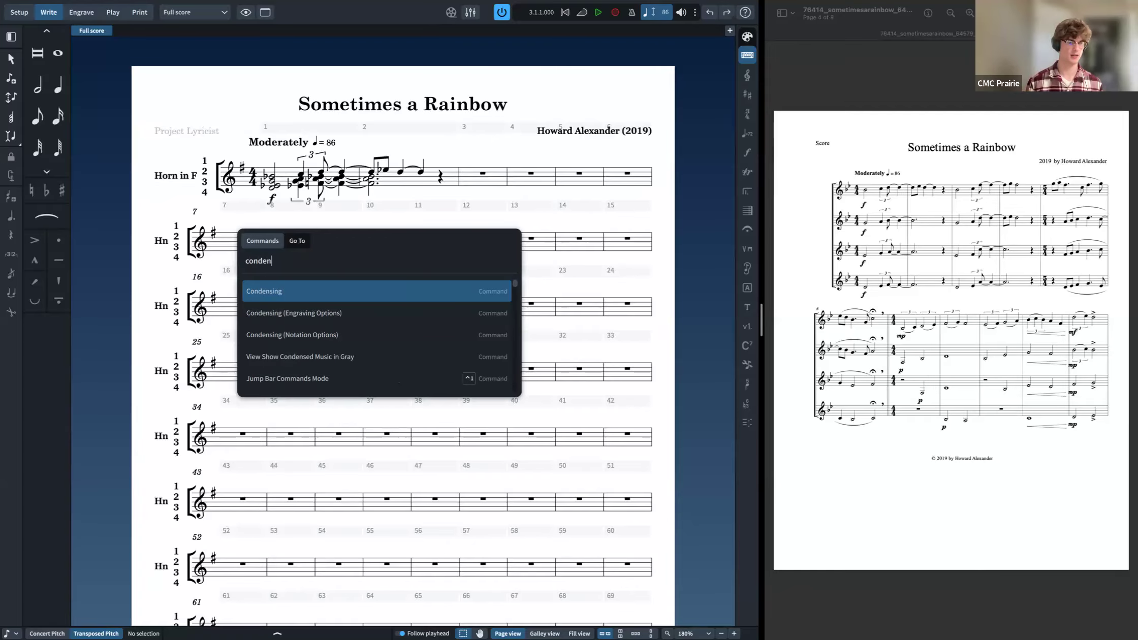
key(Return)
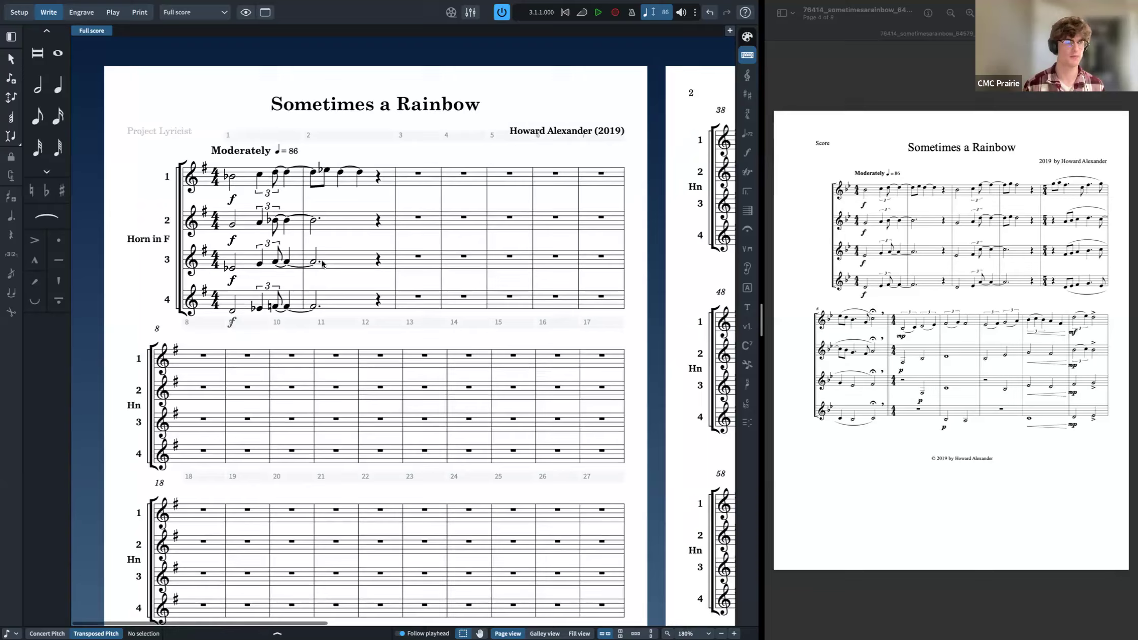
key(super+z)
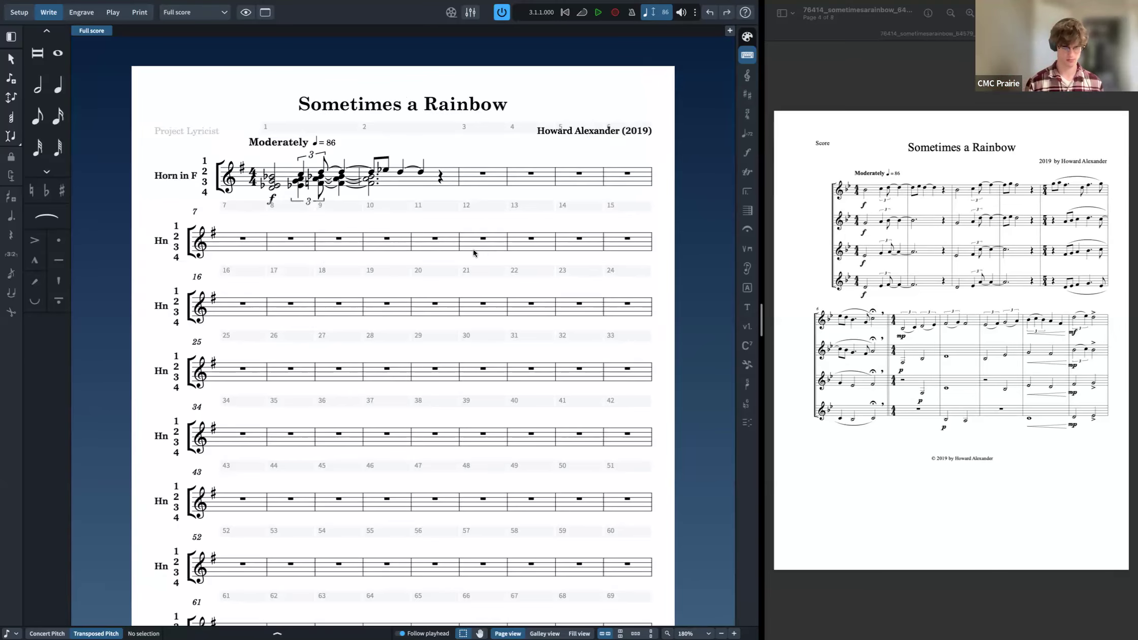
key(j)
key(Return)
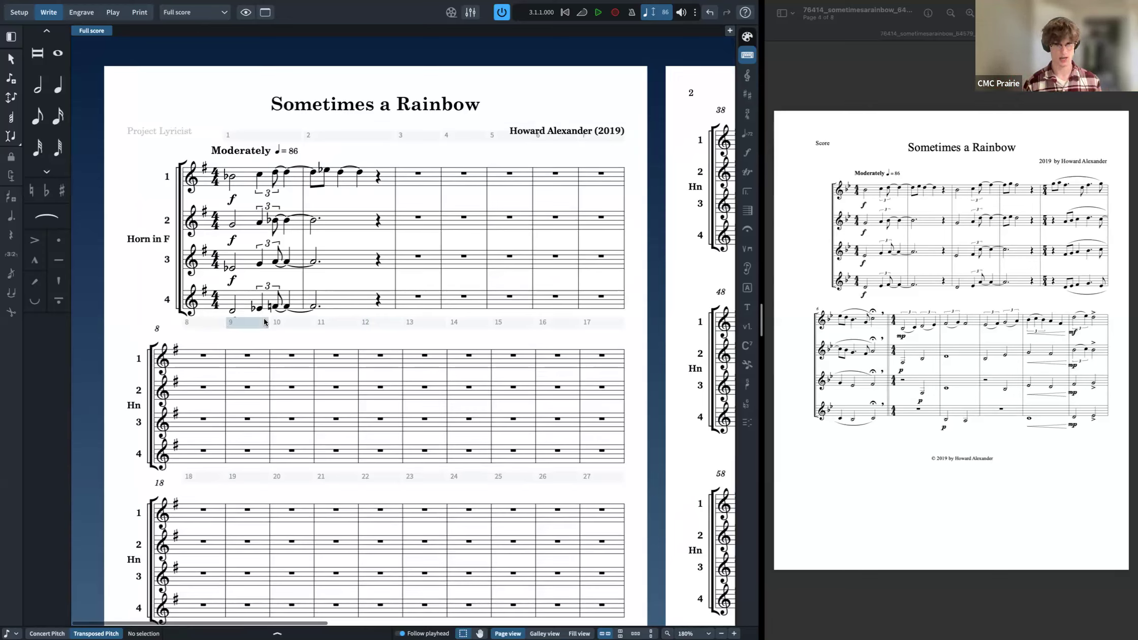
Step: Examine the Layout Options categories and the condensing settings for the full score, then close the dialog
key(super+shift+l)
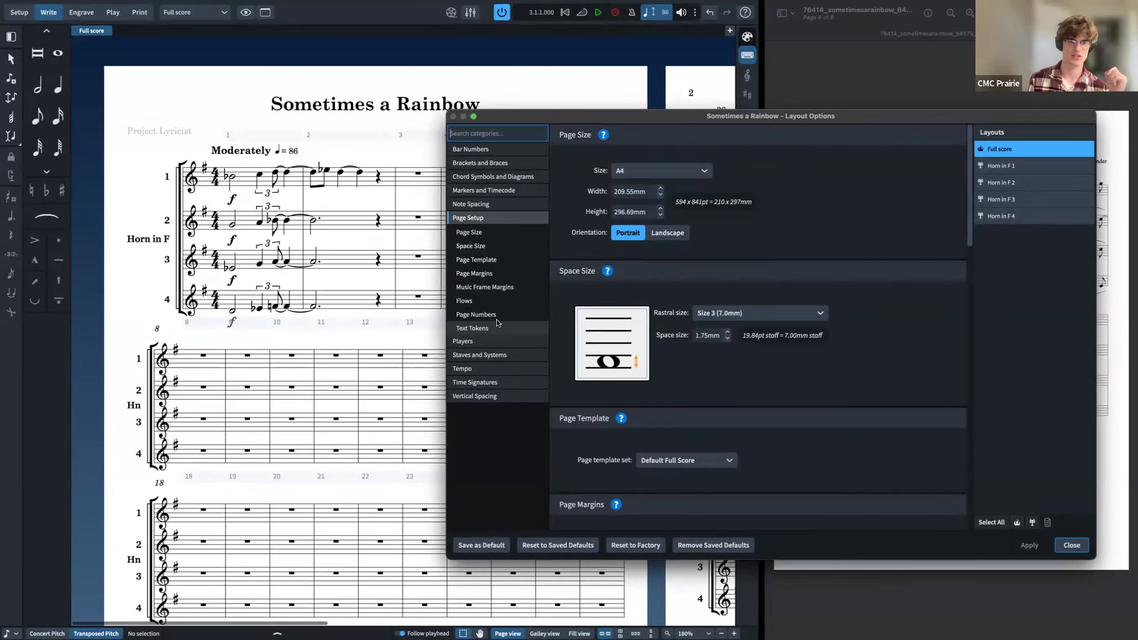
click(495, 340)
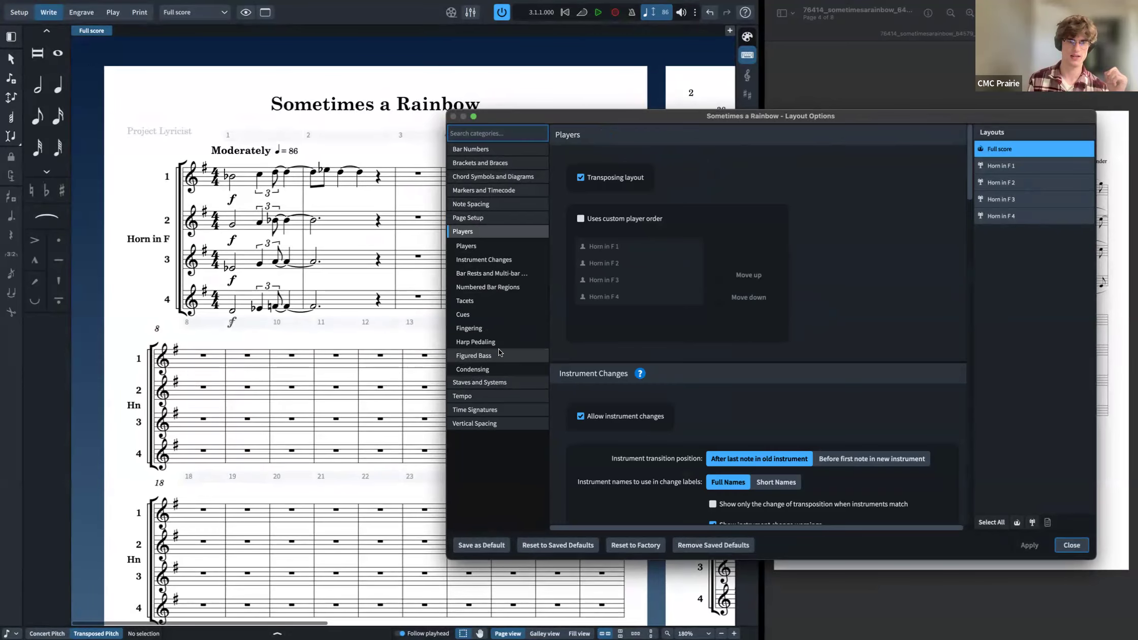
click(500, 382)
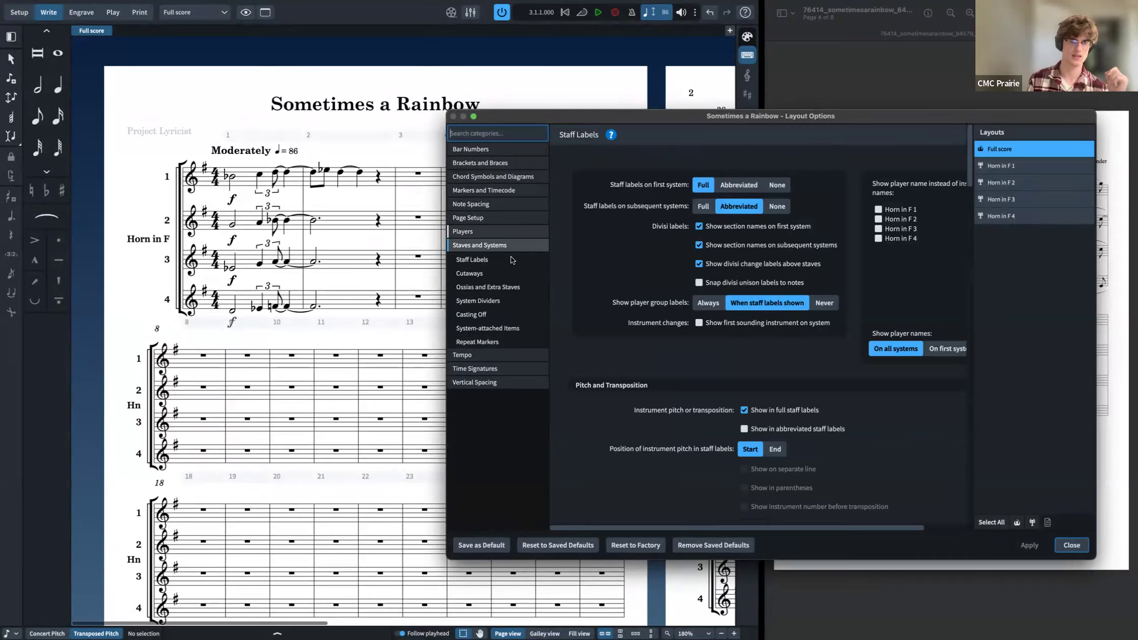
click(503, 383)
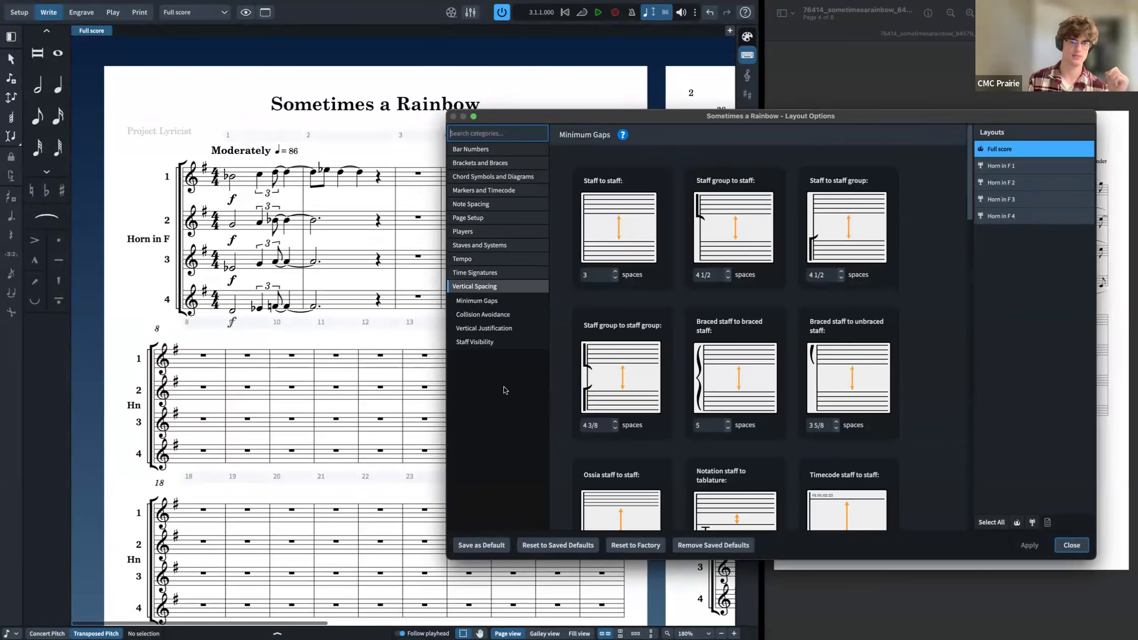
click(494, 232)
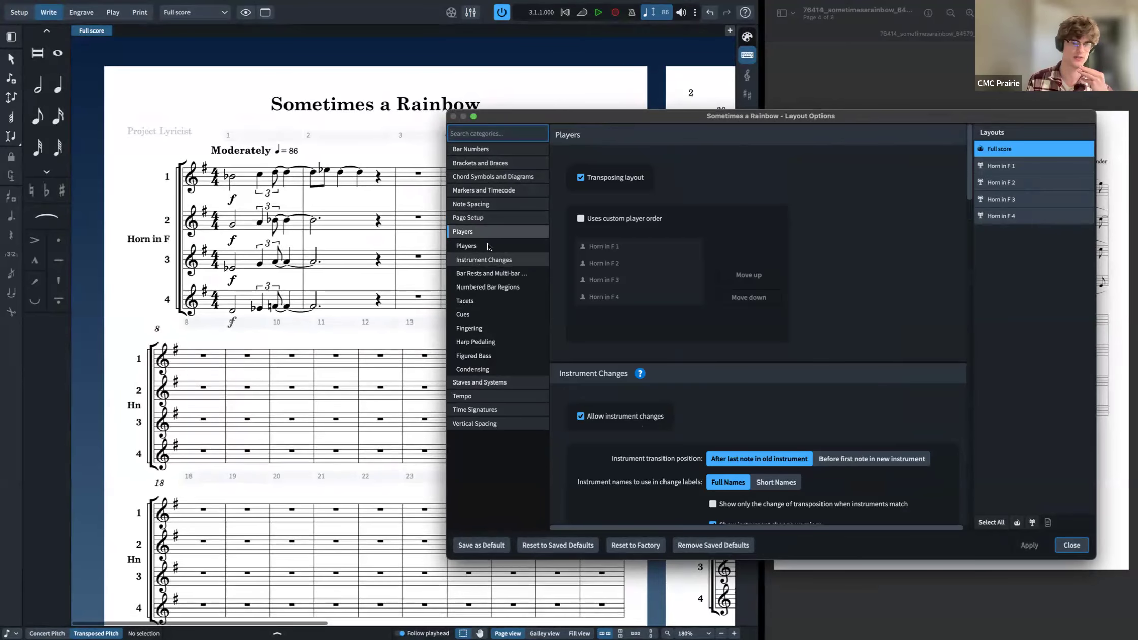
click(481, 224)
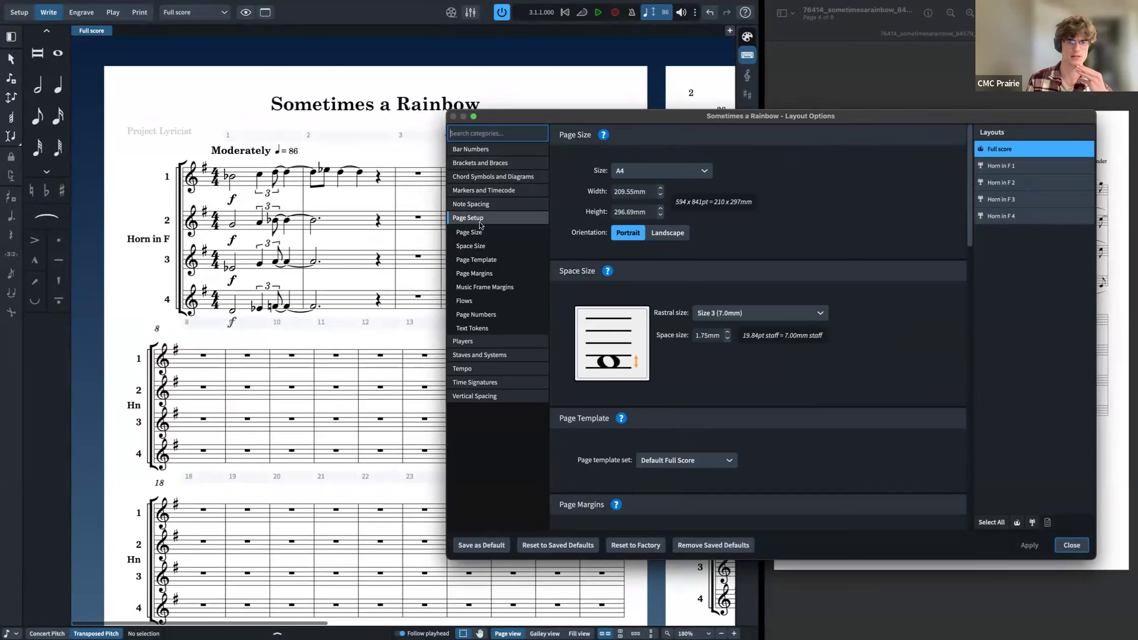
click(506, 341)
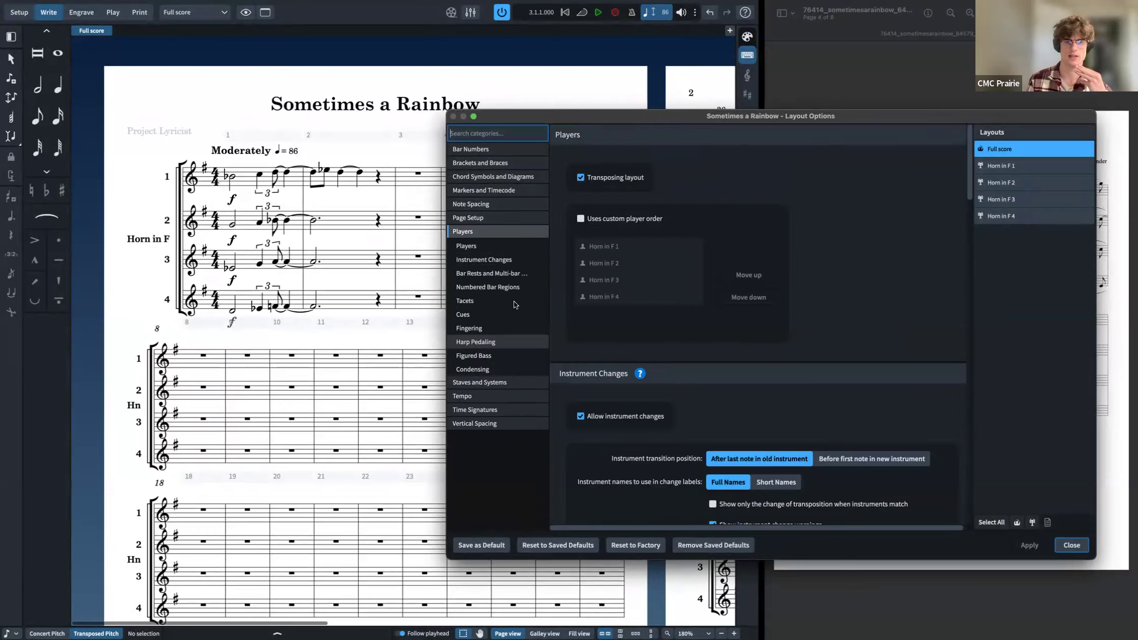
click(498, 369)
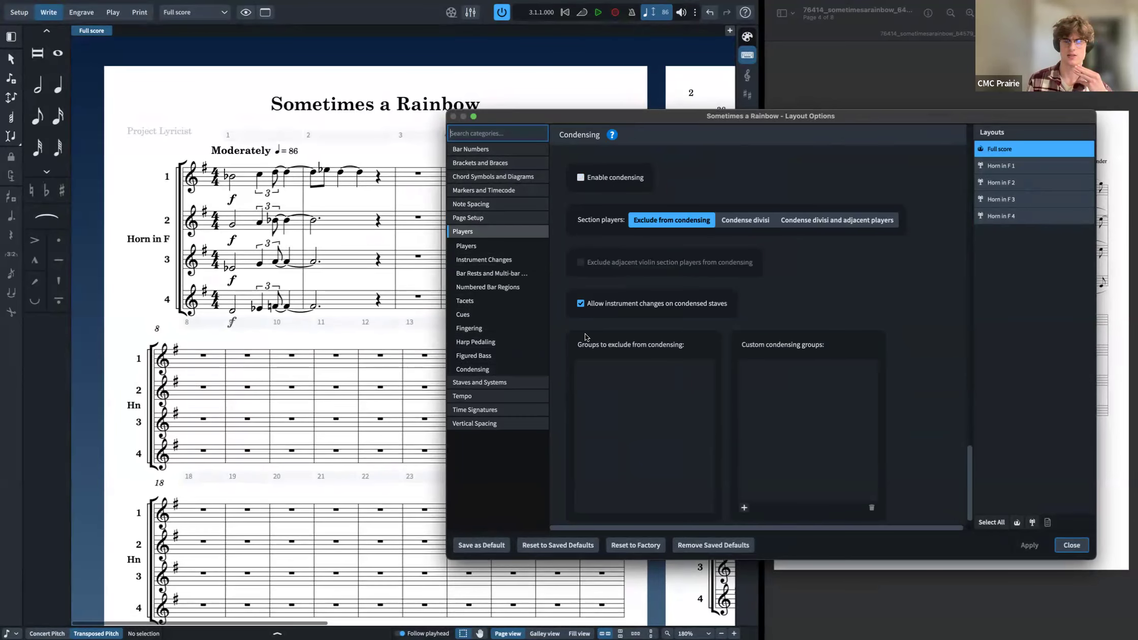
scroll(605, 325, up, 8)
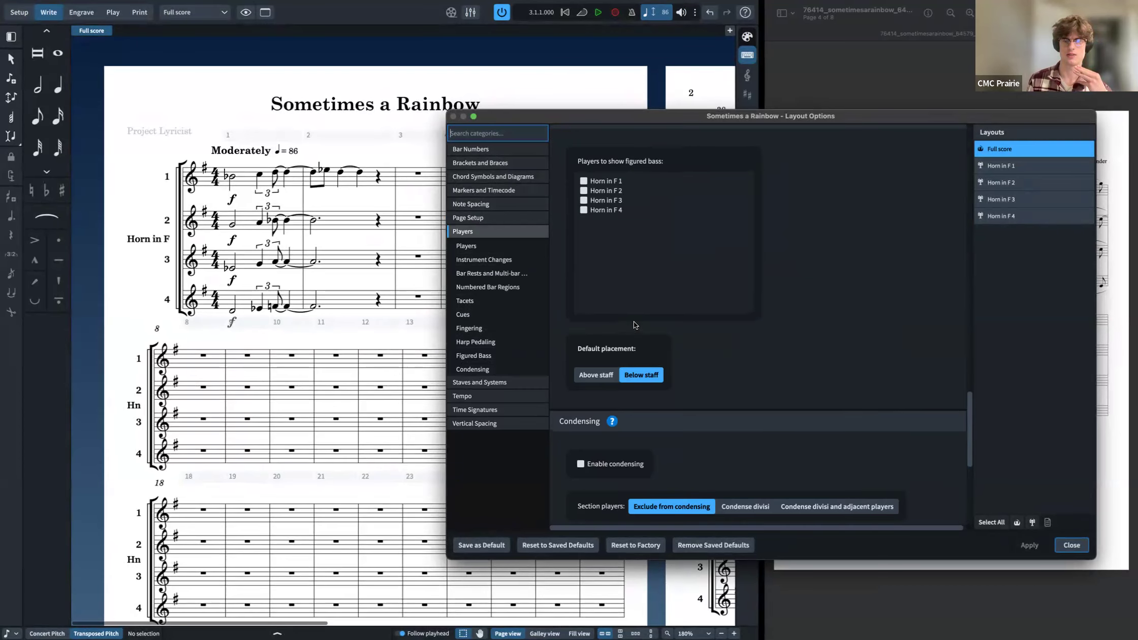
scroll(622, 303, down, 3)
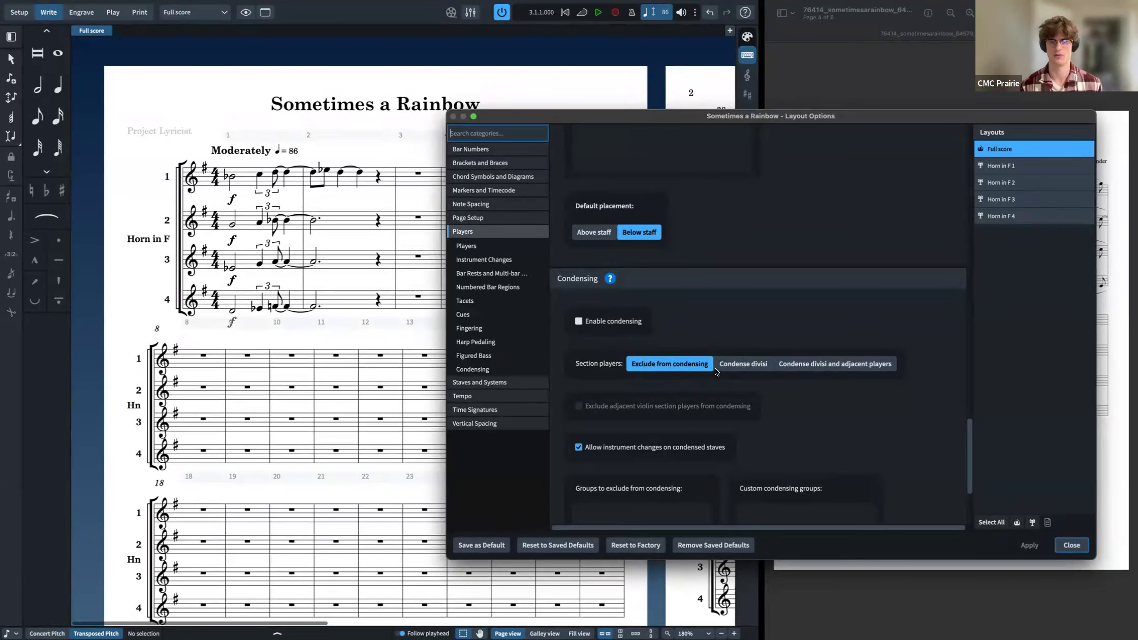
scroll(741, 394, down, 1)
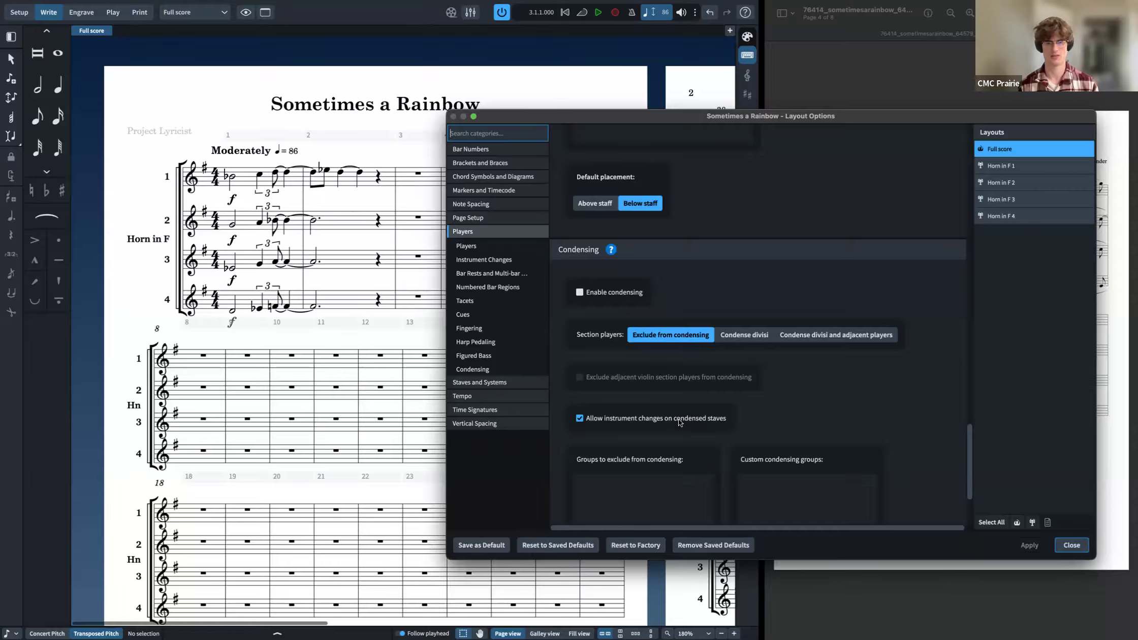
scroll(678, 418, down, 5)
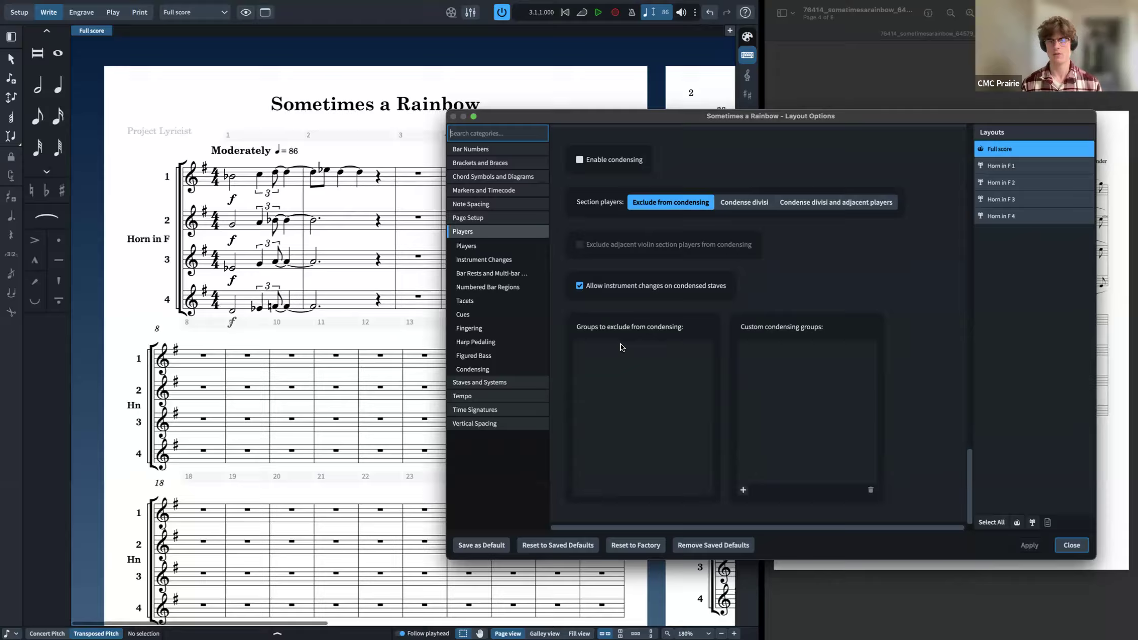
scroll(584, 317, up, 5)
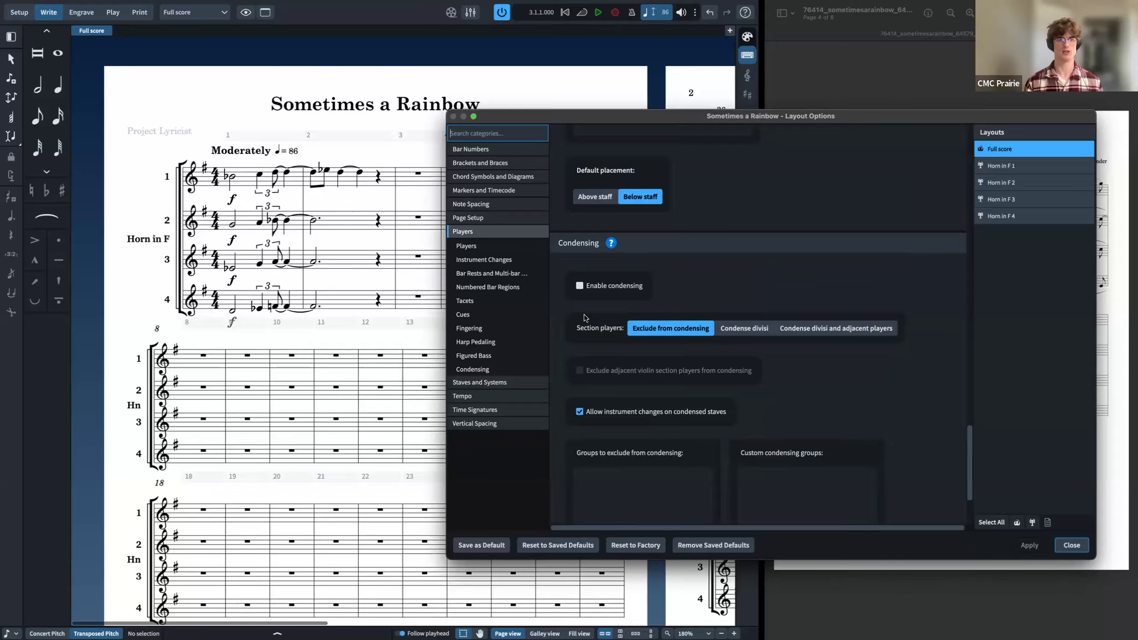
scroll(1071, 563, down, 1)
click(1071, 545)
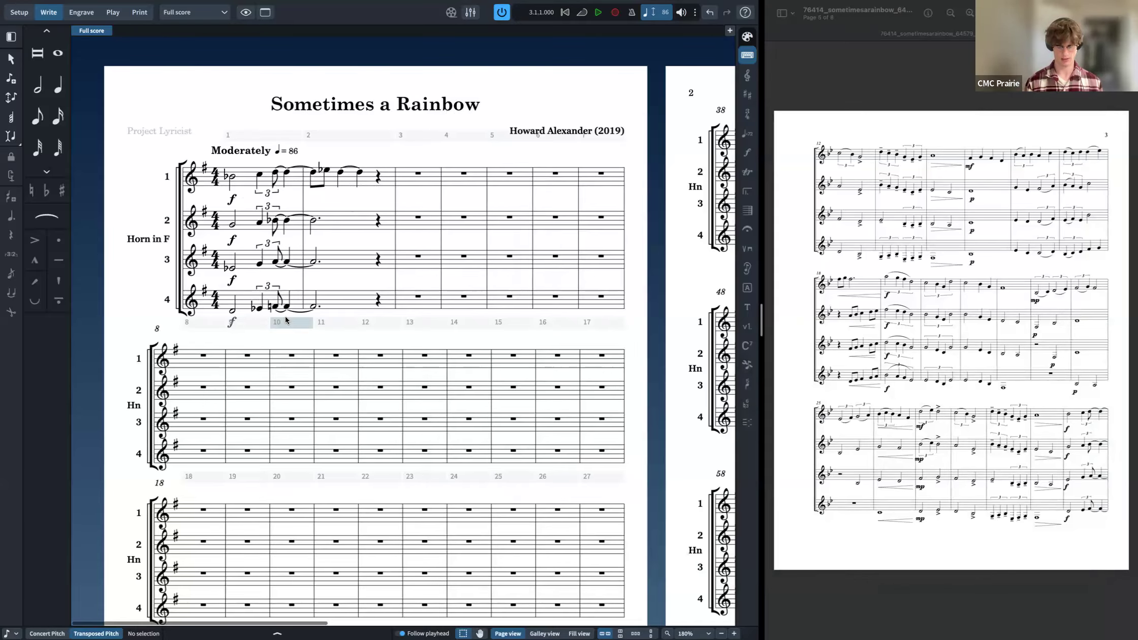
key(super+i)
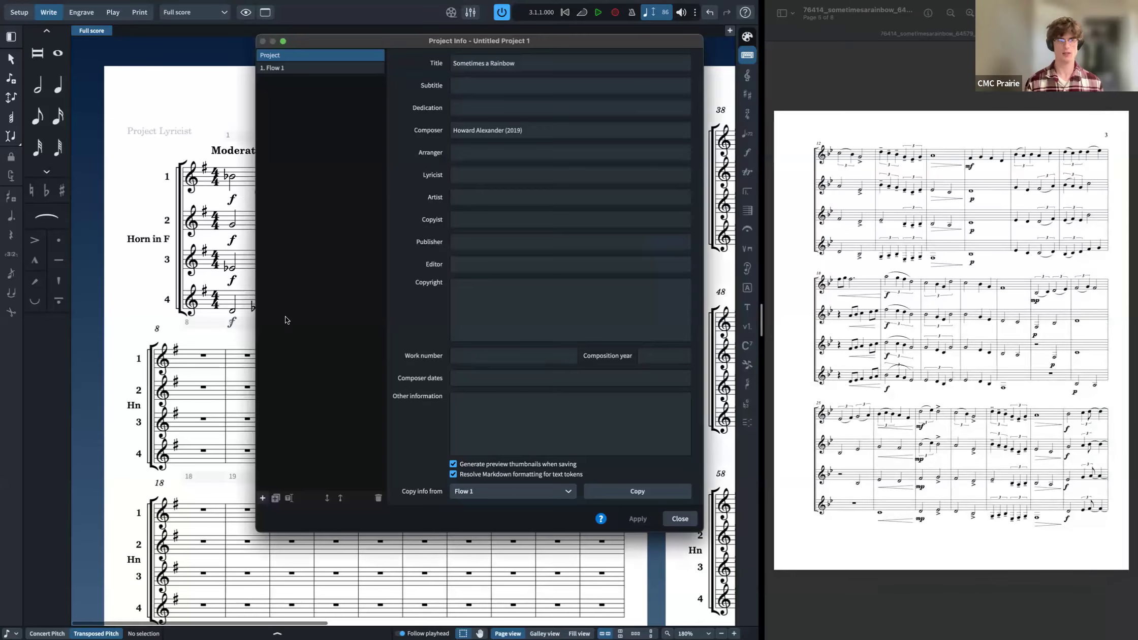
key(Escape)
click(252, 309)
scroll(252, 308, down, 2)
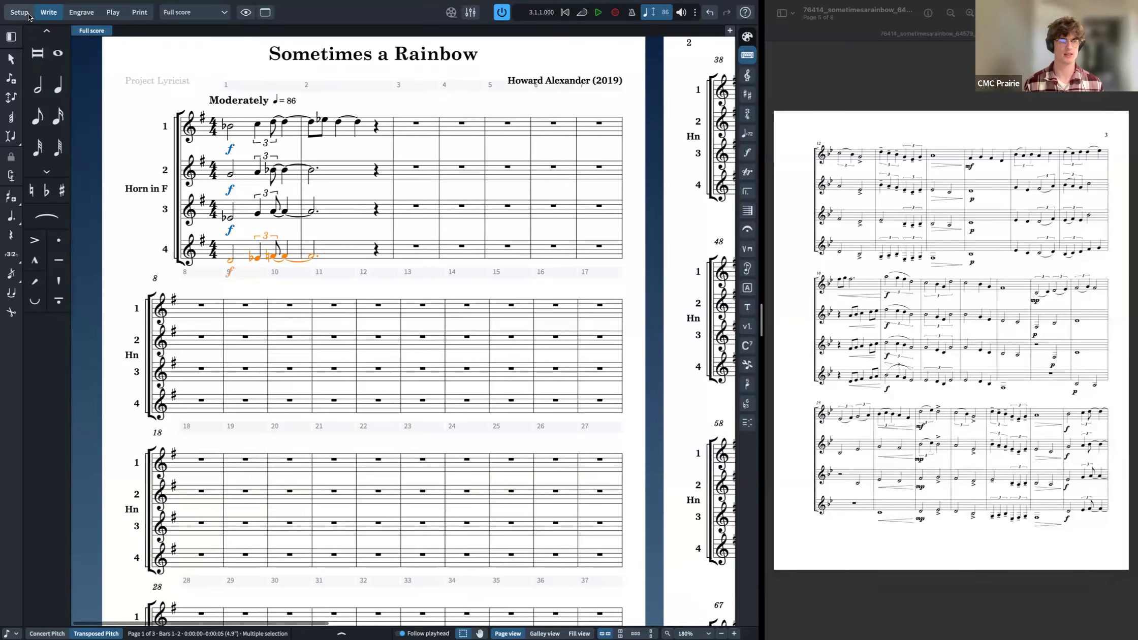
Step: Add a new single player with a Euphonium instrument to the project
click(19, 12)
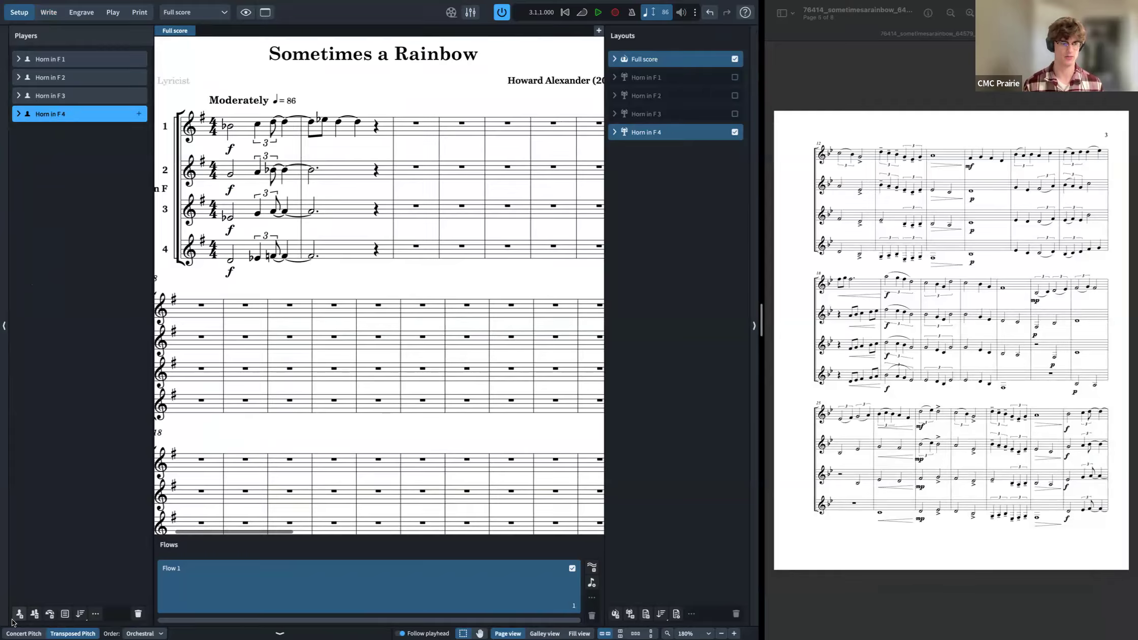
click(19, 614)
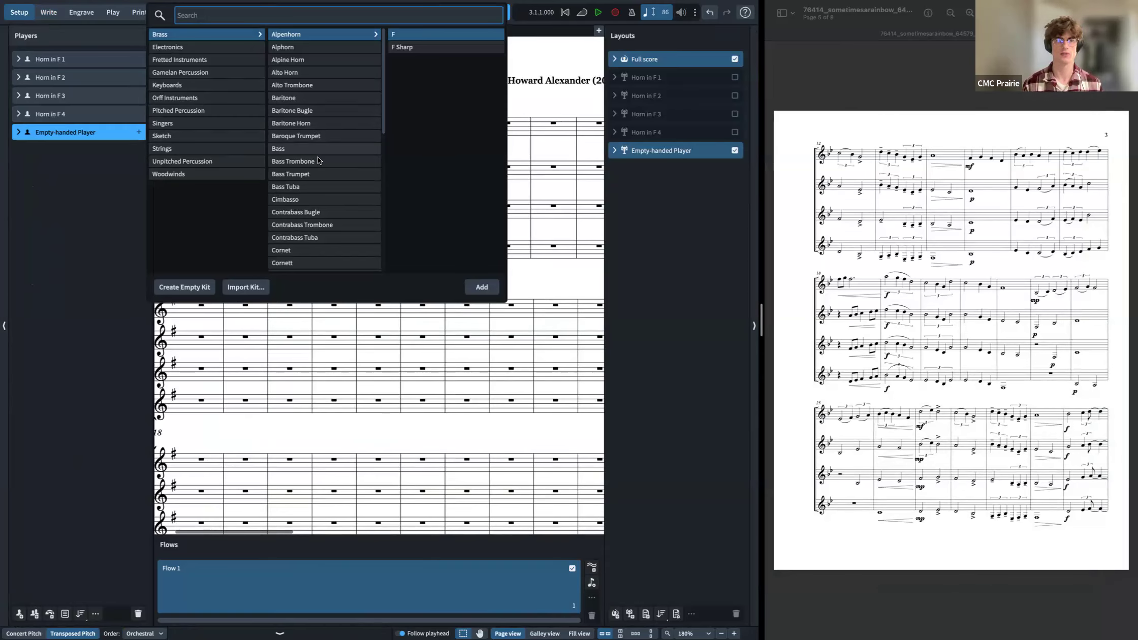
scroll(317, 155, down, 5)
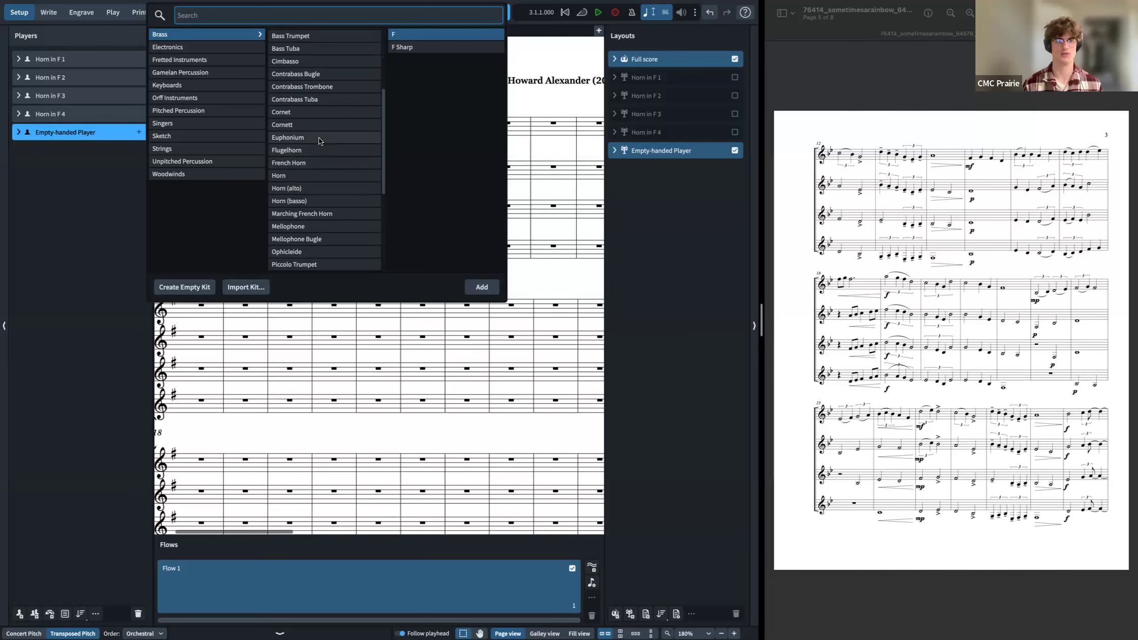
double_click(319, 141)
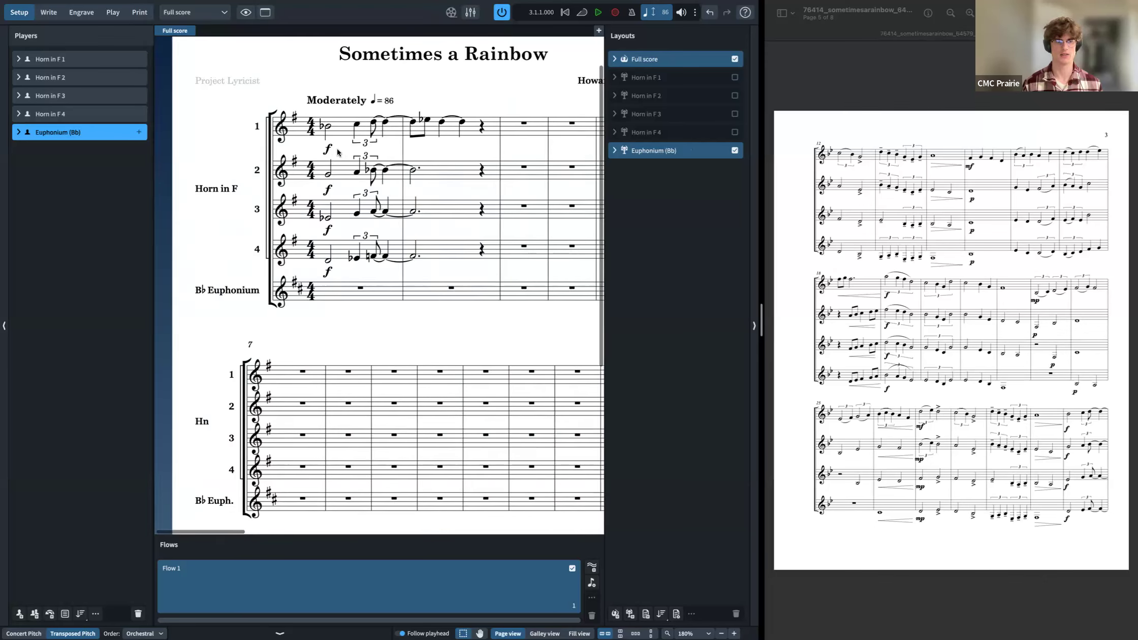
Step: Create a custom condensing group of Horn in F 4 and Euphonium in the full score's Layout Options and apply it
scroll(338, 152, right, 3)
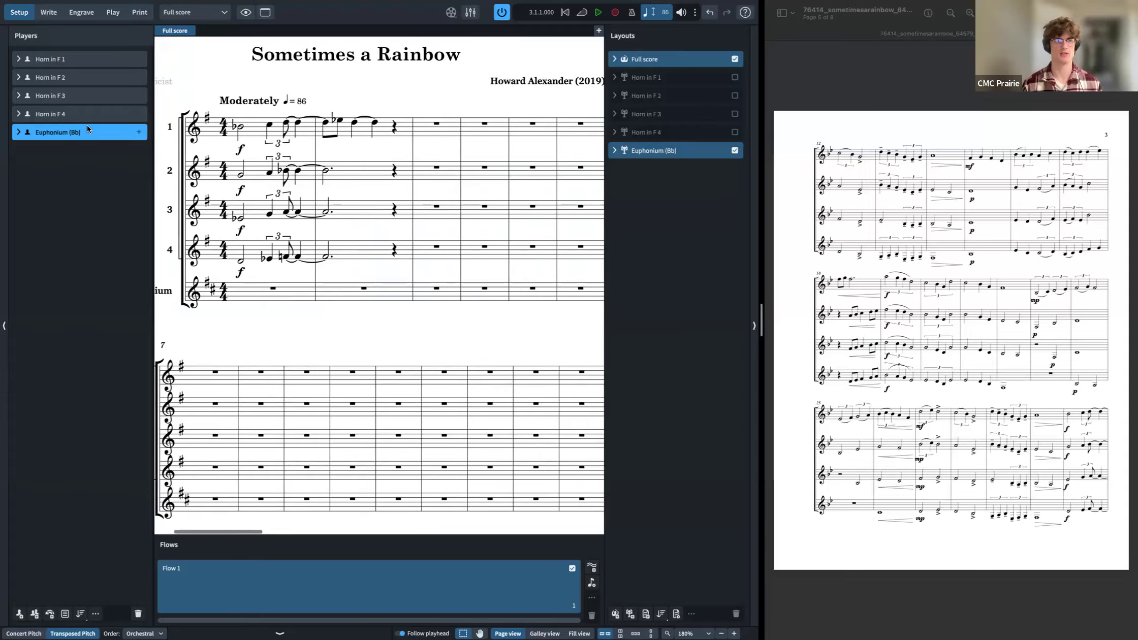
scroll(274, 205, left, 3)
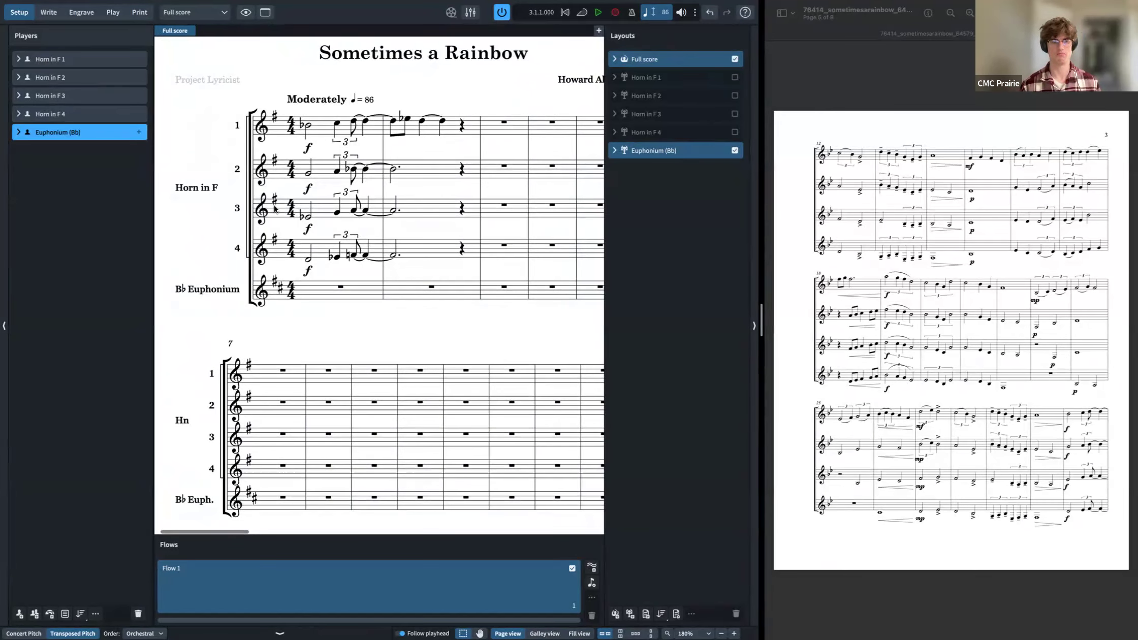
scroll(278, 209, right, 4)
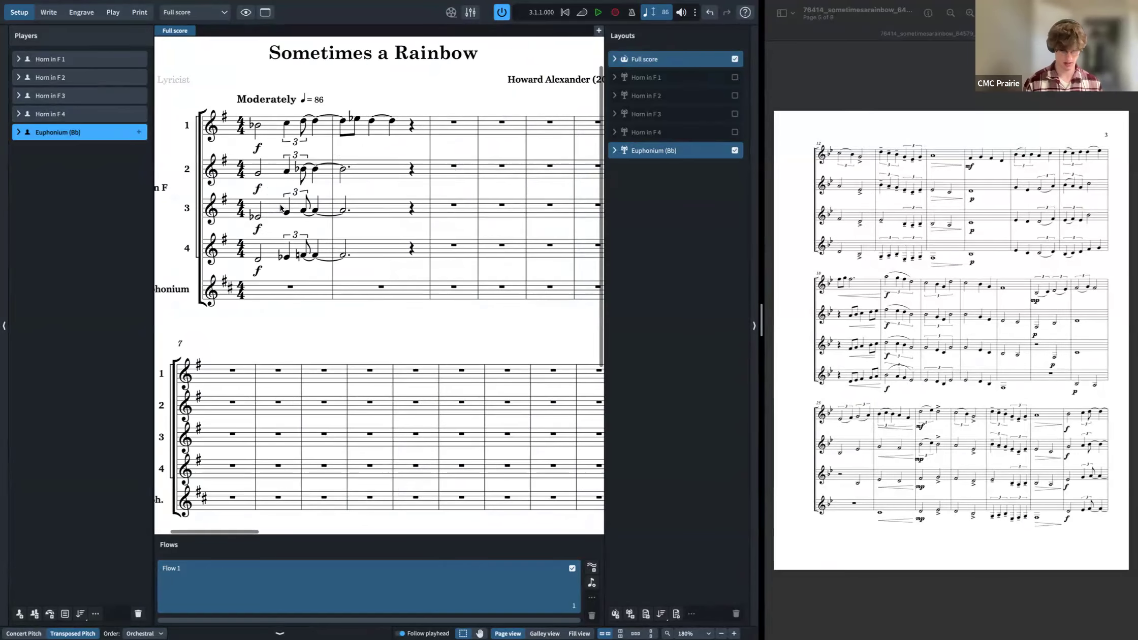
key(super+shift+l)
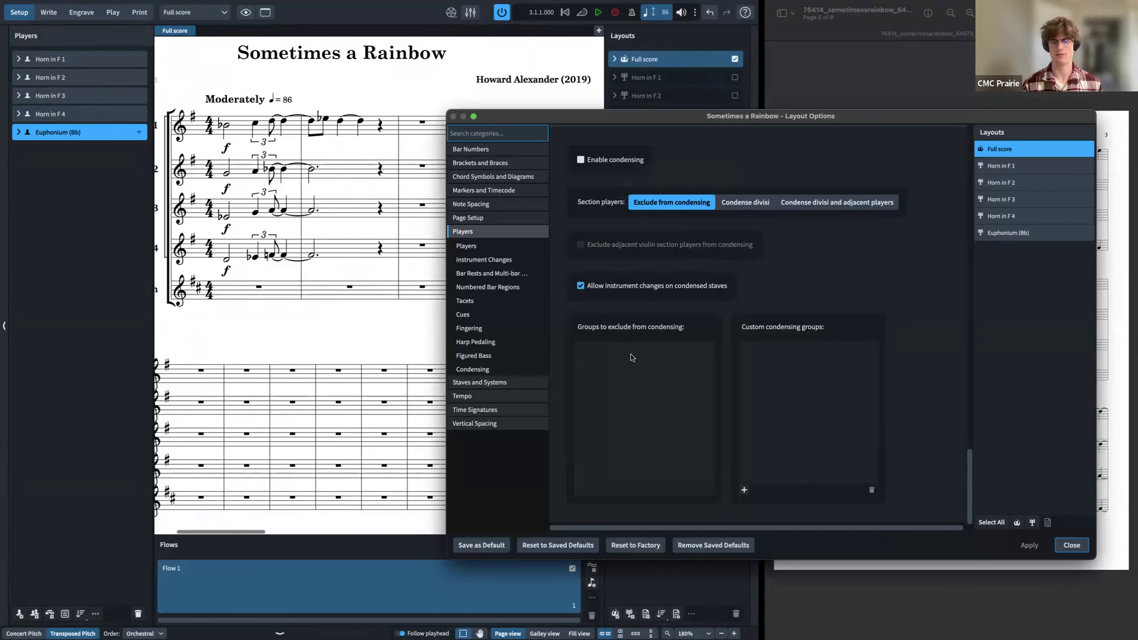
scroll(357, 255, left, 2)
scroll(352, 180, left, 4)
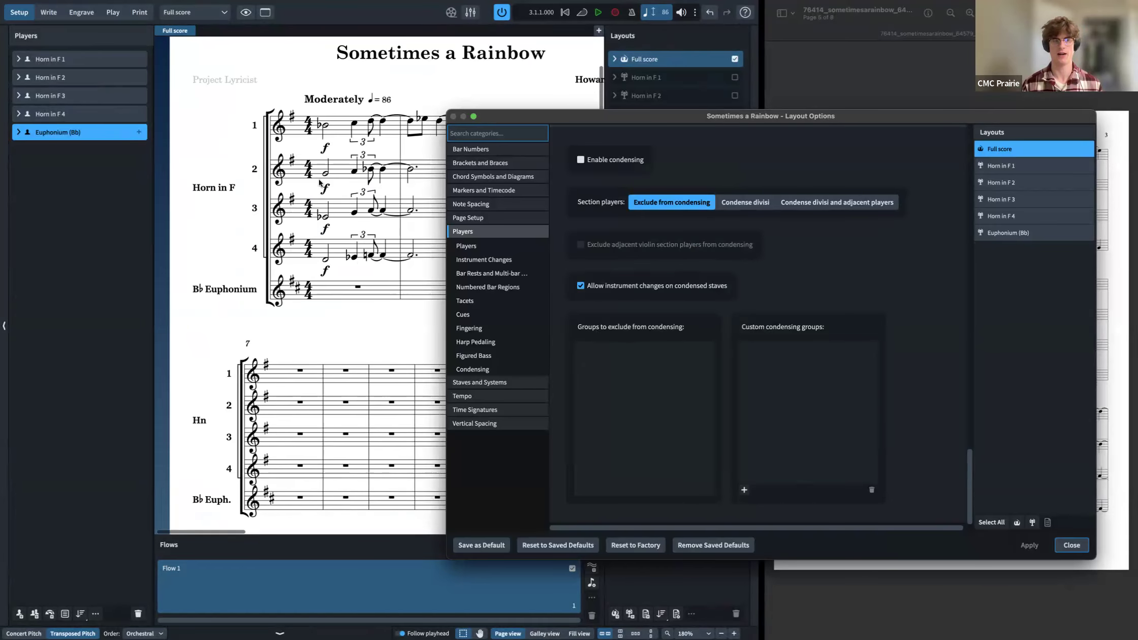
click(611, 357)
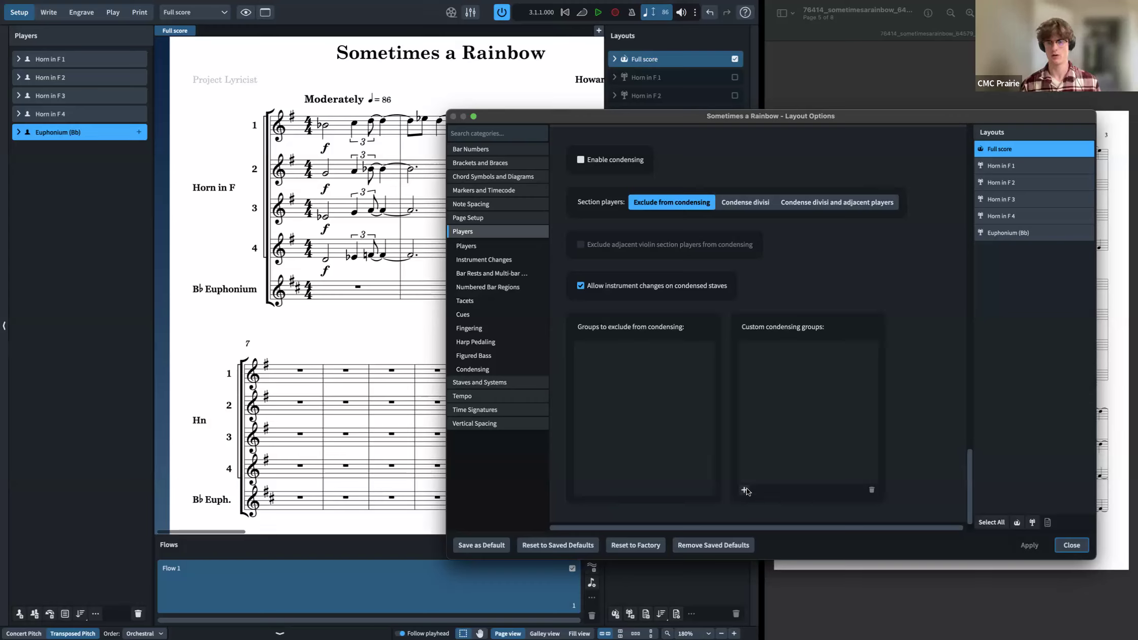
click(745, 490)
click(261, 232)
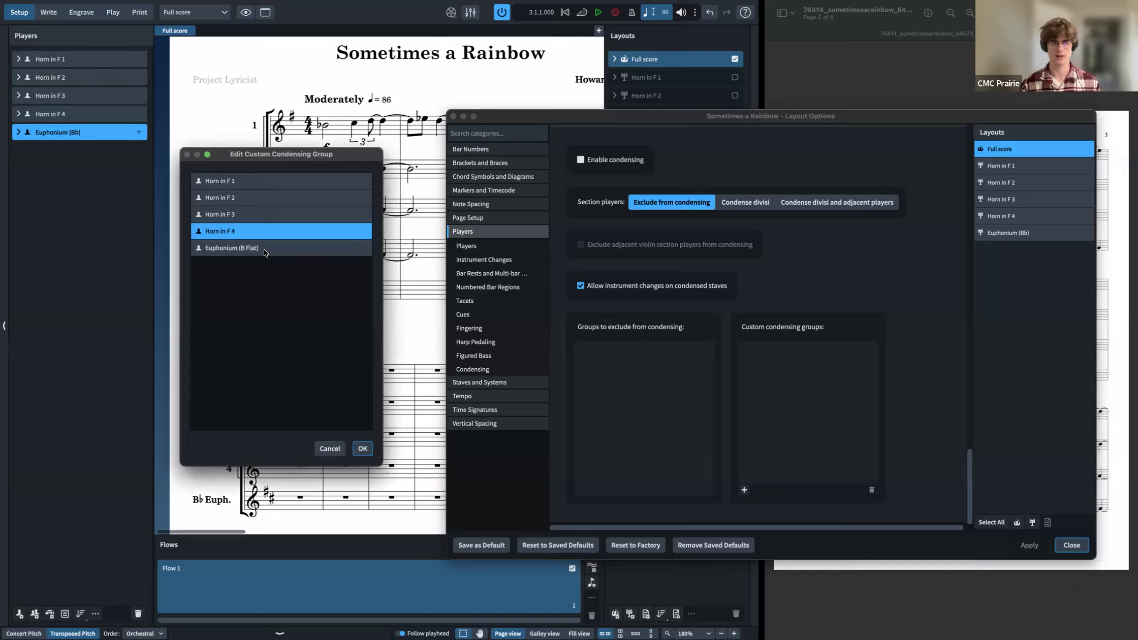
shift+click(264, 249)
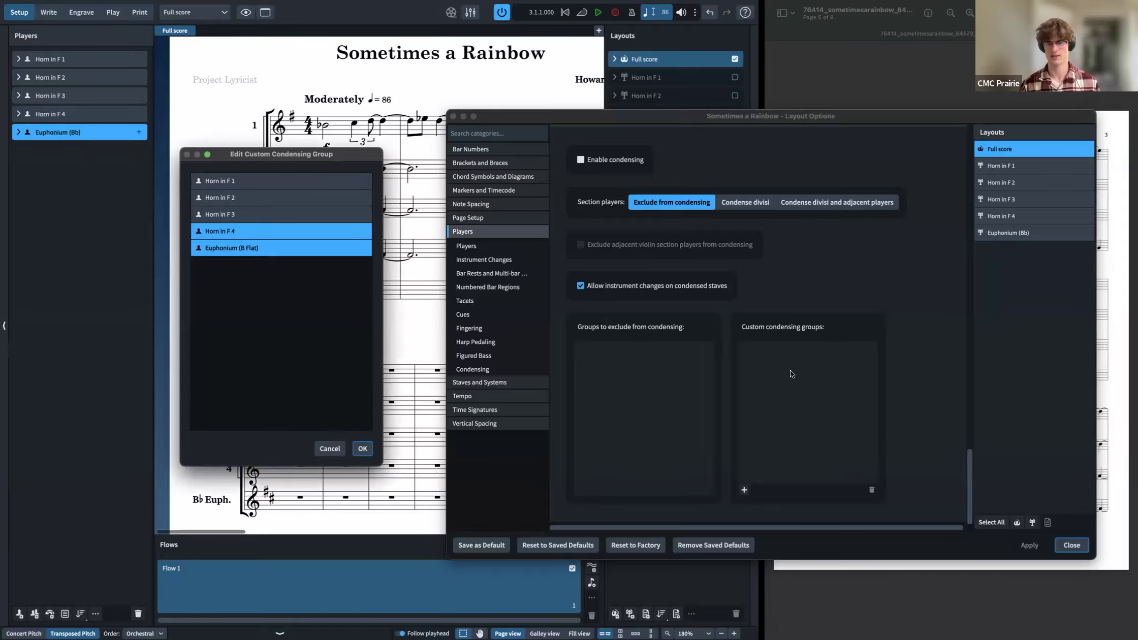
click(365, 451)
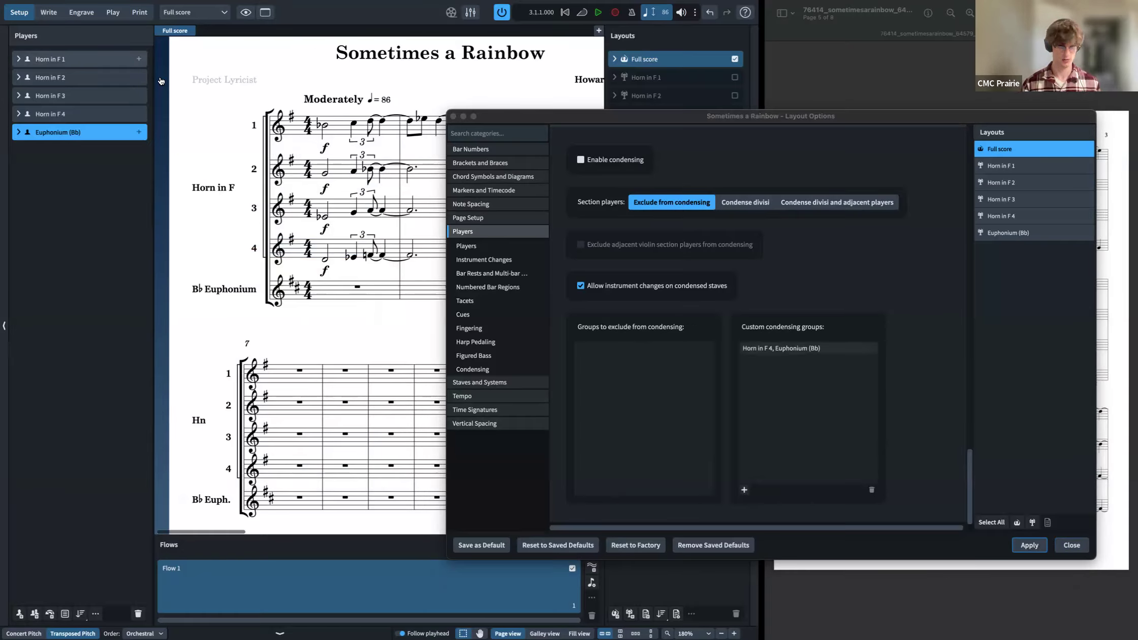
click(1030, 545)
click(1072, 545)
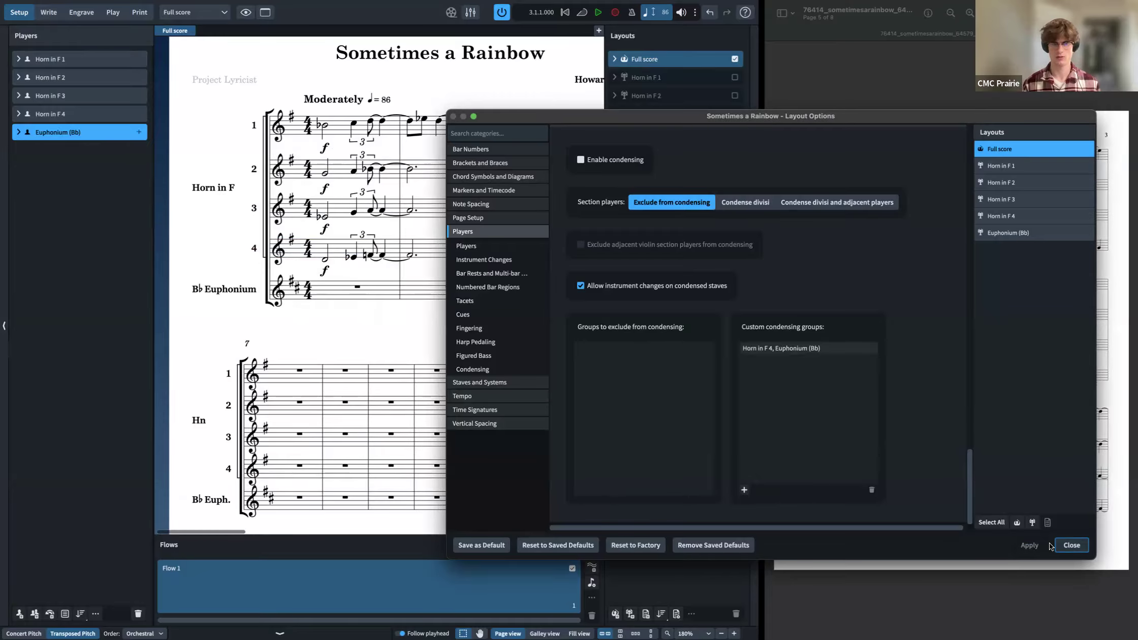
Step: Run the Condensing command to enable condensing for the full score and apply it
text(j)
text(conde)
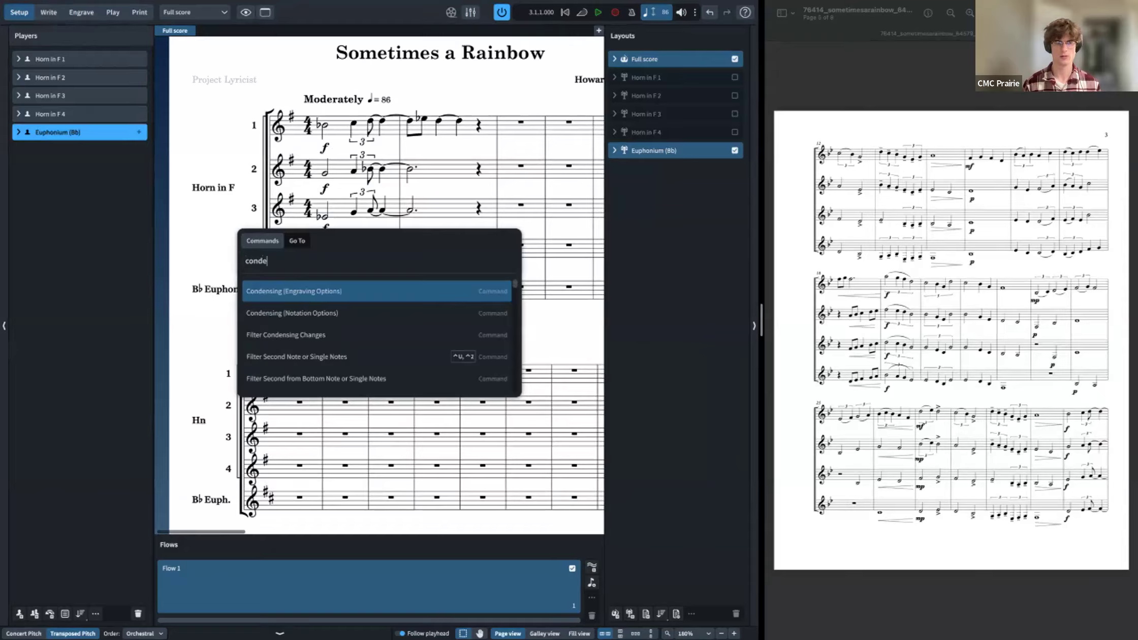
key(Down)
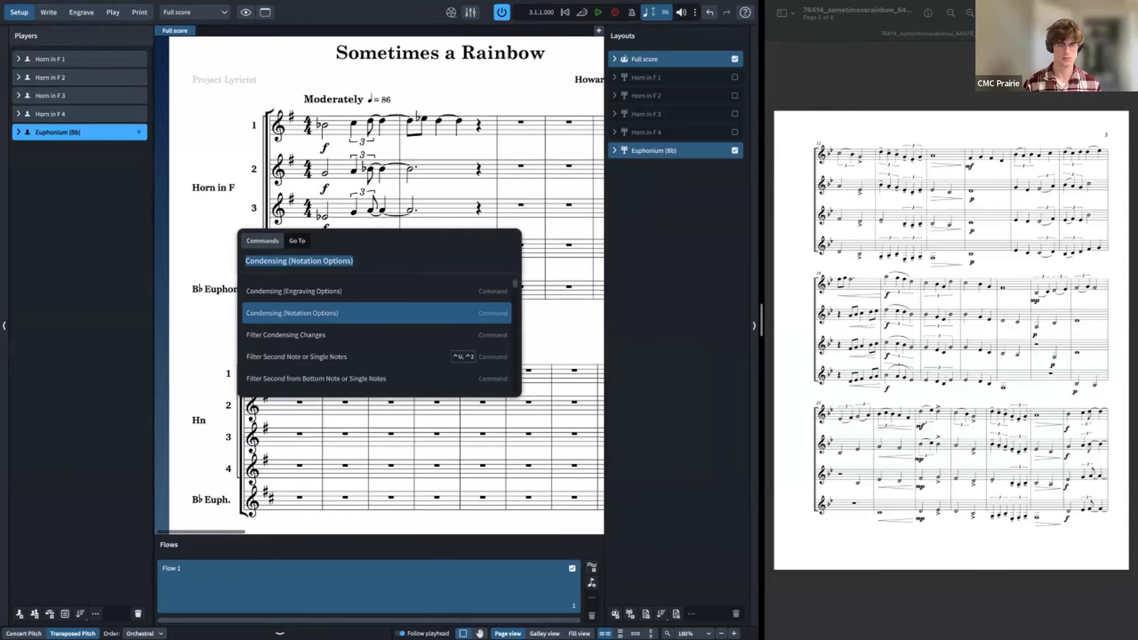
key(BackSpace)
text(condensing)
key(Return)
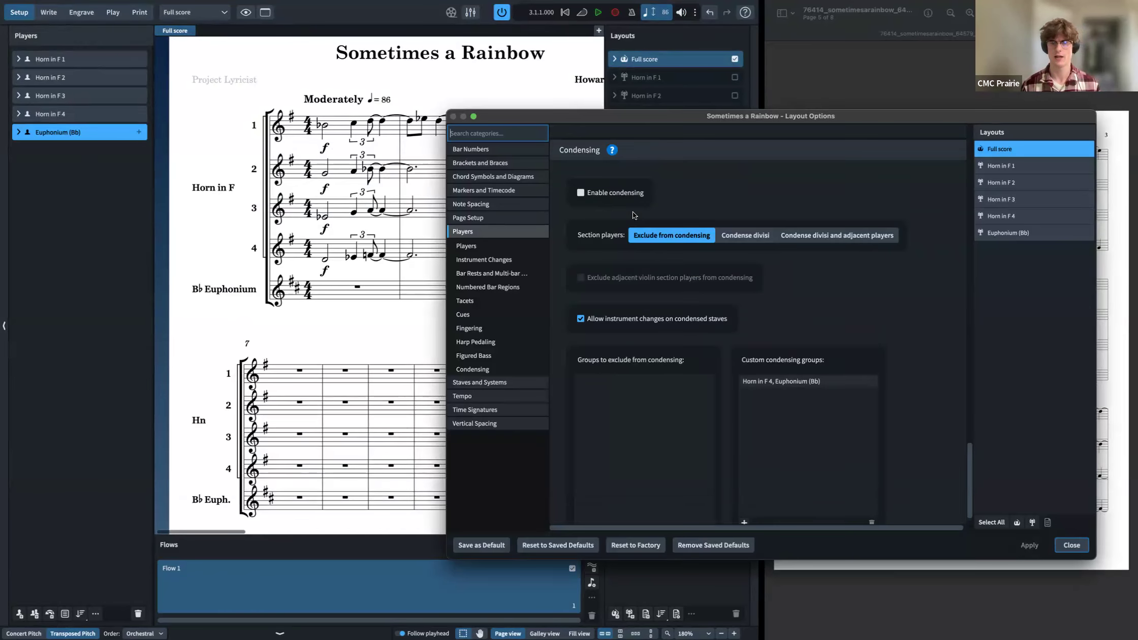
click(1029, 545)
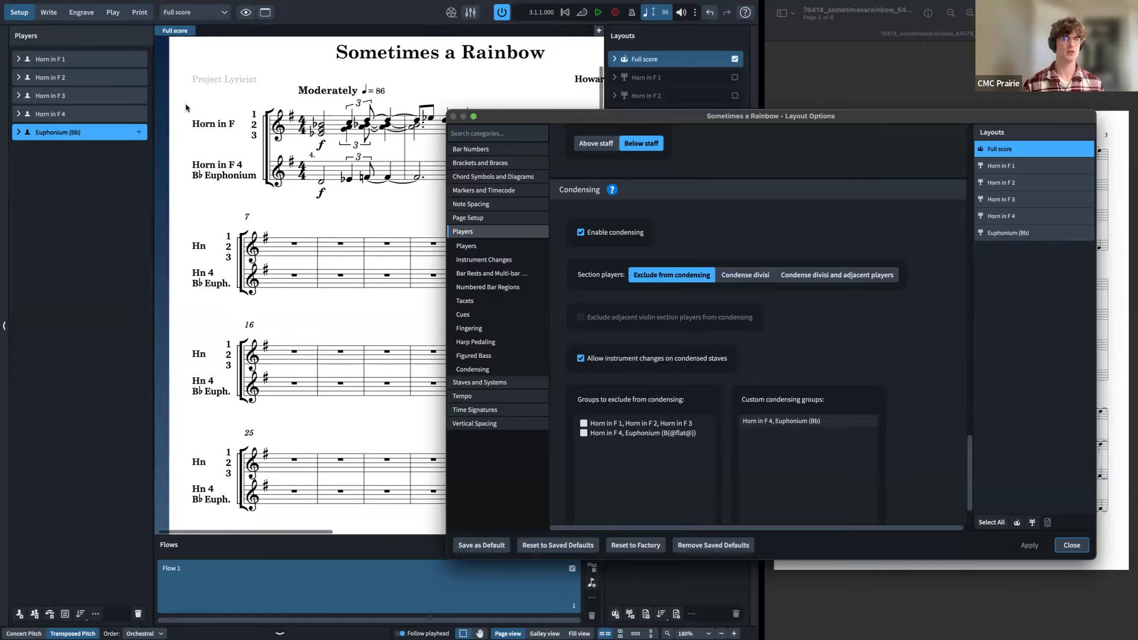
Step: Delete the Horn in F 4 and Euphonium custom condensing group
scroll(243, 71, down, 3)
scroll(243, 71, up, 1)
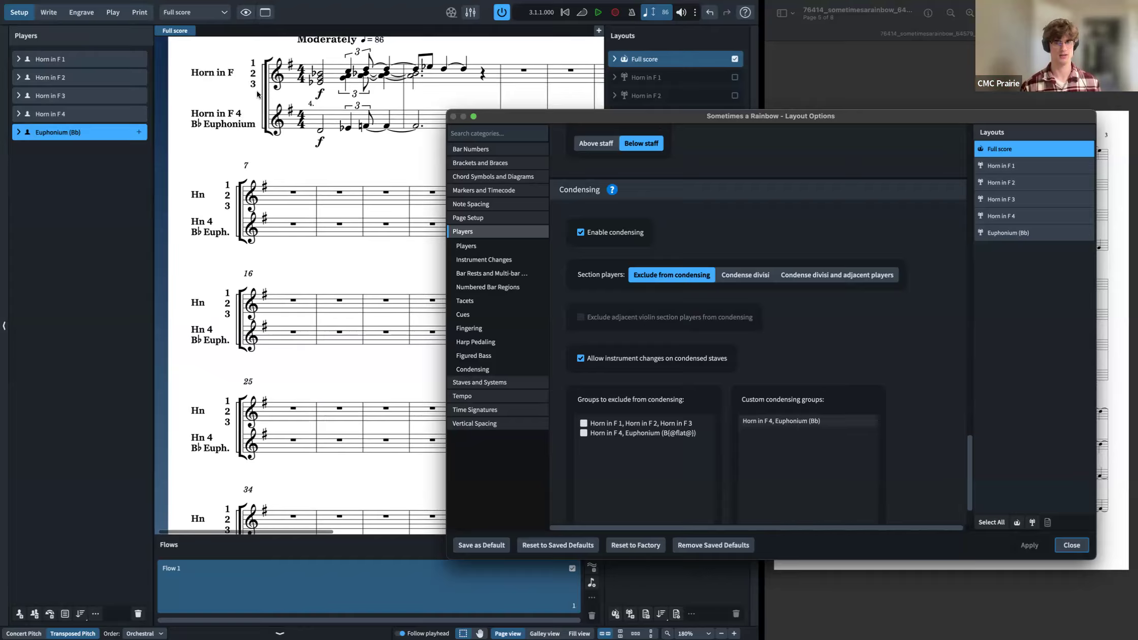
click(778, 422)
scroll(802, 444, down, 1)
scroll(801, 445, down, 3)
click(870, 489)
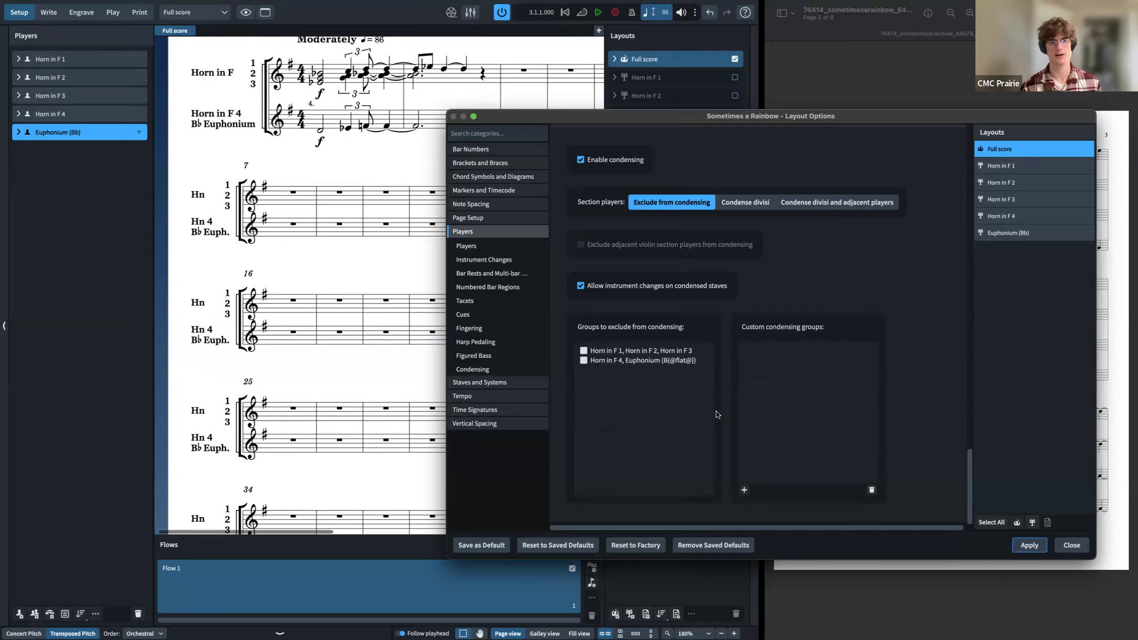
Step: Exclude the Horn in F 1, 2 and 3 group from condensing and apply the change
click(584, 359)
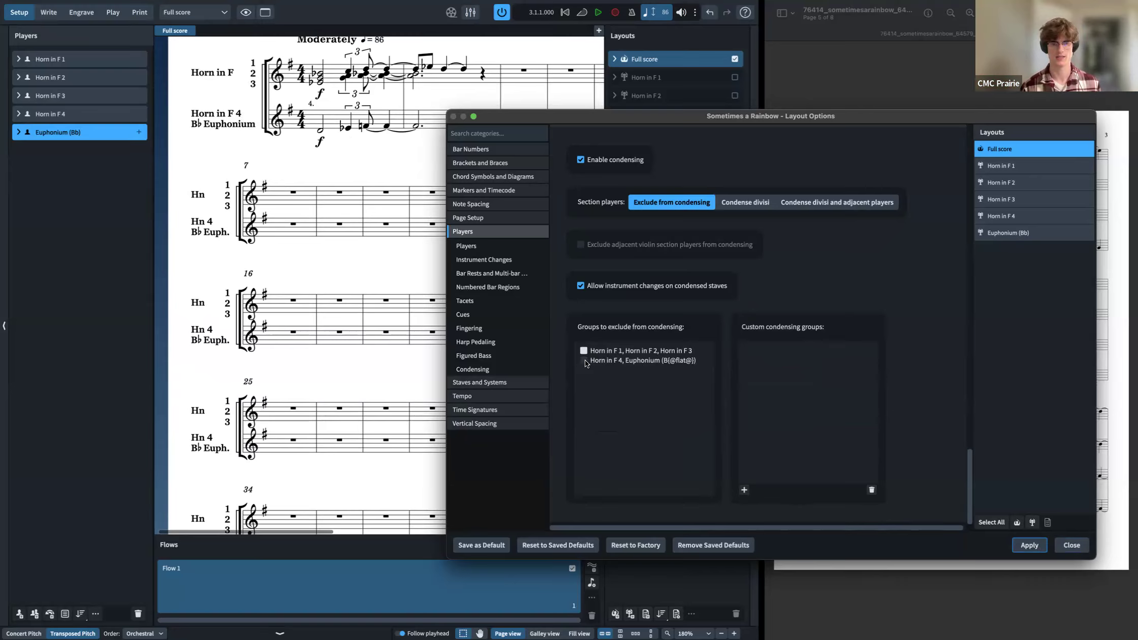
click(583, 351)
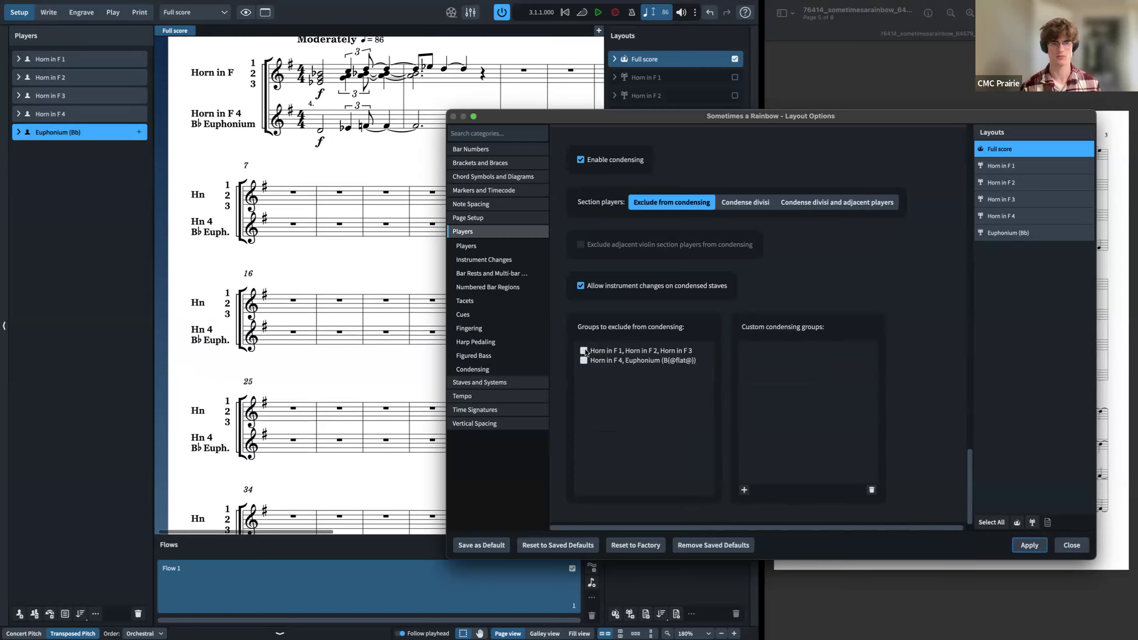
click(1023, 546)
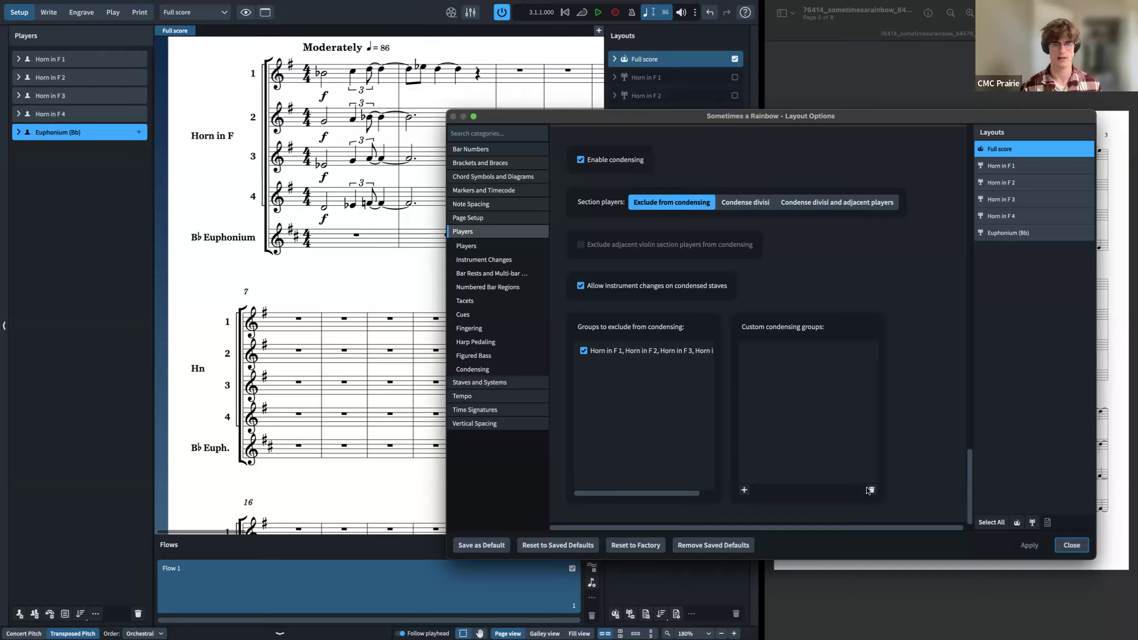
Step: Include the horns in condensing again and add a custom condensing group of Horn in F 1 and Horn in F 3
click(583, 350)
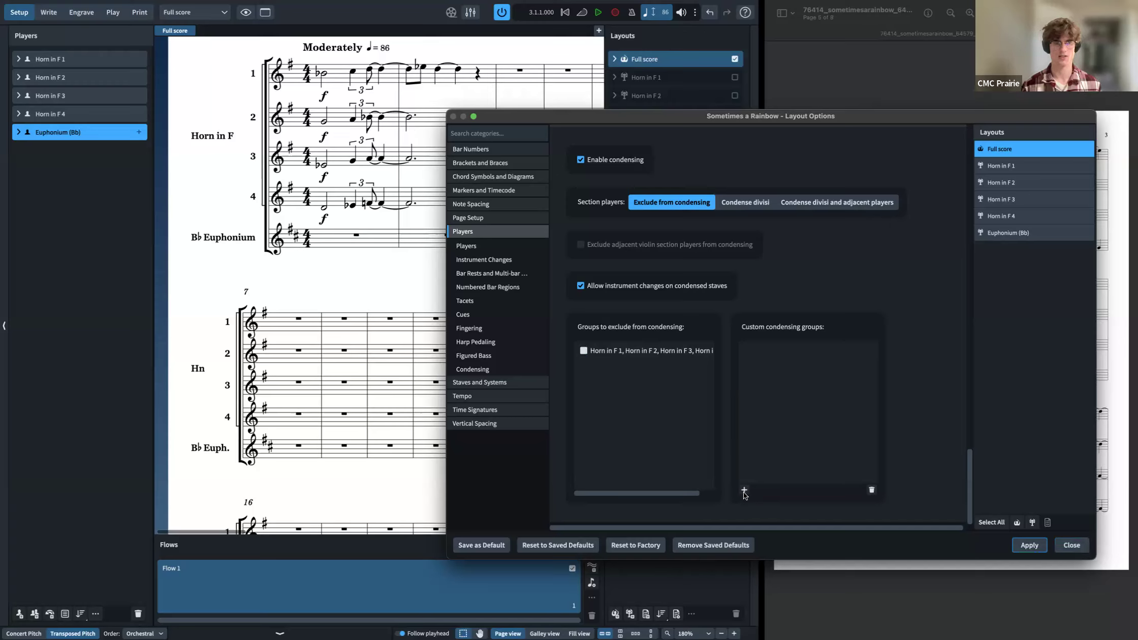
click(744, 492)
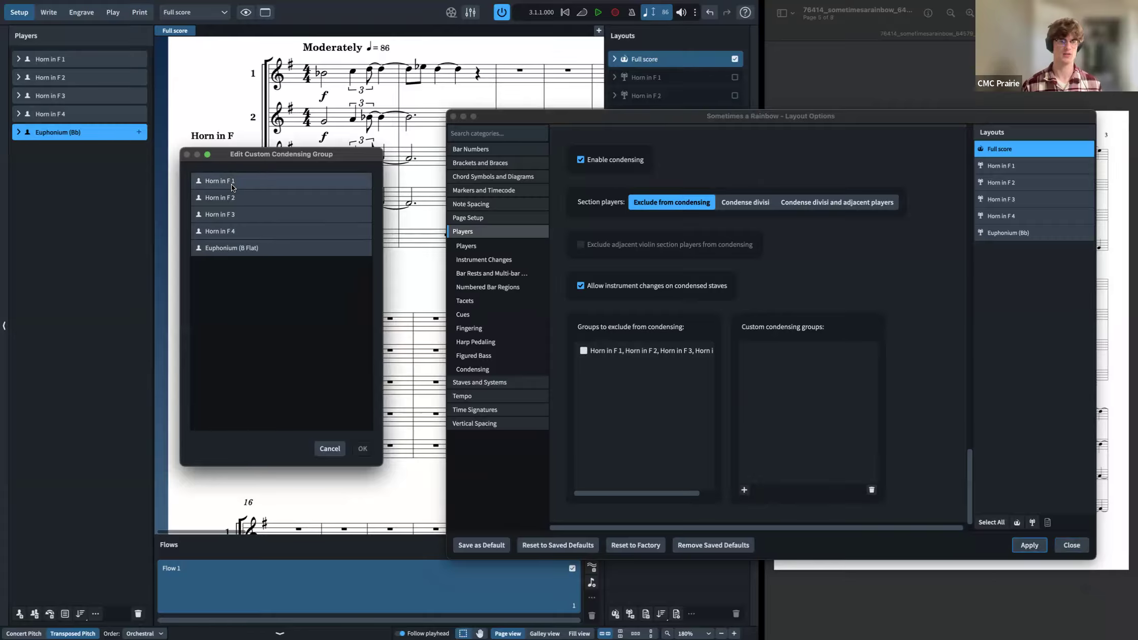
click(232, 188)
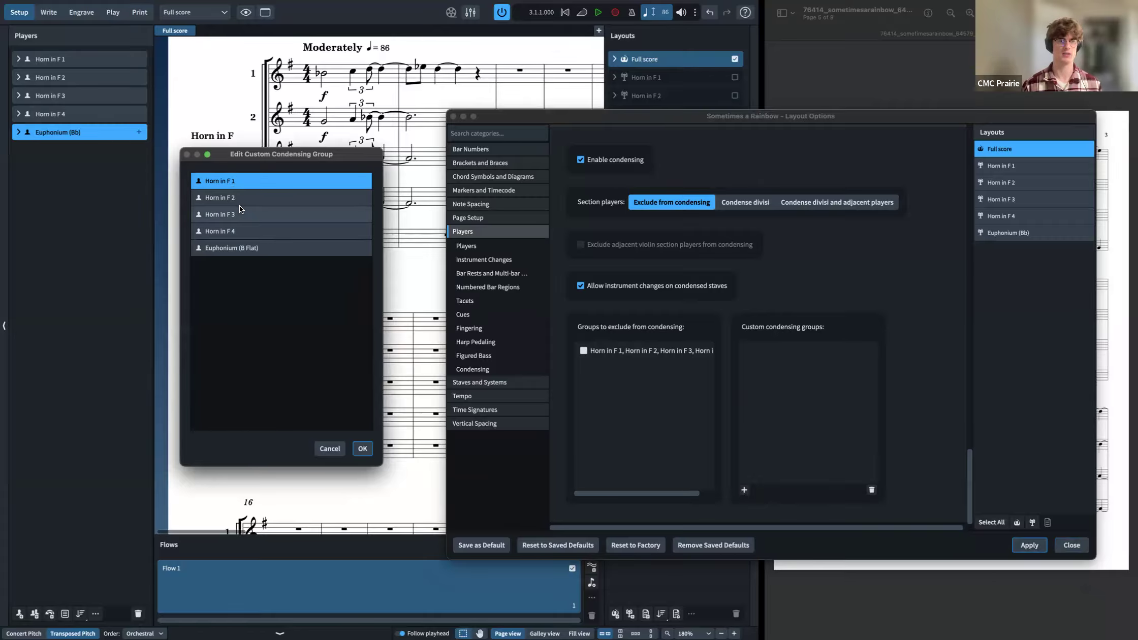
super+click(239, 208)
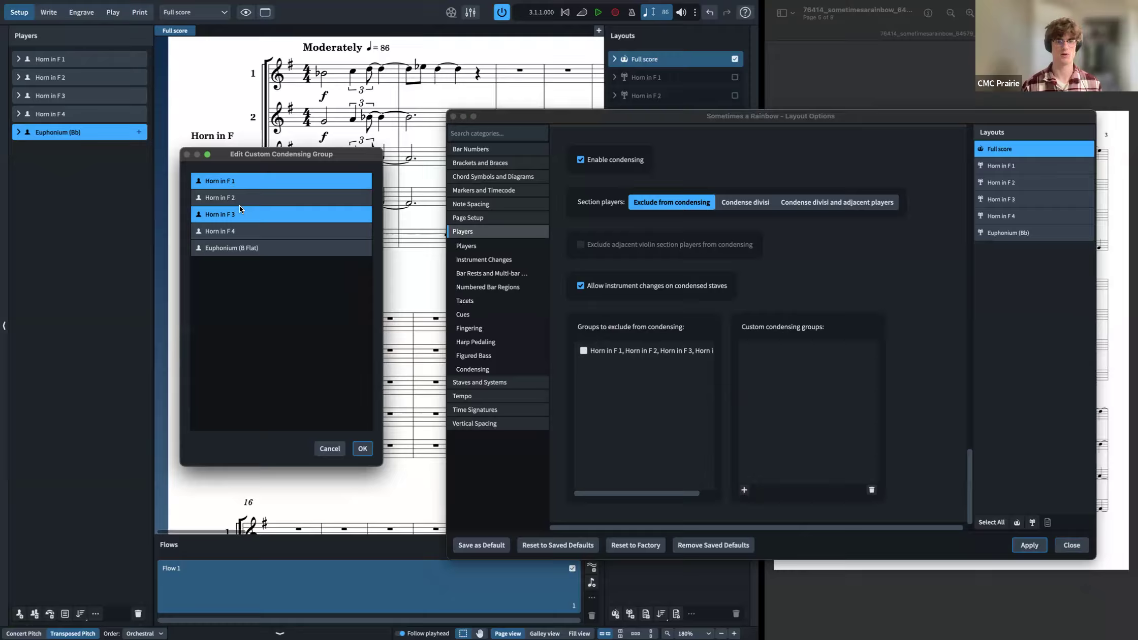
click(363, 449)
Step: Add a second custom condensing group of Horn in F 2 and Horn in F 4, apply, and close Layout Options
click(744, 490)
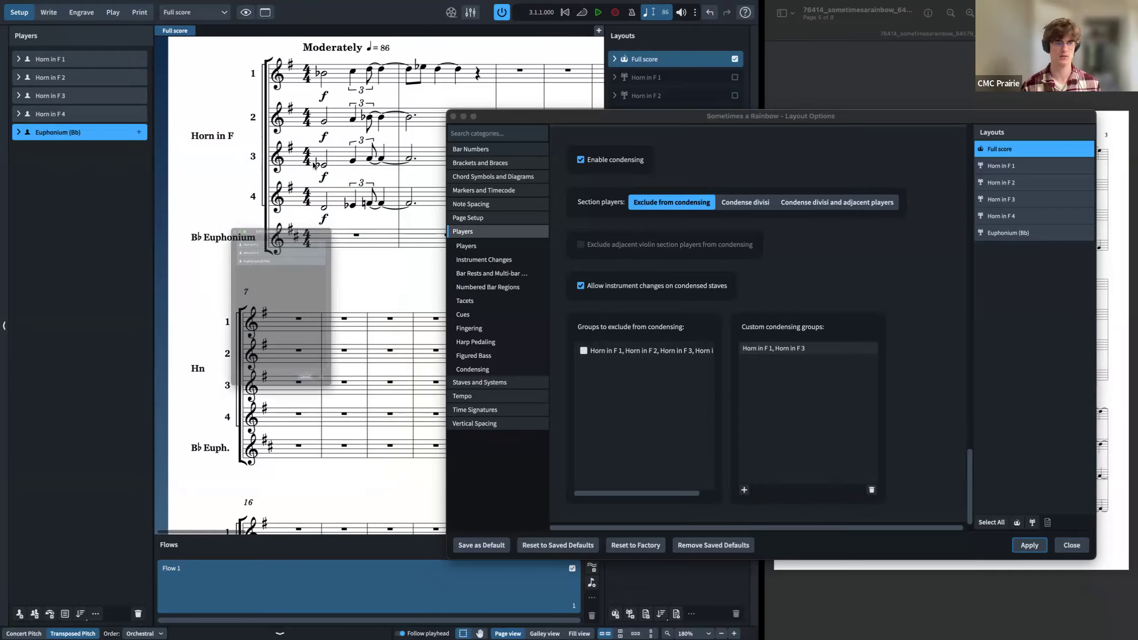
click(290, 184)
super+click(288, 197)
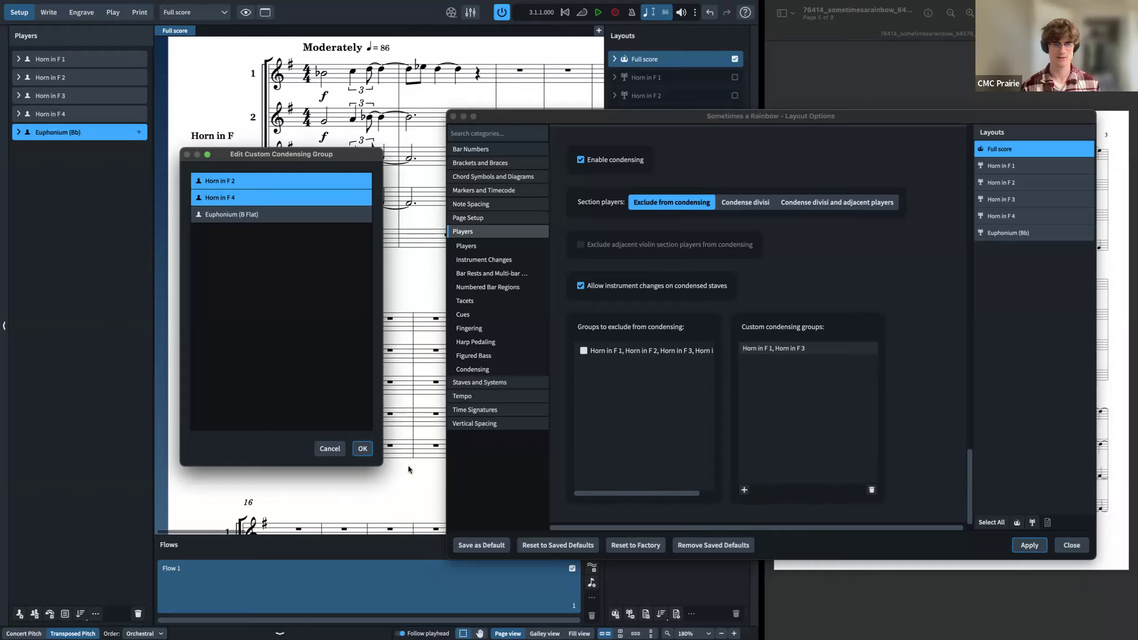
click(363, 448)
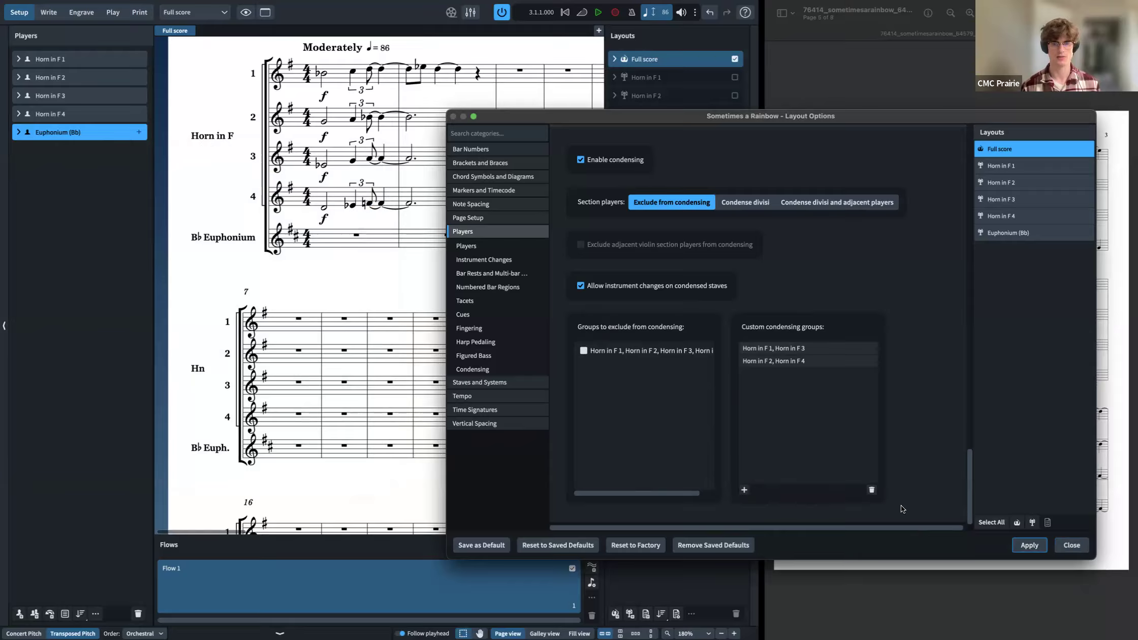
click(1029, 545)
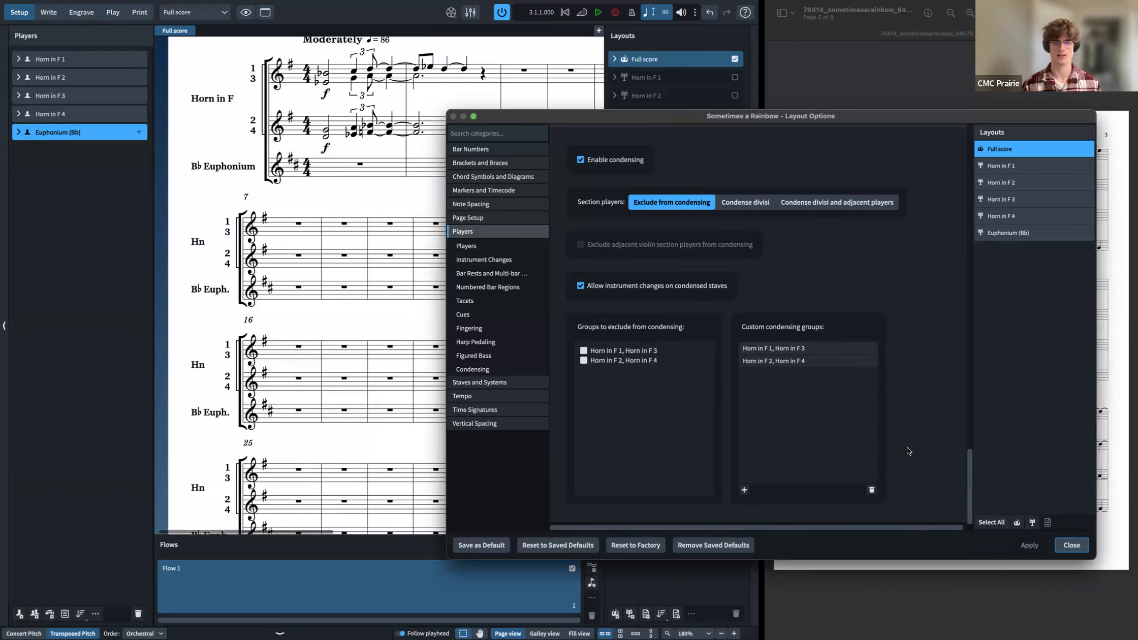
click(1084, 546)
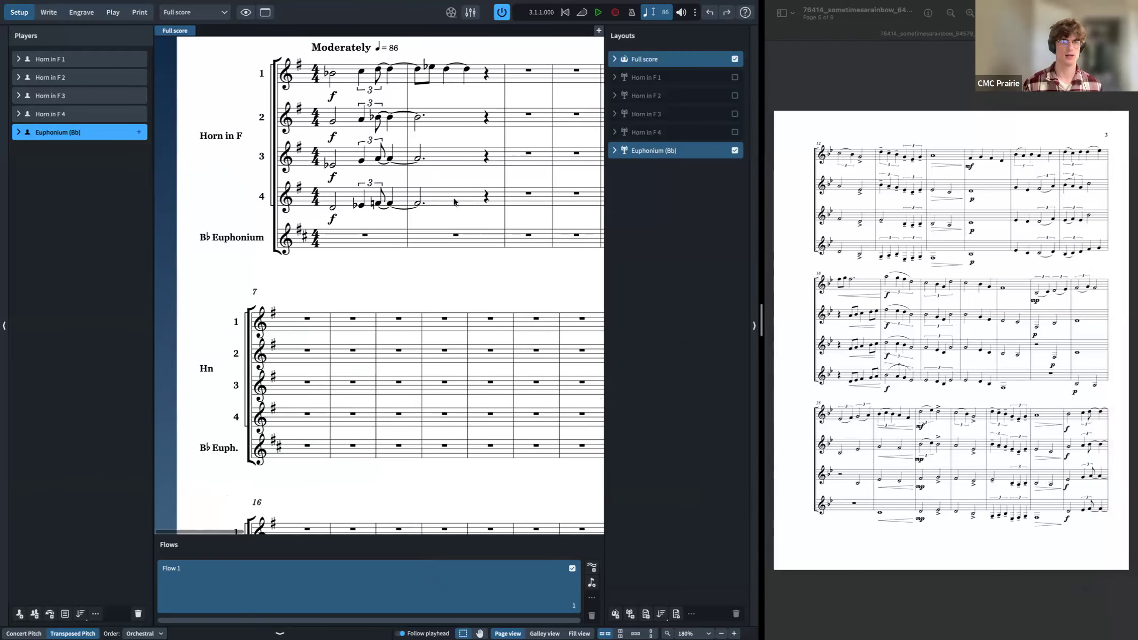
Step: Switch to Write mode and delete the notes in the opening bars of the score
key(ctrl+2)
shift+click(414, 76)
key(Delete)
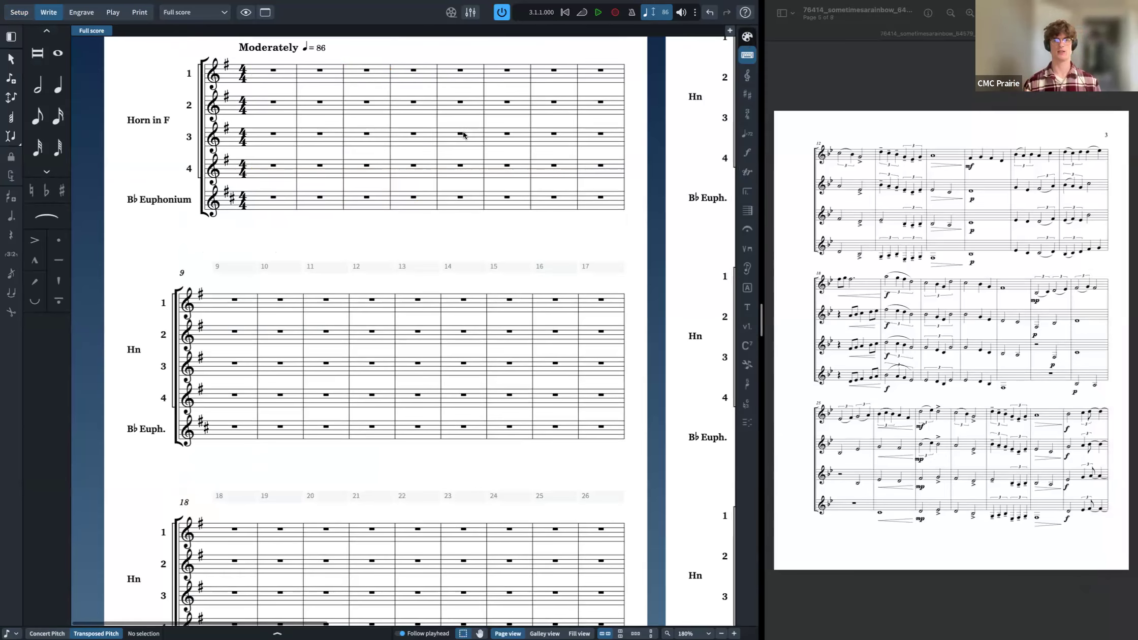
Step: Reopen Layout Options to examine the full score's condensing groups, then close the dialog
scroll(811, 196, up, 3)
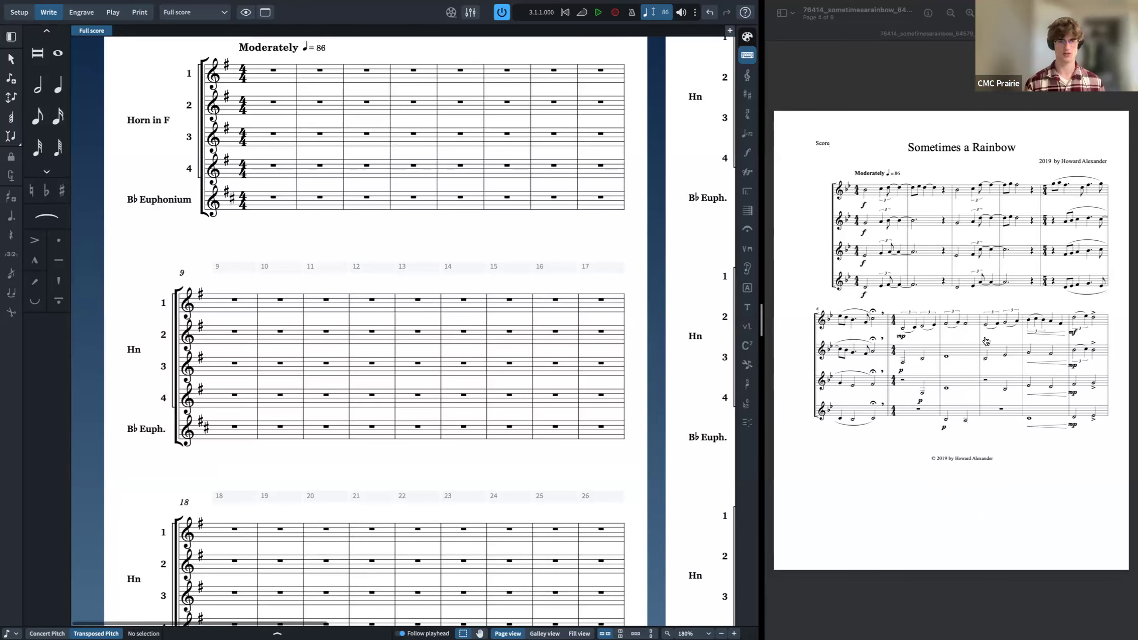
key(super+shift+l)
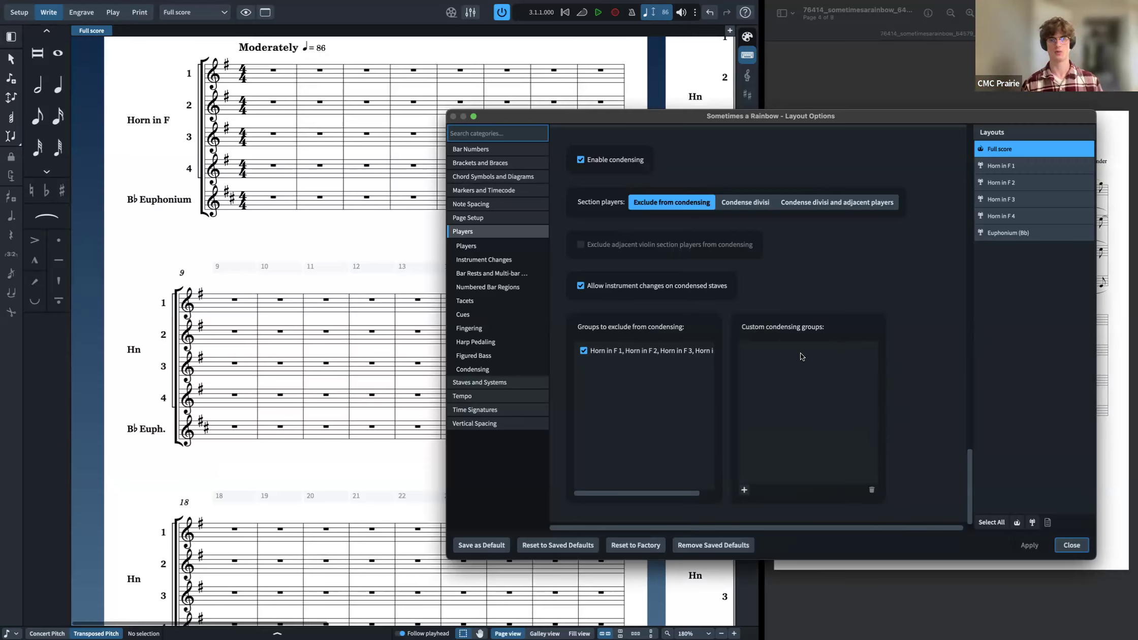
scroll(800, 356, up, 1)
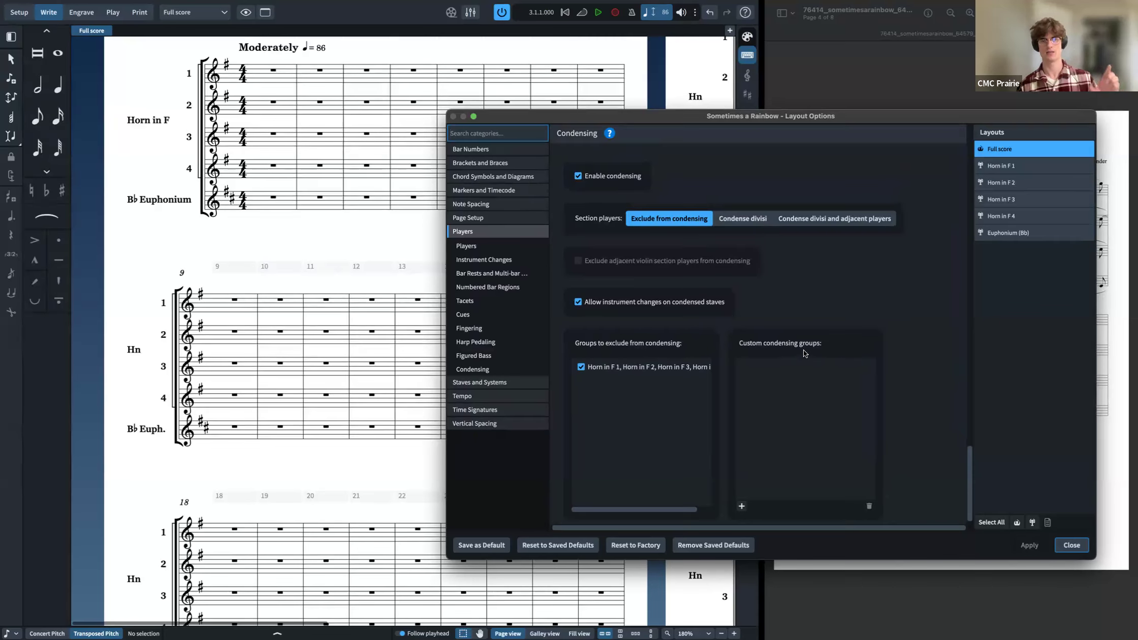
scroll(815, 364, down, 1)
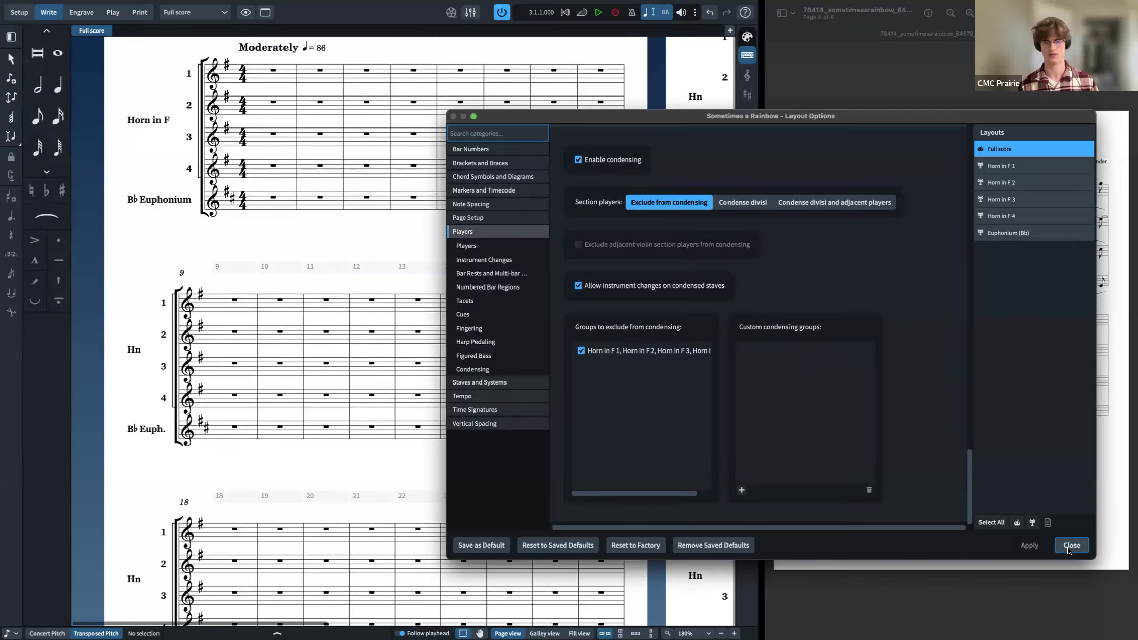
click(1072, 545)
Step: Undo the last two edits to restore the deleted opening notes
key(x)
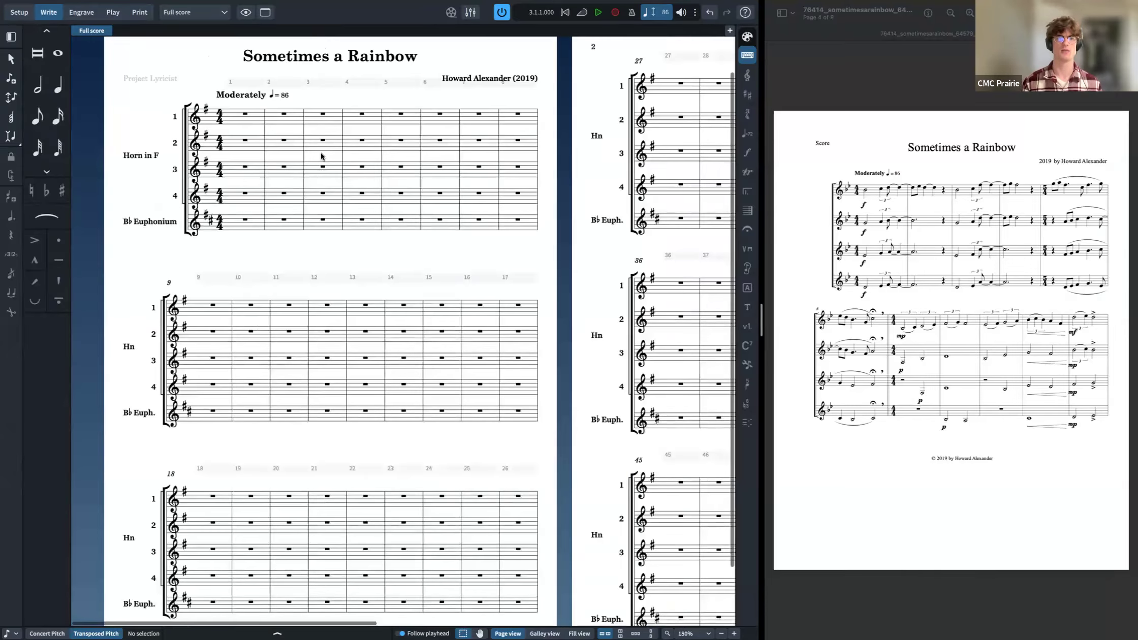
key(super+z)
key(super+z)
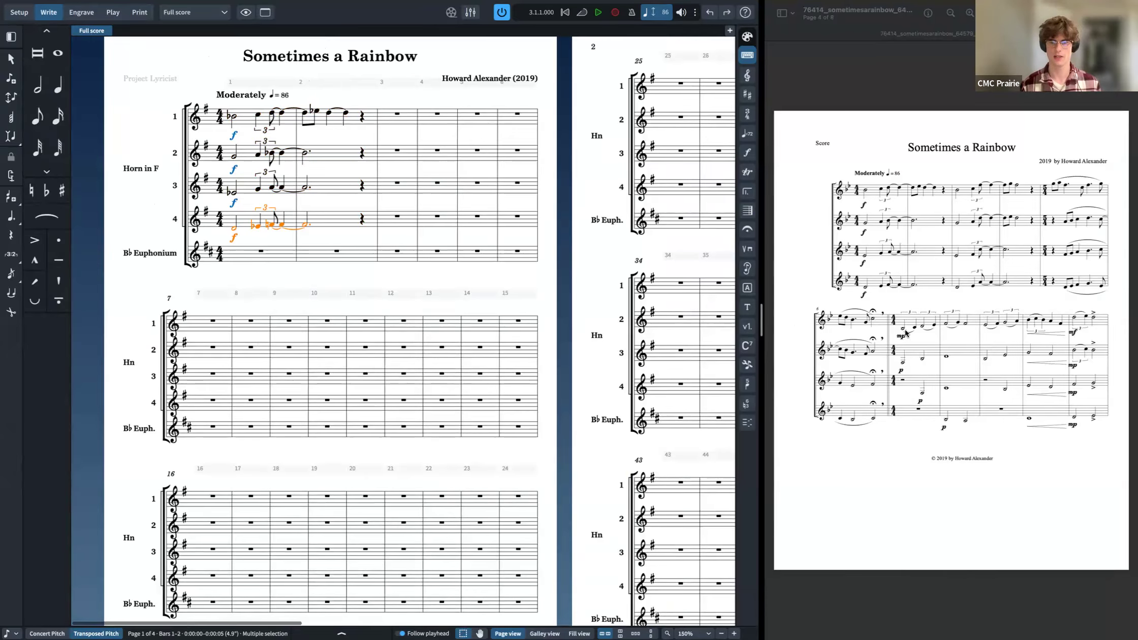
Step: Start note input at the beginning of Horn 1's bar 7 with a quarter-note duration, closing the tuplet popover unused
click(209, 320)
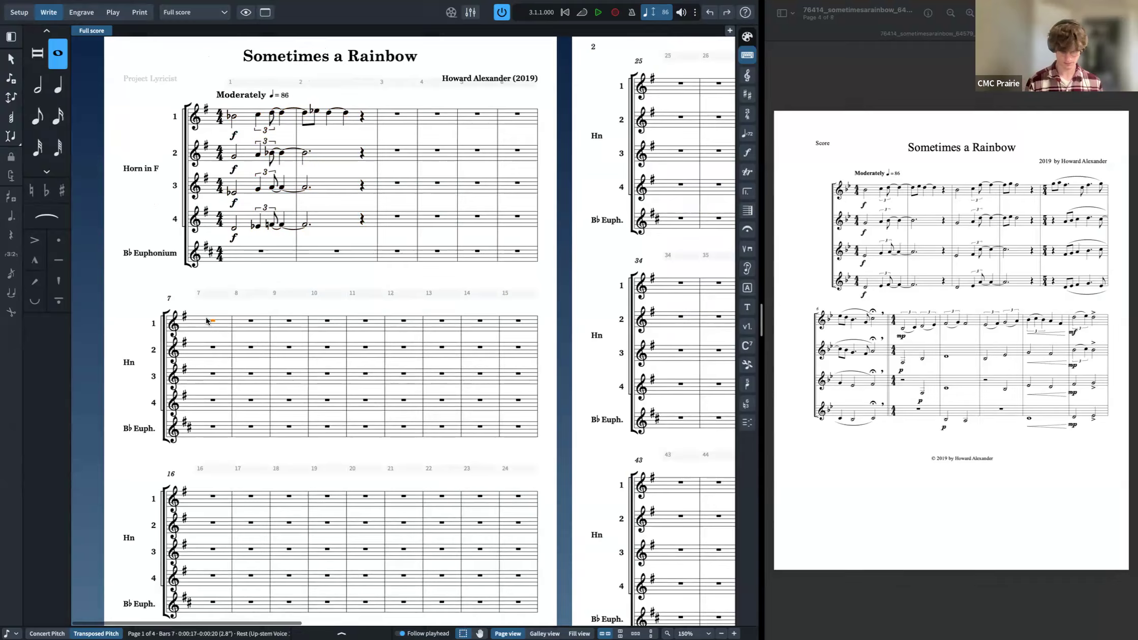
key(shift+n)
key(5)
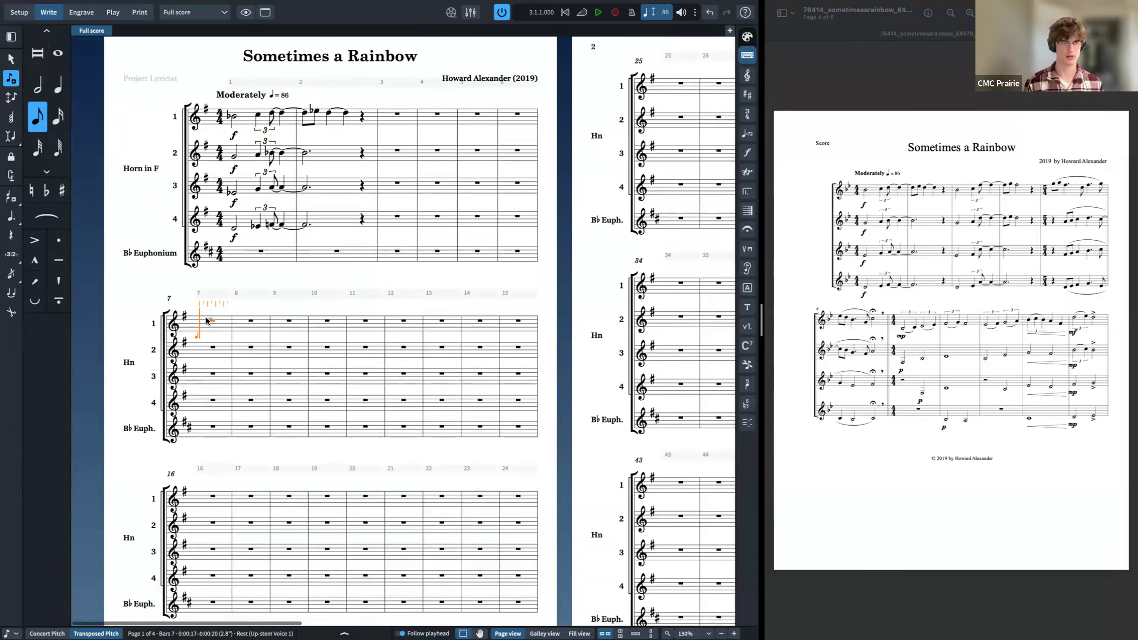
key(6)
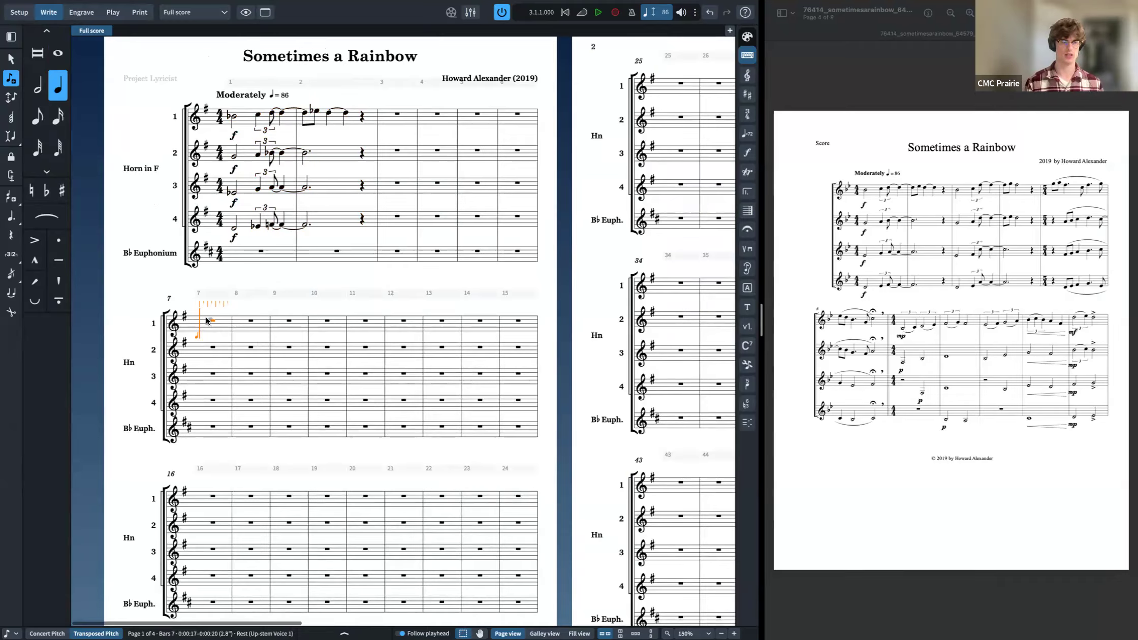
key(semicolon)
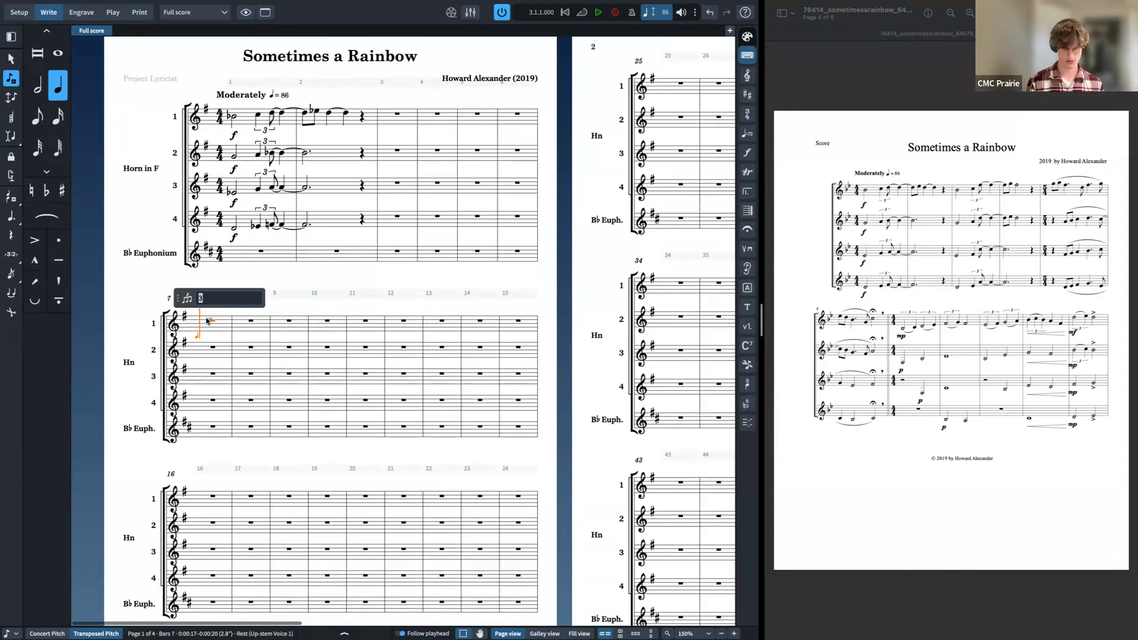
text(6)
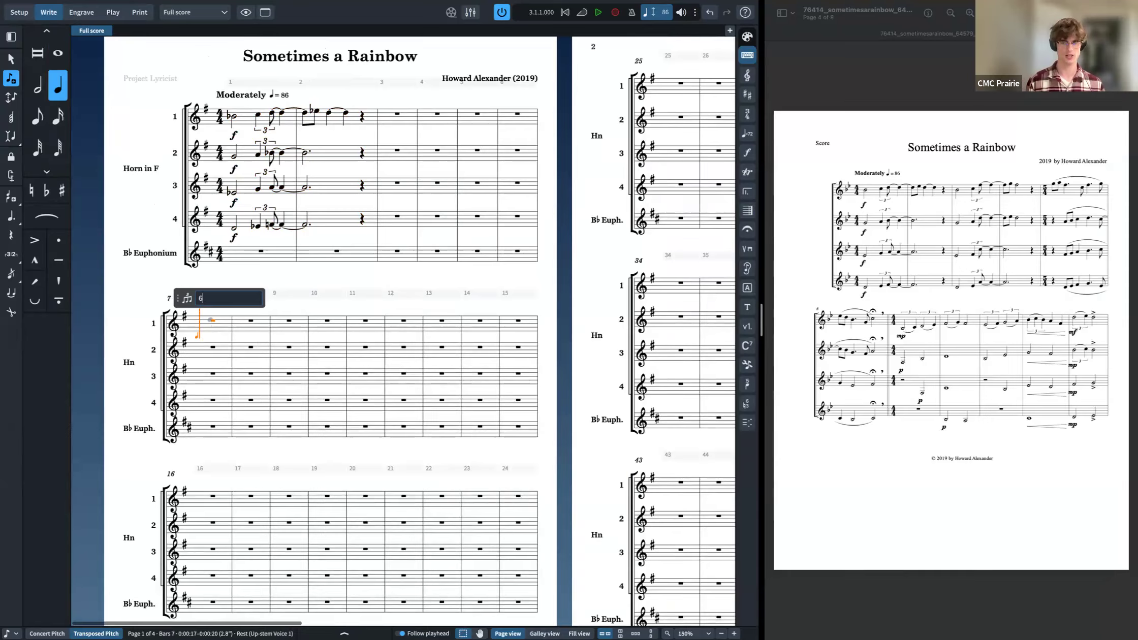
key(BackSpace)
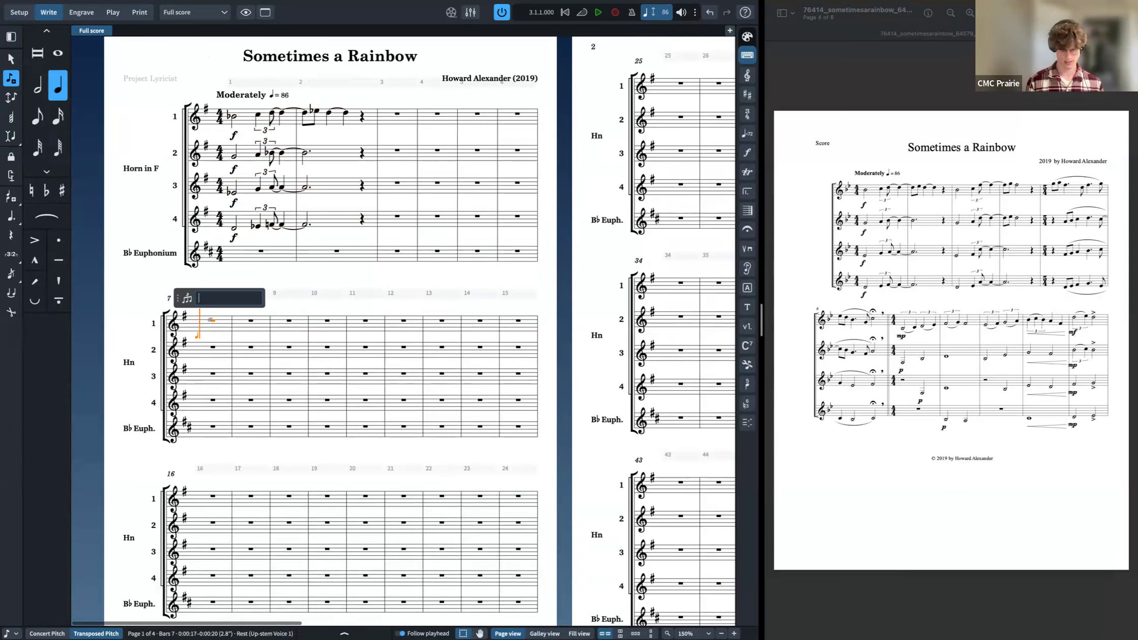
key(Escape)
Step: Open Preferences and examine the Note Input and Editing and Key Commands settings, then close the dialog
key(super+comma)
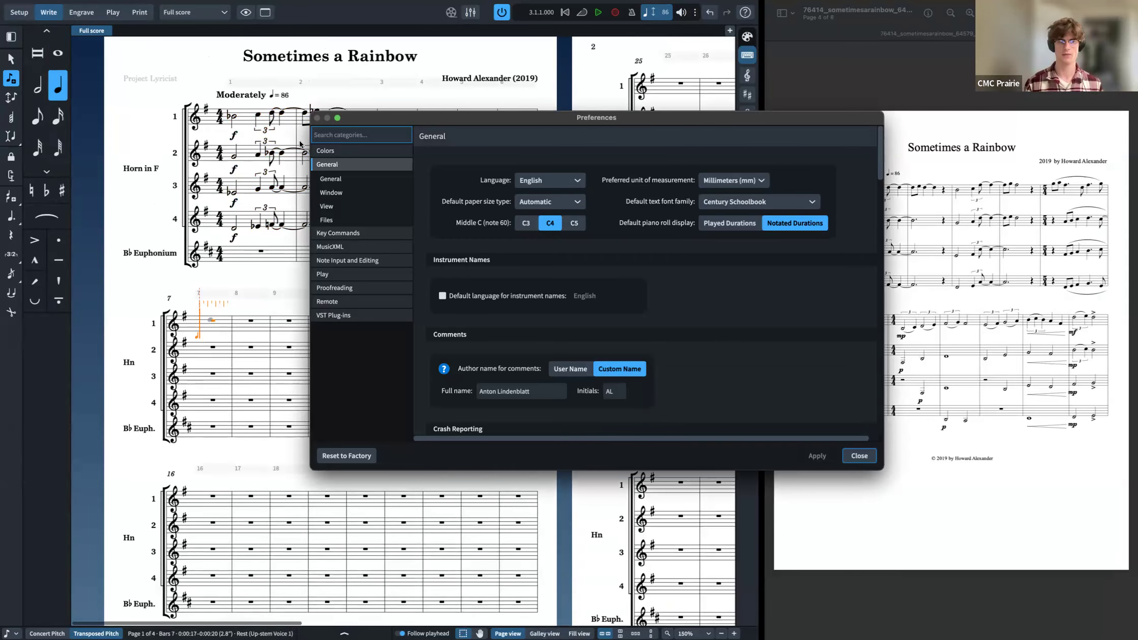
click(347, 260)
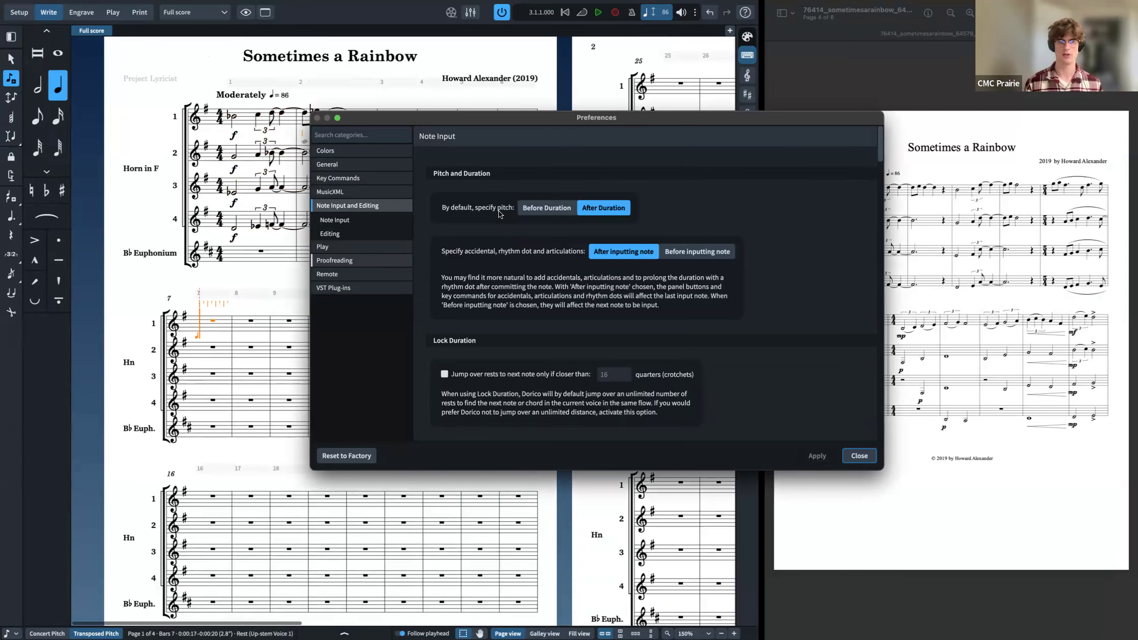
click(350, 179)
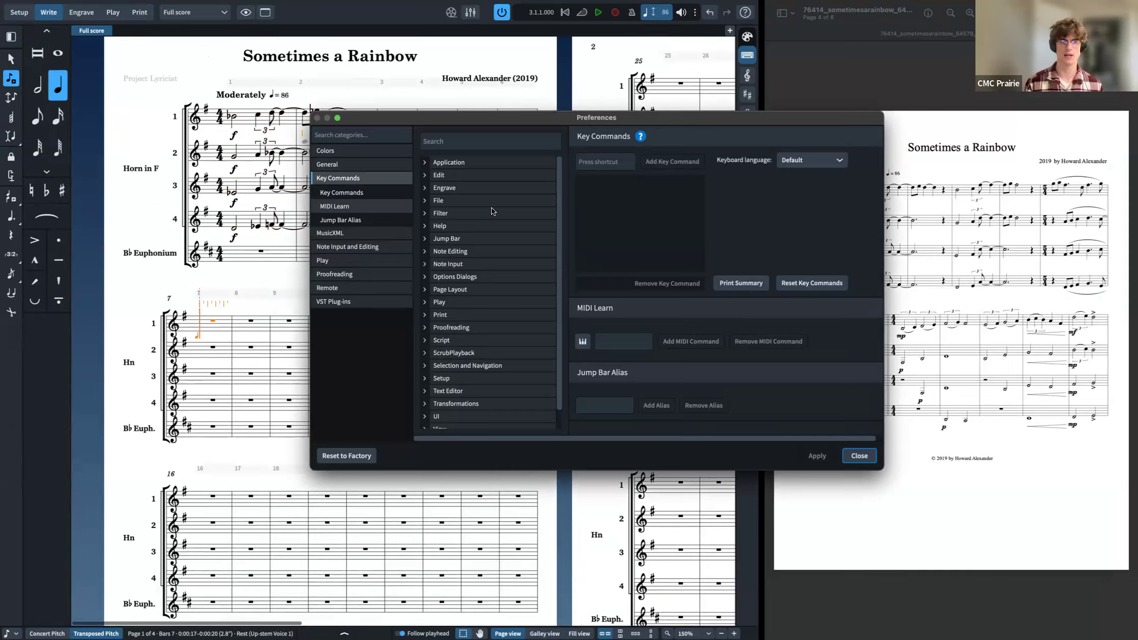
click(425, 201)
click(425, 201)
click(449, 142)
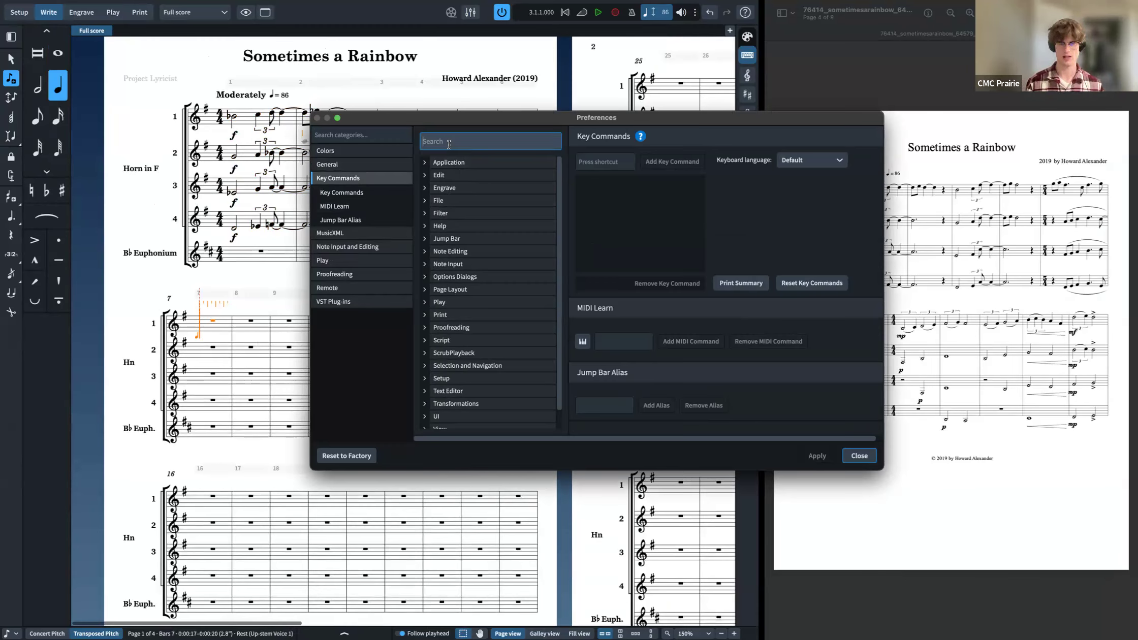
click(858, 455)
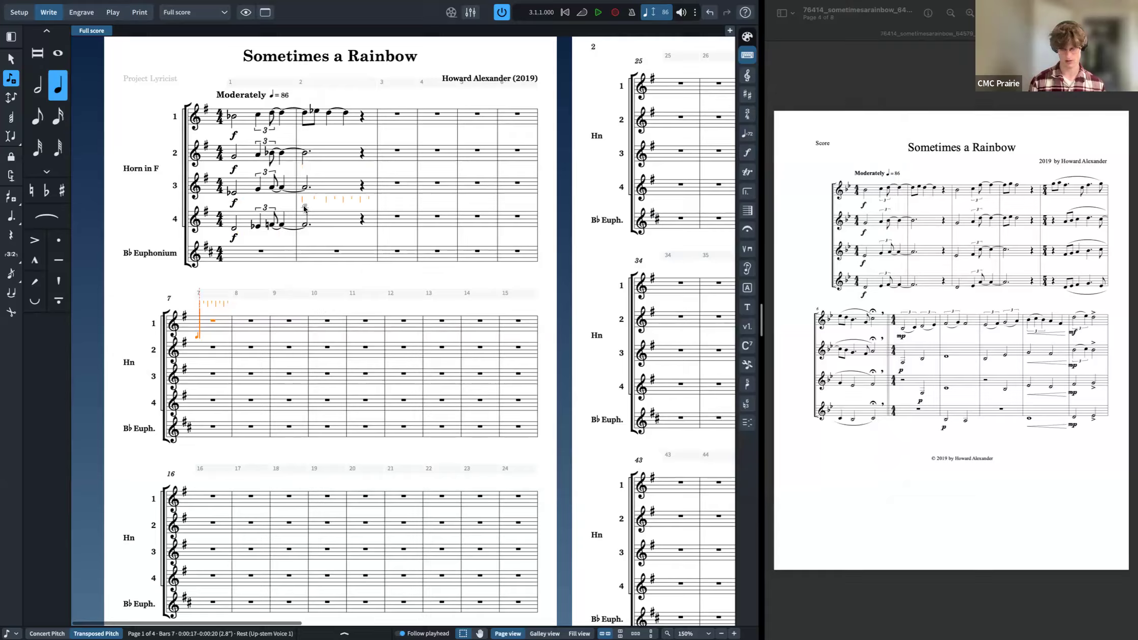
Step: Enter a 3:2 triplet of a half note and a quarter note at the start of Horn 1's bar 7
key(semicolon)
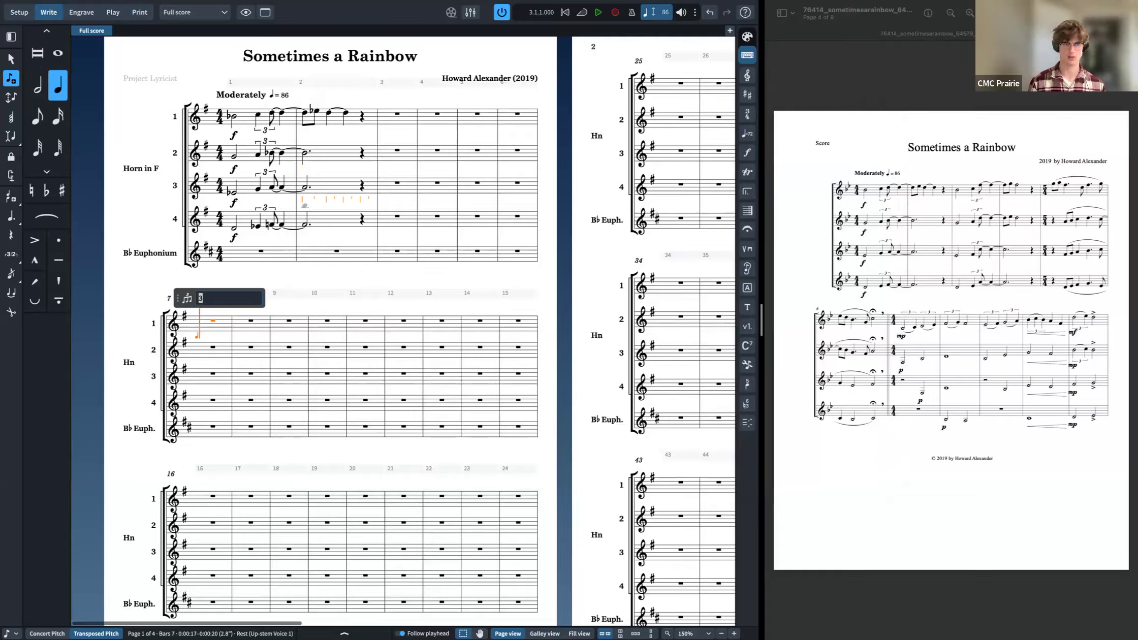
key(Return)
key(6)
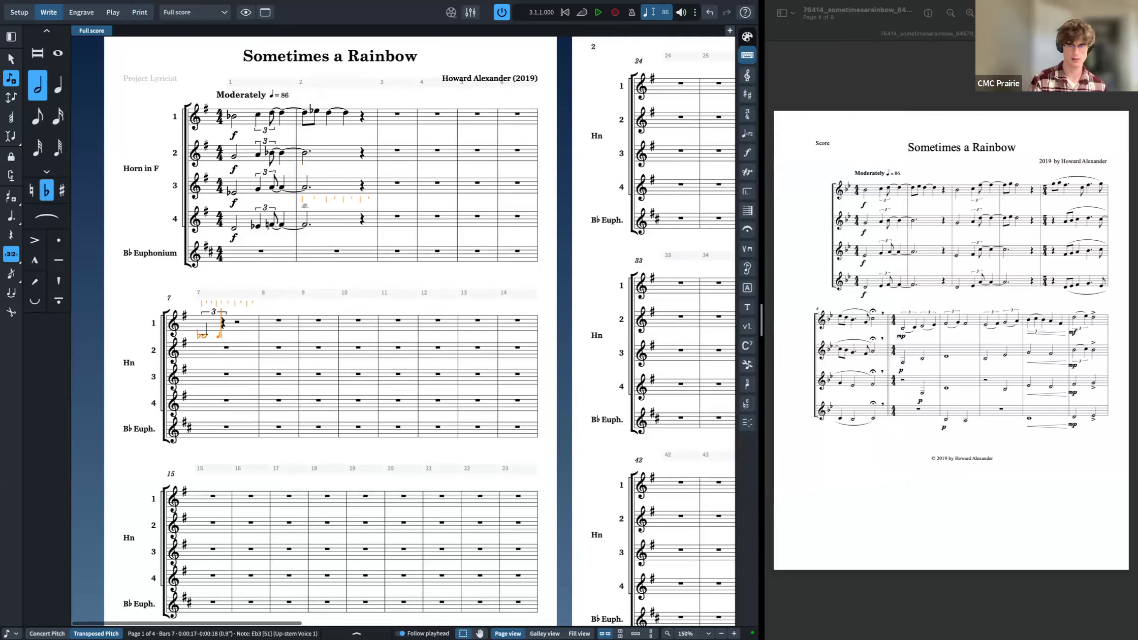
key(6)
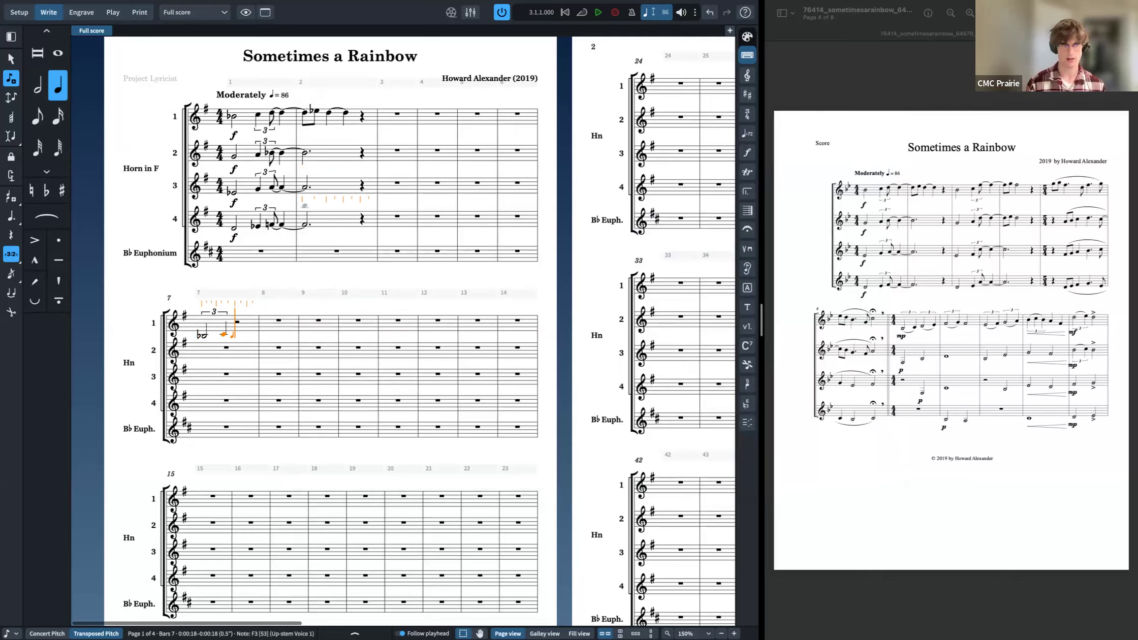
key(semicolon)
key(Escape)
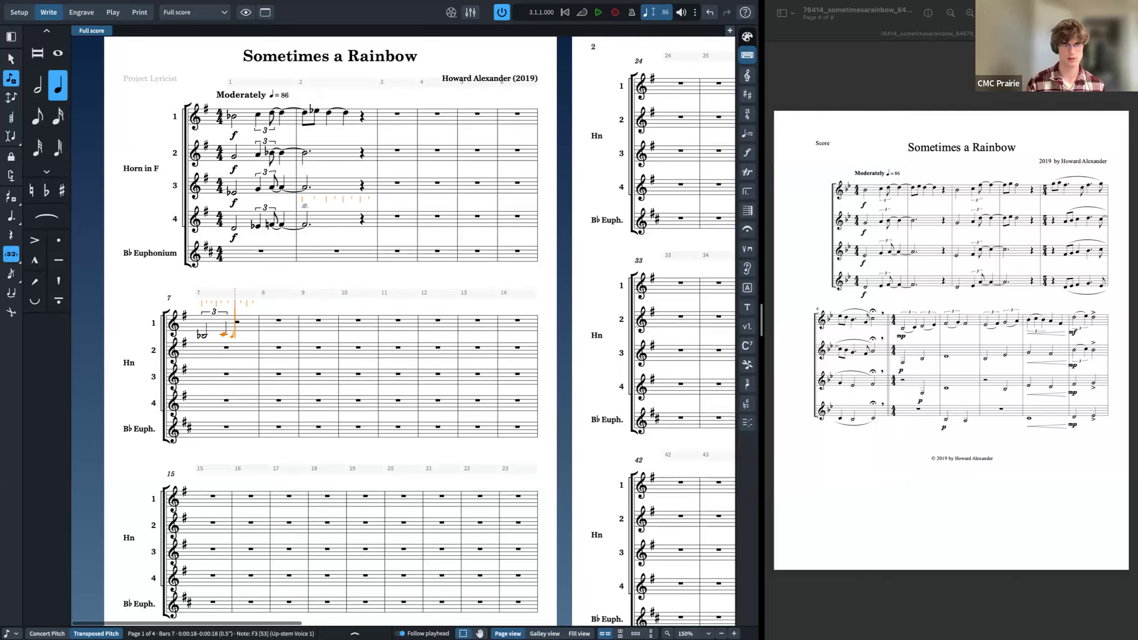
key(Escape)
key(semicolon)
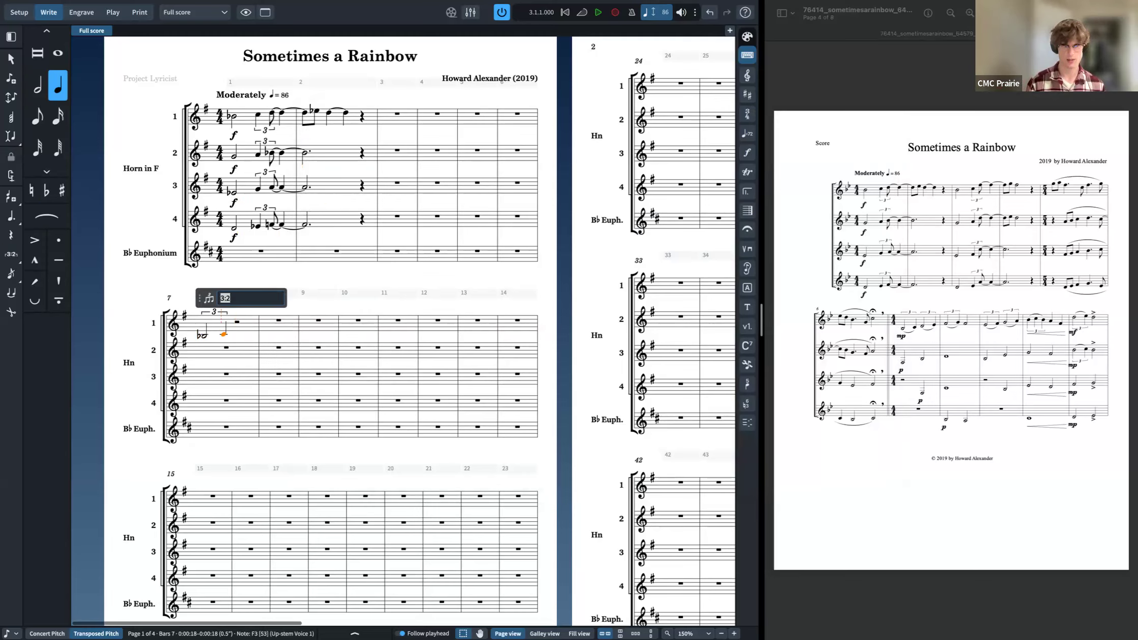
key(Escape)
key(Escape)
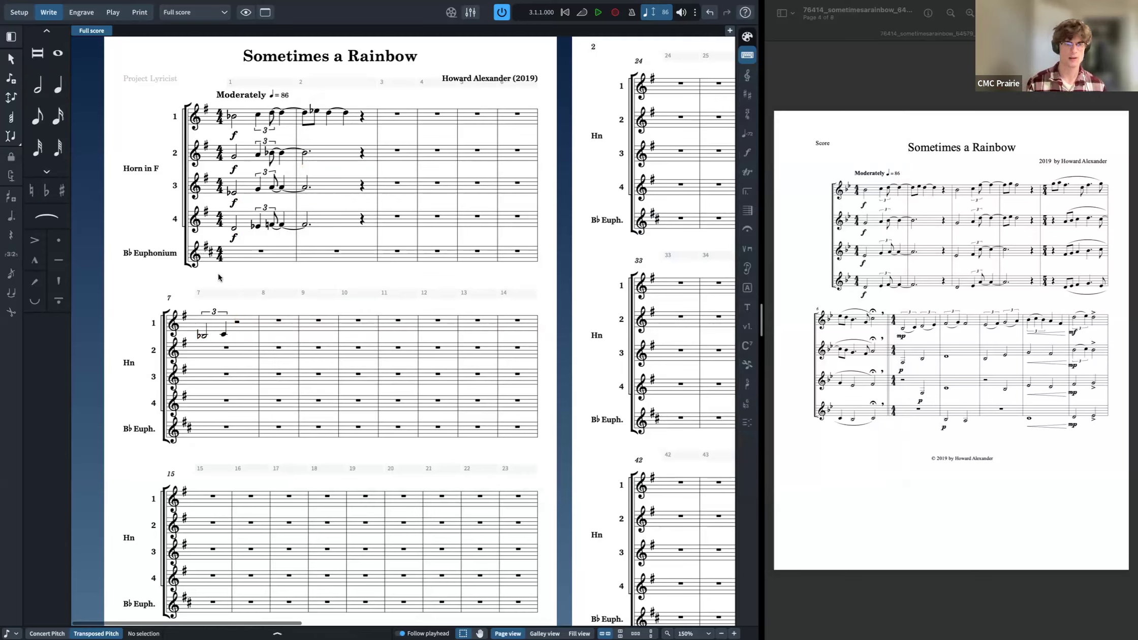
Step: Try to add further triplets after the first one in bar 7, undoing and deleting the attempts
scroll(235, 325, down, 1)
click(237, 324)
key(shift+n)
key(6)
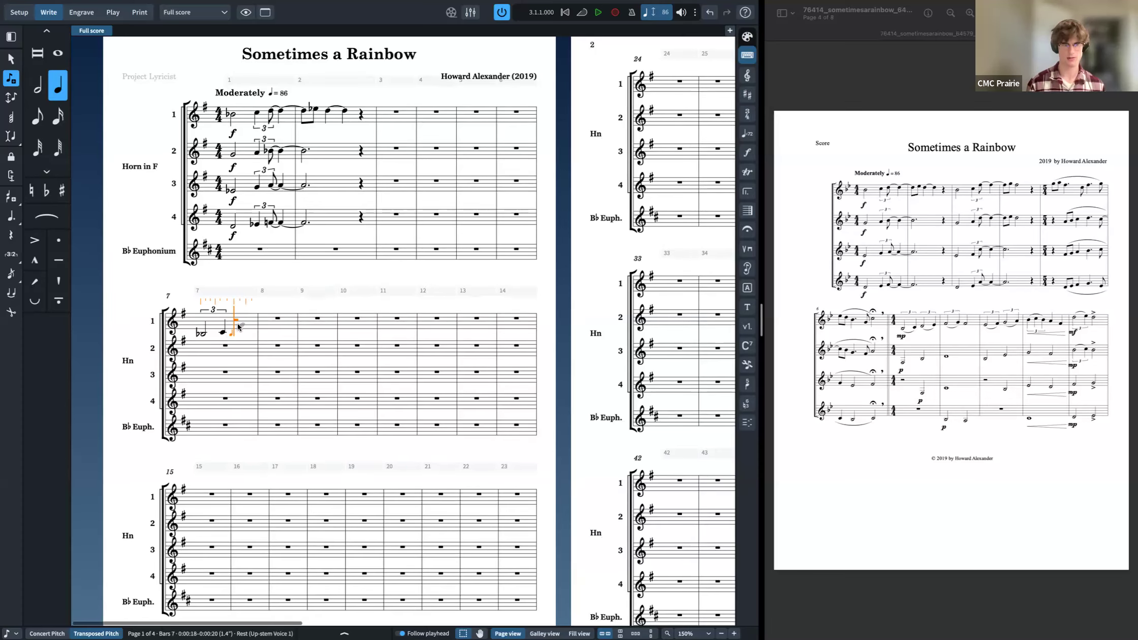
key(semicolon)
key(Return)
key(Right)
key(Right)
key(Right)
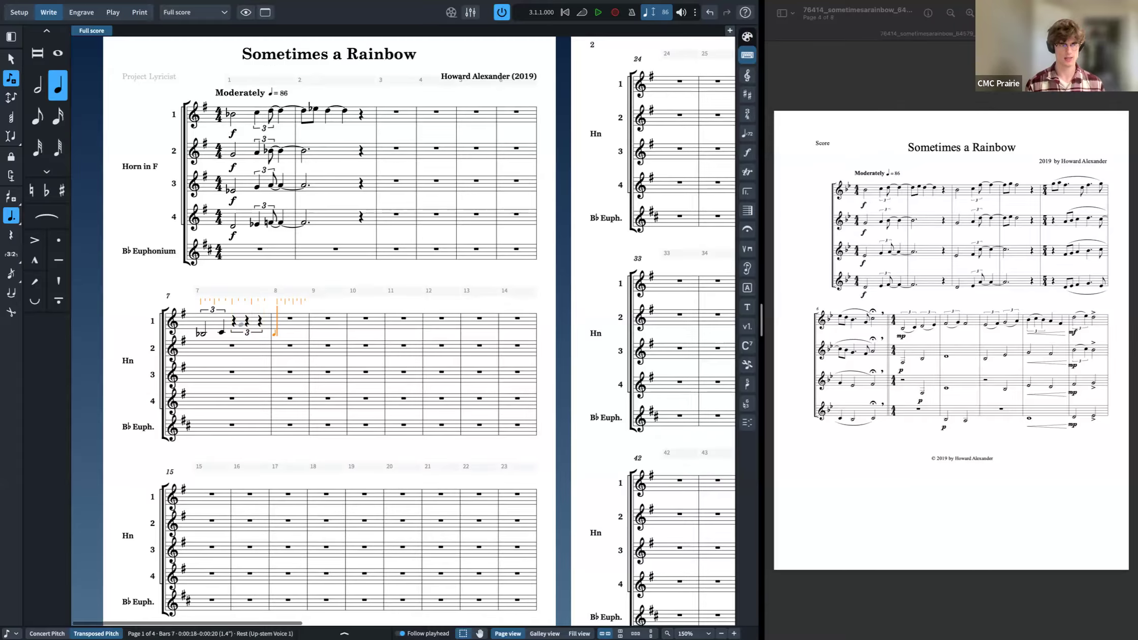
key(semicolon)
key(Return)
key(Right)
key(Right)
key(ctrl+z)
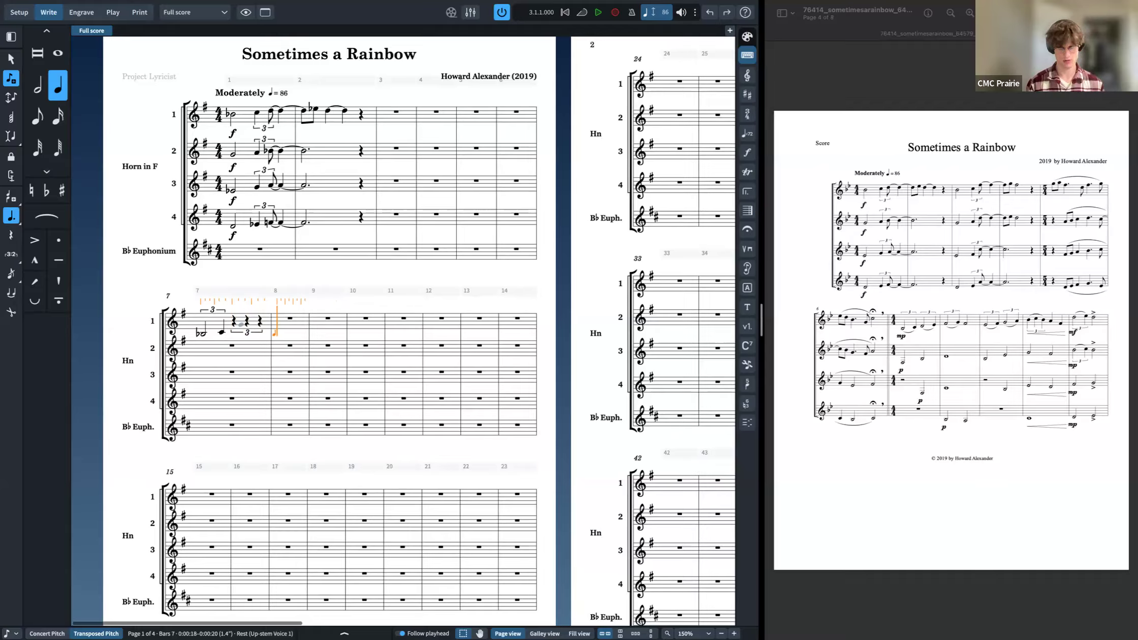
key(5)
key(semicolon)
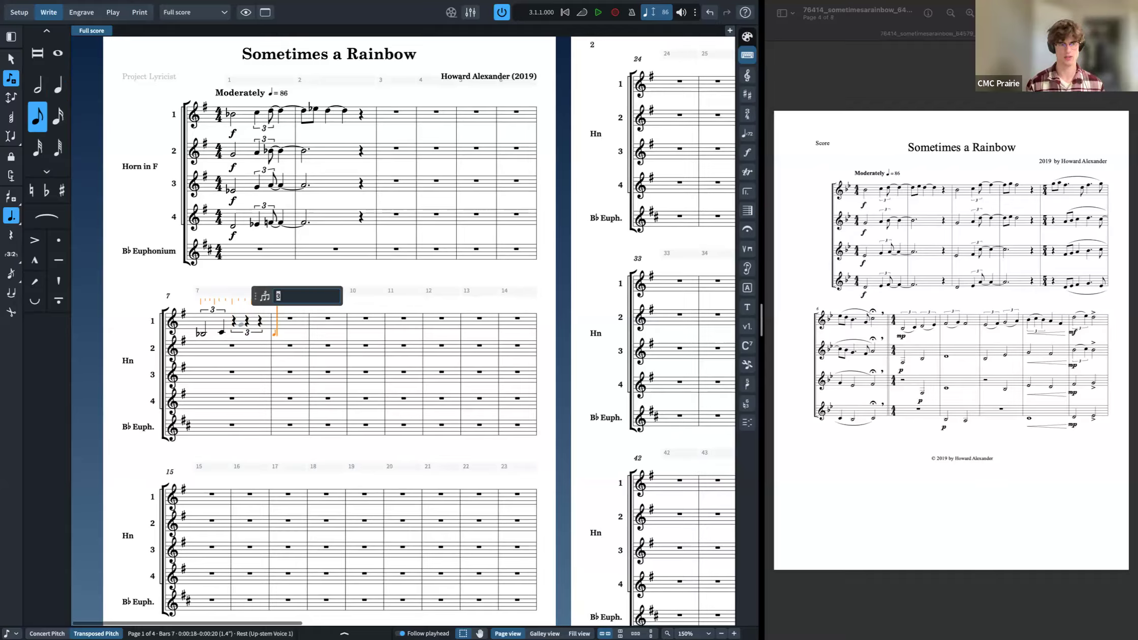
key(Return)
key(Right)
key(Right)
key(semicolon)
key(Return)
key(super+z)
key(Left)
key(Left)
key(BackSpace)
key(BackSpace)
key(BackSpace)
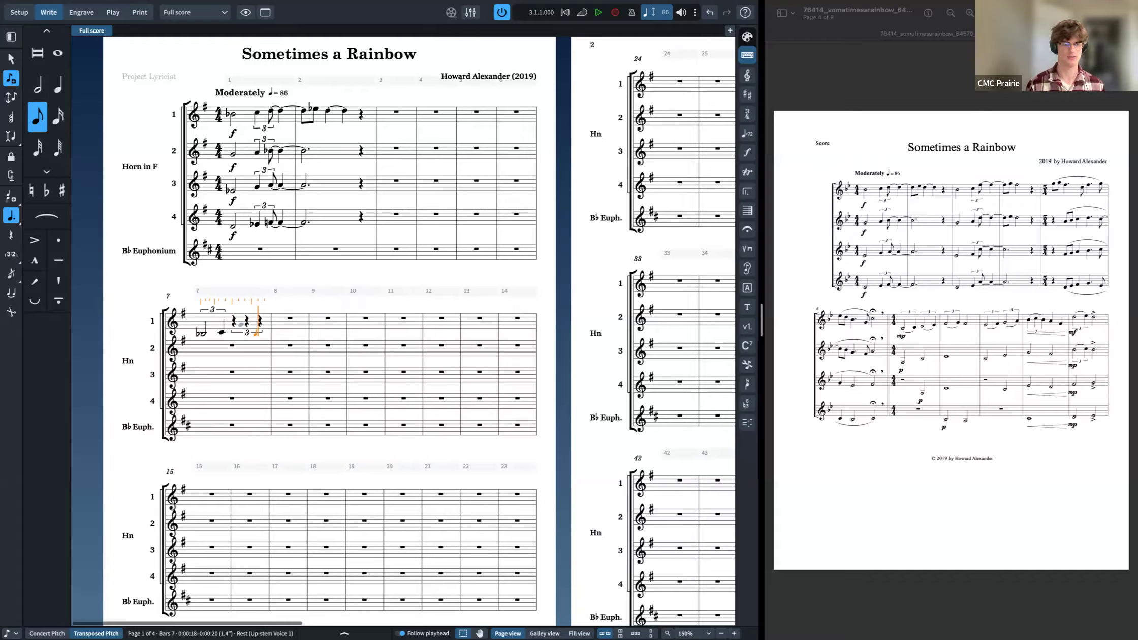
key(Left)
Step: Enter a second triplet in bar 7 with a G half note and an A-flat quarter note
key(7)
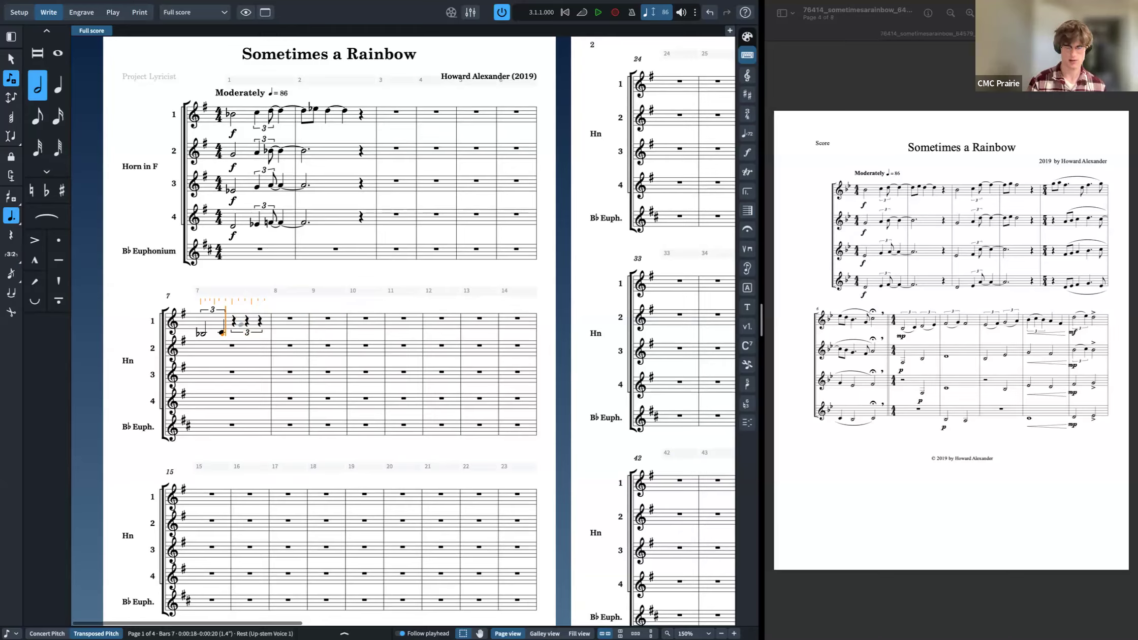
key(g)
key(BackSpace)
key(period)
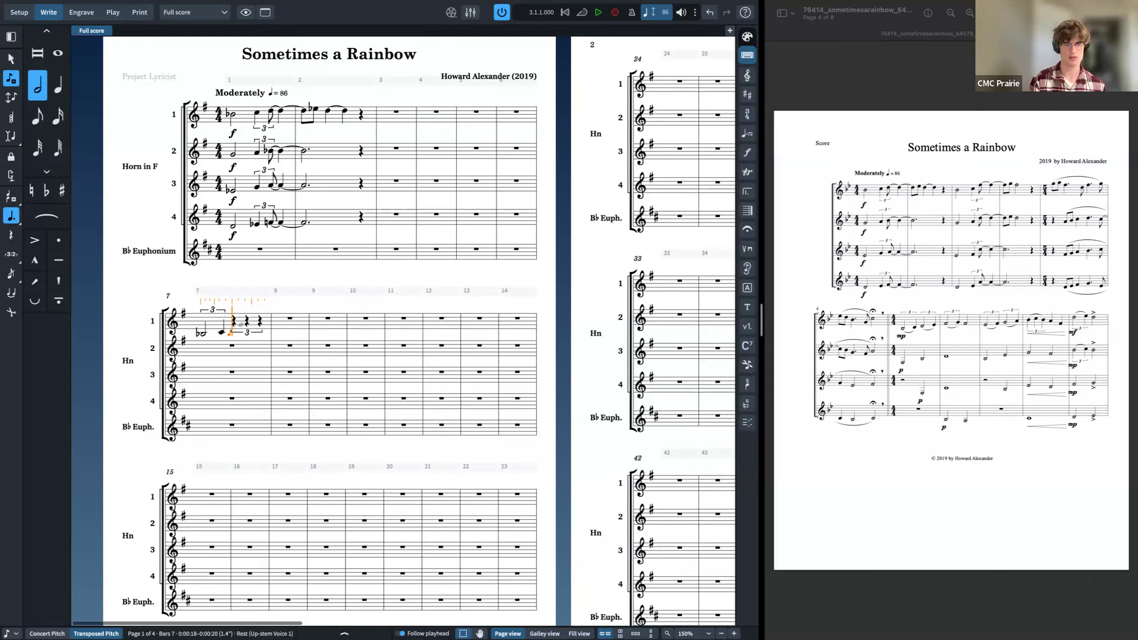
key(g)
key(6)
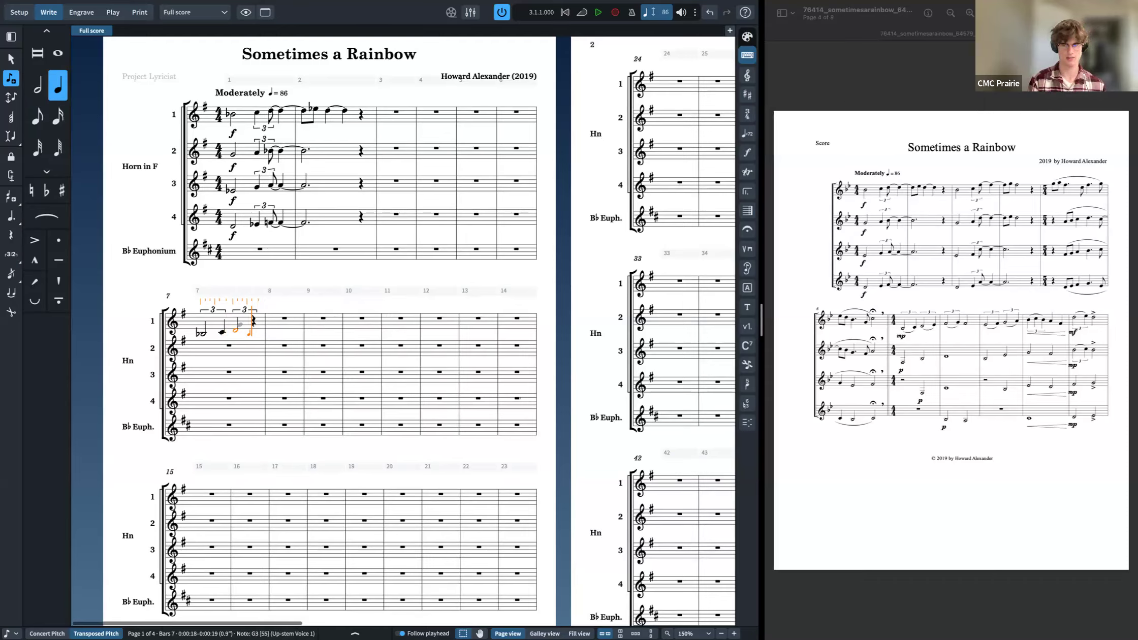
key(minus)
key(a)
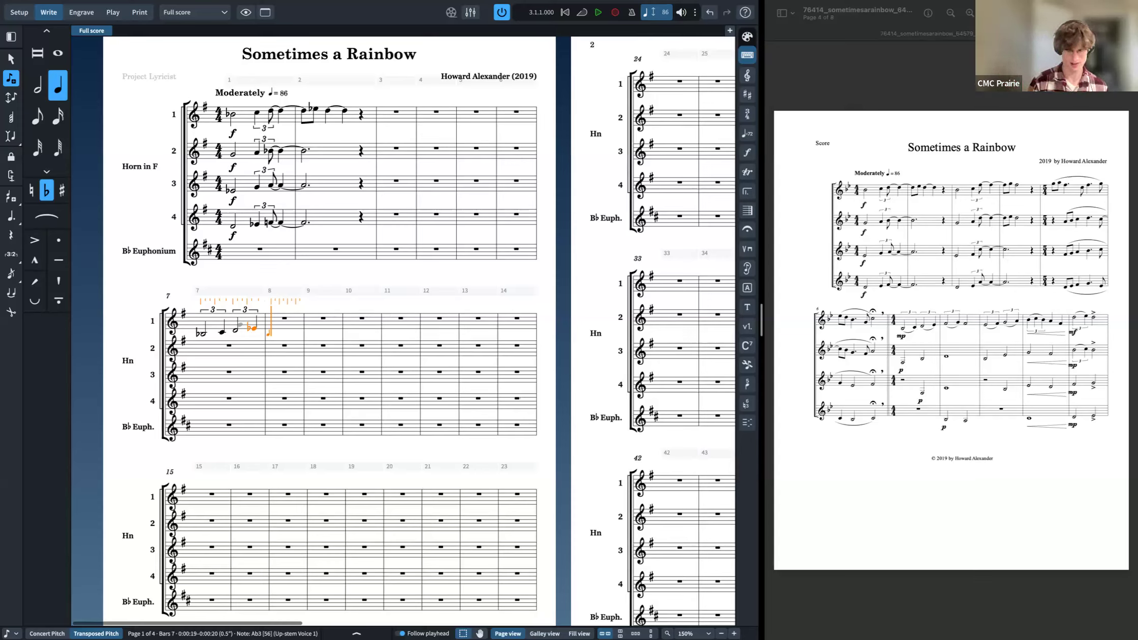
Step: Enter bar 8's triplets of half and quarter notes on F, C and B, correcting mistaken entries, and delete the leftover empty tuplet
key(6)
key(0)
key(f)
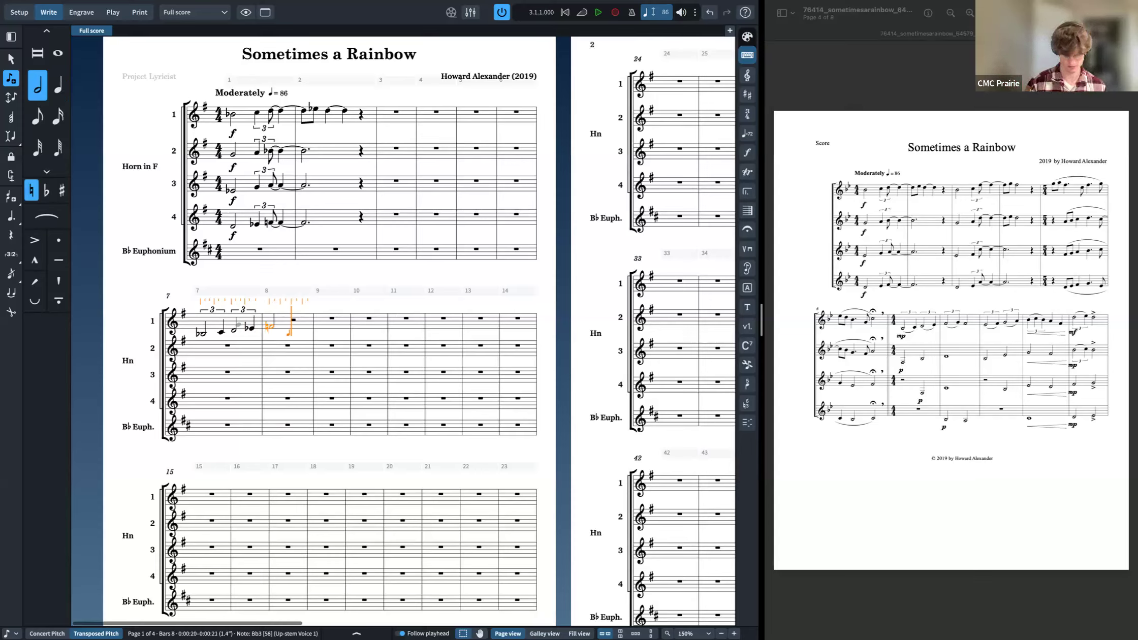
key(super+z)
key(semicolon)
text(3)
key(Return)
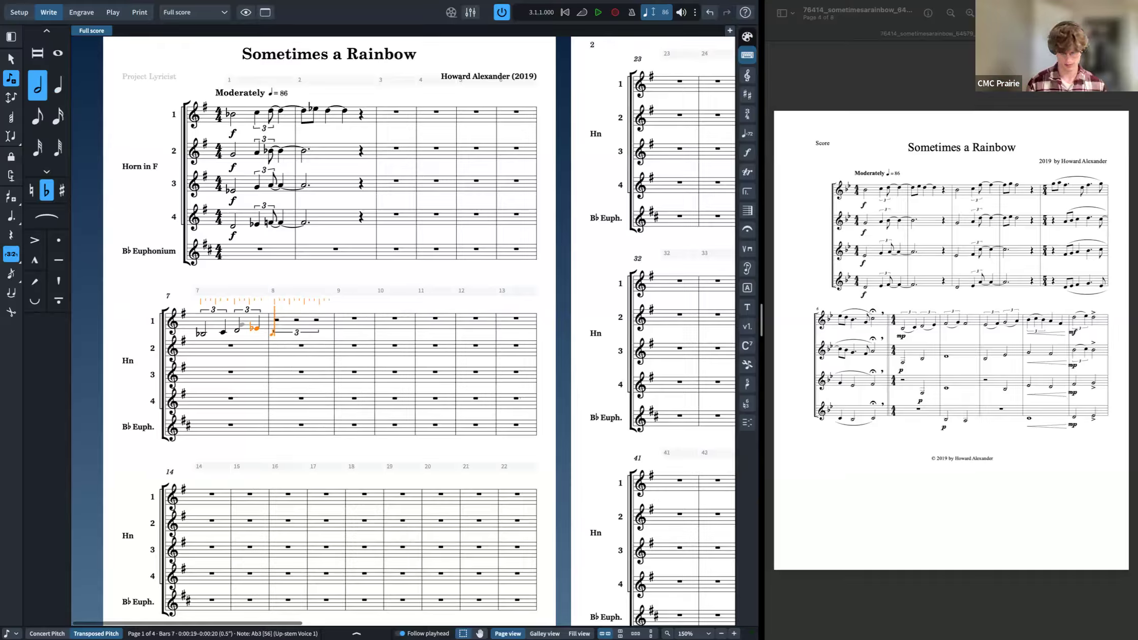
key(5)
key(semicolon)
text(3)
key(Return)
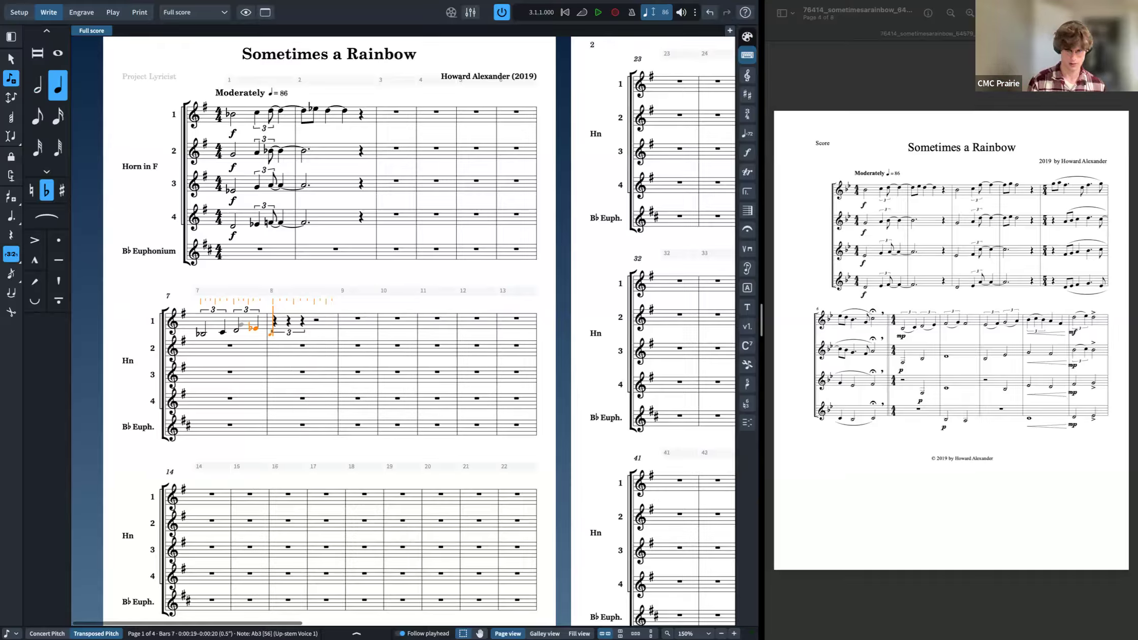
key(0)
key(f)
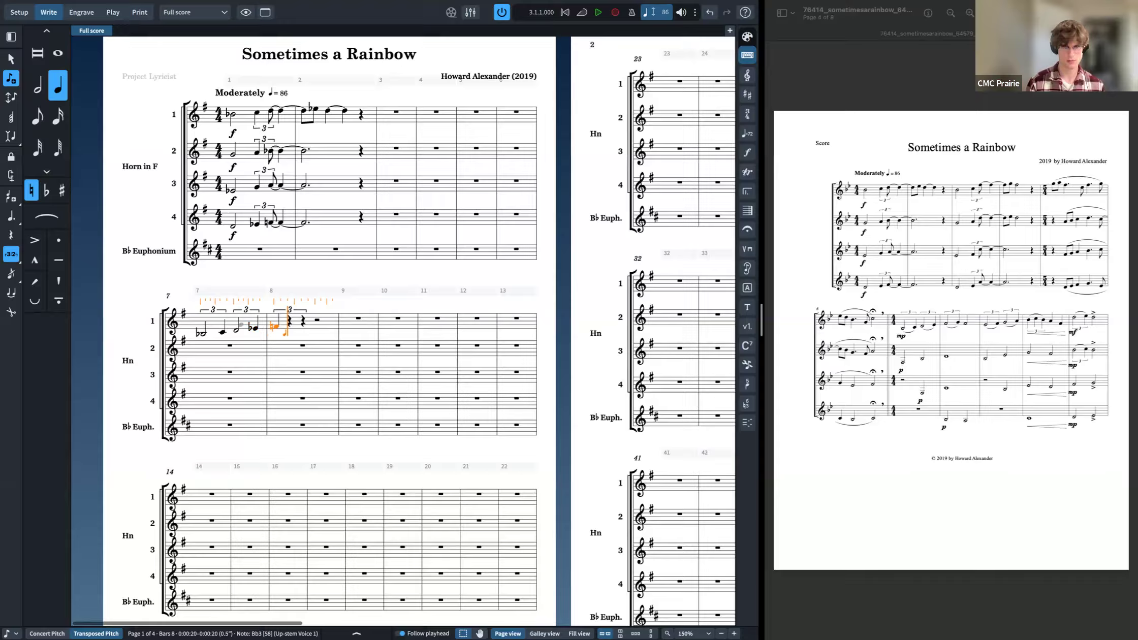
key(super+z)
key(7)
key(f)
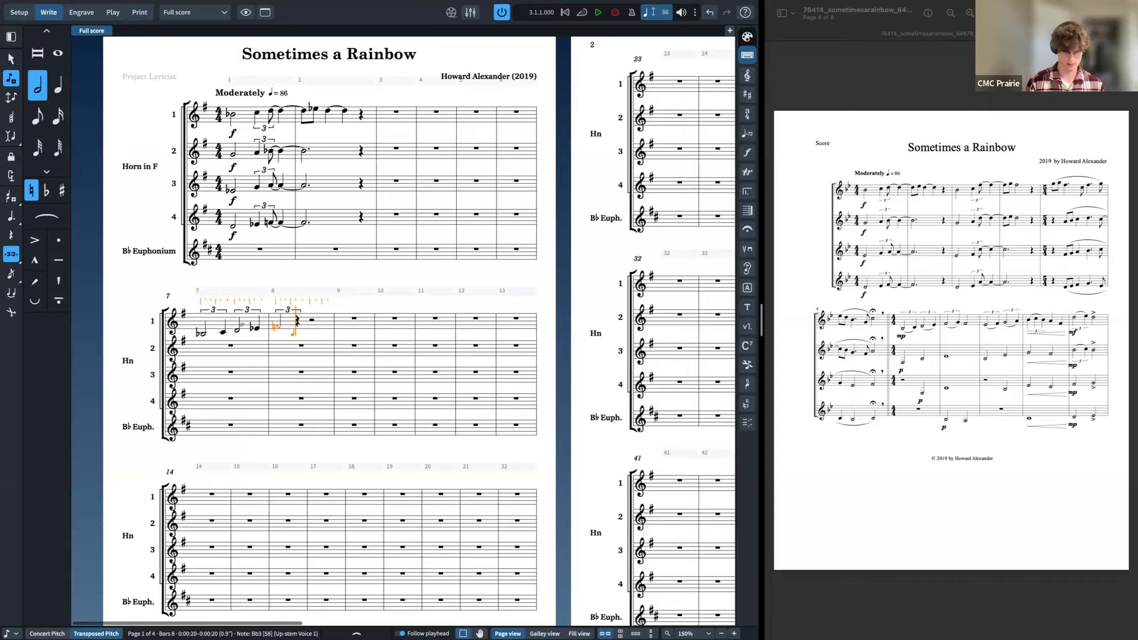
key(6)
key(c)
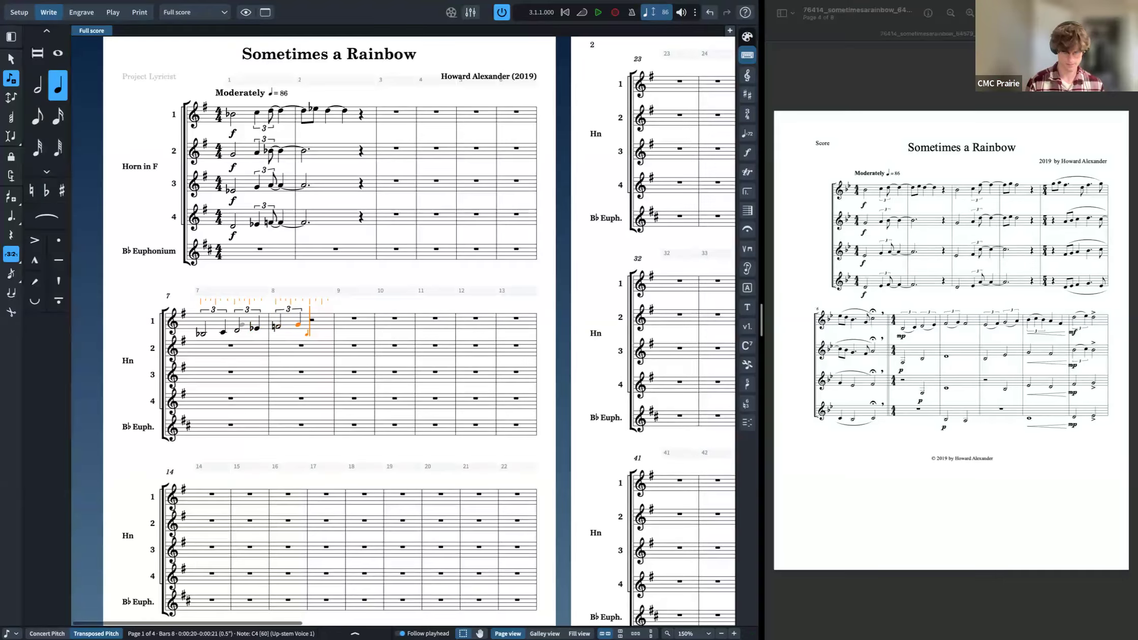
key(7)
key(b)
key(Escape)
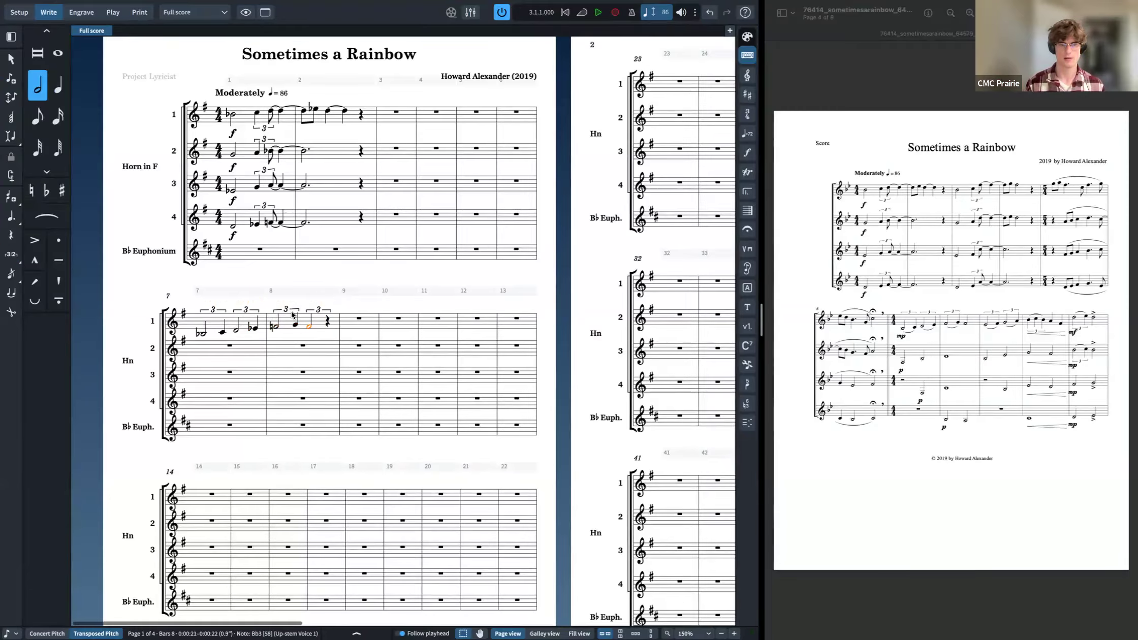
click(316, 310)
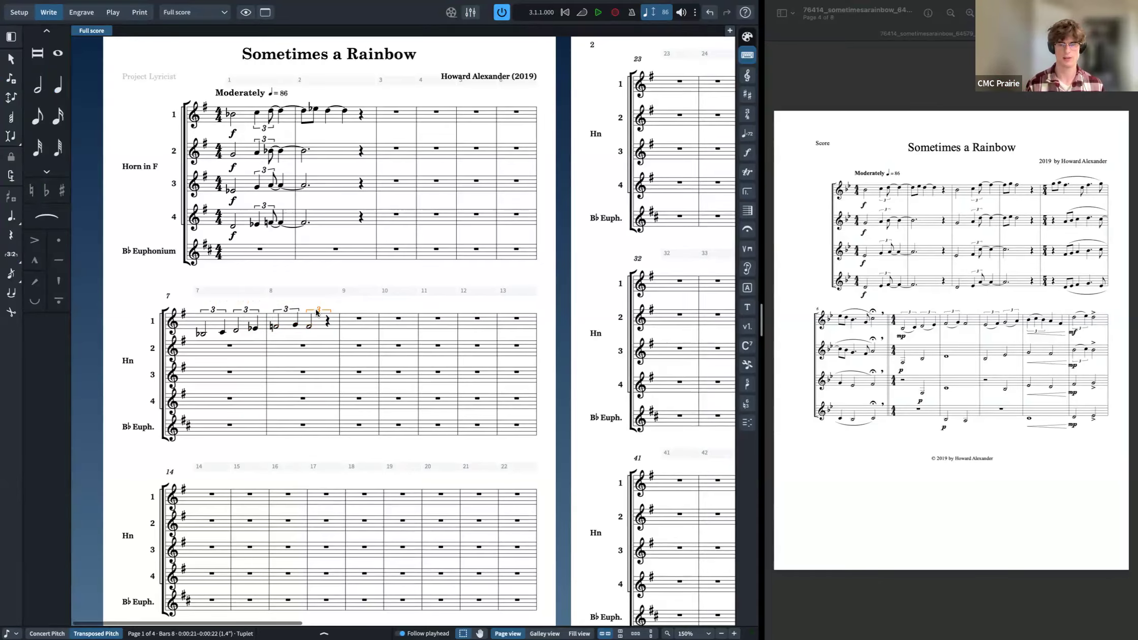
key(Delete)
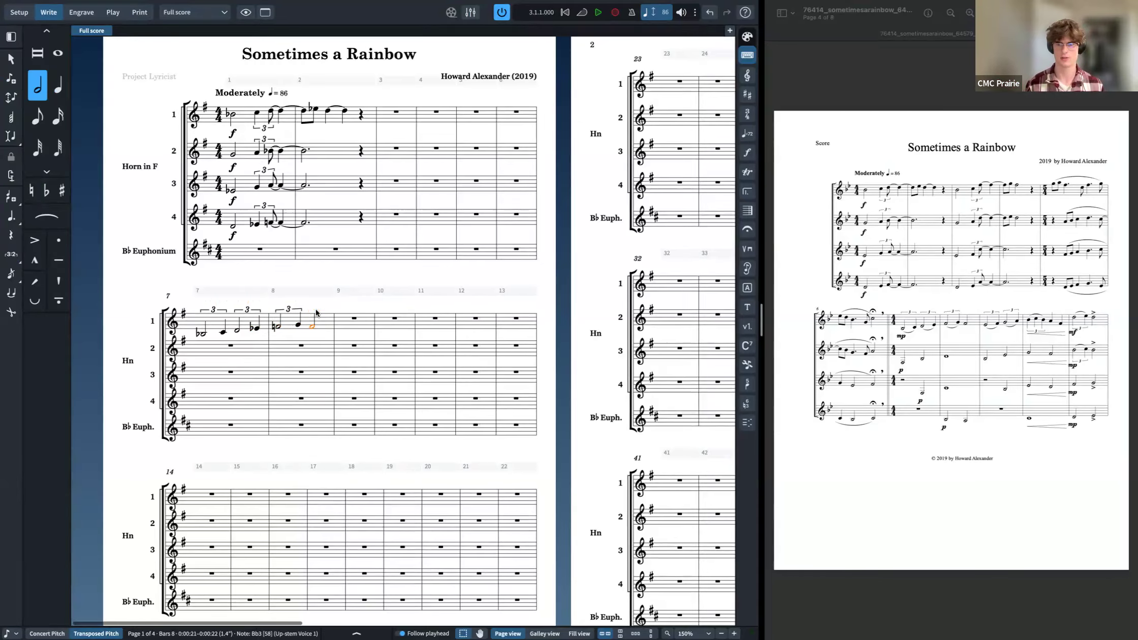
Step: Add a slur over the second triplet's notes in Horn 1's bar 7
click(214, 333)
click(237, 331)
click(274, 328)
key(s)
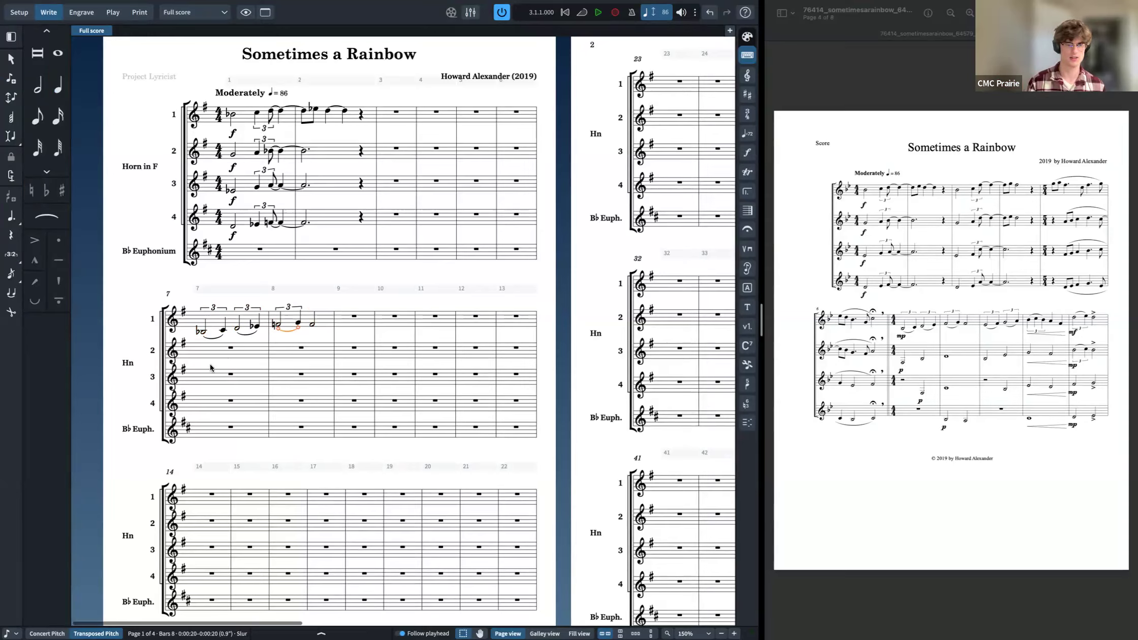
Step: Enter Horn 2's bars 7–8 as half notes F and E-flat followed by a whole-note G
click(220, 355)
key(shift+n)
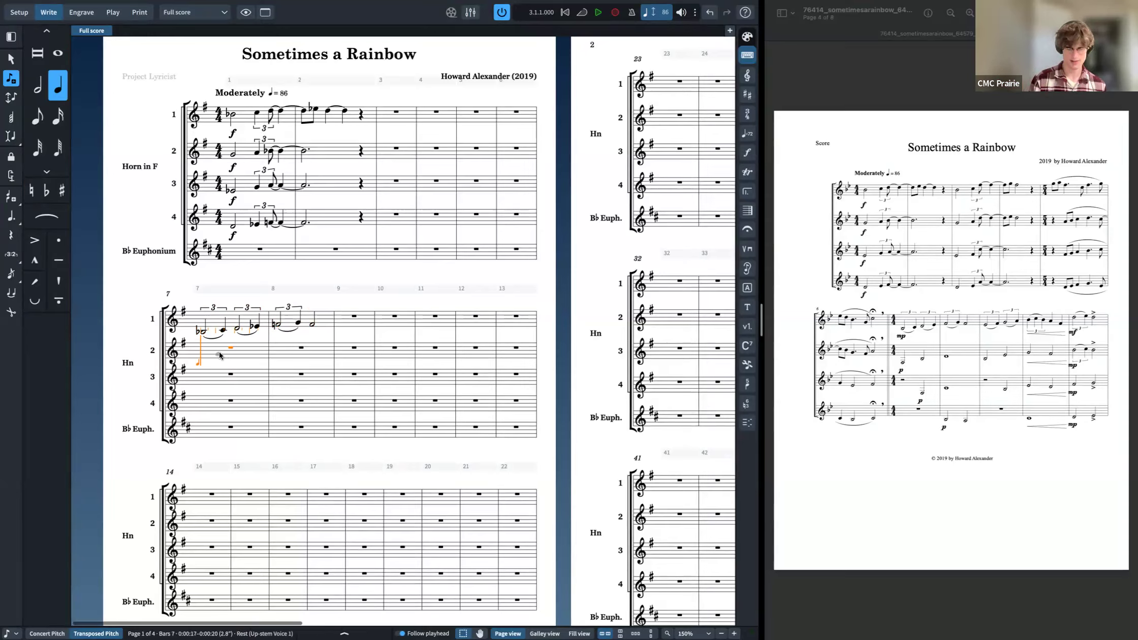
key(6)
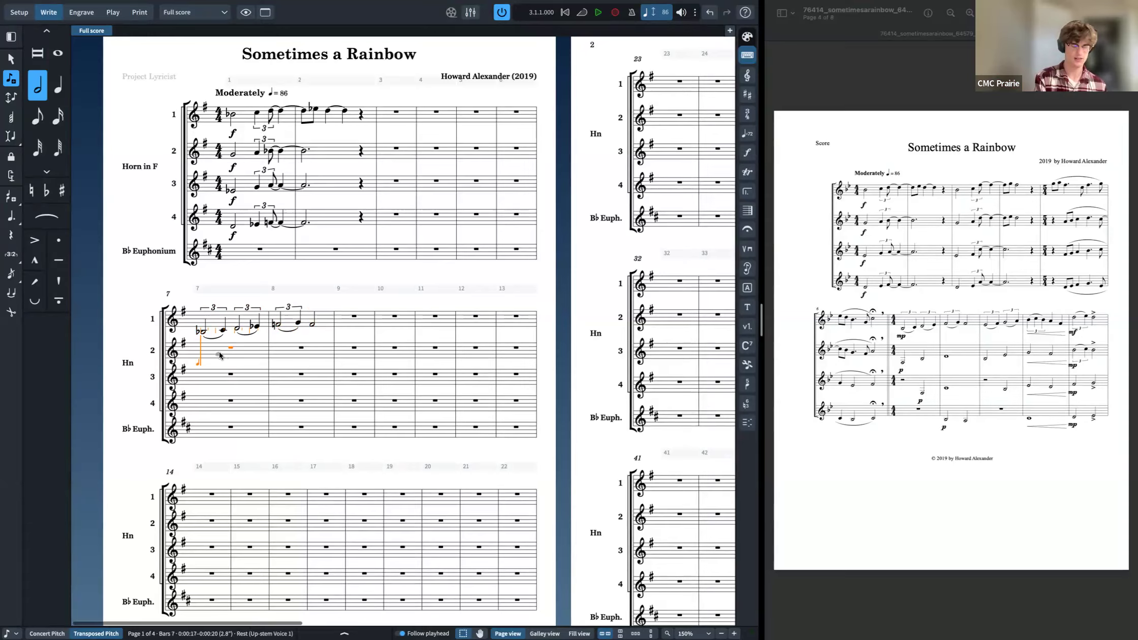
key(0)
key(f)
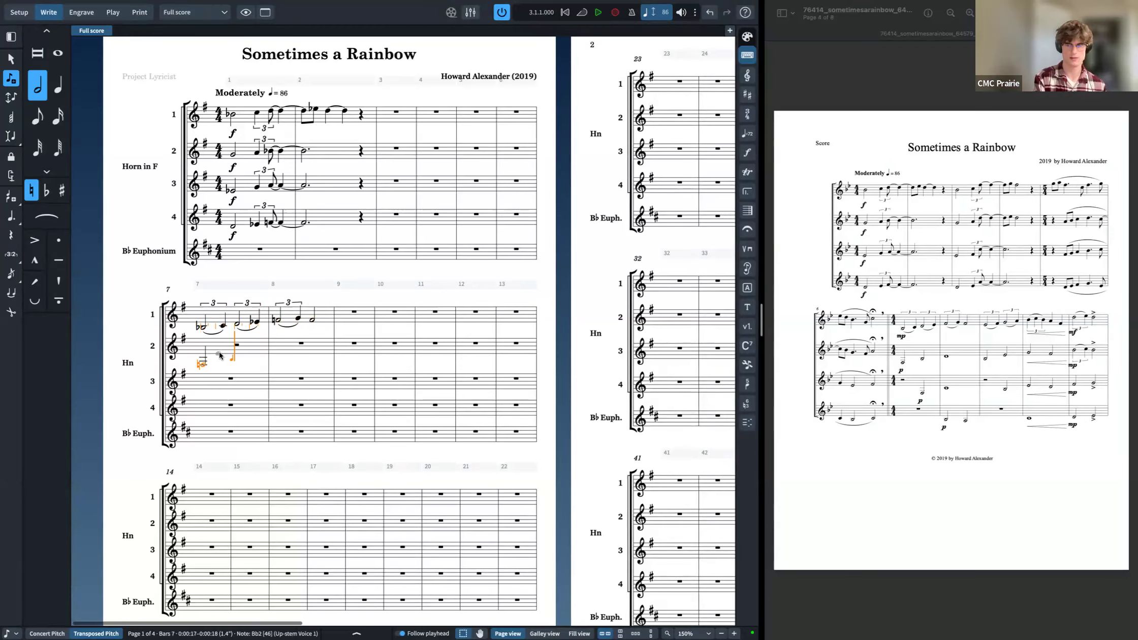
key(minus)
key(e)
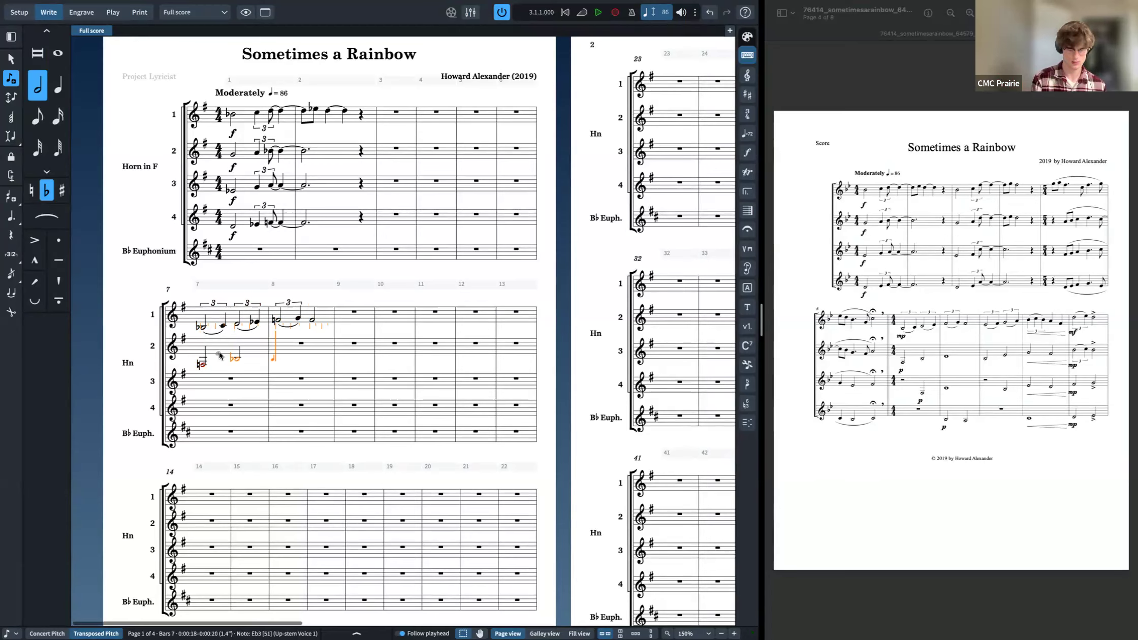
key(7)
key(g)
key(Escape)
Step: Add an E-flat major key signature at the start of the score
click(234, 228)
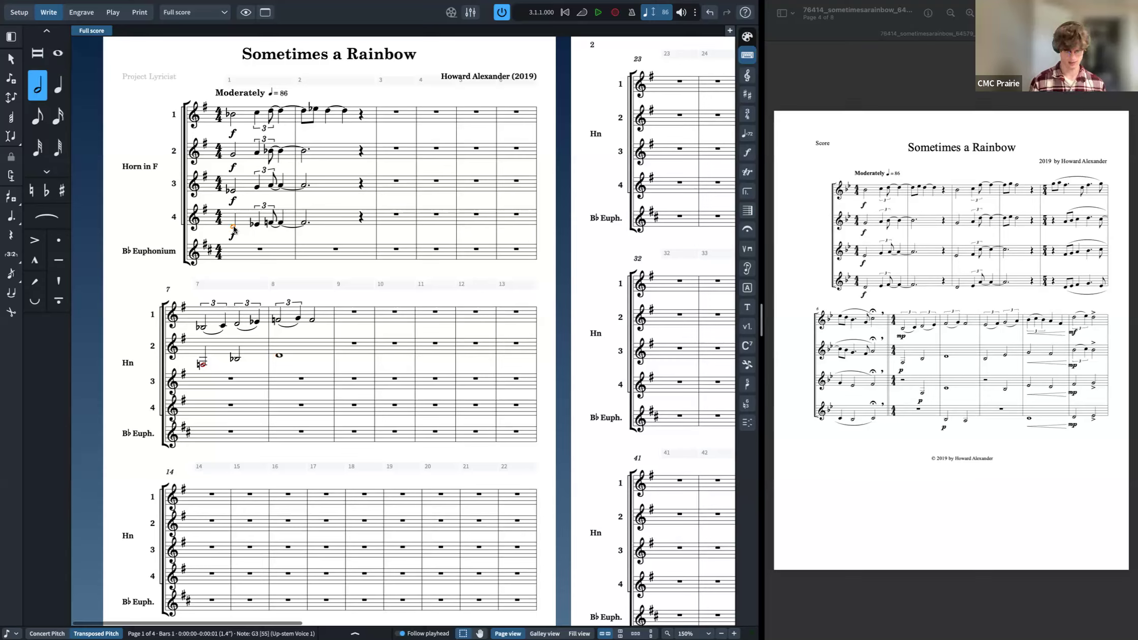
key(shift+k)
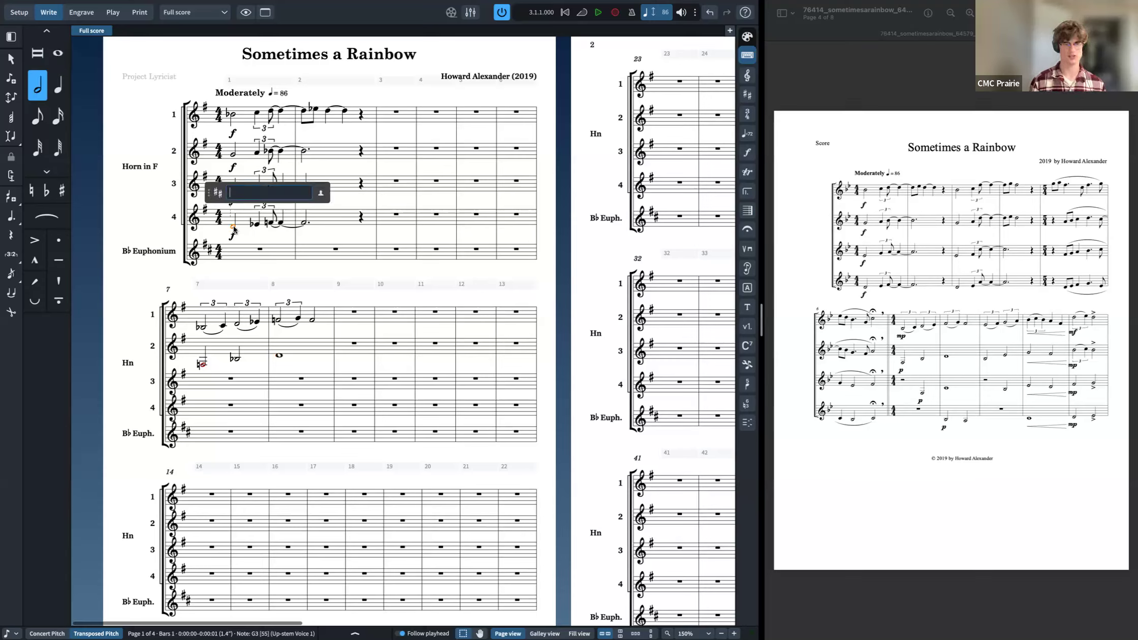
text(B)
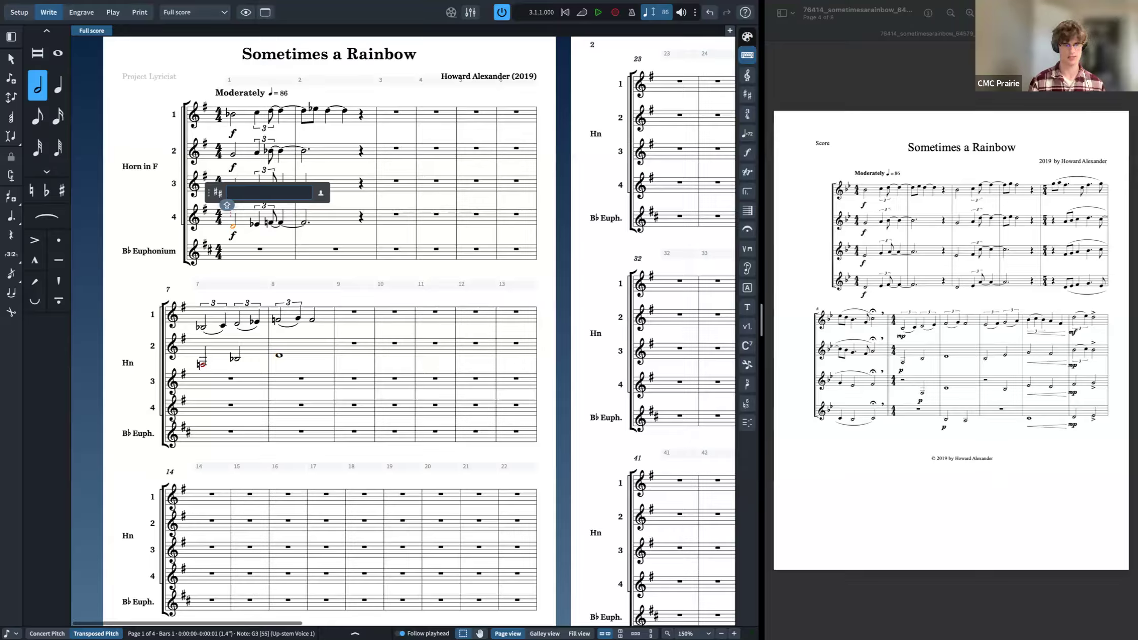
scroll(227, 205, right, 2)
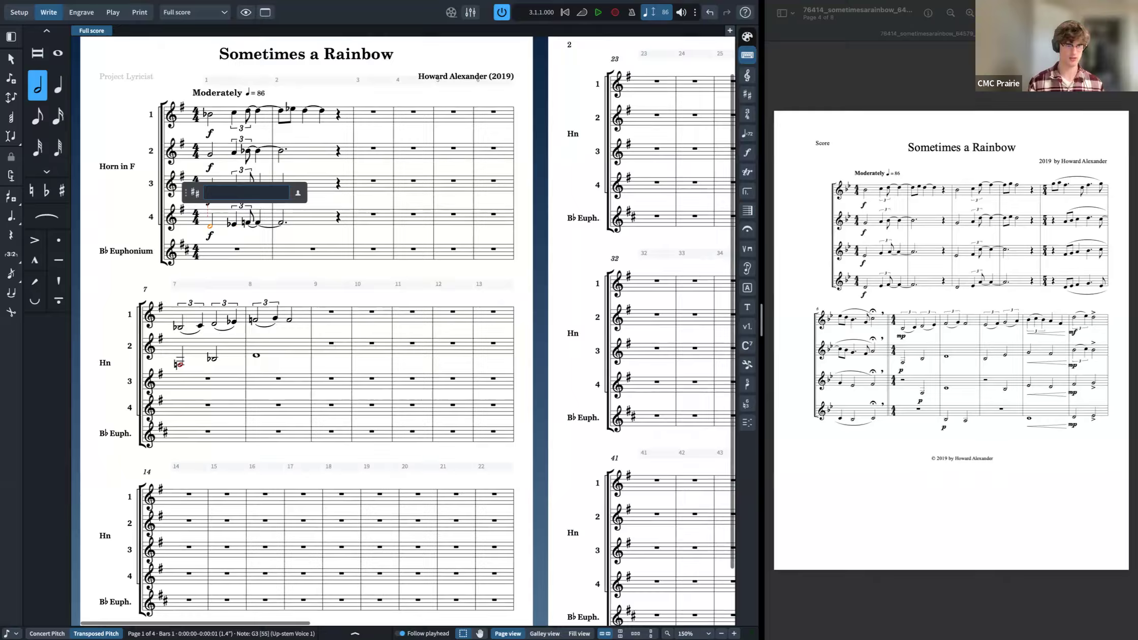
scroll(227, 205, up, 1)
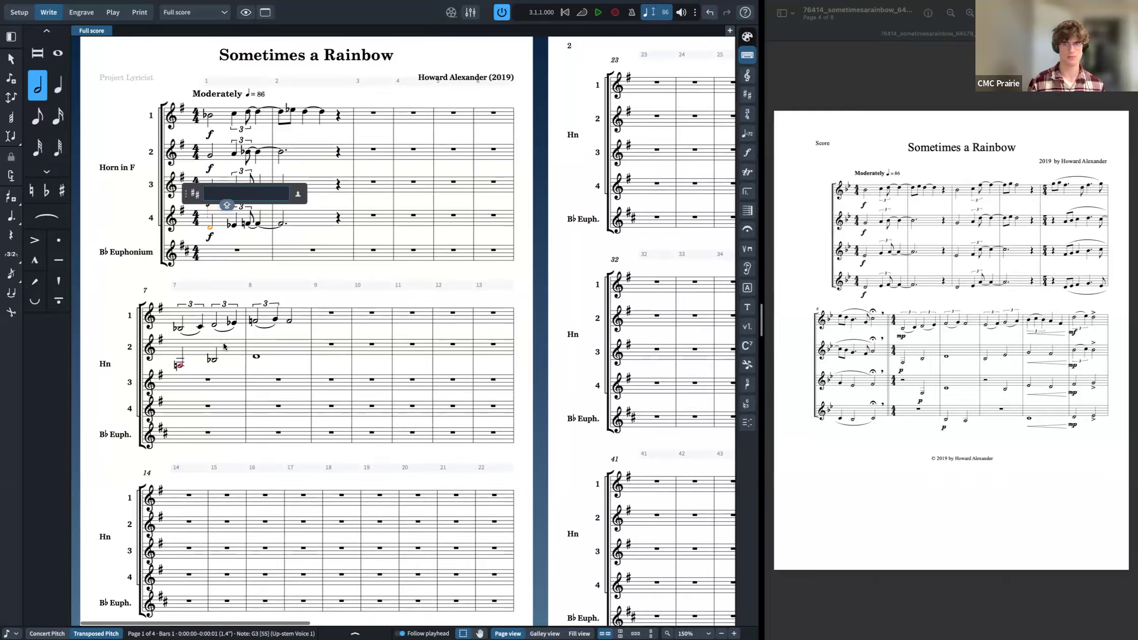
text(Eb)
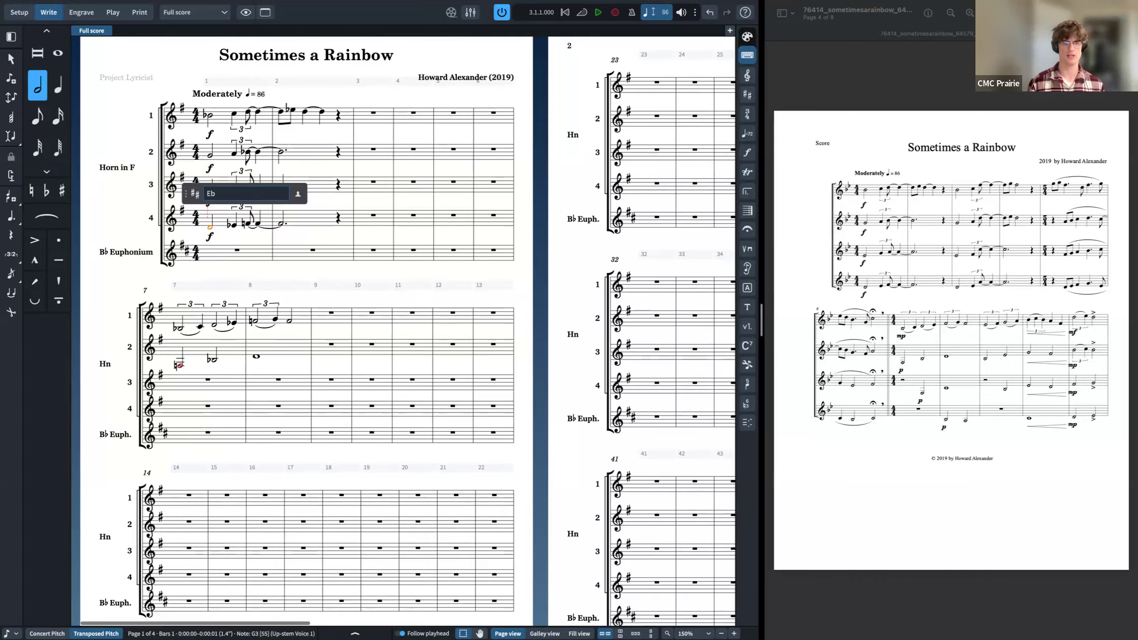
key(Return)
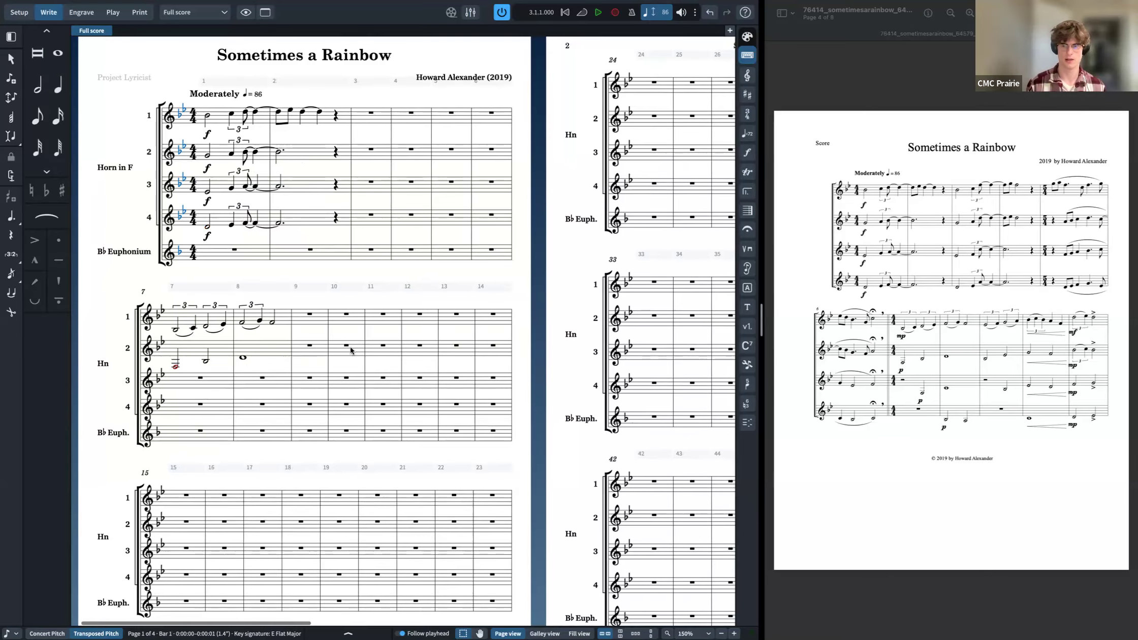
Step: Try entering Horn 3's bar 7 notes by clicking on the staff, undoing all the entries
click(195, 389)
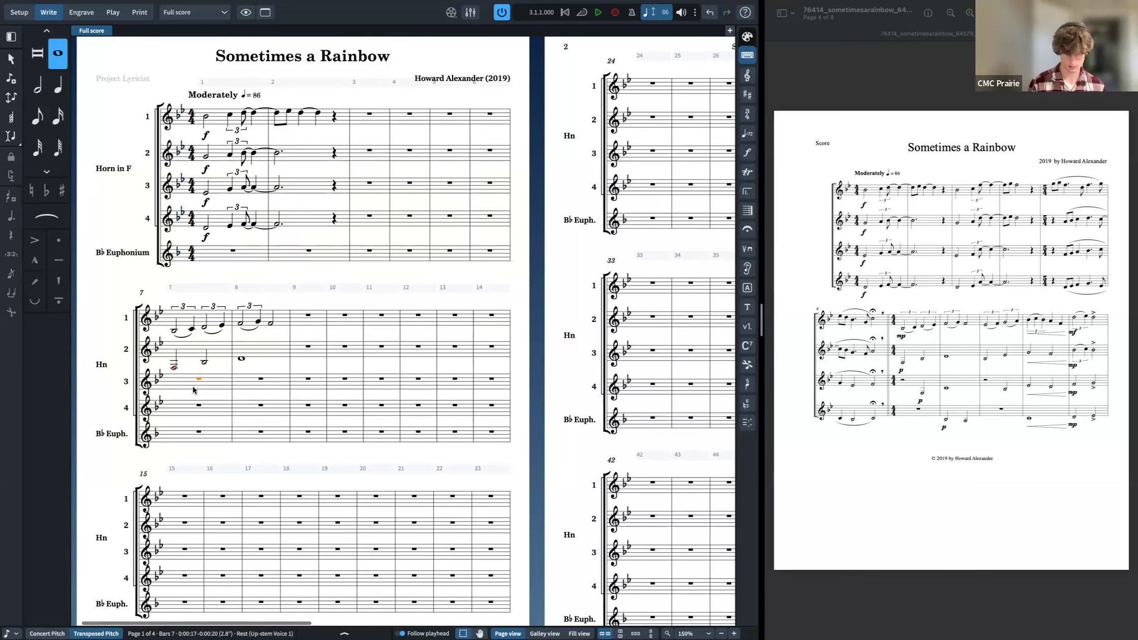
key(shift+n)
key(6)
key(Right)
key(Right)
key(Right)
key(Left)
key(Left)
key(Left)
key(Left)
key(Right)
key(Right)
key(Right)
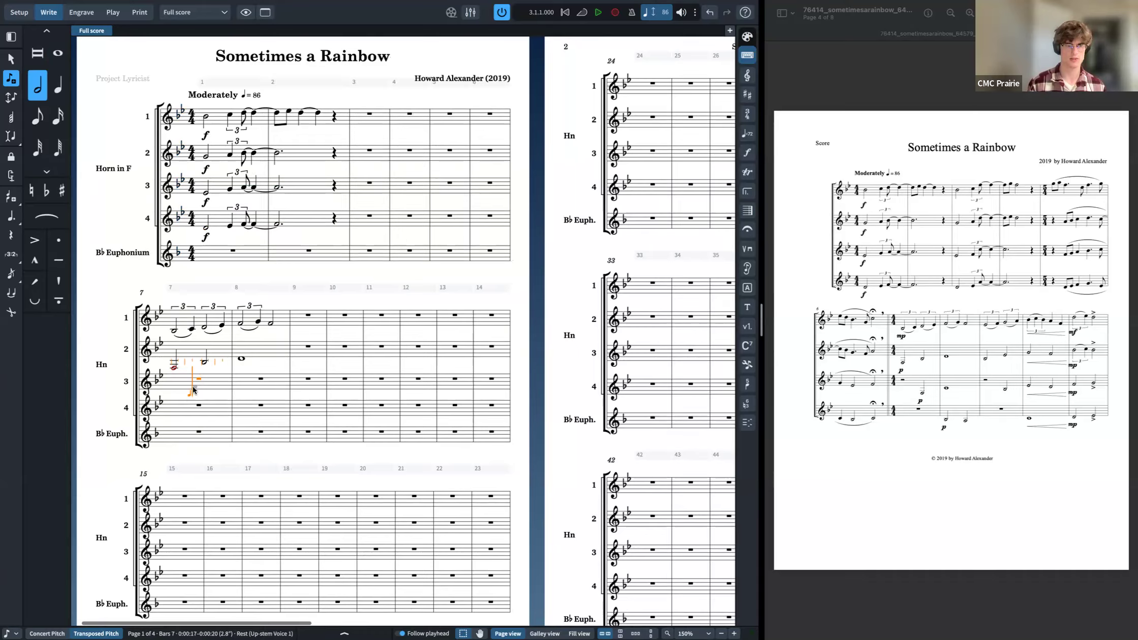
key(Left)
key(Left)
key(Left)
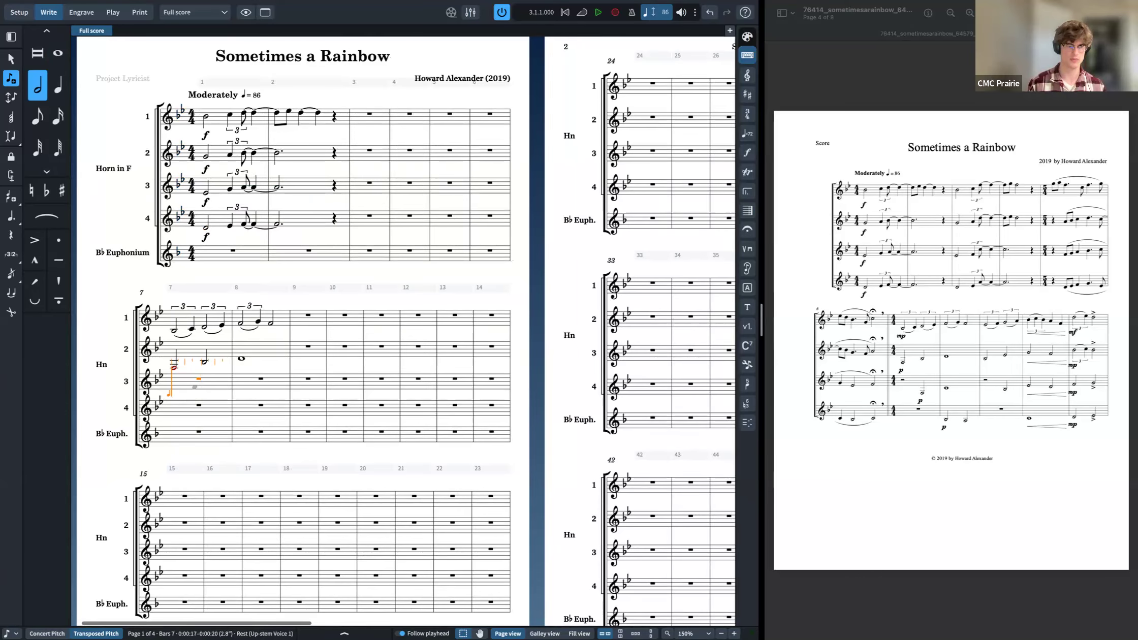
click(7, 634)
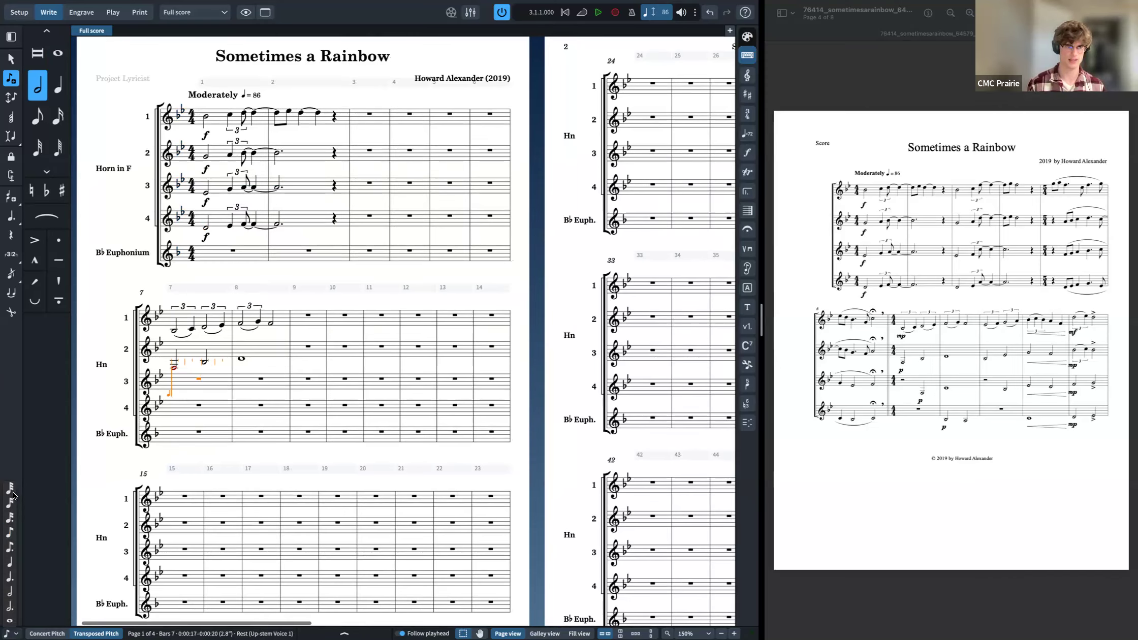
click(182, 389)
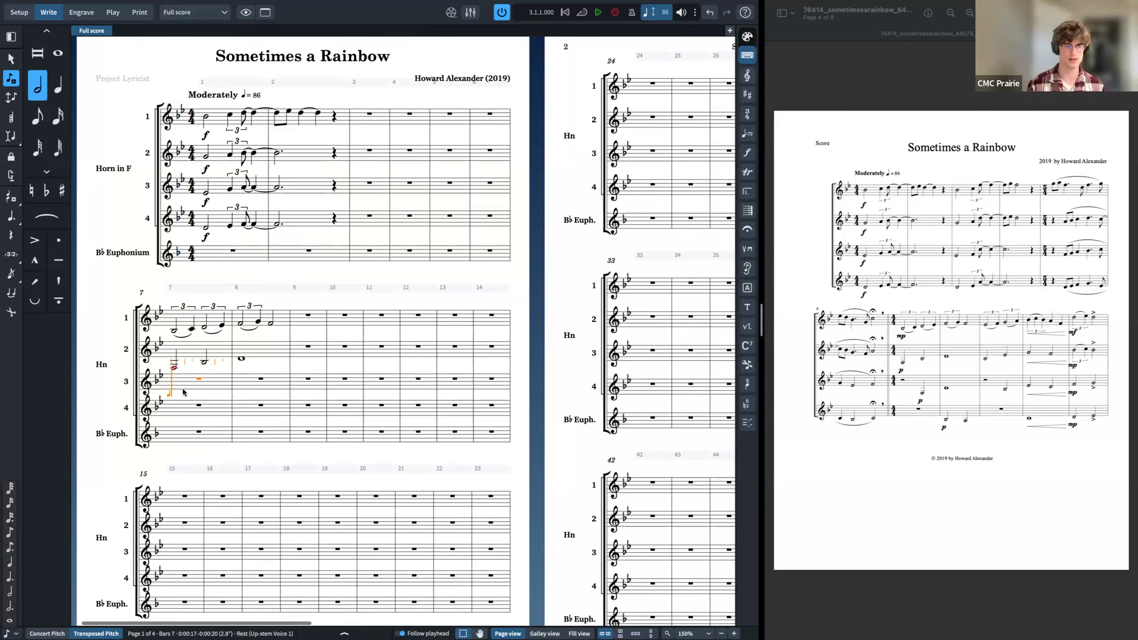
click(189, 386)
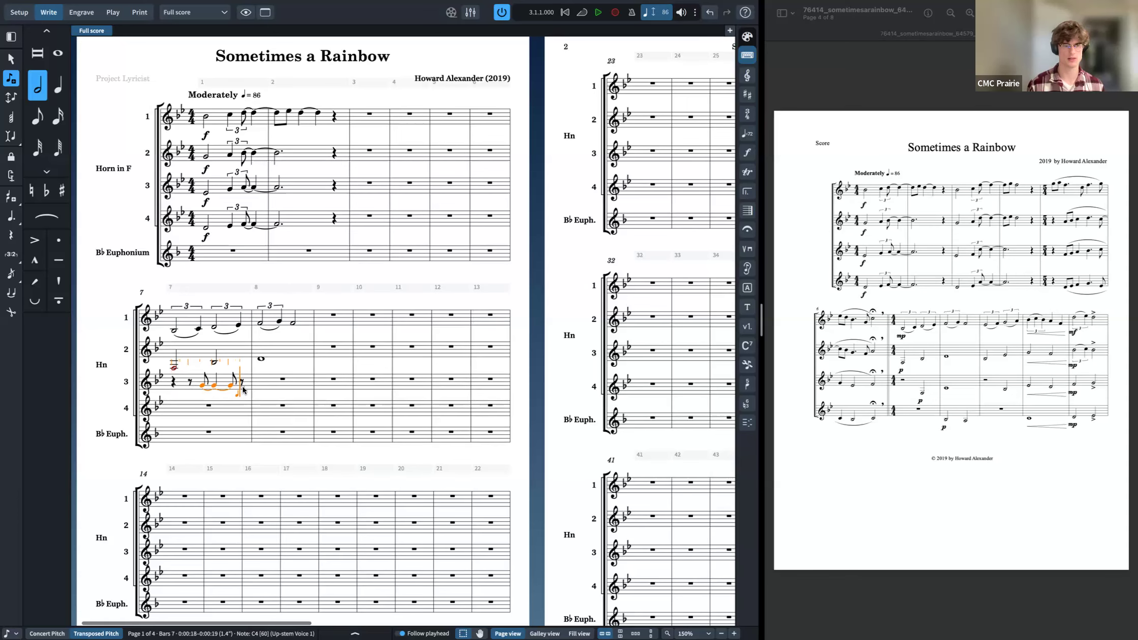
click(242, 387)
click(300, 389)
click(326, 389)
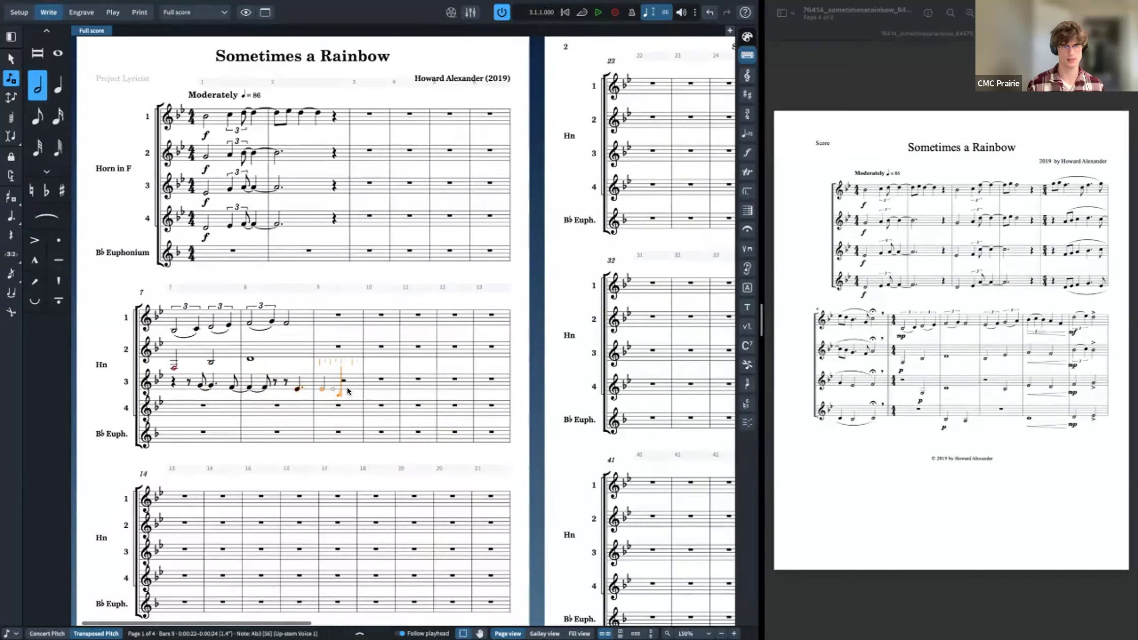
click(343, 390)
key(ctrl+z)
key(ctrl+z)
key(ctrl+z)
key(ctrl+z)
key(ctrl+z)
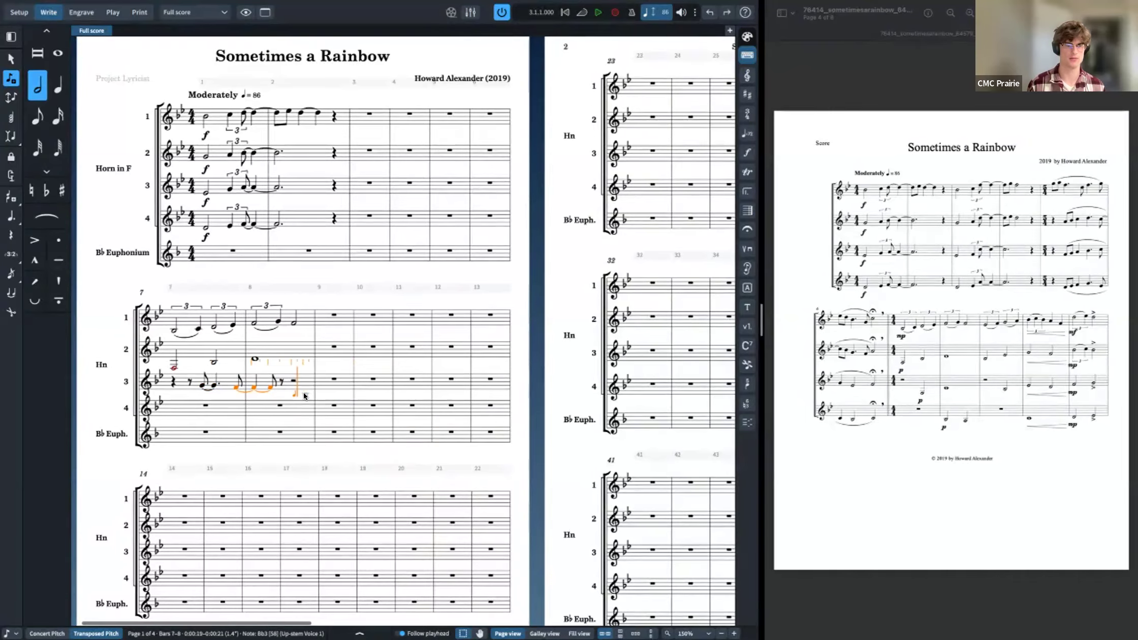
key(ctrl+z)
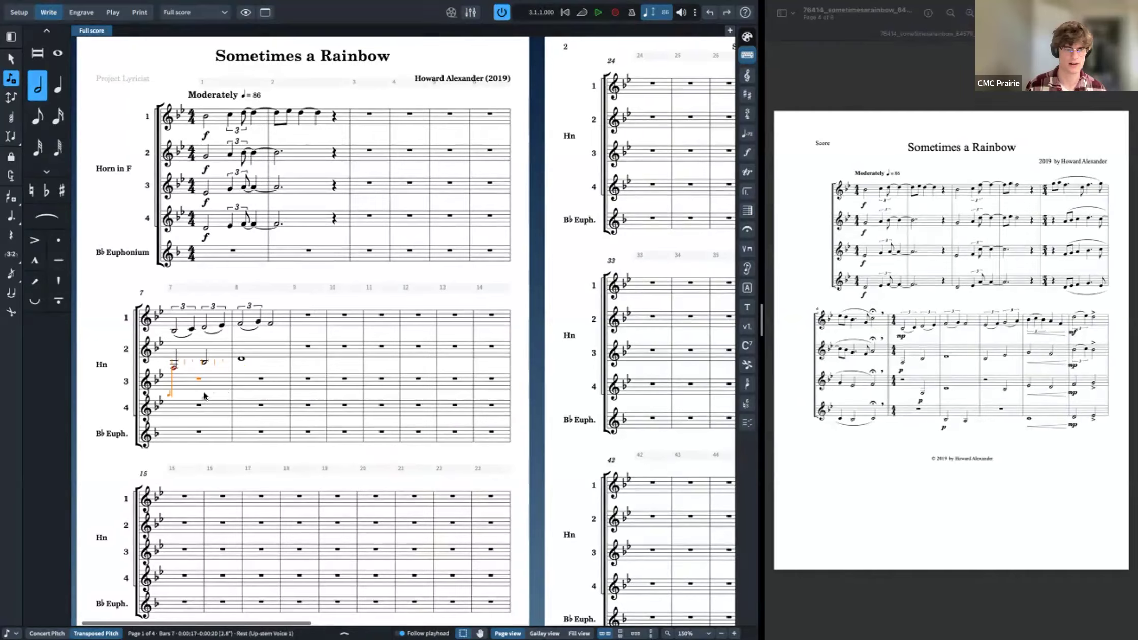
Step: Enter Horn 3's bars 7–8 as a half rest, a low F half note and a whole-note F an octave higher
key(Right)
key(Right)
key(Right)
key(Right)
key(Right)
key(Left)
key(f)
key(ctrl+alt+Down)
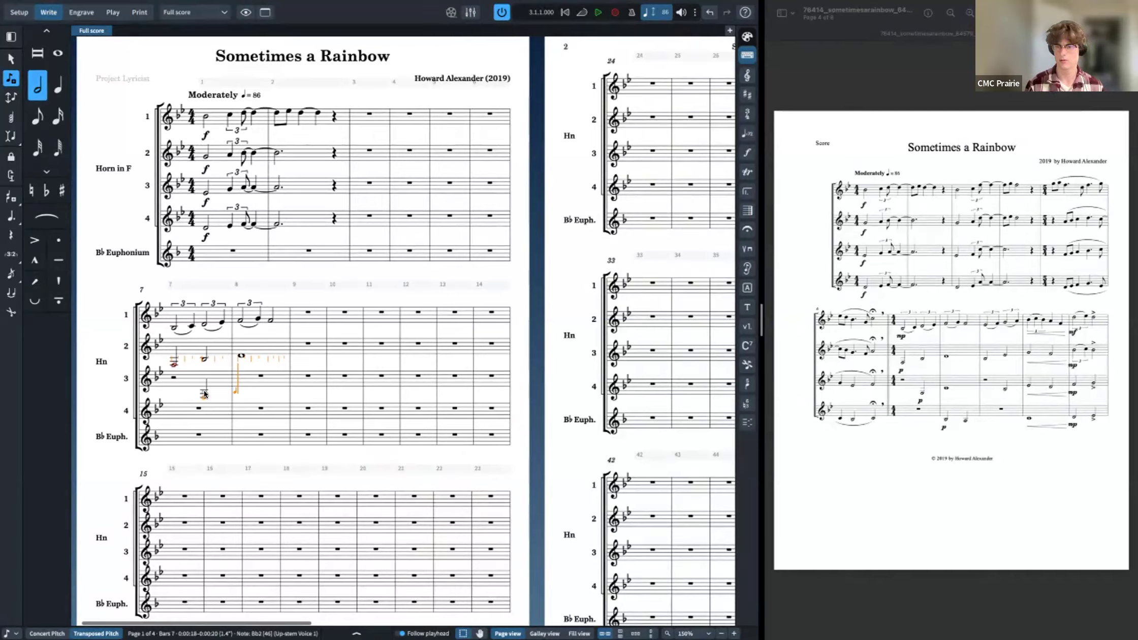
key(7)
key(f)
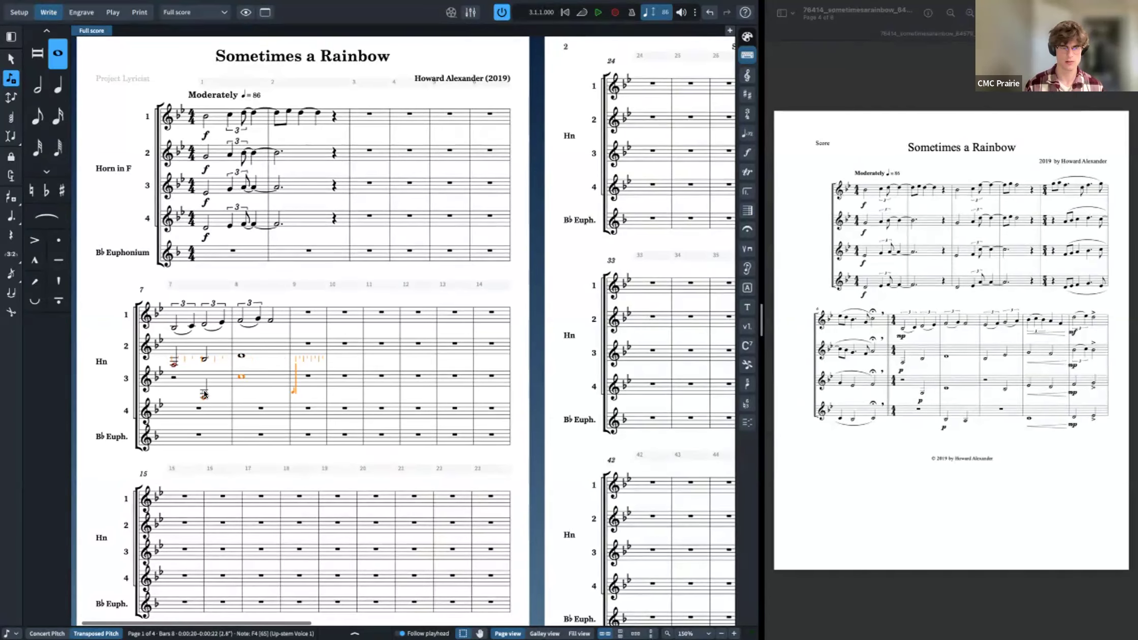
key(ctrl+alt+Up)
key(Escape)
Step: Enter D and C half notes in Horn 4's bar 8
click(208, 413)
key(Return)
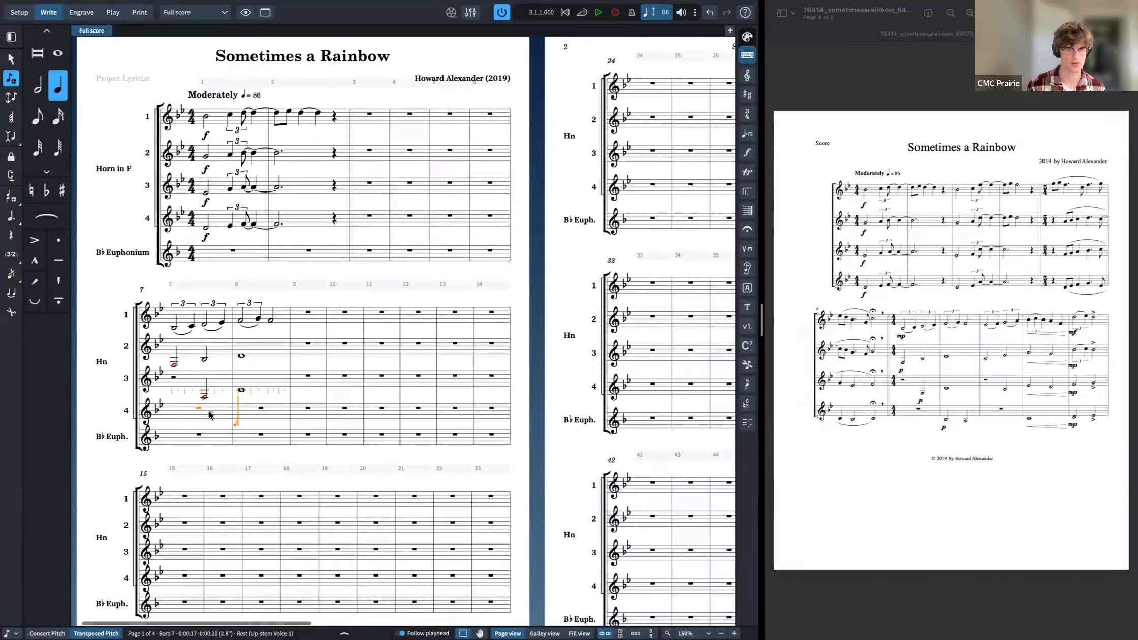
key(7)
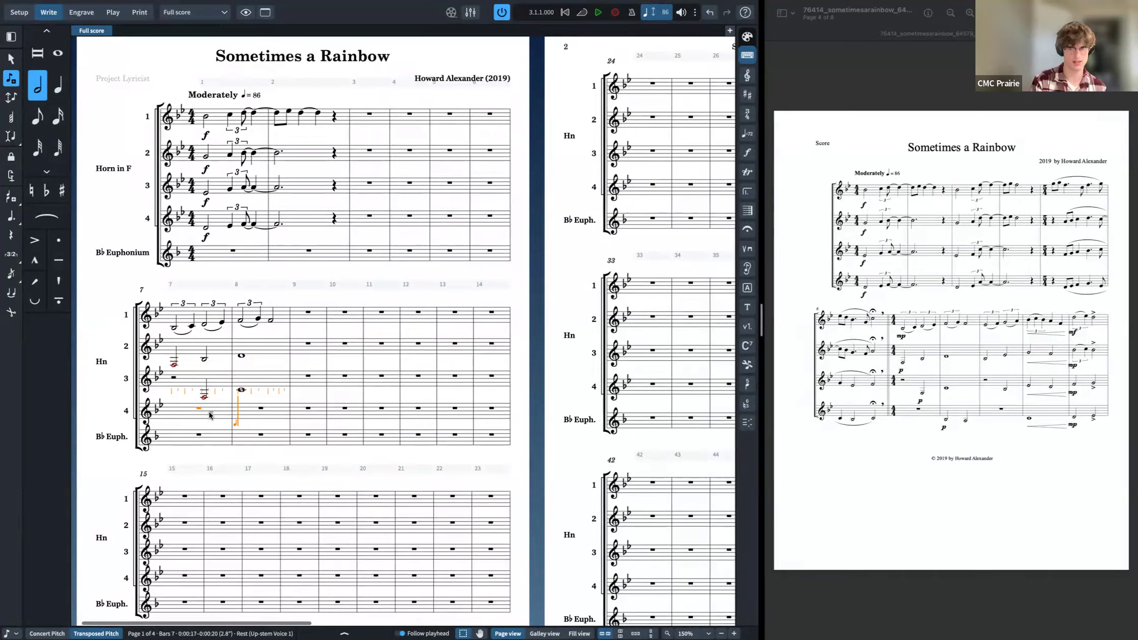
key(d)
key(c)
key(Escape)
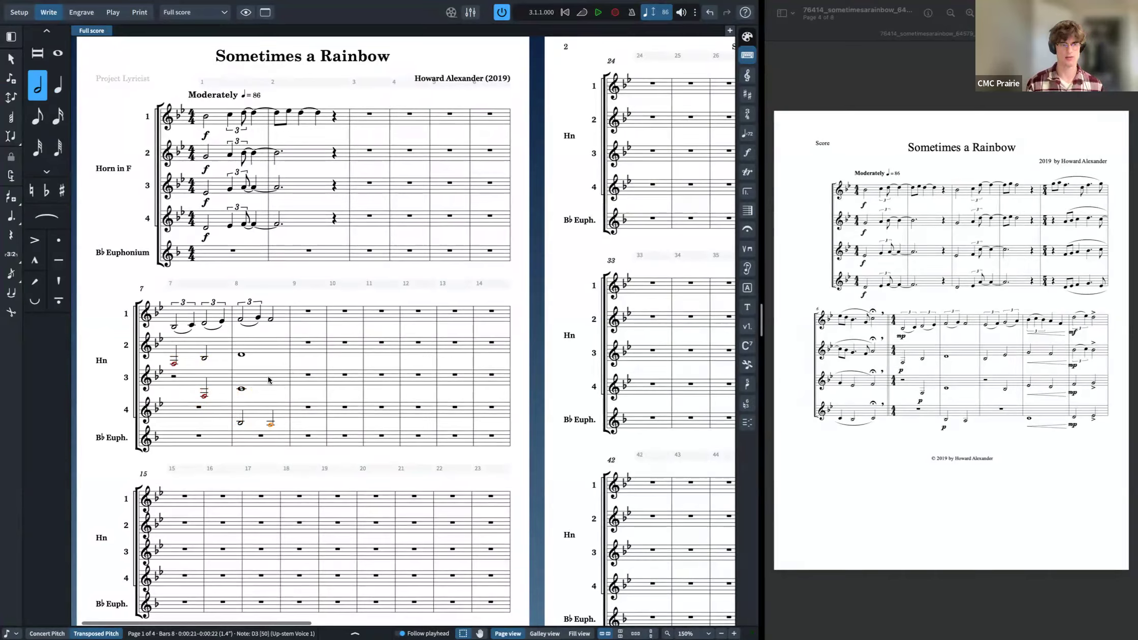
Step: Enable condensing in the full score's layout options and apply it
text(j)
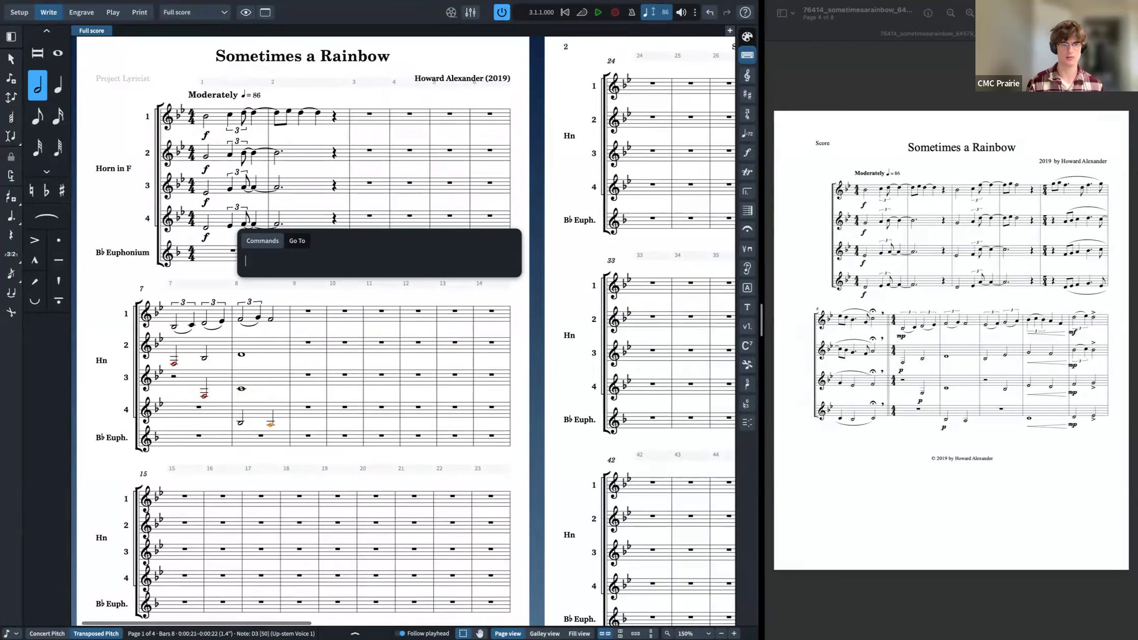
text(condensing)
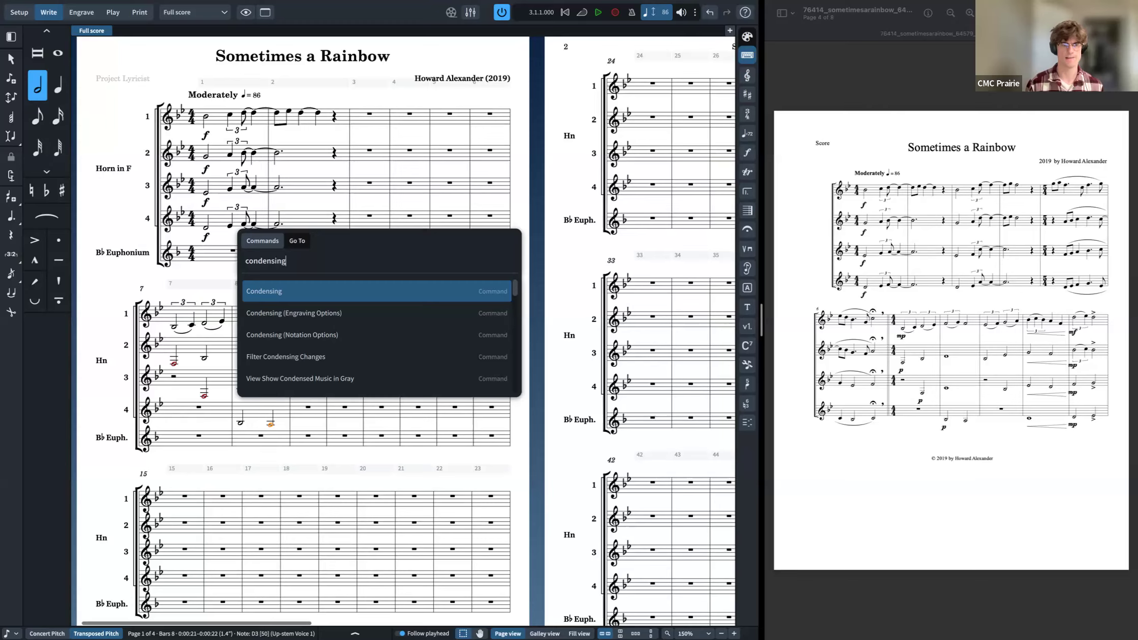
key(Return)
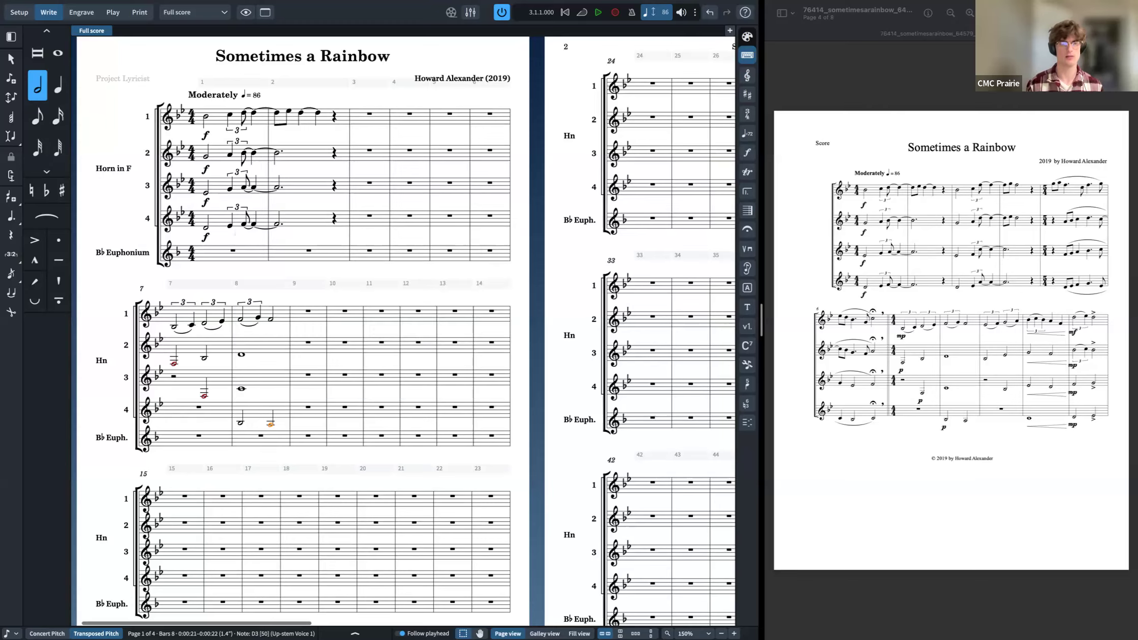
key(alt)
key(super+shift+l)
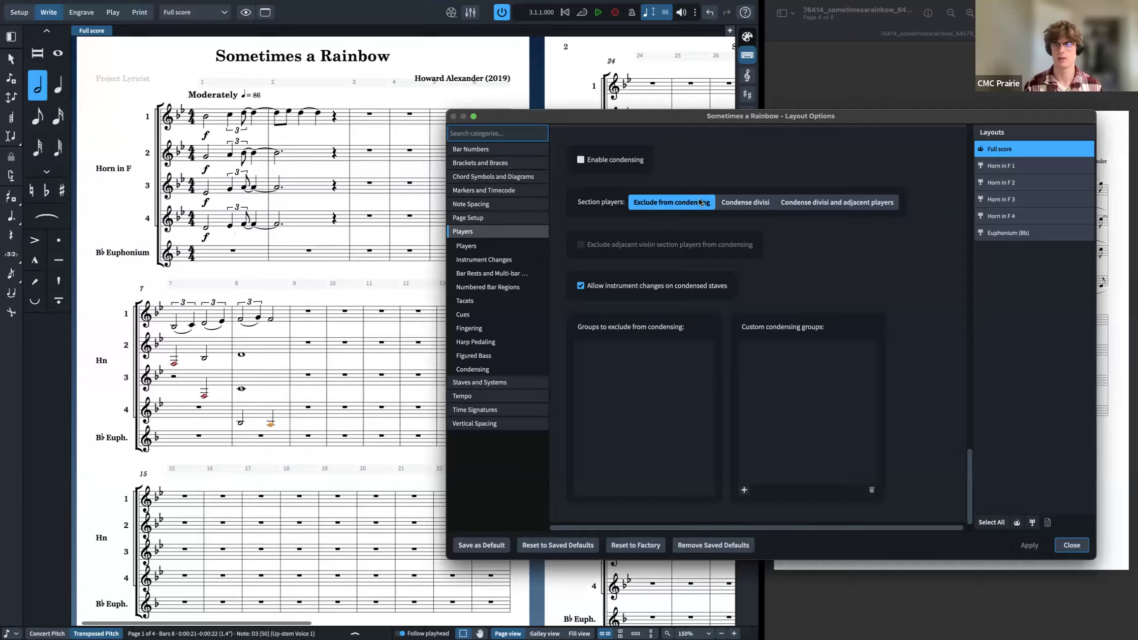
scroll(618, 359, up, 3)
scroll(618, 359, up, 1)
click(618, 357)
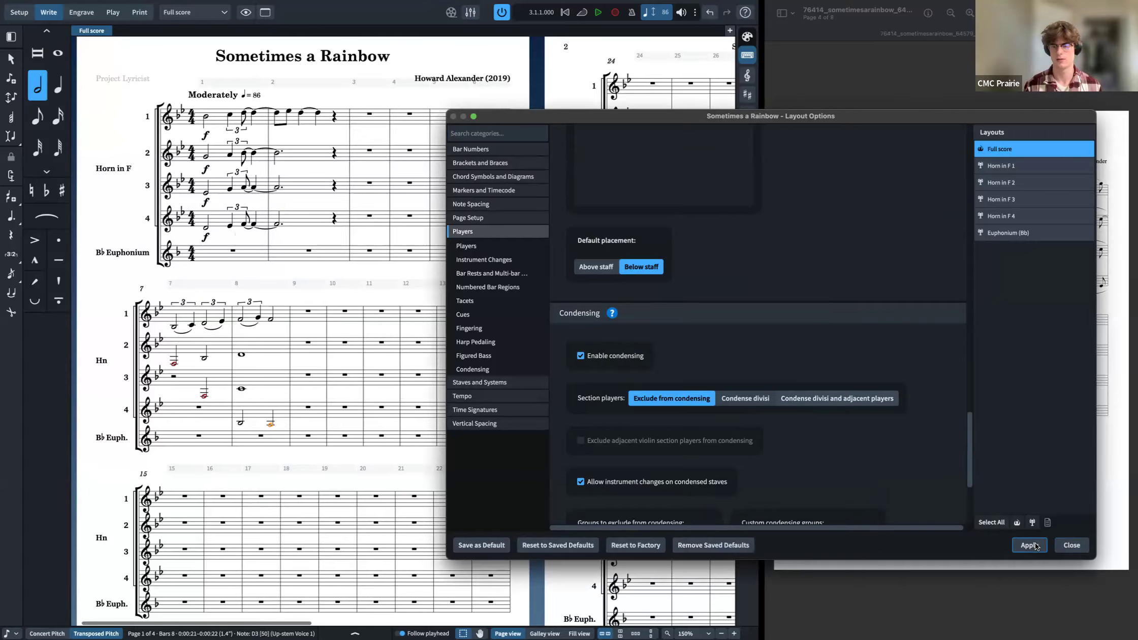
click(1068, 552)
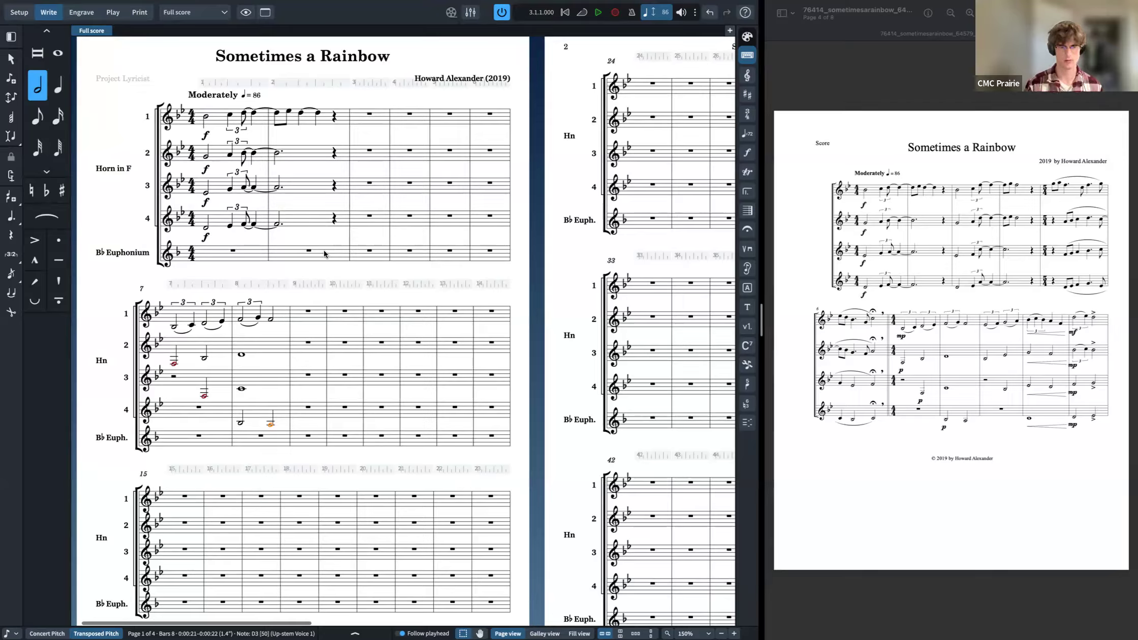
Step: Clear the horn group from the groups excluded from condensing in the full score's layout options and apply it
key(Right)
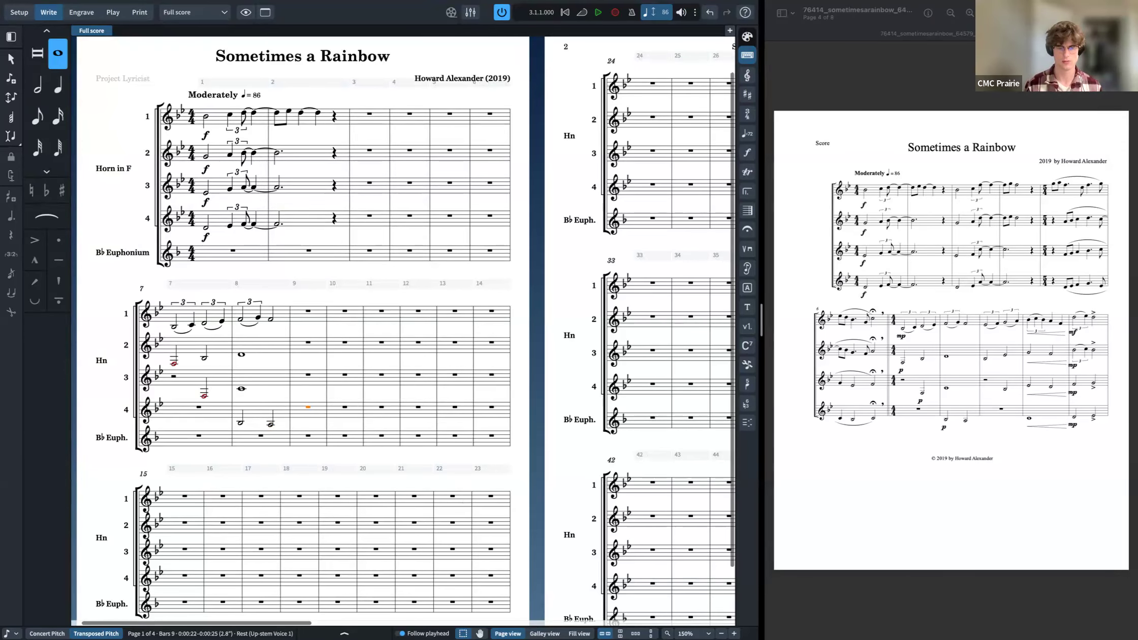
key(super+shift+l)
scroll(660, 325, down, 5)
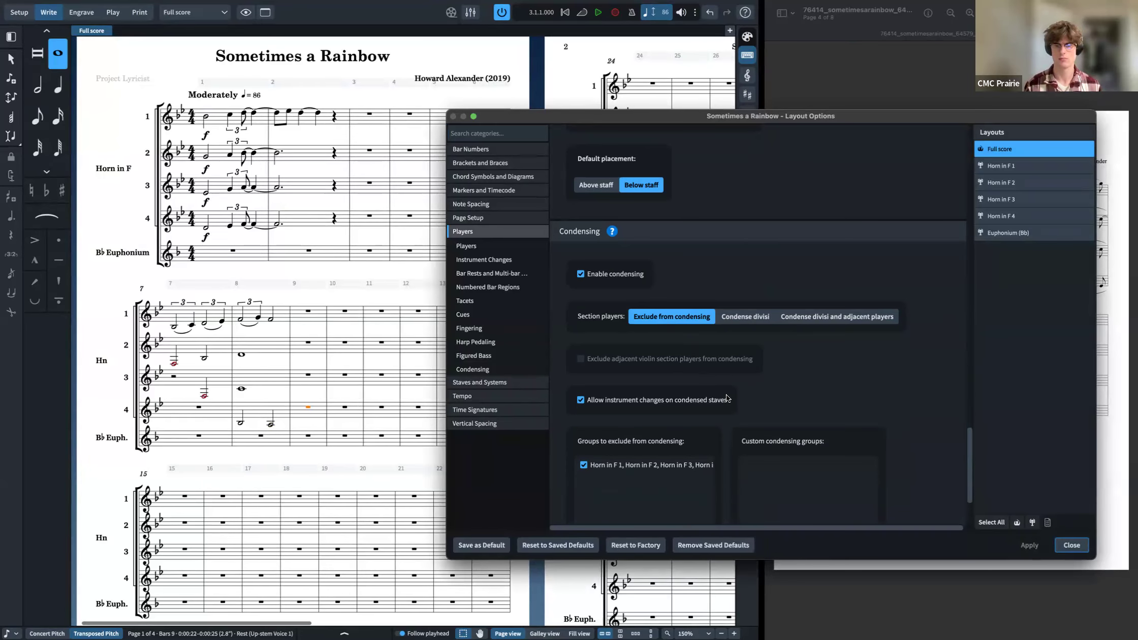
scroll(726, 397, down, 1)
click(583, 423)
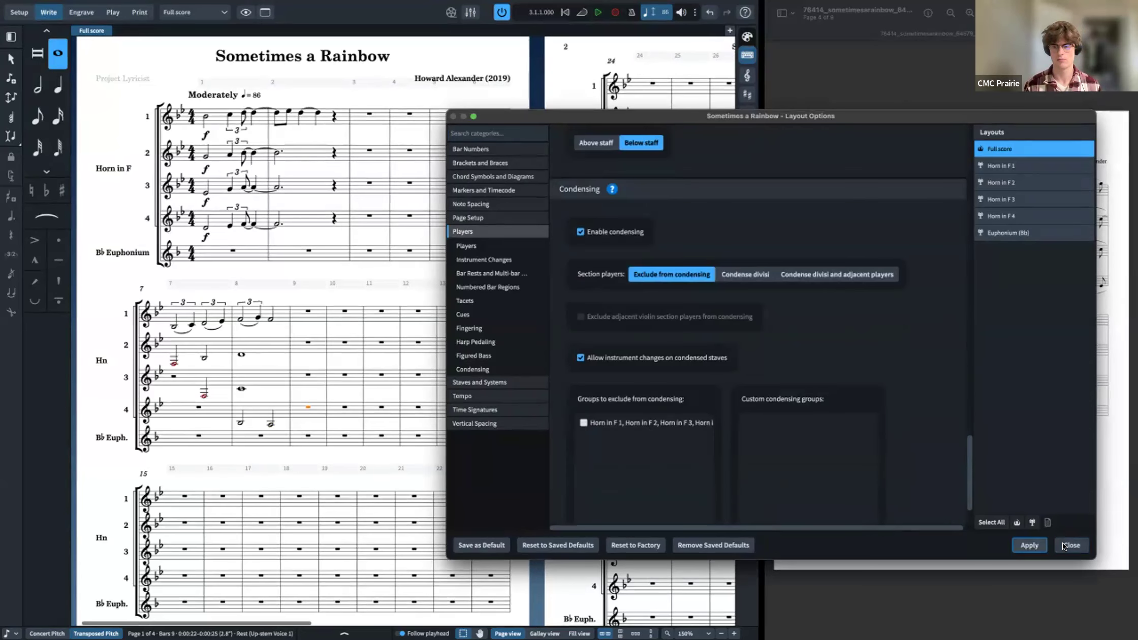
click(1069, 545)
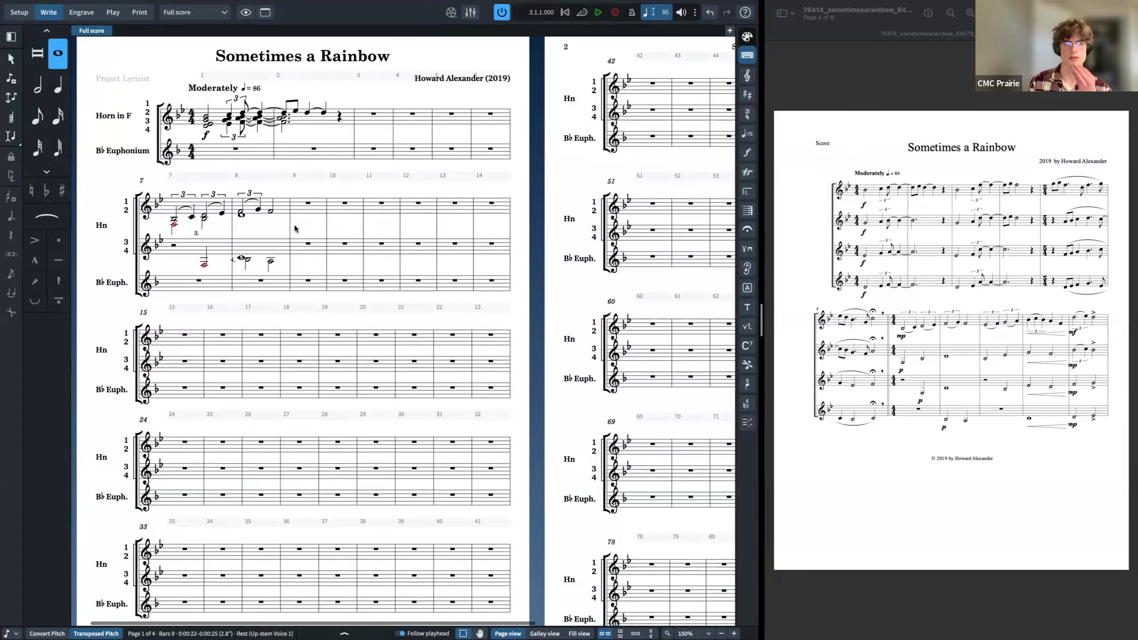
Step: Open the full score in a new tab in galley view and show it beside the page view in a vertical split
right_click(90, 31)
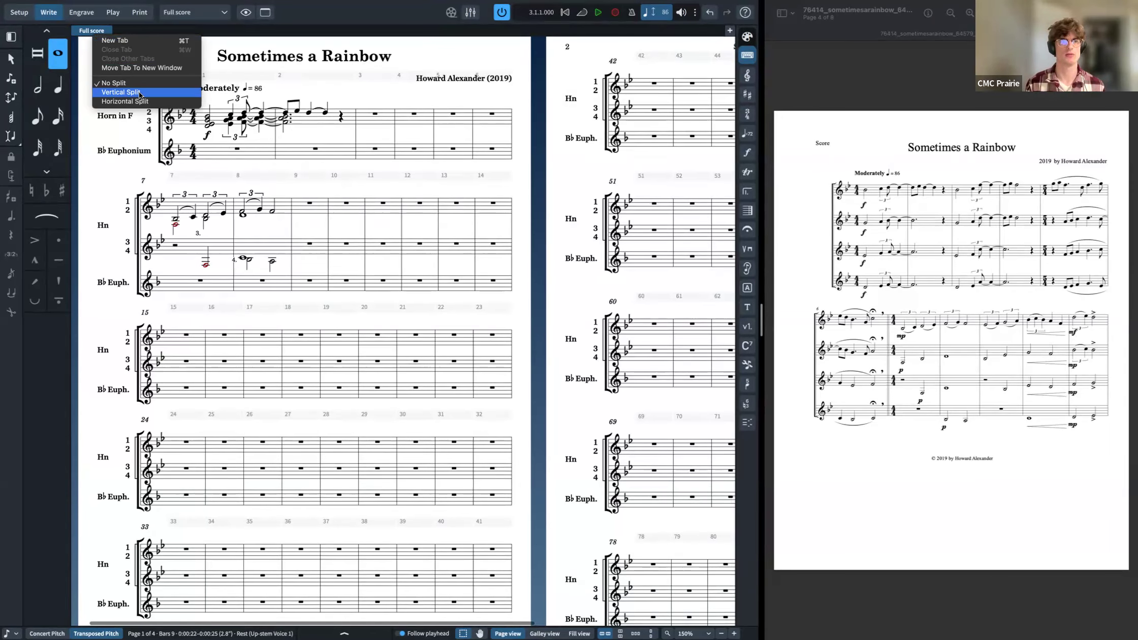
click(143, 44)
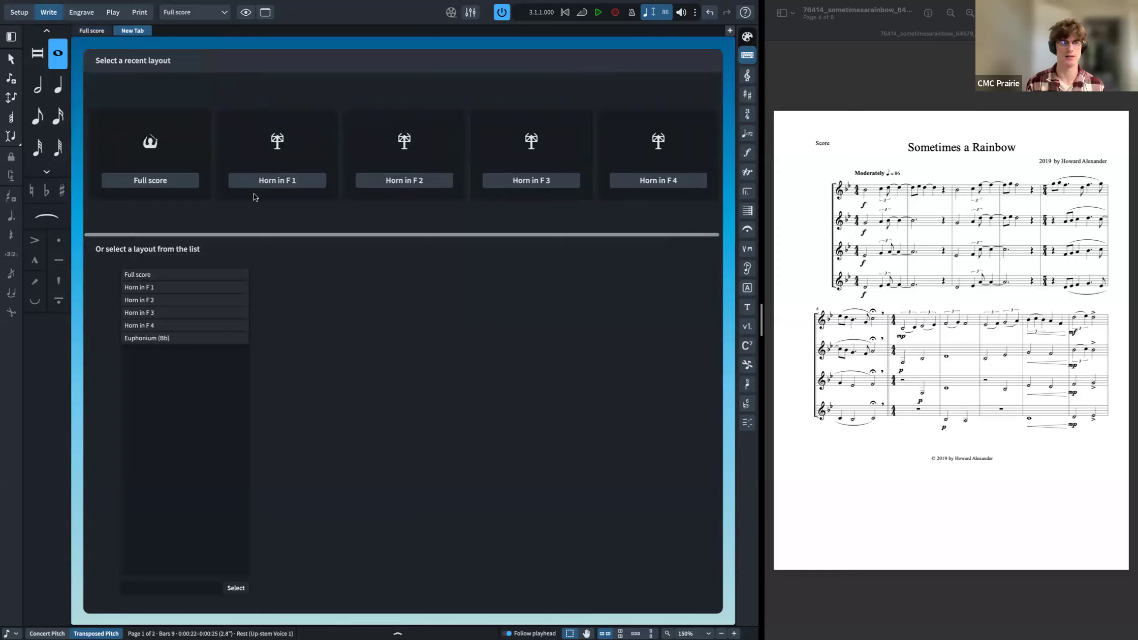
click(167, 183)
key(alt+super+2)
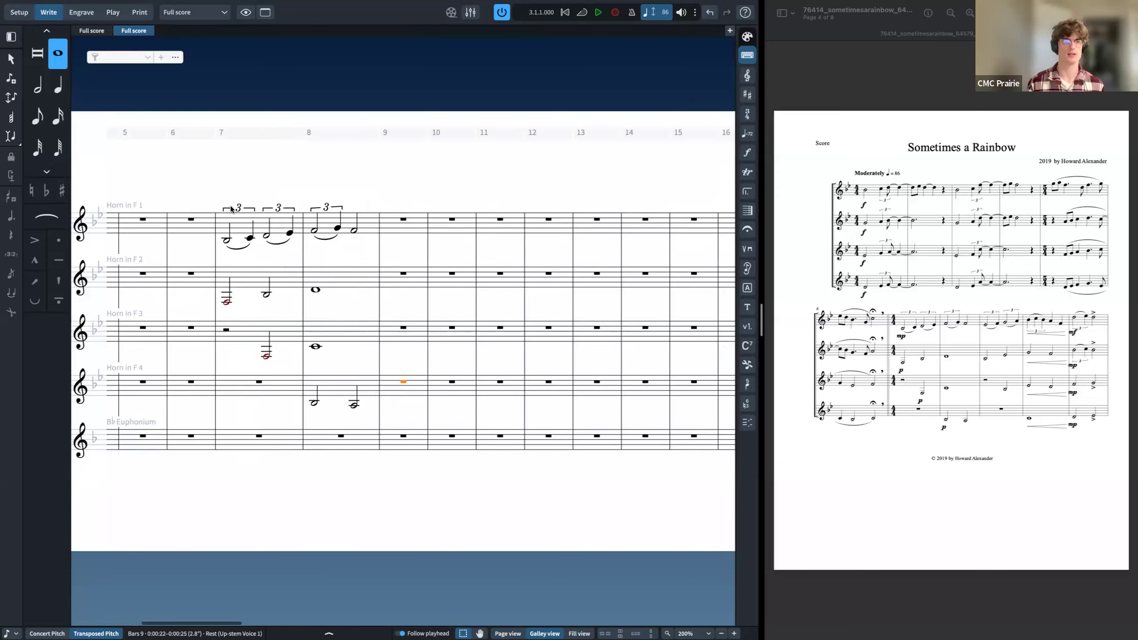
right_click(134, 31)
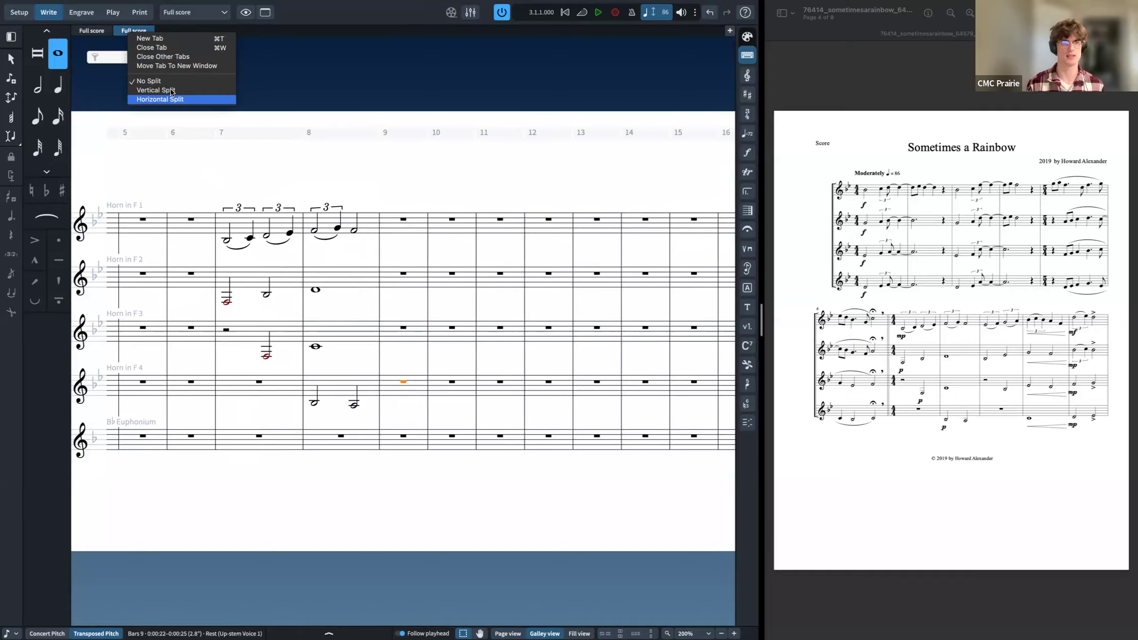
click(170, 90)
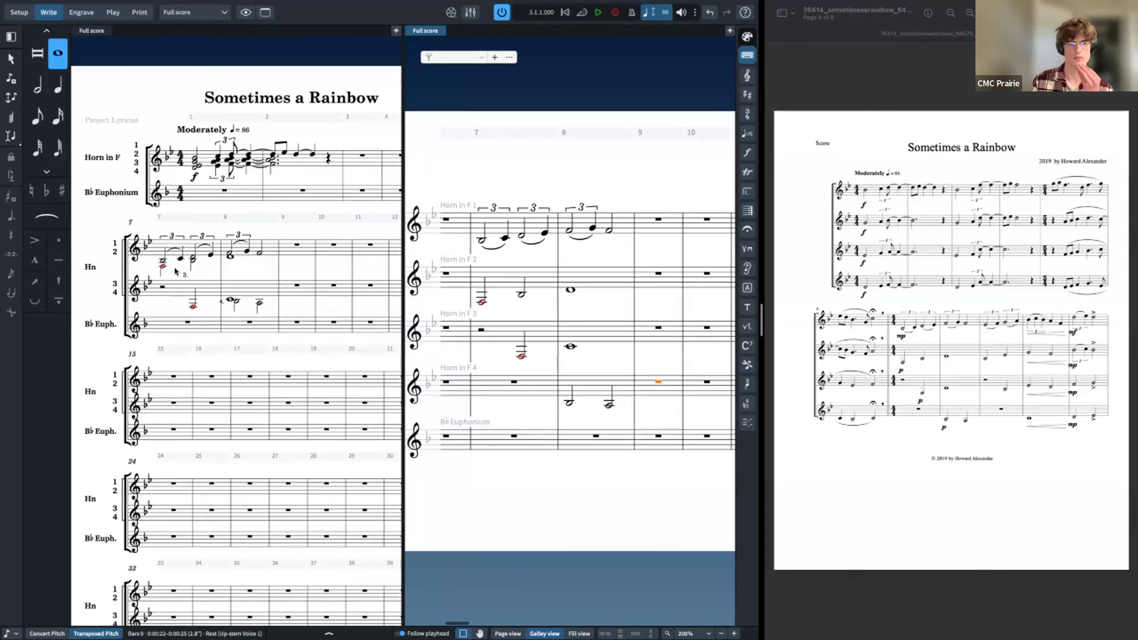
Step: Start note input at Horn 1's bar 9 in the galley view
click(658, 221)
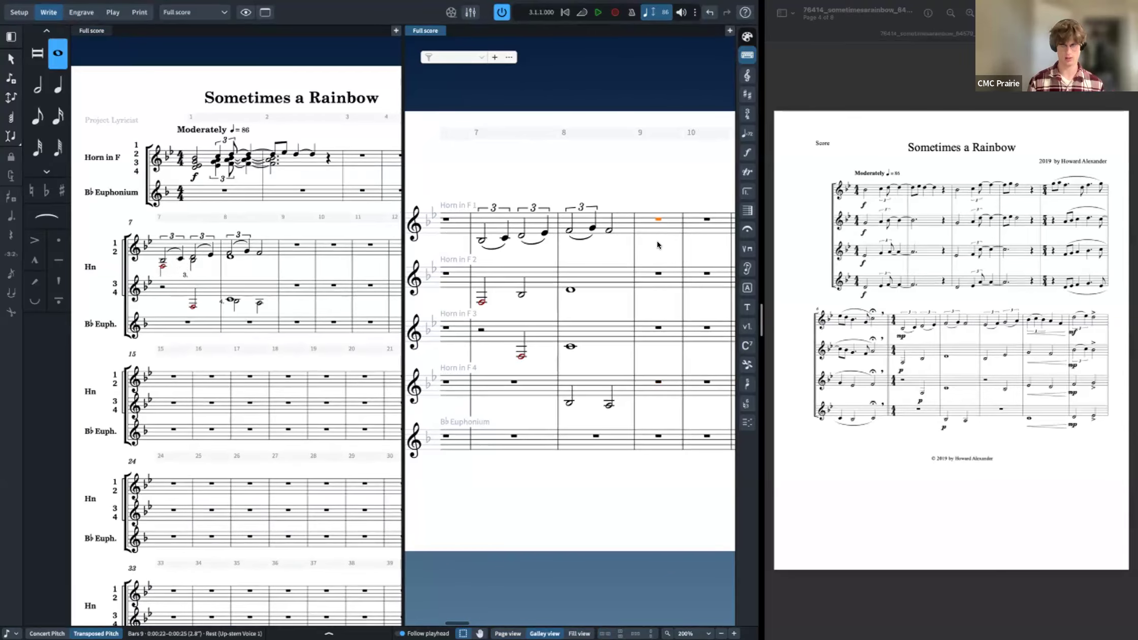
key(Return)
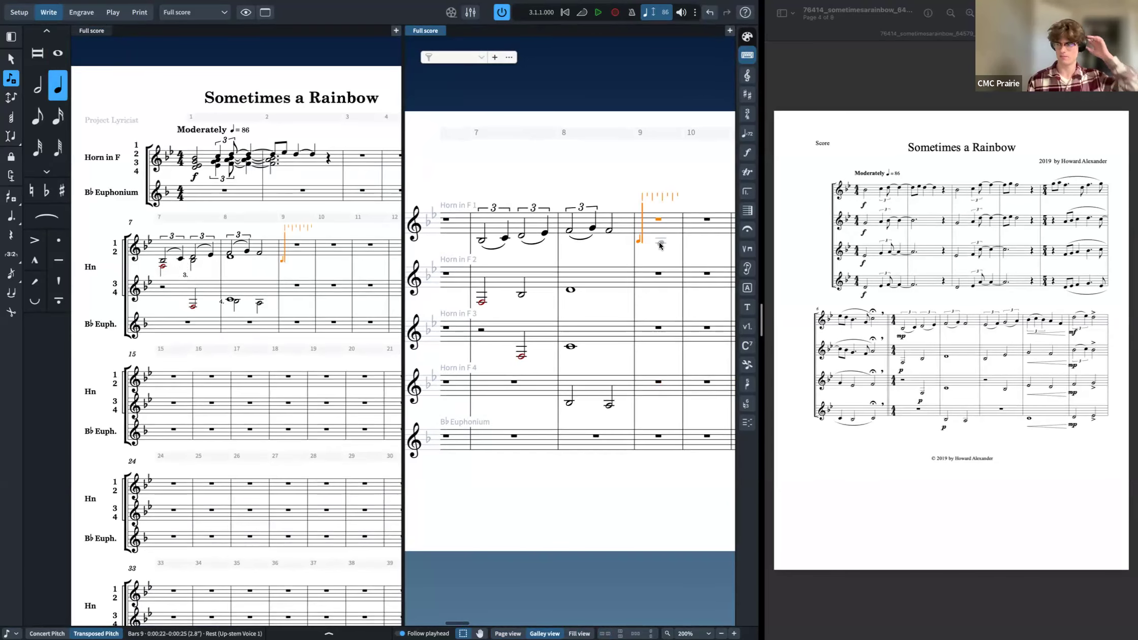
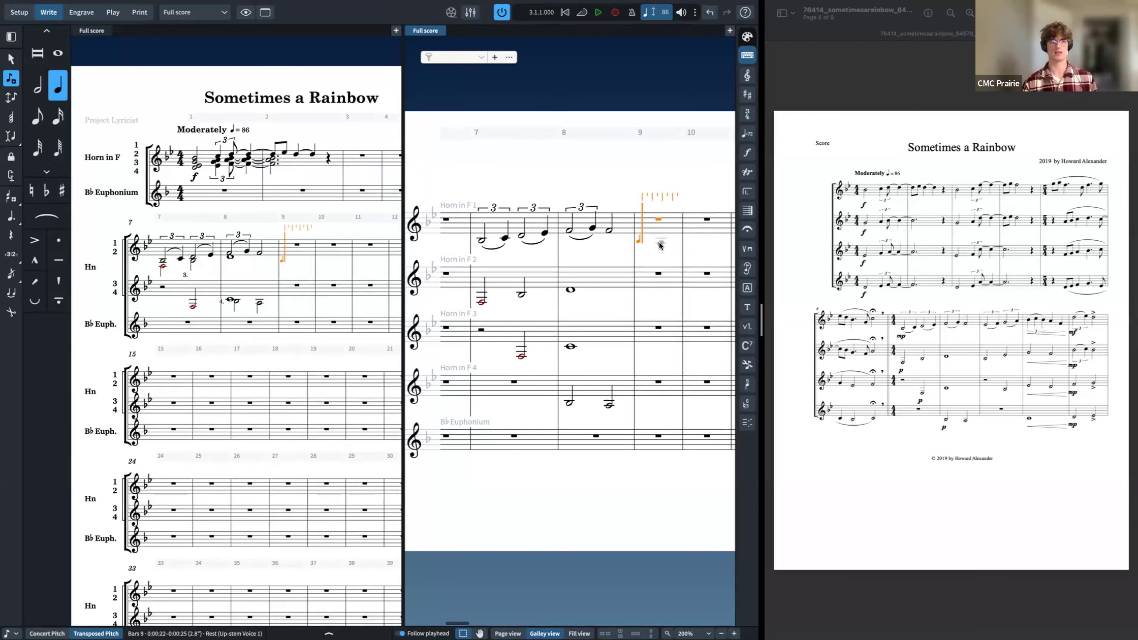
Step: Enter a quarter note in Horn 1's bar 9 and move the input caret down through the lower staves
key(Escape)
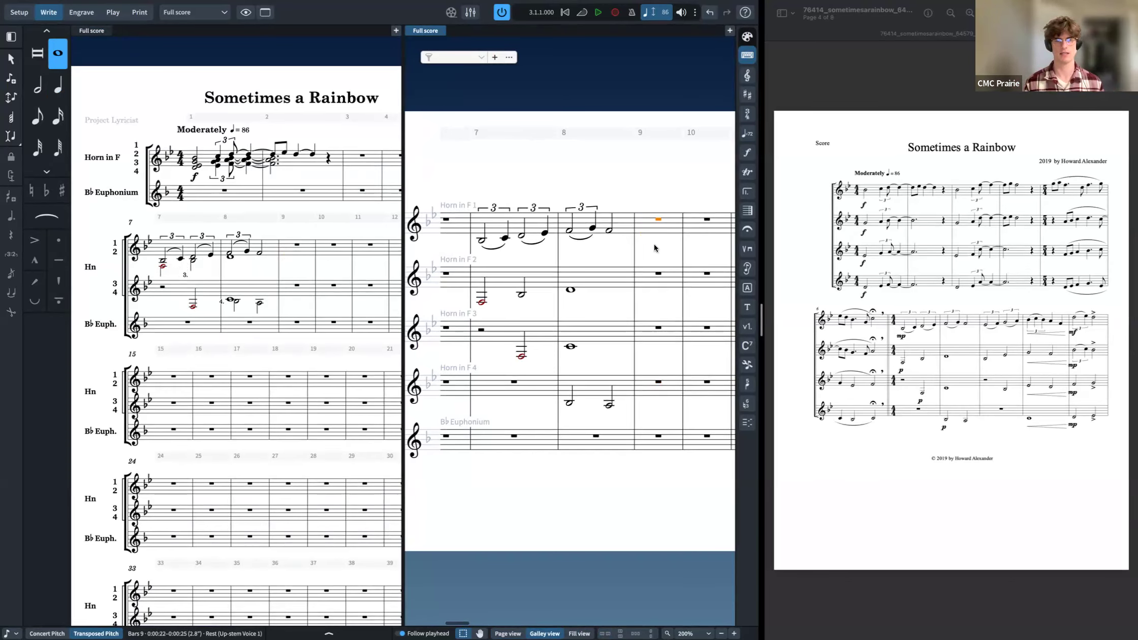
key(shift+n)
key(6)
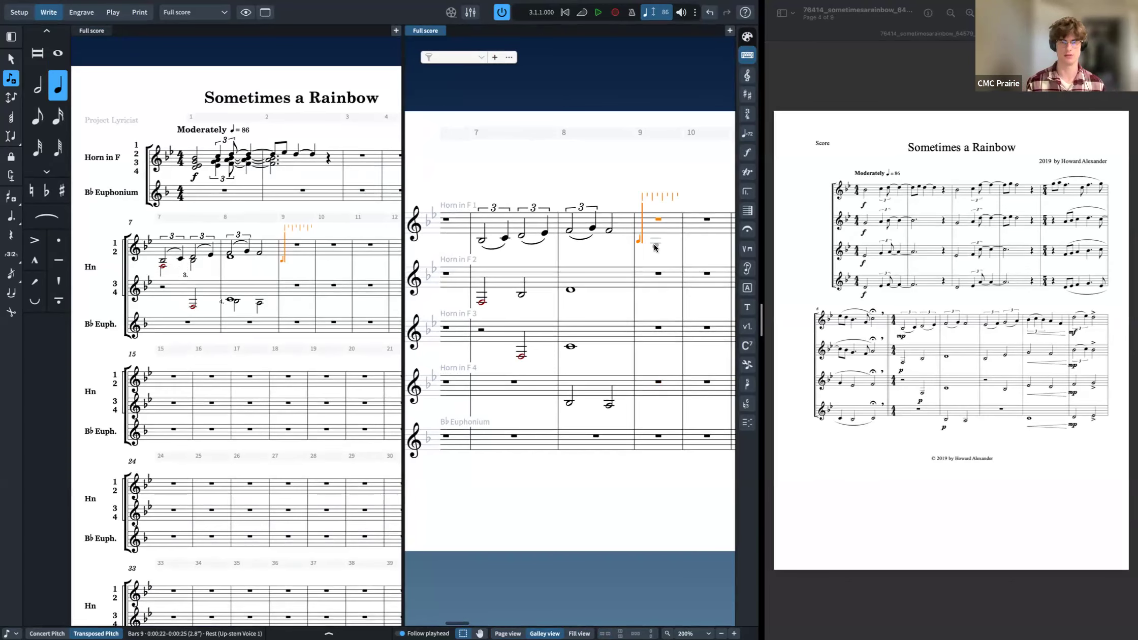
key(super+z)
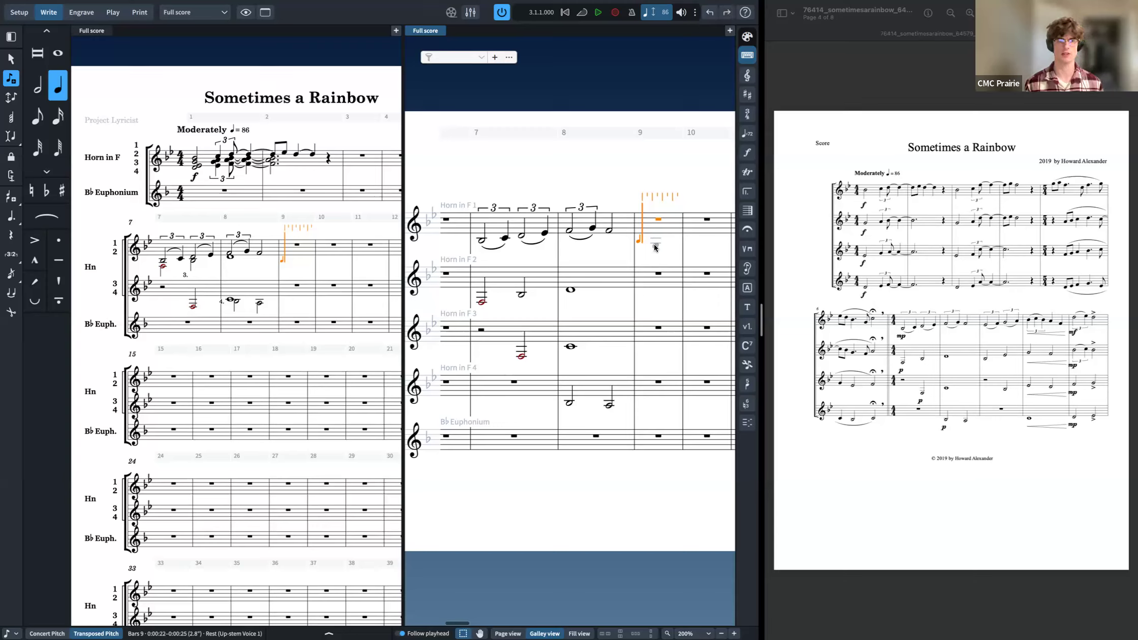
key(a)
key(Left)
key(Left)
key(Down)
key(Down)
key(Up)
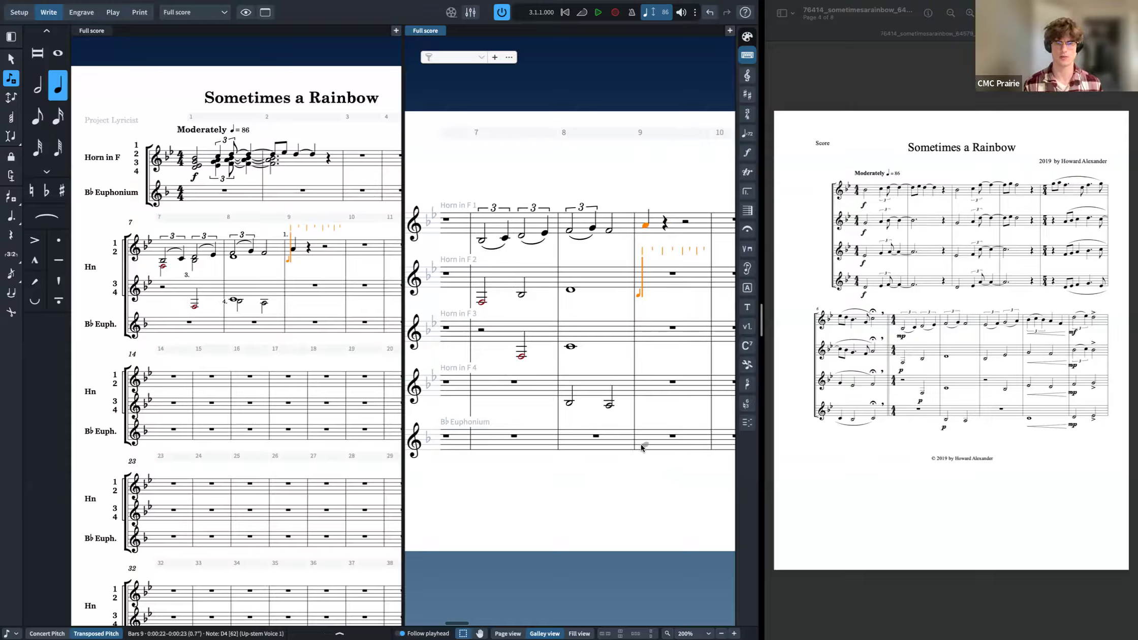
key(Down)
key(Down)
key(Down)
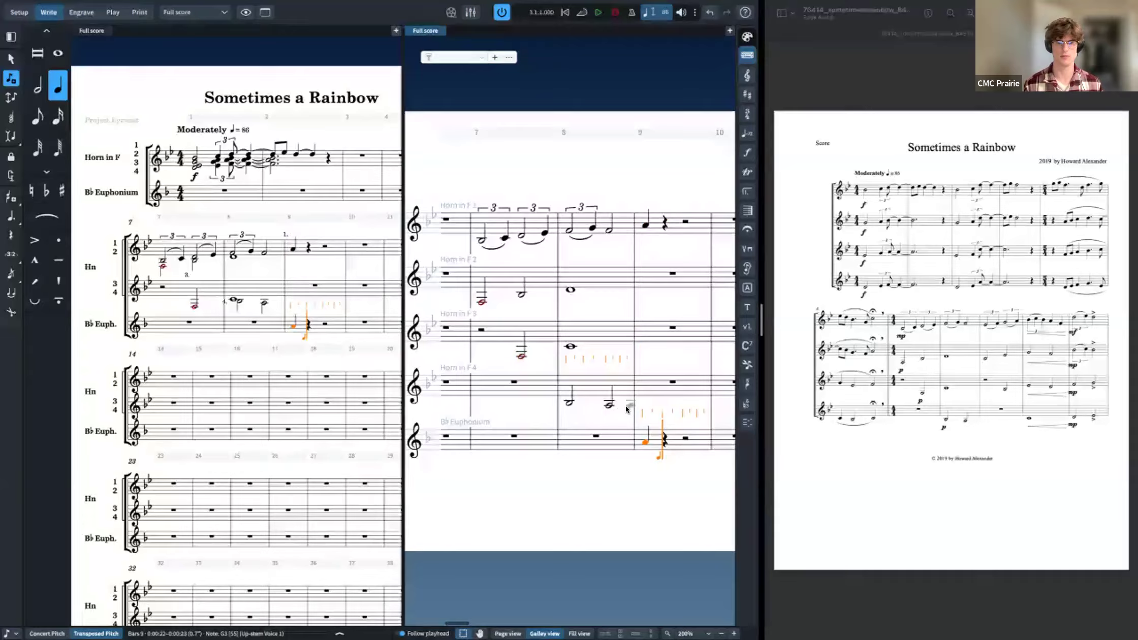
Step: Enter bar 9's notes for Horns 2, 3 and 4 in the galley view
click(643, 390)
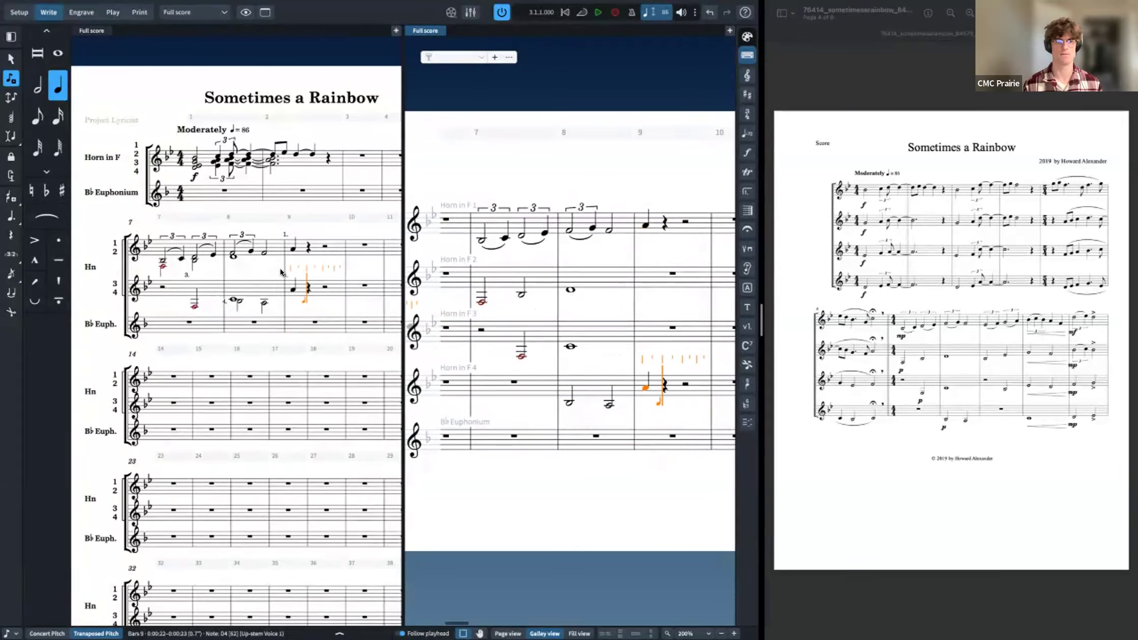
key(ctrl+z)
click(642, 387)
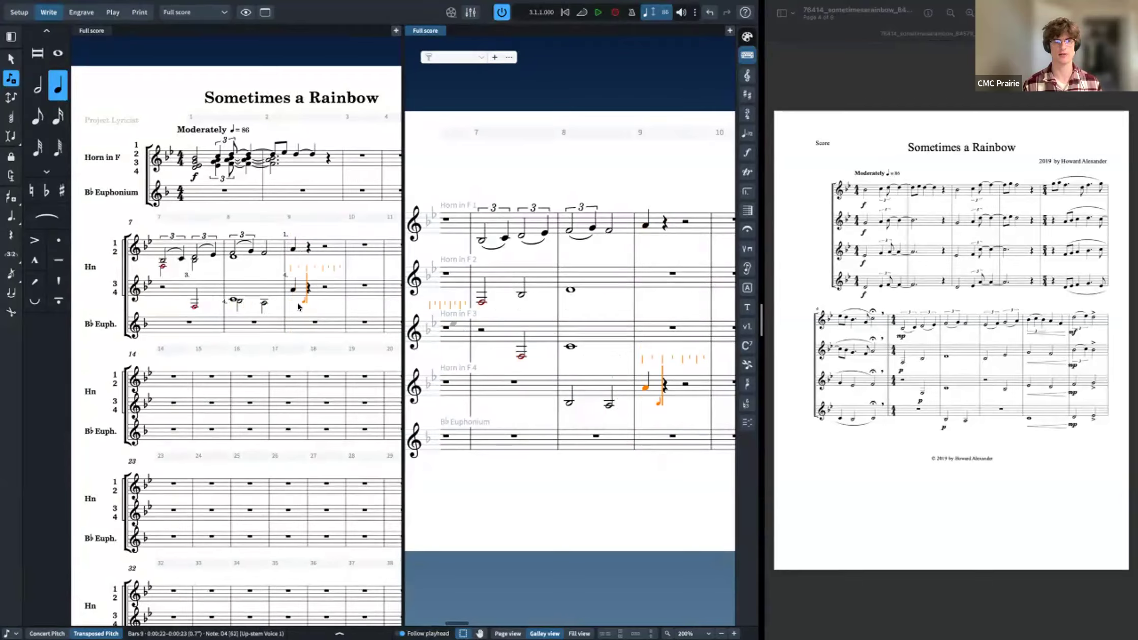
key(ctrl+z)
click(507, 387)
key(Up)
key(Up)
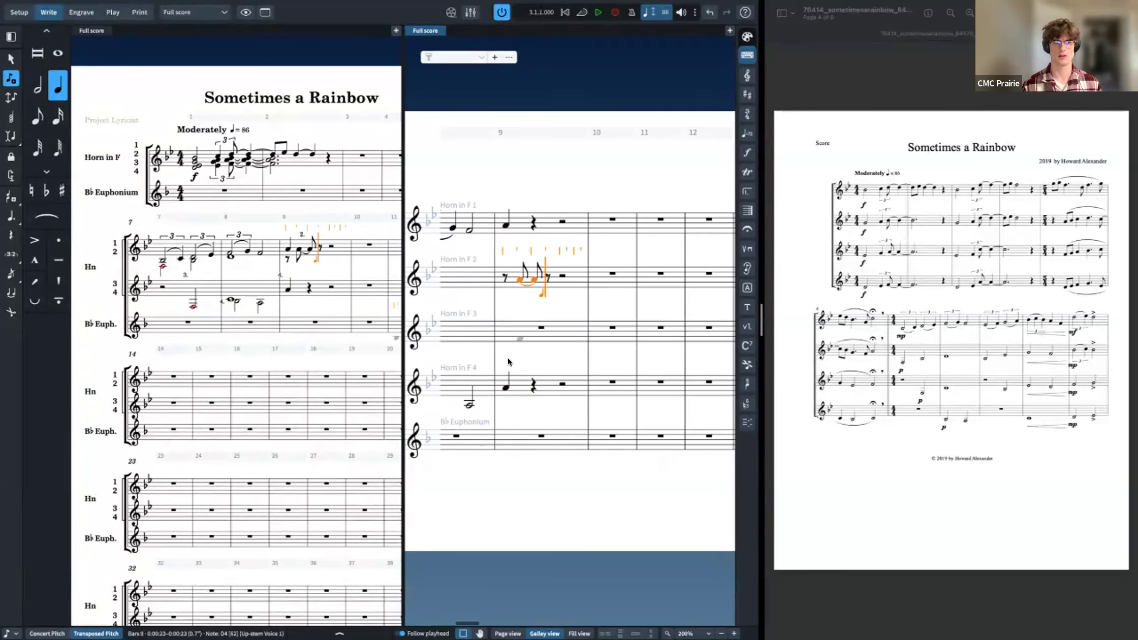
click(502, 280)
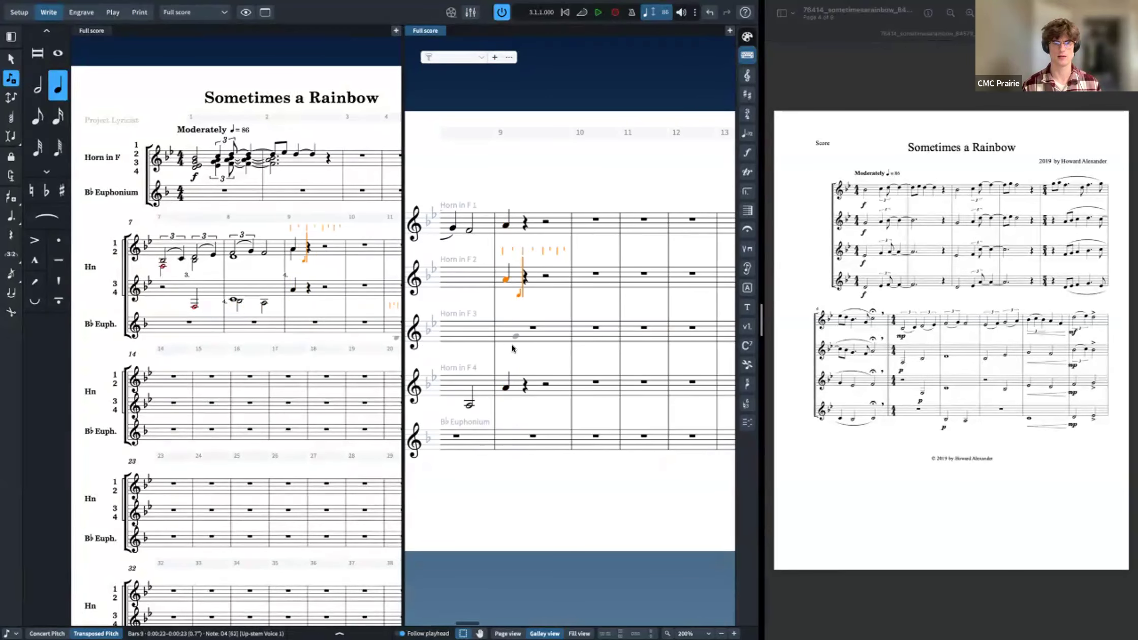
key(ctrl+z)
key(ctrl+z)
key(ctrl+z)
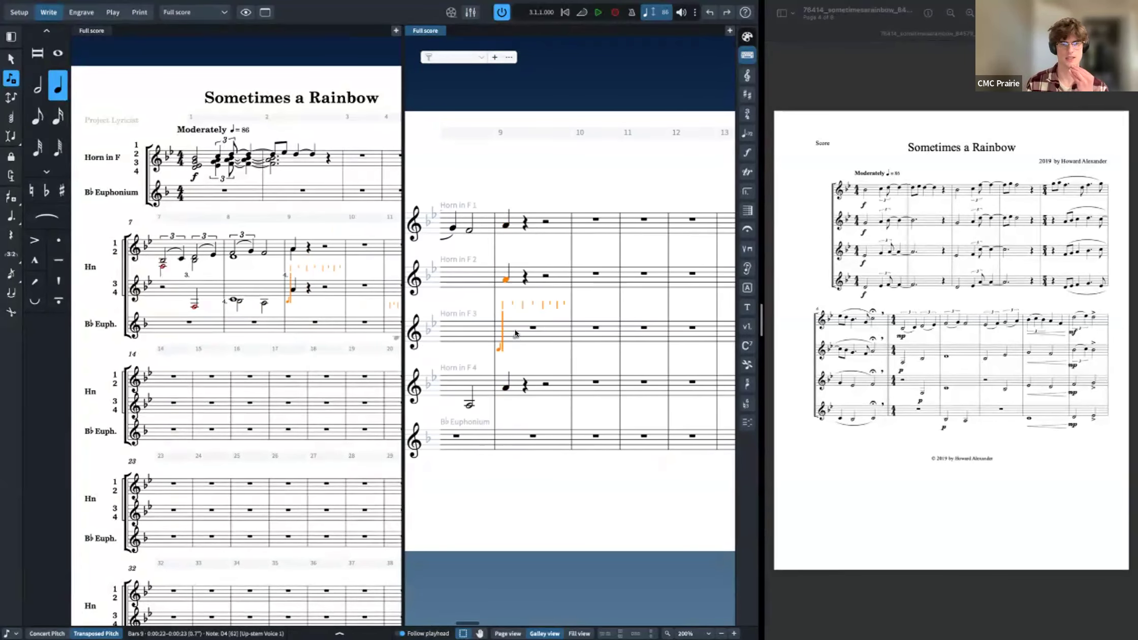
key(ctrl+shift+z)
key(ctrl+shift+z)
key(ctrl+shift+z)
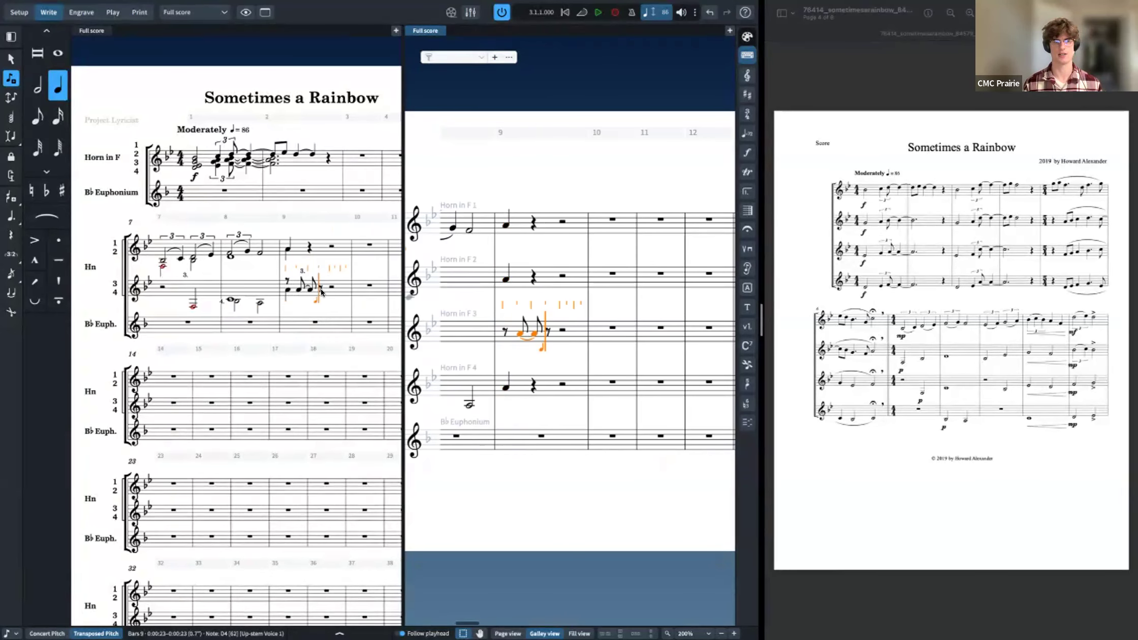
key(ctrl+z)
click(540, 334)
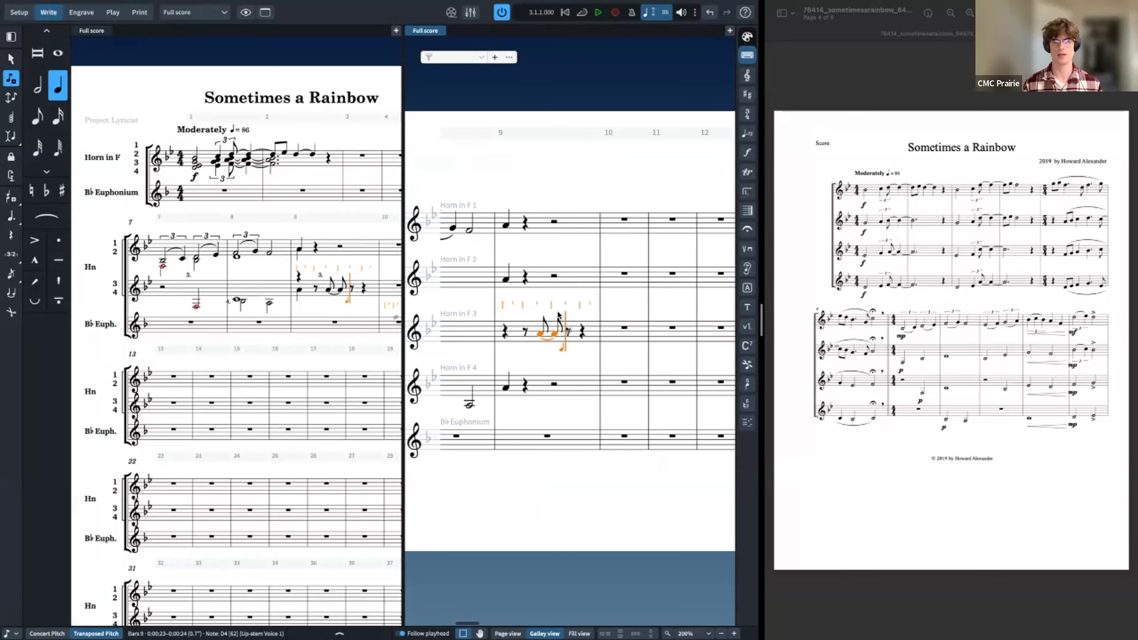
alt+click(537, 282)
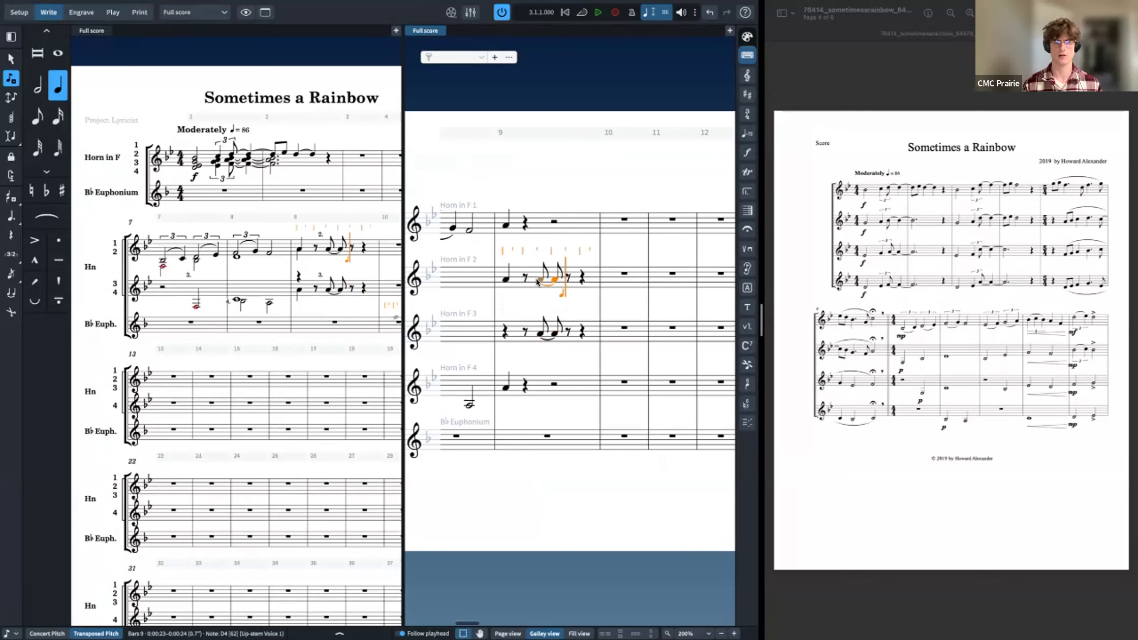
key(Escape)
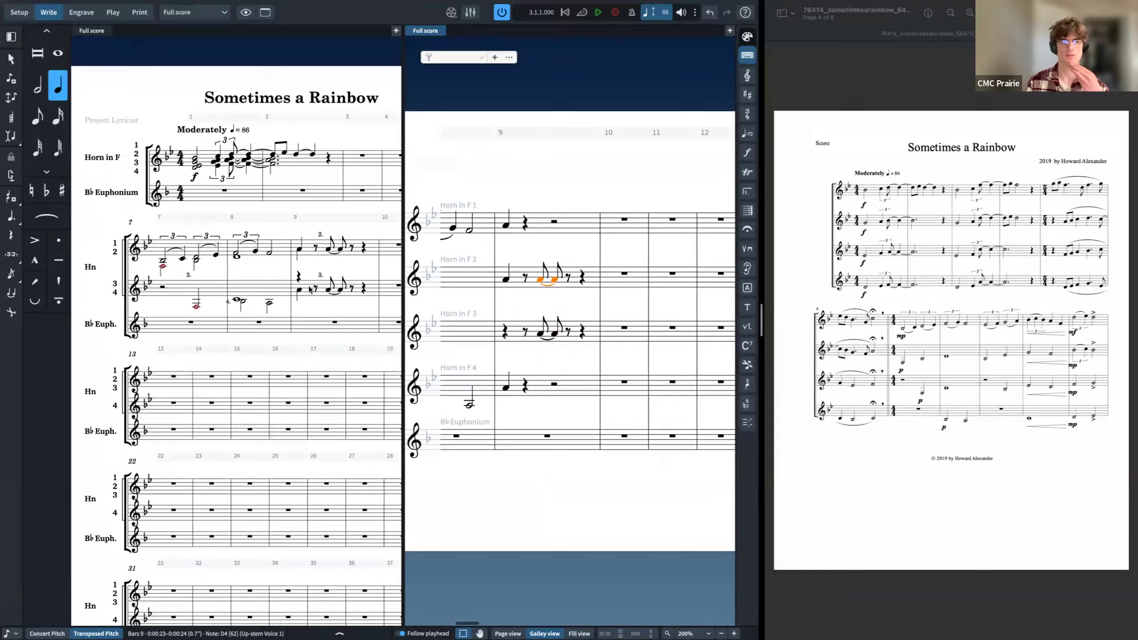
Step: Delete the notes entered in bar 9 of all four horn staves
scroll(172, 392, right, 3)
scroll(172, 391, left, 3)
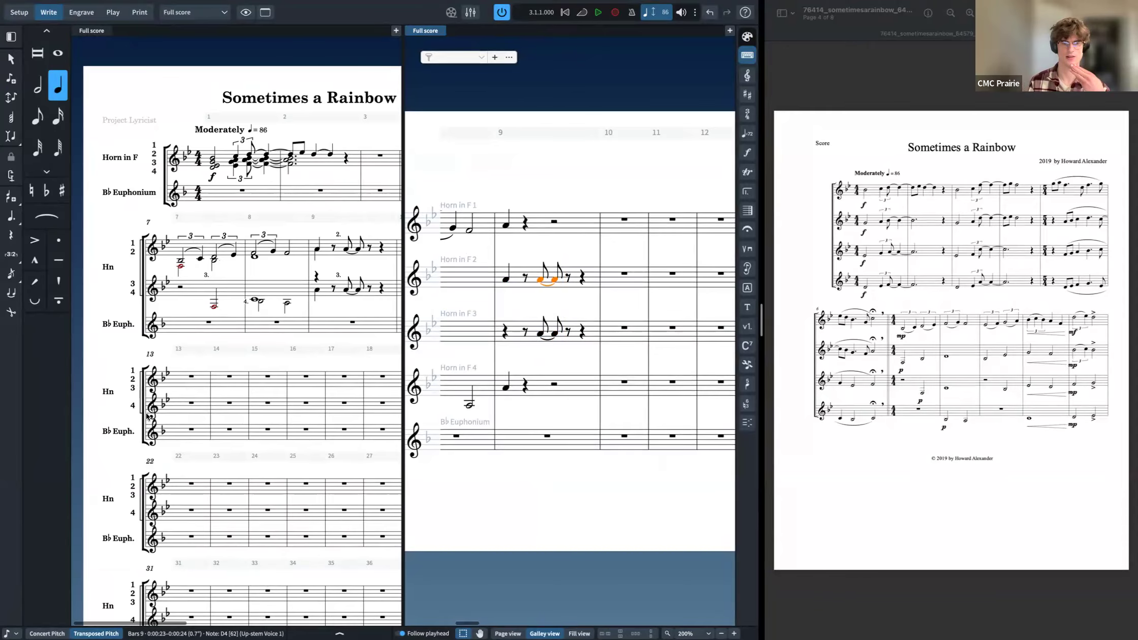
click(556, 395)
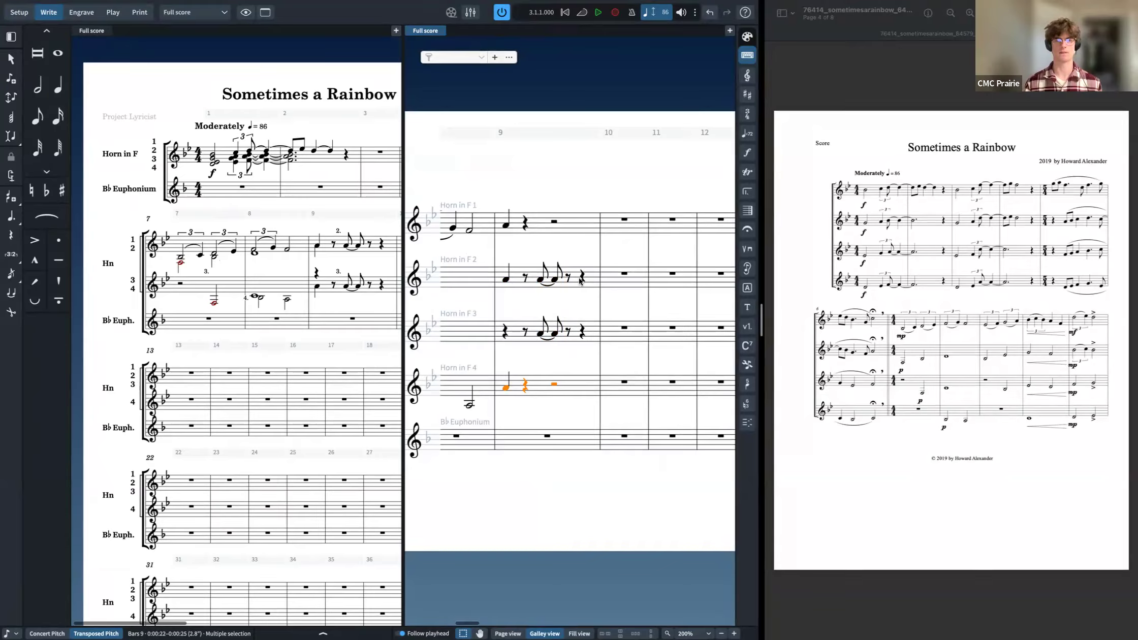
shift+click(580, 281)
key(Delete)
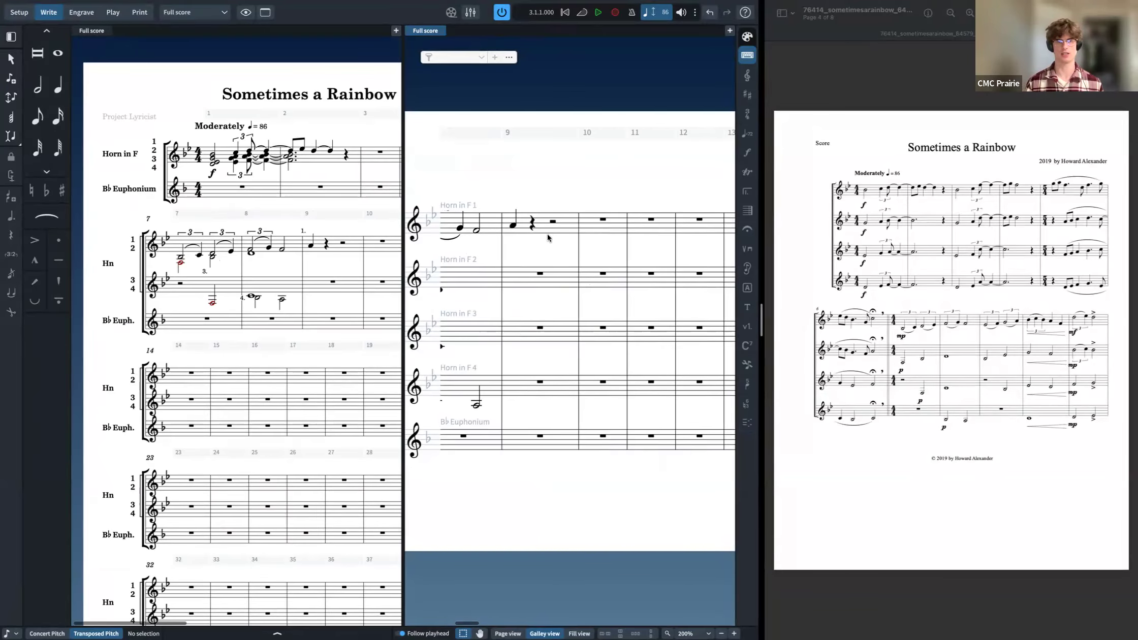
click(548, 232)
key(Delete)
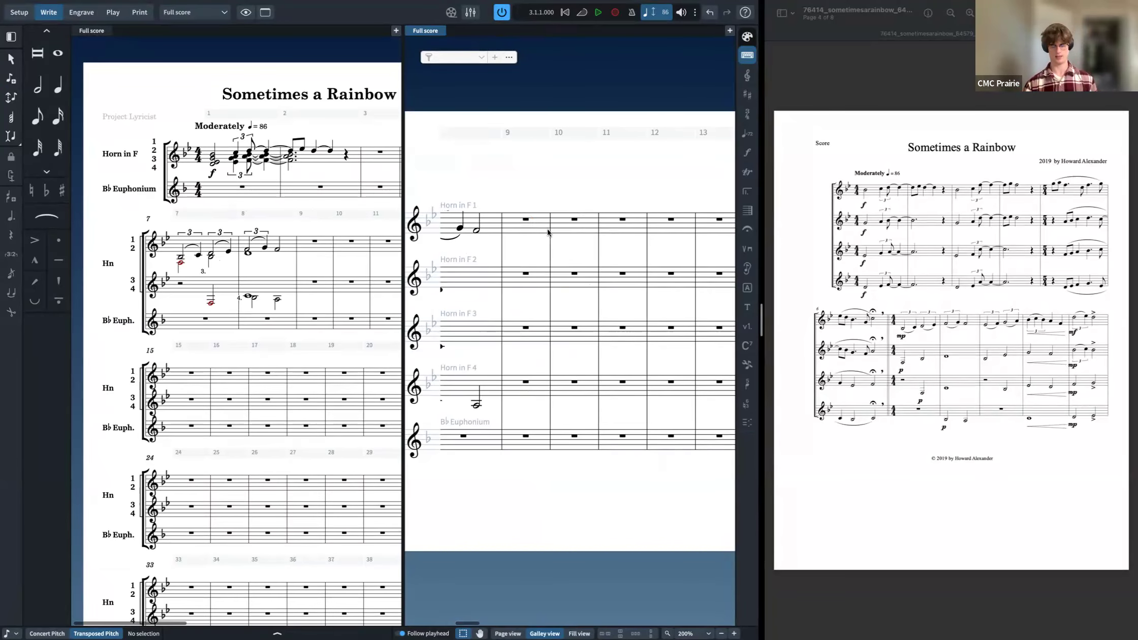
Step: Examine the full score's condensing and staff label settings in the layout options
key(super+shift+l)
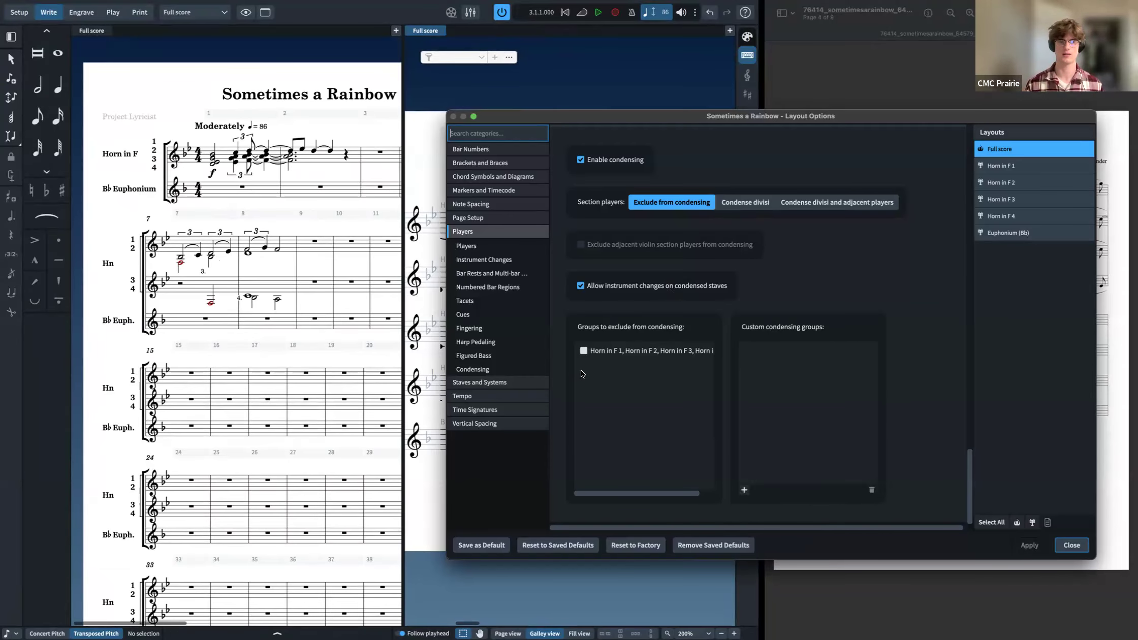
key(Escape)
scroll(304, 333, right, 3)
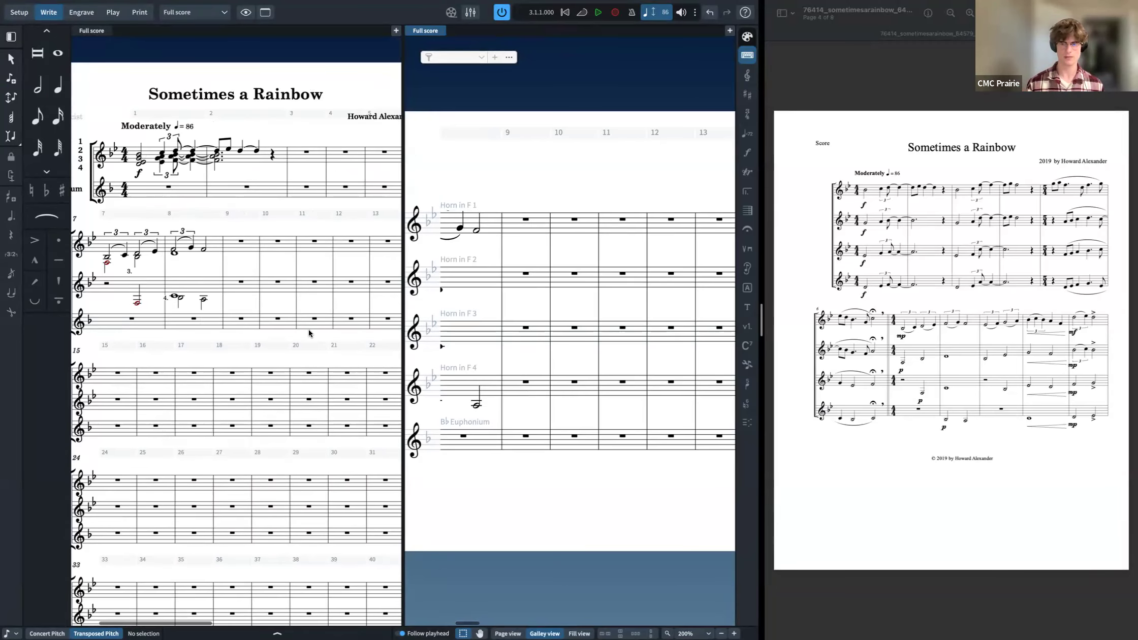
scroll(307, 333, left, 2)
scroll(309, 333, left, 1)
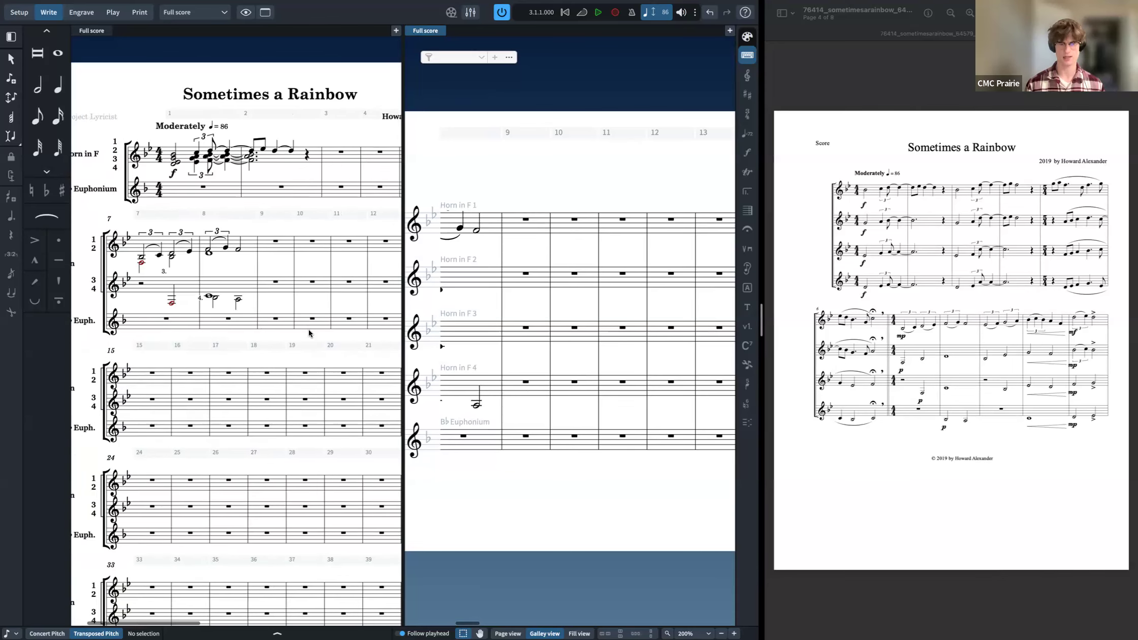
key(super+shift+l)
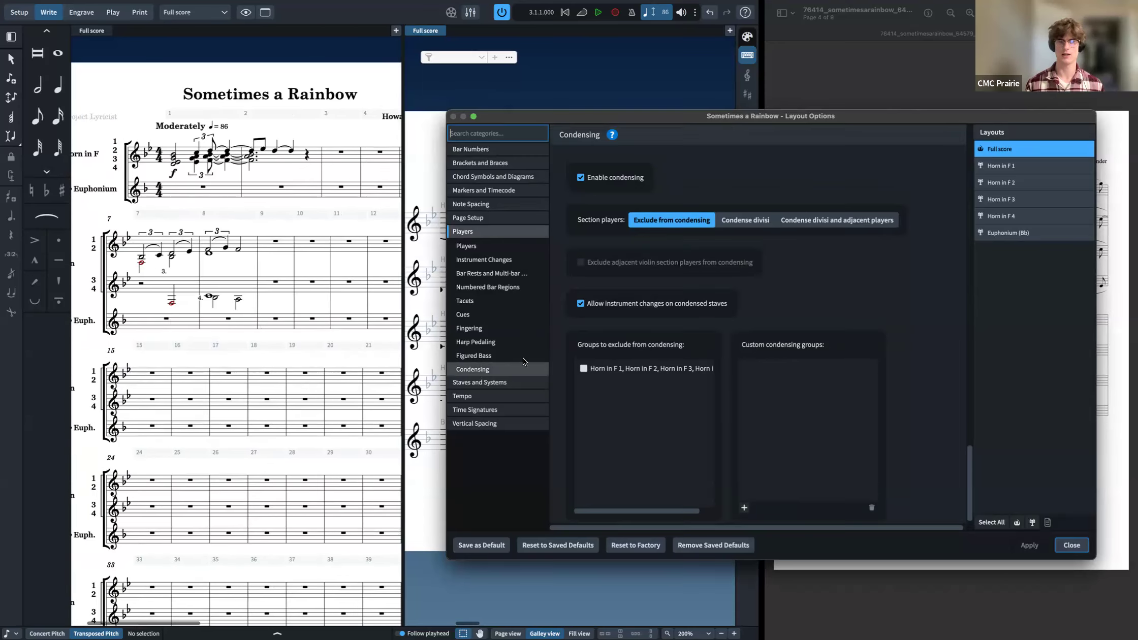
scroll(664, 336, down, 1)
scroll(753, 287, up, 5)
scroll(752, 289, up, 6)
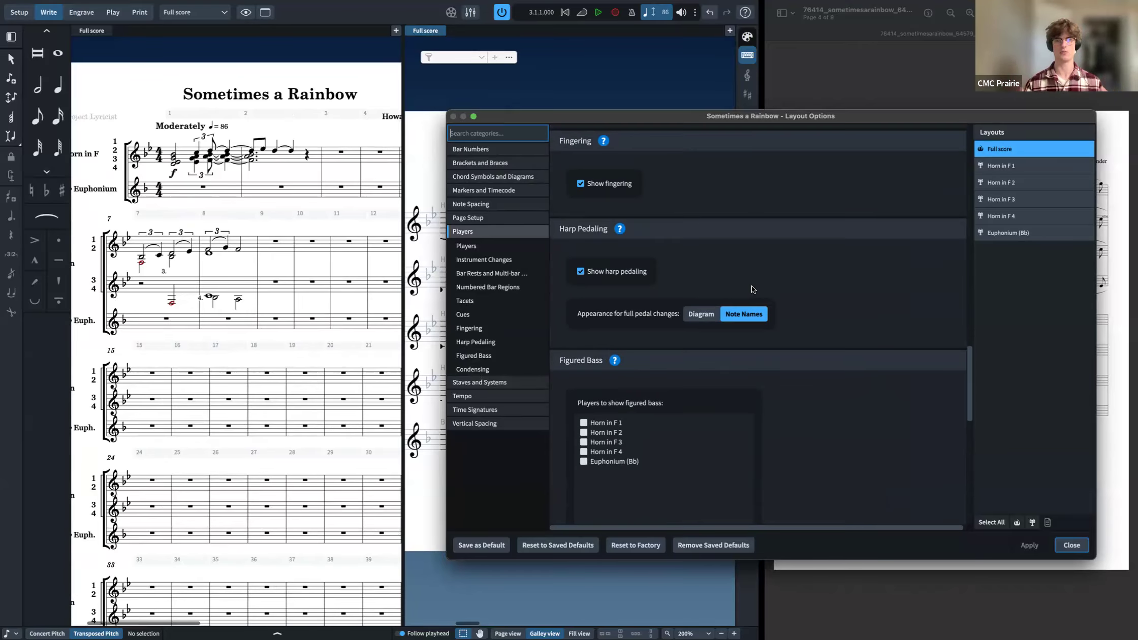
click(496, 379)
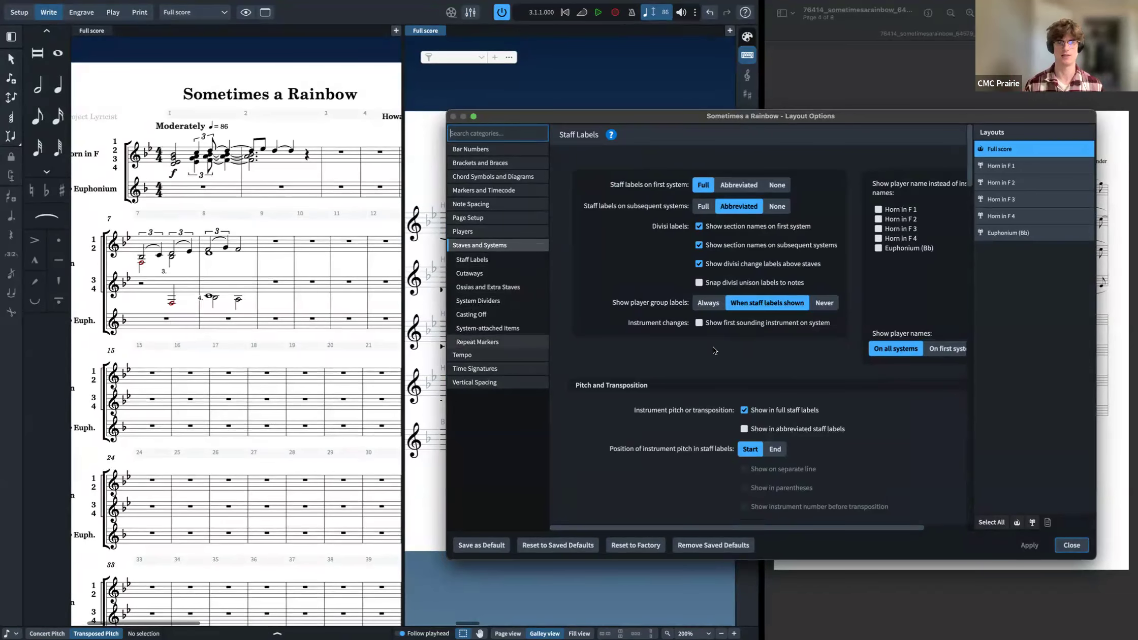
key(Escape)
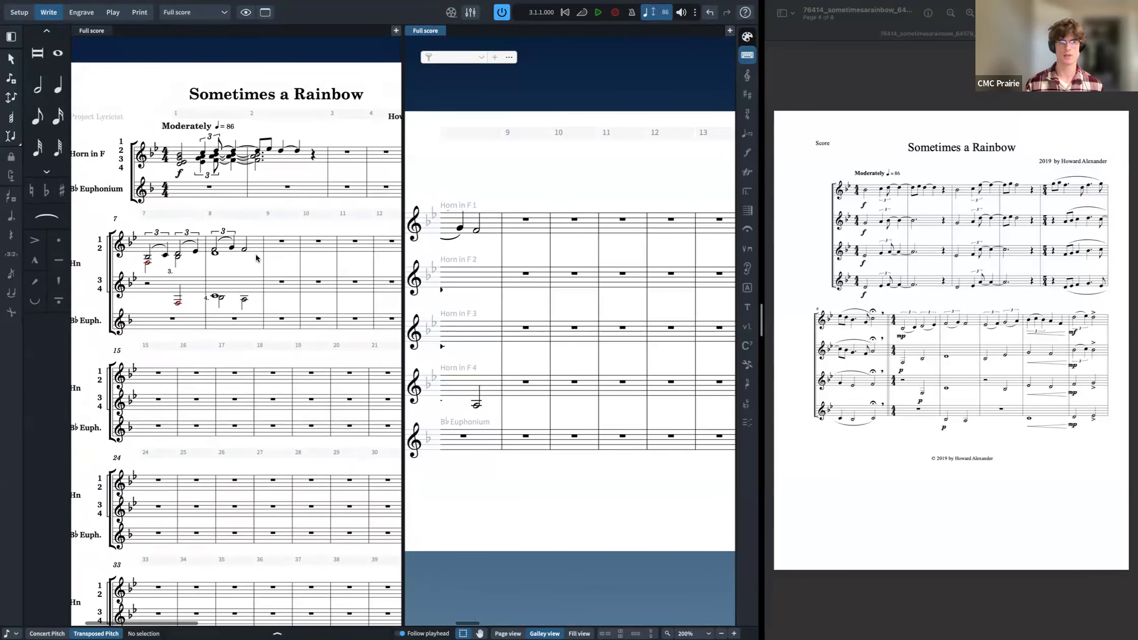
scroll(259, 274, left, 2)
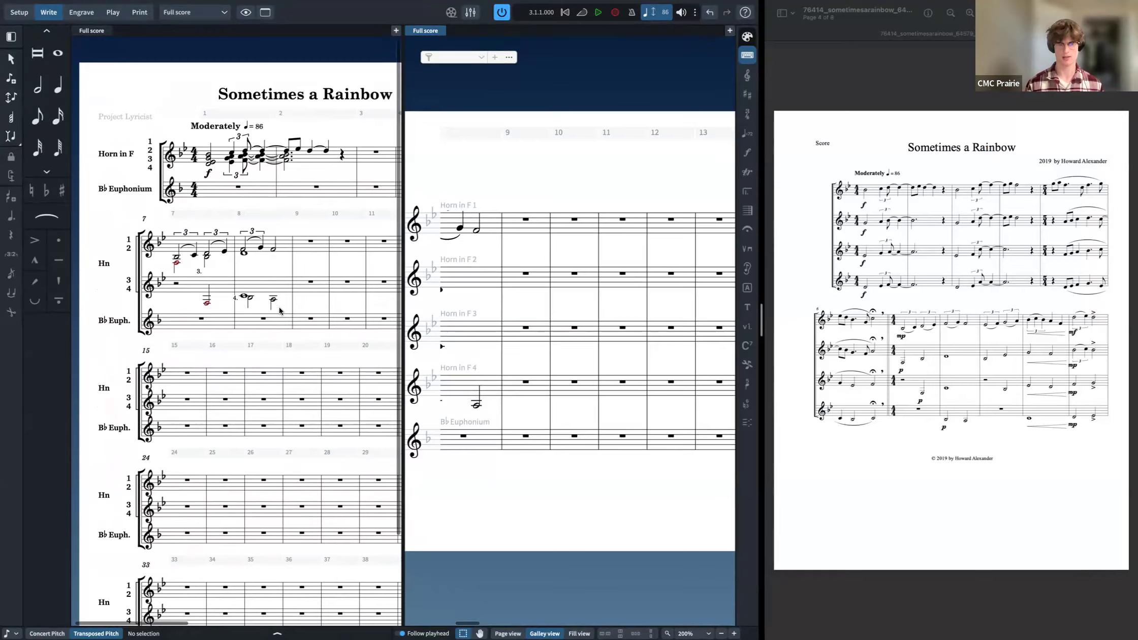
key(ctrl+shift+l)
key(Escape)
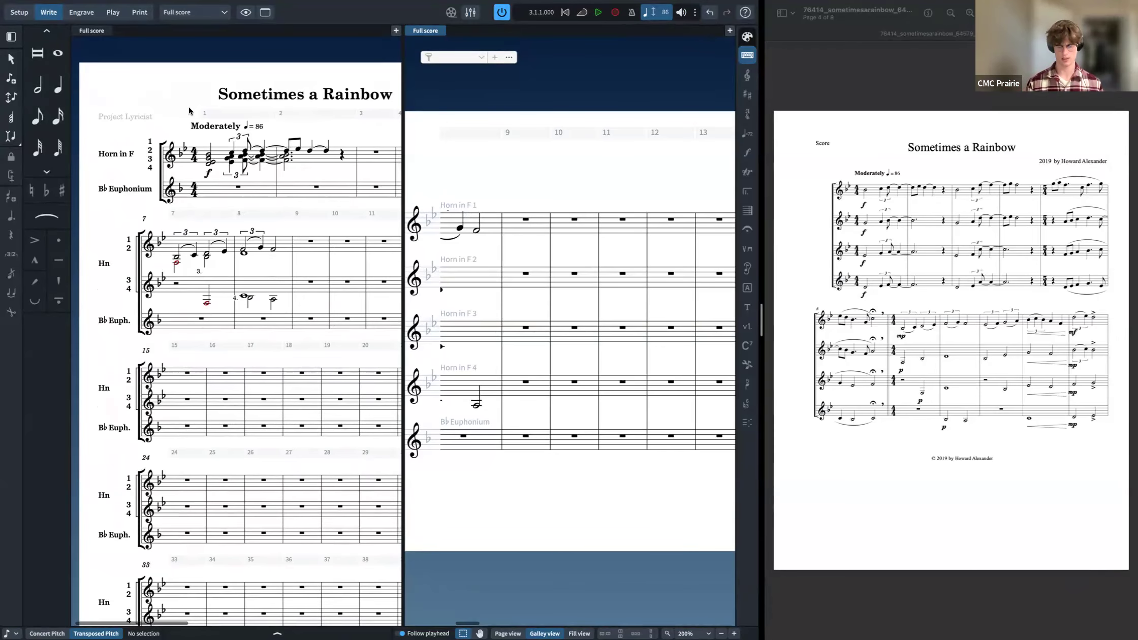
key(ctrl+shift+l)
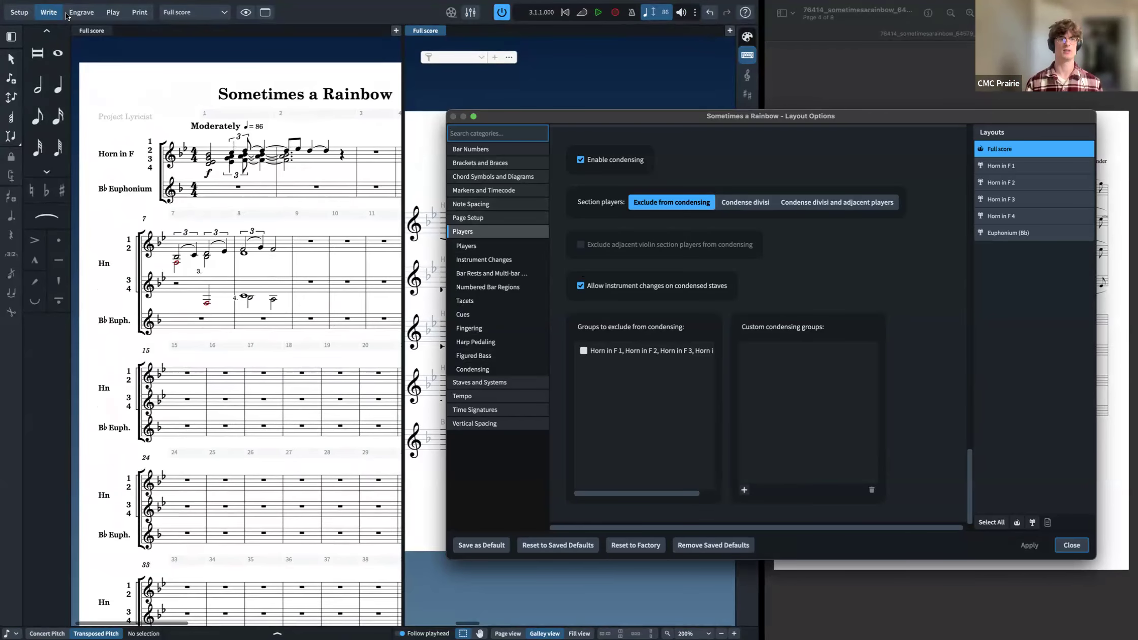
click(1071, 544)
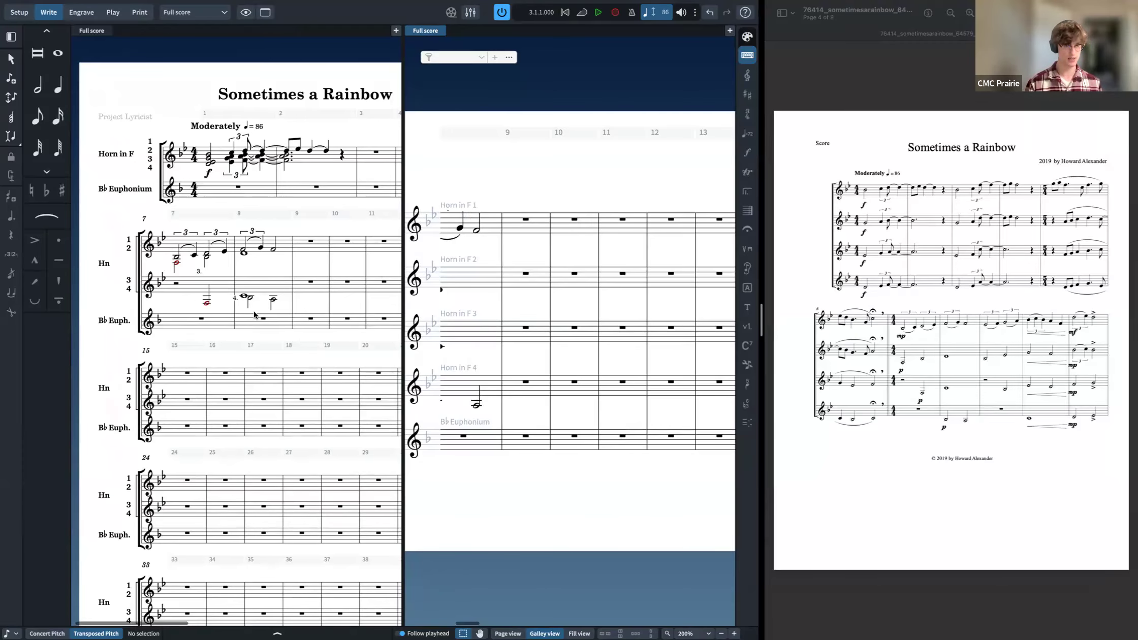
Step: Set condensing engraving options to consolidate consecutive player numbers into a range and apply
key(super+shift+e)
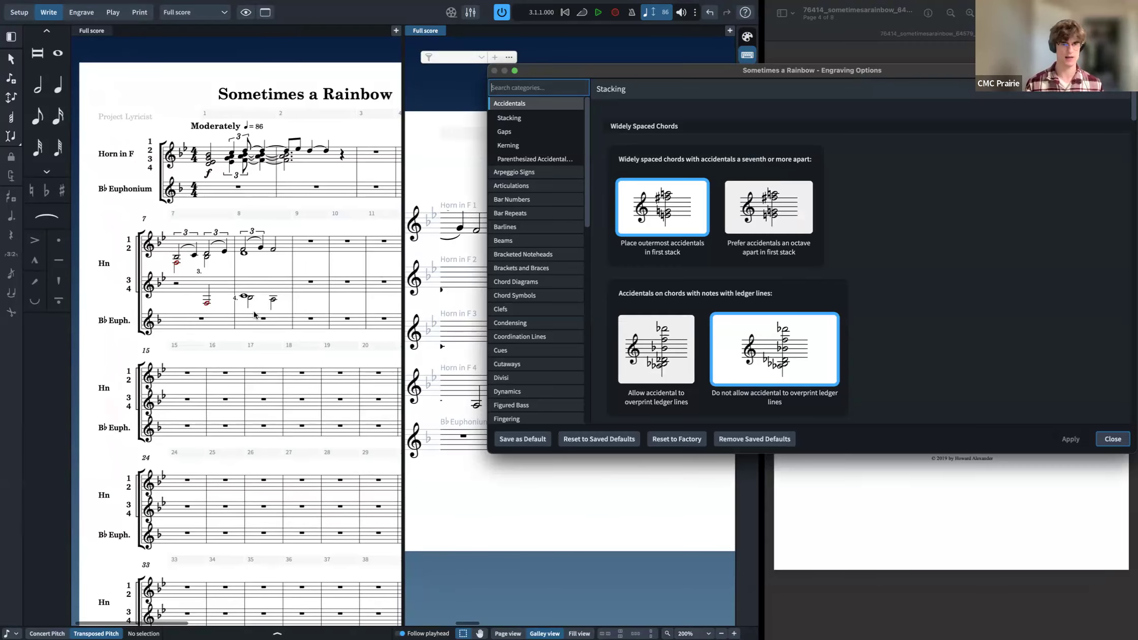
click(558, 323)
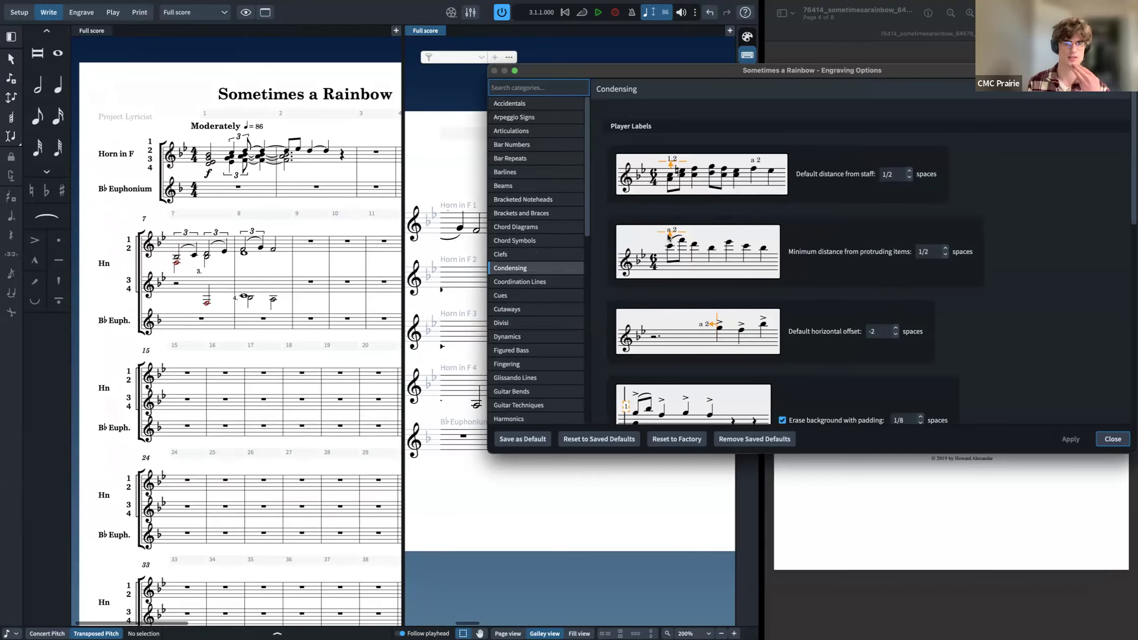
scroll(691, 257, down, 5)
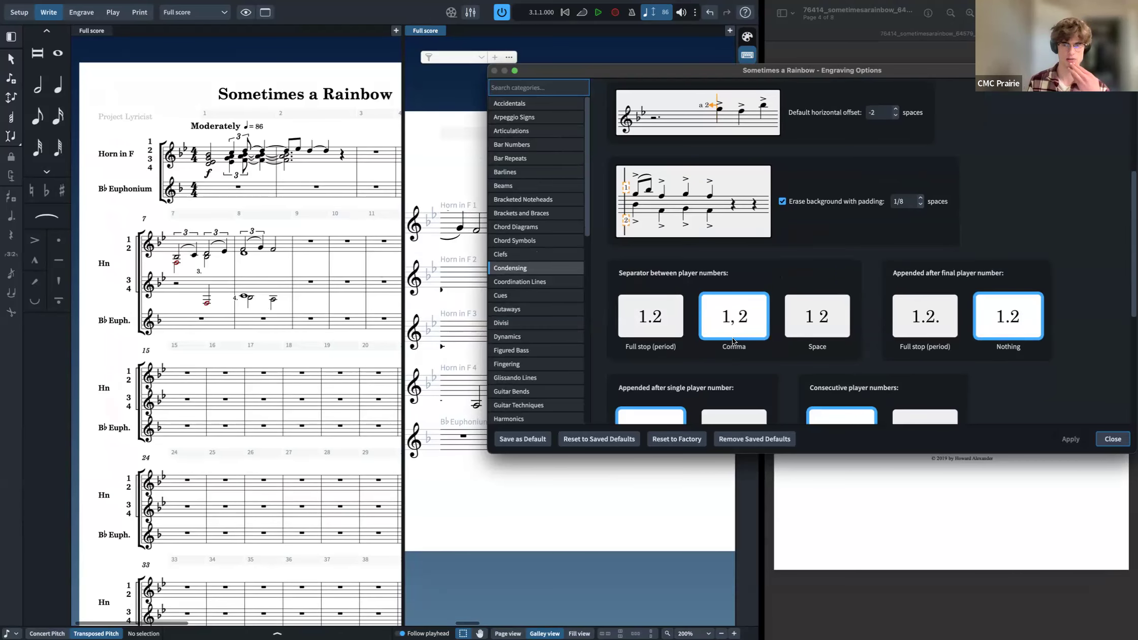
scroll(731, 336, down, 2)
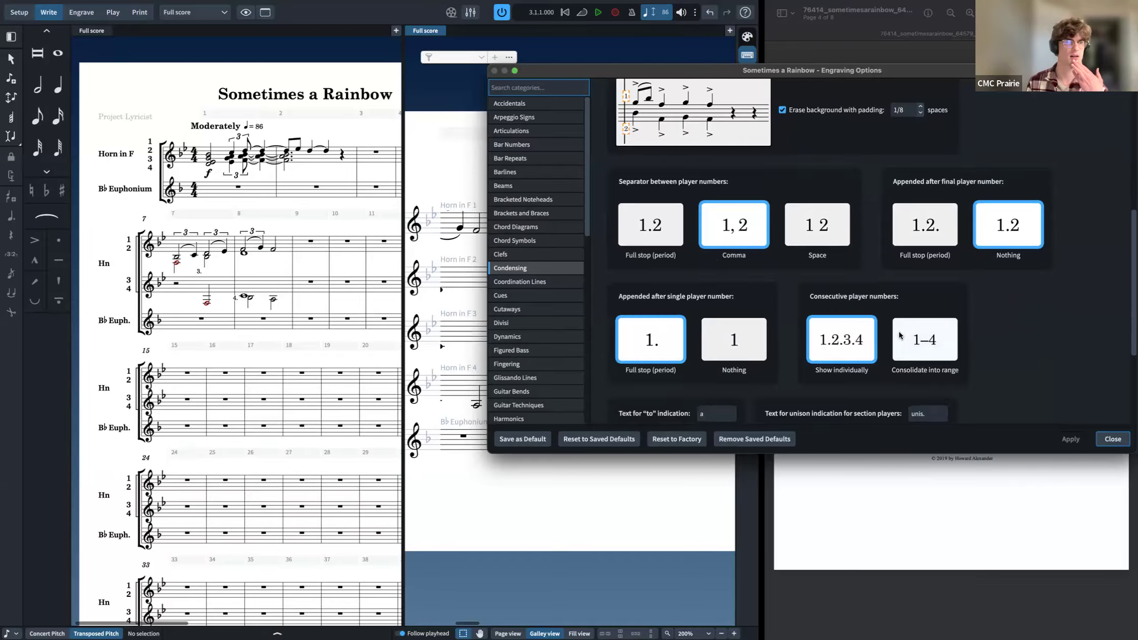
click(909, 344)
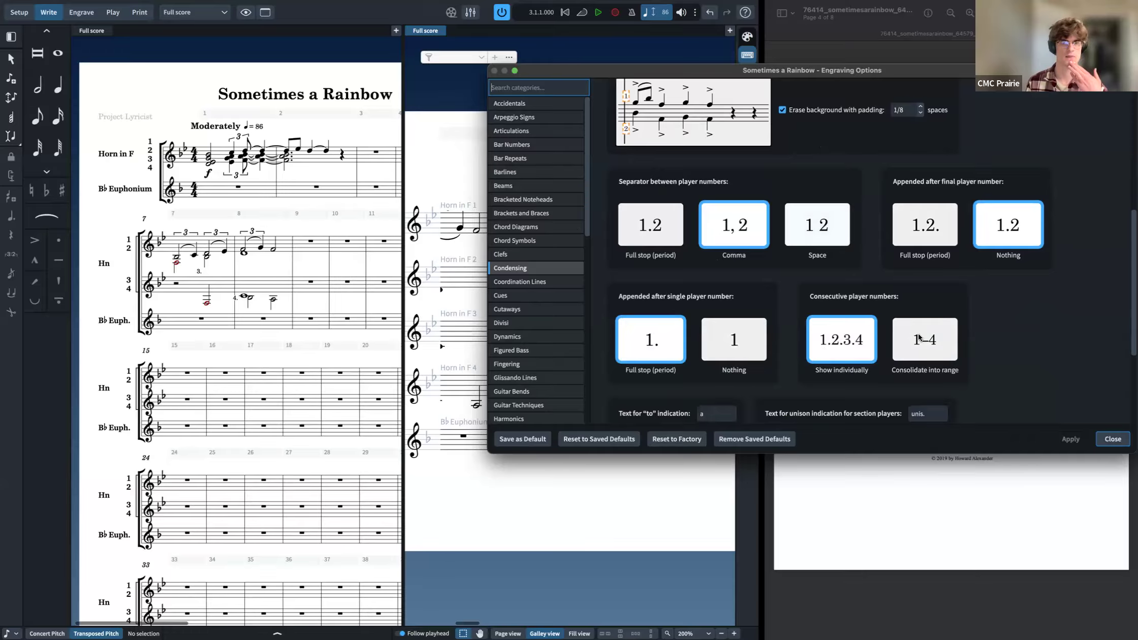
click(1067, 441)
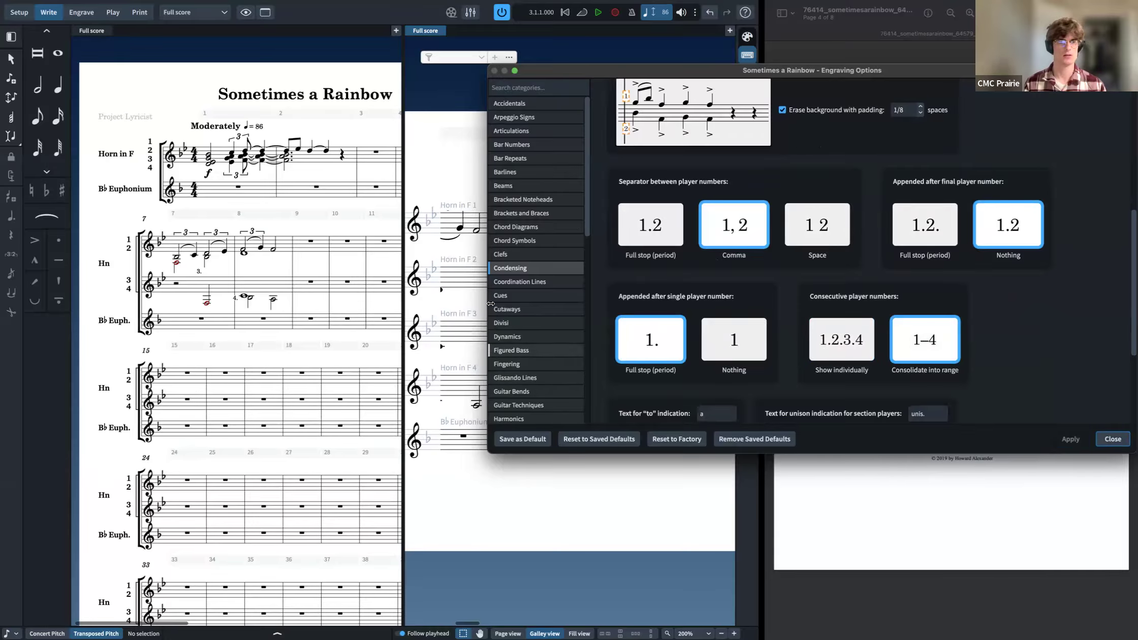
Step: Enter an A at the start of bar 10 in each of the four horn staves
click(1110, 443)
click(576, 331)
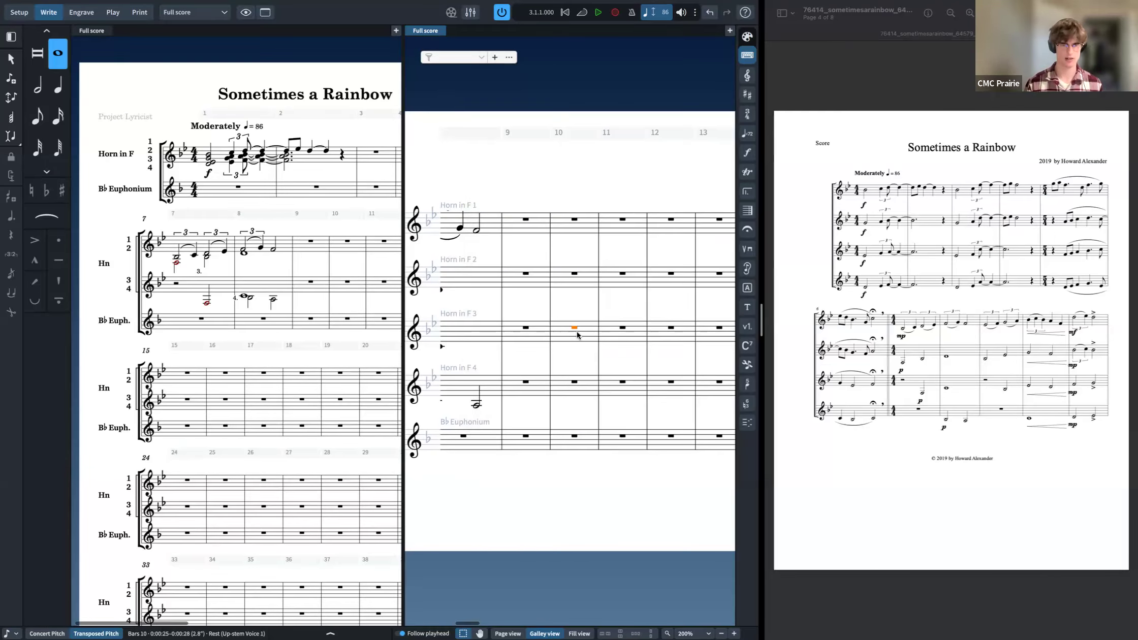
key(shift+n)
key(a)
key(Left)
key(Left)
key(Up)
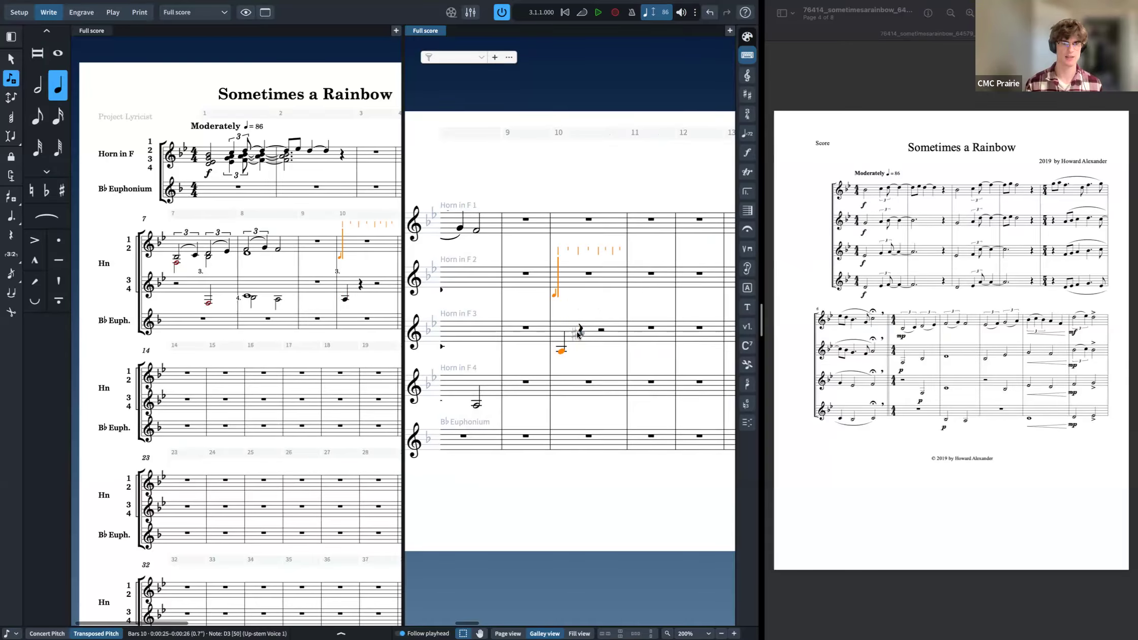
key(a)
key(Left)
key(Left)
key(Up)
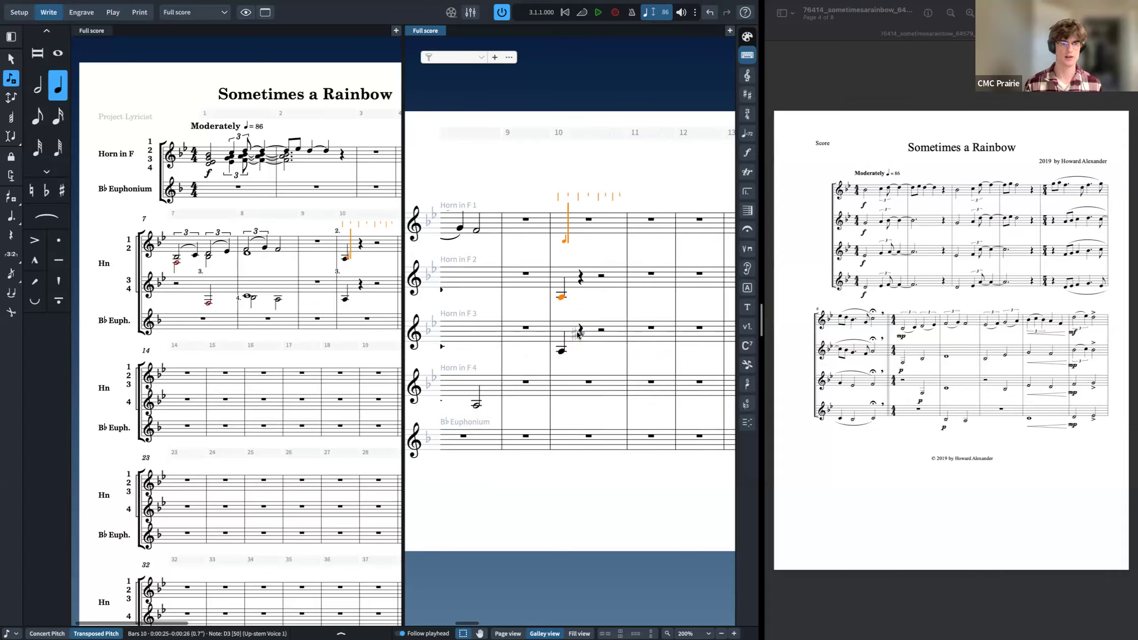
key(a)
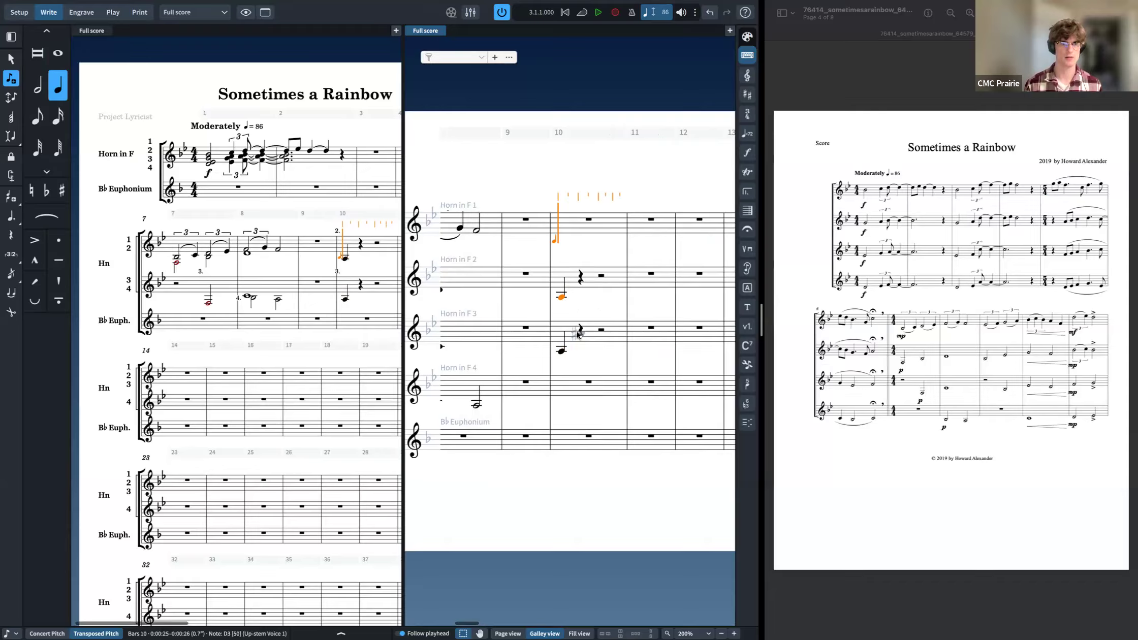
key(Down)
key(Down)
key(Down)
key(Left)
key(Left)
key(a)
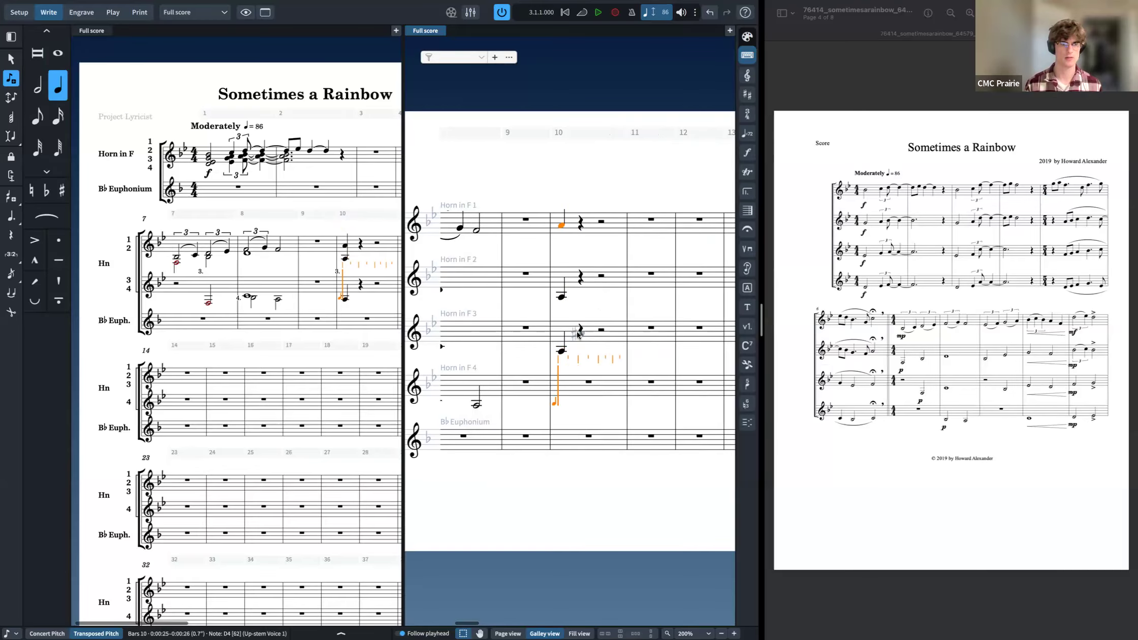
key(Escape)
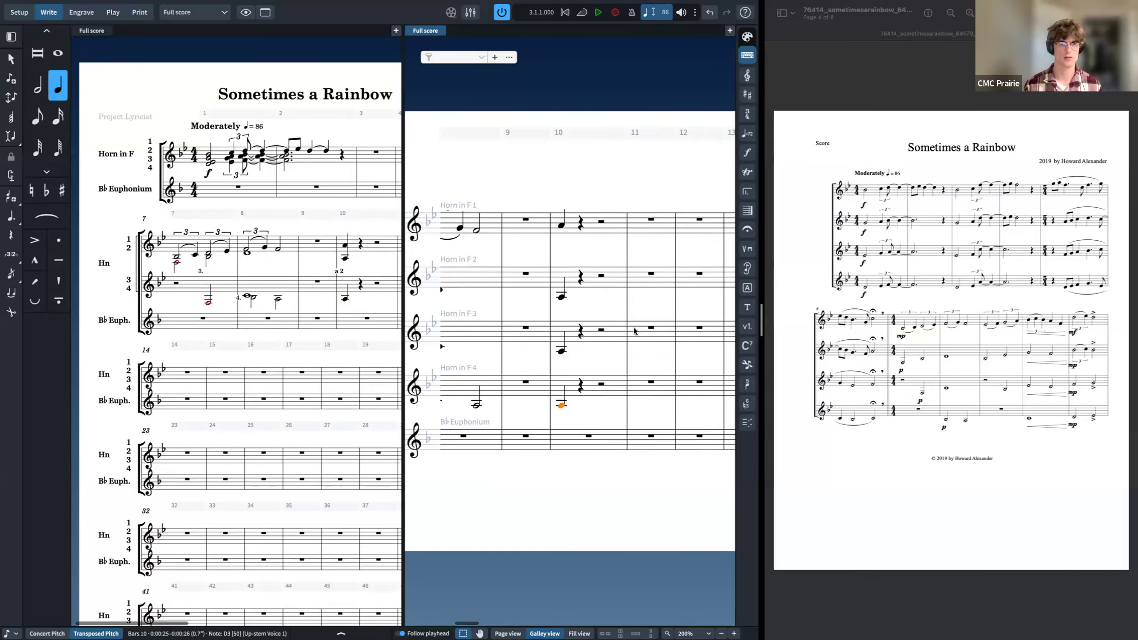
Step: Delete the notes in bar 10 across all four horn staves
click(609, 227)
key(ctrl+alt+Down)
shift+click(616, 394)
key(Delete)
scroll(623, 395, right, 10)
scroll(683, 227, left, 1)
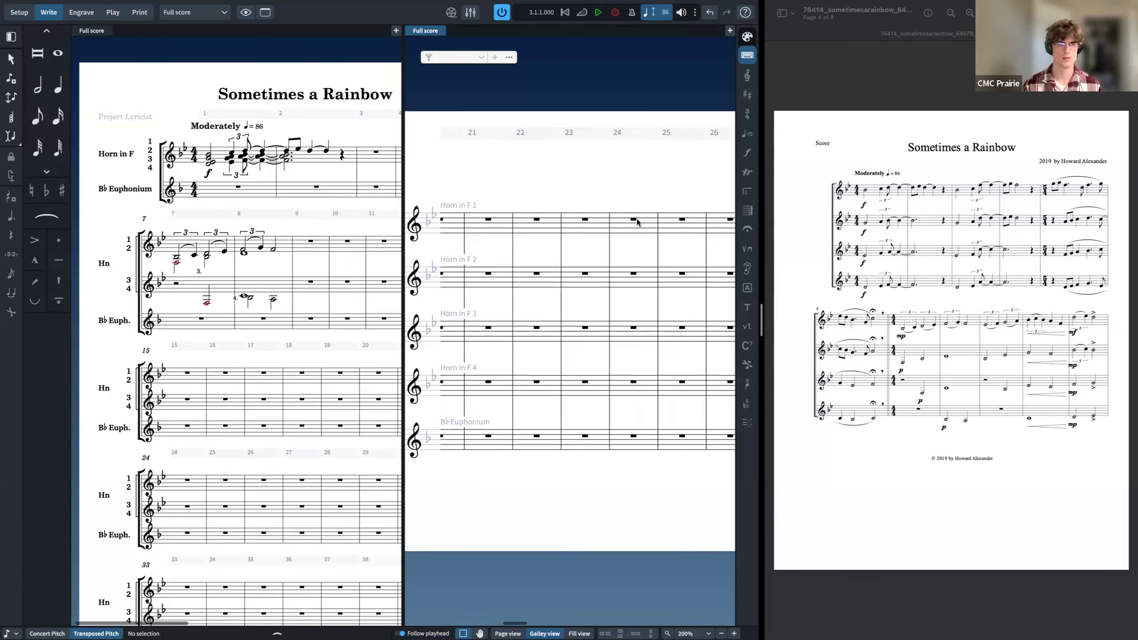
Step: Paste the copied notes into bar 24 of all horn staves, then delete them again
click(637, 222)
key(ctrl+v)
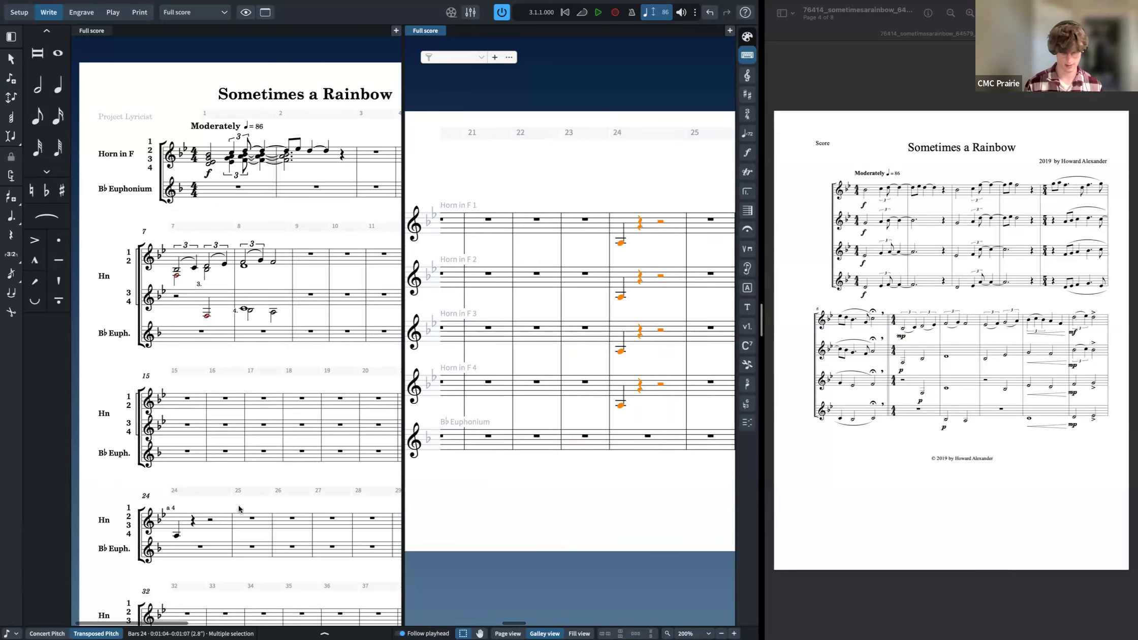
key(super+shift+e)
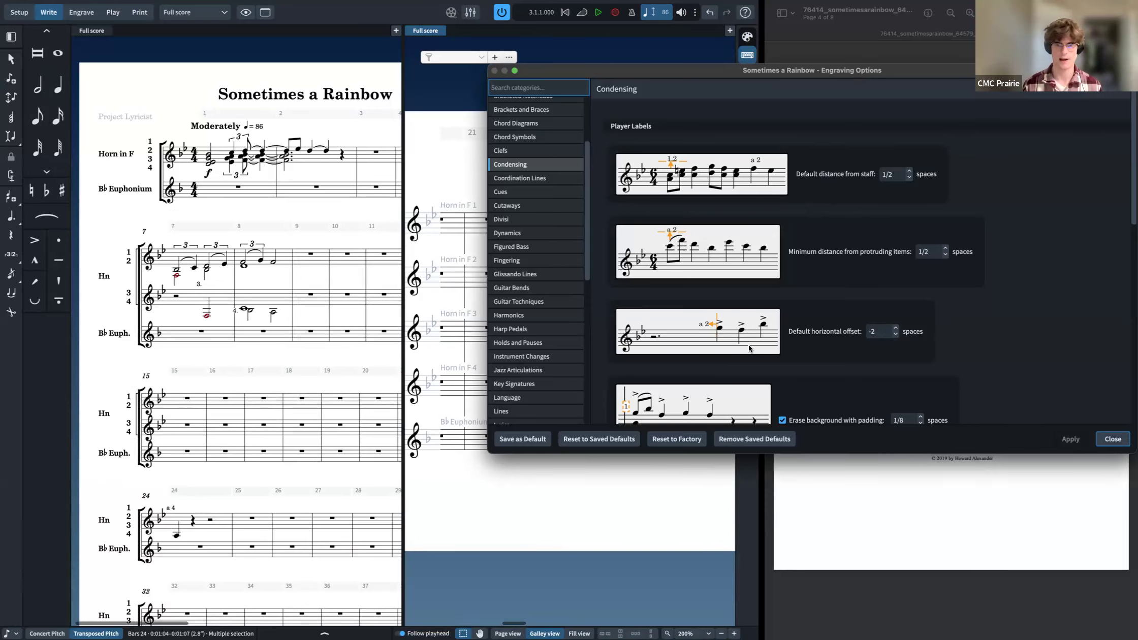
scroll(749, 348, down, 10)
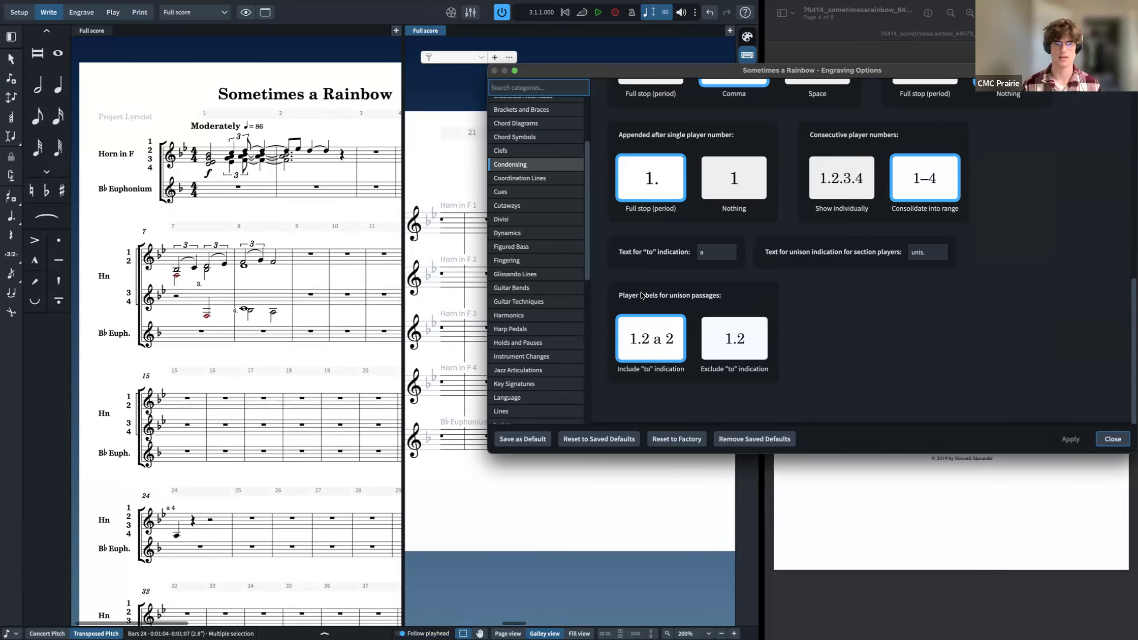
scroll(705, 293, up, 10)
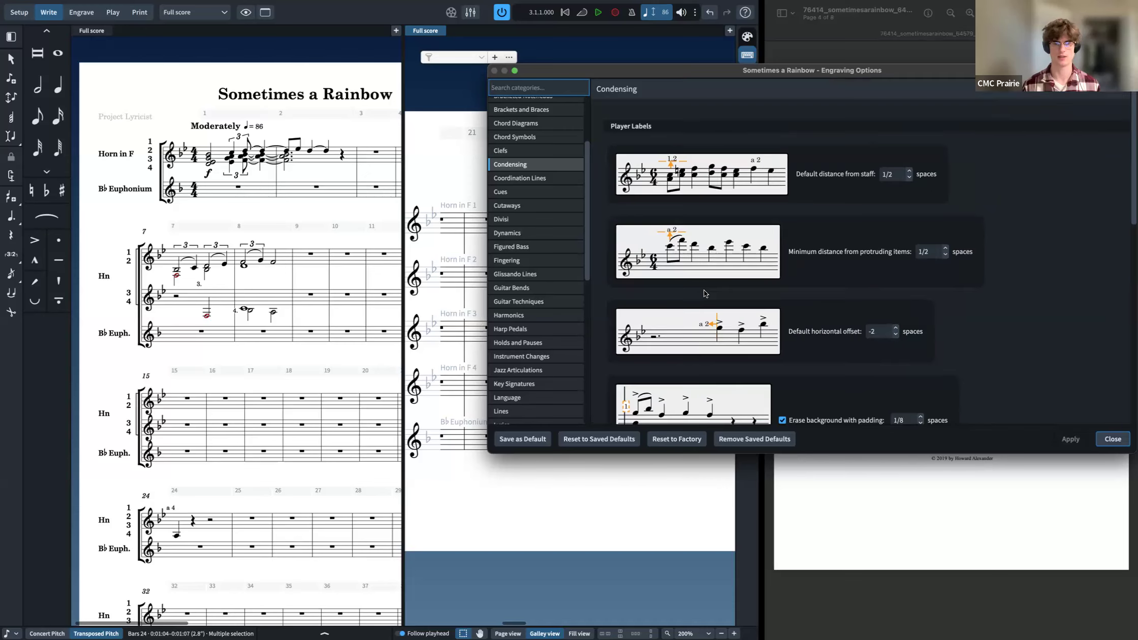
key(Escape)
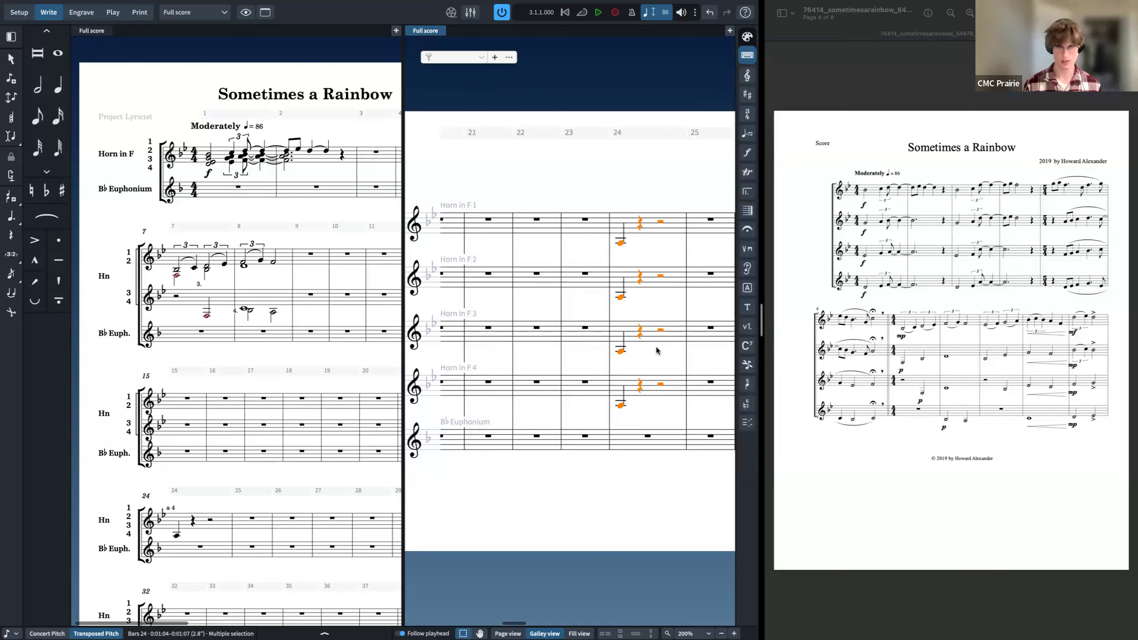
key(Delete)
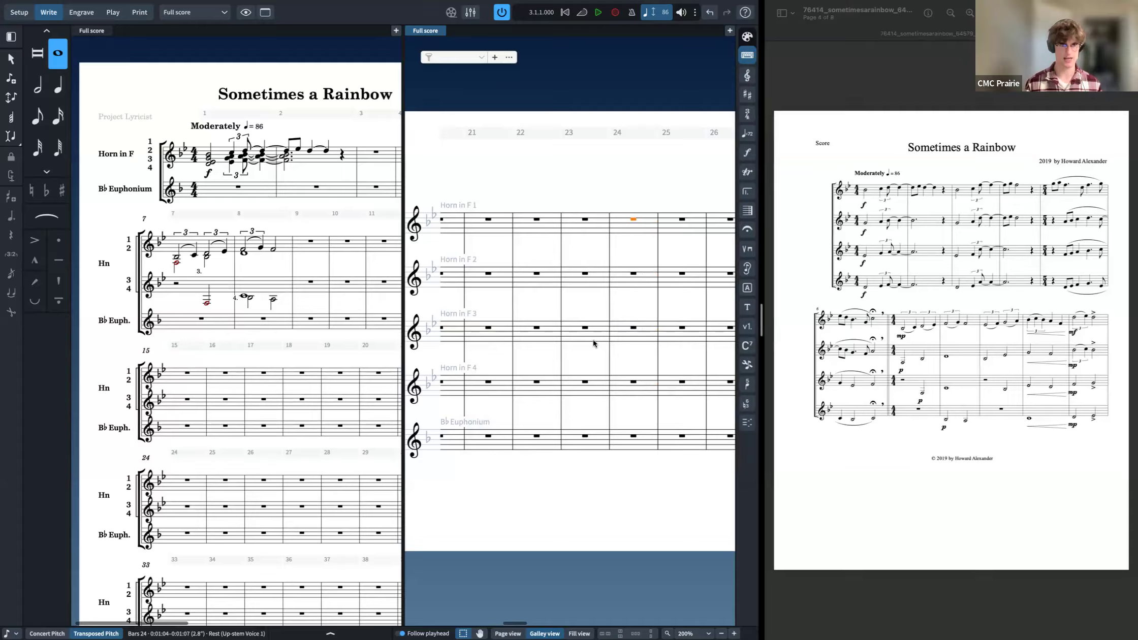
Step: Open the Condensing notation options and enter whole-note A's in bar 10 for all four horns
key(super+shift+n)
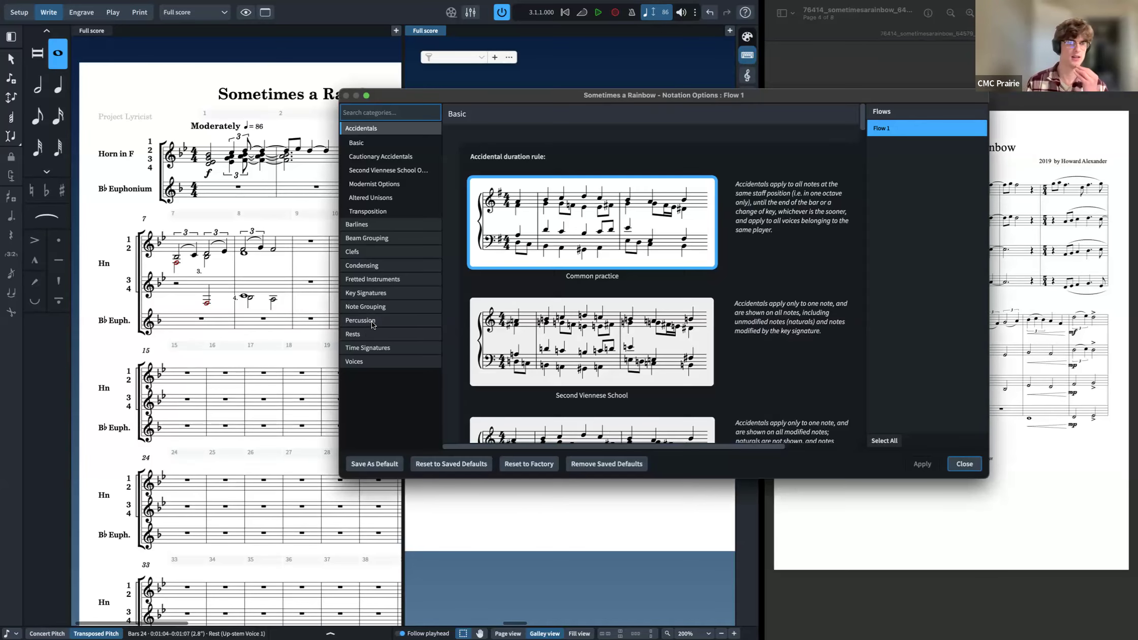
click(392, 266)
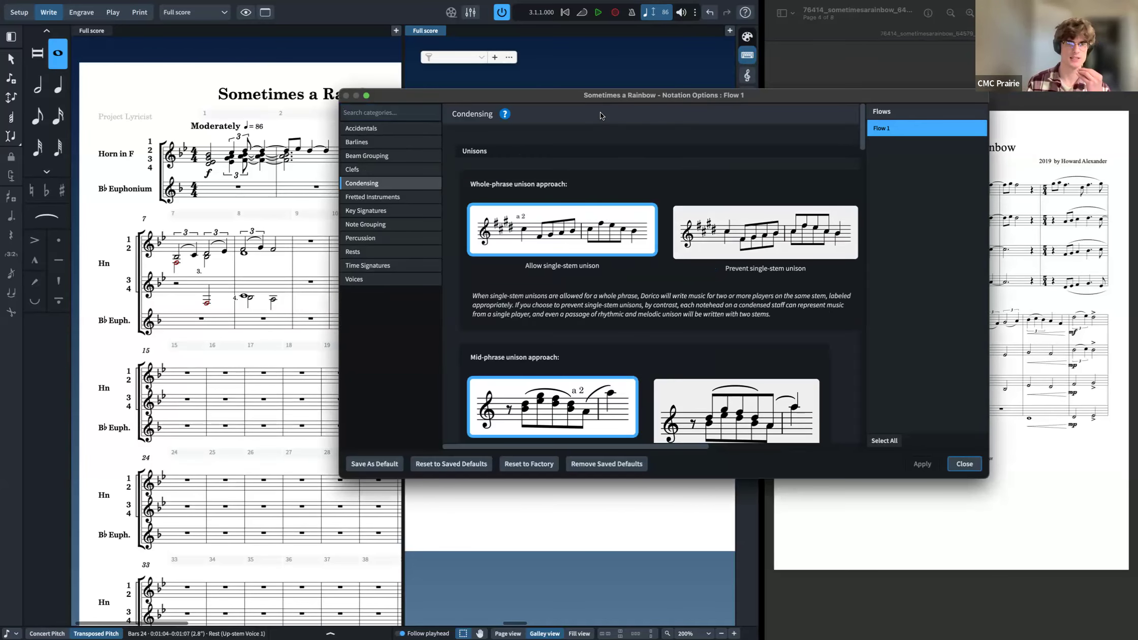
drag(663, 96, 824, 87)
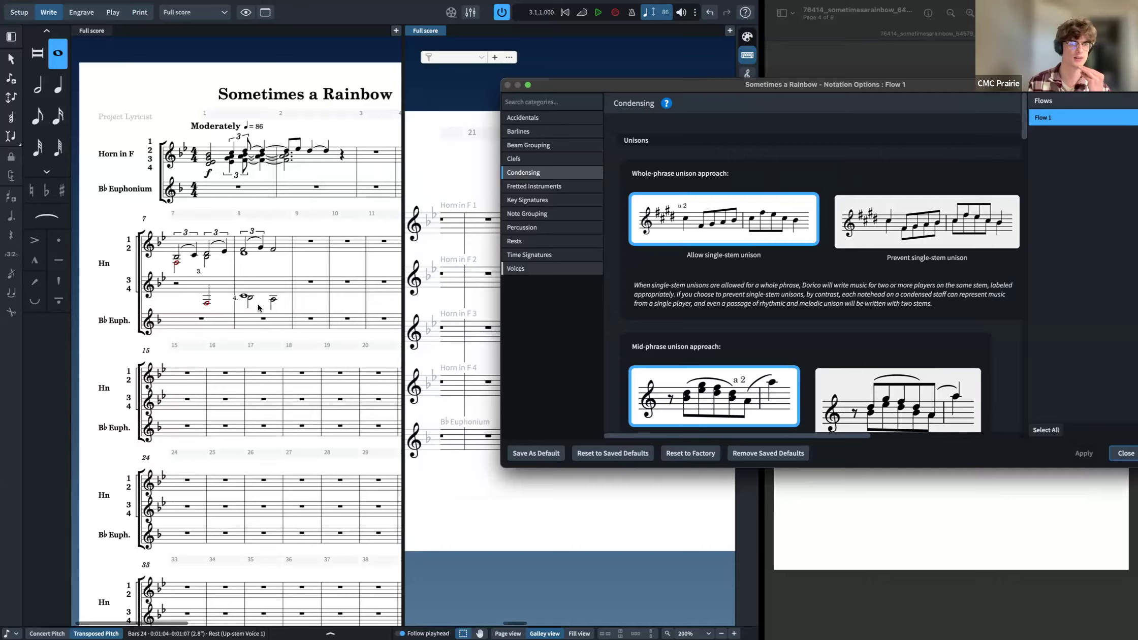
click(351, 314)
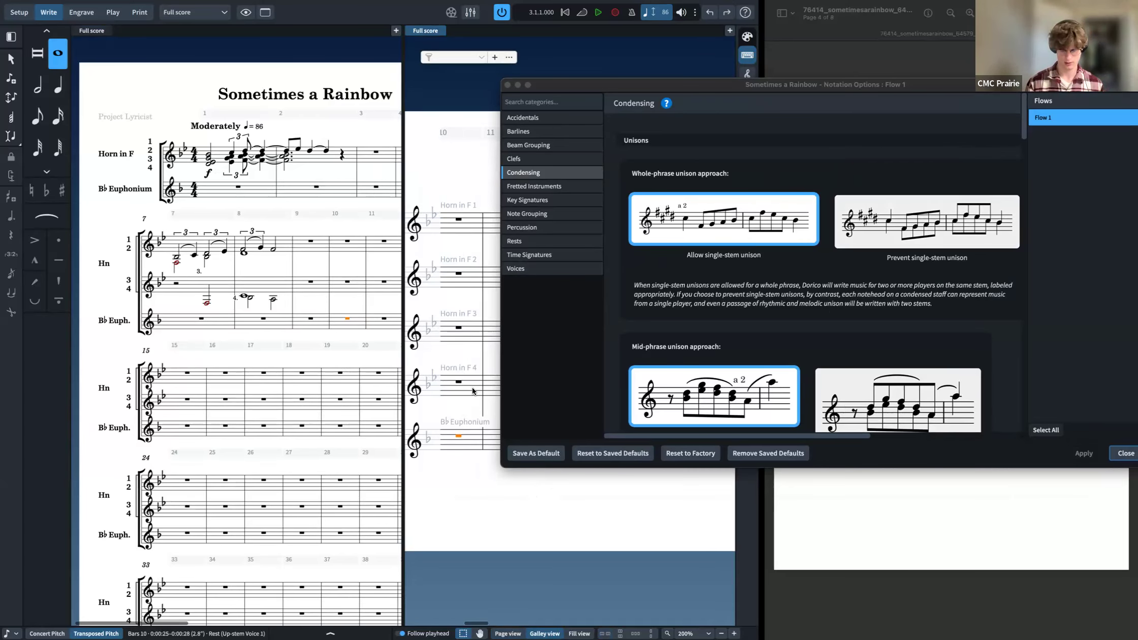
key(shift+n)
key(super+z)
key(Up)
key(a)
key(Left)
key(Left)
key(Left)
key(Left)
key(Left)
key(Left)
key(Left)
key(Left)
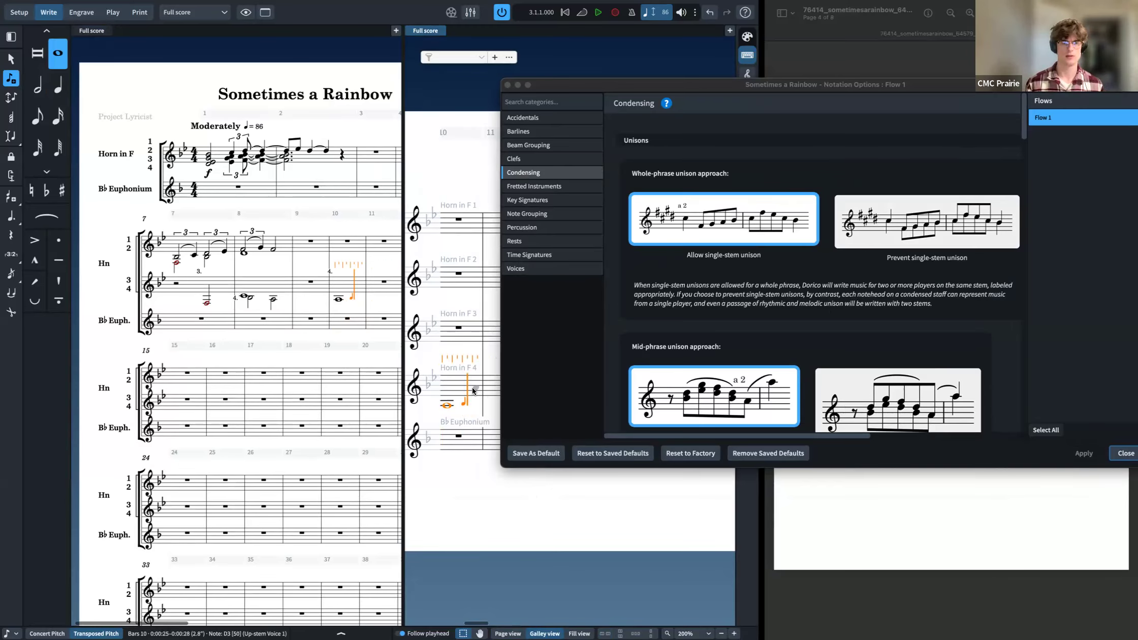
key(Up)
key(a)
key(Left)
key(Left)
key(Left)
key(Left)
key(Left)
key(Left)
key(Left)
key(Left)
key(Up)
key(a)
key(Left)
key(Left)
key(Left)
key(Left)
key(Left)
key(Left)
key(Left)
key(Left)
key(Up)
key(a)
key(Escape)
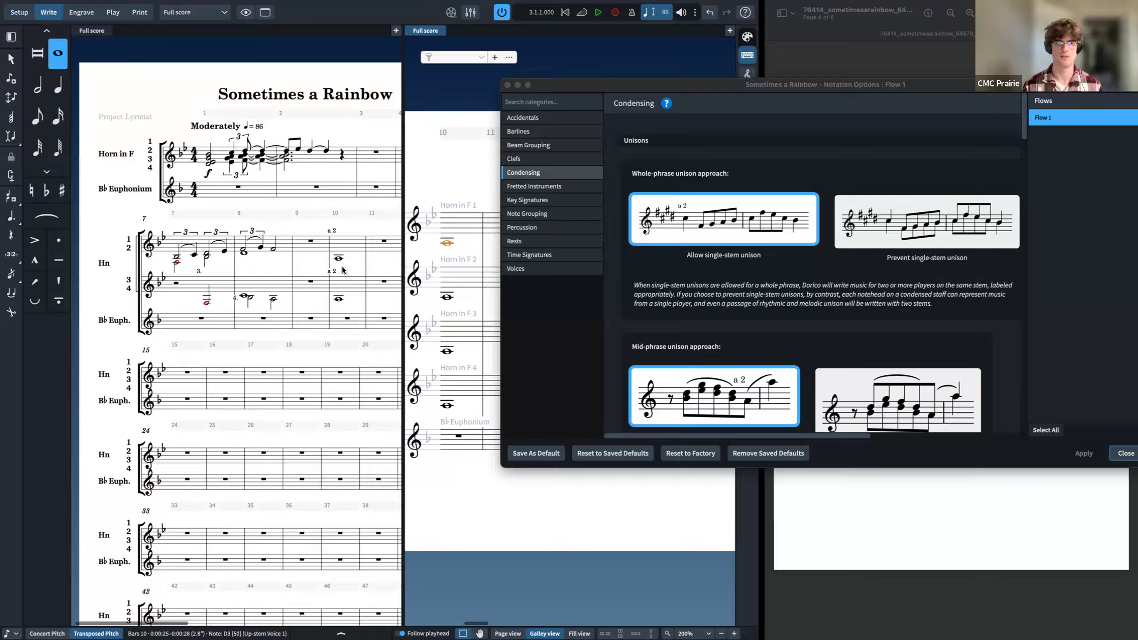
Step: Enter four D quarter notes in bar 10 of Horn 1
key(Return)
key(6)
key(d)
key(d)
key(d)
key(d)
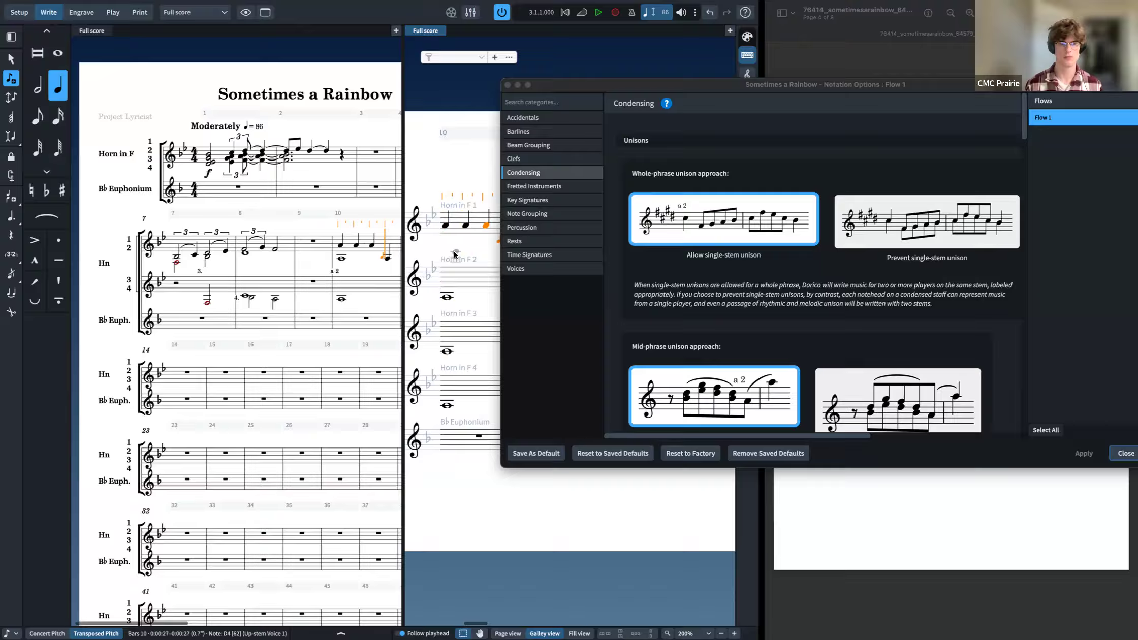
Step: Select the Horn 2 notes in bar 10 and undo the last edit
scroll(446, 302, left, 1)
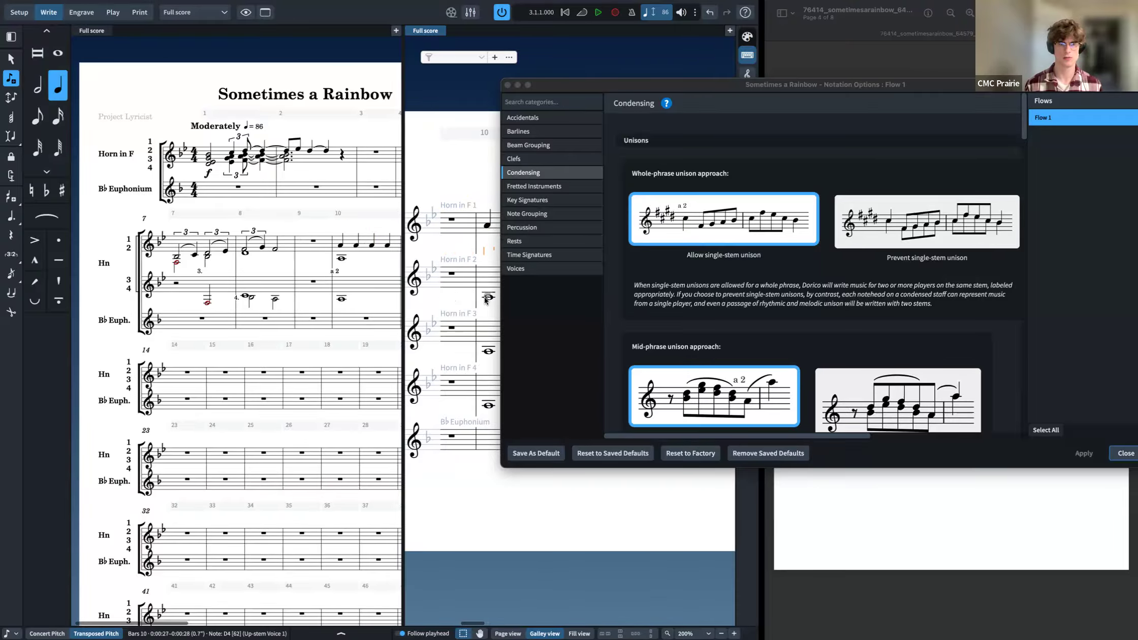
click(478, 297)
click(463, 283)
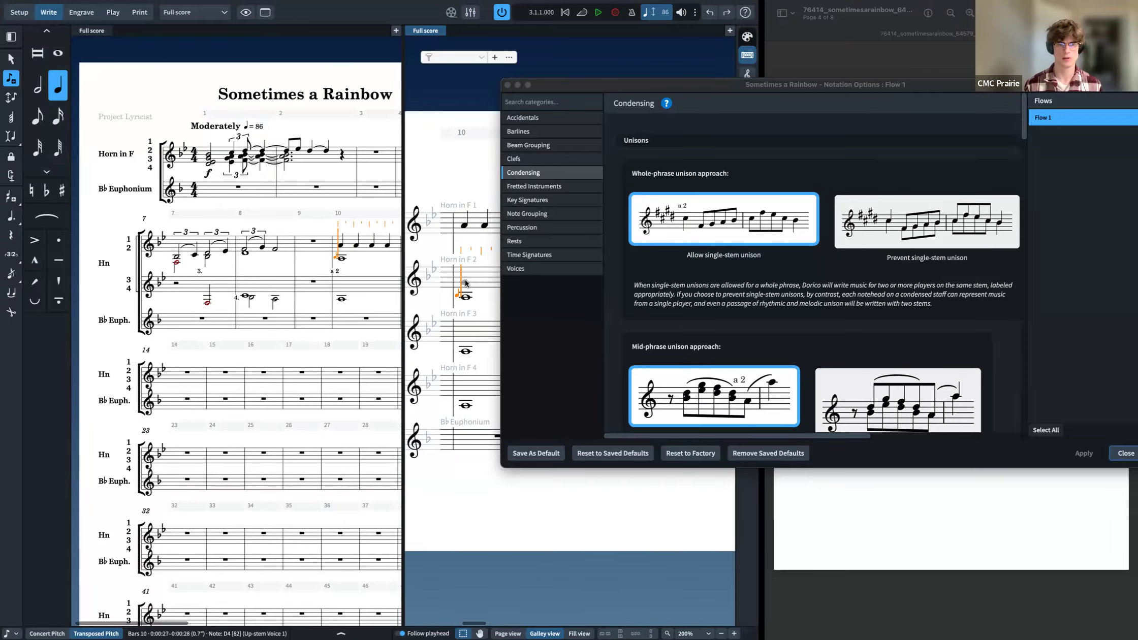
key(super+z)
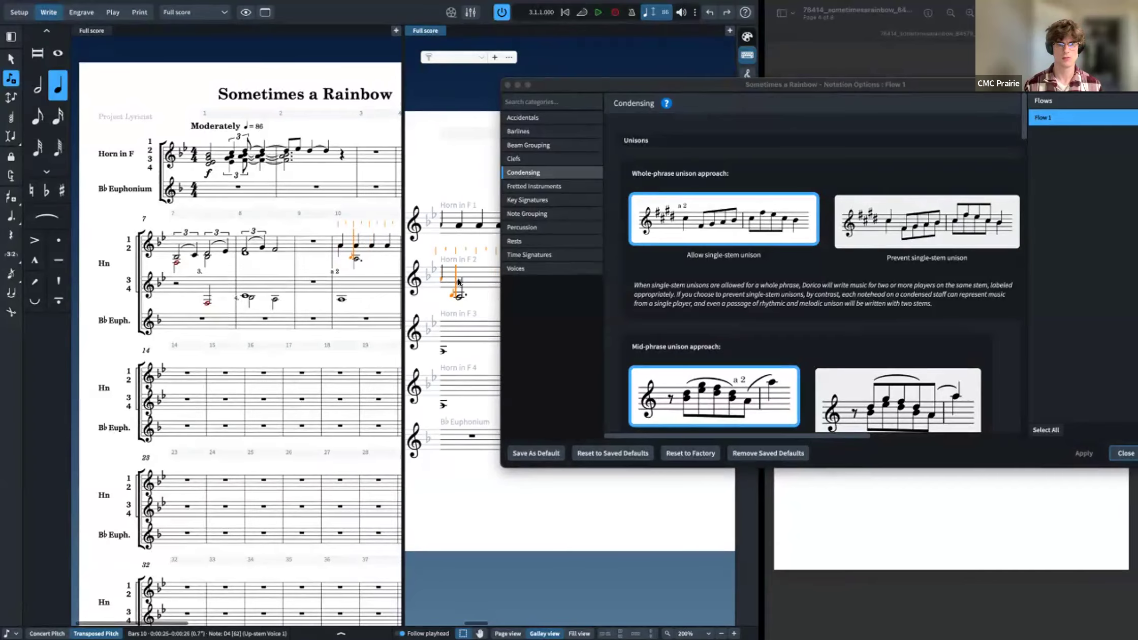
click(460, 278)
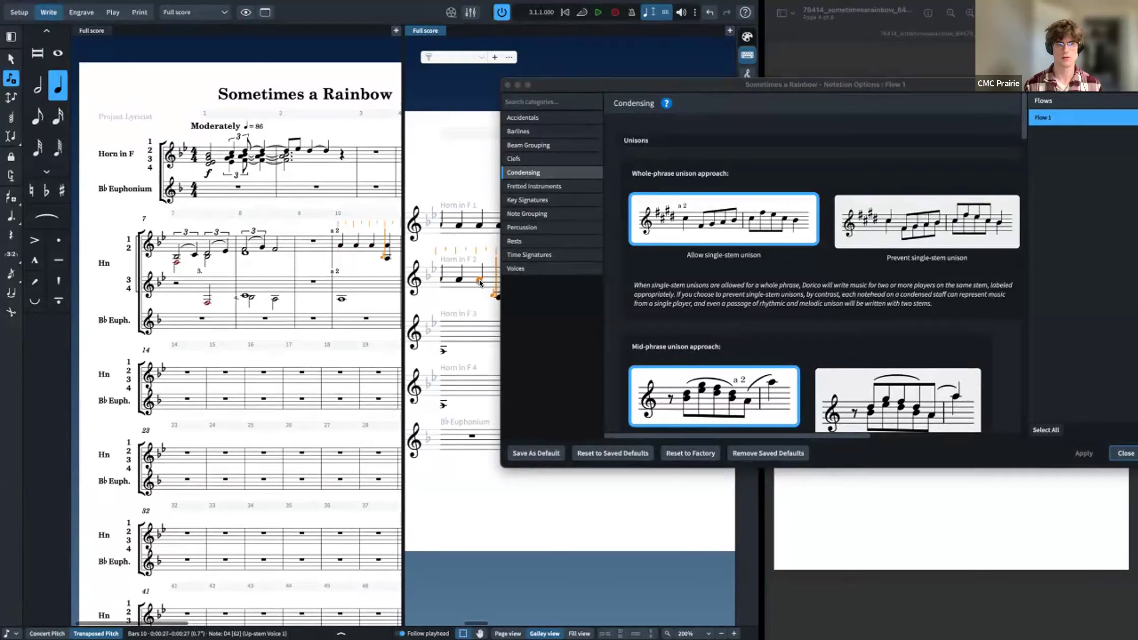
key(Escape)
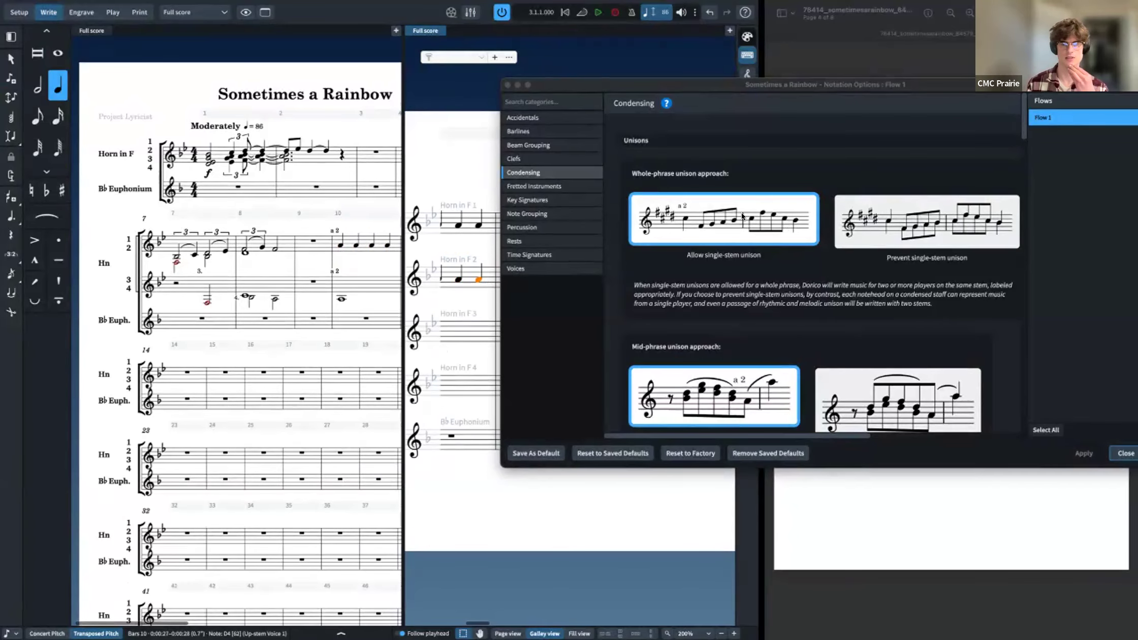
Step: Apply the prevent single-stem option for whole-phrase unisons
click(926, 223)
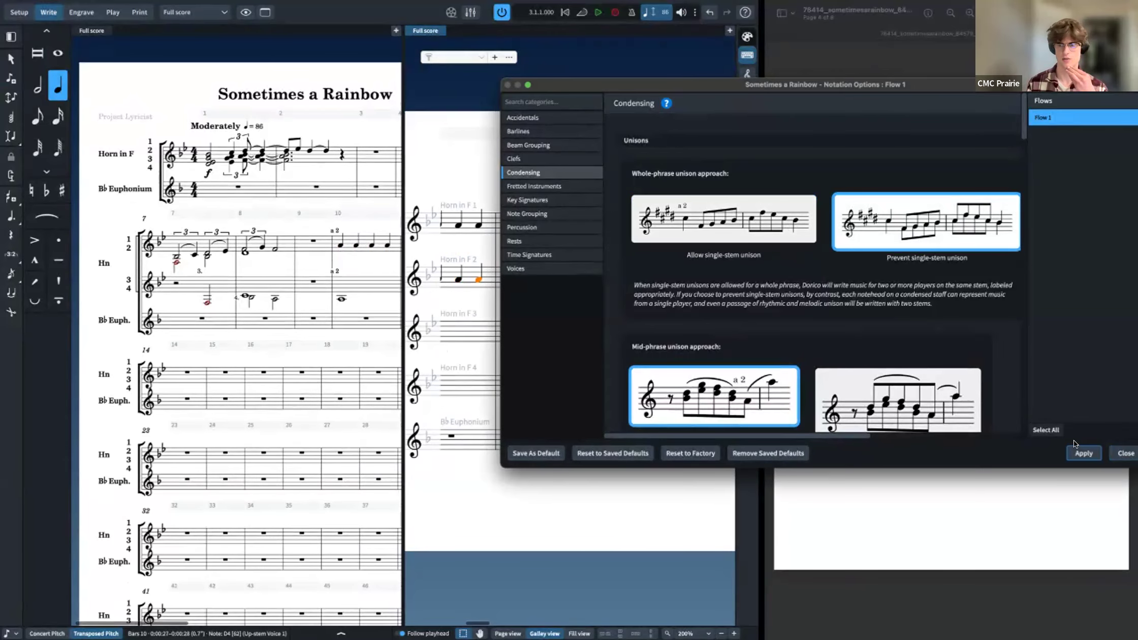
click(1092, 453)
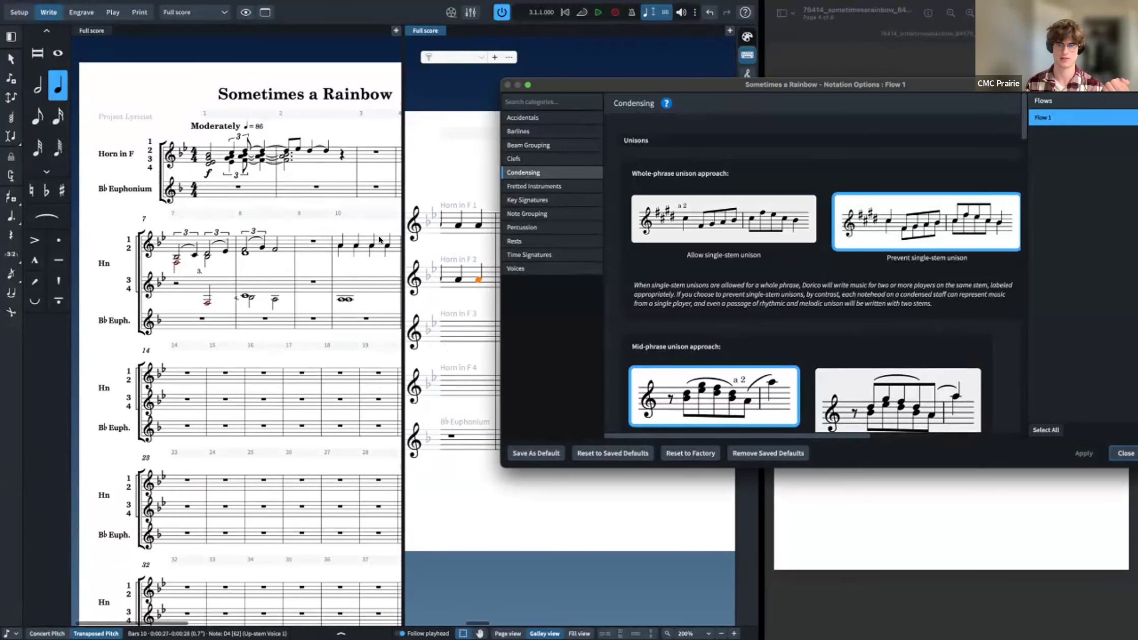
Step: Set whole-phrase unisons to allow single-stem and mid-phrase unisons to prevent
click(705, 241)
scroll(863, 383, down, 1)
click(863, 383)
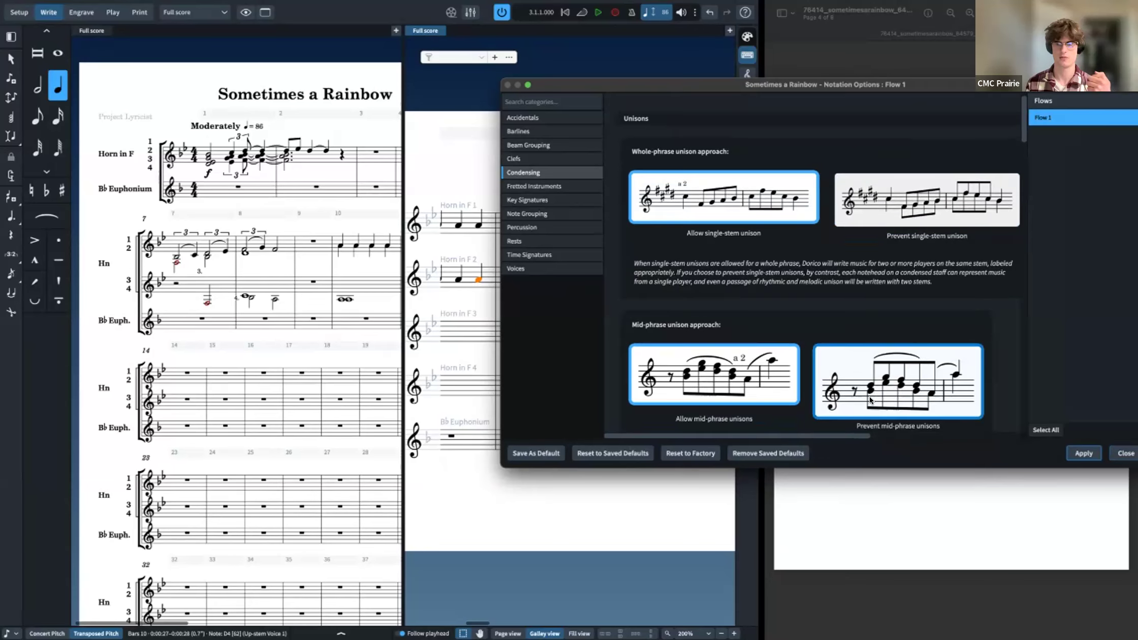
click(770, 389)
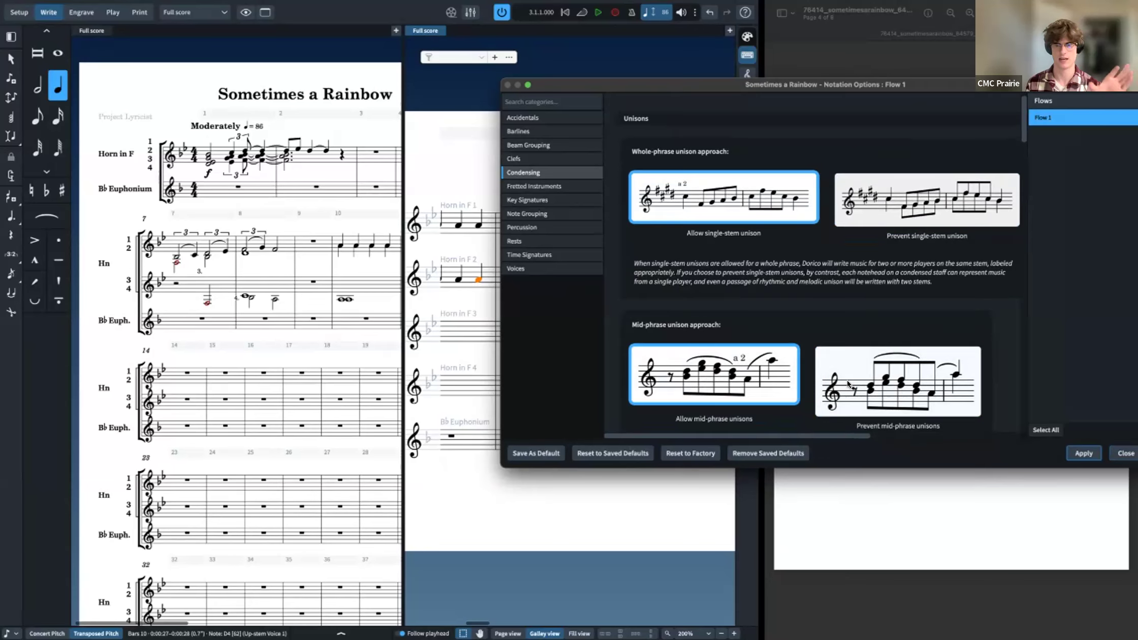
click(851, 382)
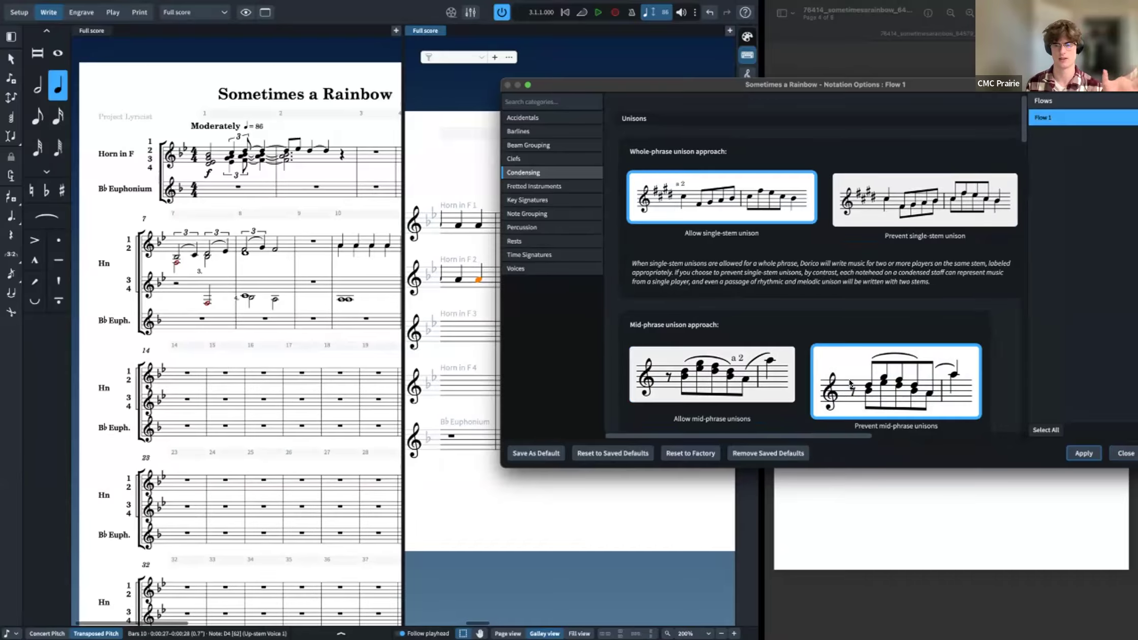
scroll(851, 382, down, 5)
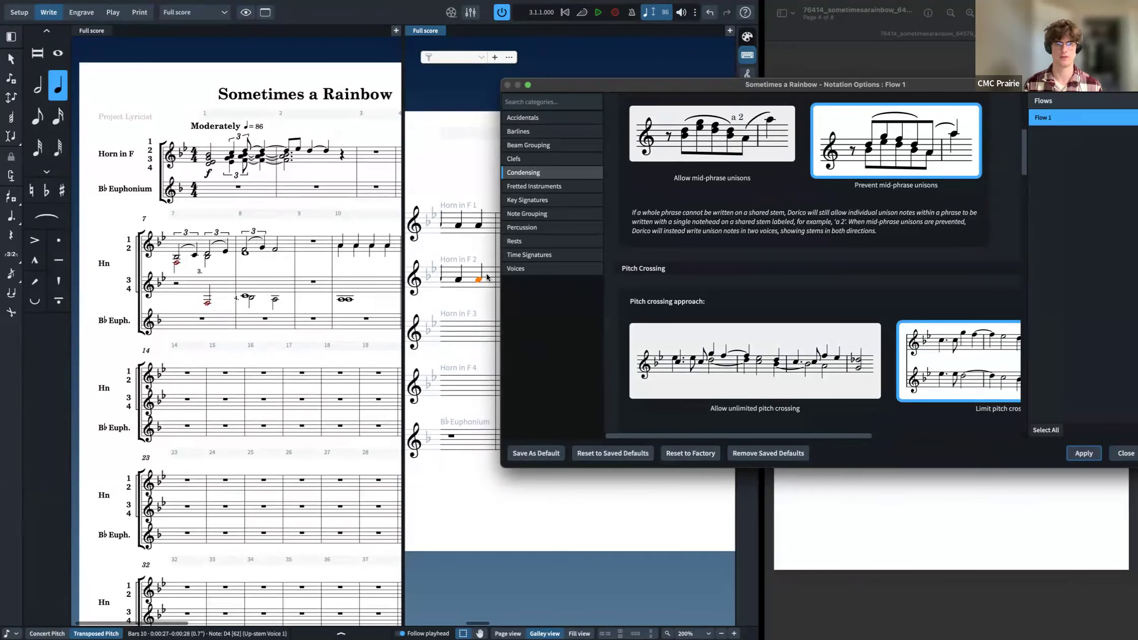
Step: Transpose the selected Horn 2 note in bar 10 up an octave and back down
key(ctrl+alt+Up)
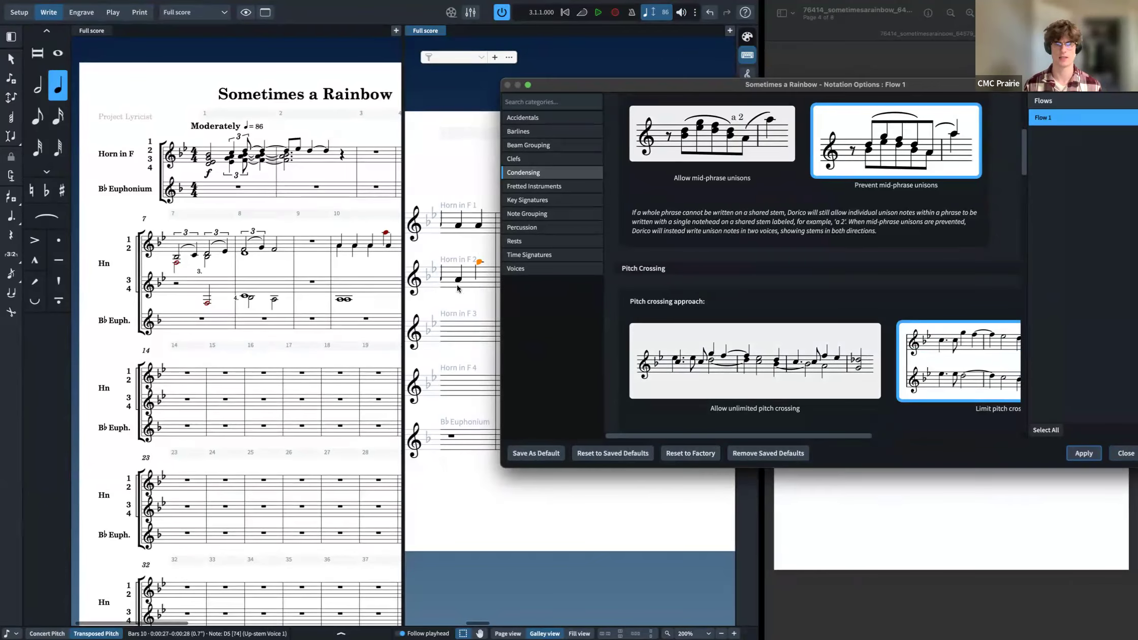
click(463, 282)
shift+click(464, 280)
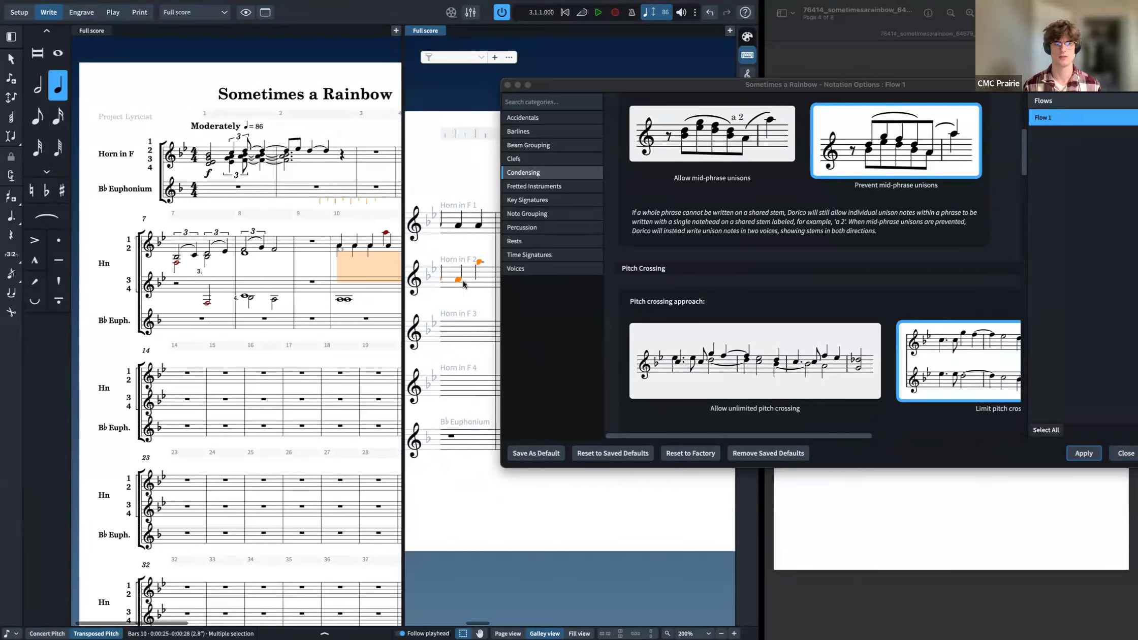
key(Left)
key(Right)
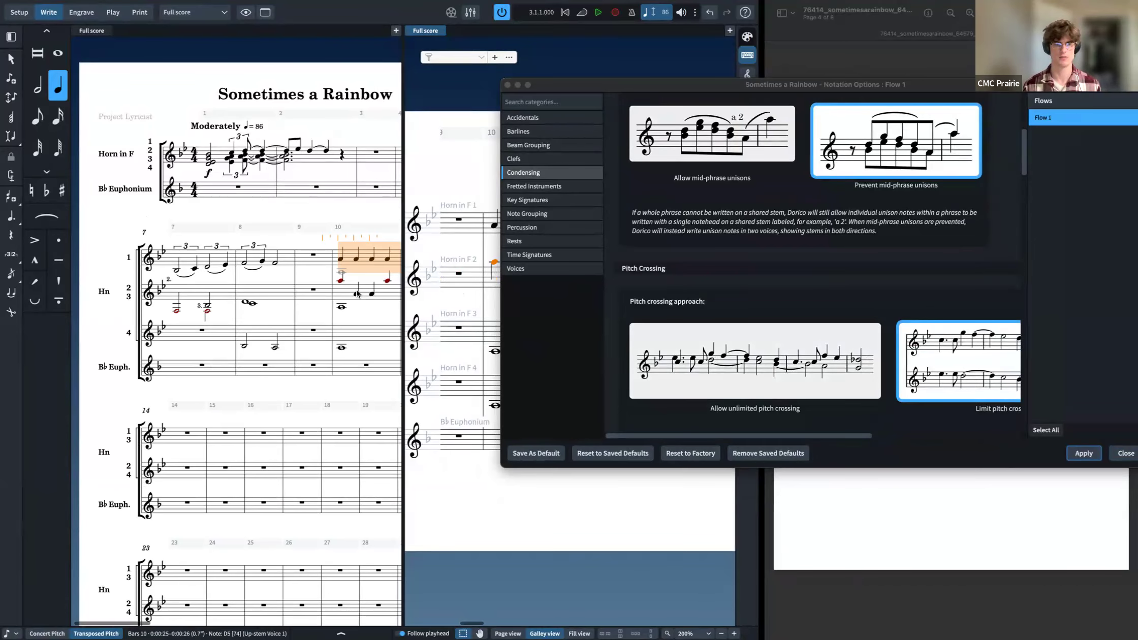
key(alt+super+Down)
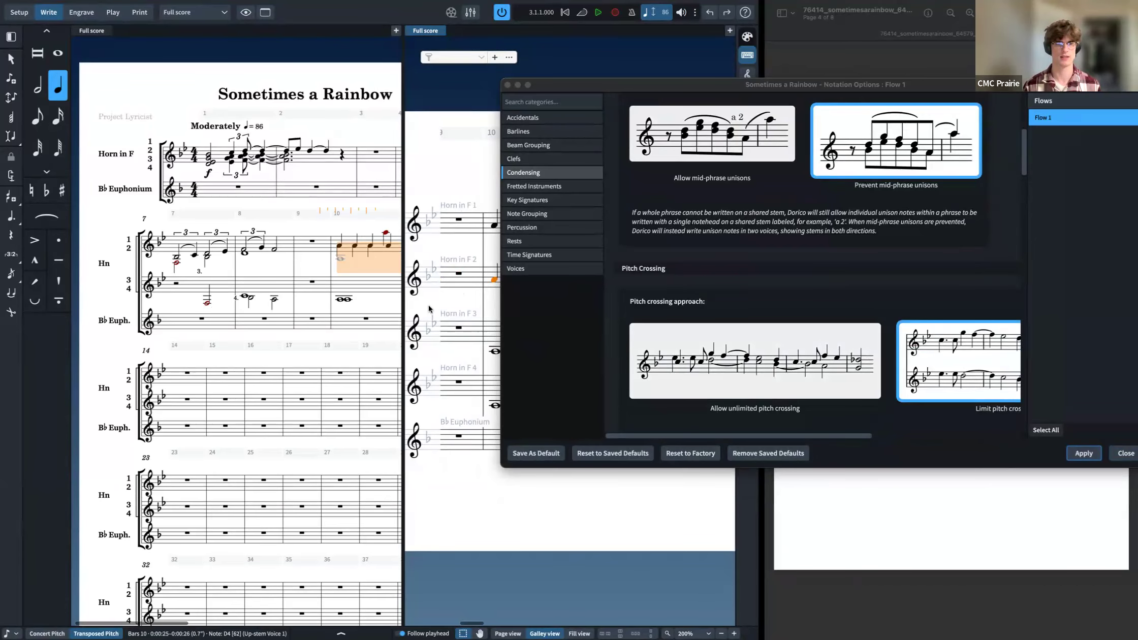
Step: Transpose the selected Horn 2 note in bar 10 up an octave while reviewing the amalgamation condensing options, then undo it
key(alt+super+Up)
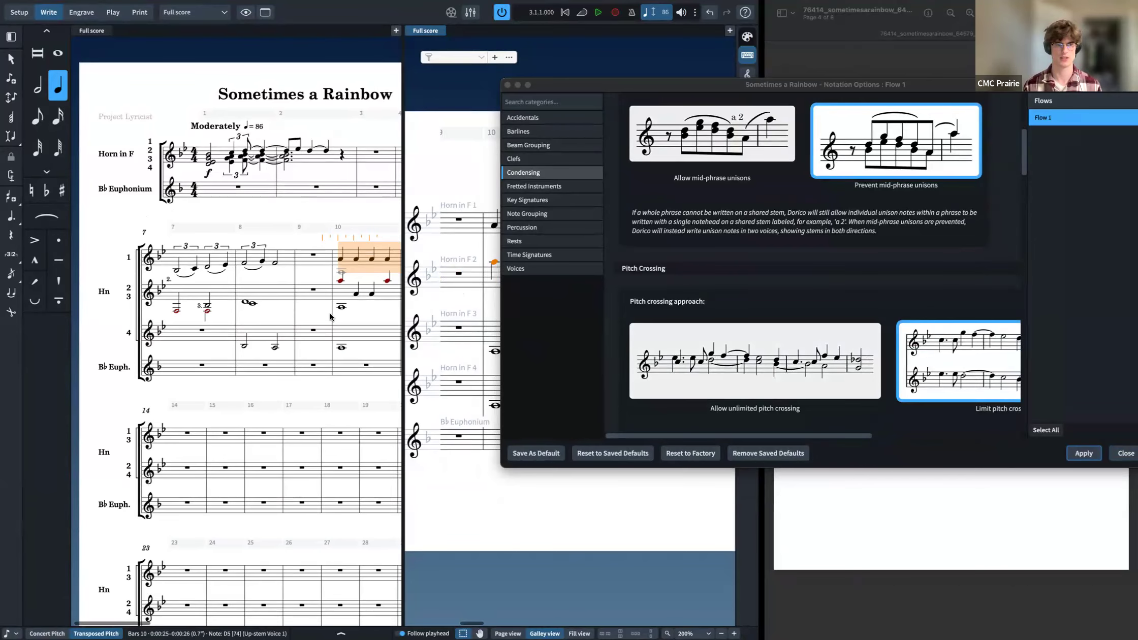
scroll(889, 338, down, 1)
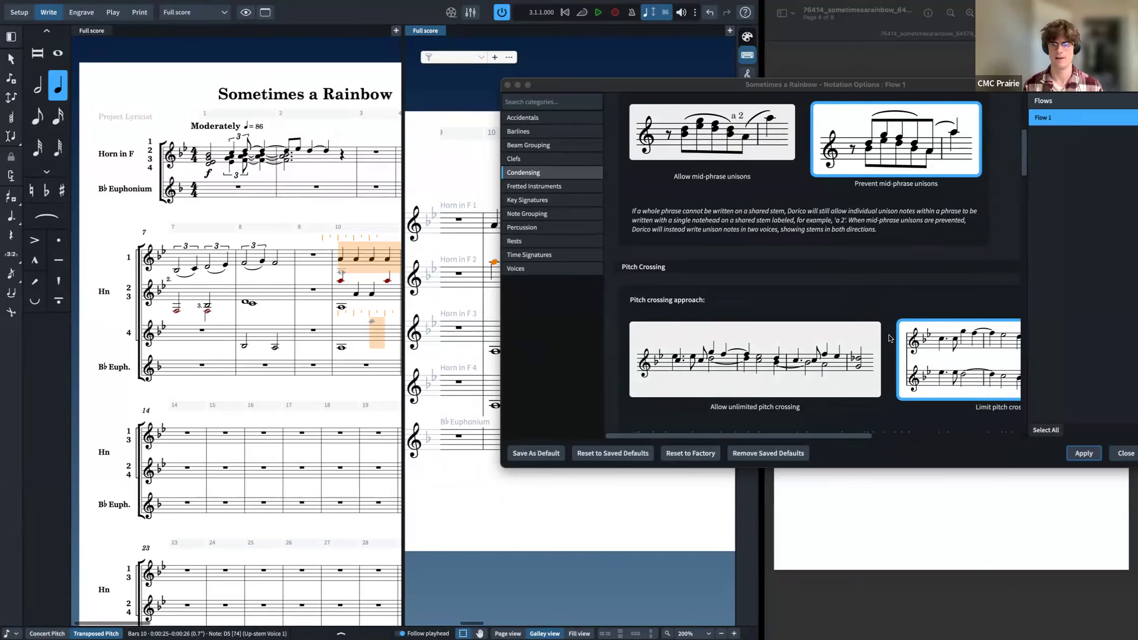
scroll(888, 334, down, 6)
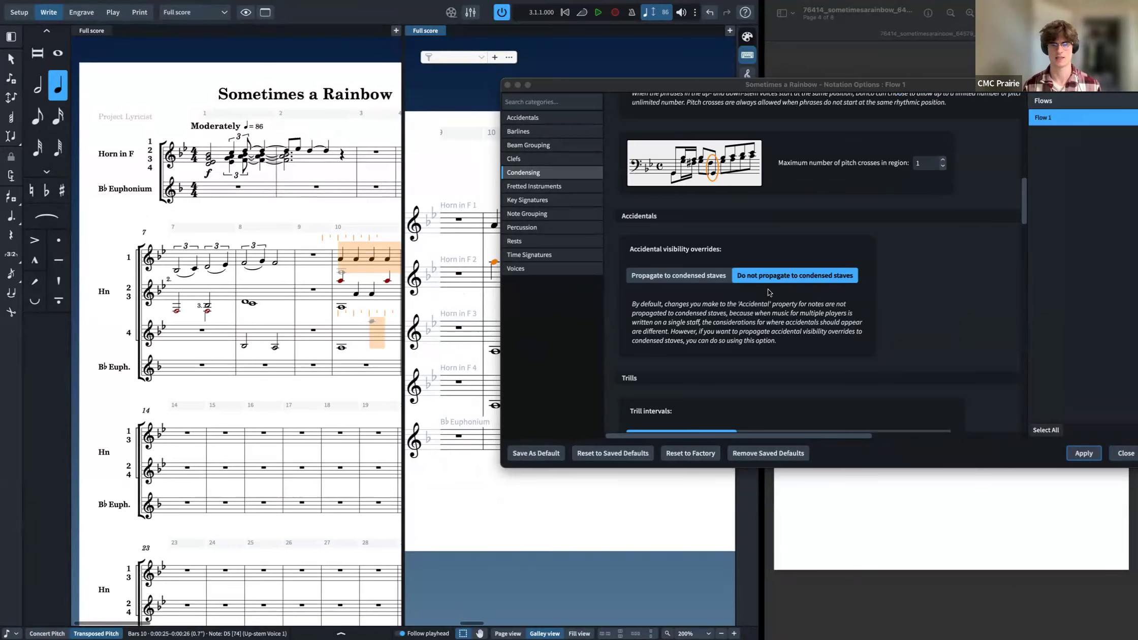
scroll(767, 289, down, 7)
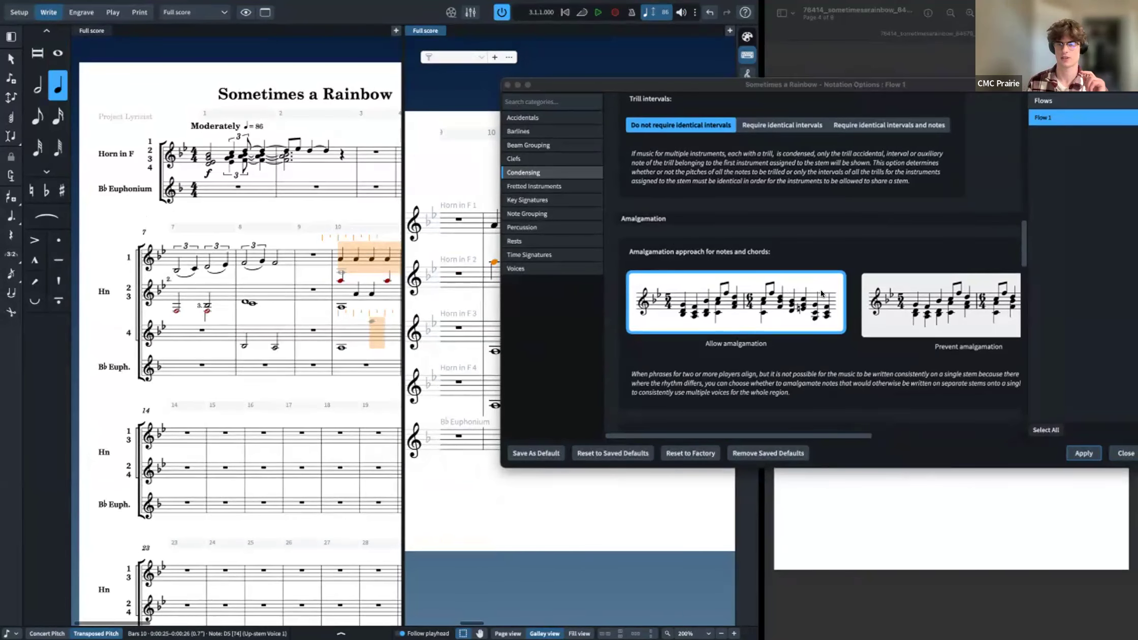
scroll(822, 293, right, 4)
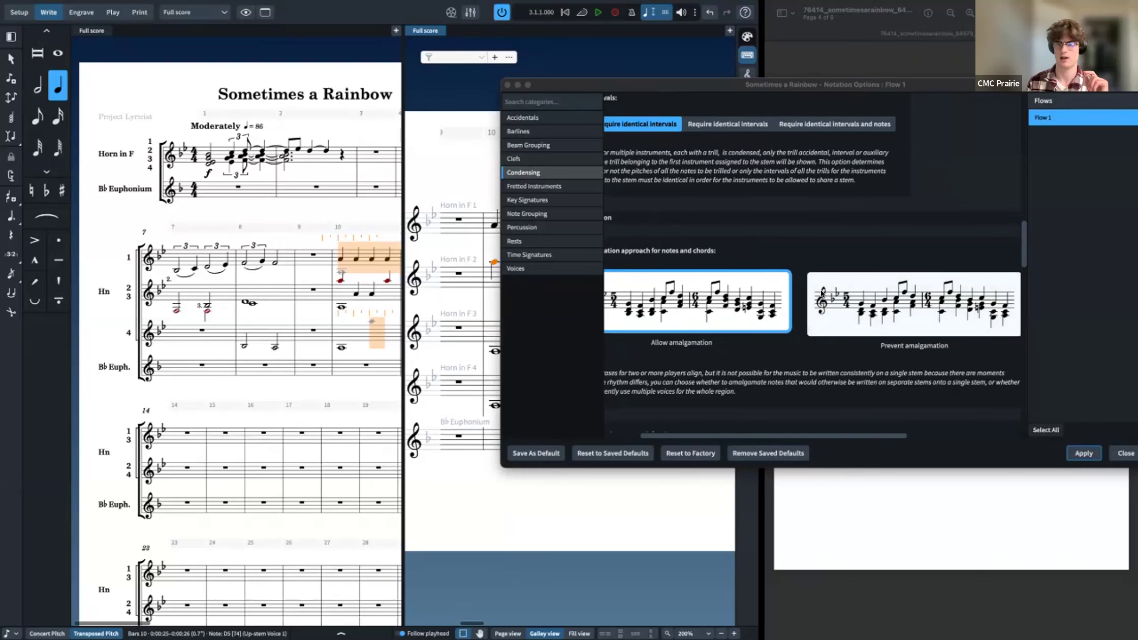
scroll(821, 293, left, 2)
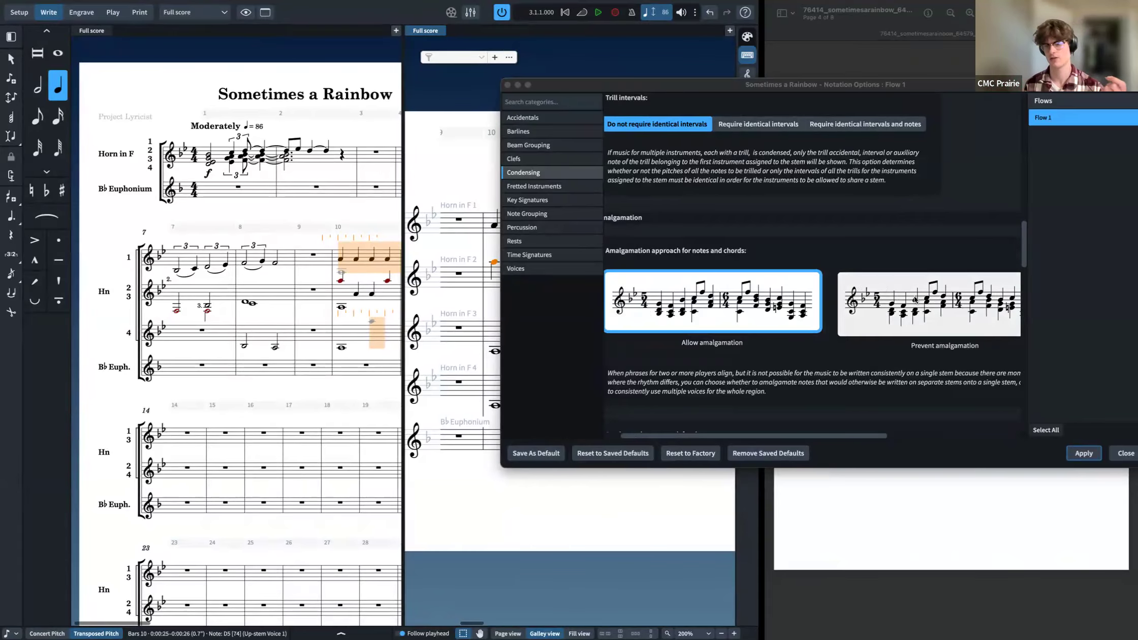
scroll(914, 303, down, 2)
scroll(914, 304, down, 6)
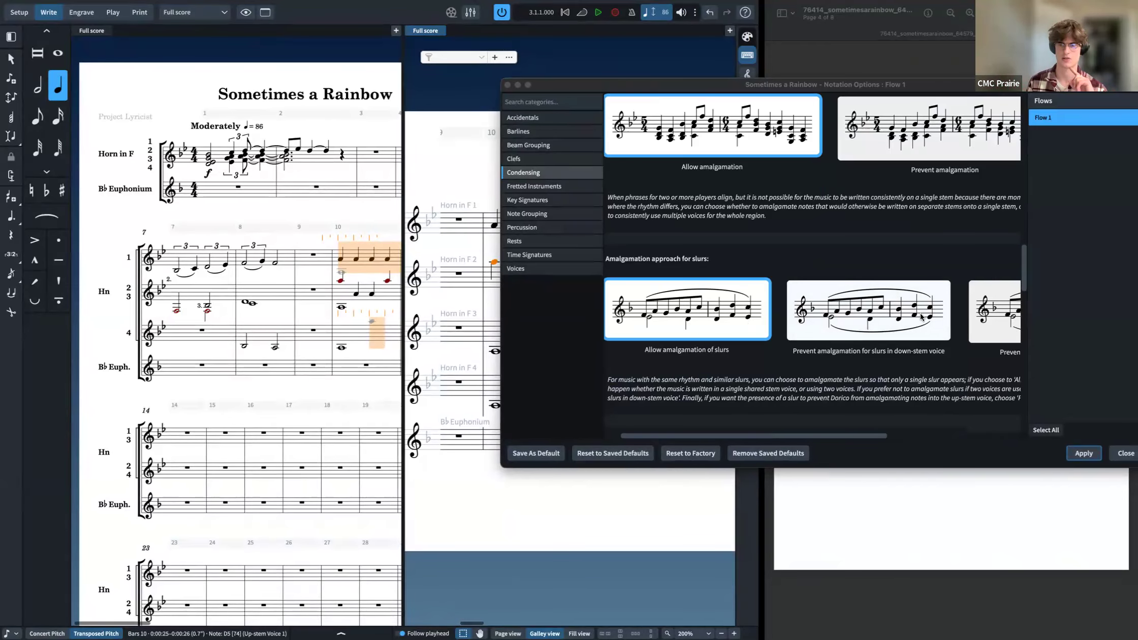
scroll(910, 318, right, 2)
scroll(901, 316, left, 3)
scroll(900, 316, down, 7)
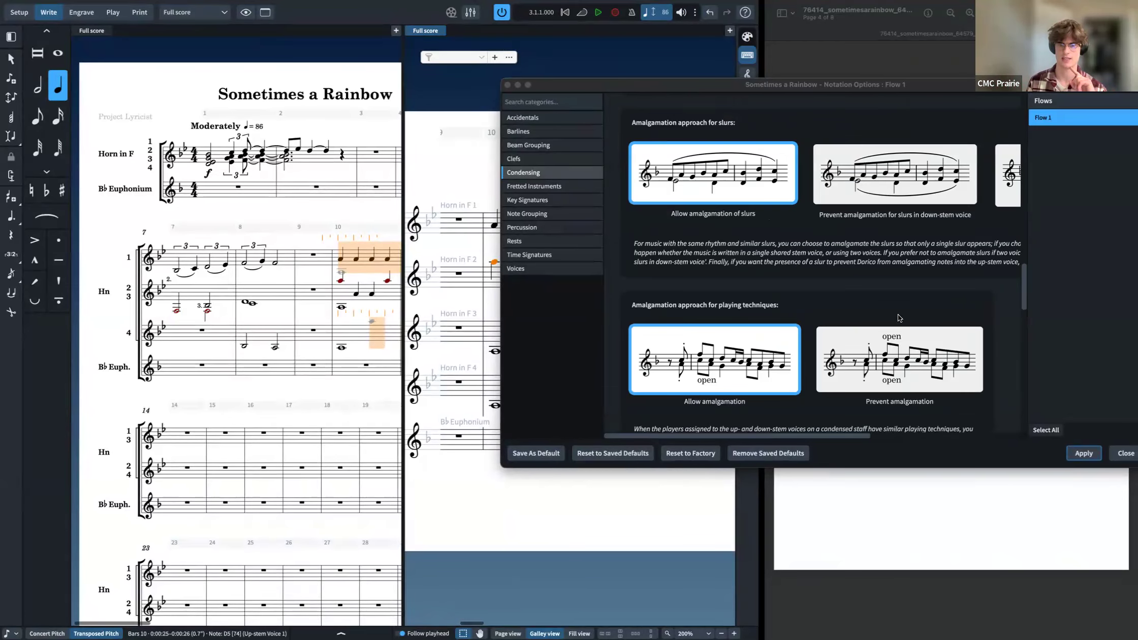
scroll(883, 313, up, 5)
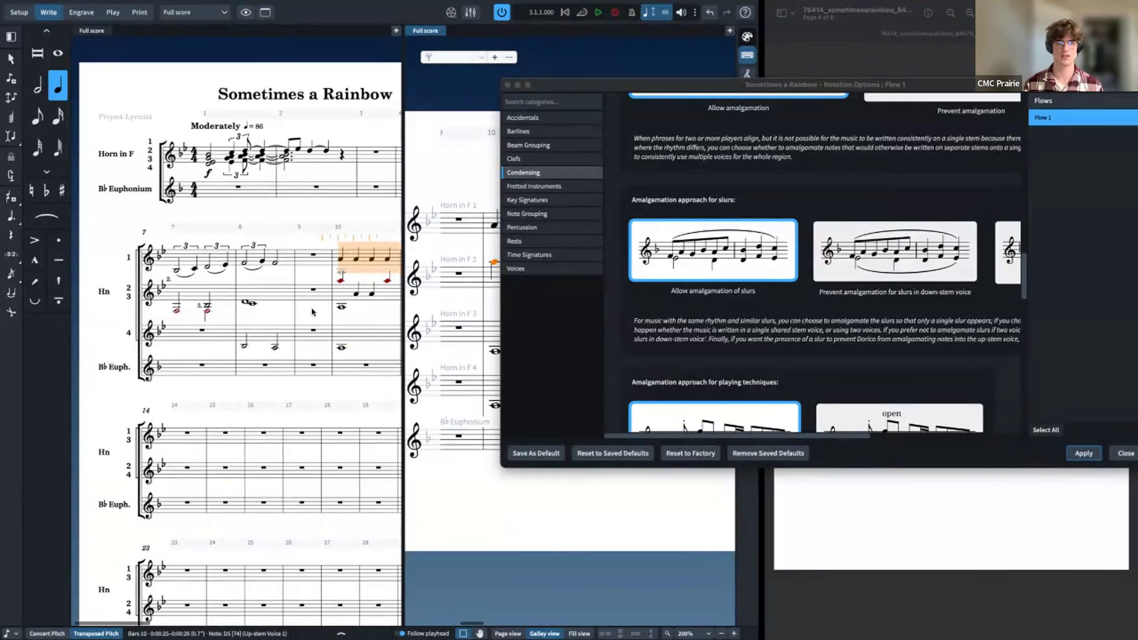
key(super+z)
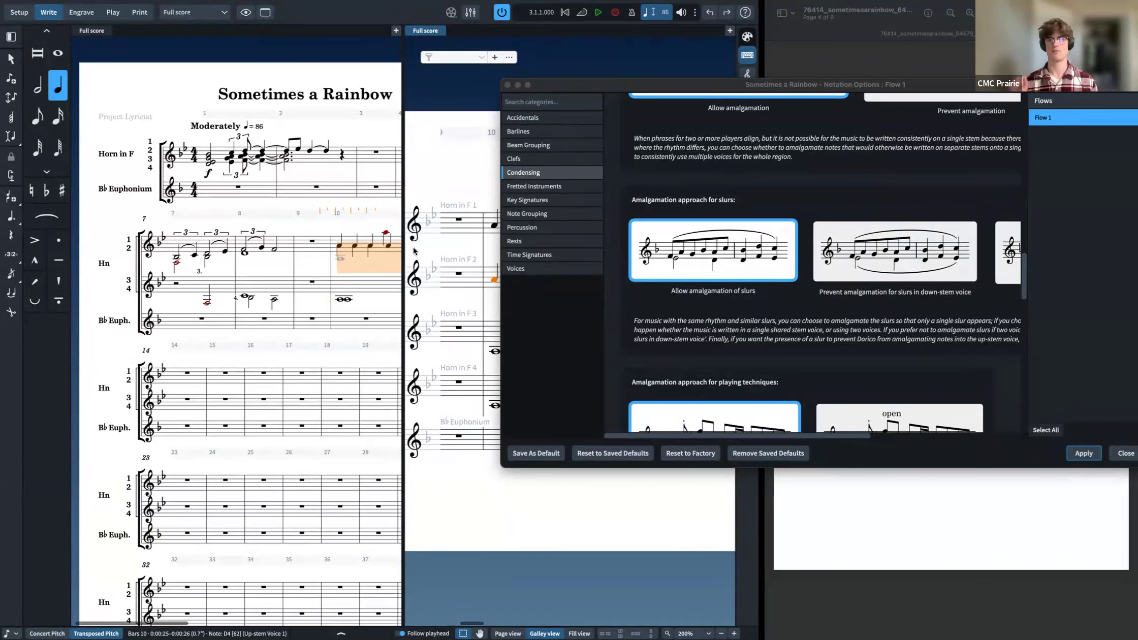
scroll(860, 258, right, 3)
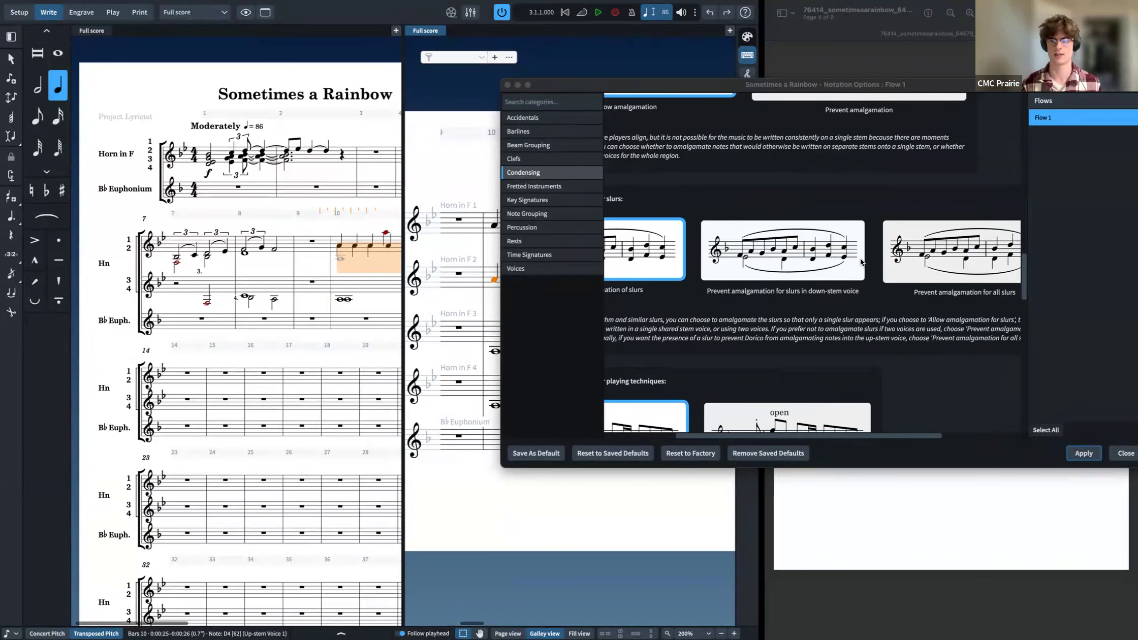
scroll(859, 258, down, 3)
scroll(841, 273, left, 3)
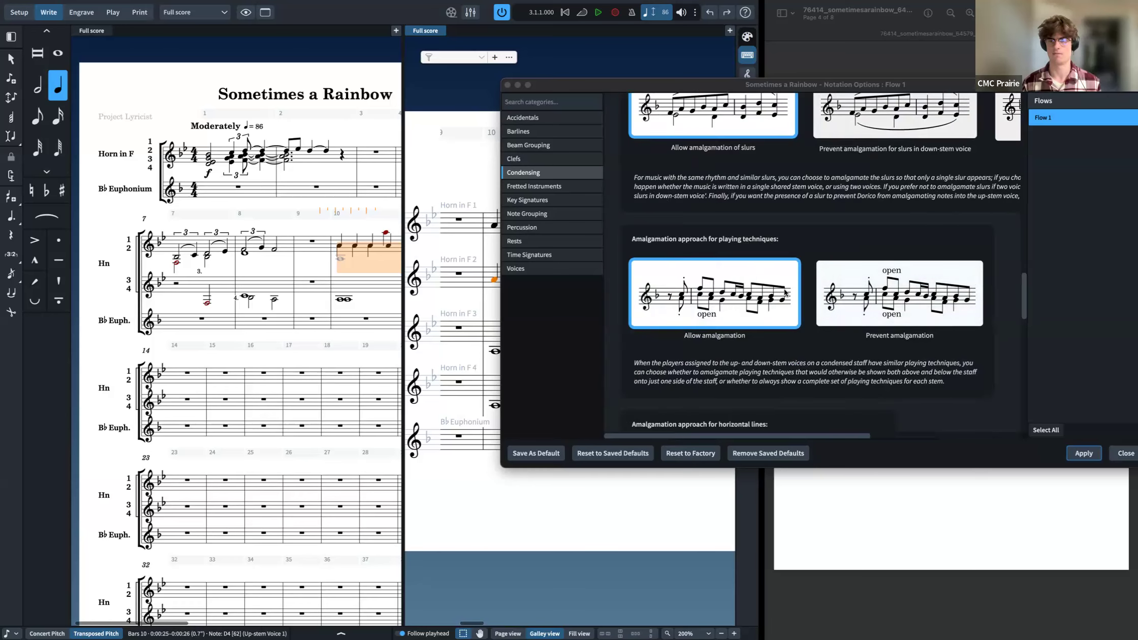
scroll(949, 286, down, 3)
scroll(920, 262, down, 4)
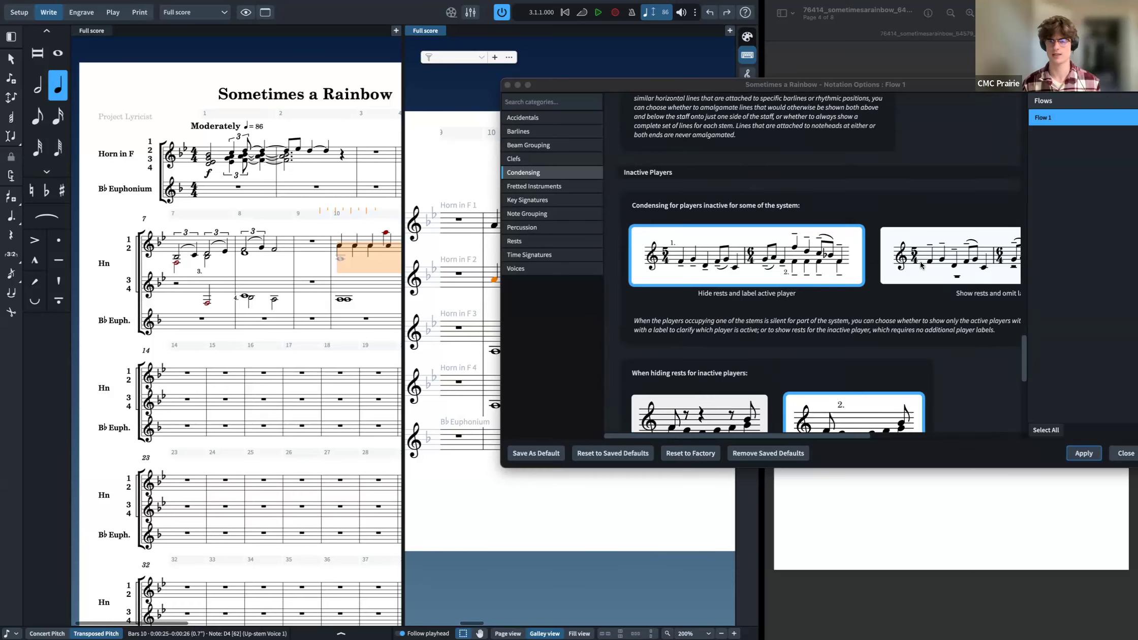
scroll(920, 262, down, 1)
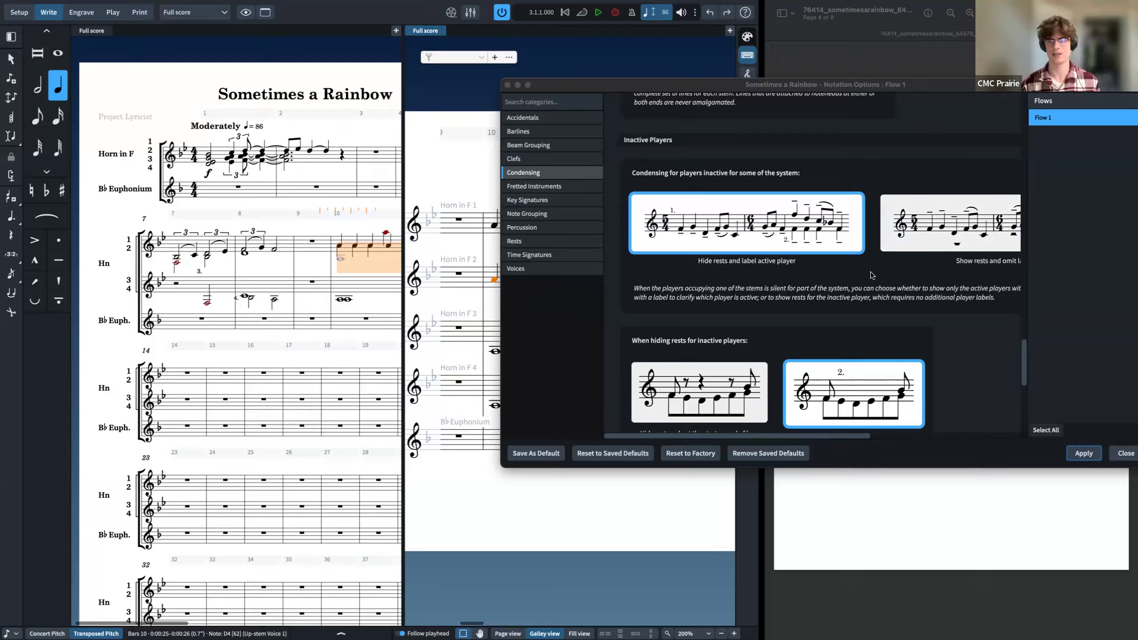
click(964, 250)
click(1084, 453)
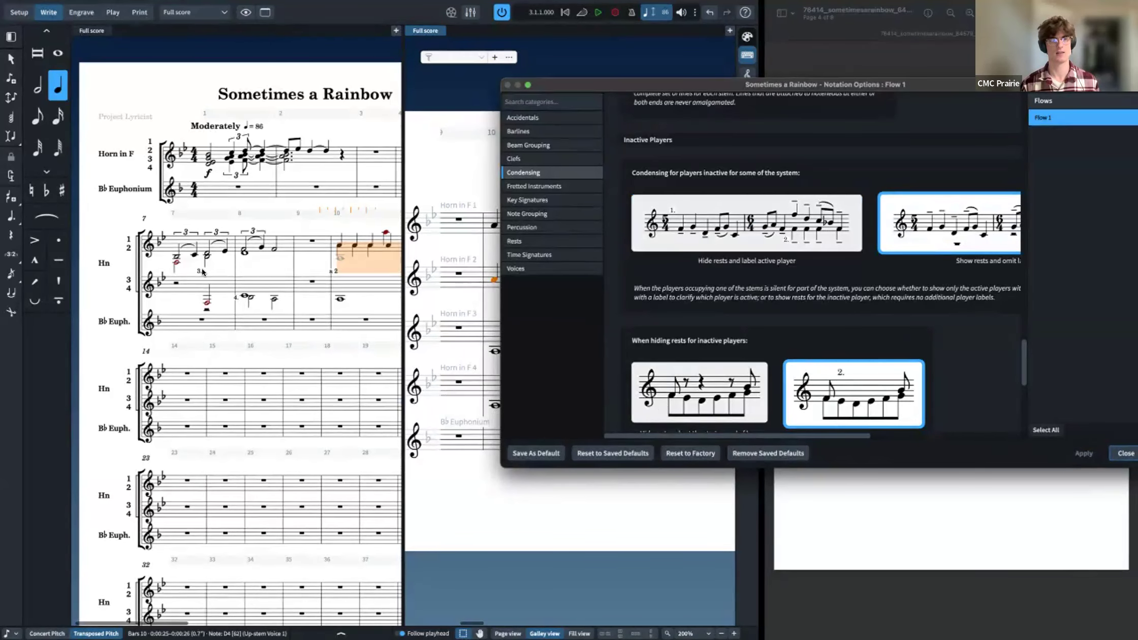
click(701, 386)
click(833, 396)
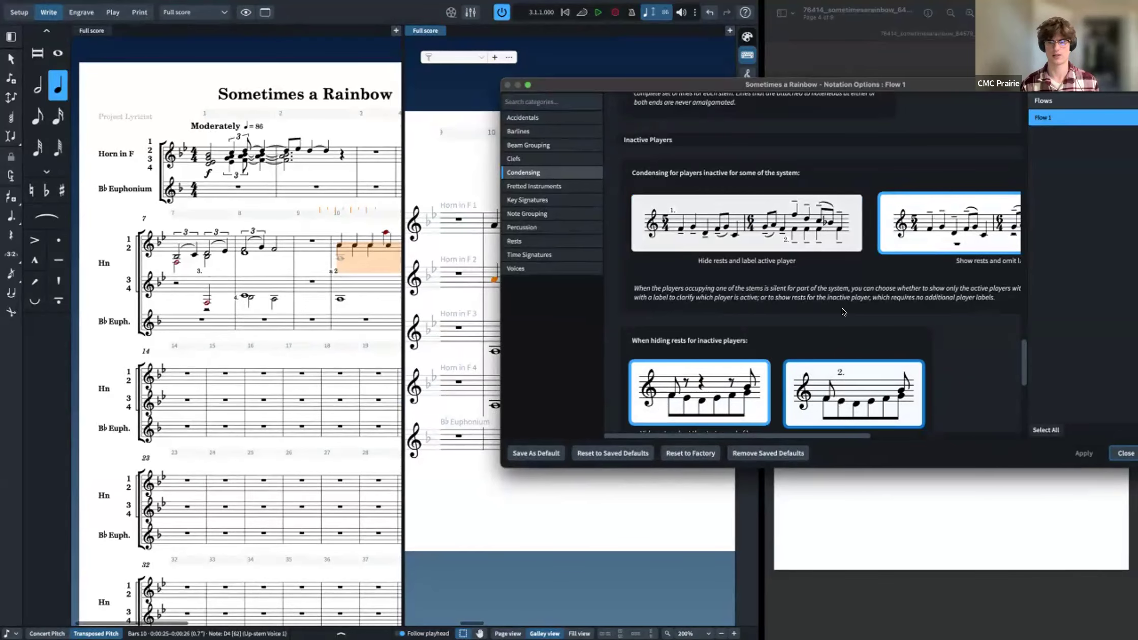
click(747, 223)
click(1085, 453)
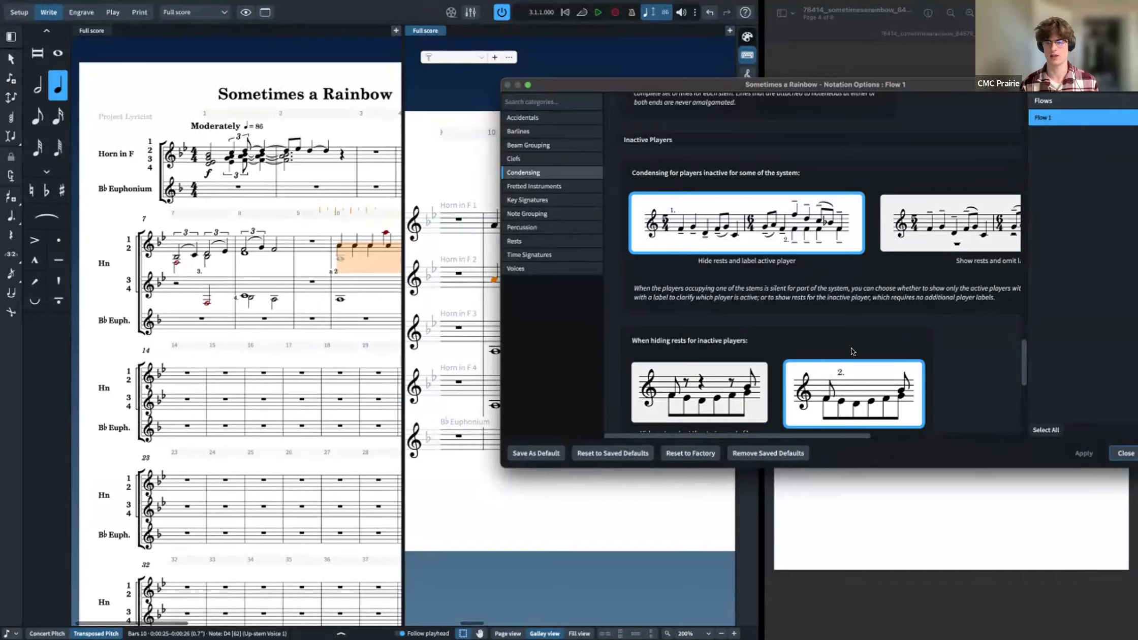
Step: Set condensing for players inactive for the whole system to Do not condense and apply it
scroll(855, 353, down, 5)
scroll(883, 342, down, 1)
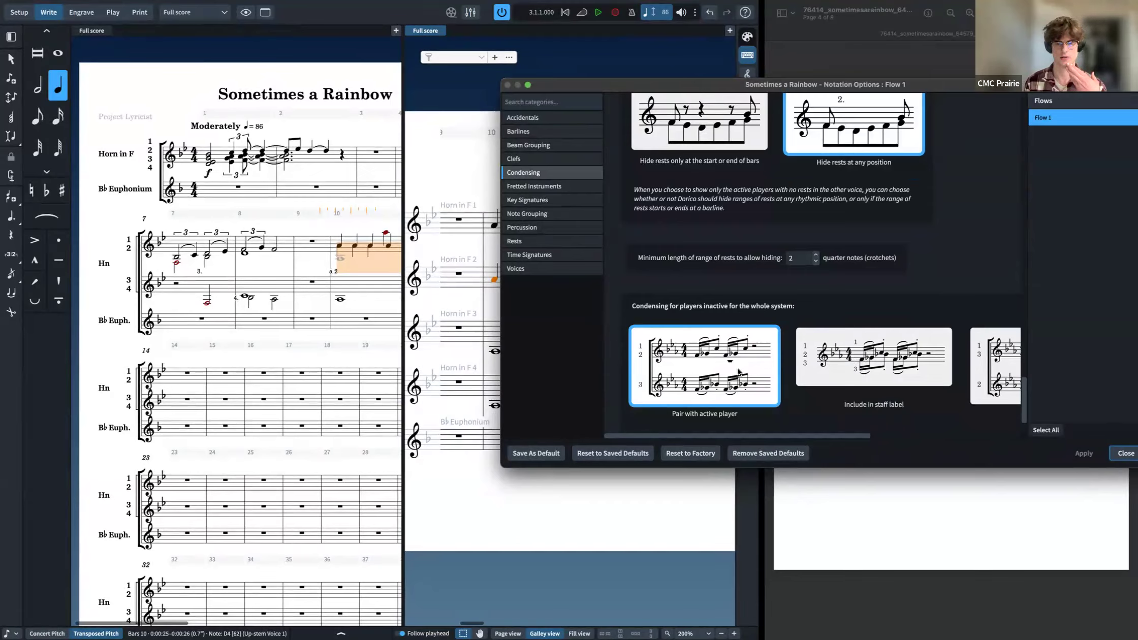
click(819, 371)
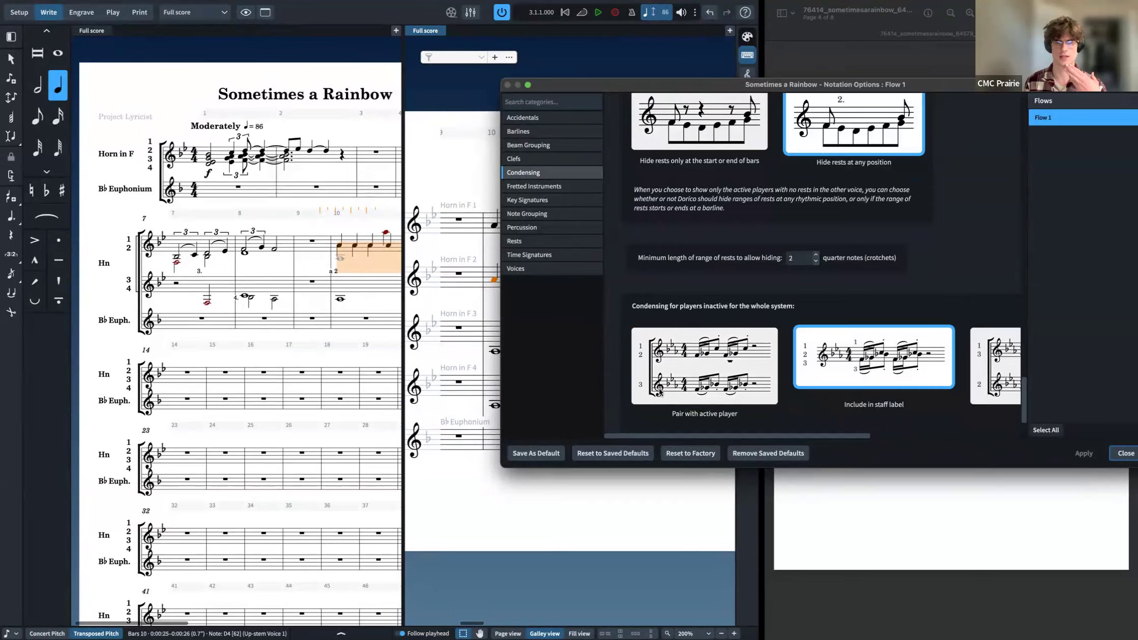
click(661, 395)
click(1084, 453)
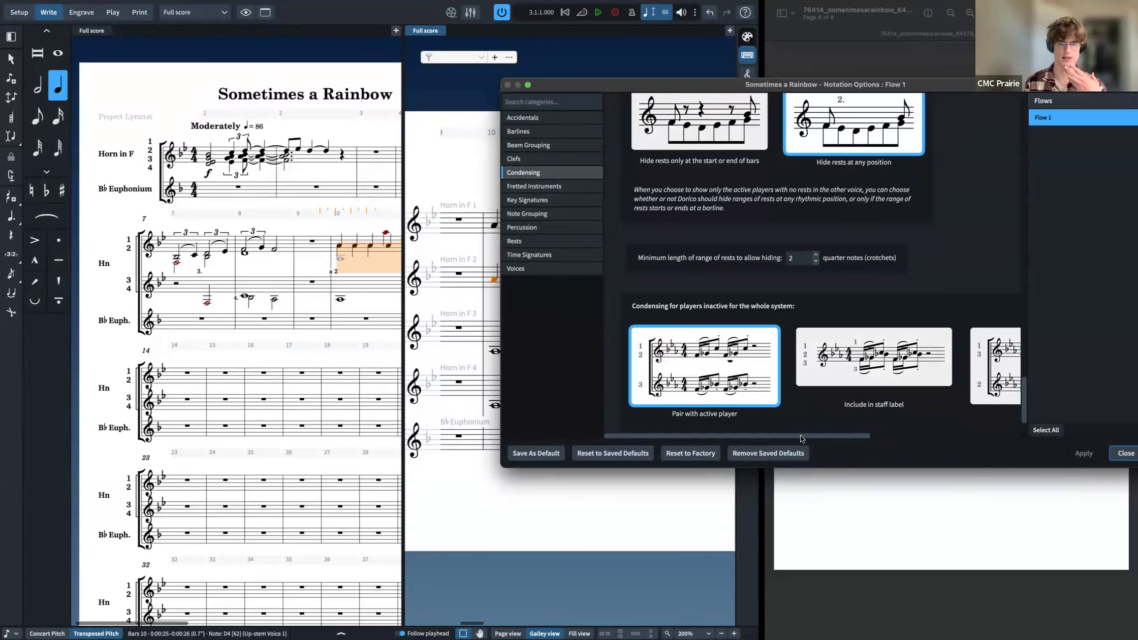
click(904, 382)
click(1083, 452)
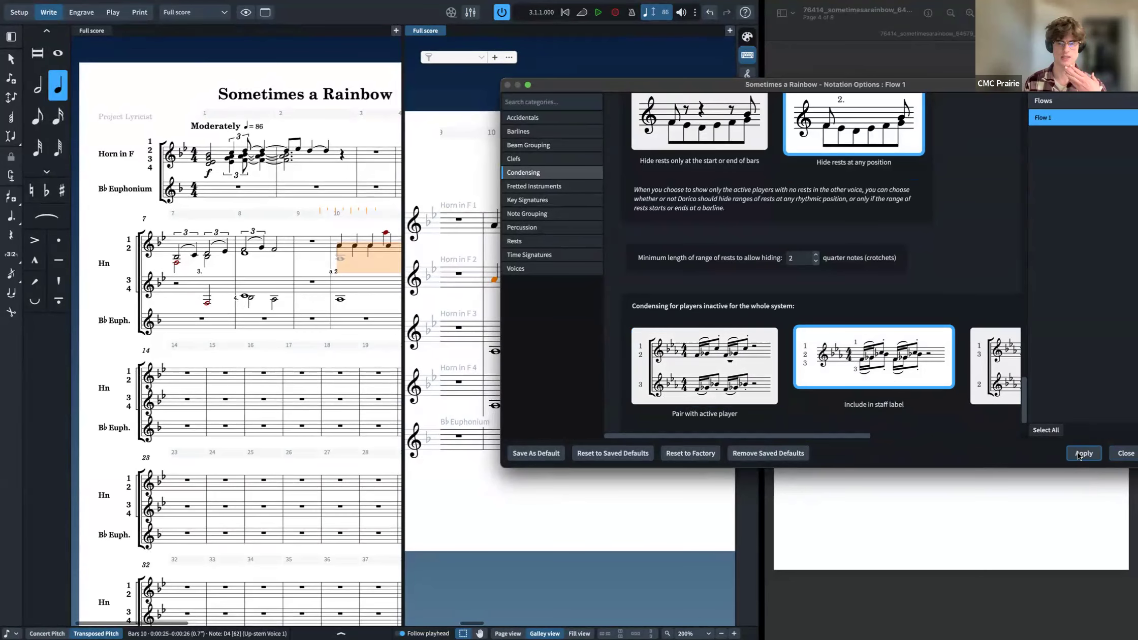
scroll(914, 397, right, 3)
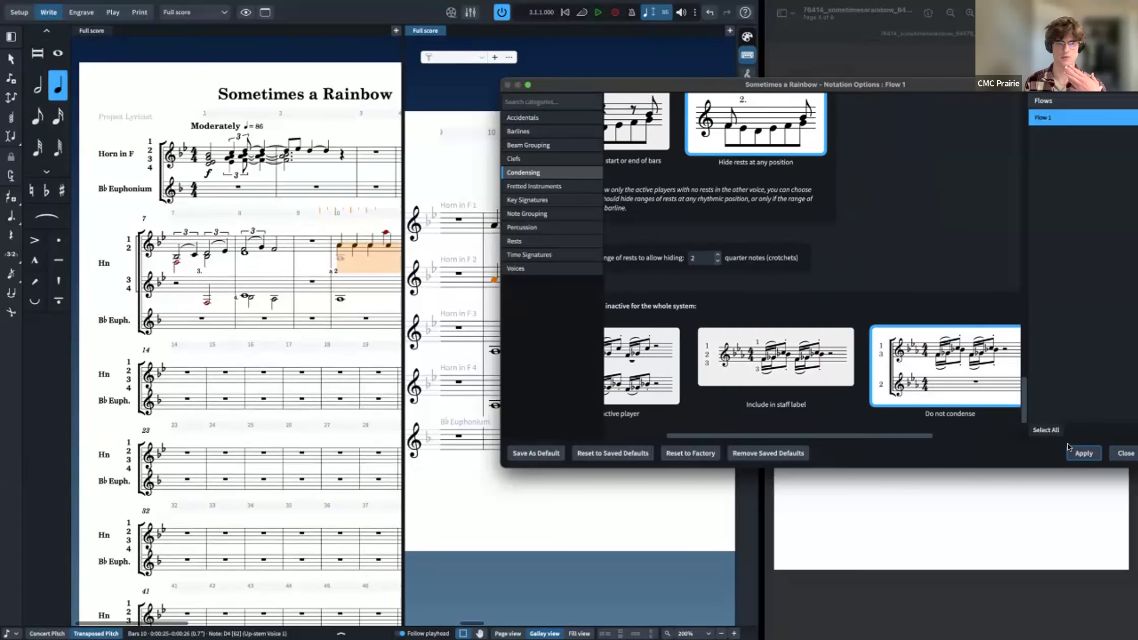
click(1071, 447)
scroll(714, 367, left, 3)
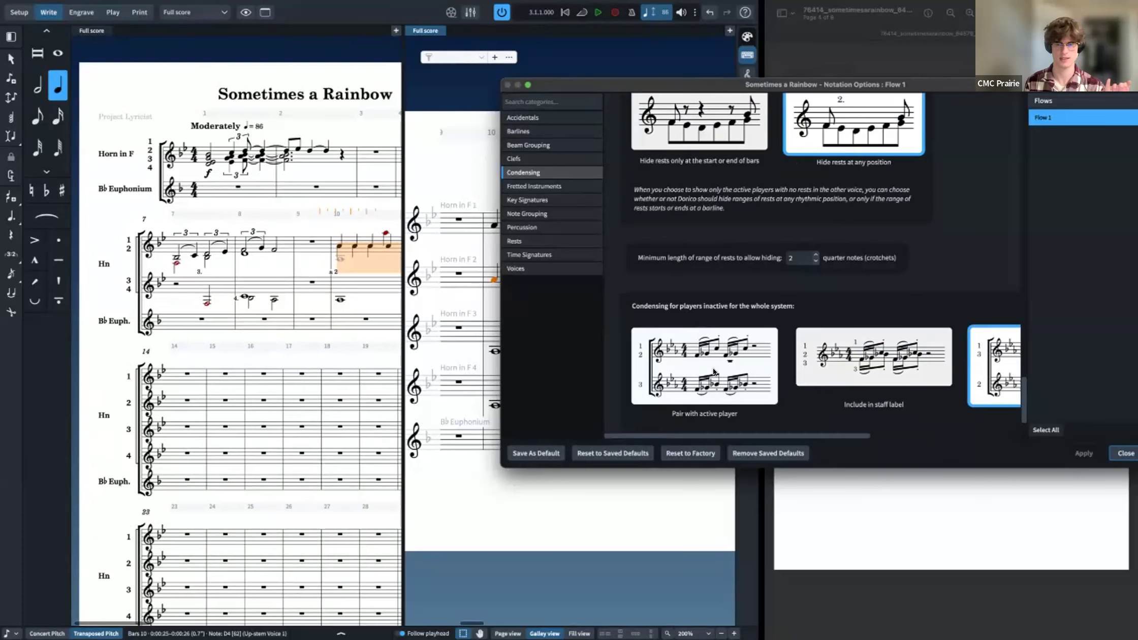
click(713, 367)
scroll(830, 375, right, 3)
scroll(833, 378, down, 2)
scroll(833, 377, left, 3)
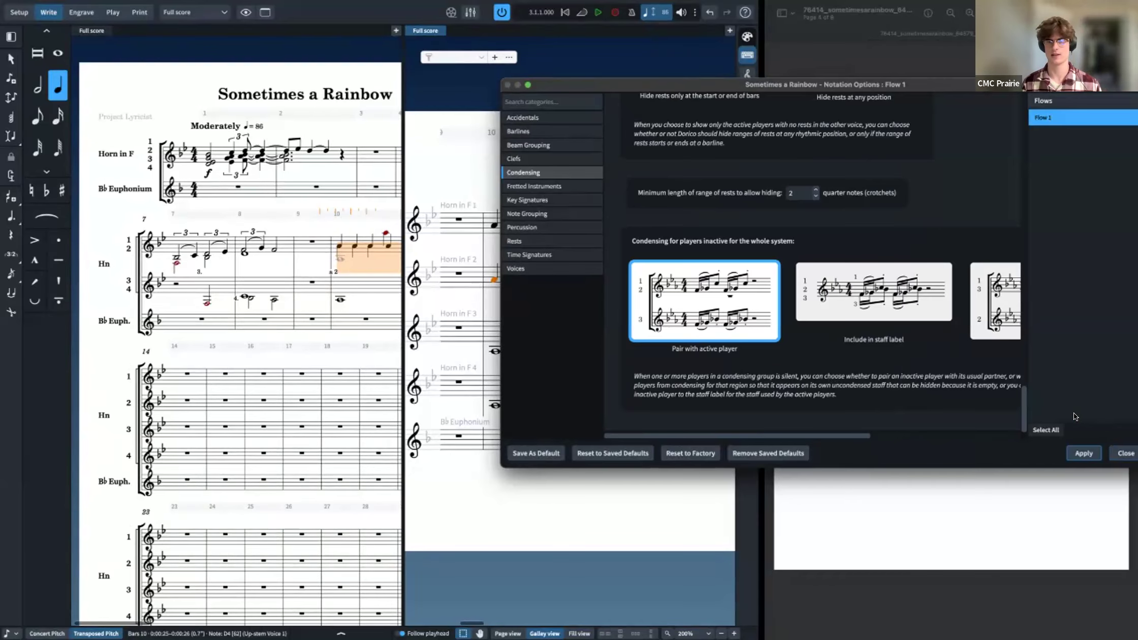
Step: Browse the Key Signatures, Note Grouping, Rests, Percussion and Beam Grouping options, then close the dialog discarding unapplied changes
click(549, 200)
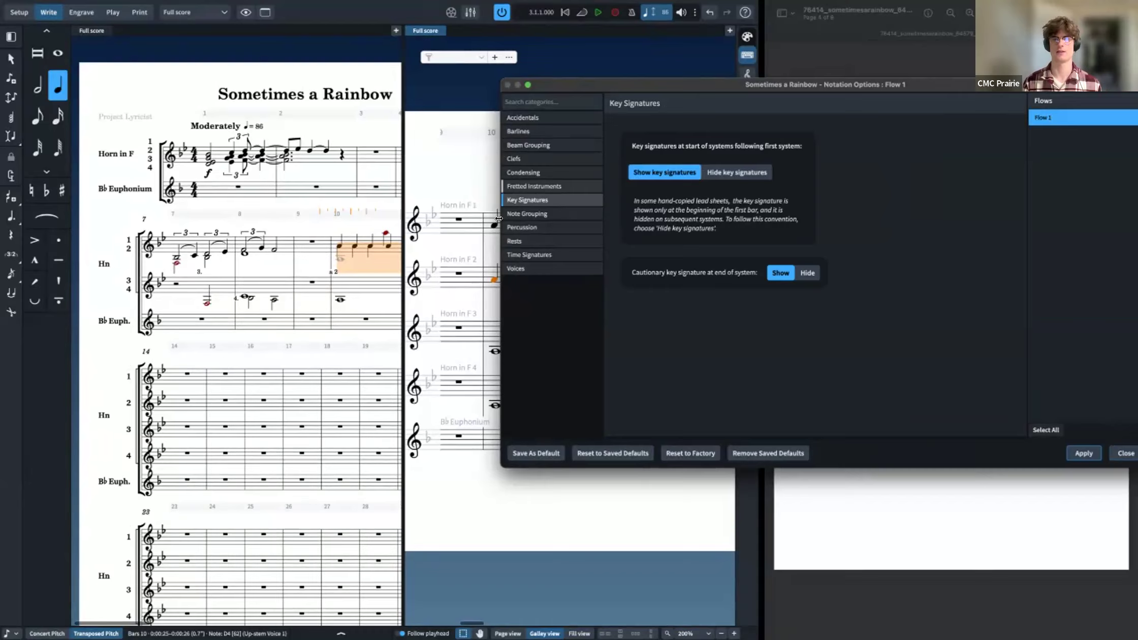
click(540, 213)
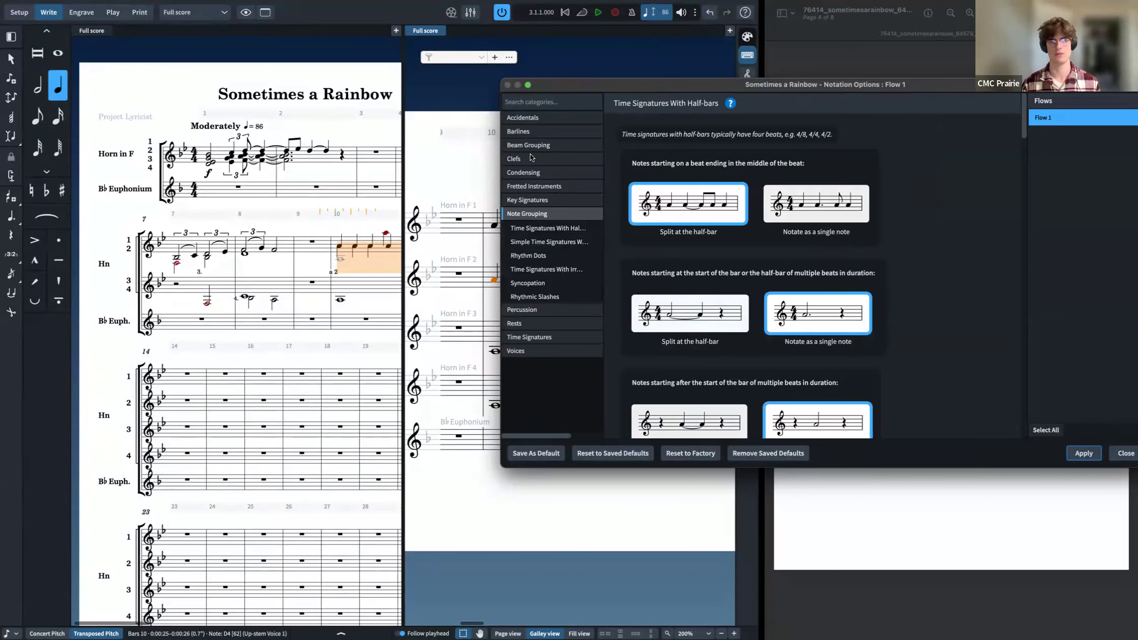
scroll(677, 306, down, 5)
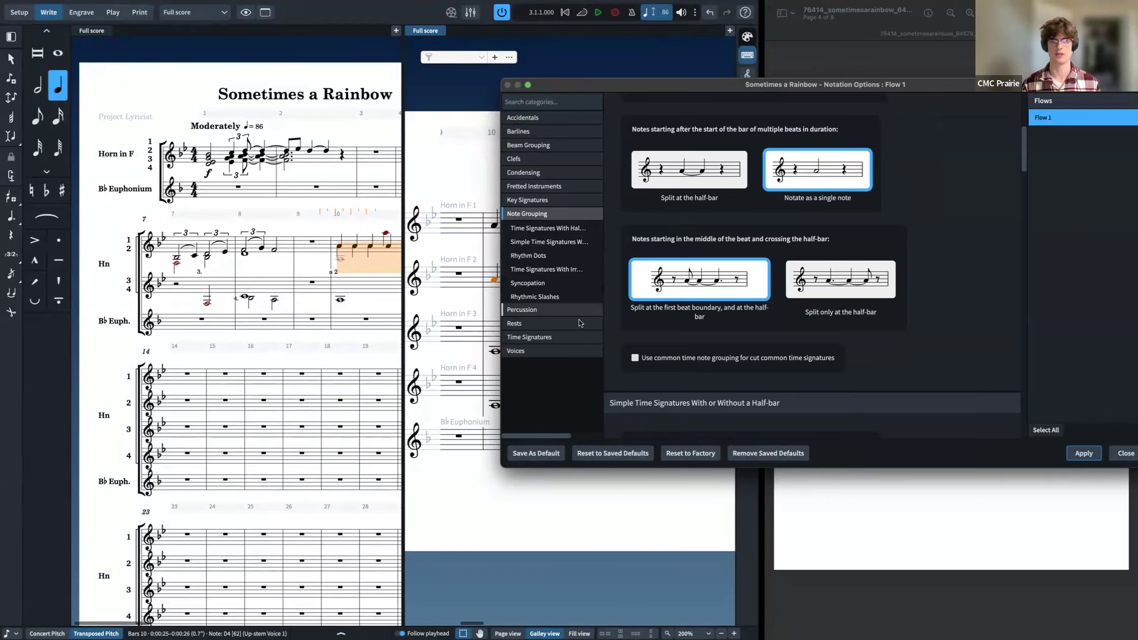
click(580, 320)
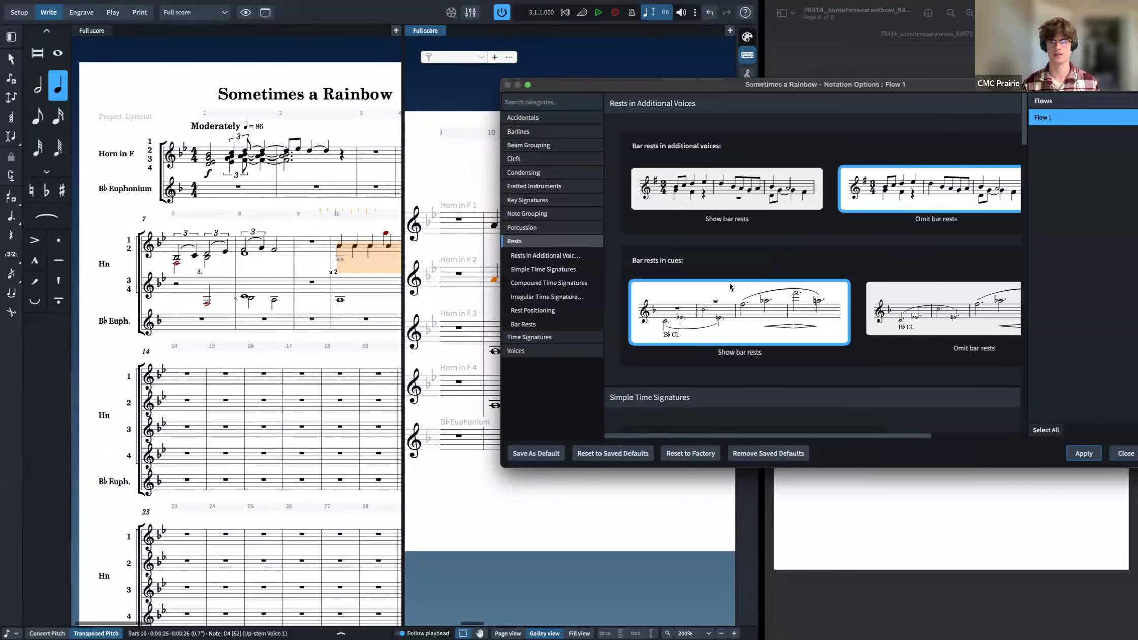
click(535, 229)
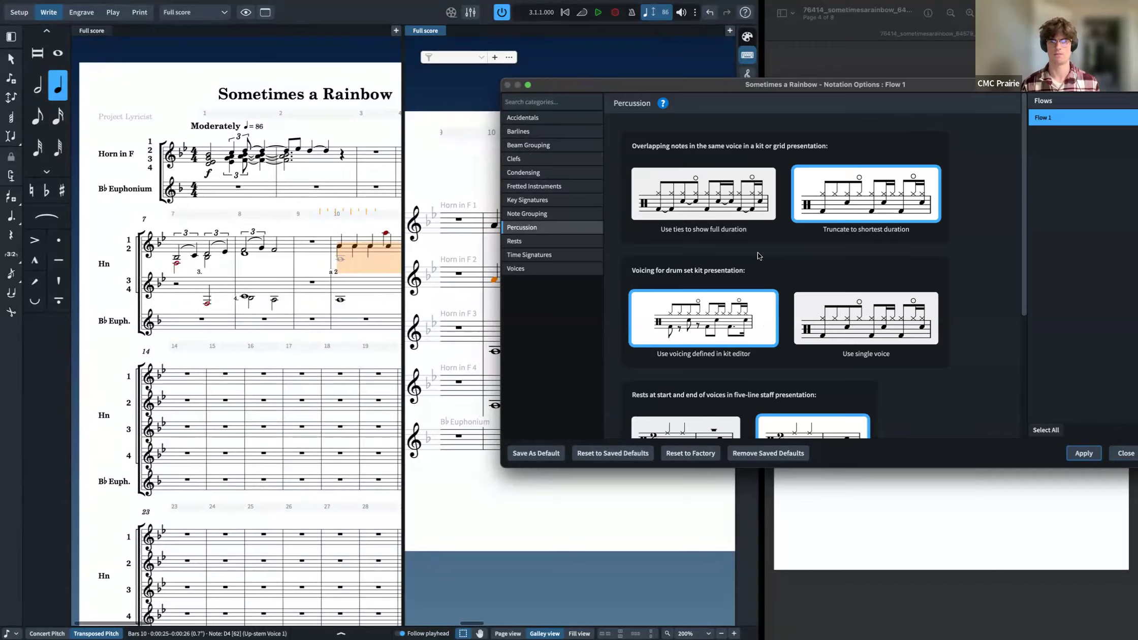
click(545, 144)
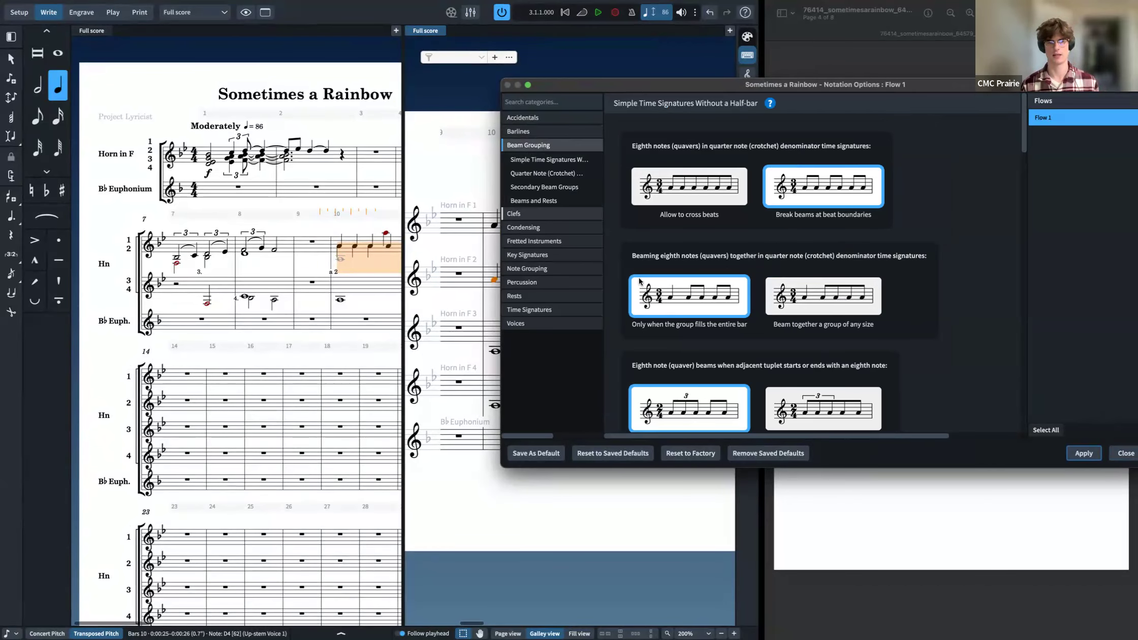
click(1125, 455)
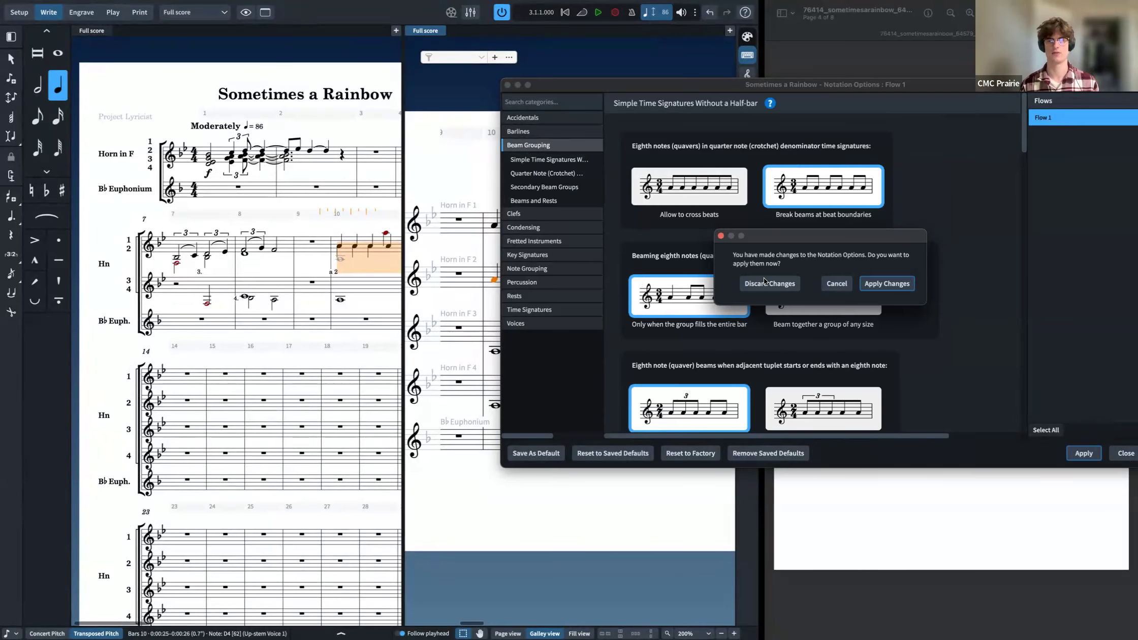
click(771, 285)
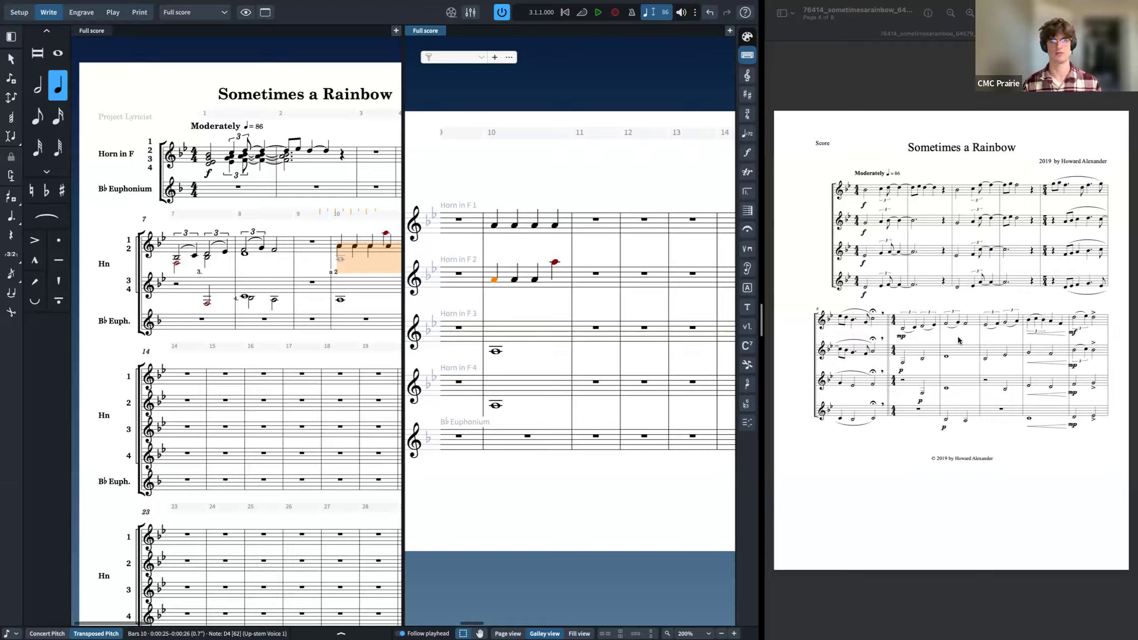
Step: Switch briefly to Engrave mode and return to Write mode
mouse_move(211, 8)
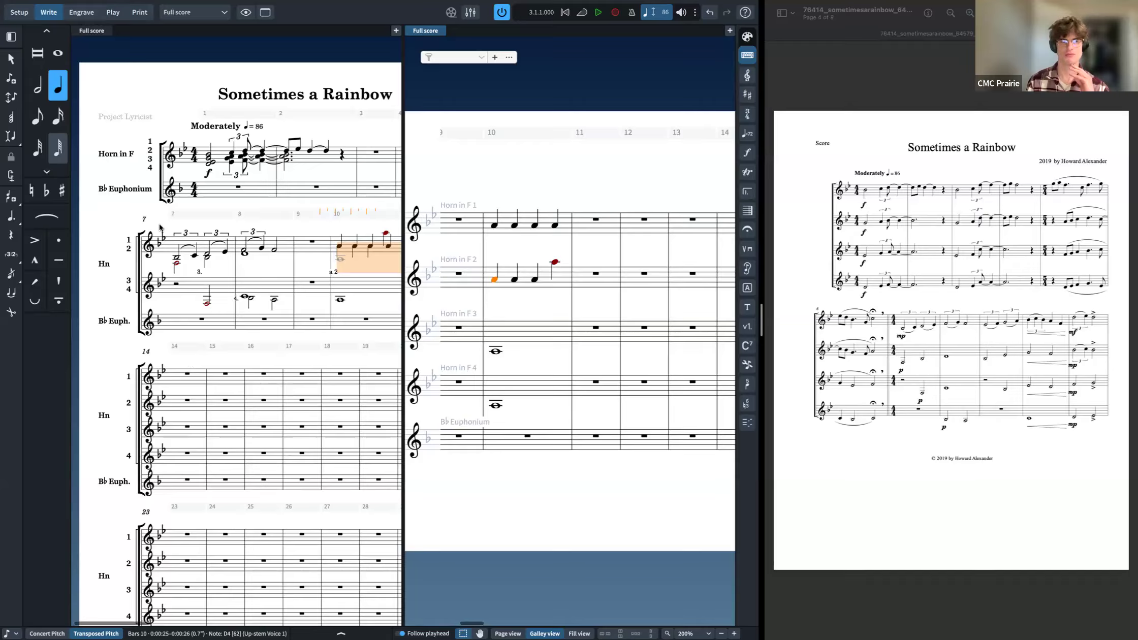
click(82, 12)
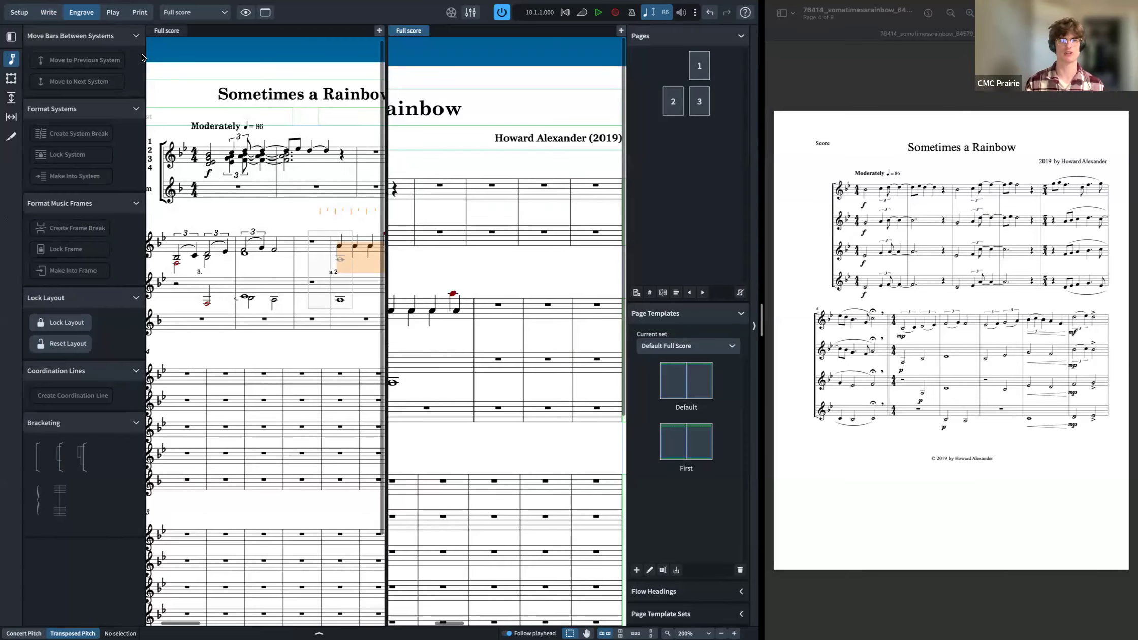
click(50, 12)
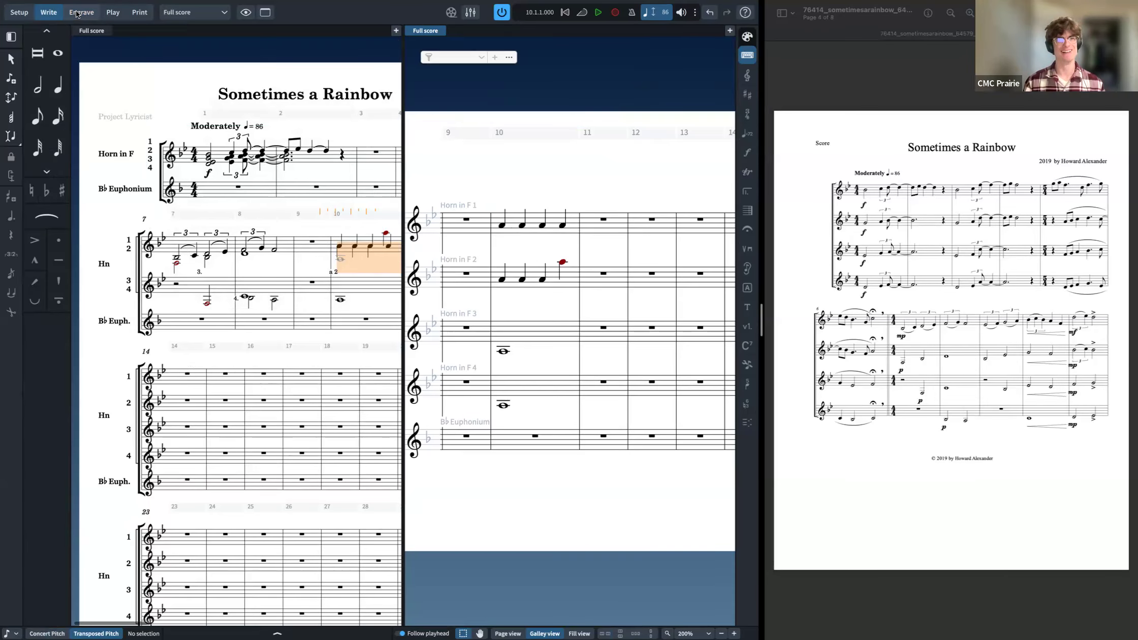
Step: Switch to Engrave mode and close the split galley view of the full score
click(79, 12)
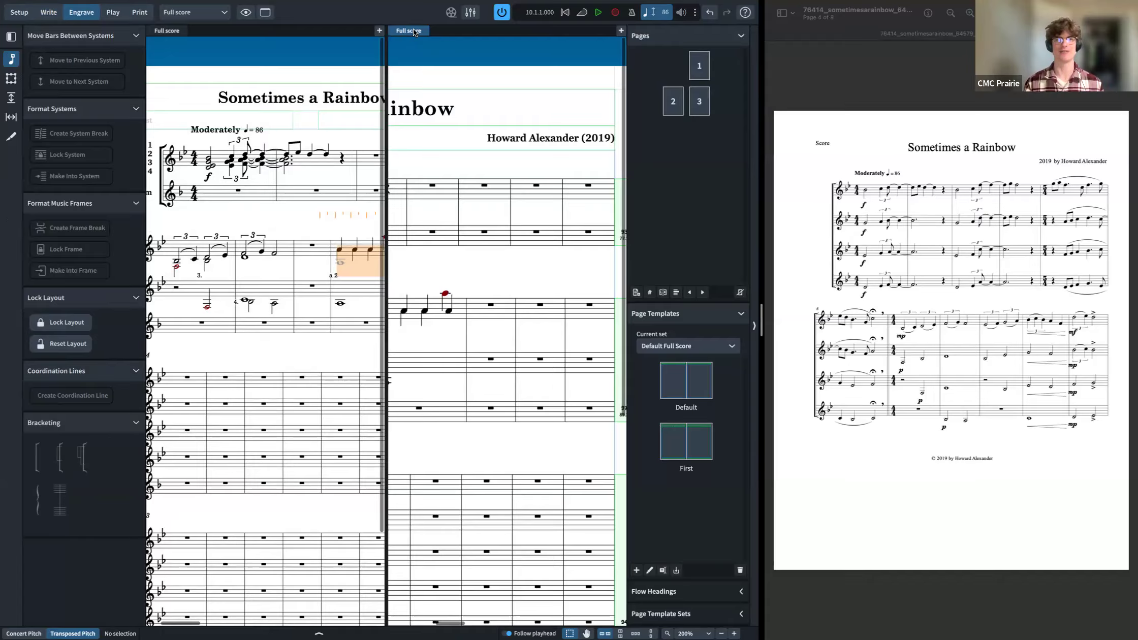
right_click(414, 31)
click(435, 78)
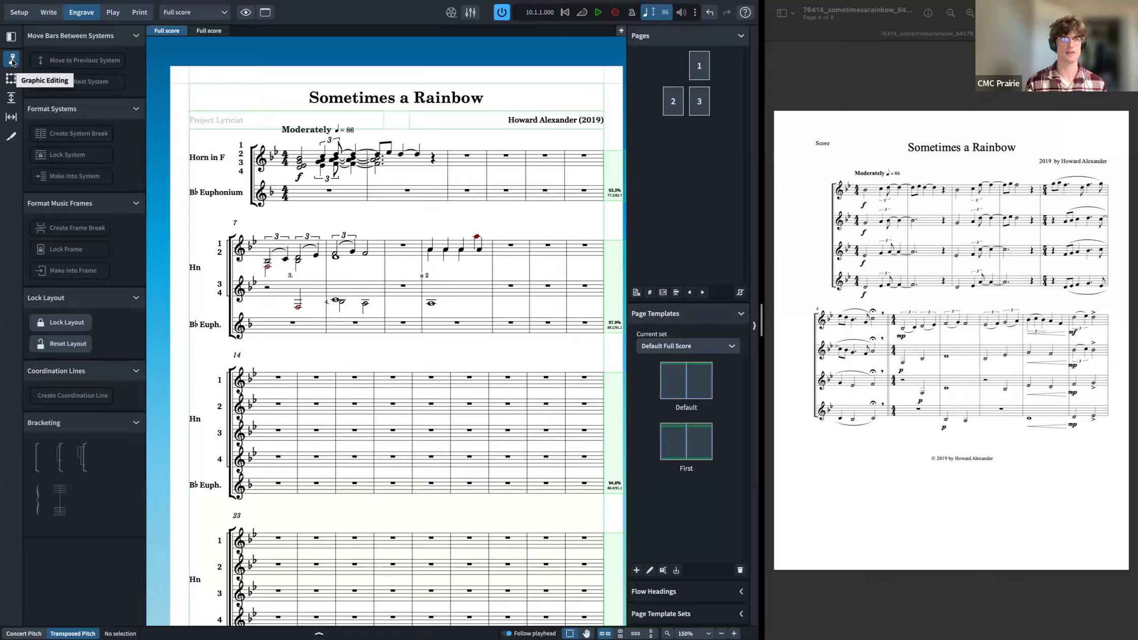
Step: Select a note and a rest in the second system and try moving bars to the next system, then undo
click(300, 306)
click(343, 304)
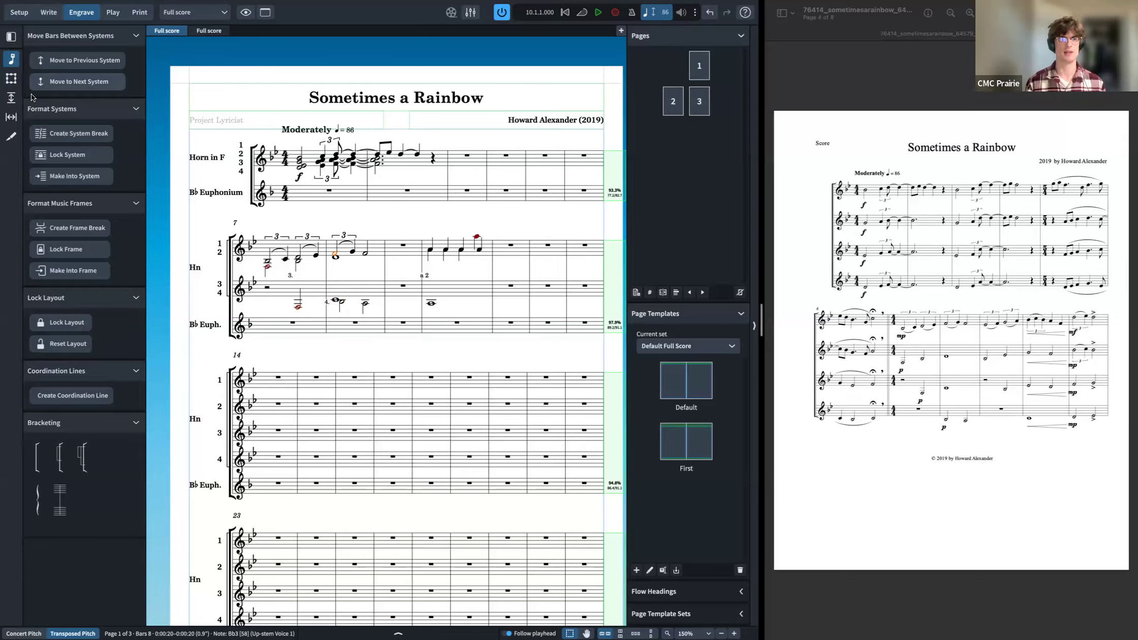
click(335, 253)
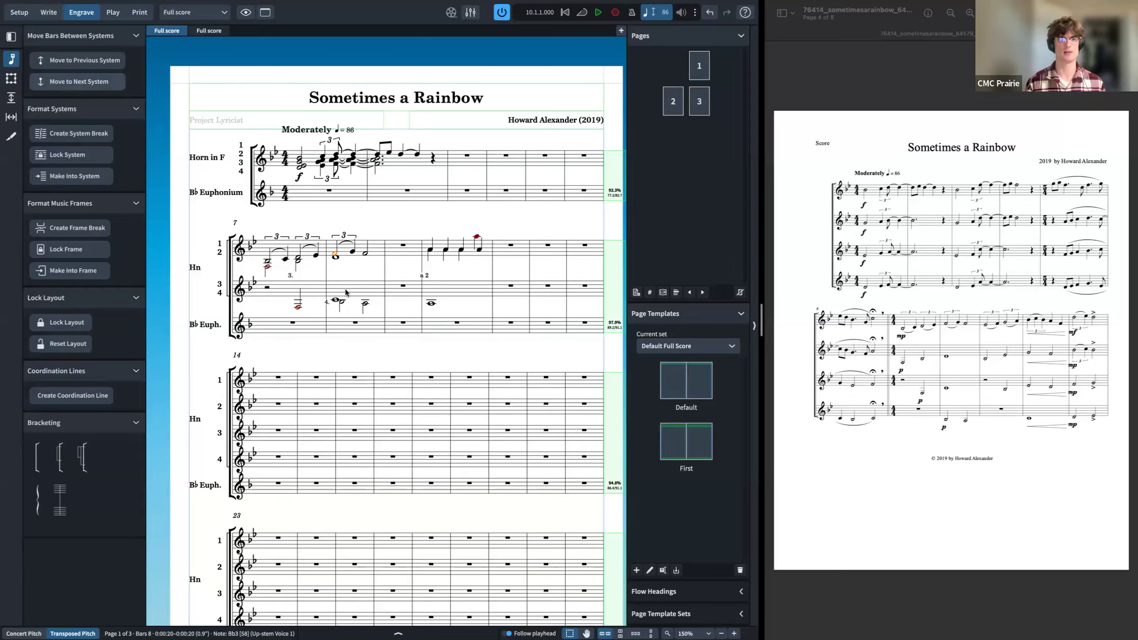
click(501, 291)
click(511, 285)
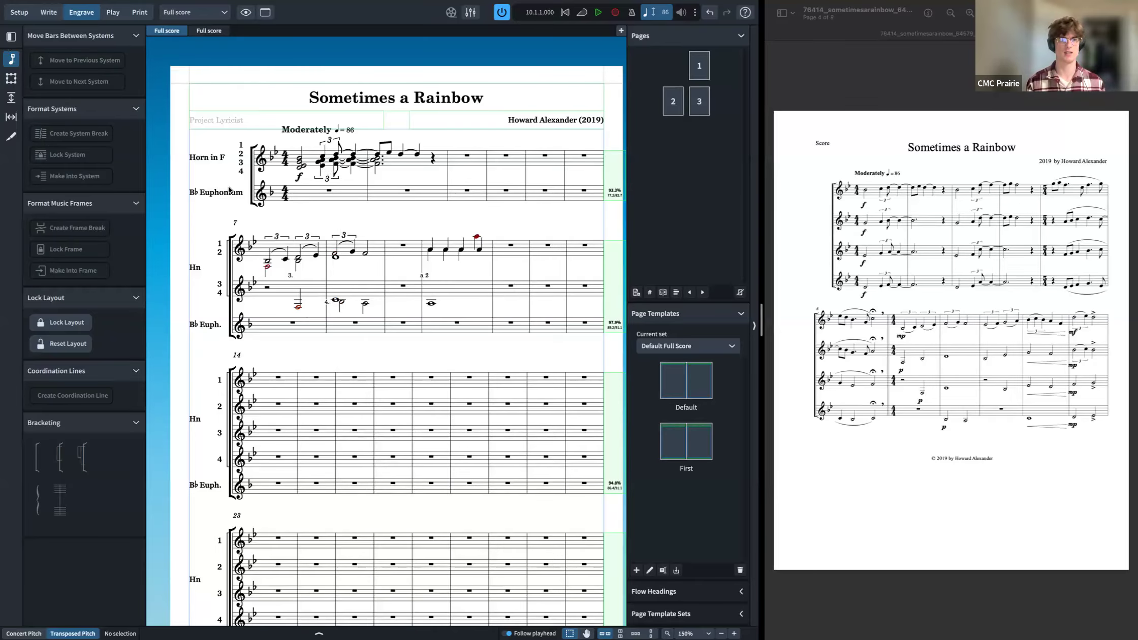
click(46, 58)
click(60, 82)
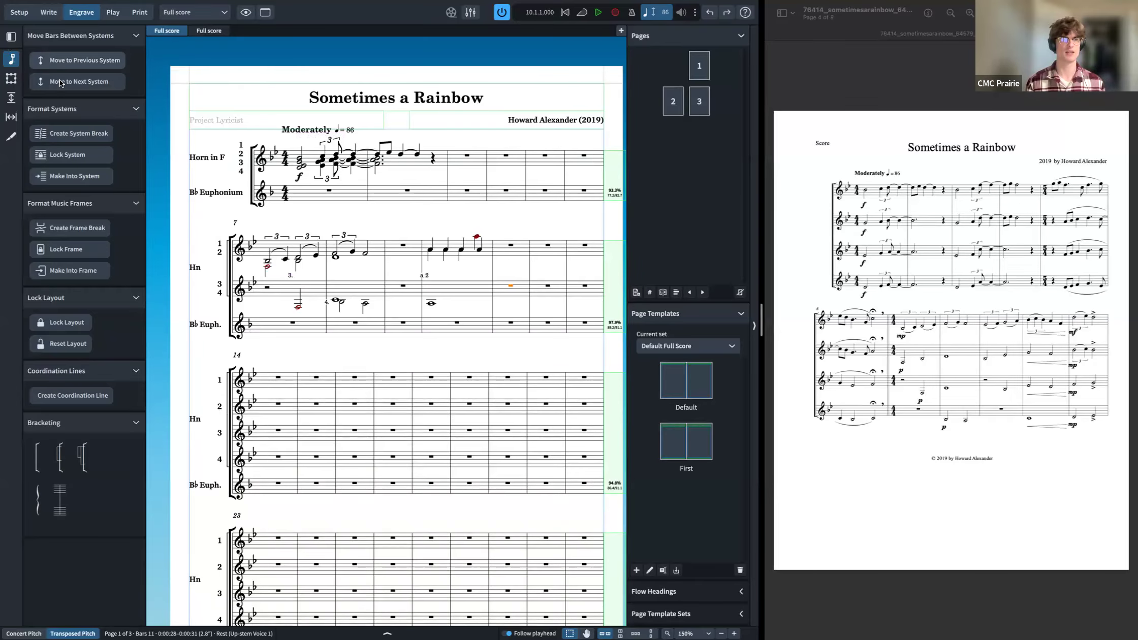
key(ctrl+z)
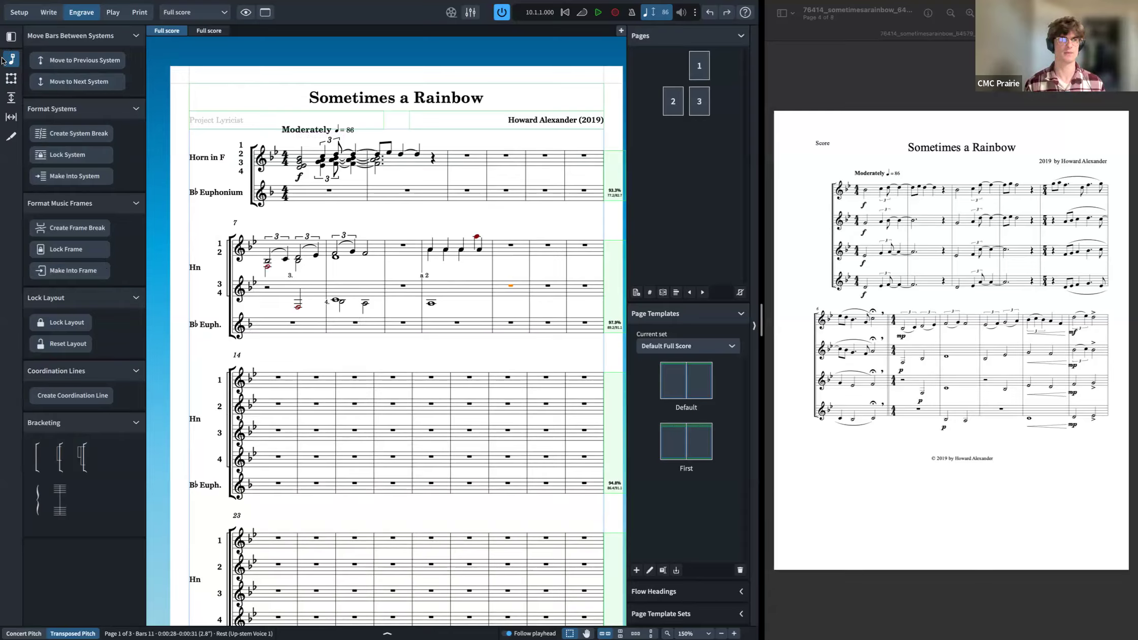
Step: Draw a text frame about 34 by 12 mm above bars 10–11, type sample text in it, then undo the text
click(10, 37)
click(10, 37)
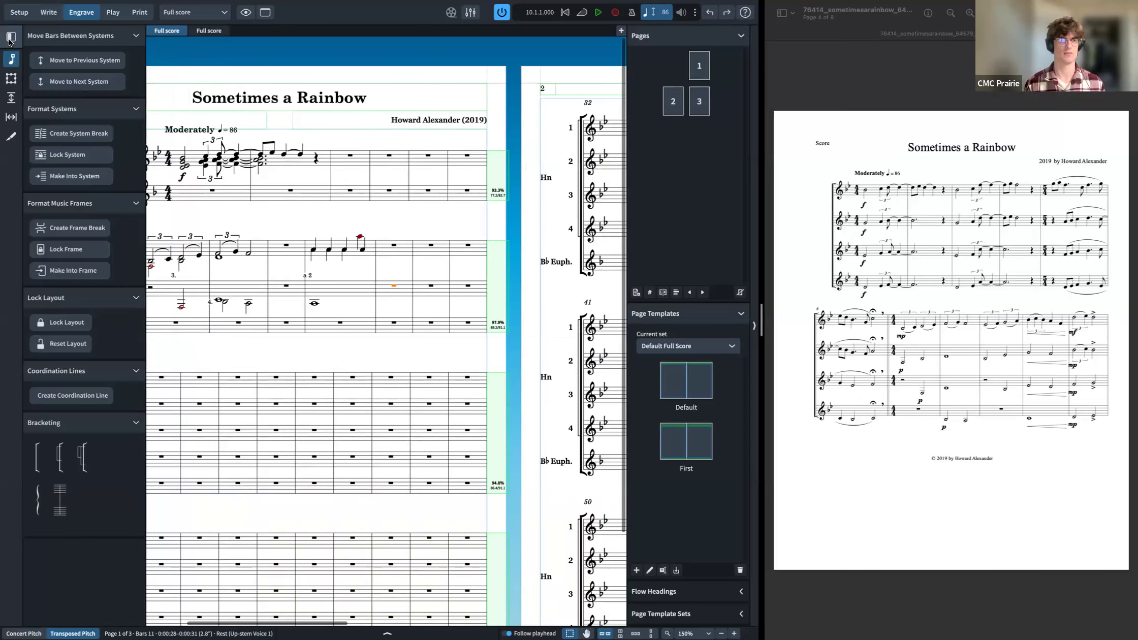
click(8, 80)
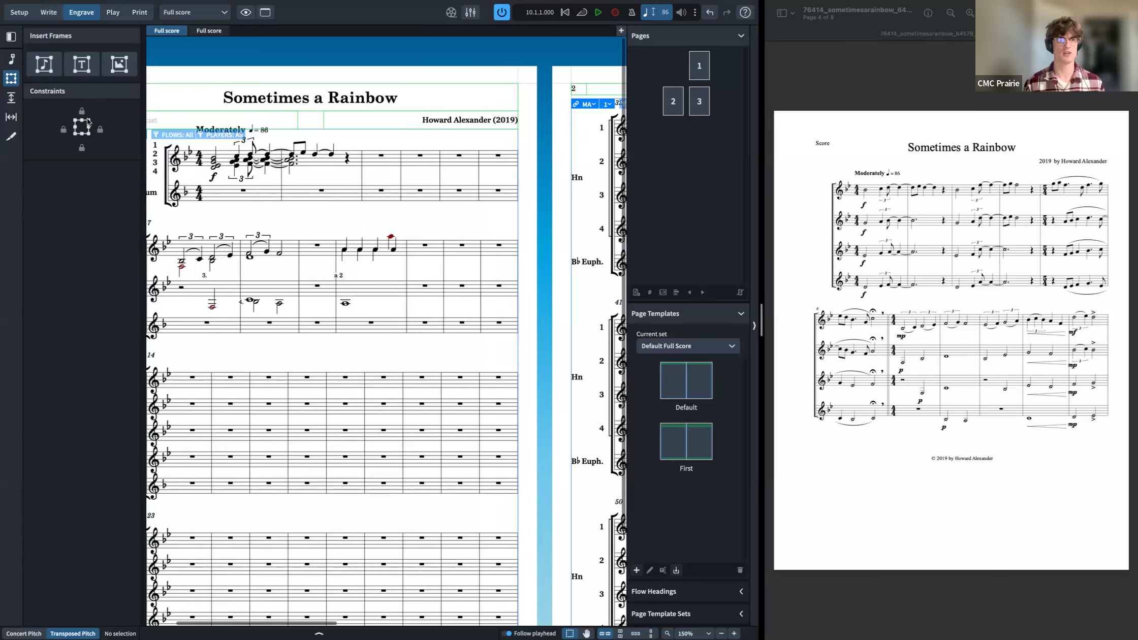
click(81, 64)
drag(335, 216, 404, 237)
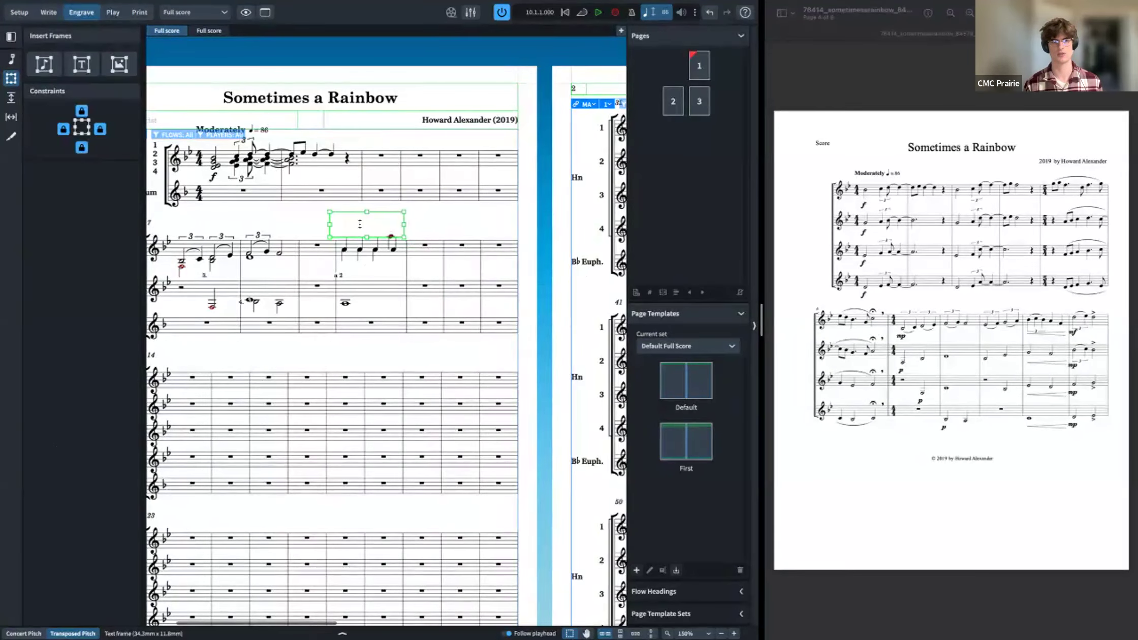
double_click(370, 225)
text(sghfdsh)
click(415, 234)
key(super+z)
click(391, 226)
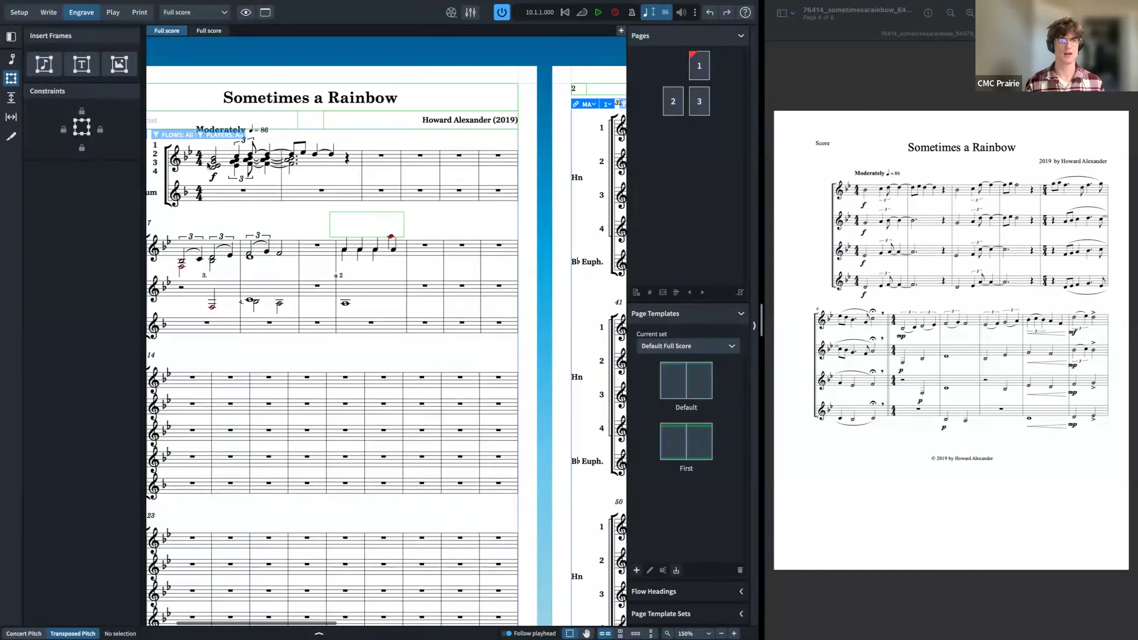
Step: Draw a music frame about 24 by 29 mm over bars 12–13 of the lower horn staves
click(41, 66)
drag(467, 254, 518, 316)
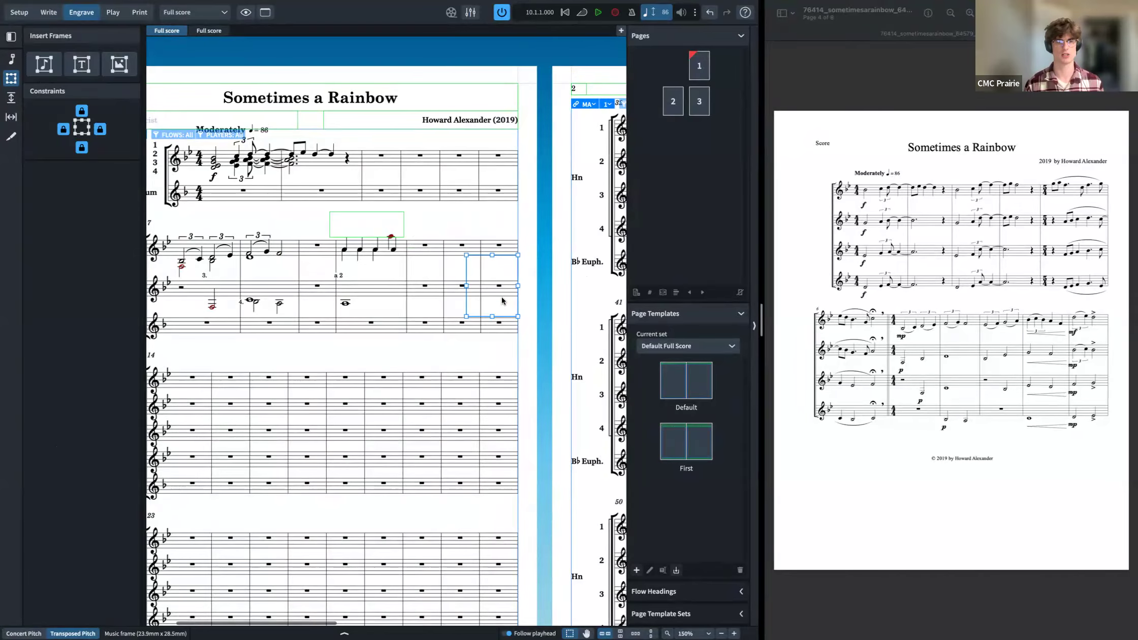
right_click(502, 300)
click(144, 313)
scroll(147, 313, left, 1)
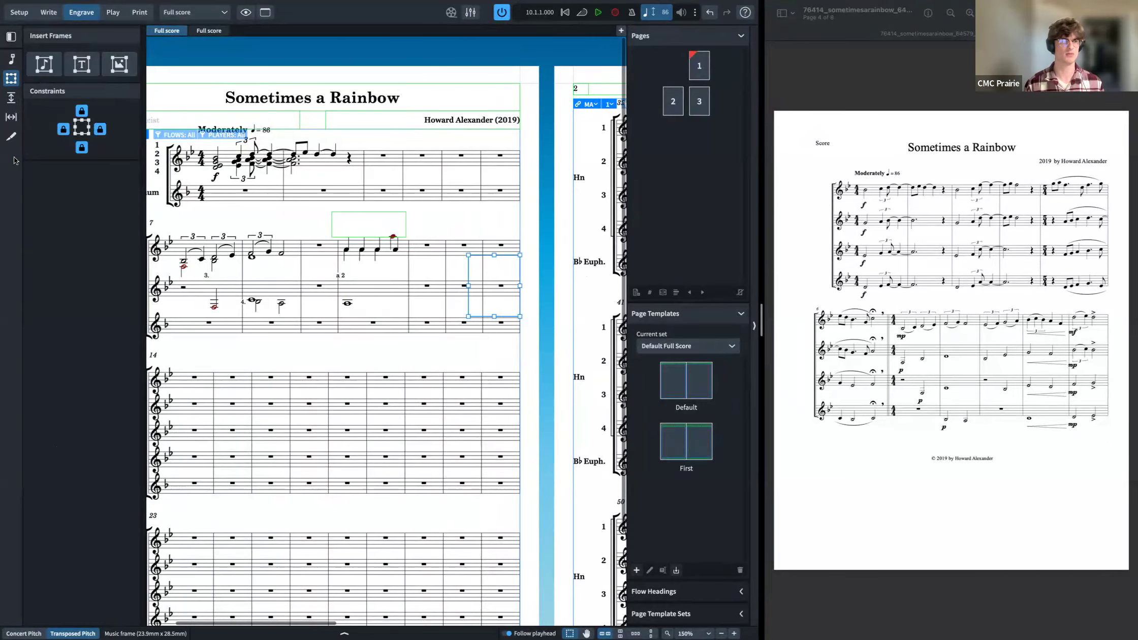
Step: Create a graphic slice about 55 by 31 mm around bars 16–18 of the third system
click(11, 137)
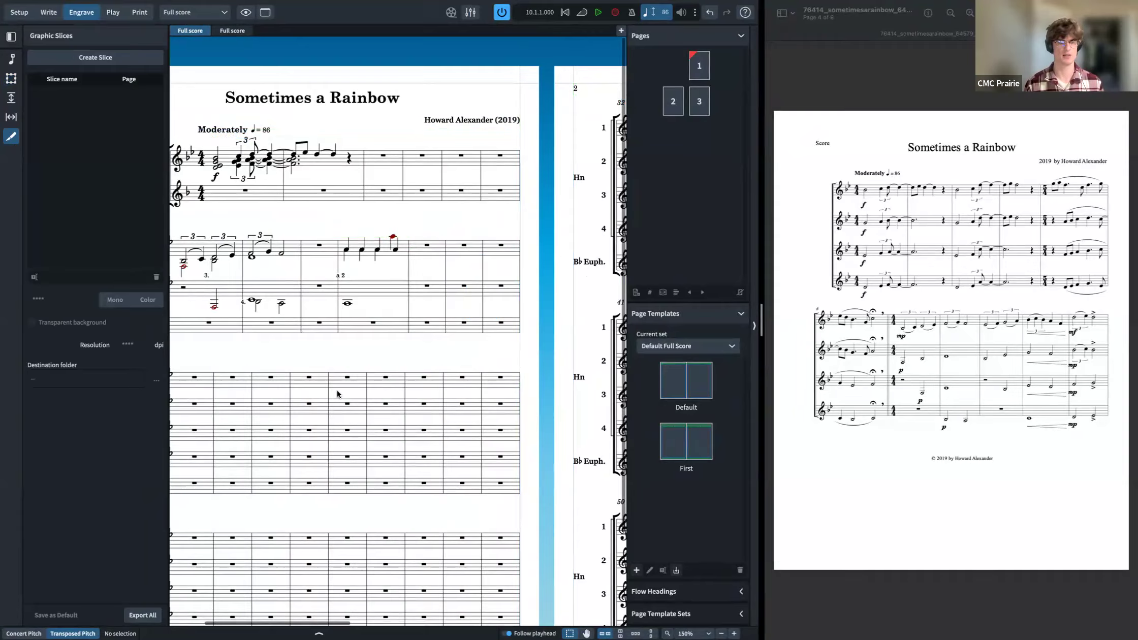
click(84, 57)
drag(408, 347, 289, 414)
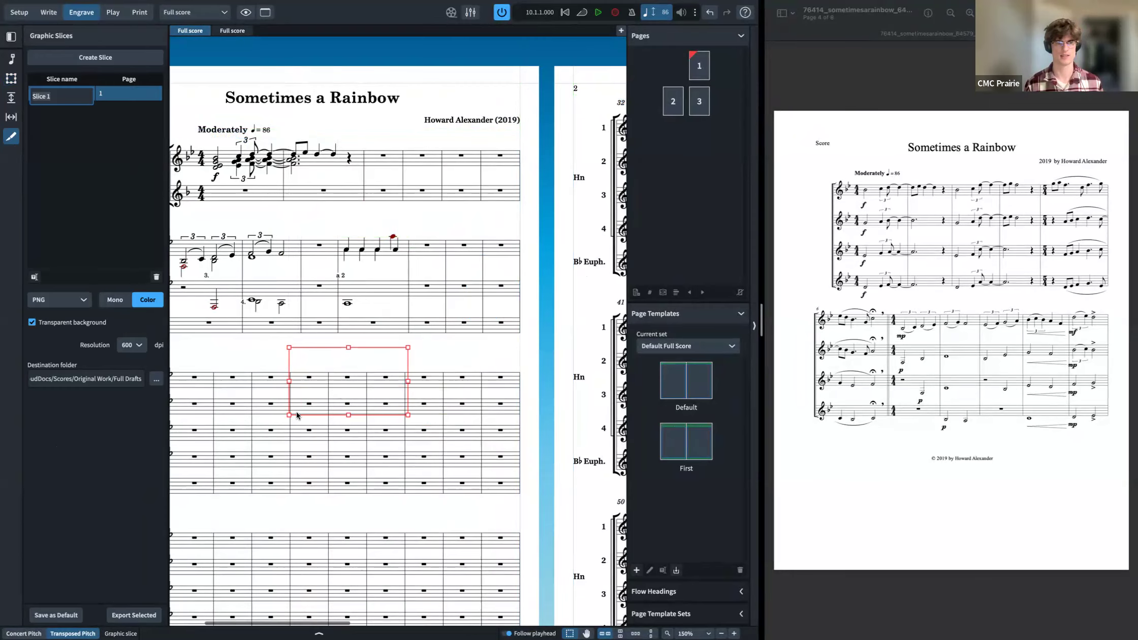
click(96, 141)
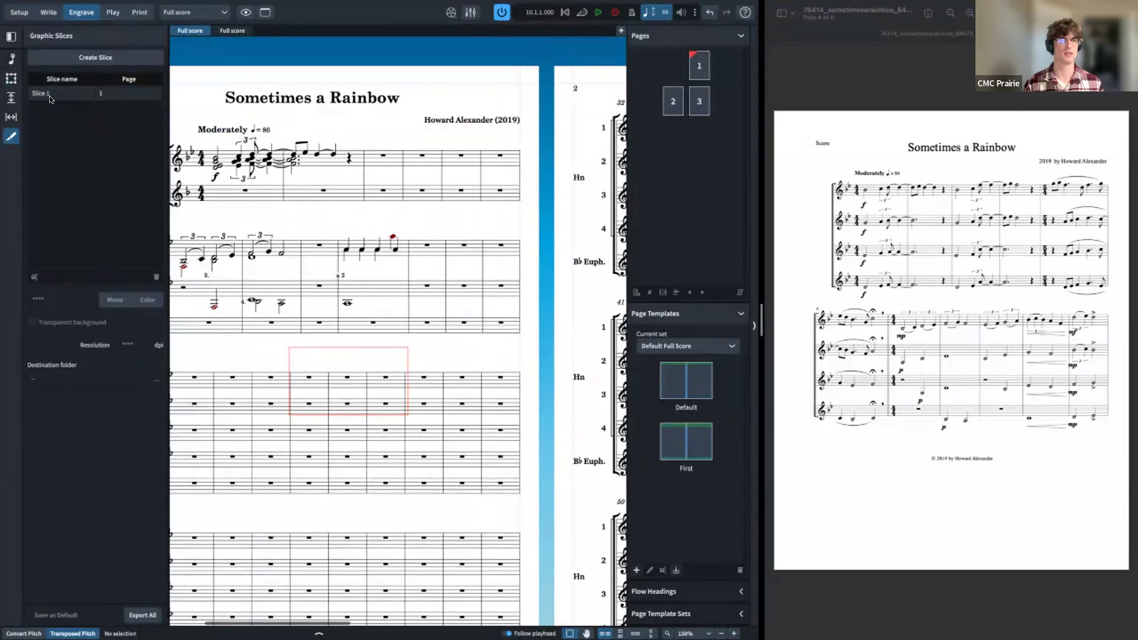
Step: Review the new frames and graphic slice by switching between the Engrave editing modes
click(12, 77)
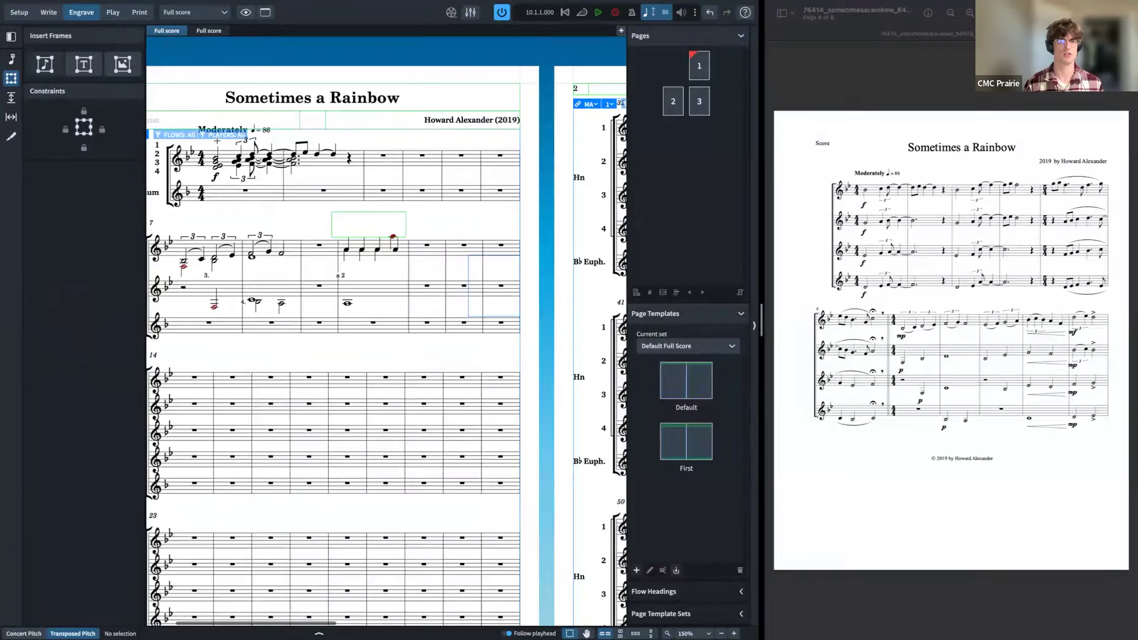
key(super+2)
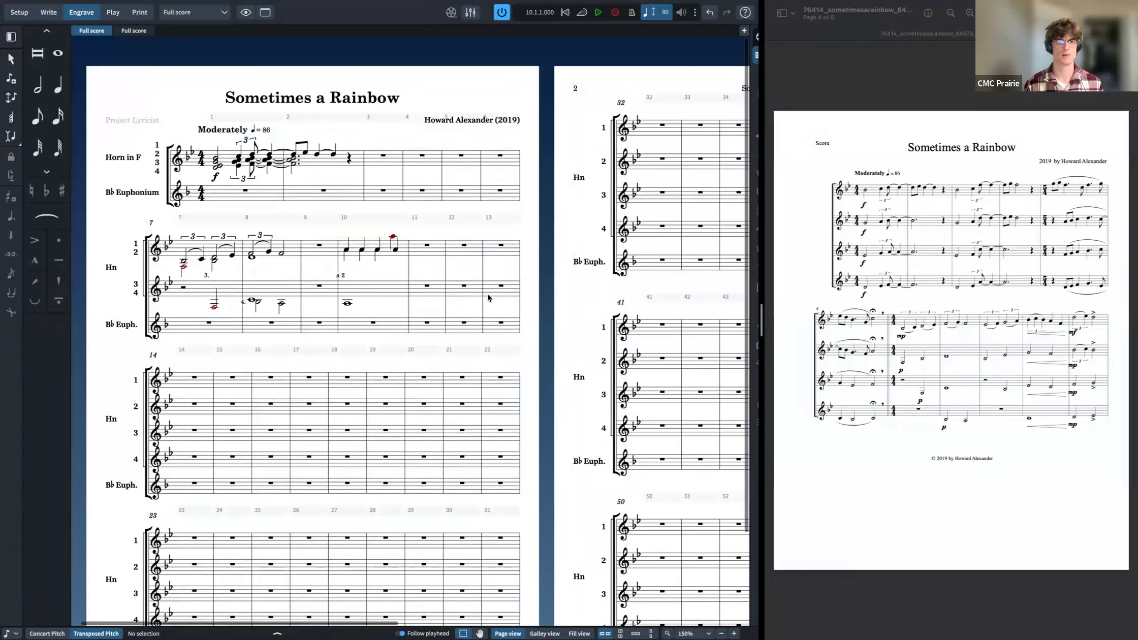
click(81, 12)
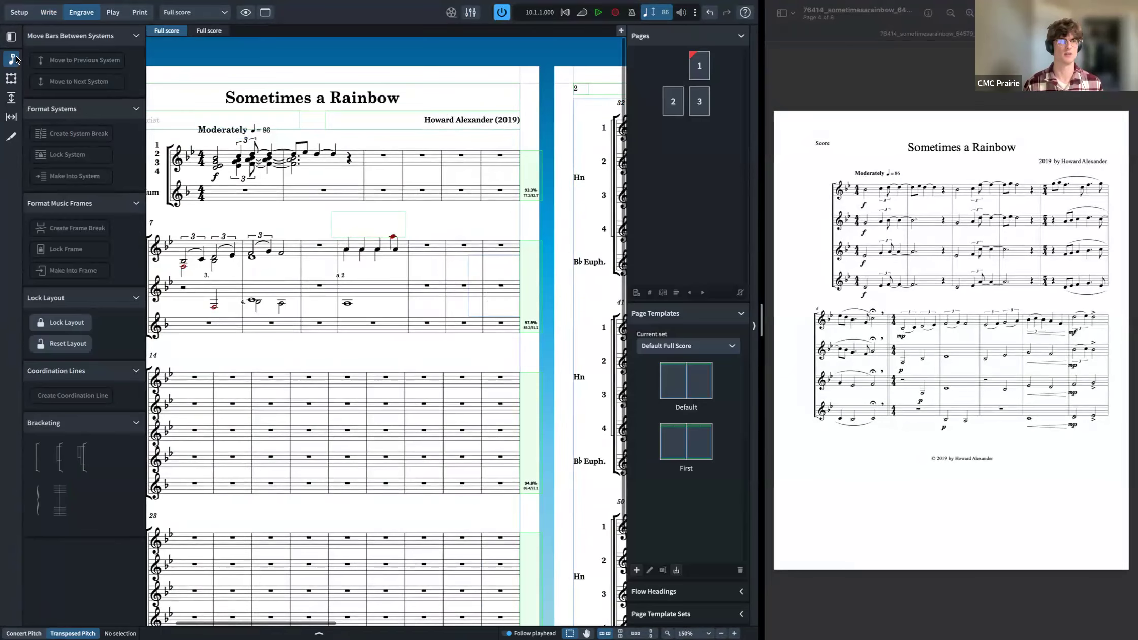
click(11, 136)
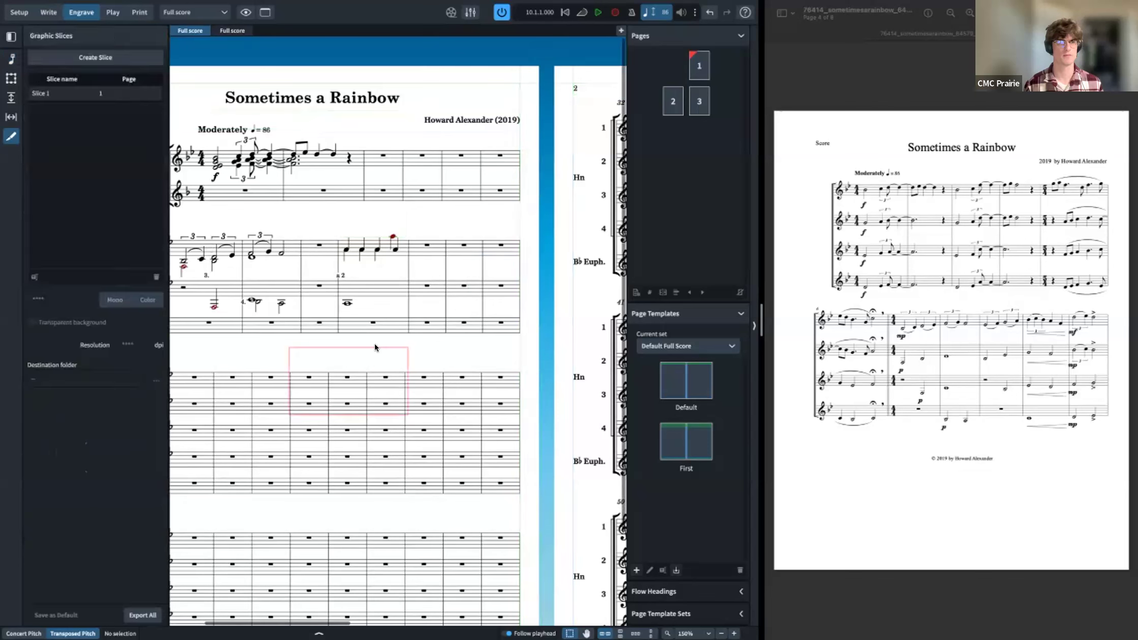
click(62, 92)
click(11, 78)
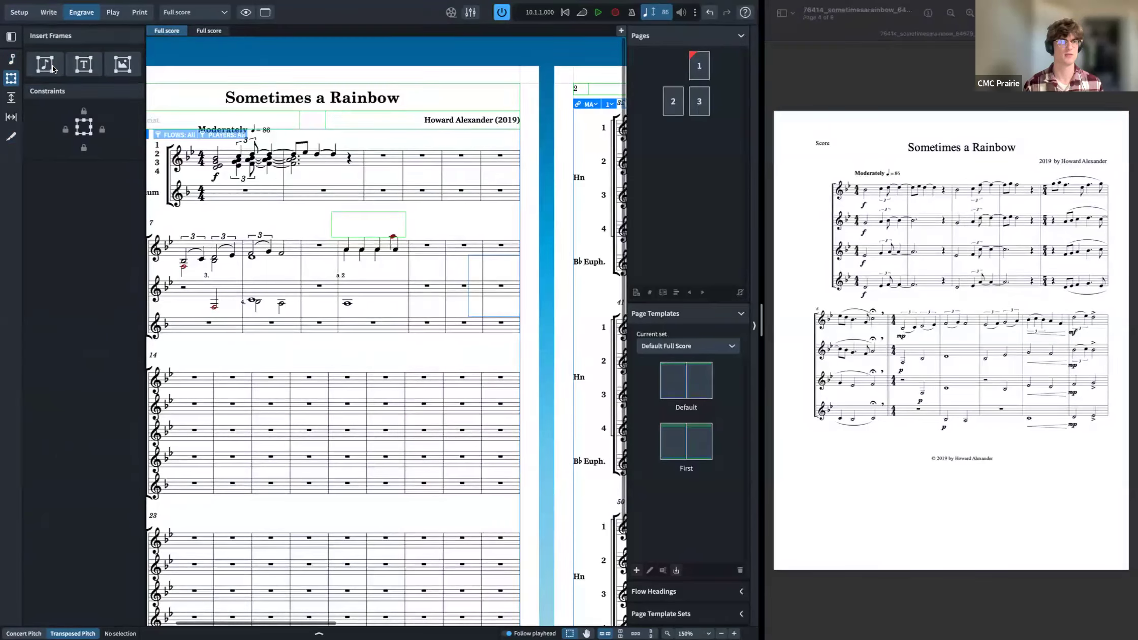
click(53, 67)
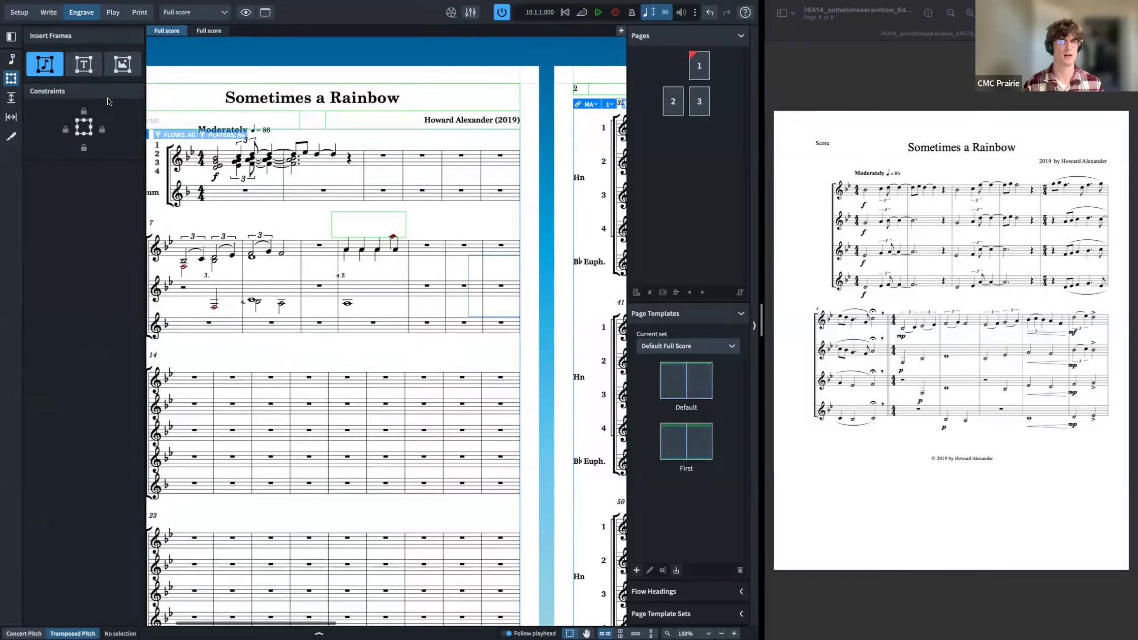
key(Escape)
click(489, 317)
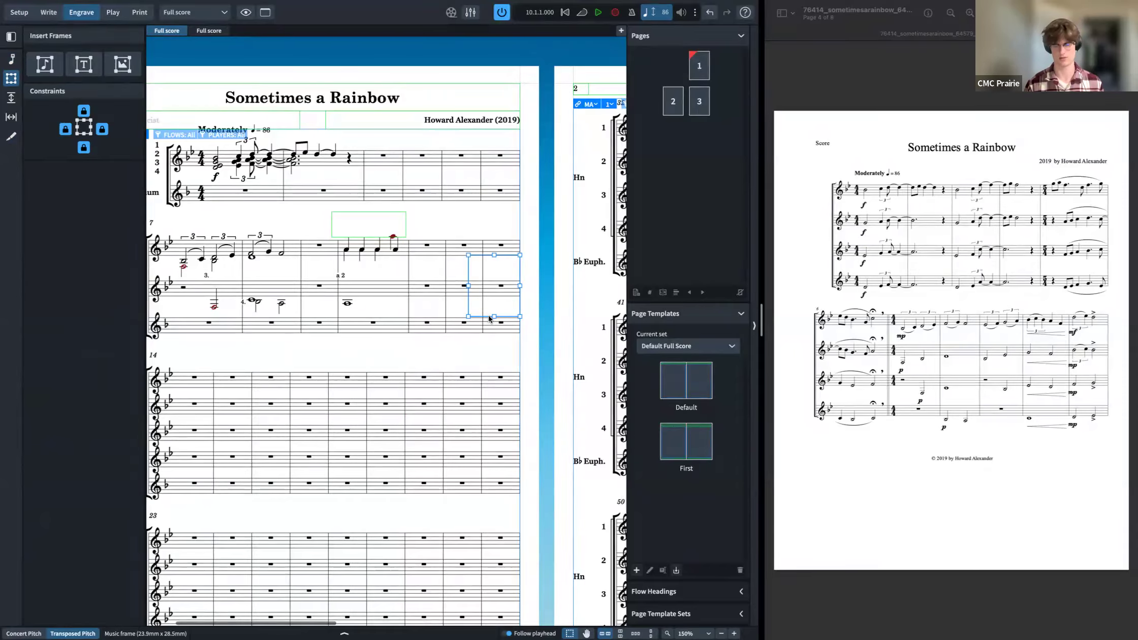
key(Escape)
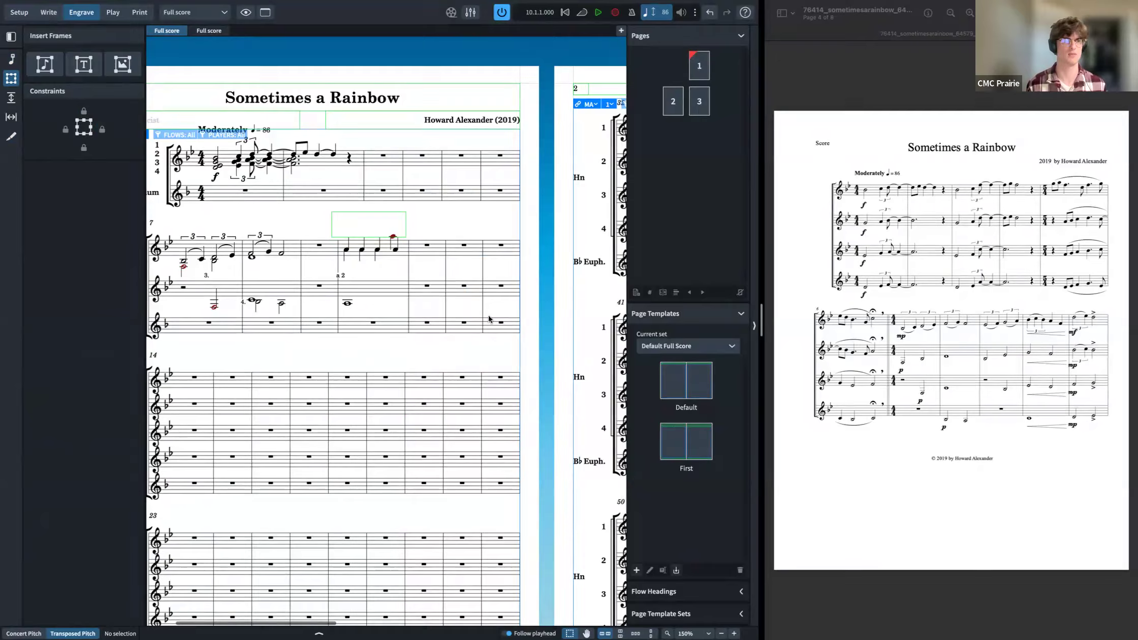
Step: Try dragging the staff spacing handles above the second and third systems, undoing each change
click(10, 98)
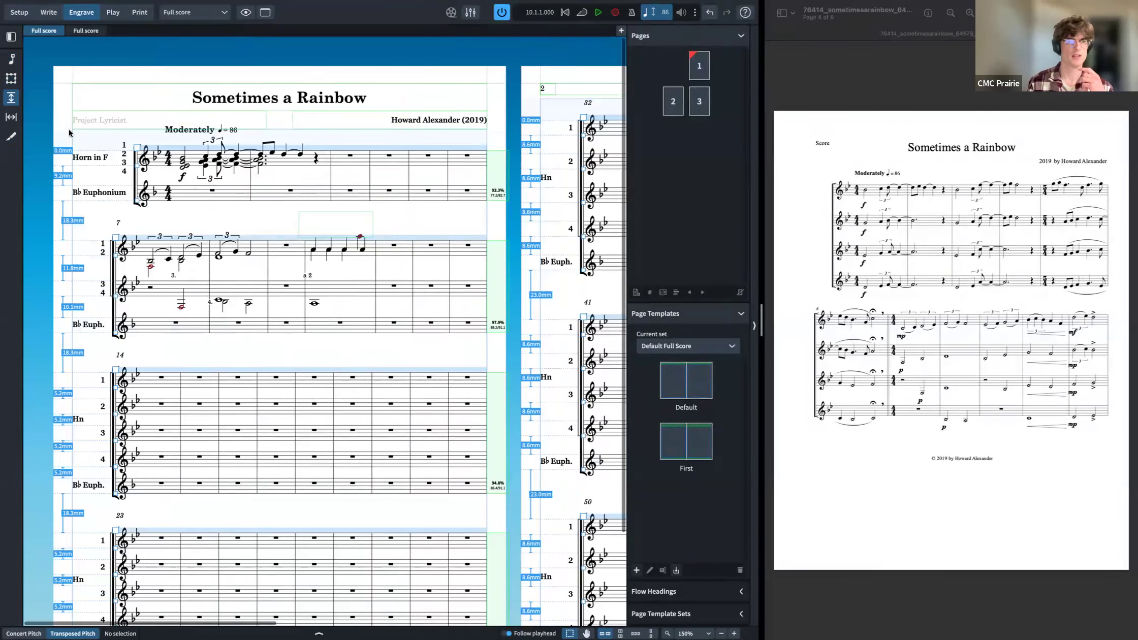
click(116, 237)
drag(115, 236, 113, 219)
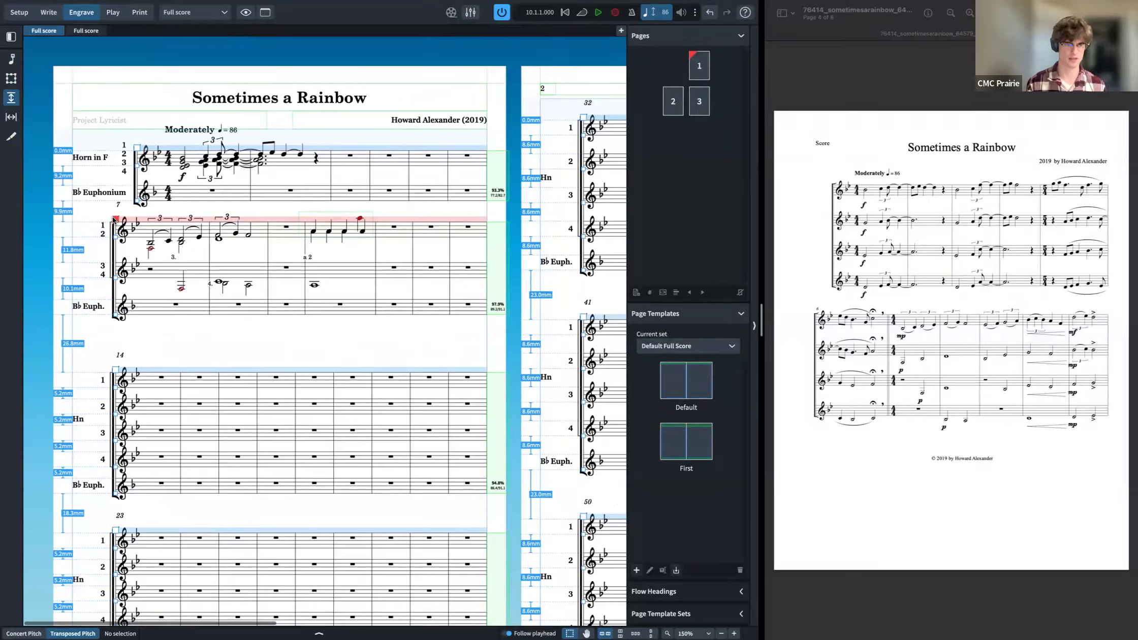
key(super+z)
drag(117, 369, 116, 344)
key(super+z)
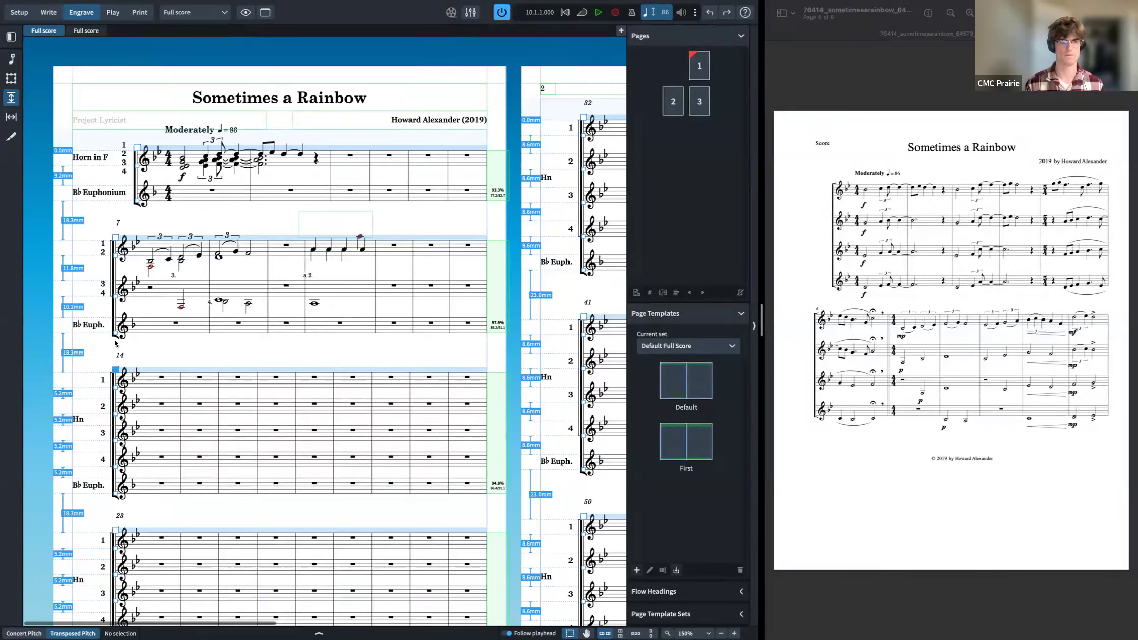
key(super+z)
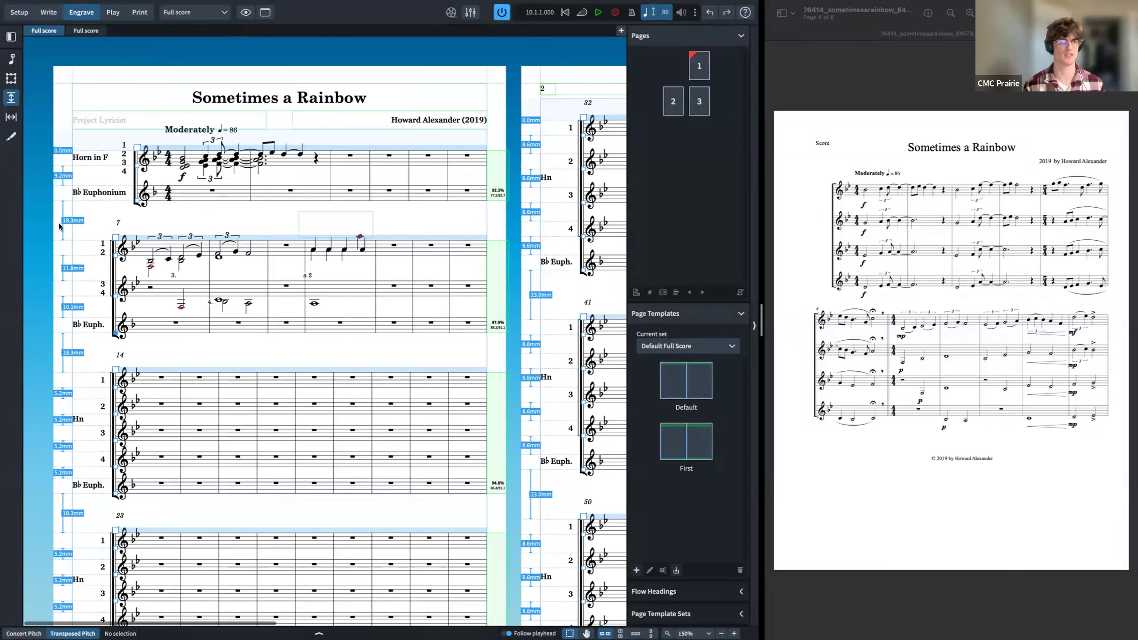
Step: Nudge the note spacing at the start of bar 10 in the horn staves slightly to the right
click(9, 120)
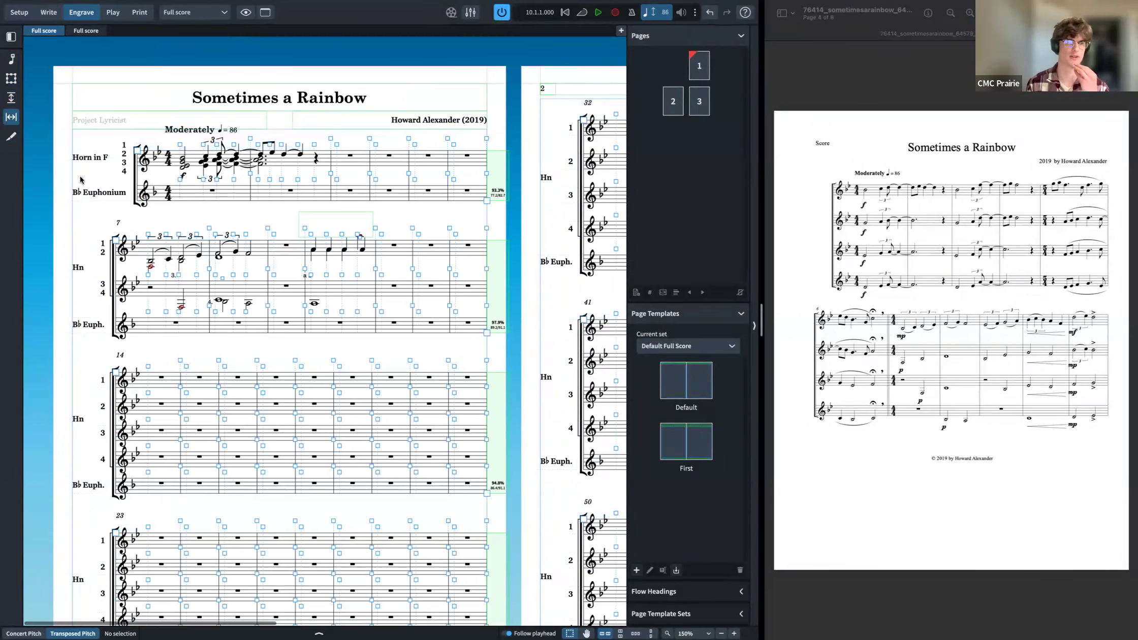
click(148, 312)
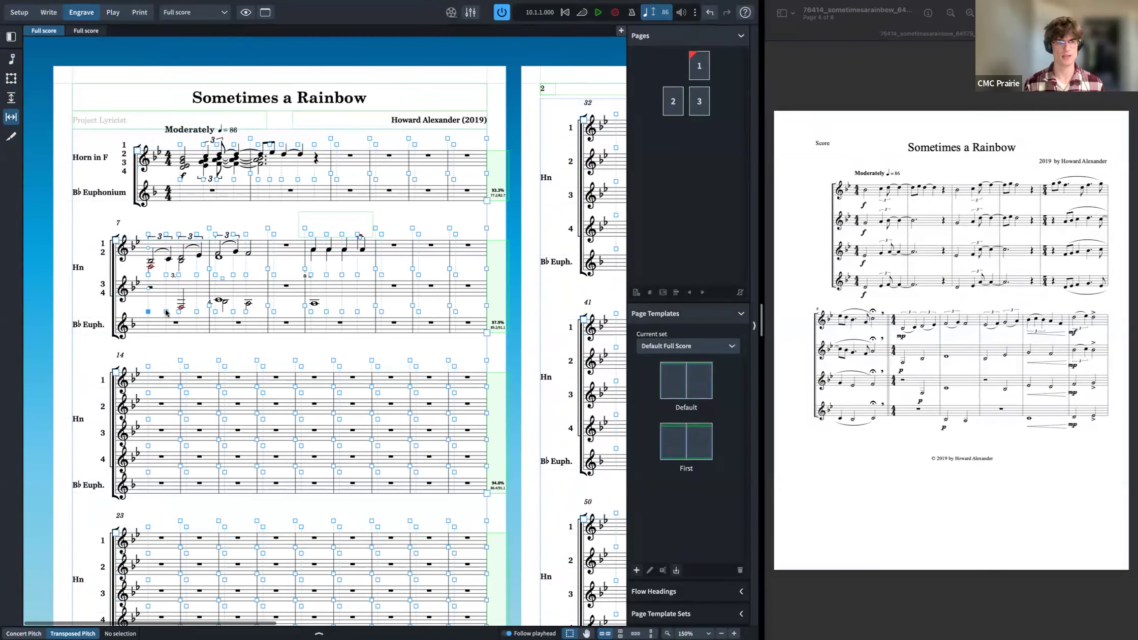
key(ctrl+2)
click(81, 12)
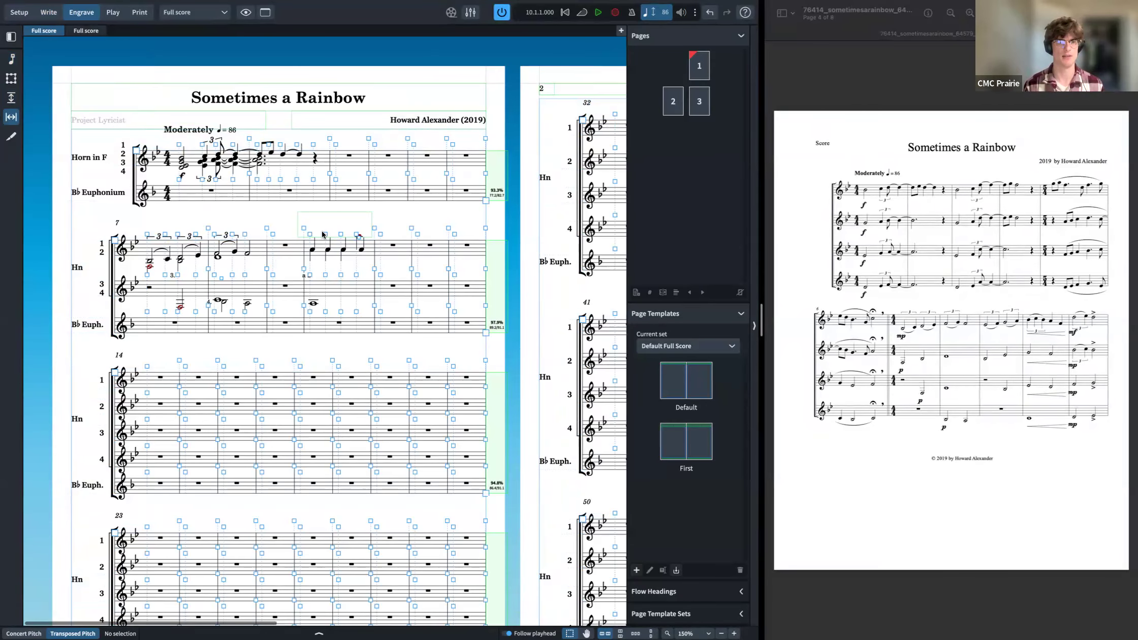
click(325, 234)
key(alt+Right)
key(alt+Right)
key(alt+Right)
key(alt+Right)
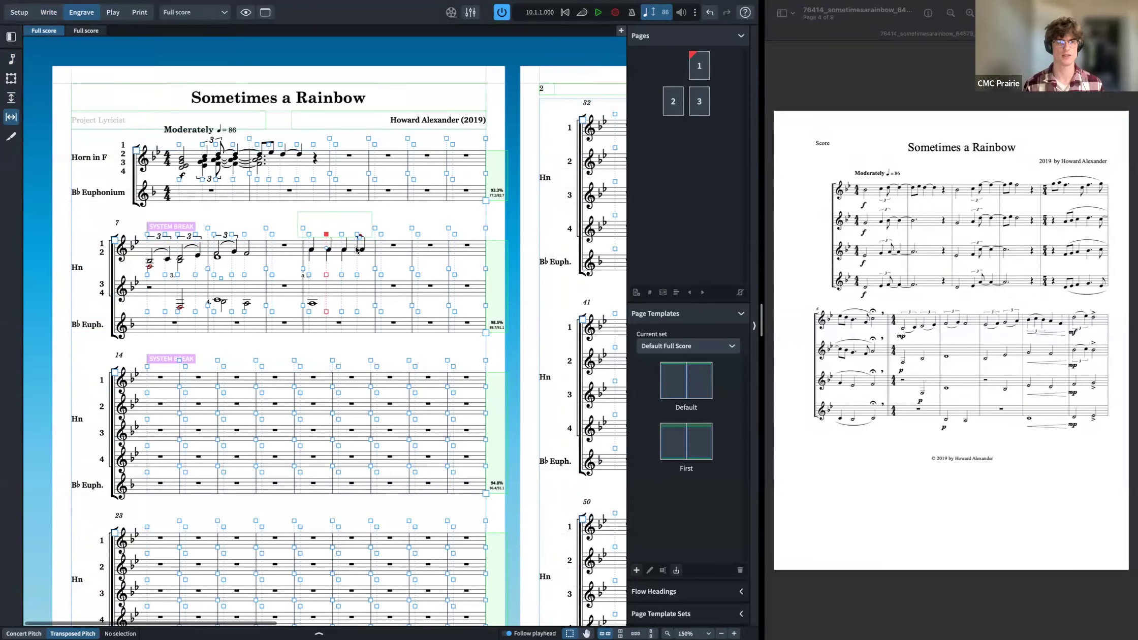
key(alt+Right)
key(alt+Right)
key(alt+Left)
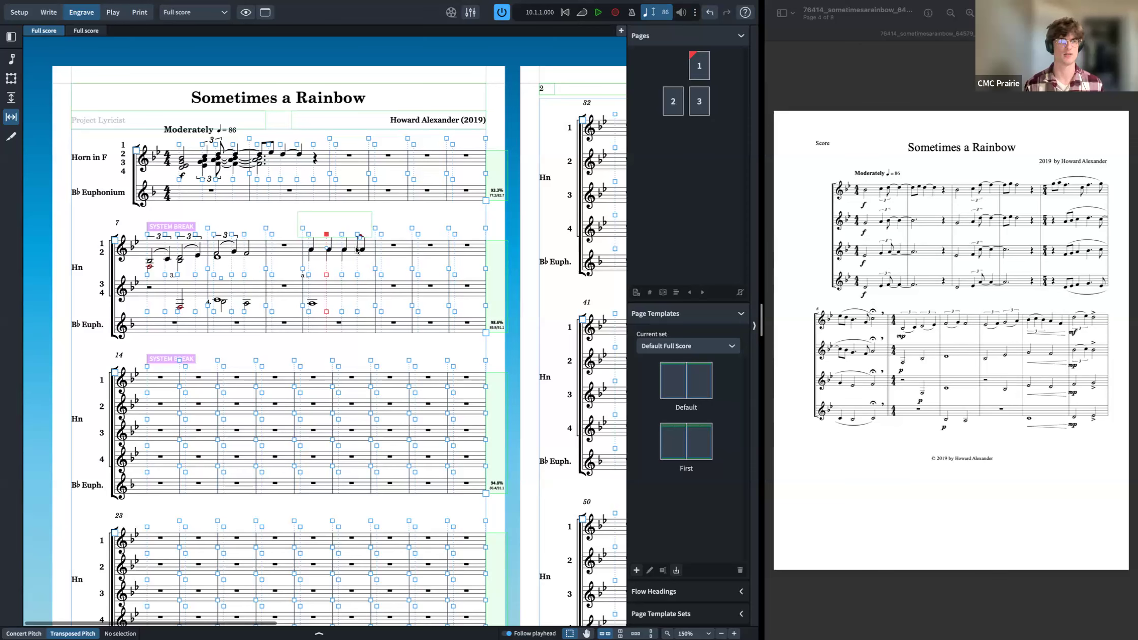
click(12, 138)
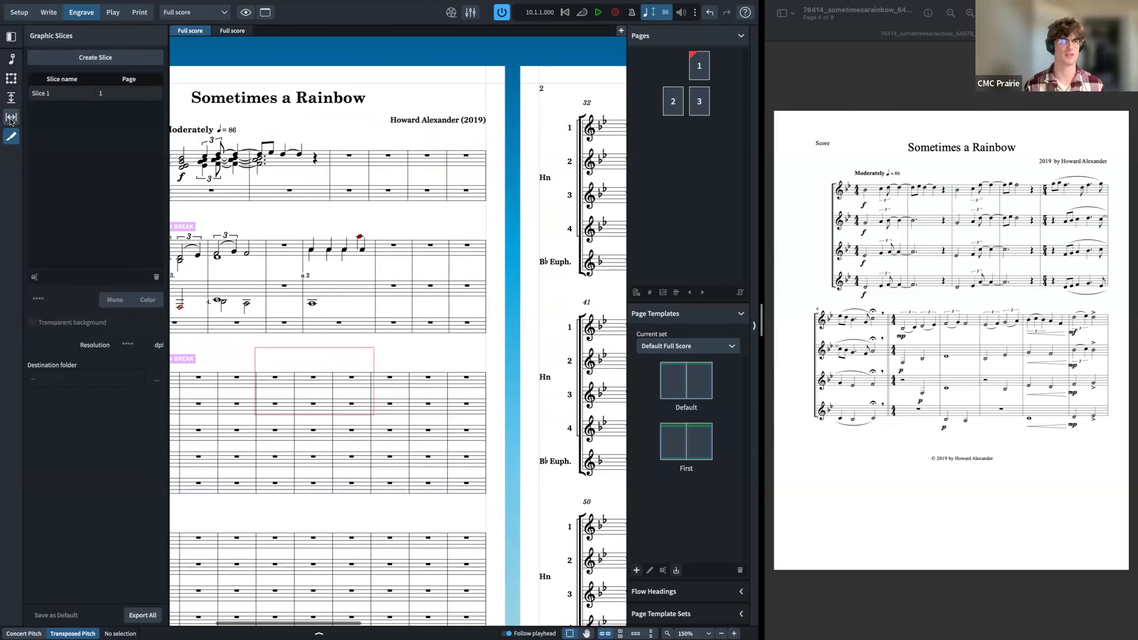
click(10, 121)
click(13, 137)
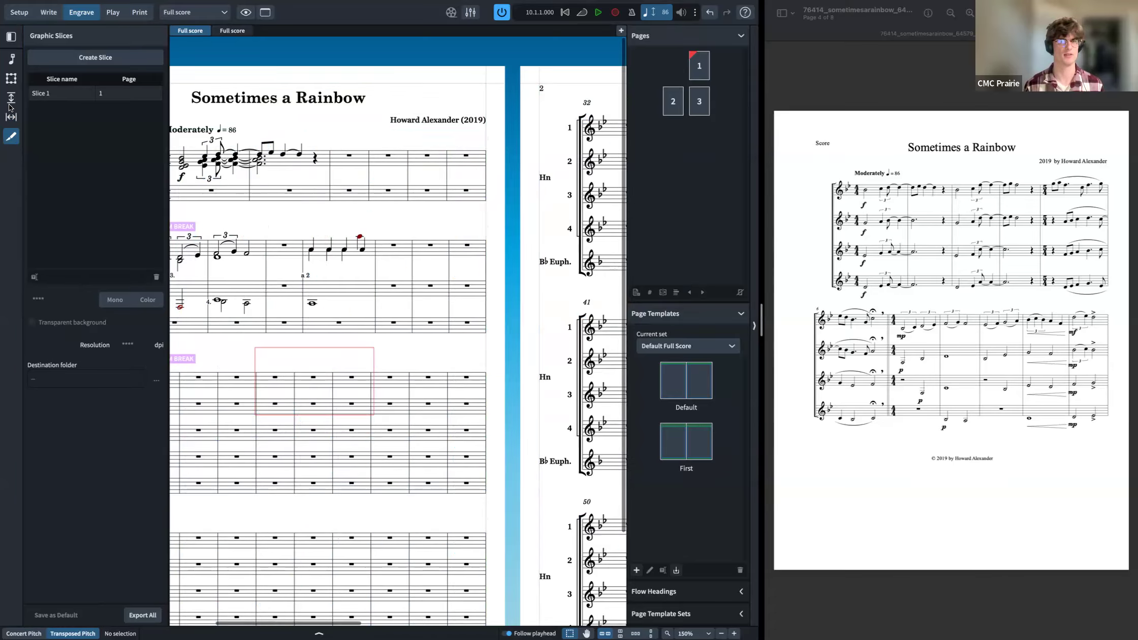
Step: Draw a graphics frame about 38 by 22 mm in the lower horn staves near bar 10 and import a photo from Downloads into it
click(12, 80)
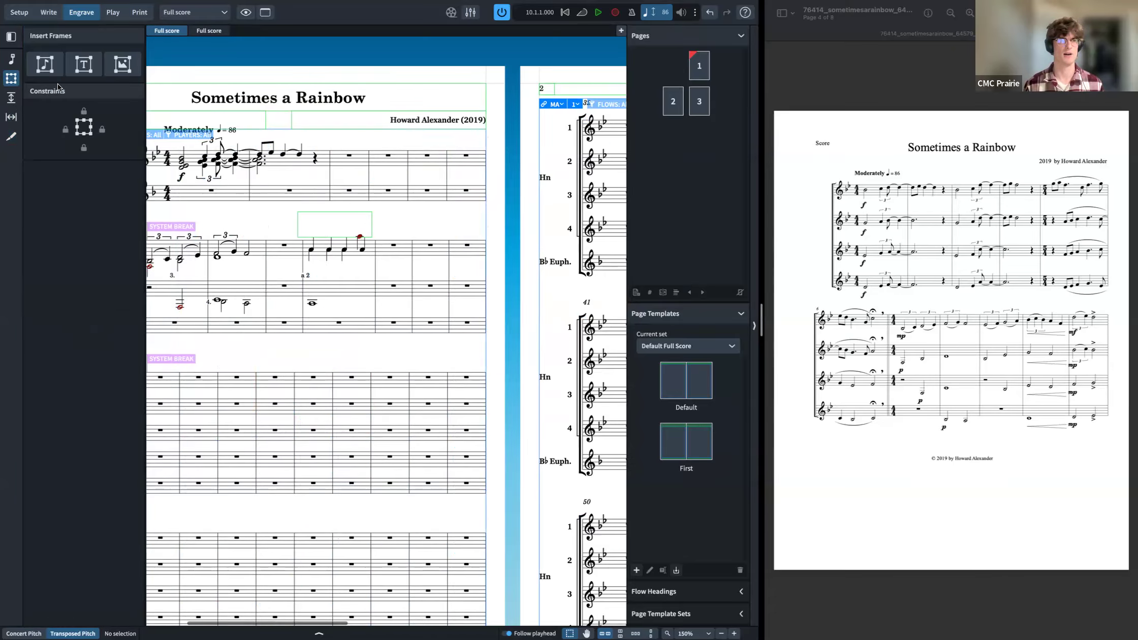
click(124, 66)
drag(355, 301, 439, 349)
right_click(417, 348)
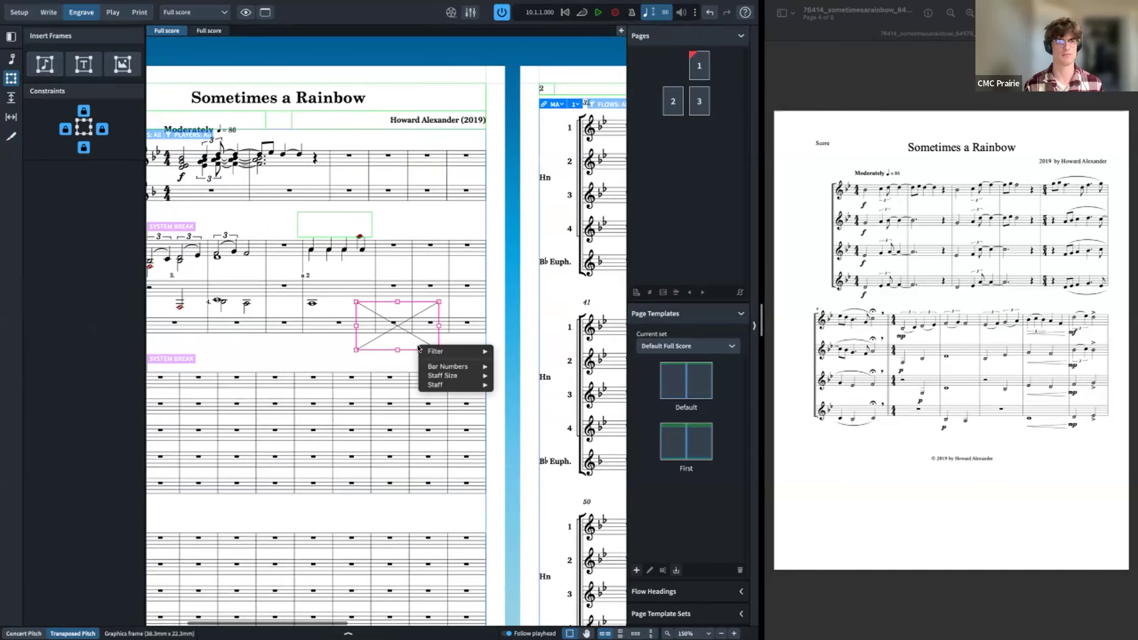
click(402, 340)
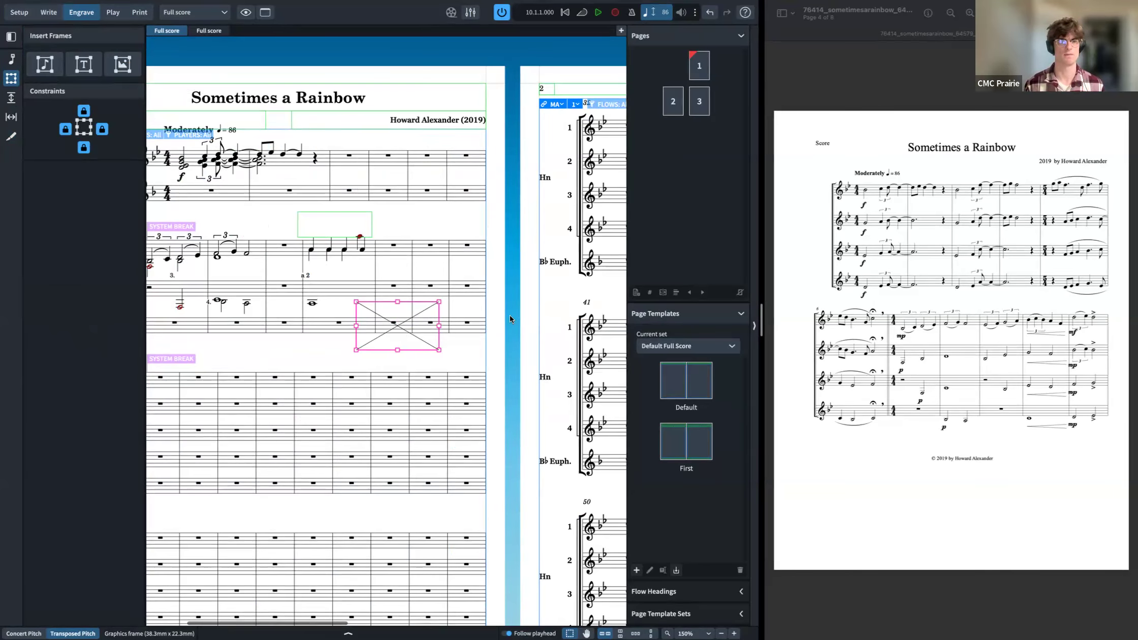
double_click(400, 341)
click(355, 183)
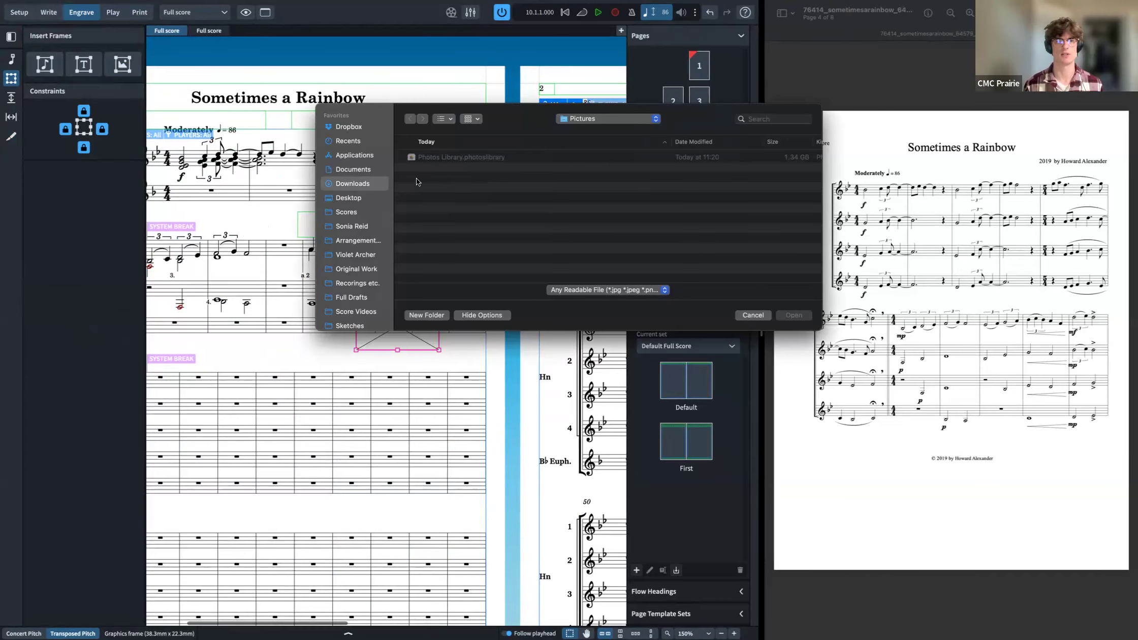
scroll(441, 220, down, 2)
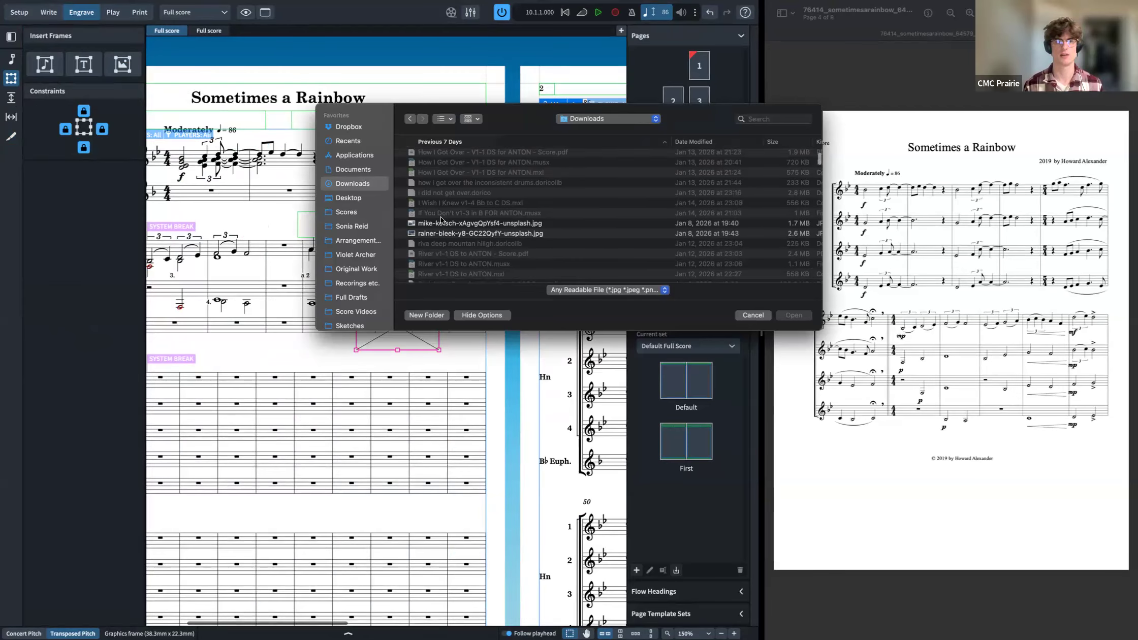
double_click(441, 219)
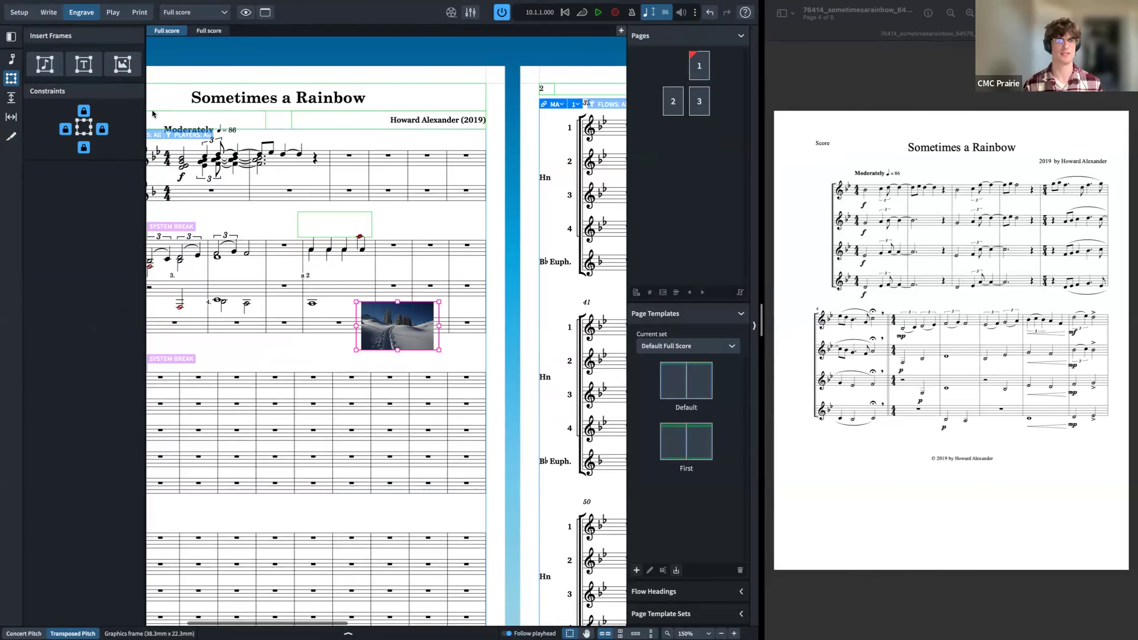
Step: Undo the imported image and the graphics frame
click(298, 257)
key(super+z)
key(super+z)
key(super+z)
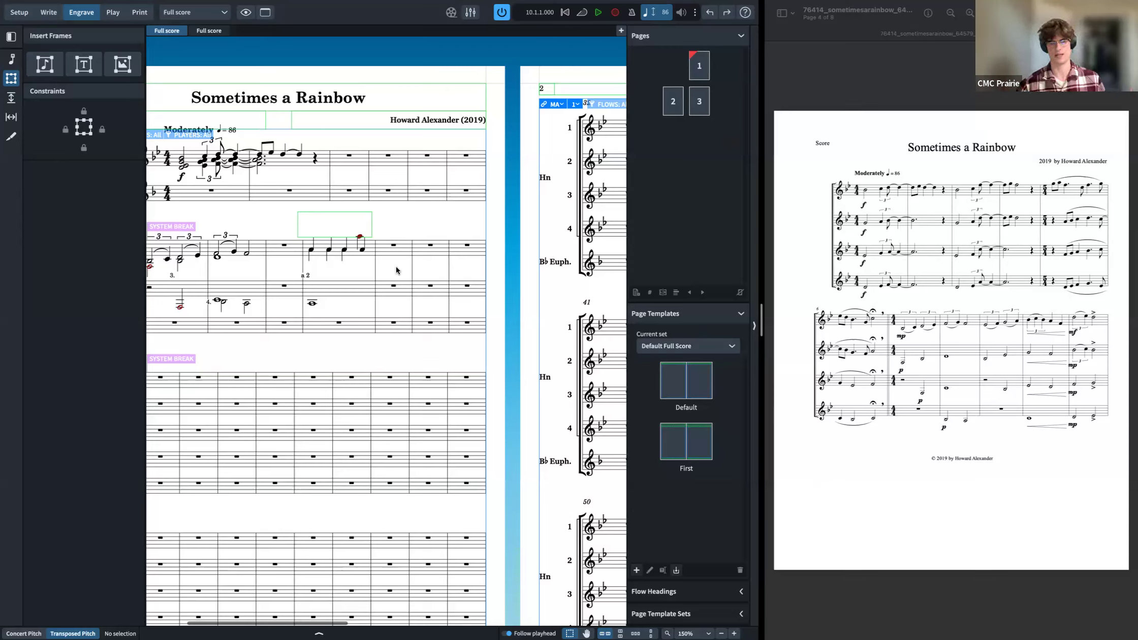
Step: Delete the system breaks at bars 14 and 7
click(10, 97)
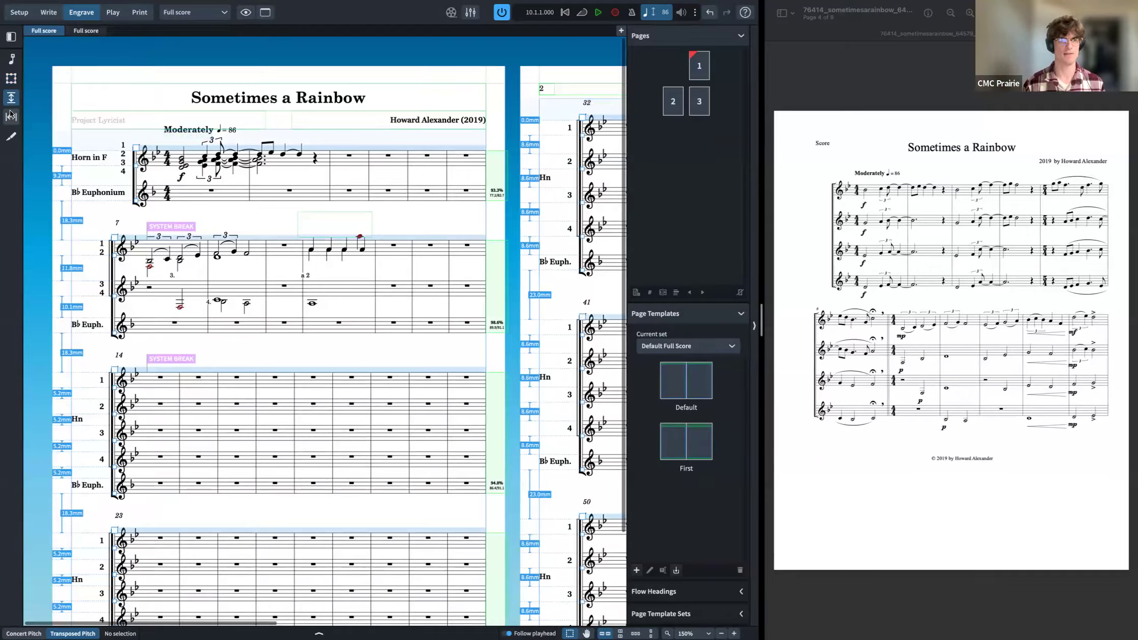
click(11, 59)
scroll(369, 310, left, 3)
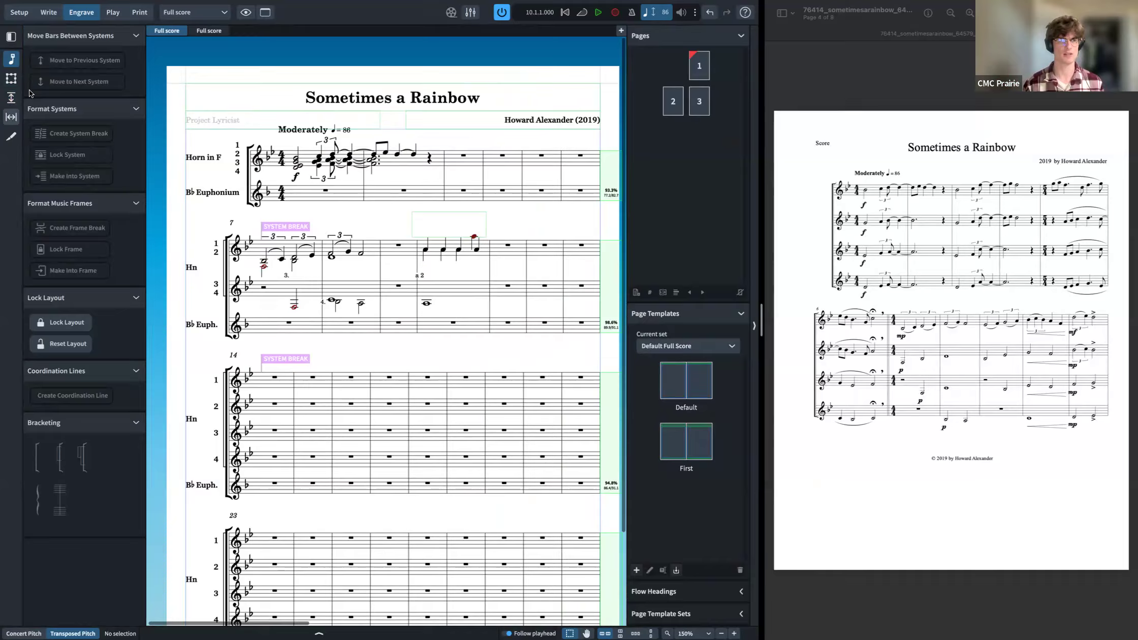
click(288, 356)
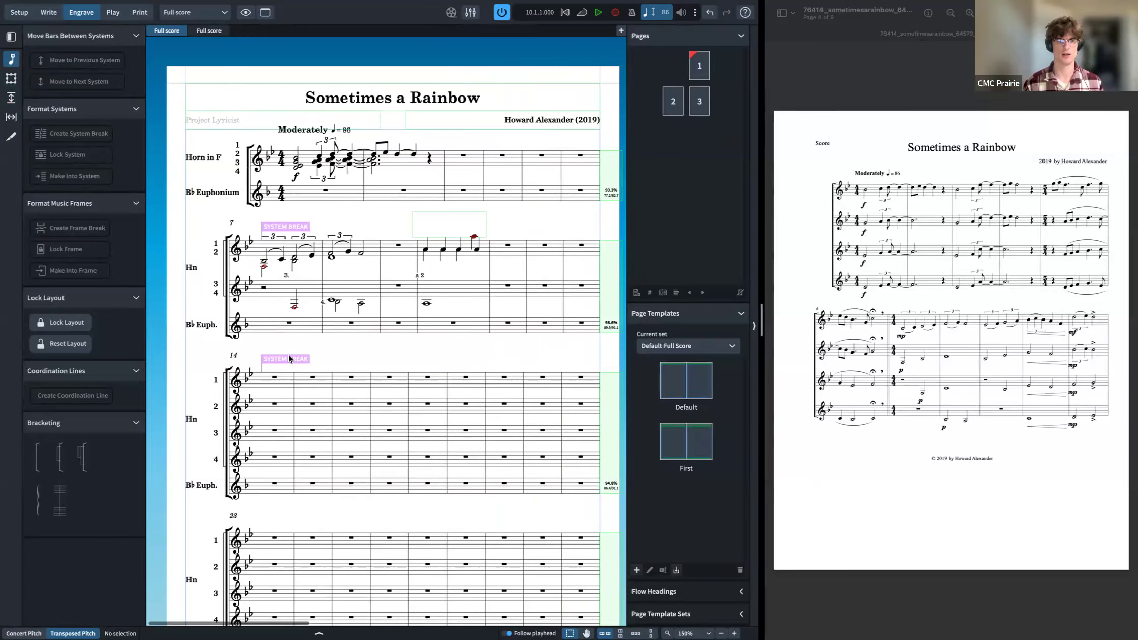
key(Delete)
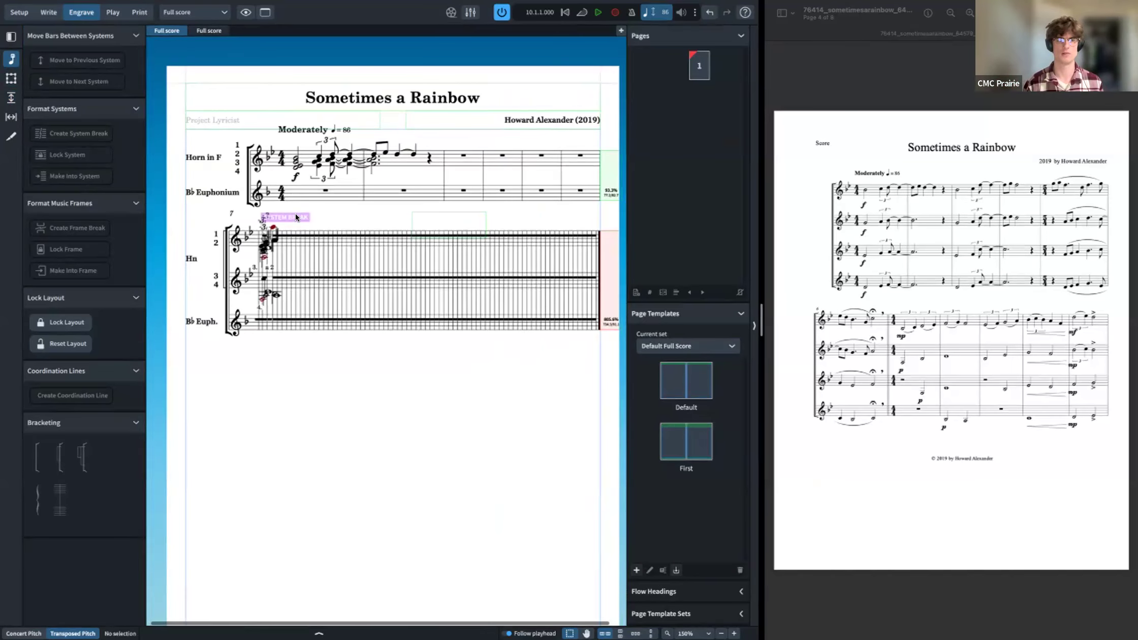
click(295, 216)
key(Delete)
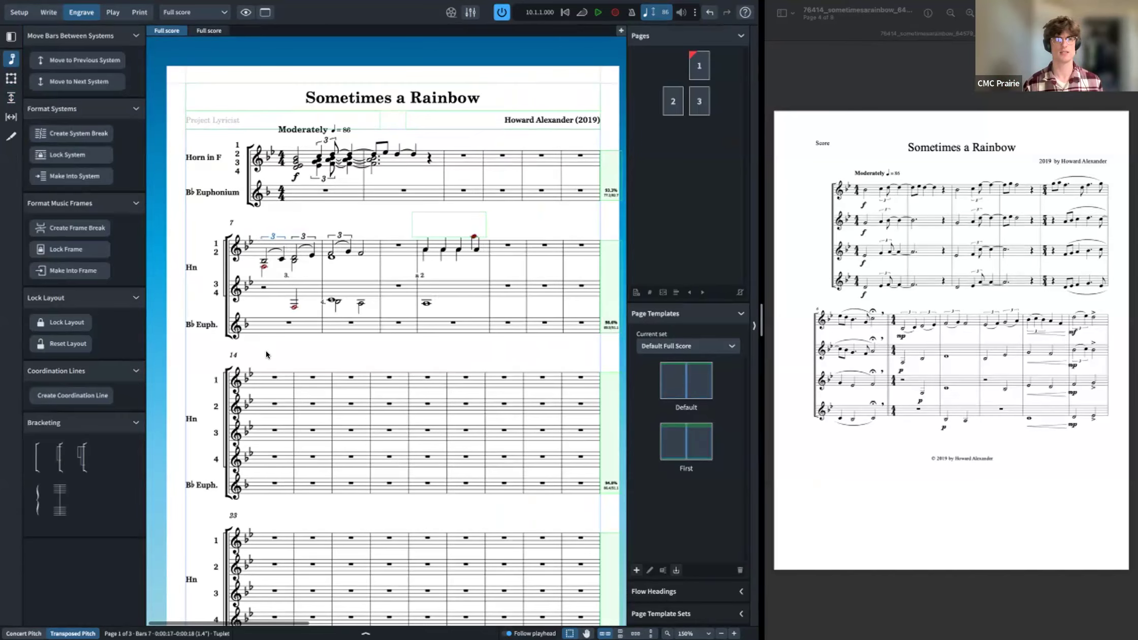
Step: Try a system break at bar 10 and moving bar 10 to the previous system, undoing each
click(509, 247)
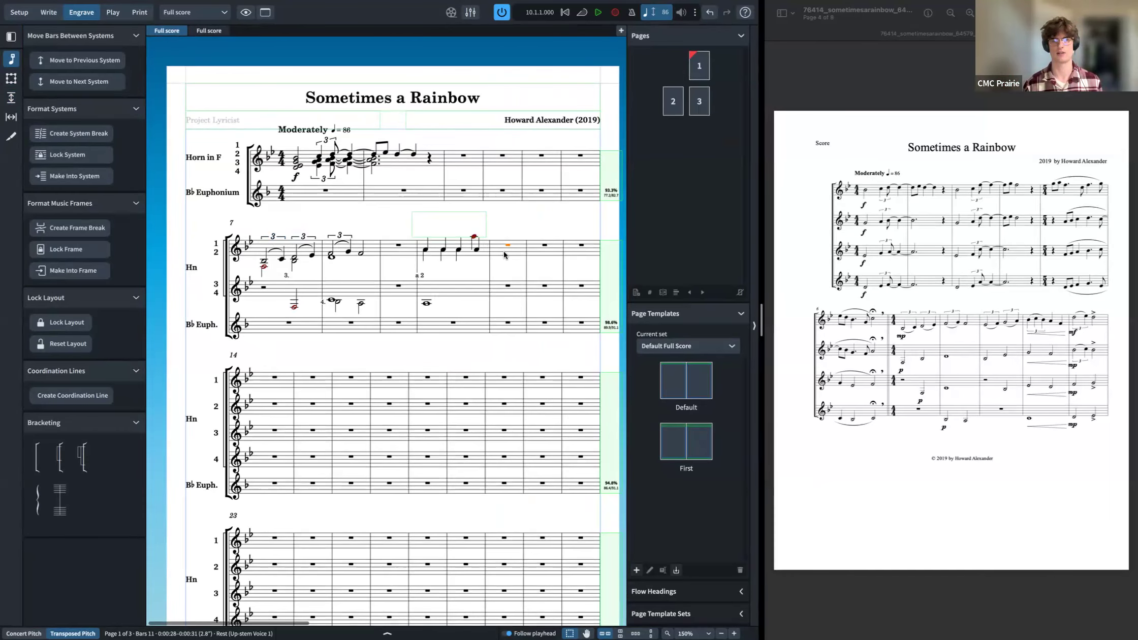
click(426, 249)
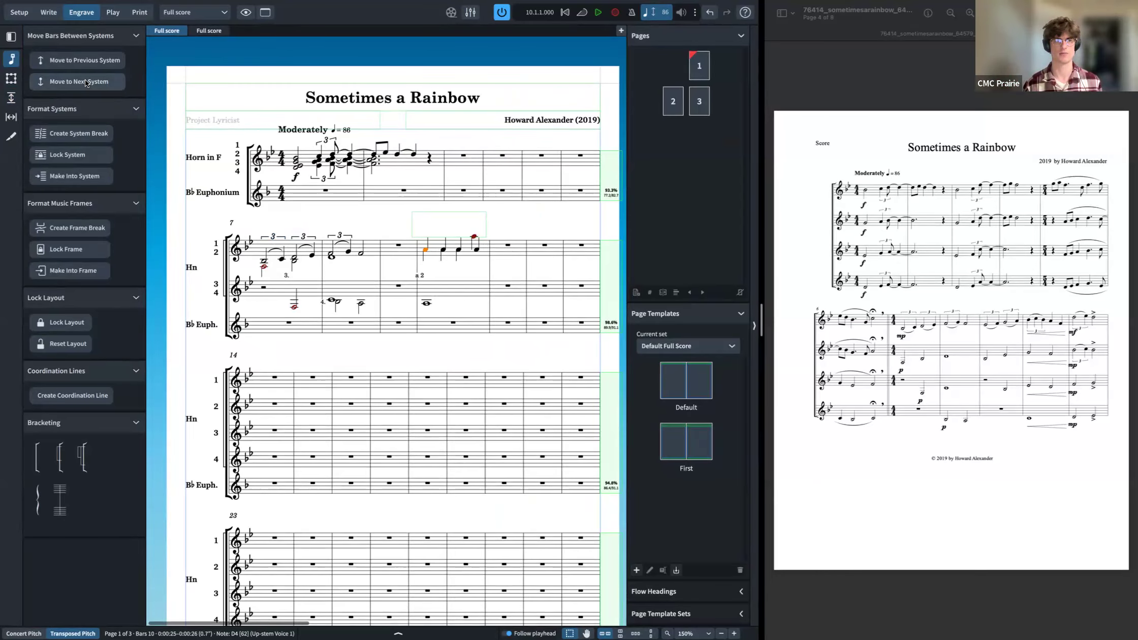
click(86, 134)
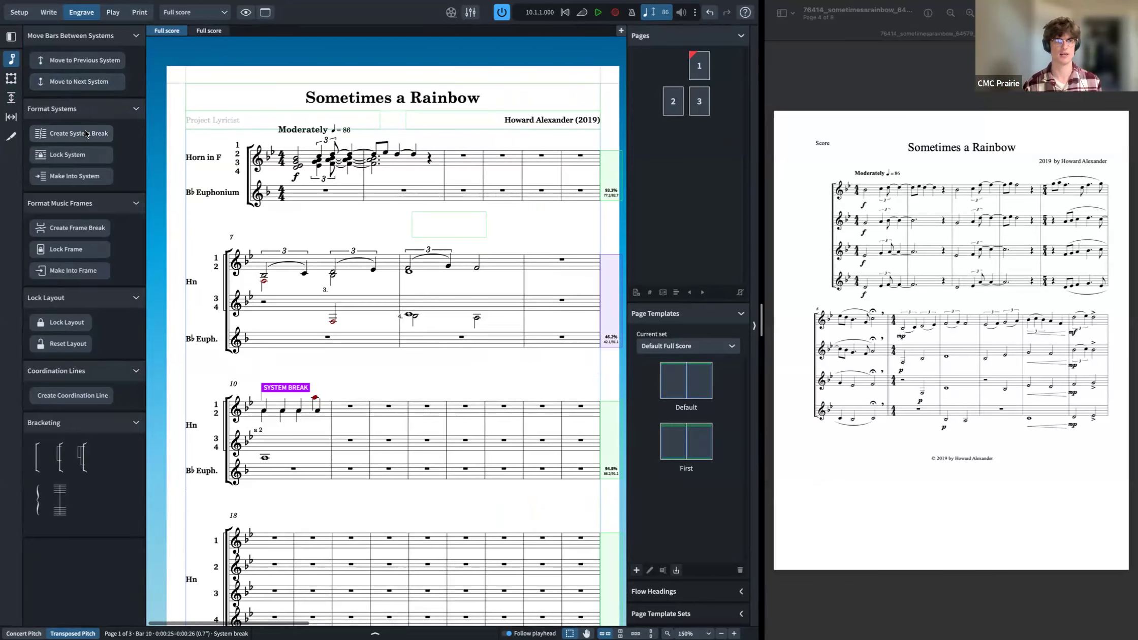
key(ctrl+z)
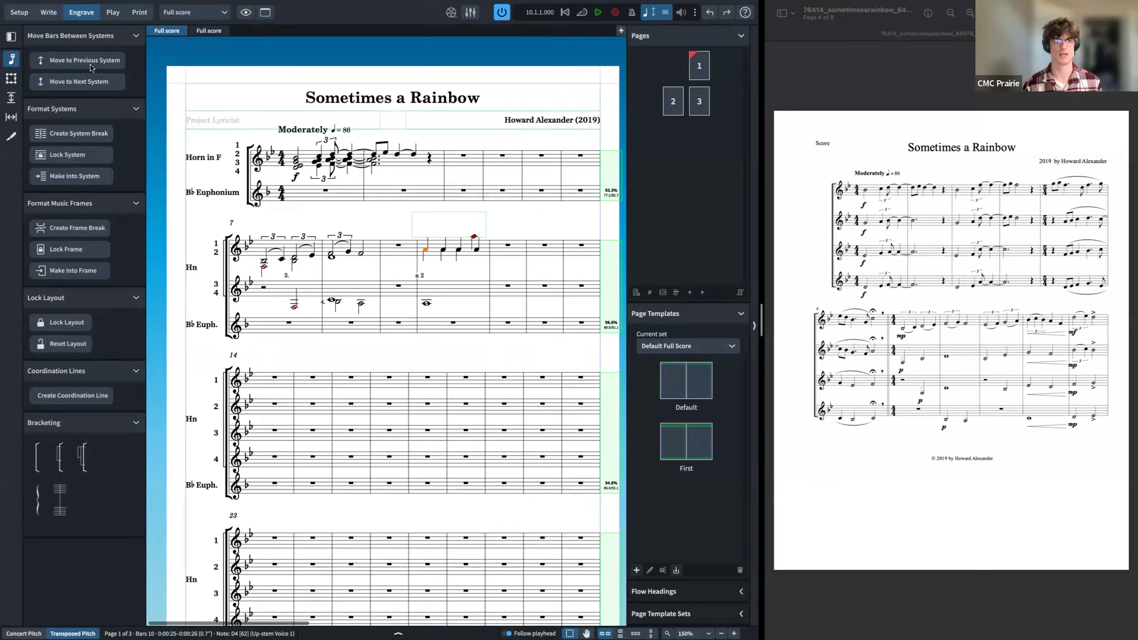
click(89, 61)
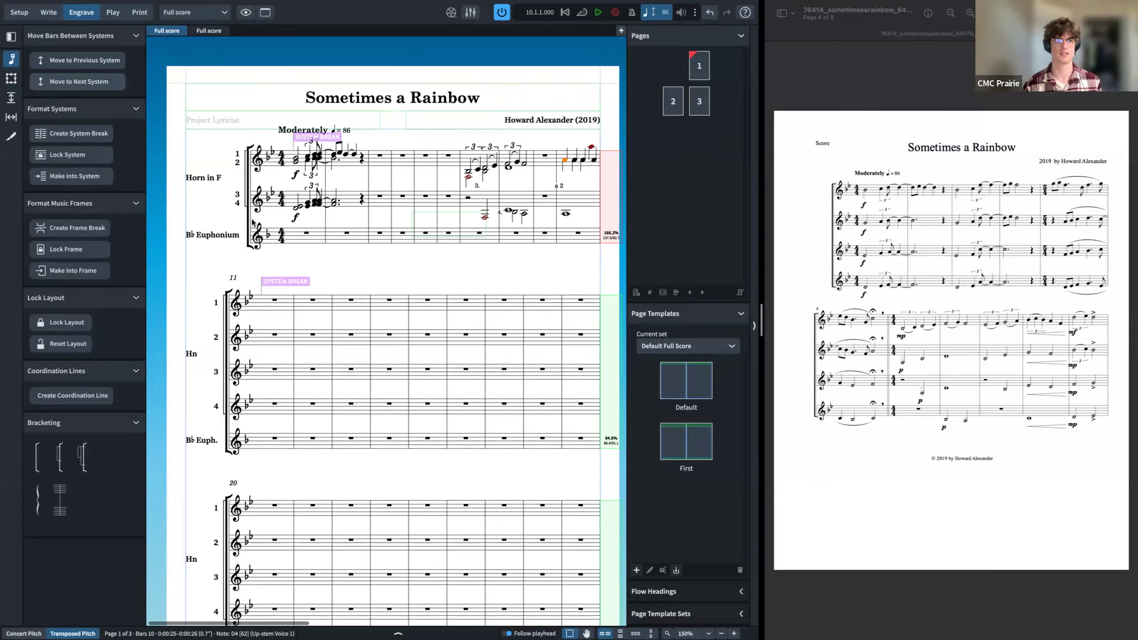
key(ctrl+z)
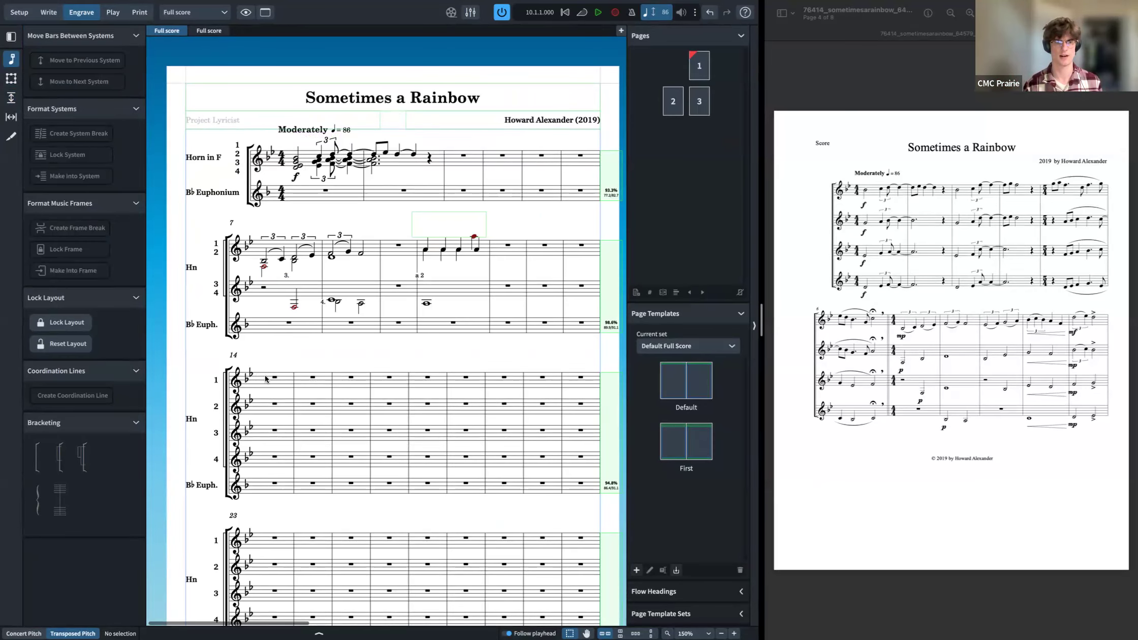
Step: Try a system break and making bars 14–18 into one system, undoing each change
double_click(275, 378)
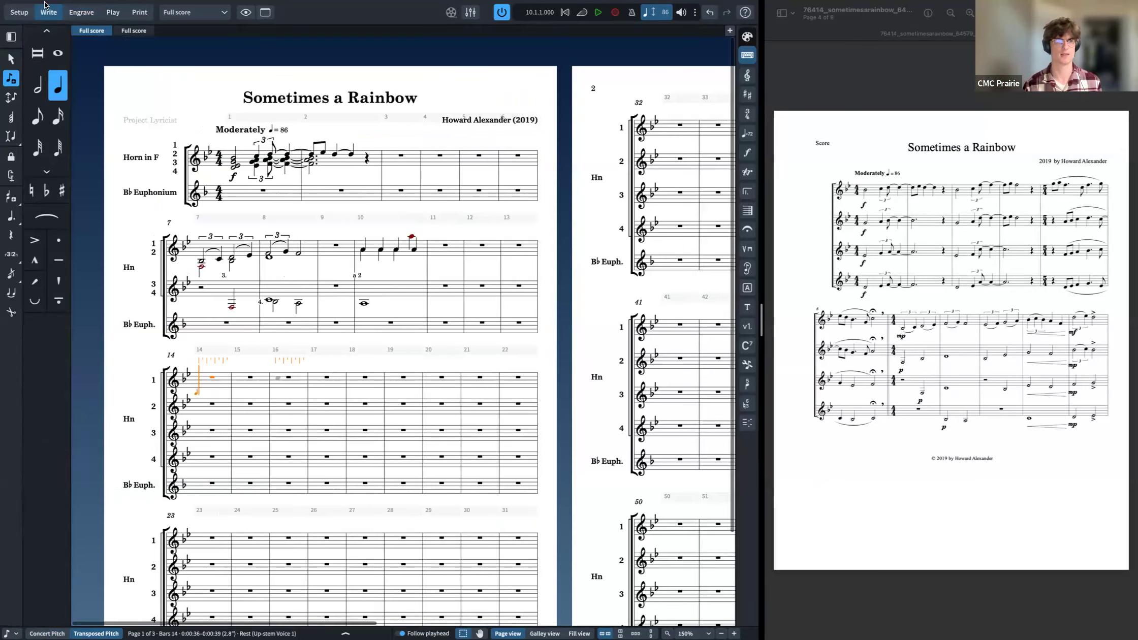
click(81, 11)
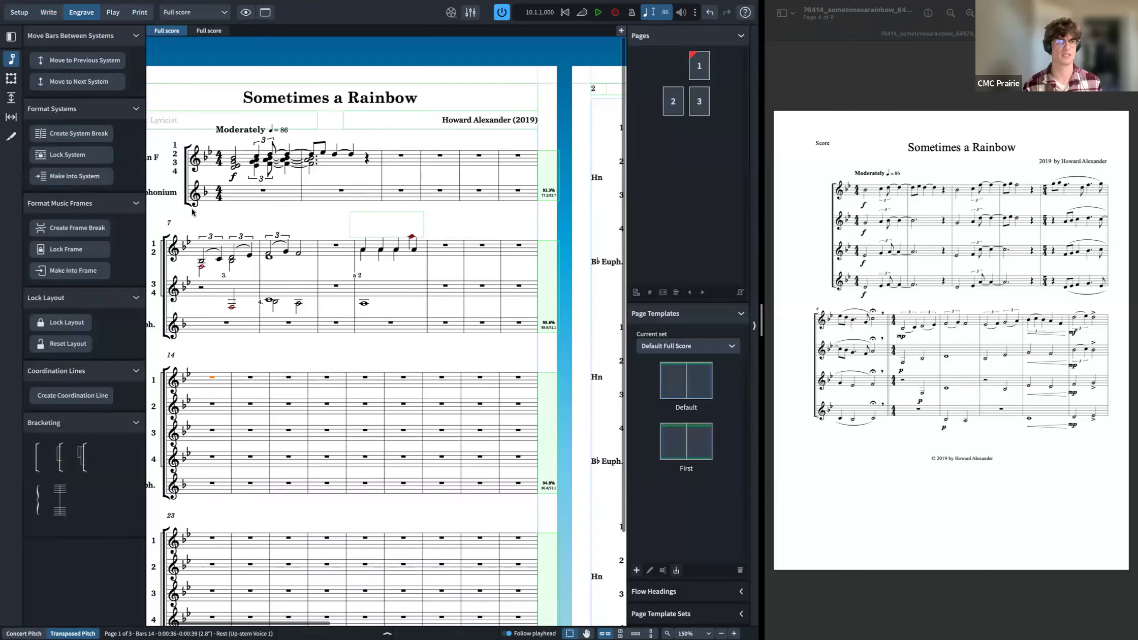
shift+click(365, 378)
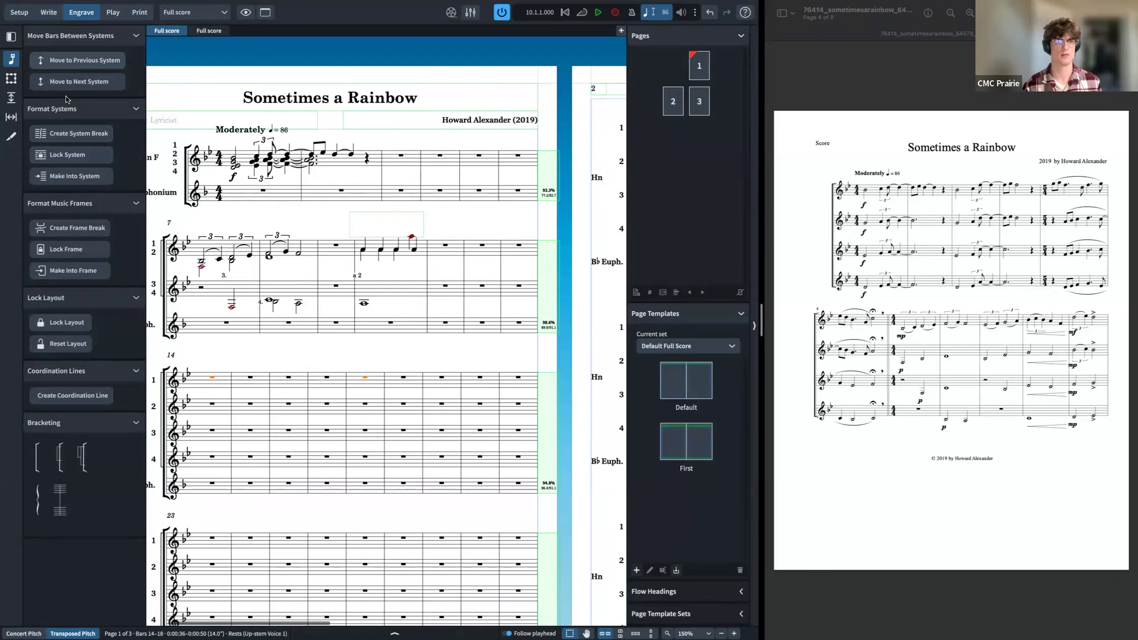
click(72, 135)
key(ctrl+z)
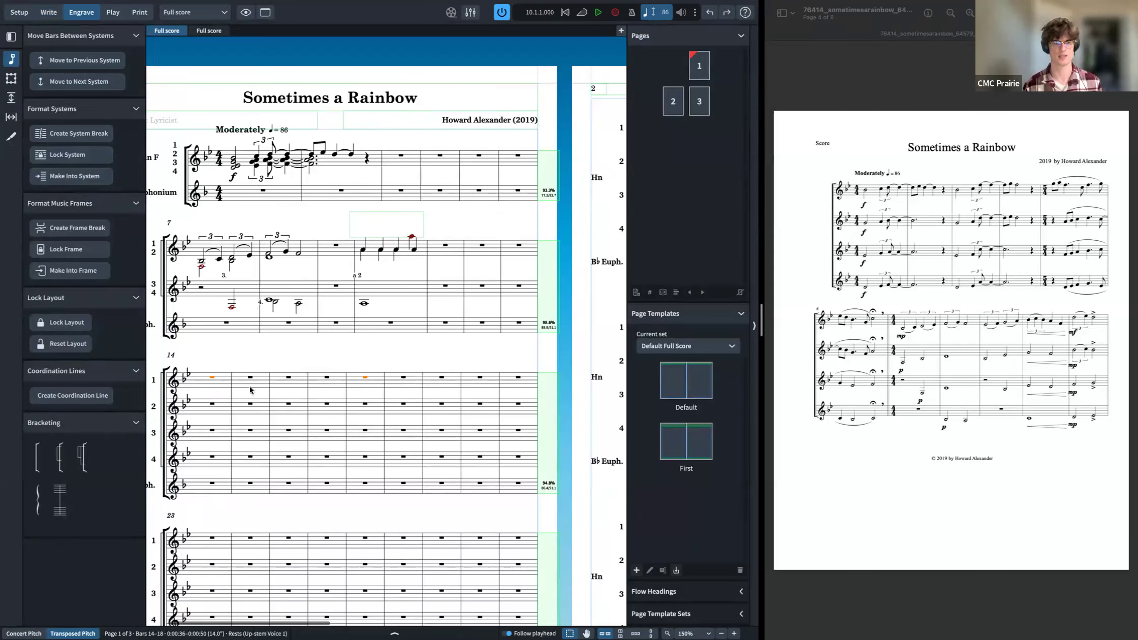
click(56, 181)
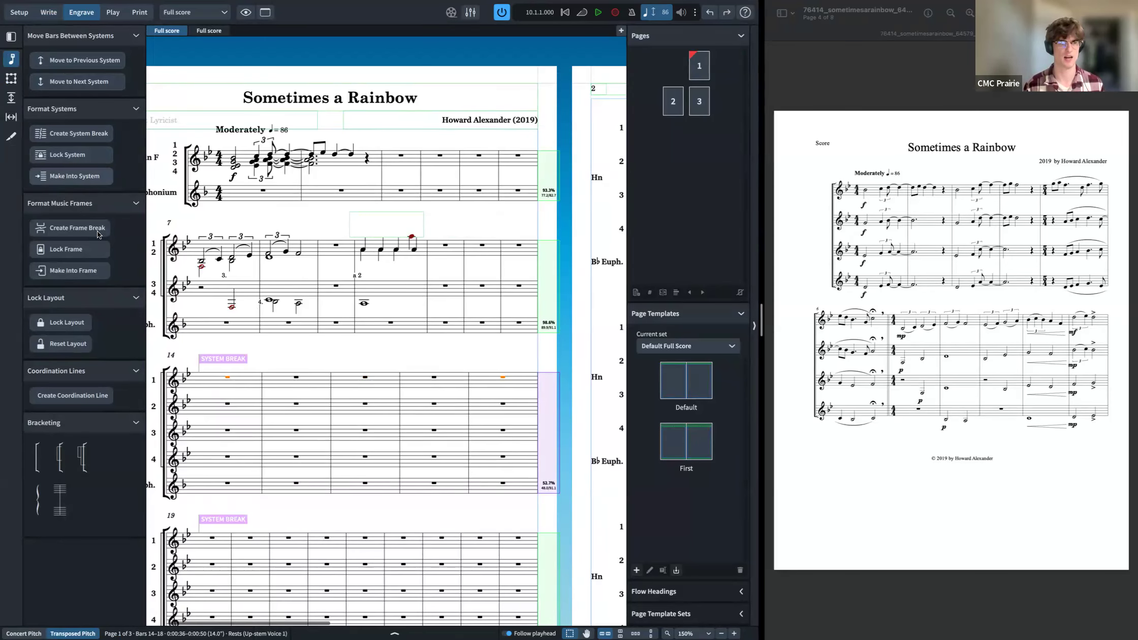
key(ctrl+z)
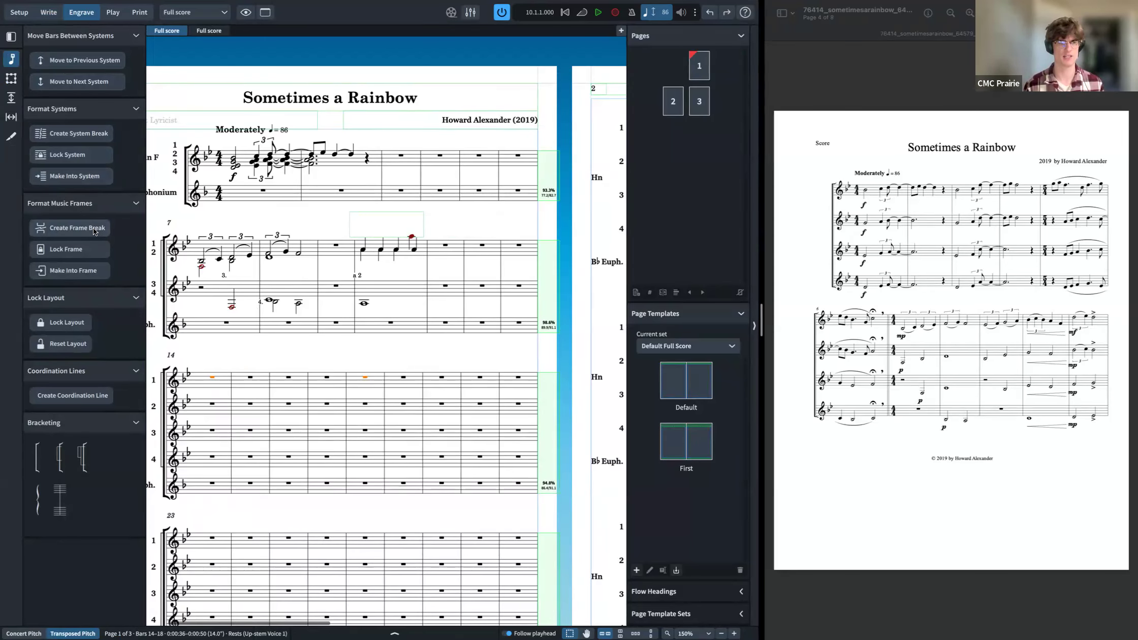
Step: Try inserting a frame break at bar 7, then undo it
click(212, 377)
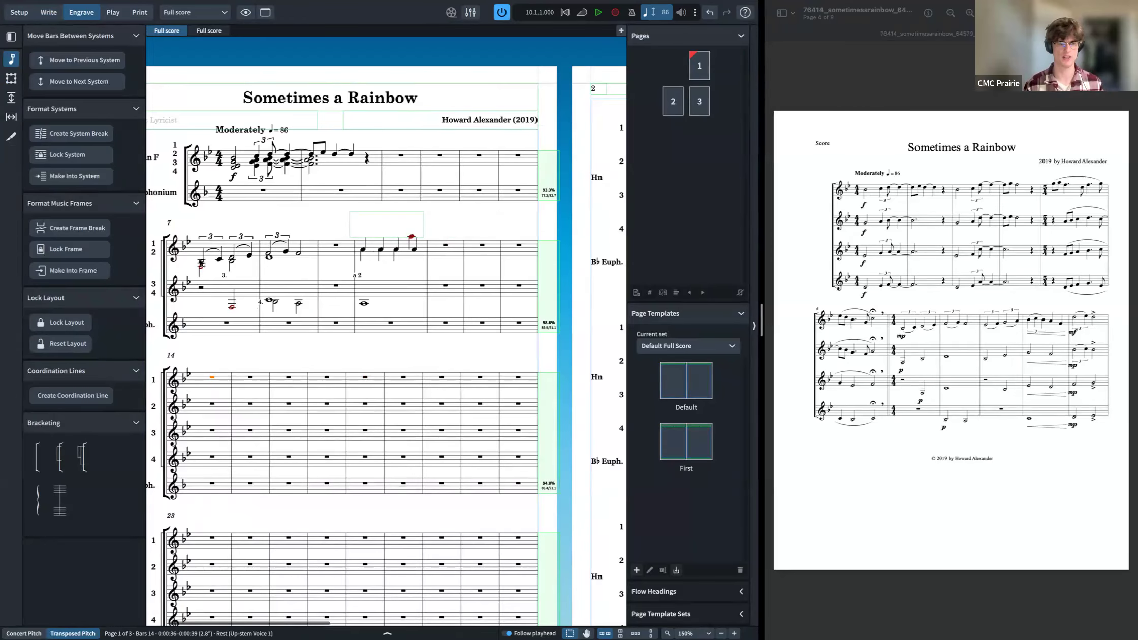
click(79, 231)
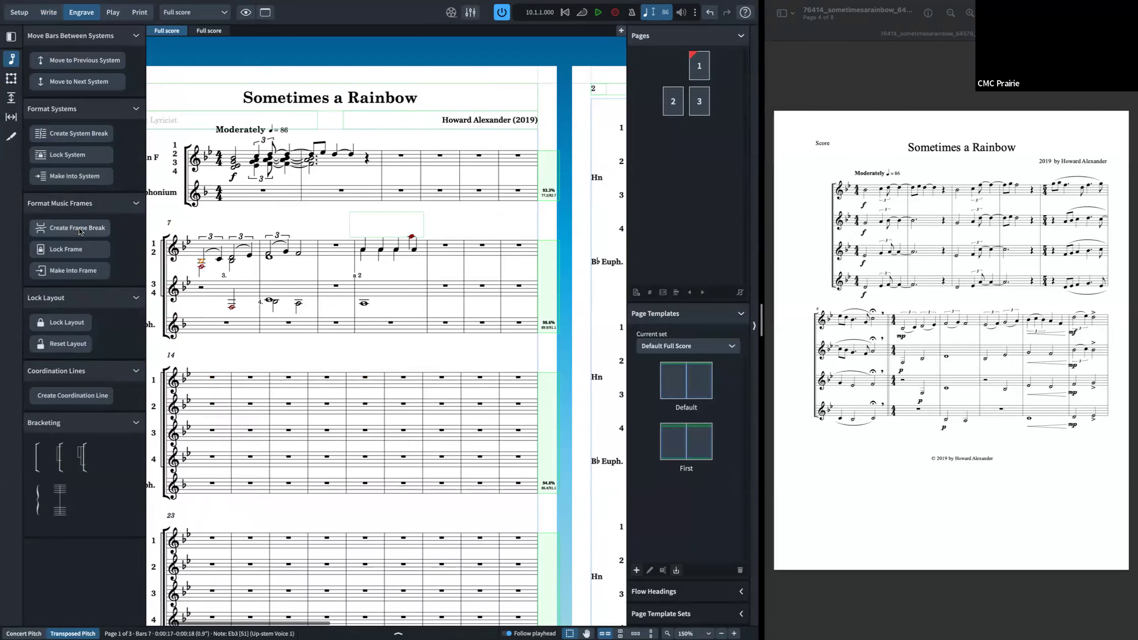
click(79, 231)
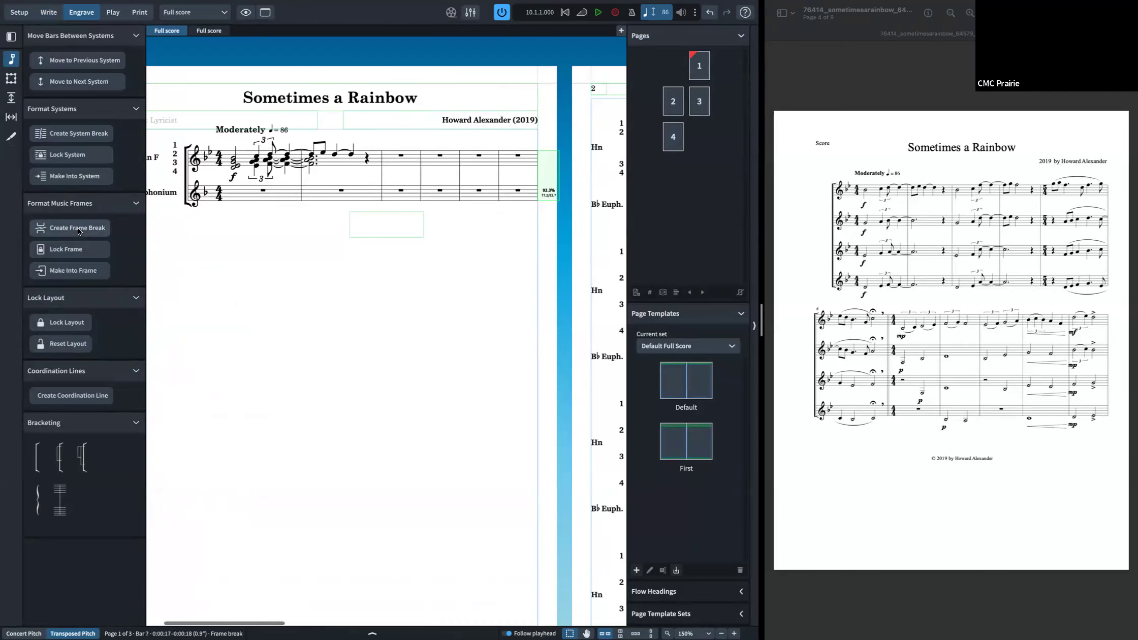
key(super+z)
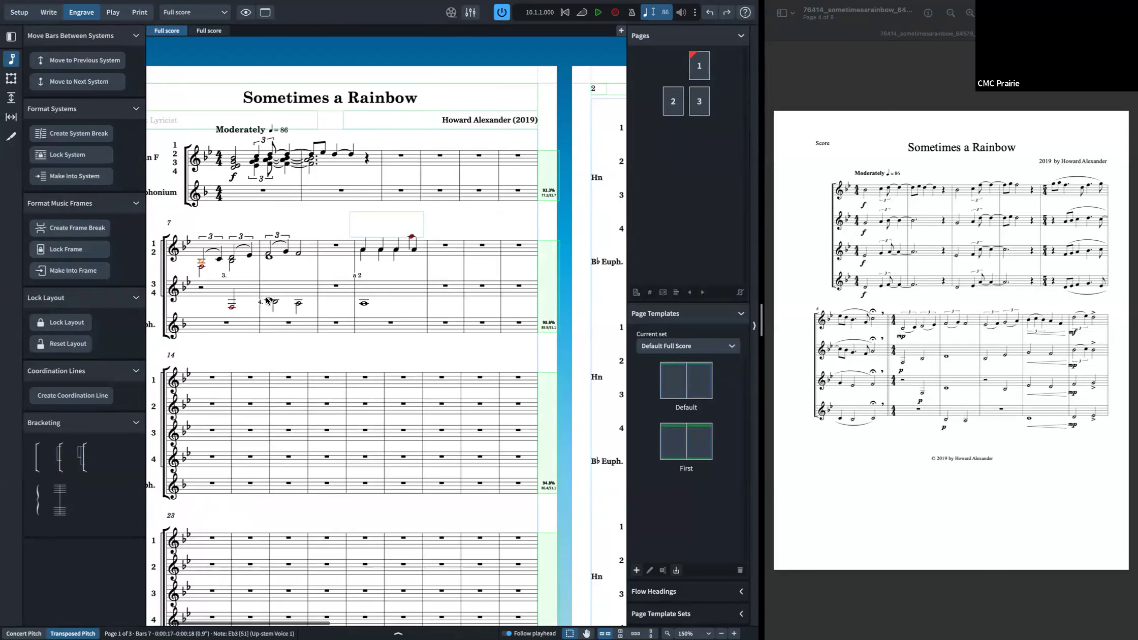
Step: Try making bars 1–14 into a frame, then undo it
click(212, 377)
super+click(266, 190)
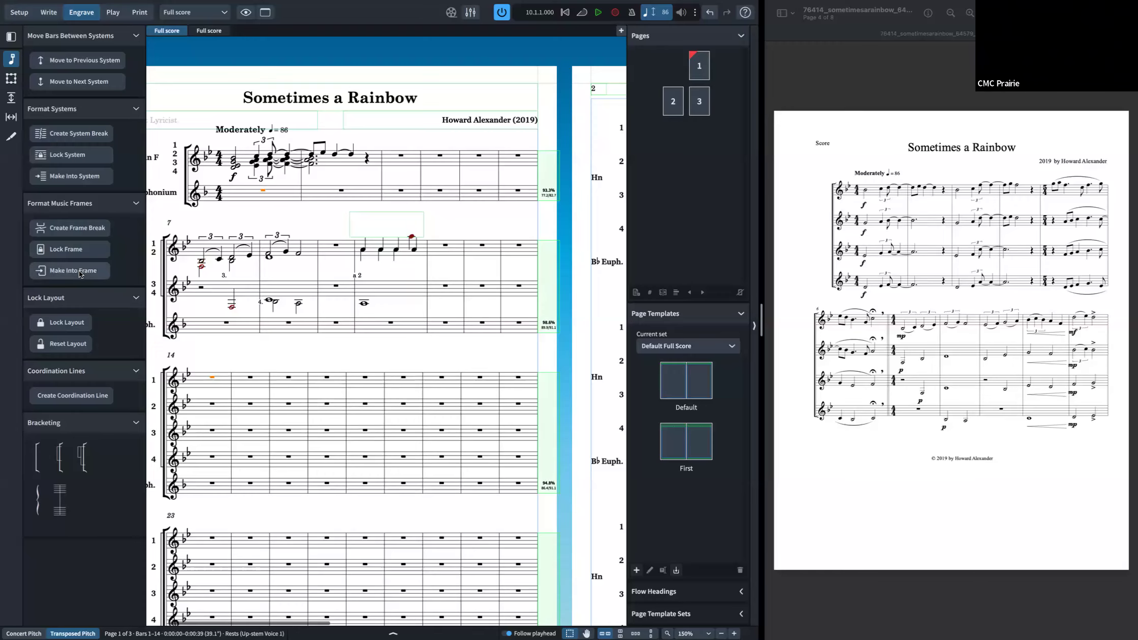
click(72, 253)
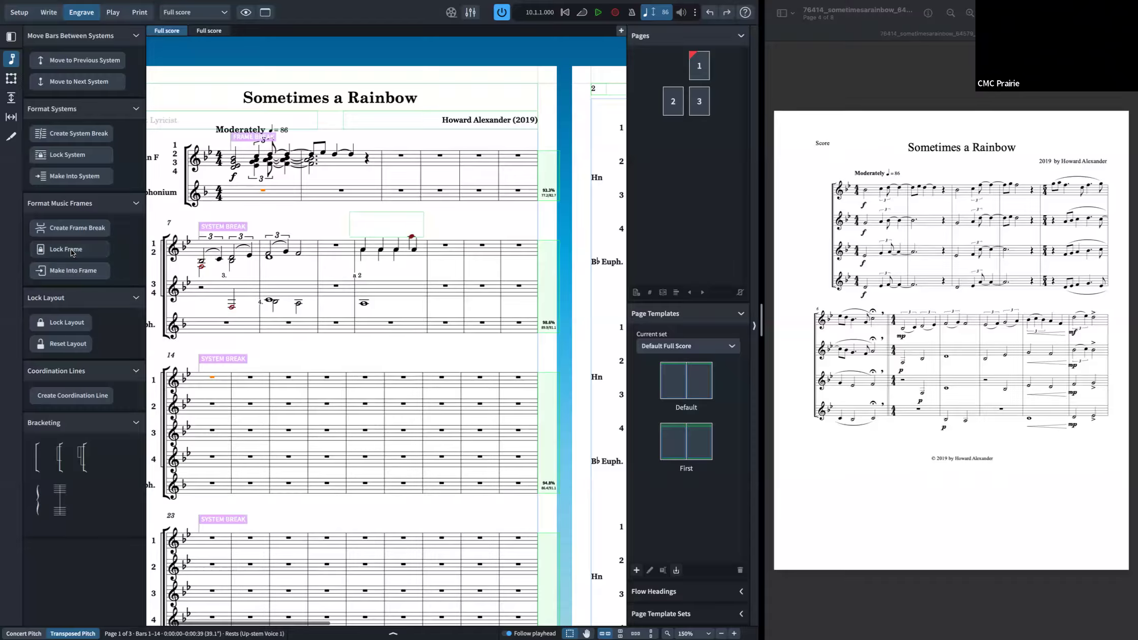
key(super+z)
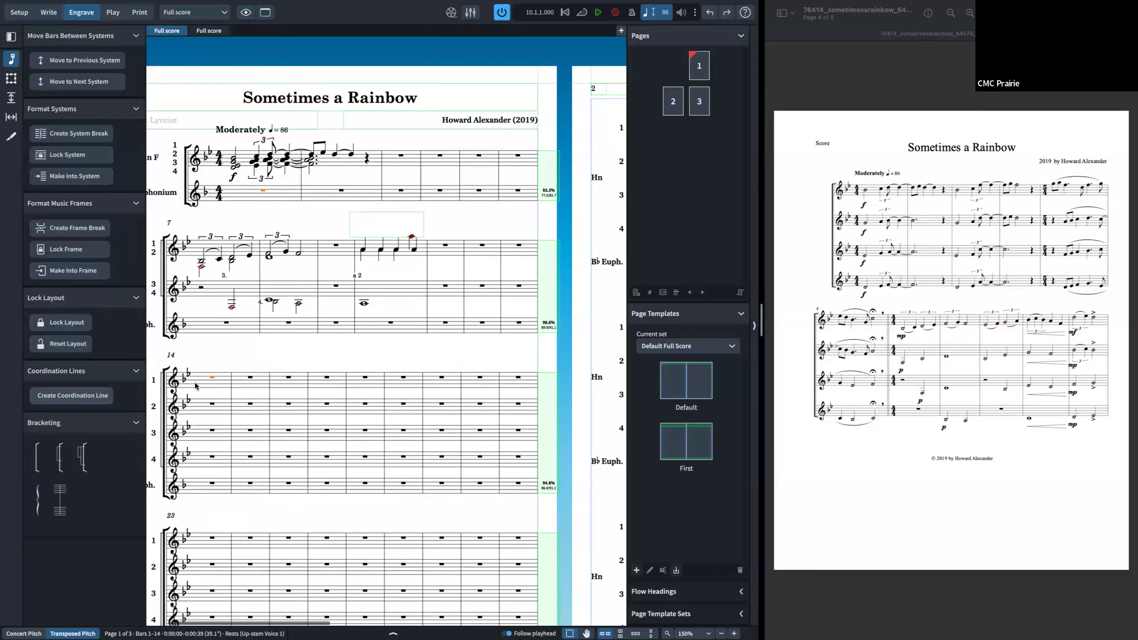
right_click(211, 378)
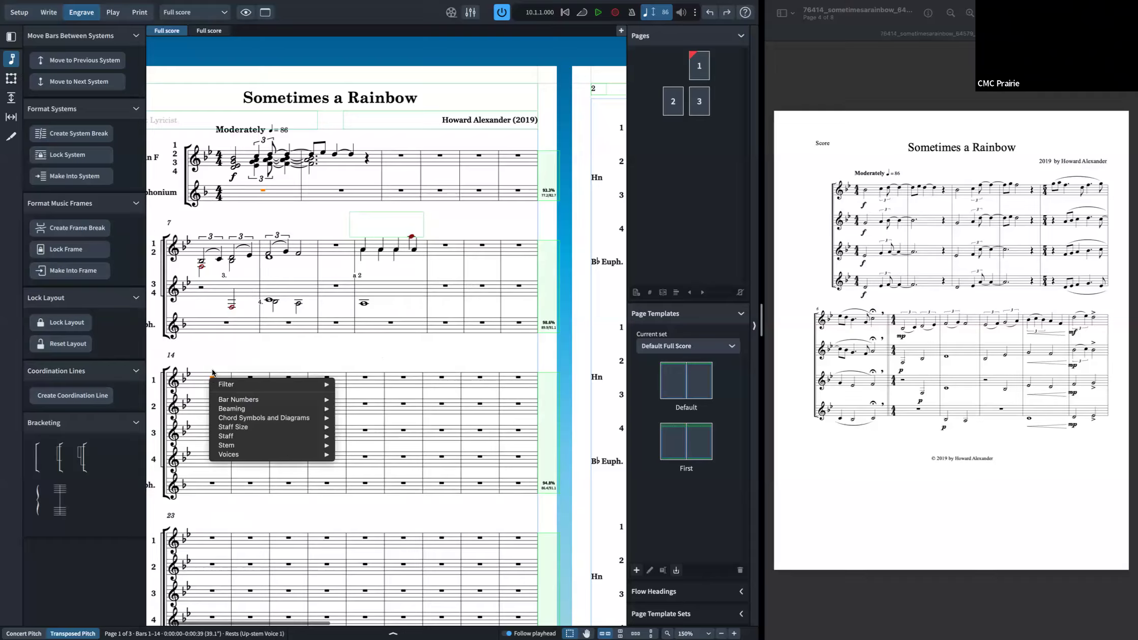
key(Escape)
key(ctrl+2)
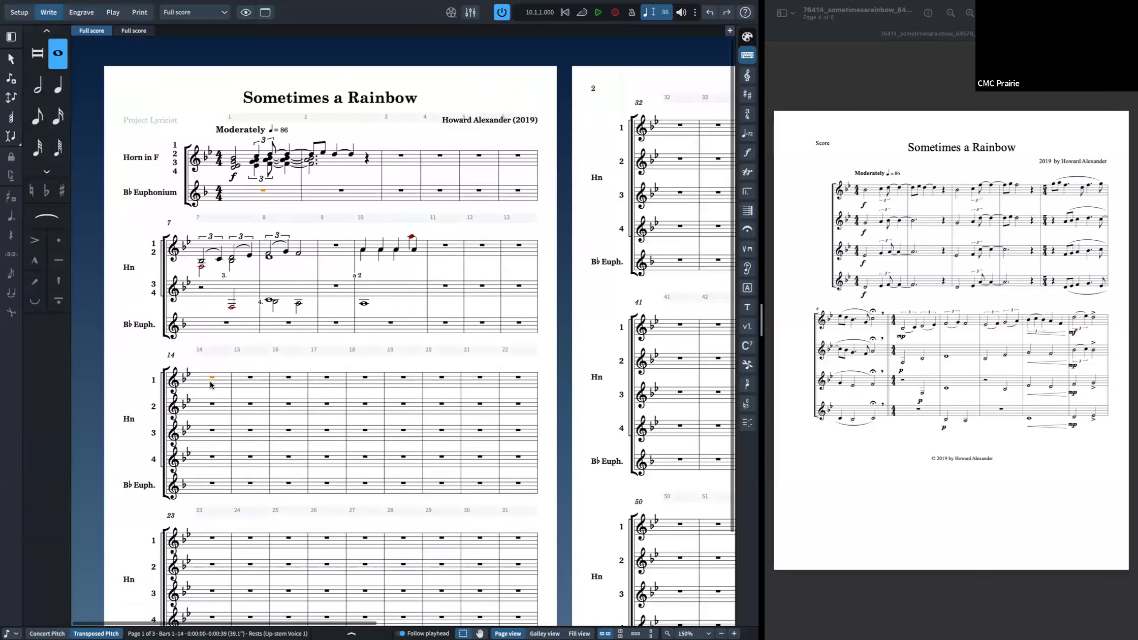
right_click(211, 385)
mouse_move(261, 484)
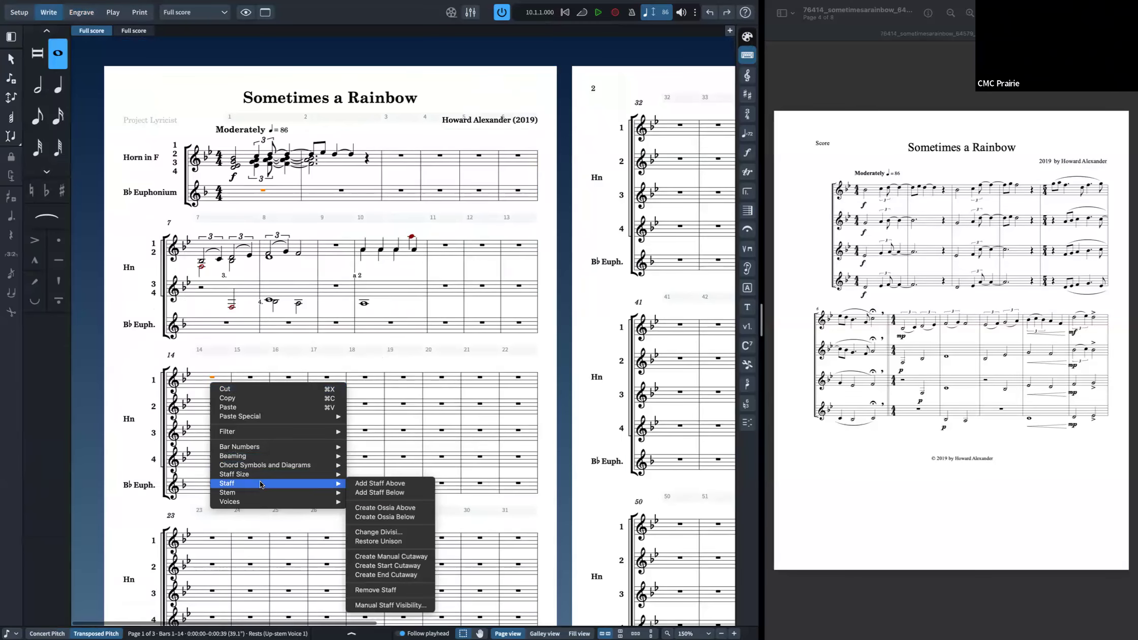
click(209, 400)
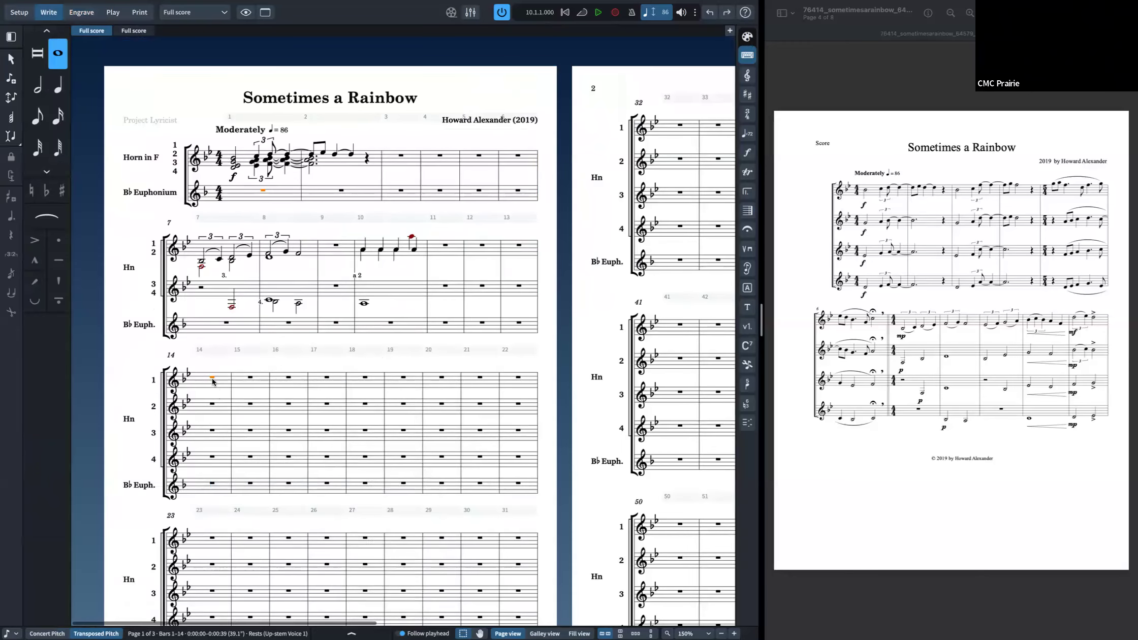
Step: Try creating a start cutaway at bar 14, then undo it
right_click(213, 382)
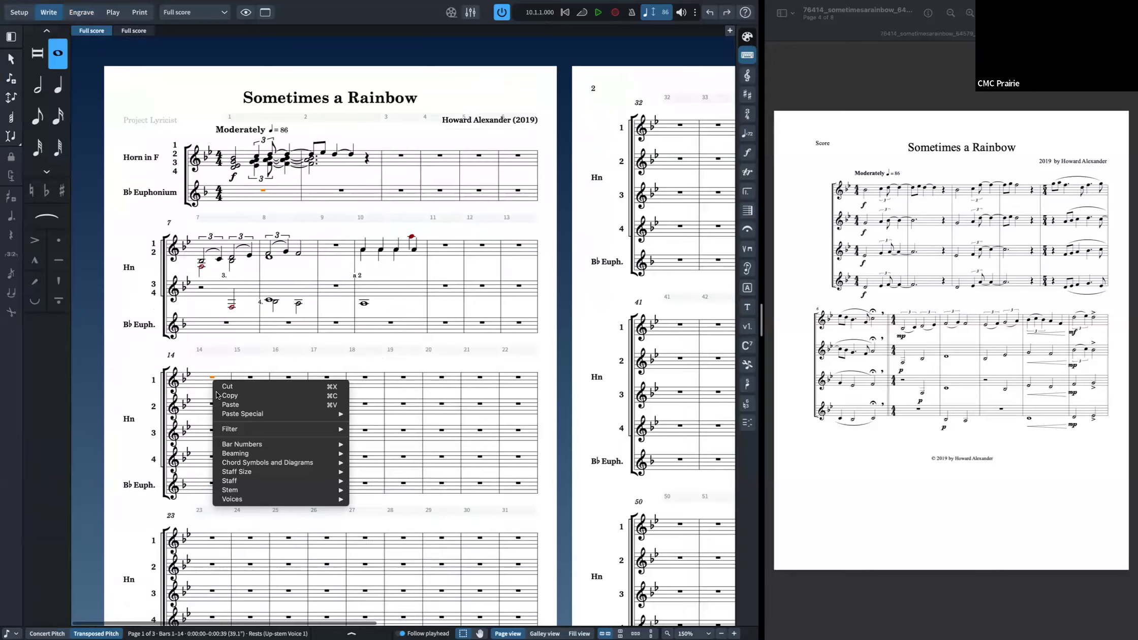
mouse_move(256, 483)
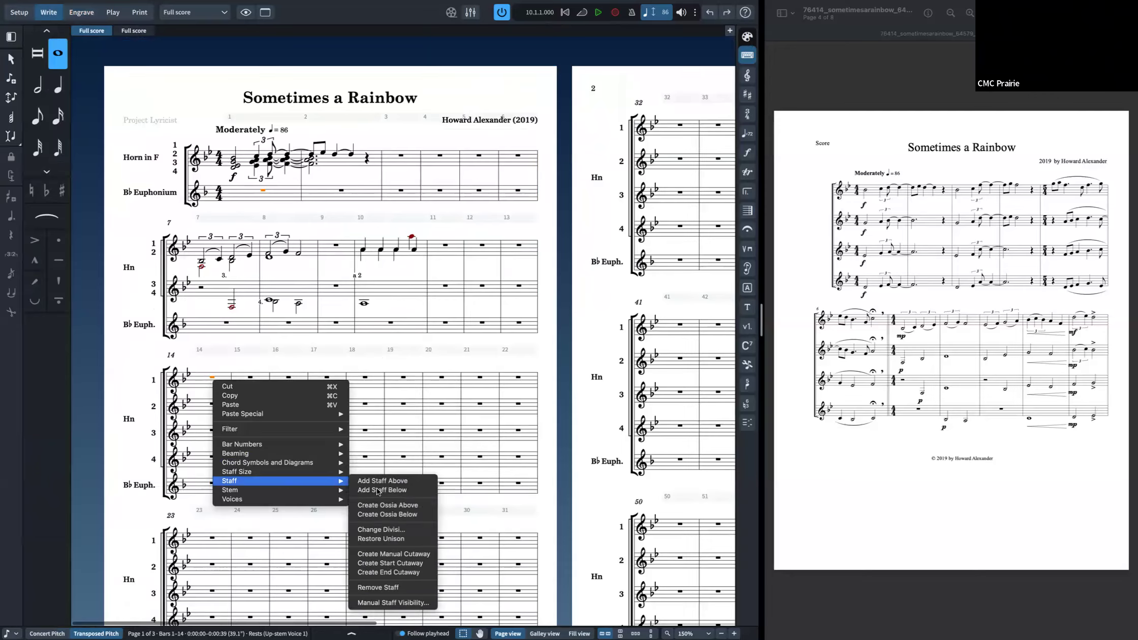
click(413, 565)
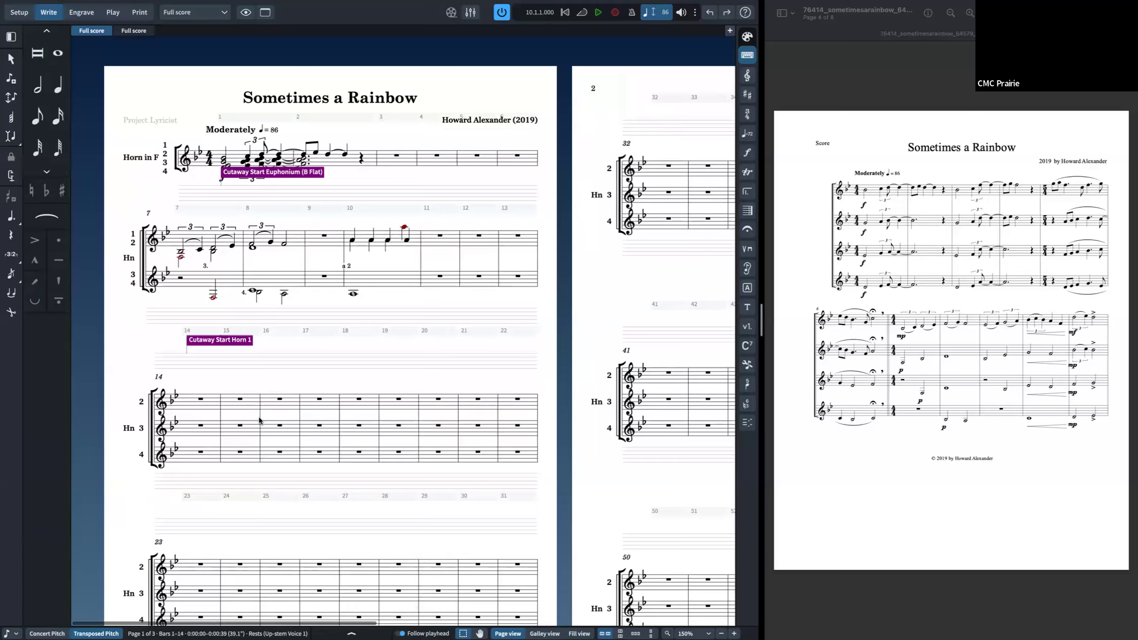
key(super+z)
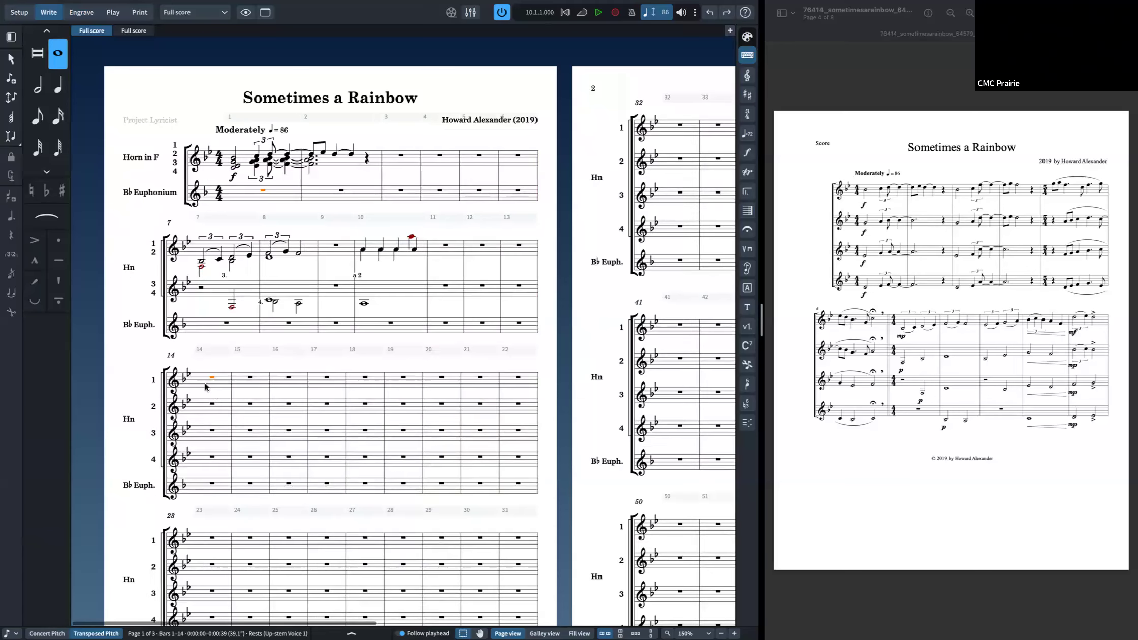
Step: Try creating an end cutaway at bar 14, then undo it
right_click(205, 386)
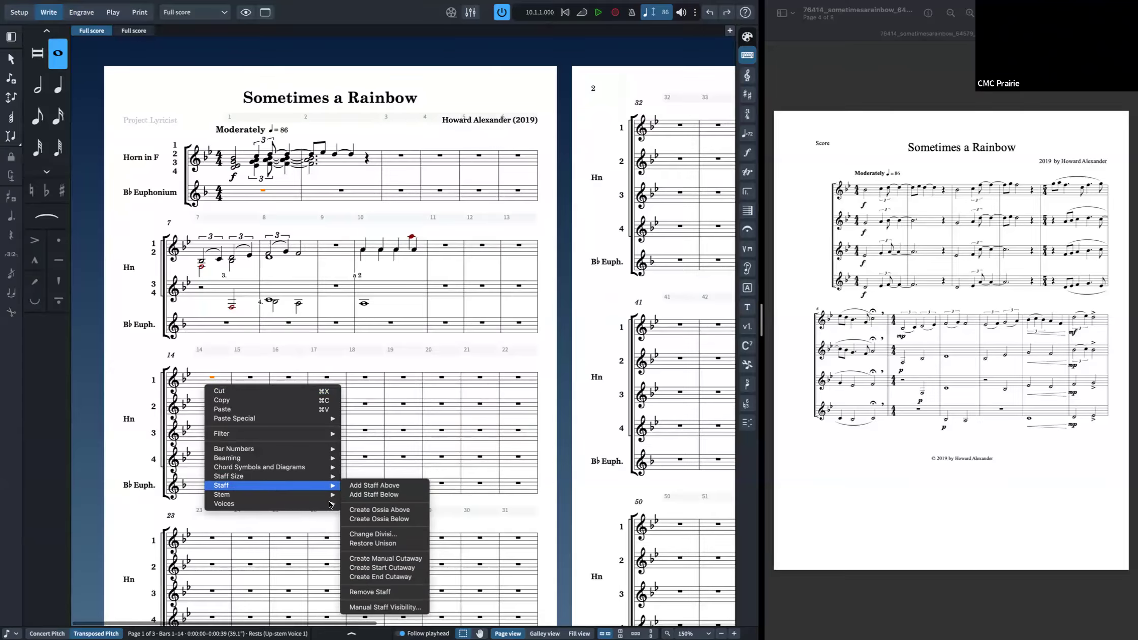
click(401, 577)
key(super+z)
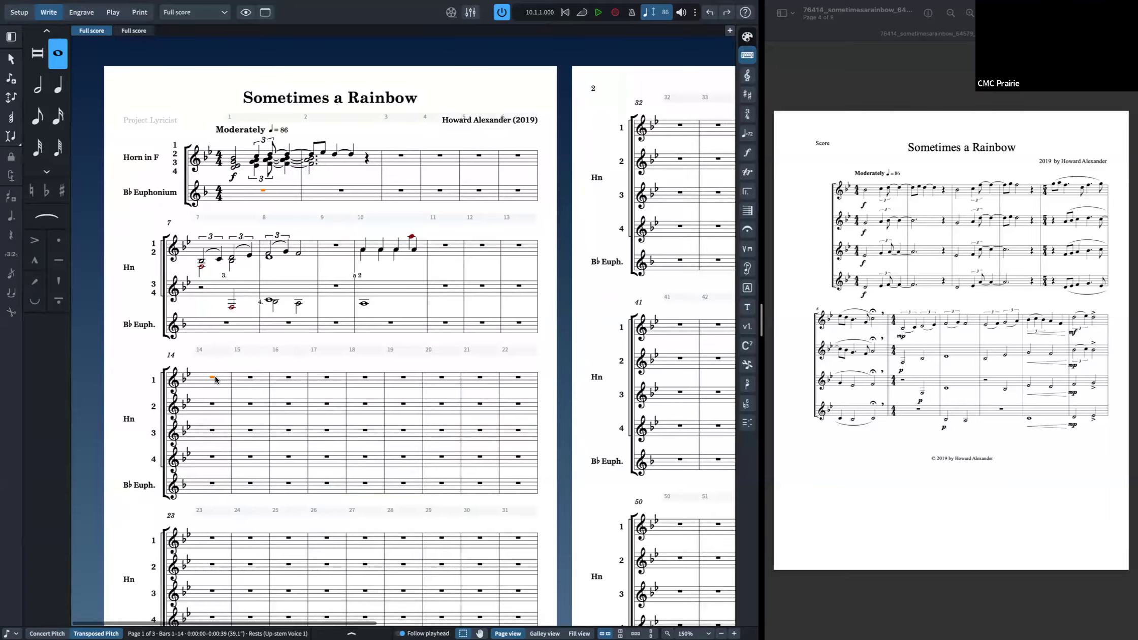
Step: Try creating a manual cutaway at bar 14, then undo it
right_click(215, 379)
mouse_move(312, 482)
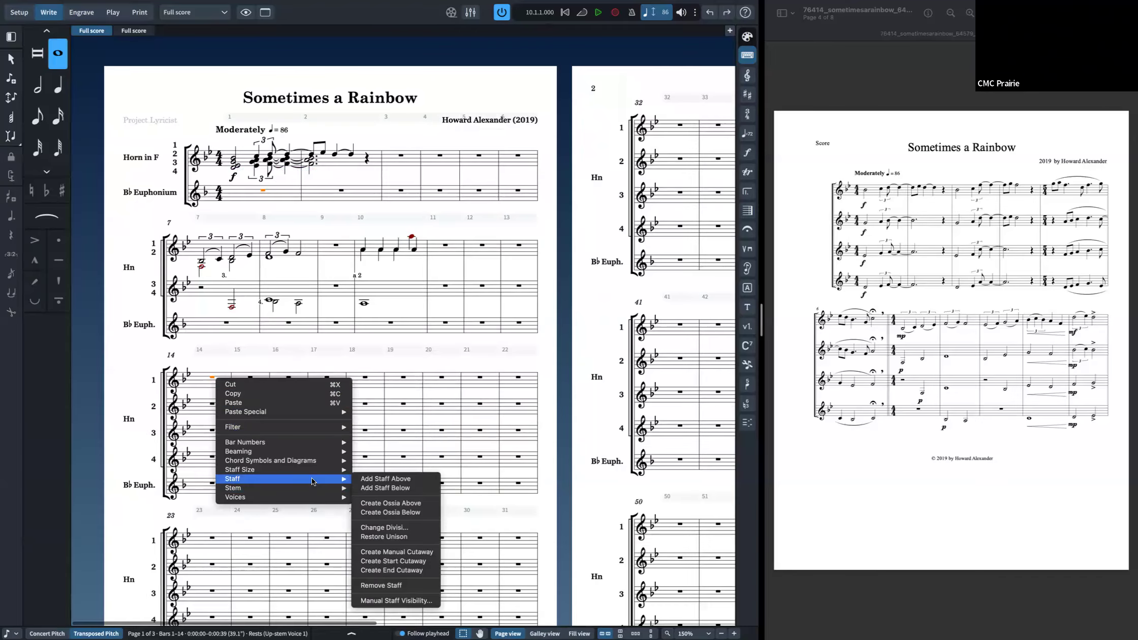
click(420, 551)
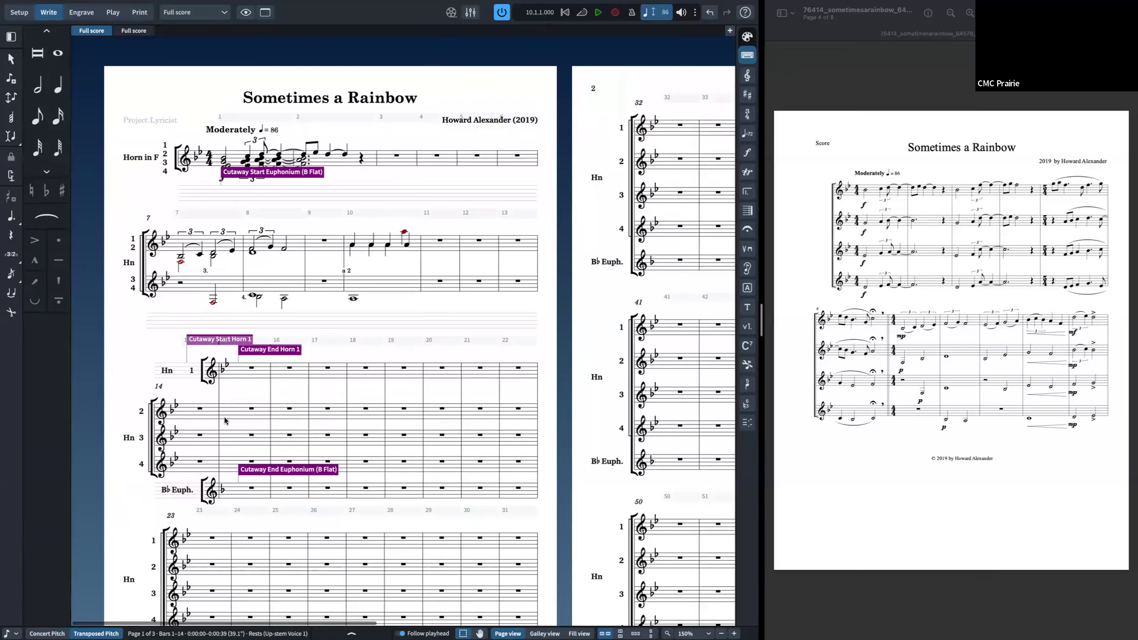
key(super+z)
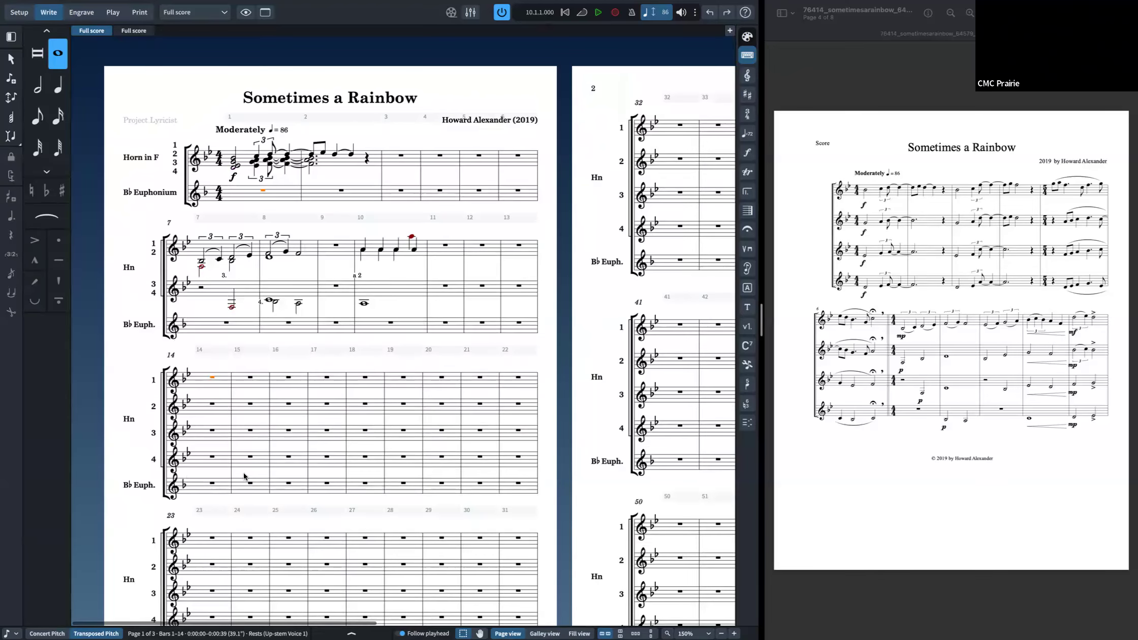
Step: Try creating an ossia above the first horn staff at bar 14, then undo it
right_click(212, 485)
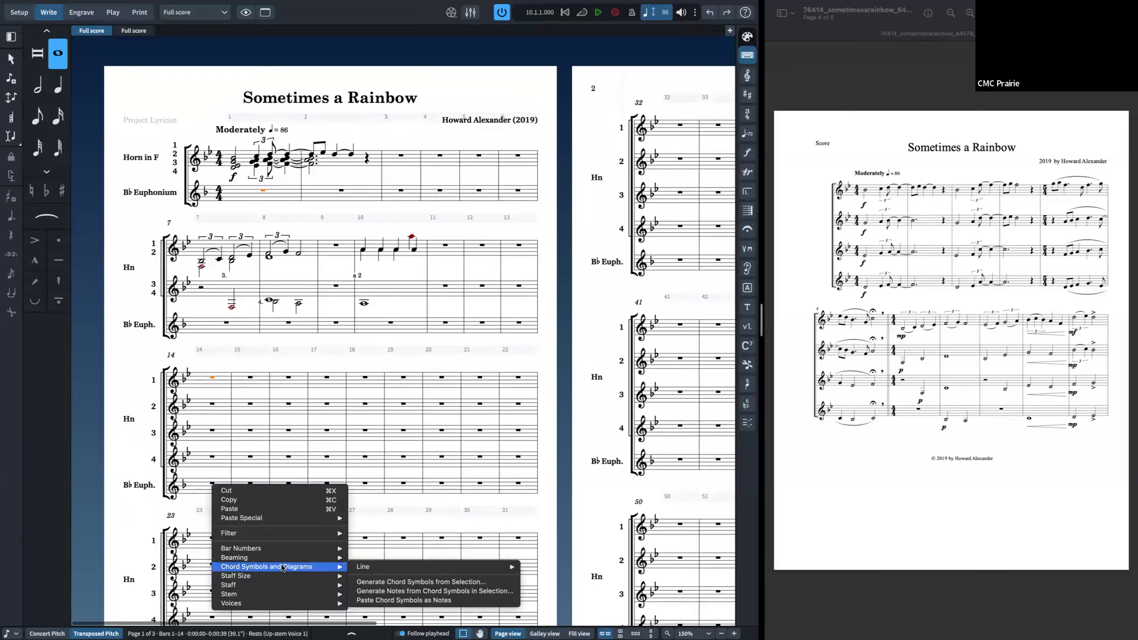
click(252, 402)
right_click(212, 377)
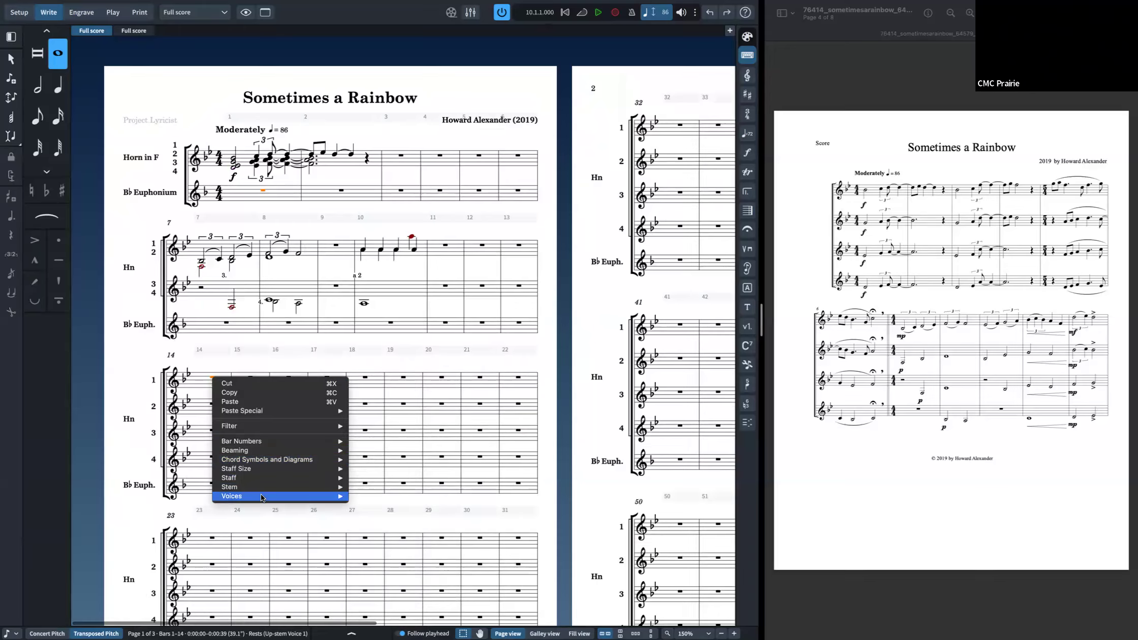
click(280, 312)
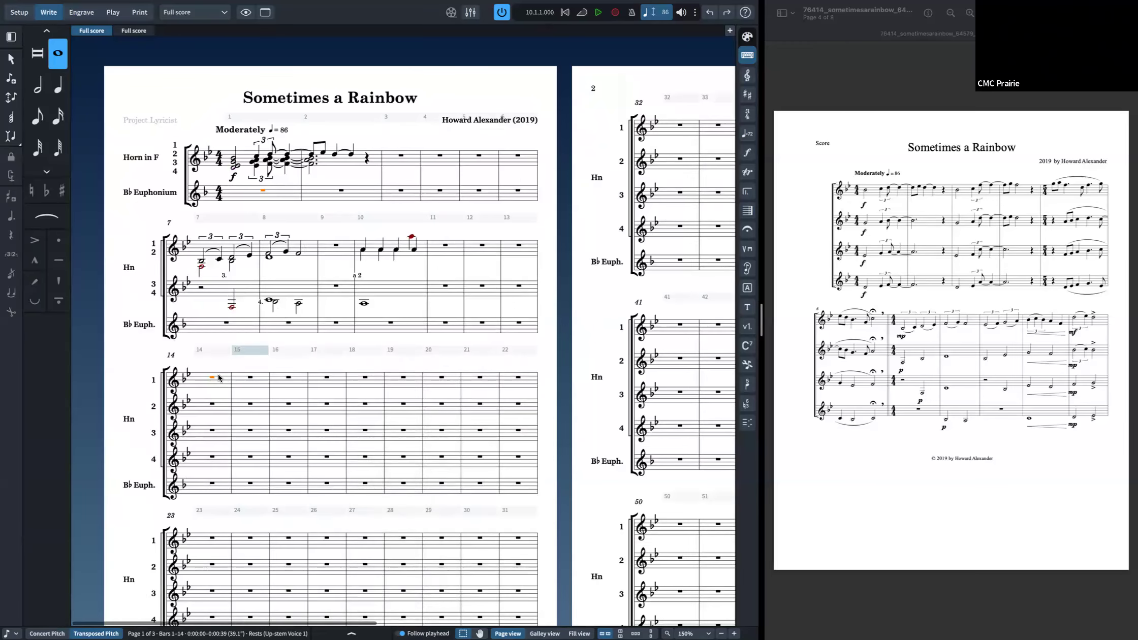
right_click(218, 376)
mouse_move(287, 442)
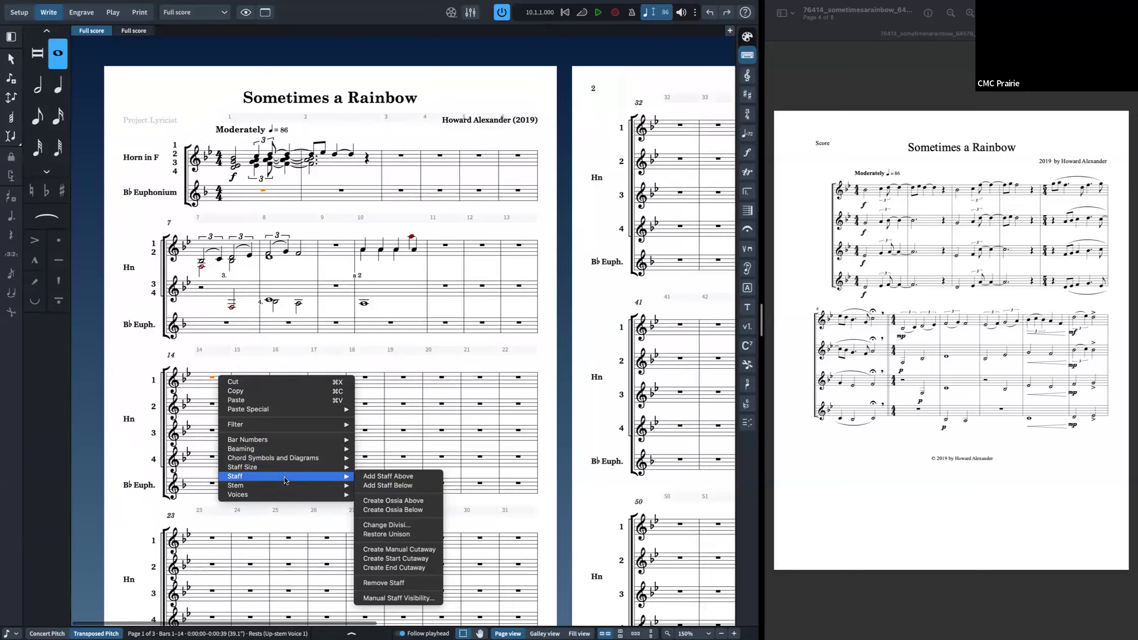
click(383, 500)
key(super+z)
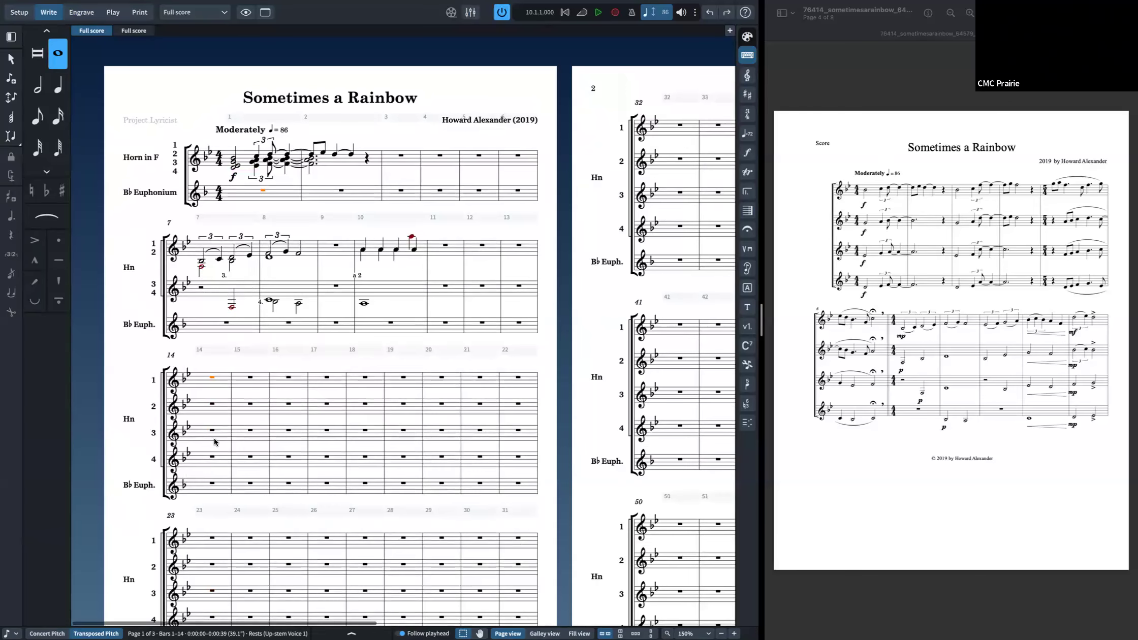
right_click(215, 440)
mouse_move(270, 545)
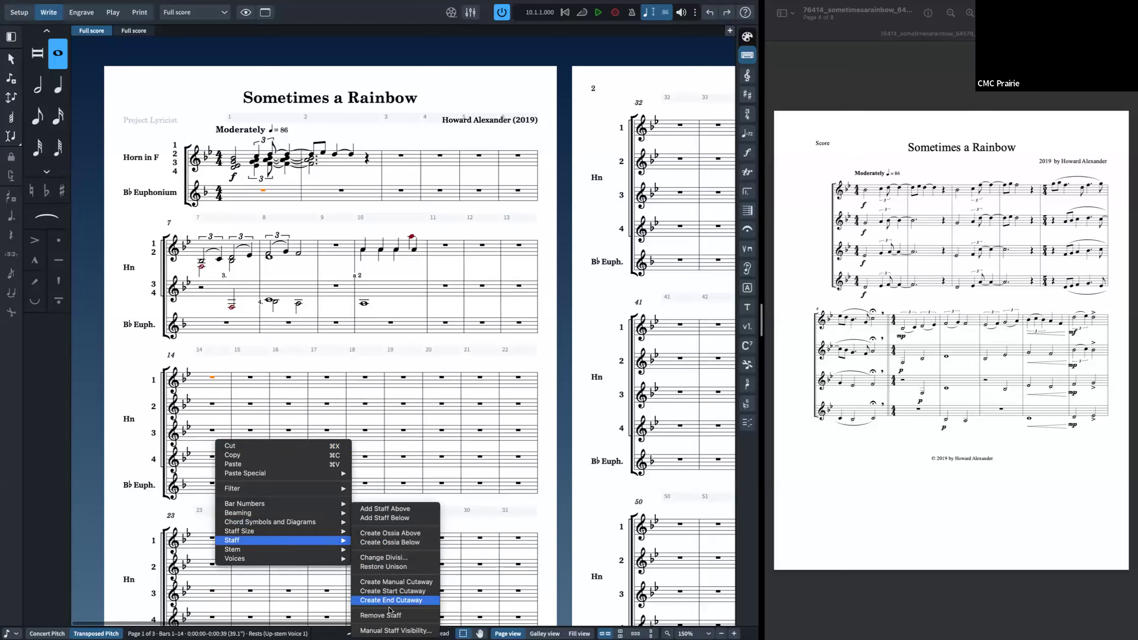
click(326, 365)
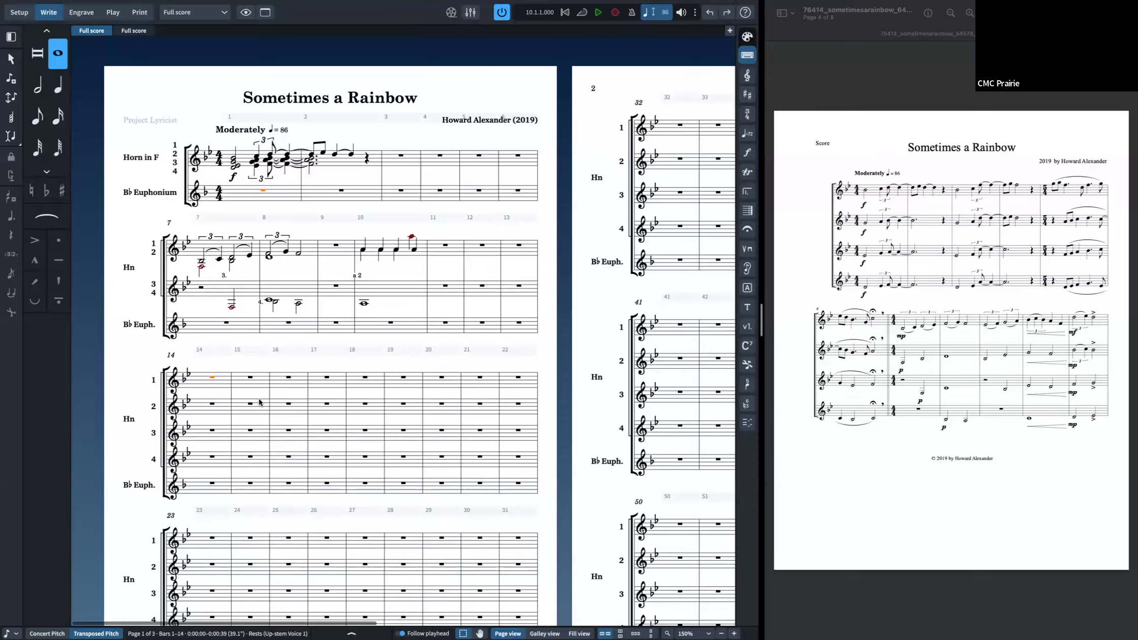
Step: In Engrave mode, create a start cutaway at bar 14 of the first horn staff
click(79, 18)
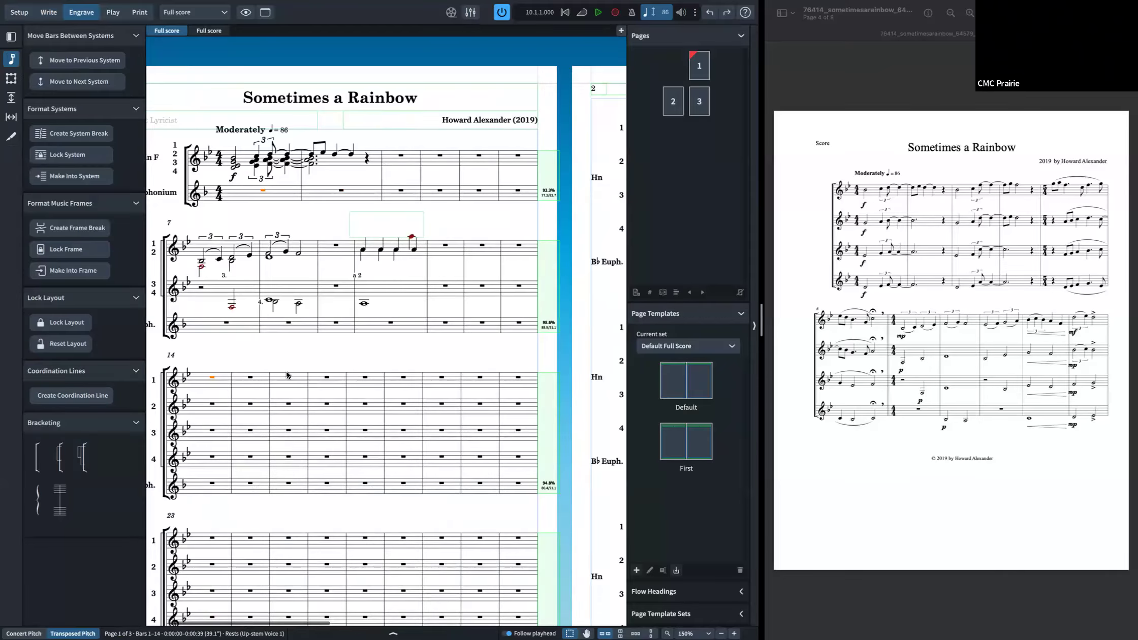
right_click(220, 381)
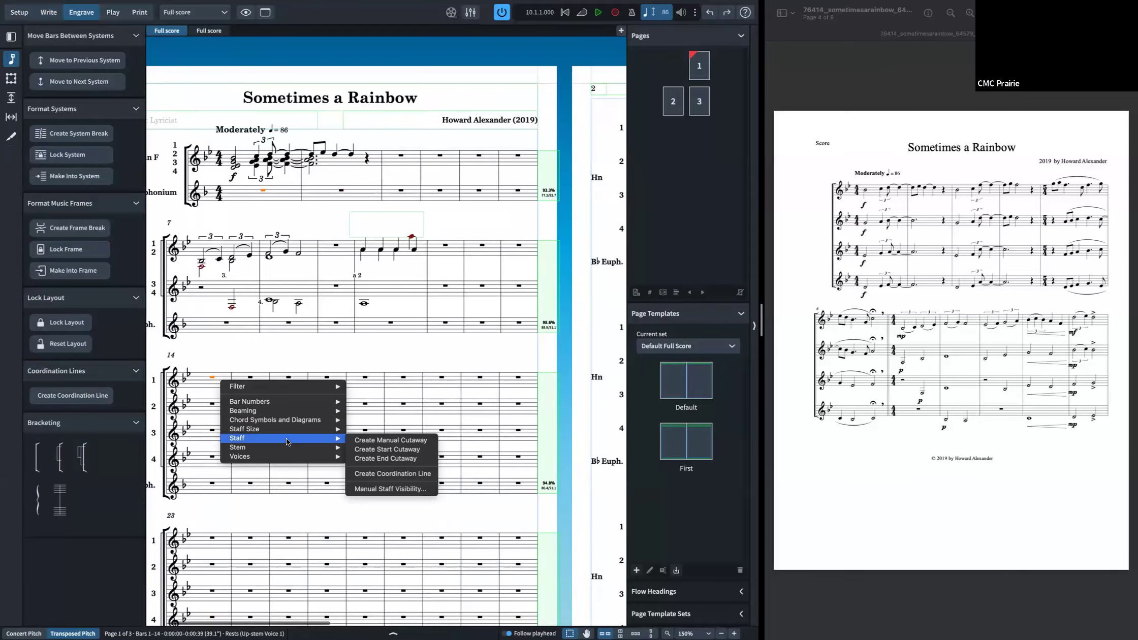
click(398, 450)
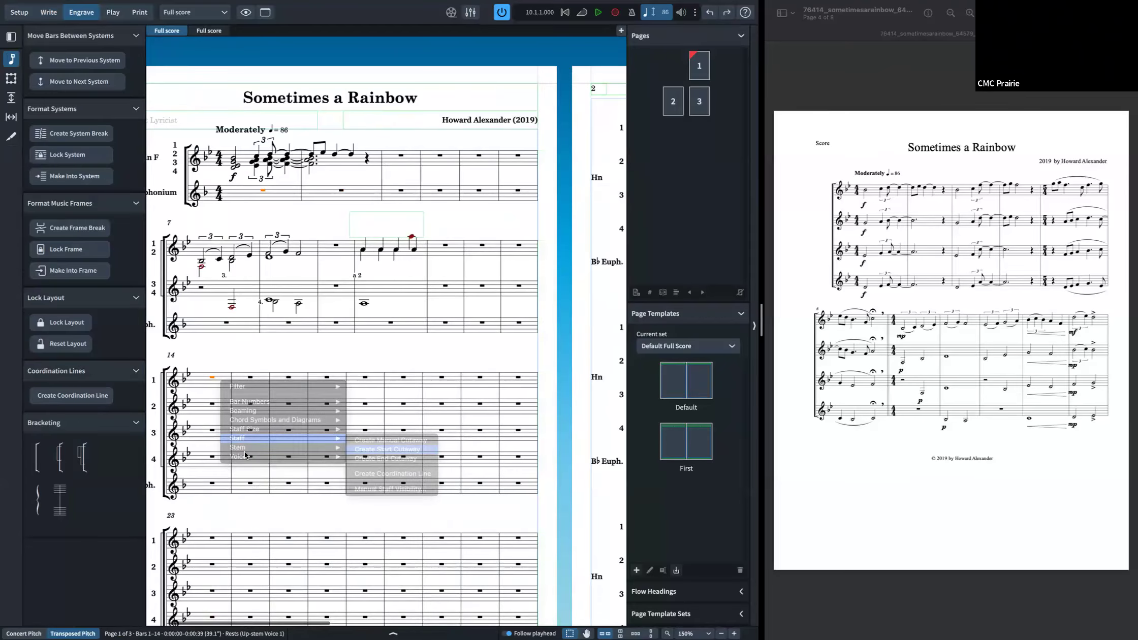
right_click(263, 399)
click(264, 398)
click(265, 399)
right_click(265, 400)
mouse_move(315, 457)
click(312, 503)
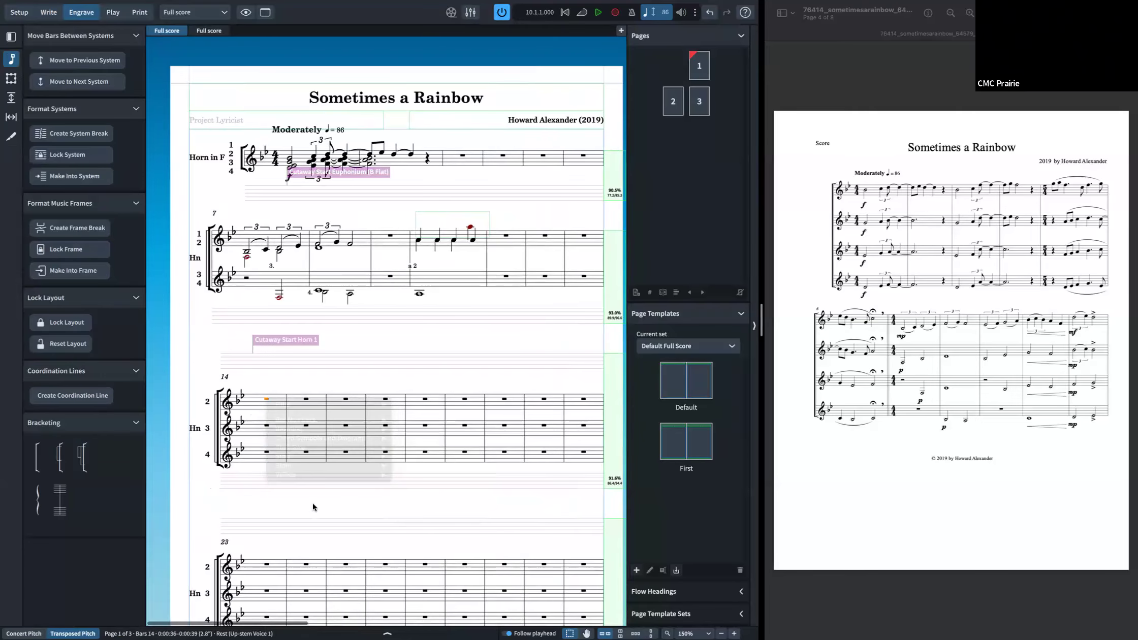
Step: Enable automatically cutting staves away in empty bars in the layout options and apply it
key(super+shift+l)
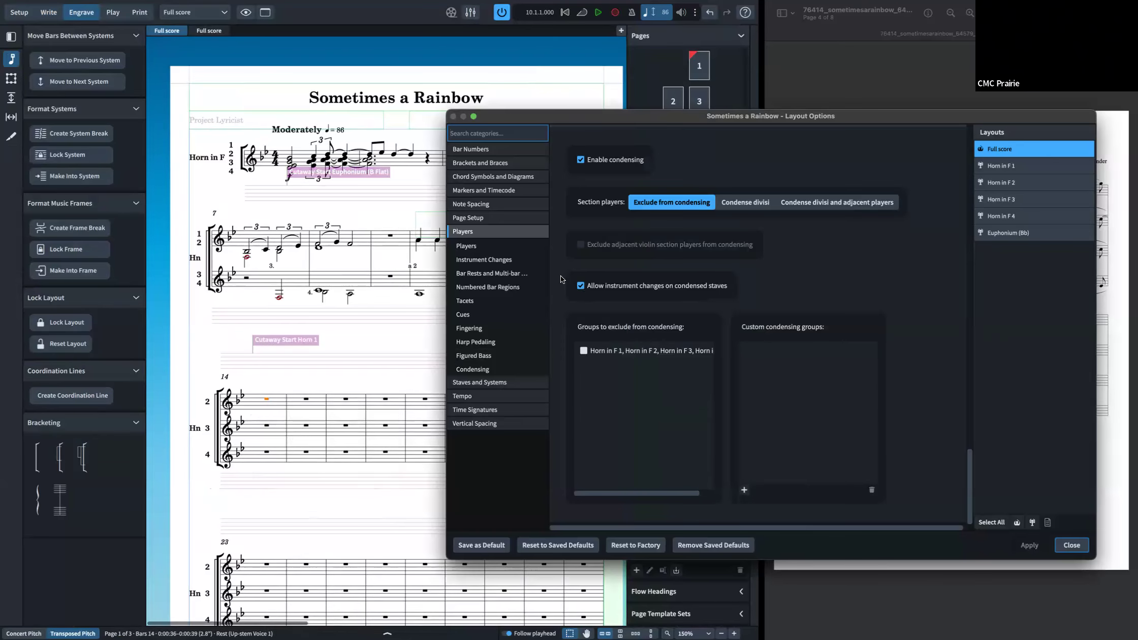
click(487, 382)
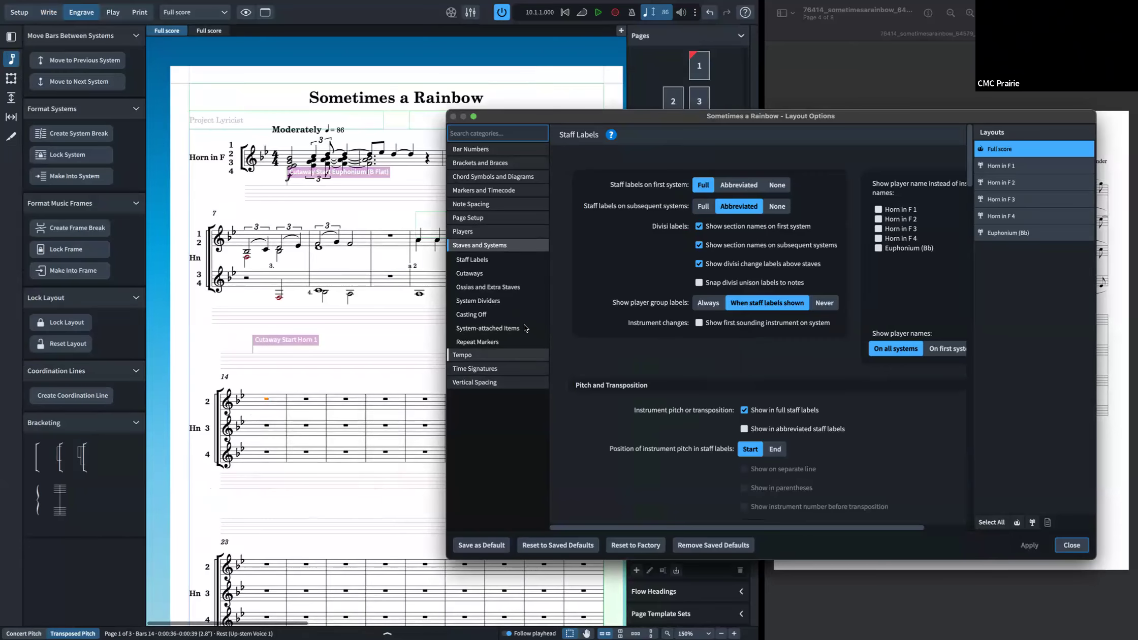
click(503, 274)
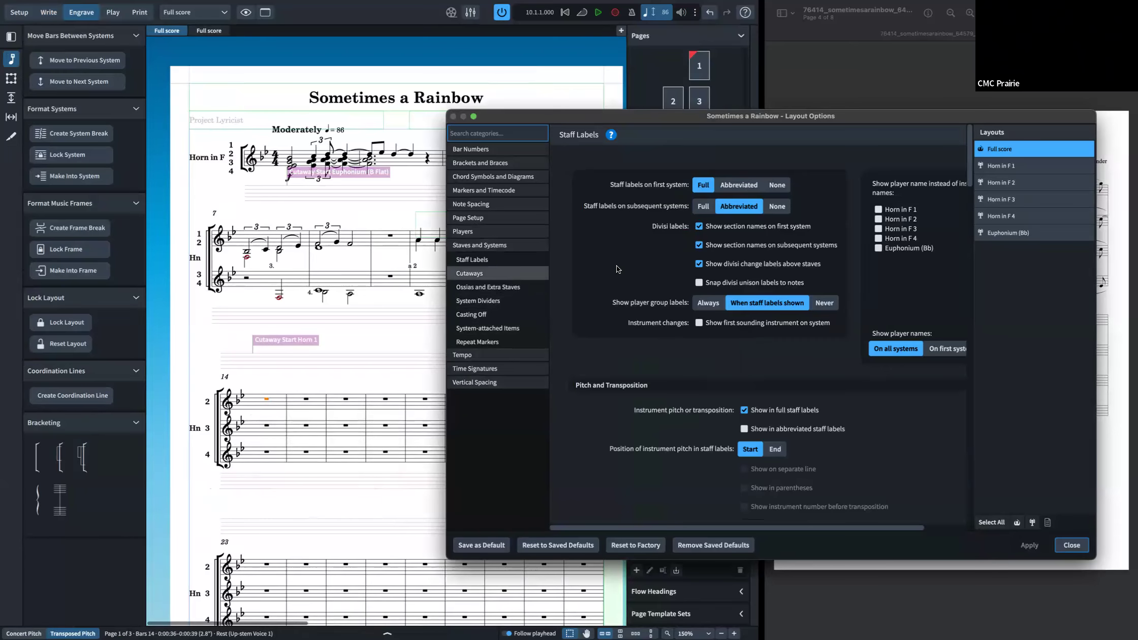
click(655, 186)
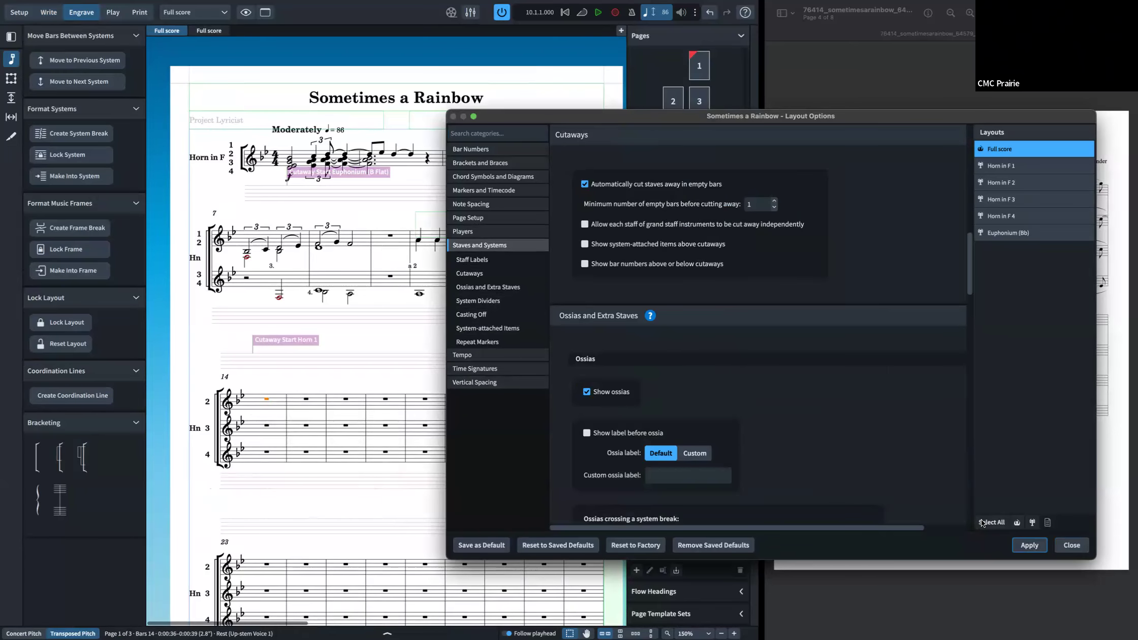
click(1025, 546)
click(1070, 548)
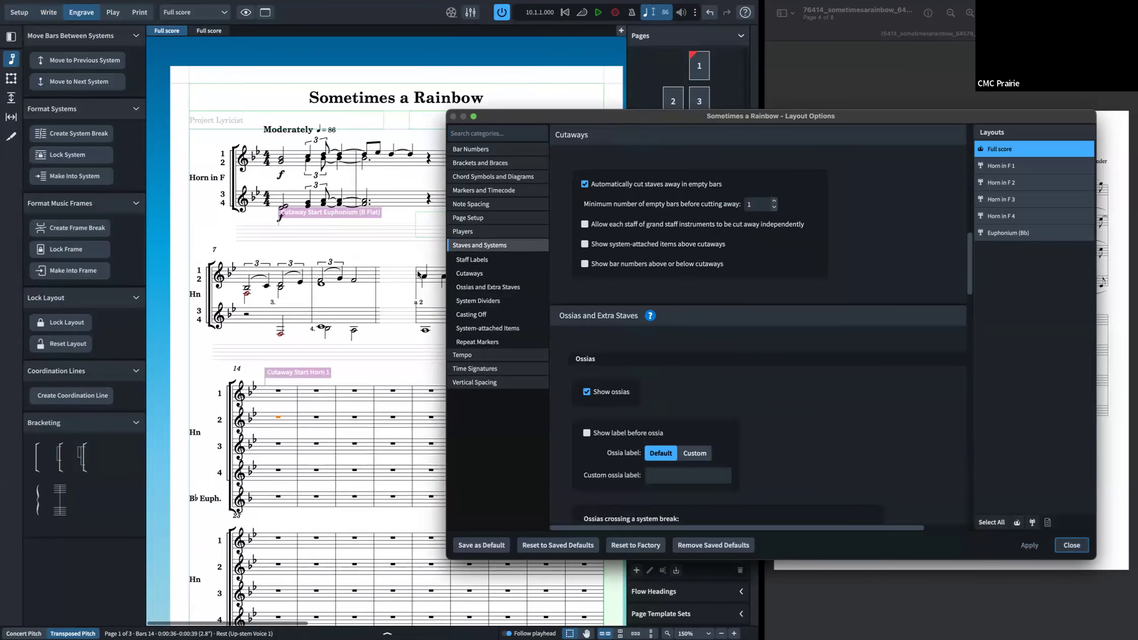
Step: Create a coordination line, then undo the coordination line, cutaway option and cutaway changes
click(71, 395)
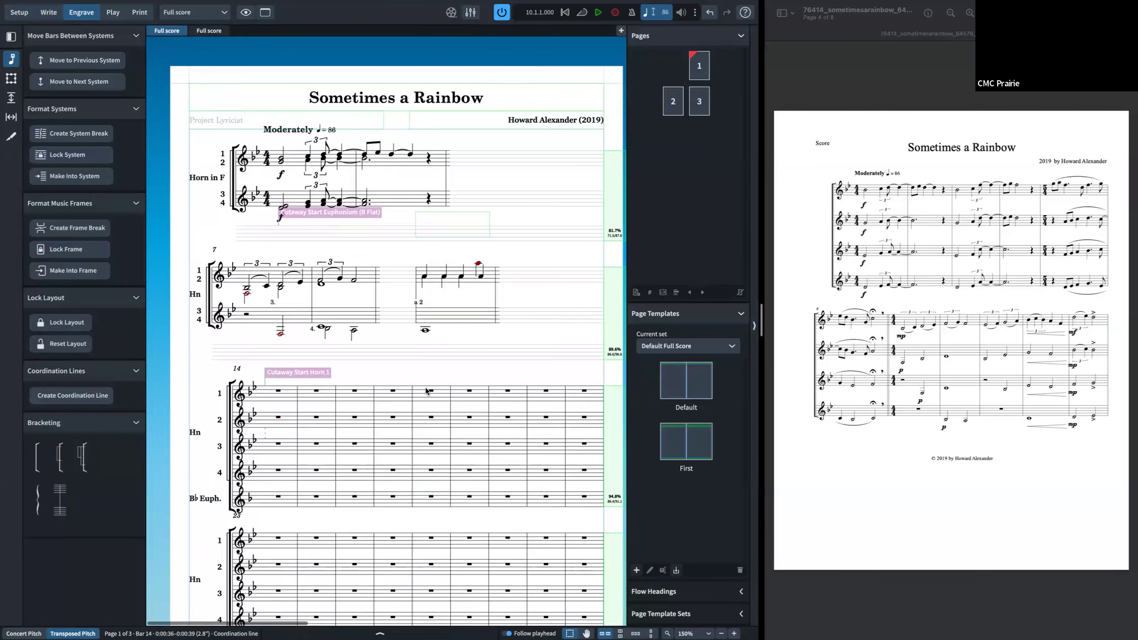
key(Escape)
key(Escape)
key(super+z)
key(super+z)
key(super+z)
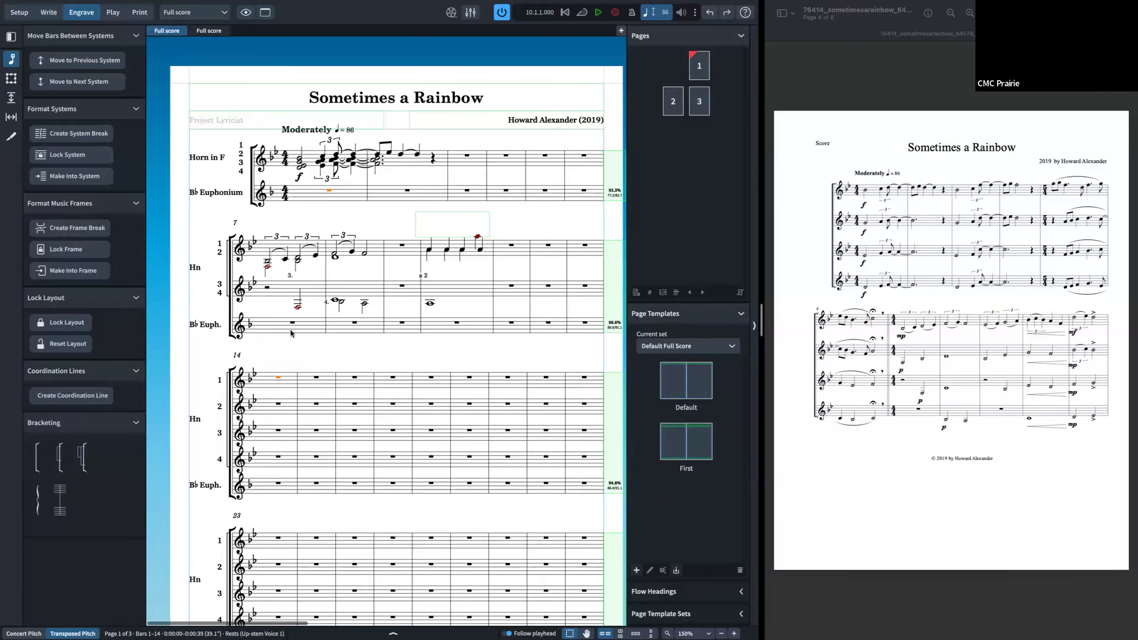
key(super+shift+z)
Step: Try adding a sub-bracket to the horn staves at bar 7, then undo it
super+click(267, 263)
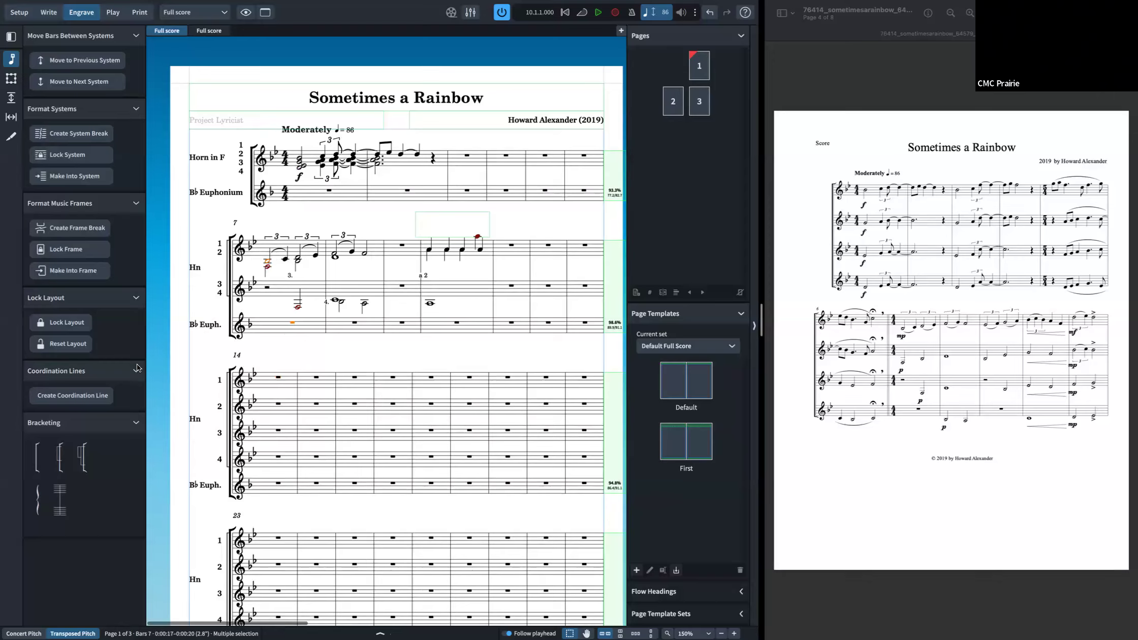
click(65, 467)
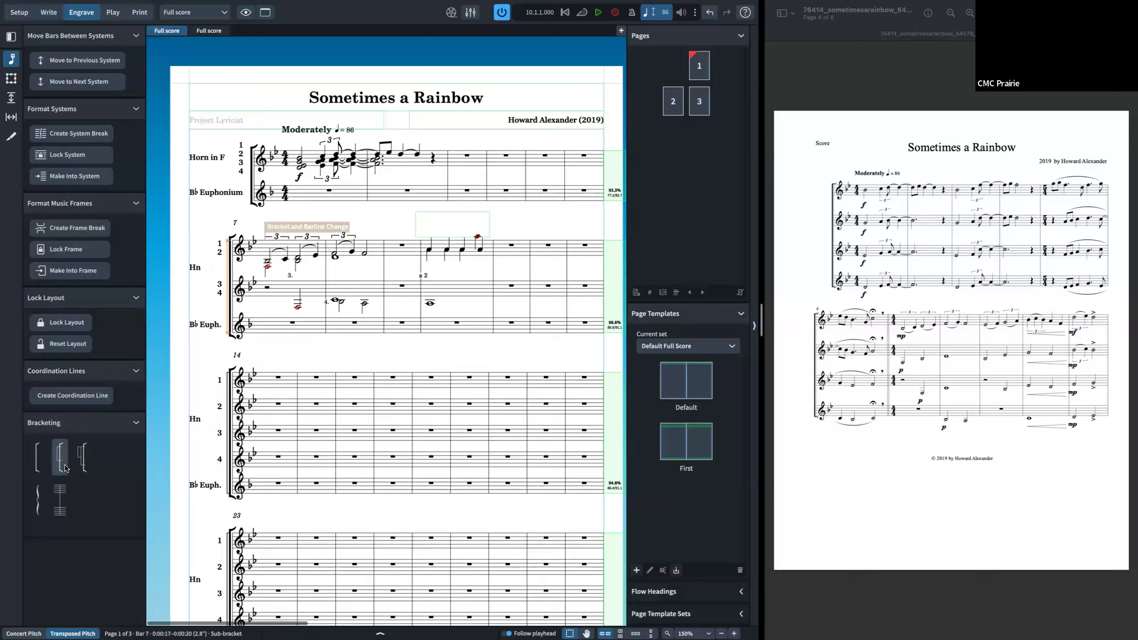
key(ctrl+z)
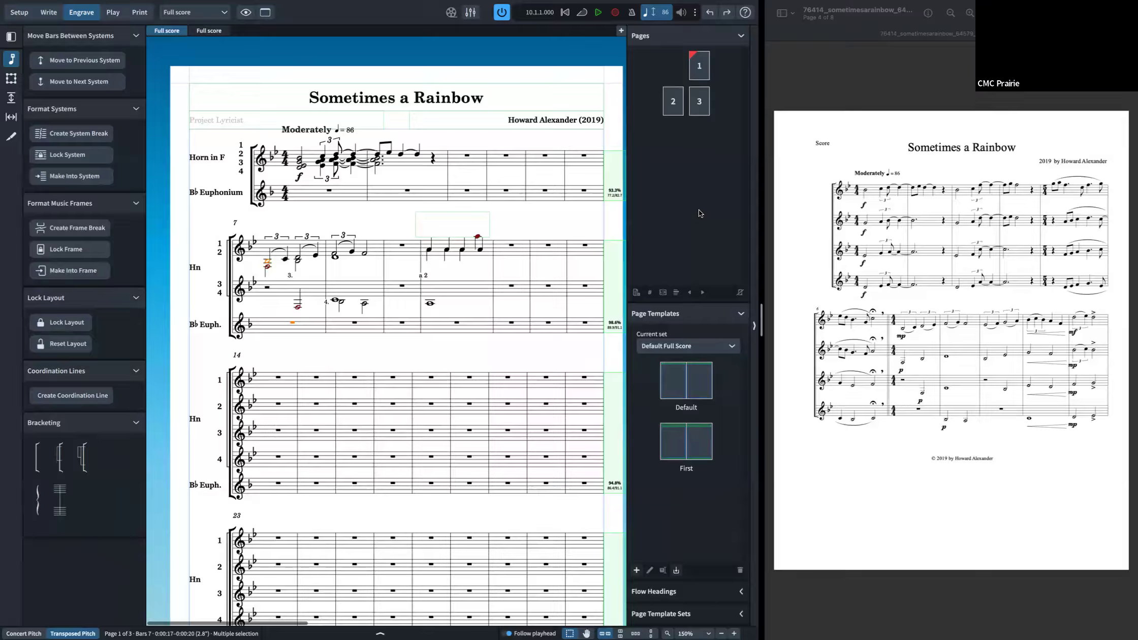
Step: Open a page number change for page 1 and cancel it
click(699, 69)
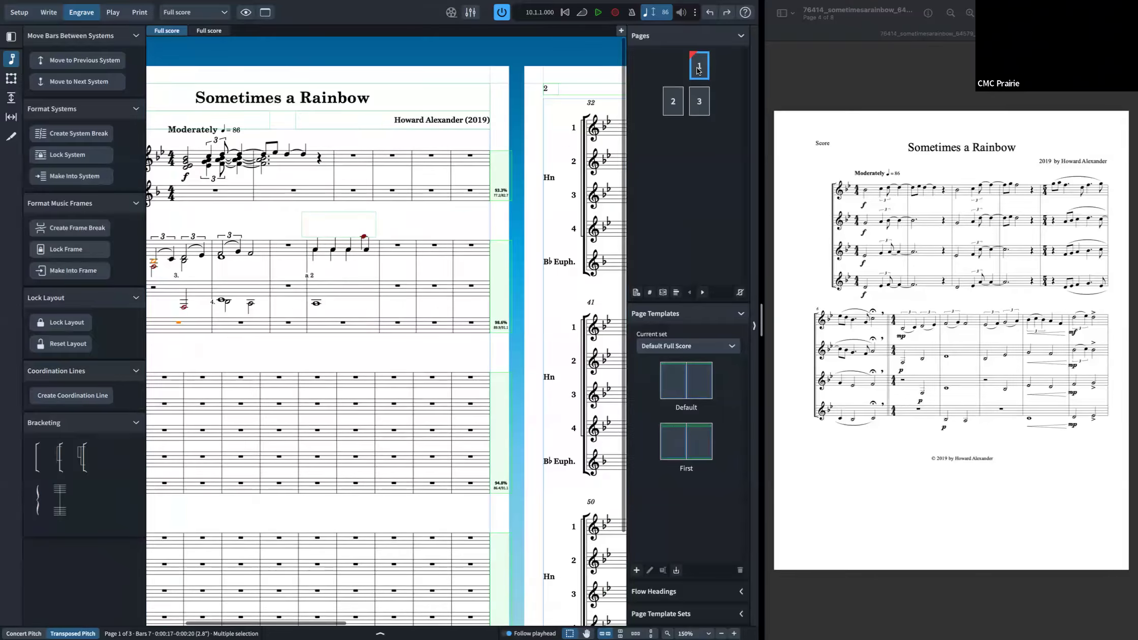
right_click(697, 73)
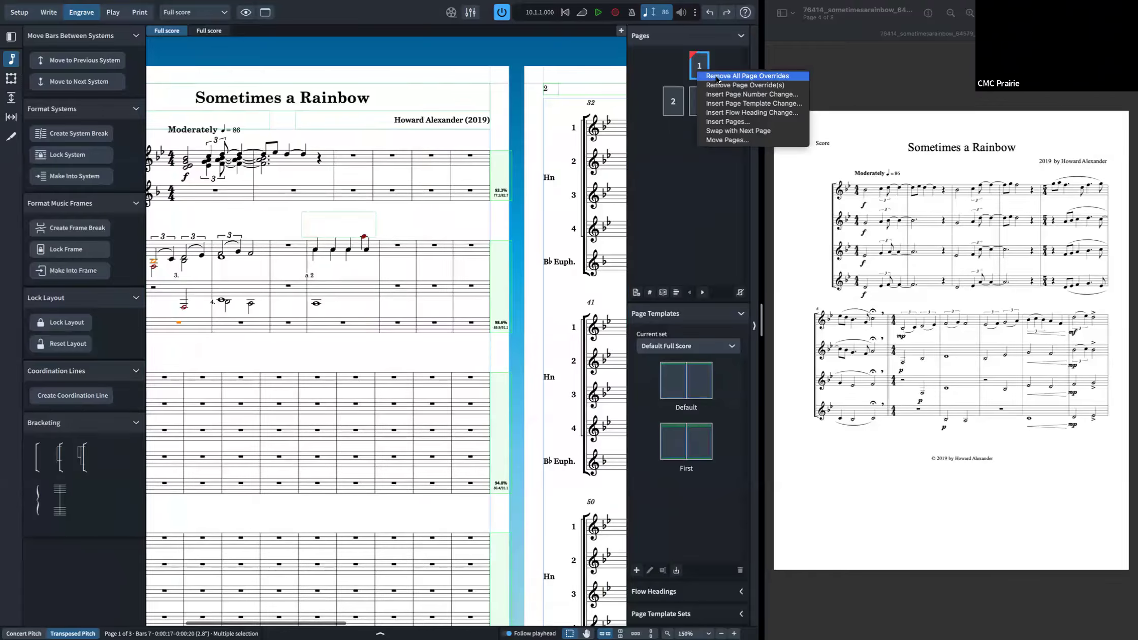
click(721, 96)
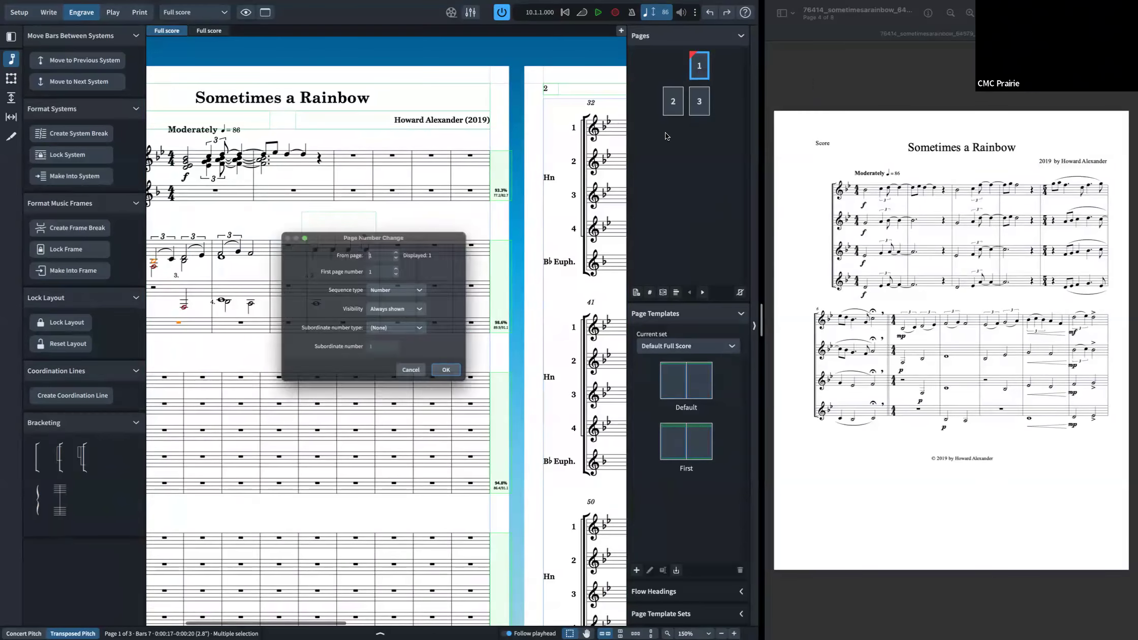
click(425, 387)
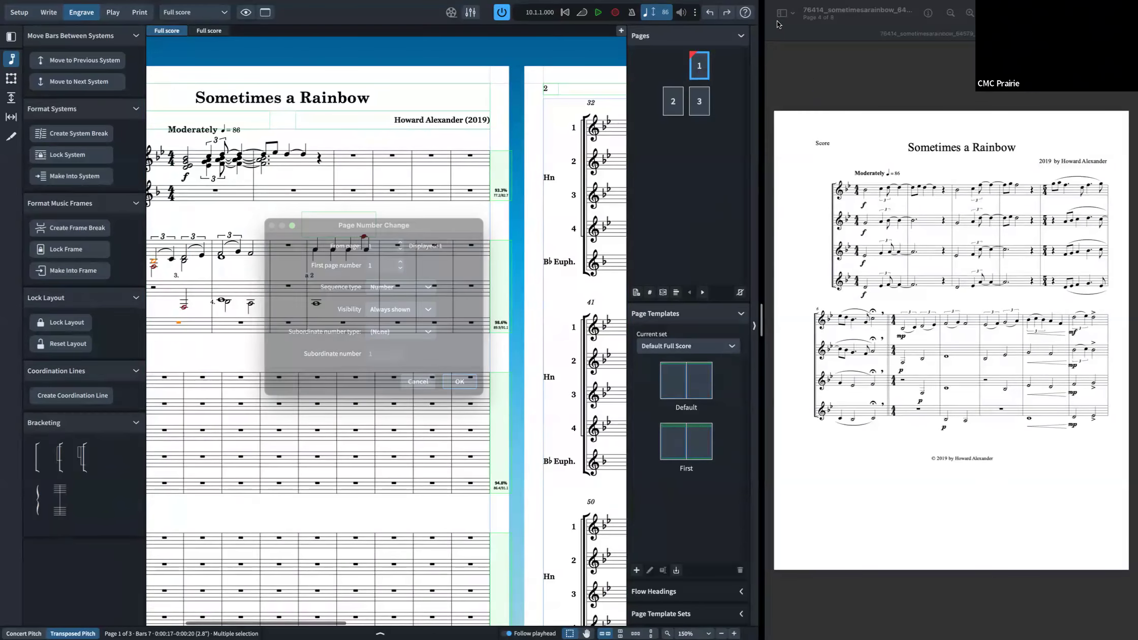
Step: Open the Default page template for editing
right_click(703, 72)
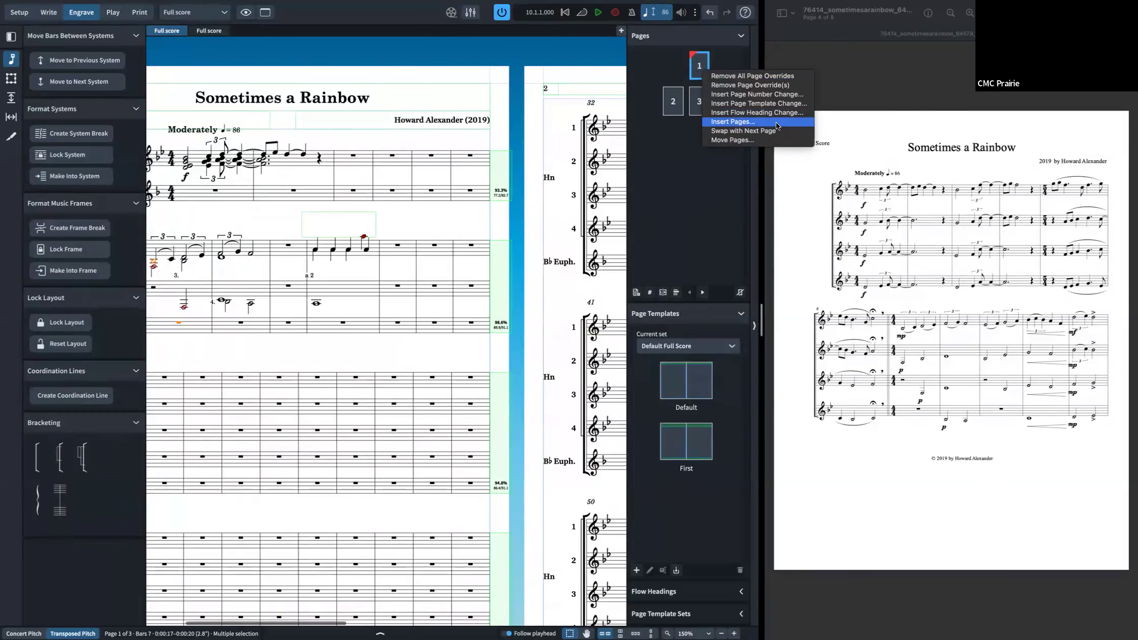
click(712, 209)
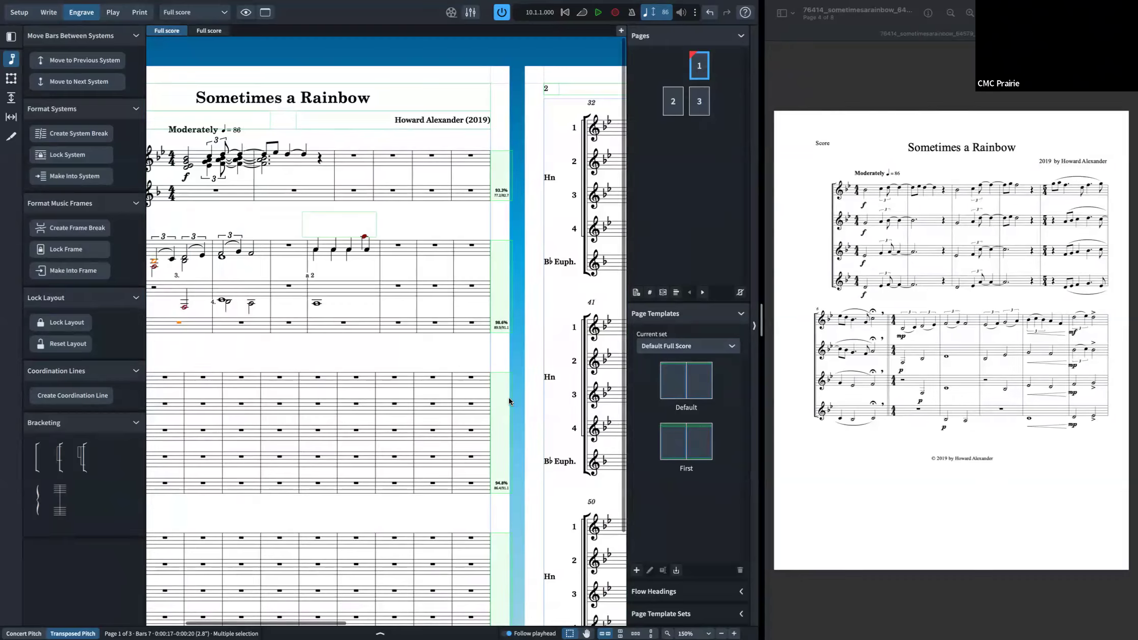
scroll(509, 401, left, 3)
click(673, 382)
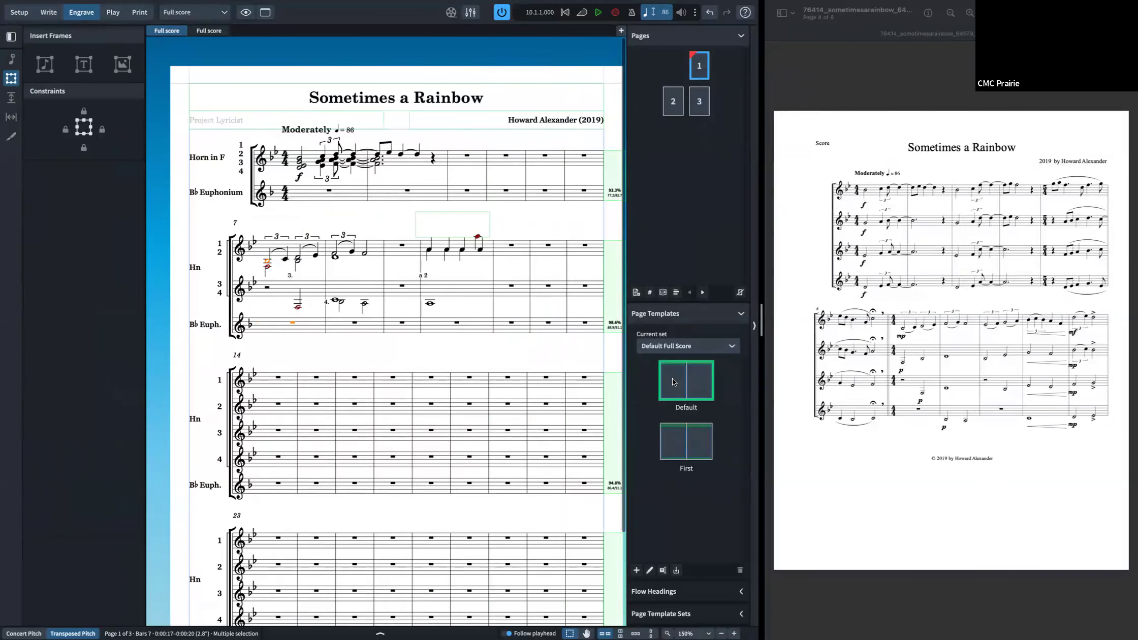
double_click(673, 382)
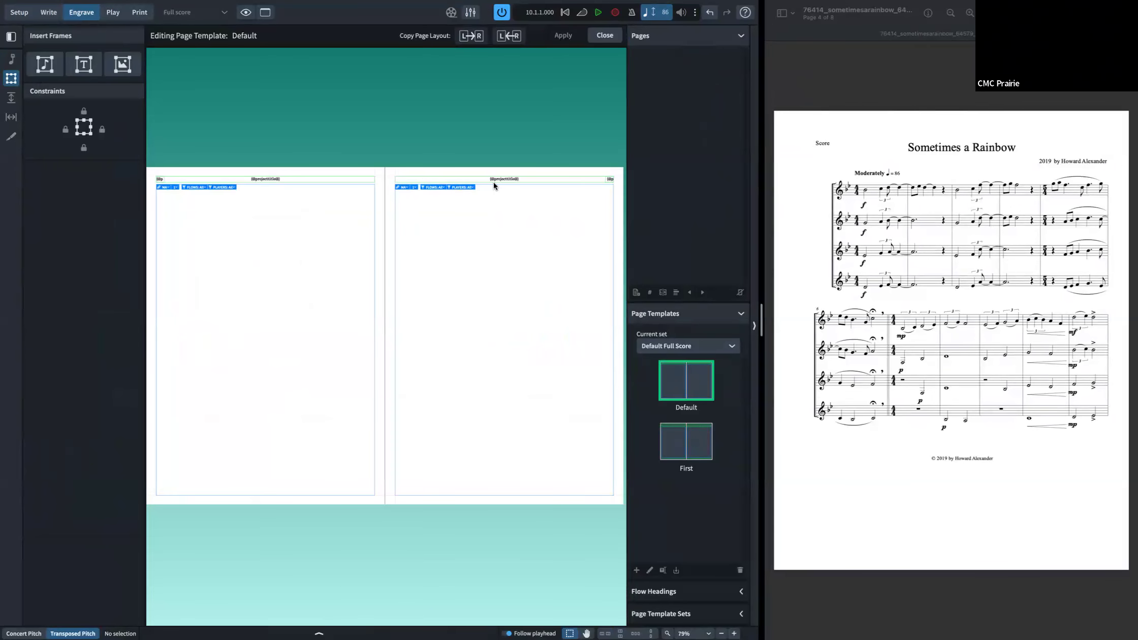
scroll(494, 184, up, 5)
scroll(491, 191, left, 5)
scroll(372, 246, left, 8)
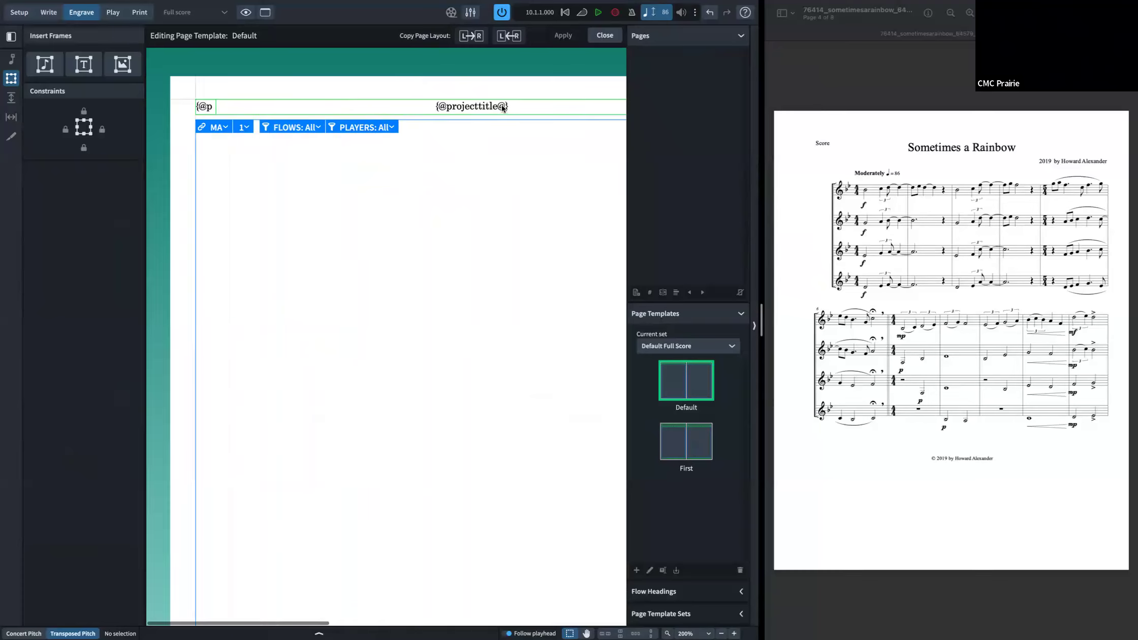
Step: Set the Default page template's running header project title text to Bold Italic
double_click(501, 105)
key(ctrl+a)
click(286, 89)
click(276, 127)
click(294, 88)
click(294, 138)
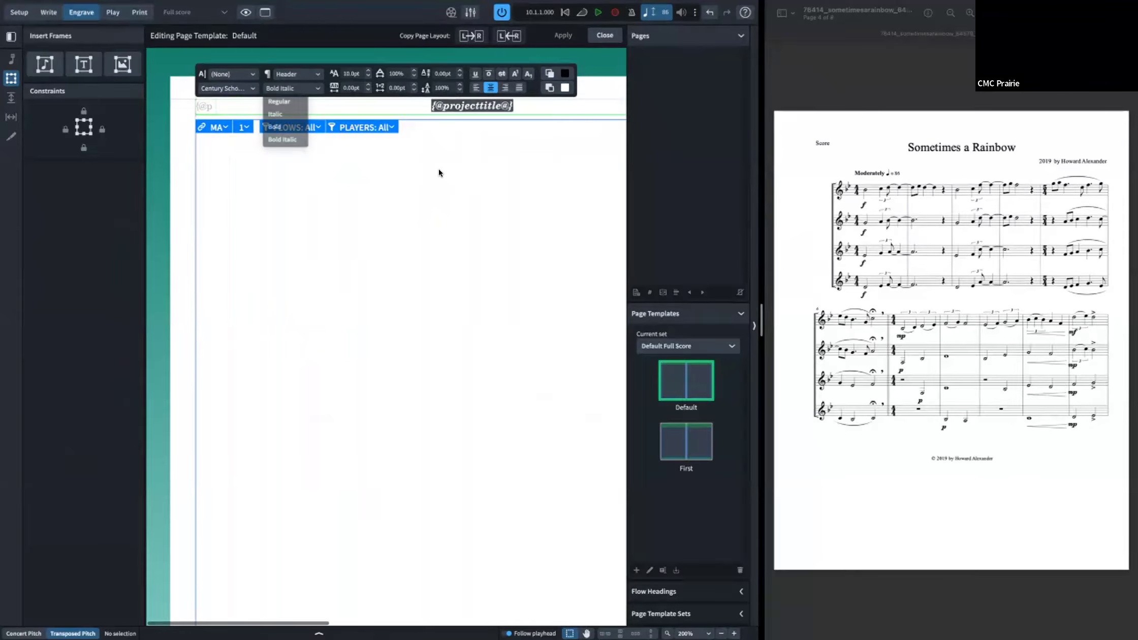
key(Escape)
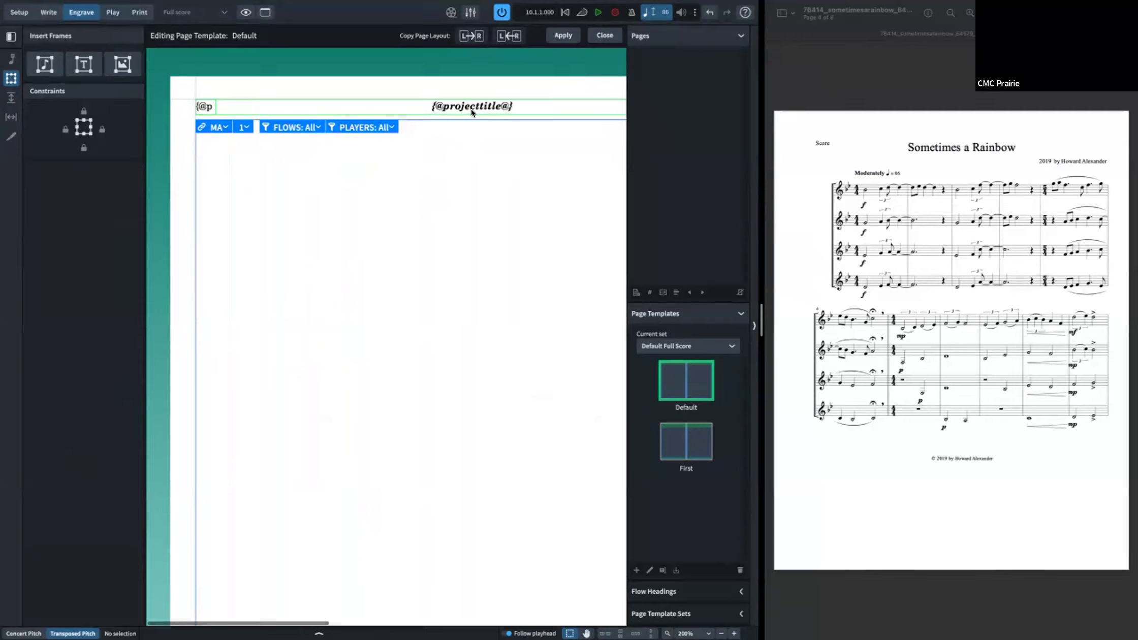
Step: Open Project Info to review the project's title and composer fields, then close it
double_click(476, 111)
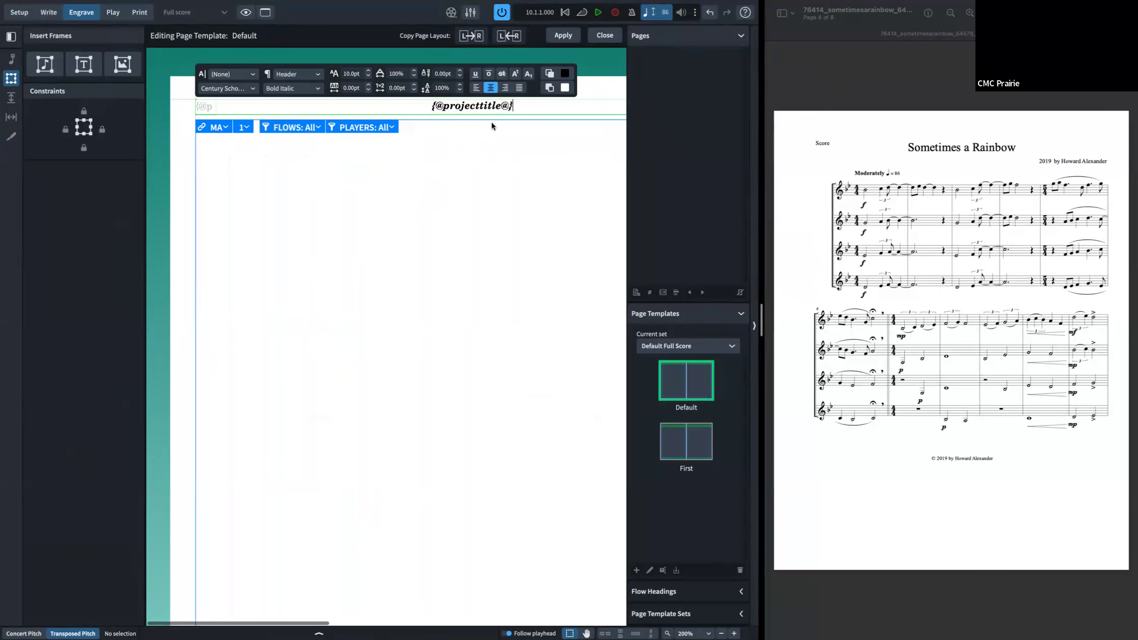
click(491, 122)
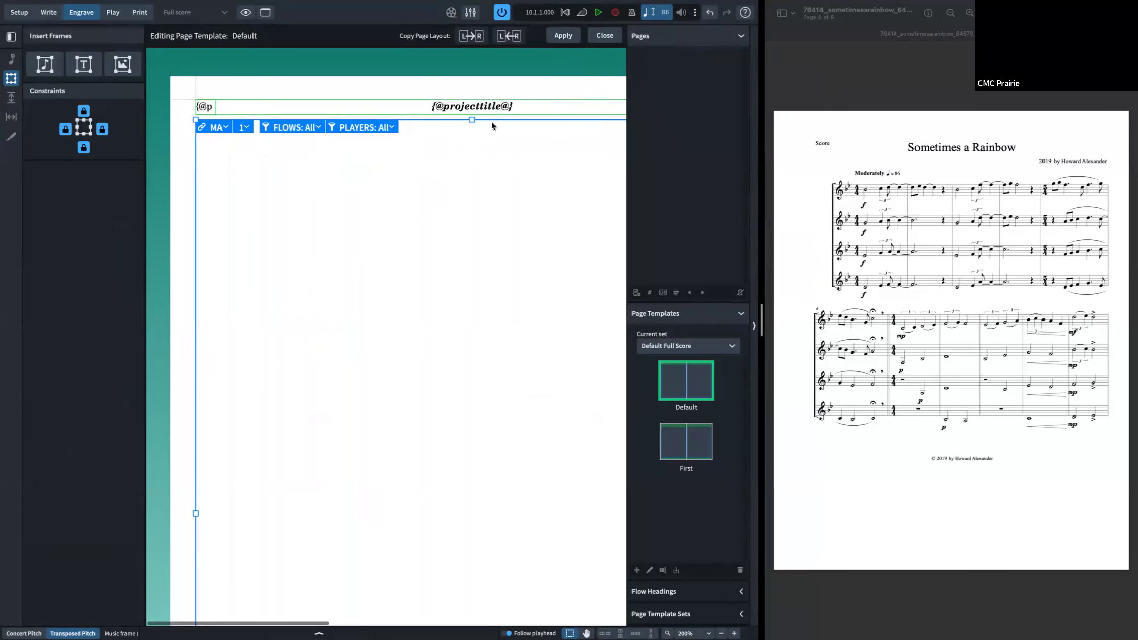
key(super+i)
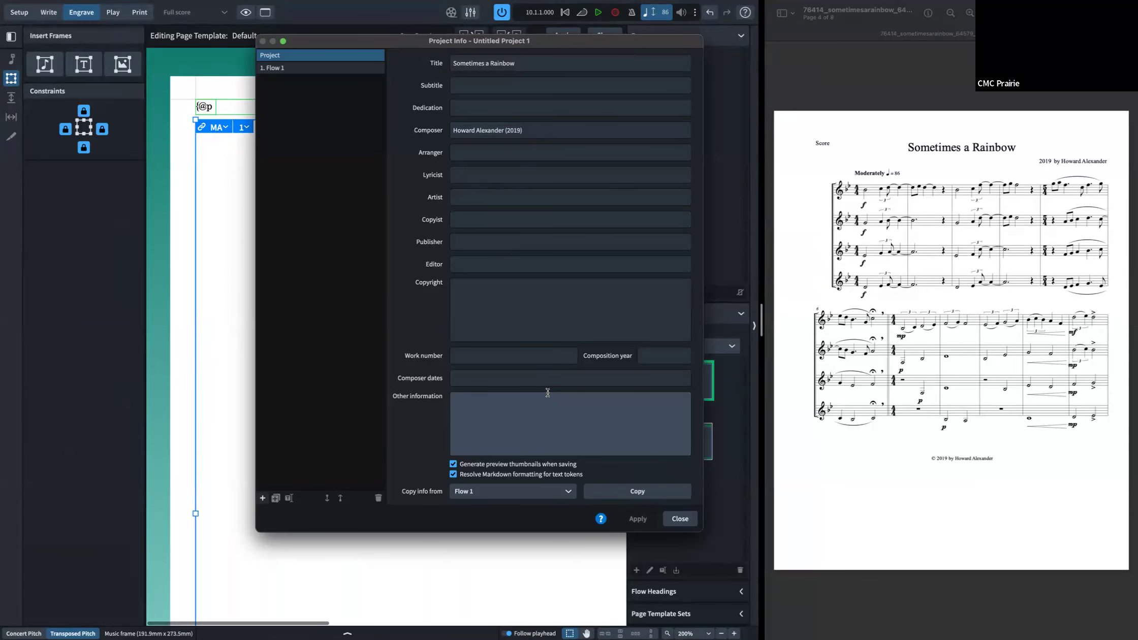
click(679, 521)
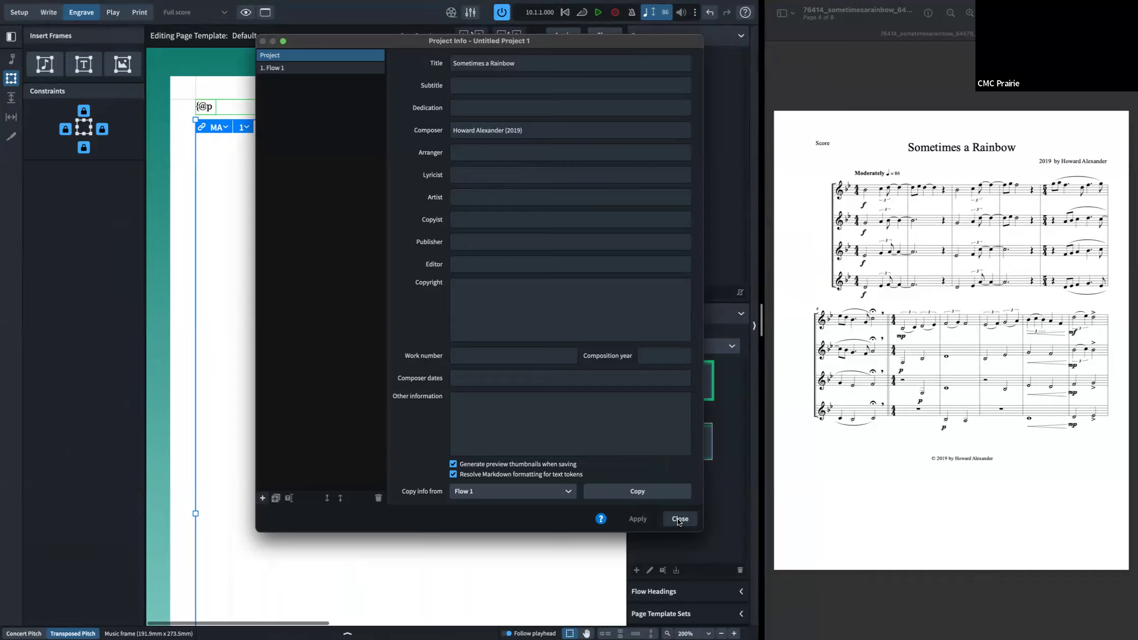
scroll(488, 330, right, 3)
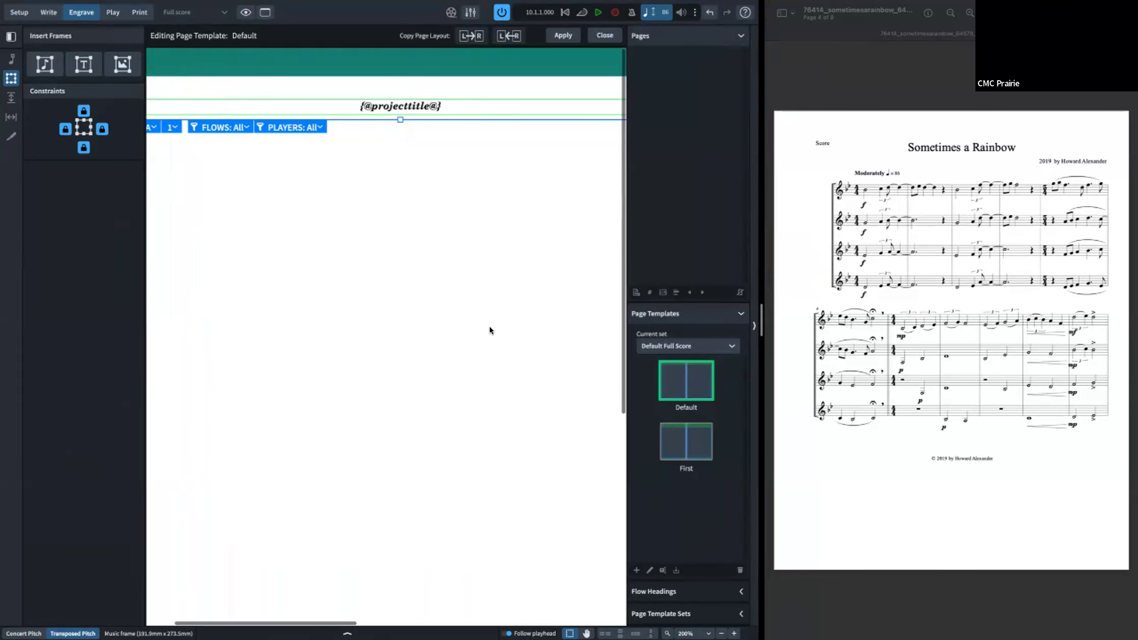
scroll(468, 167, right, 1)
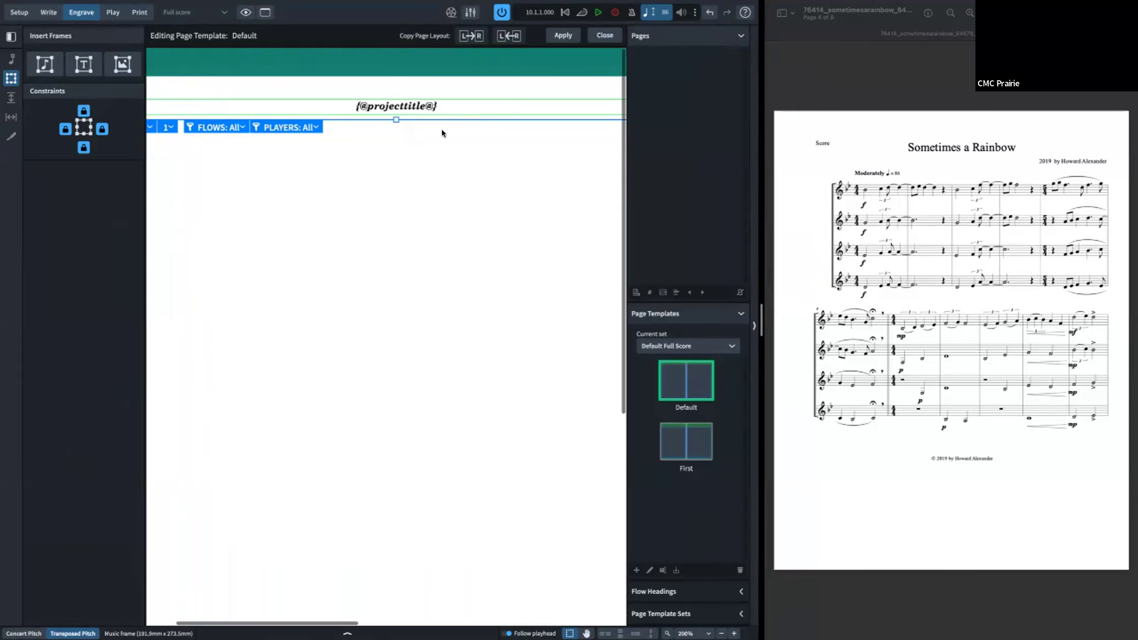
scroll(451, 133, left, 3)
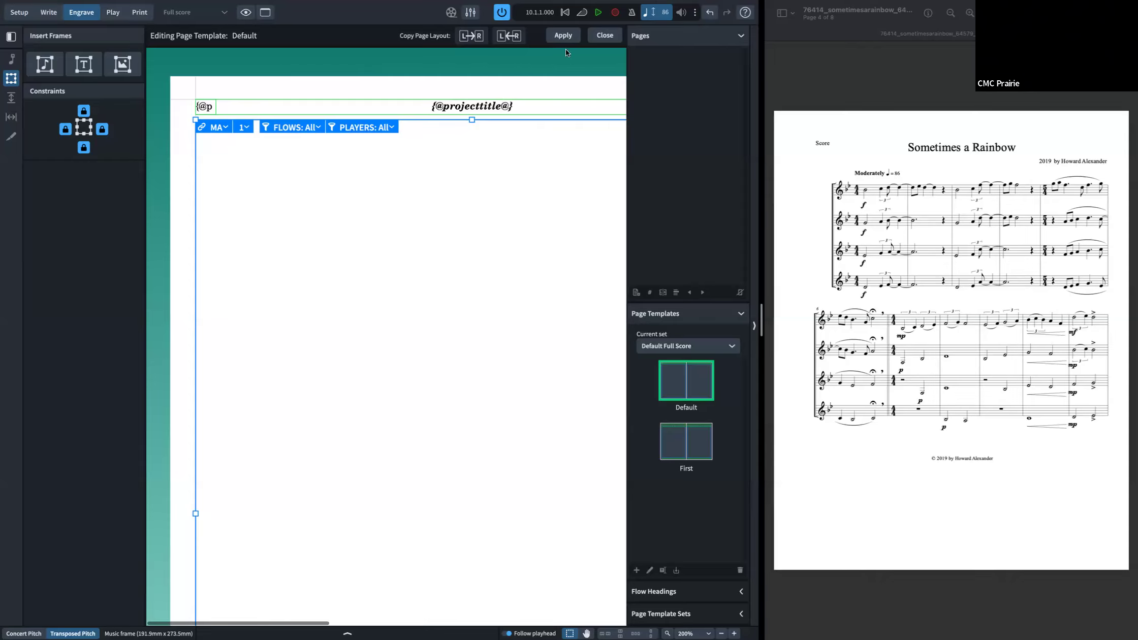
Step: Apply the Default page template changes and close the template editor
click(555, 37)
scroll(539, 62, right, 3)
scroll(533, 62, down, 5)
scroll(508, 86, right, 2)
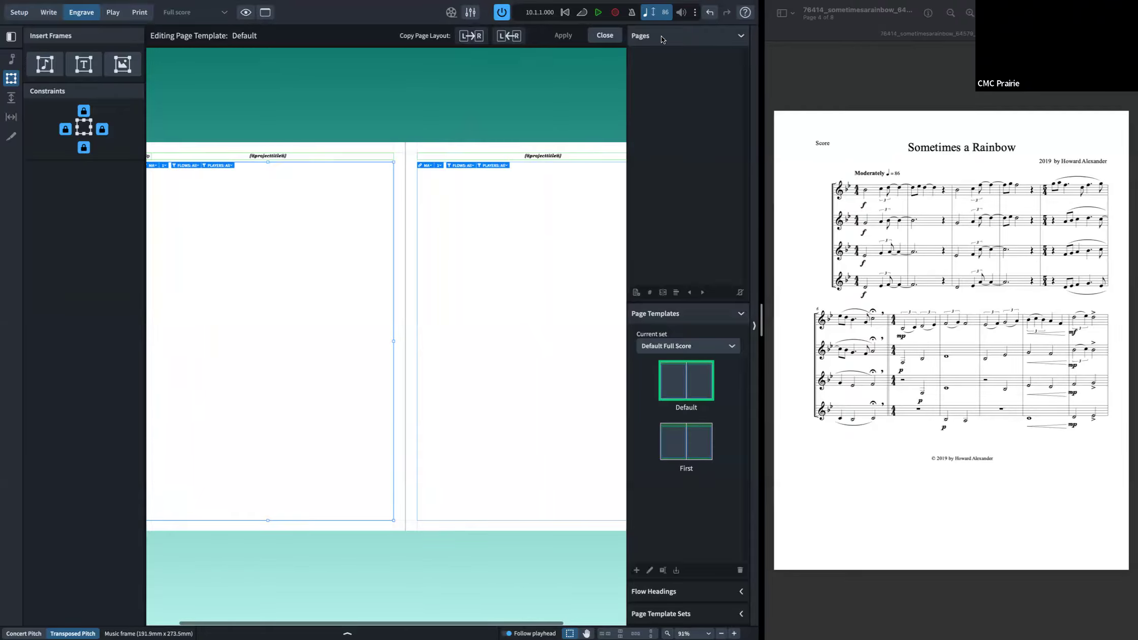
click(609, 35)
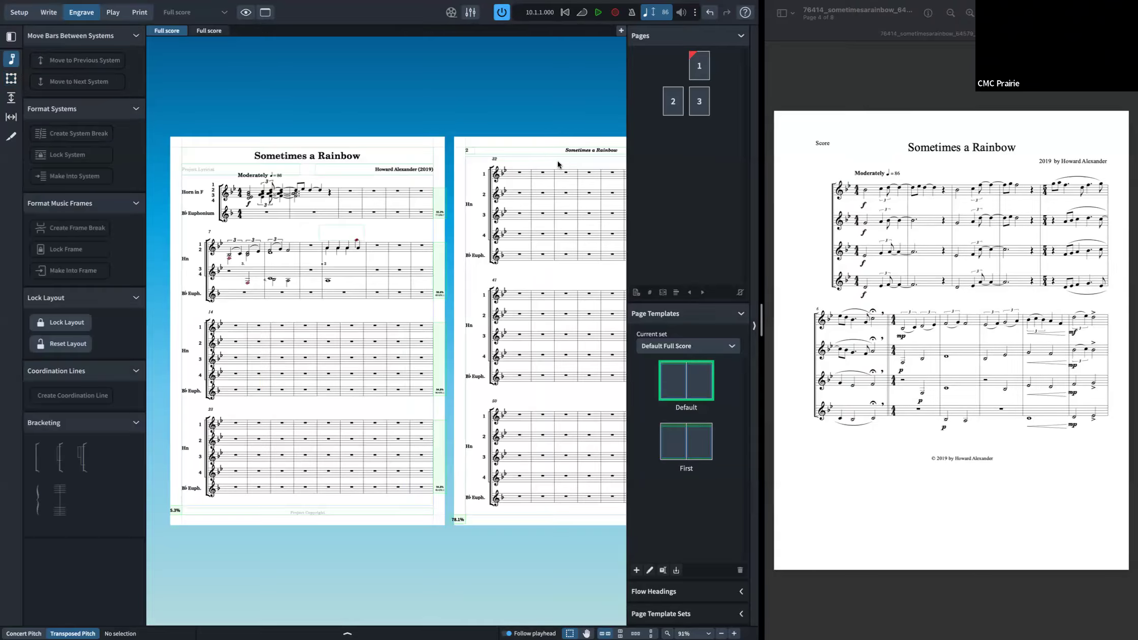
Step: Open the First page template and set its project title text to Italic with a different font
scroll(568, 161, right, 3)
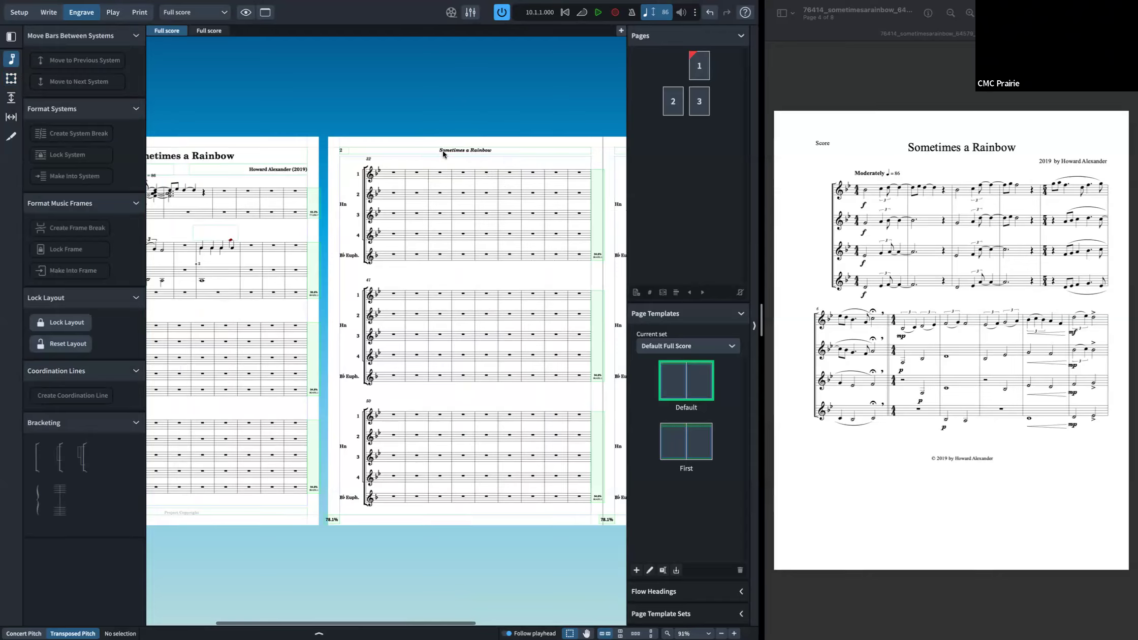
scroll(539, 178, right, 5)
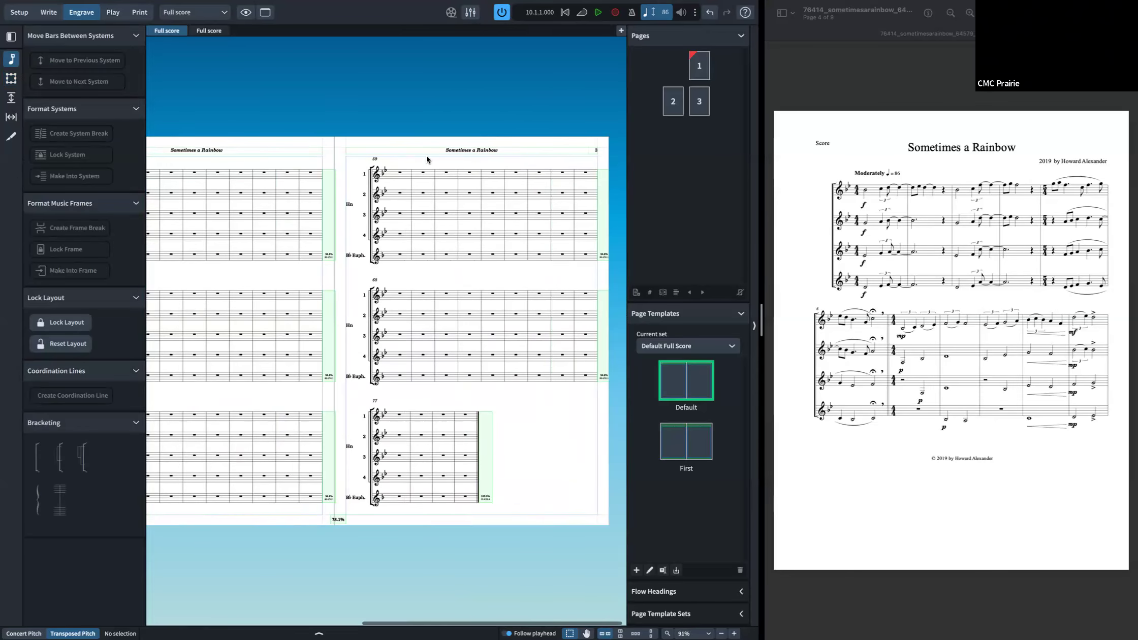
scroll(498, 161, left, 2)
double_click(685, 436)
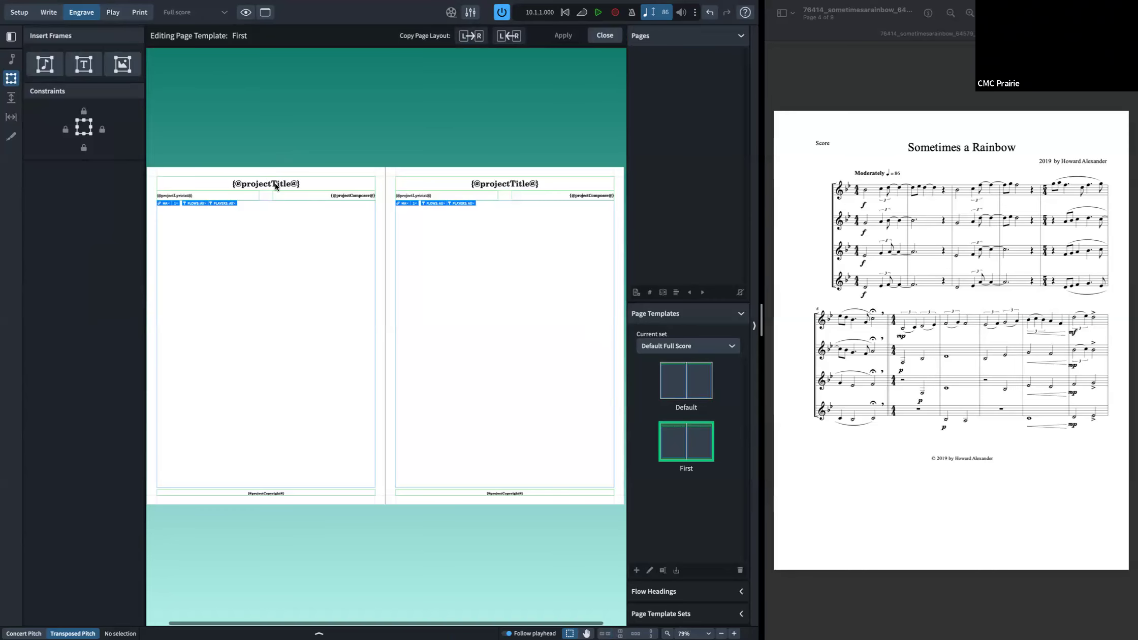
double_click(302, 183)
key(ctrl+a)
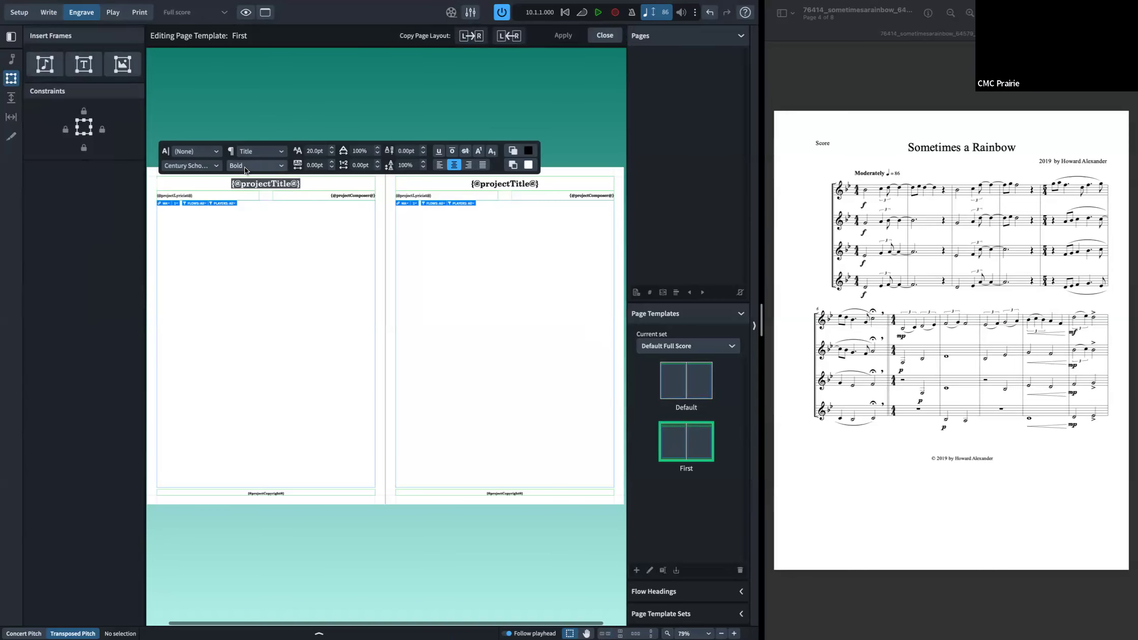
click(244, 166)
click(254, 191)
click(208, 166)
click(208, 223)
key(Escape)
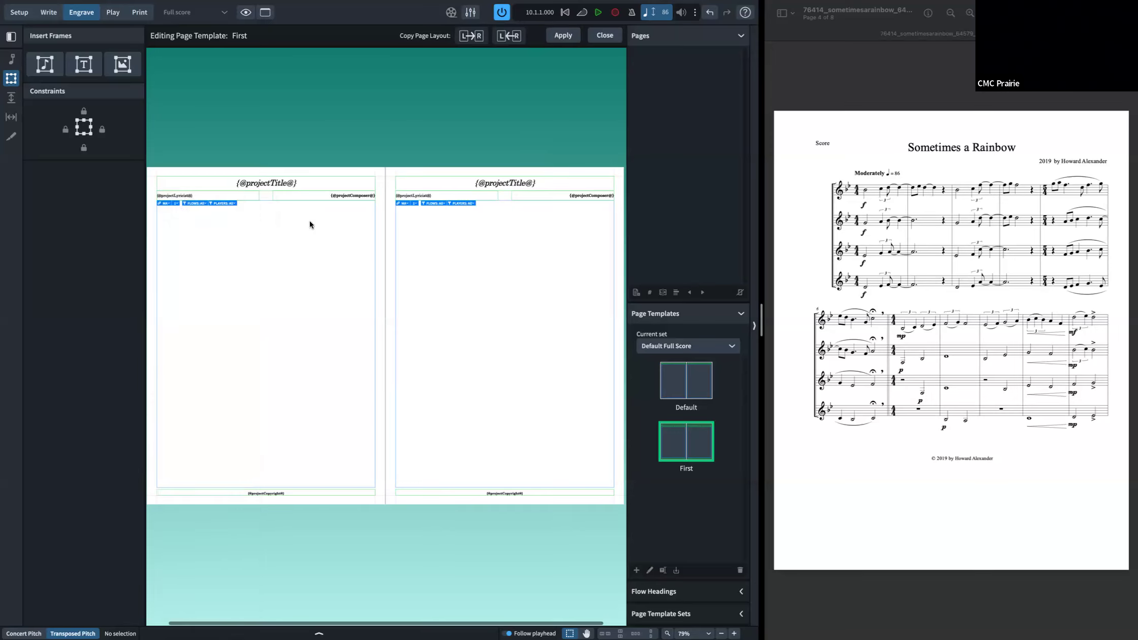
Step: Open the Default flow heading template to examine it, then close it and switch to Write mode
scroll(310, 222, left, 1)
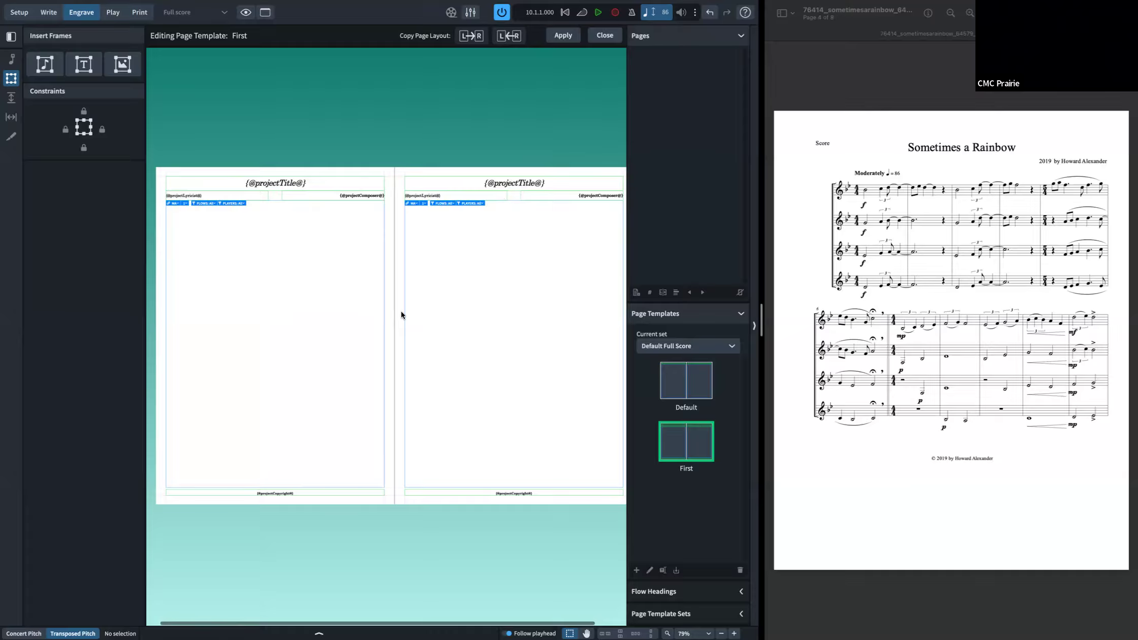
click(741, 592)
click(689, 312)
click(438, 330)
double_click(668, 305)
click(597, 38)
double_click(680, 294)
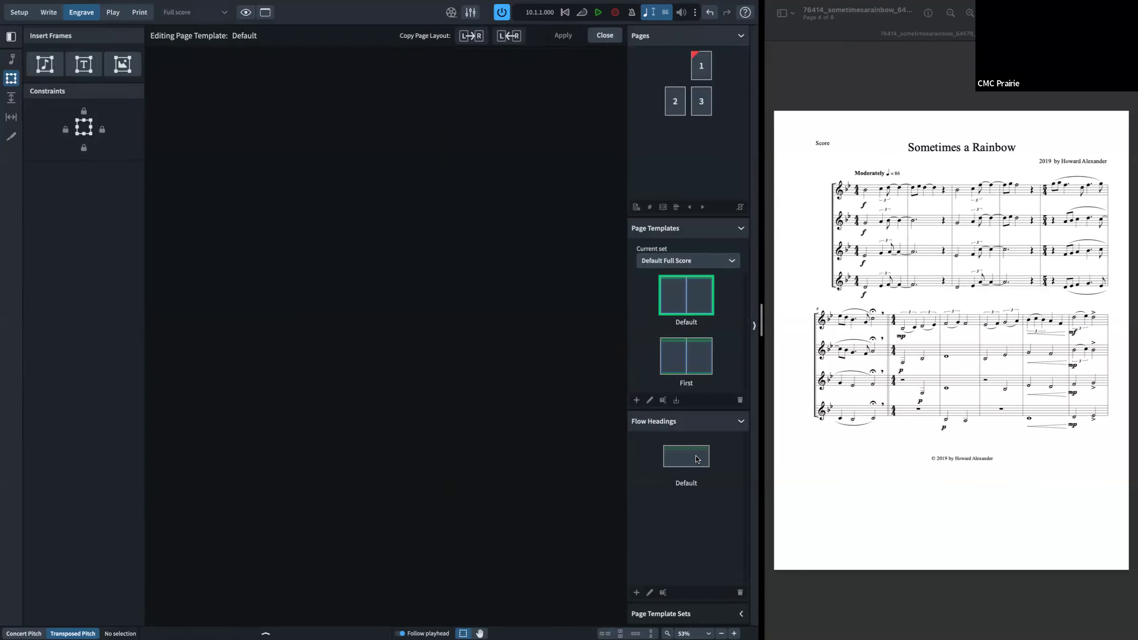
double_click(697, 459)
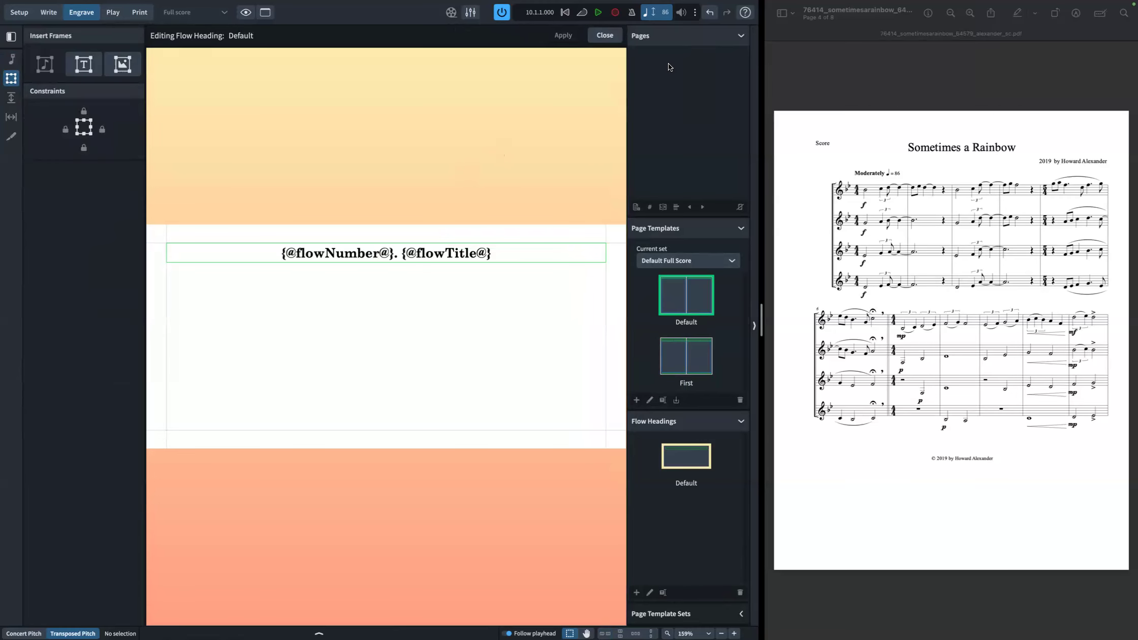
click(596, 33)
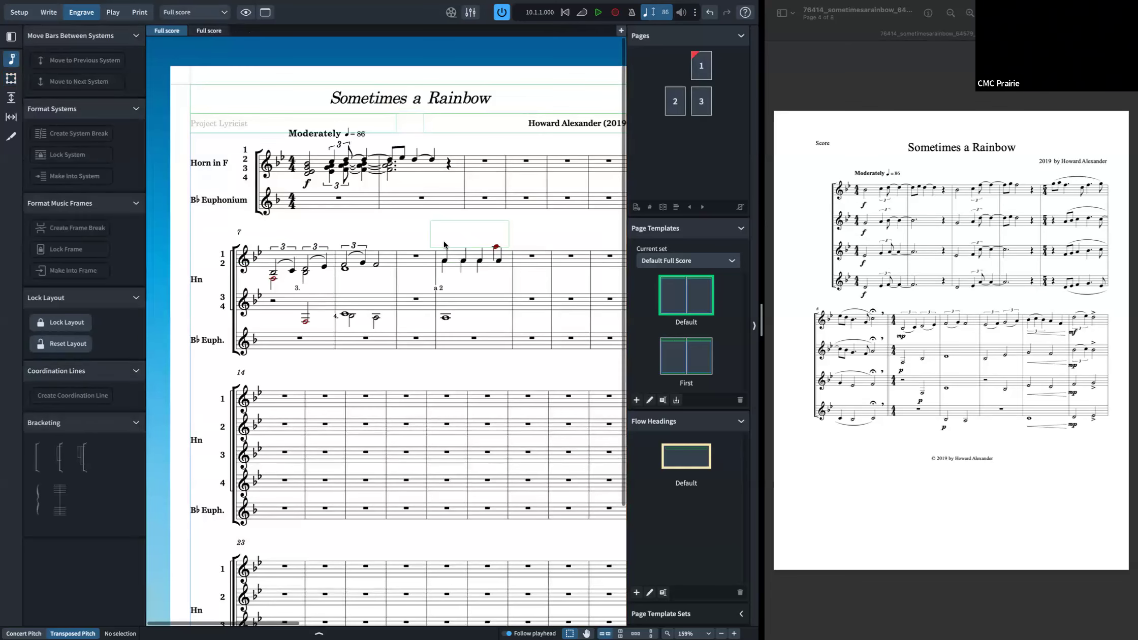
key(super+2)
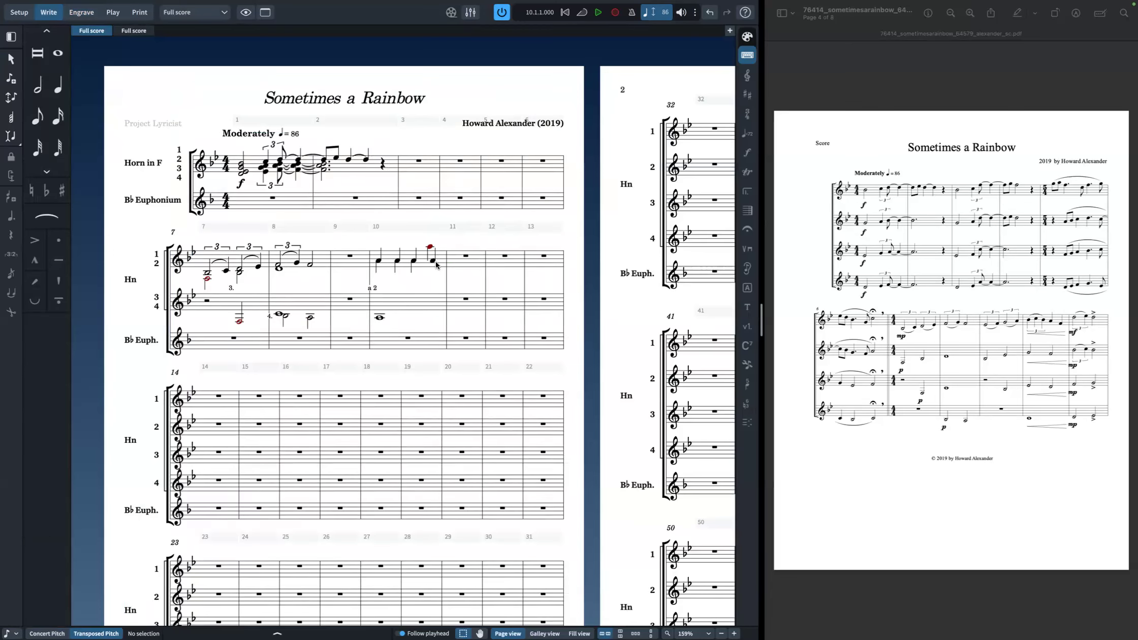
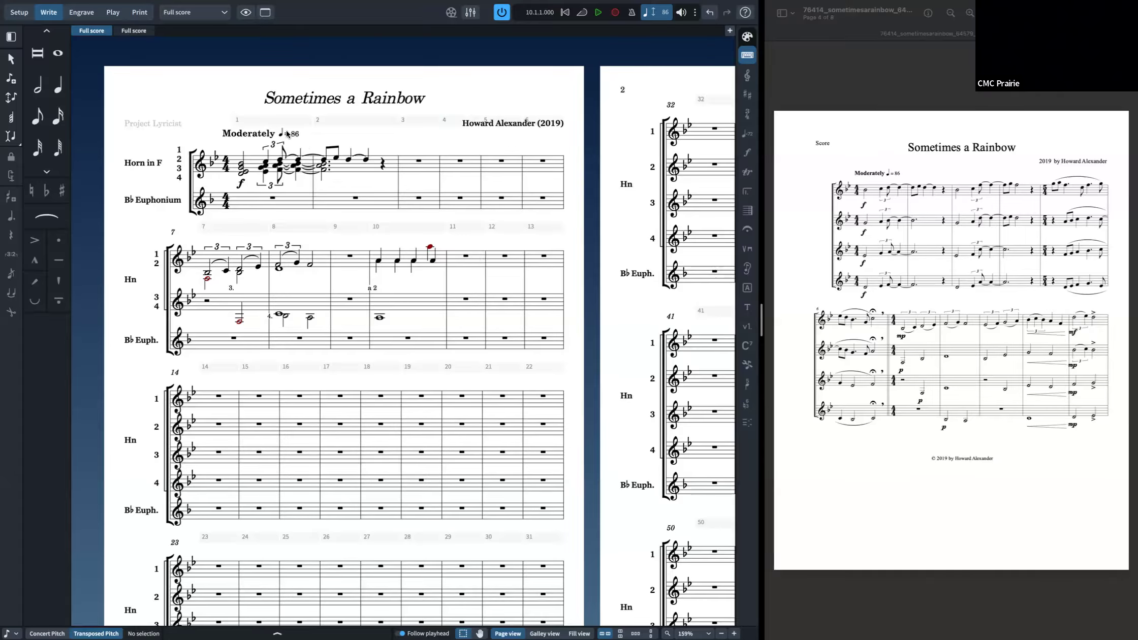
Step: Switch to Engrave mode and open the Default flow heading template to examine its heading text, then close it
key(ctrl+shift+3)
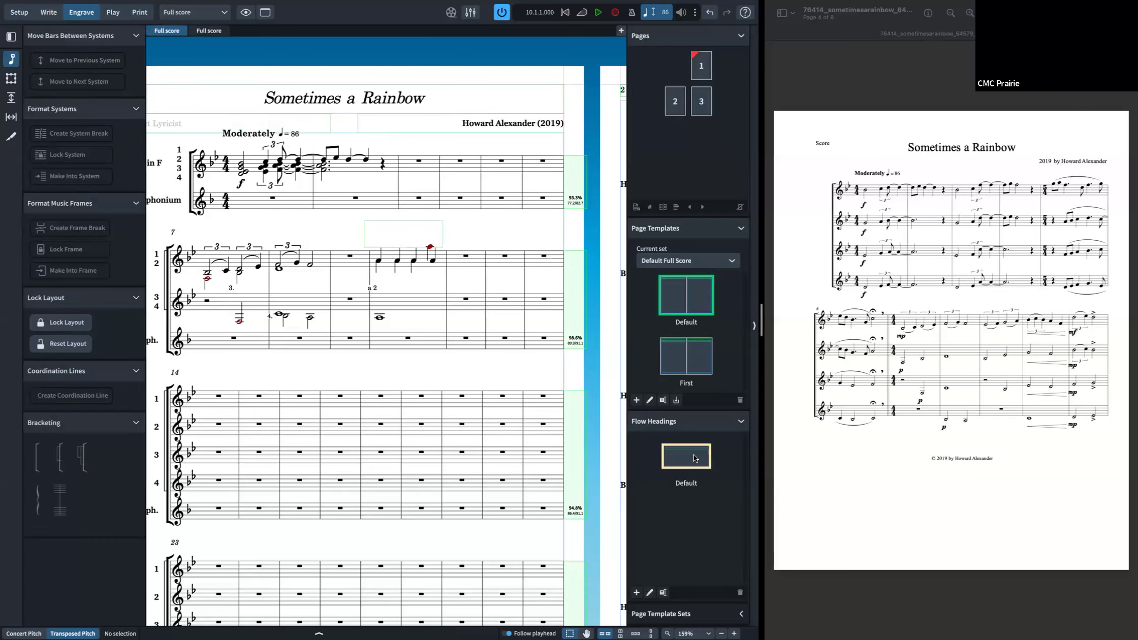
double_click(695, 457)
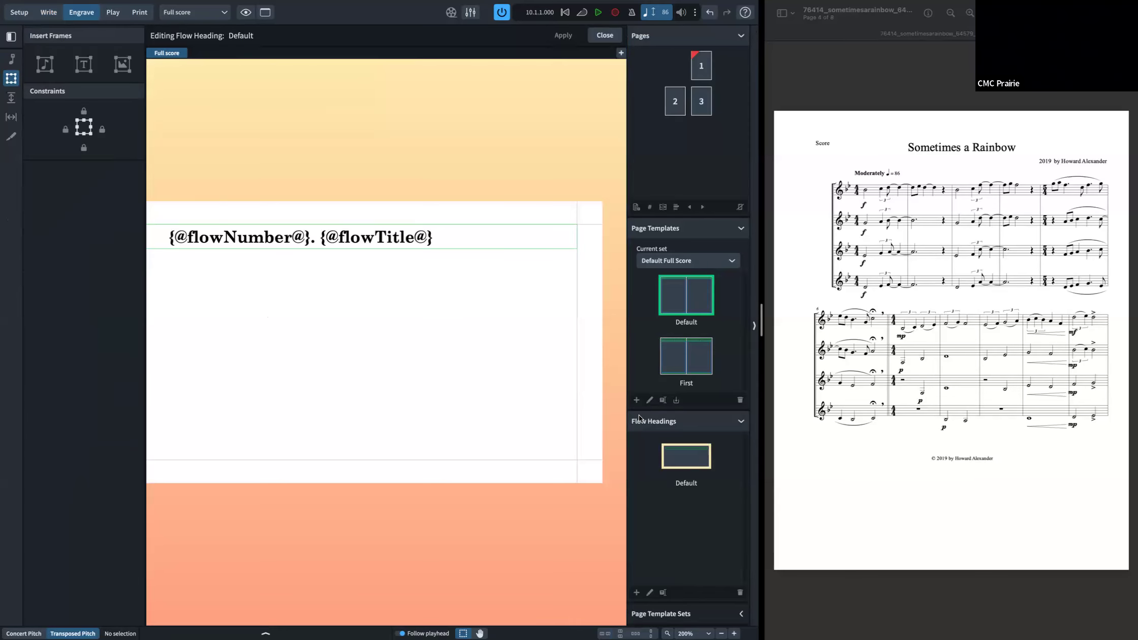
click(605, 35)
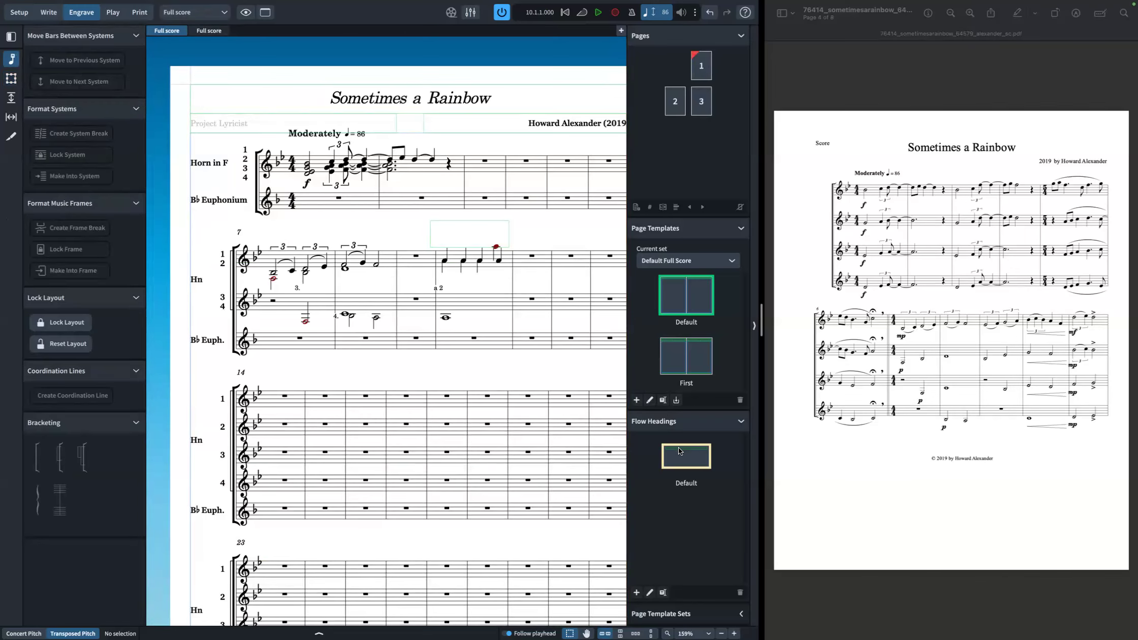
double_click(679, 448)
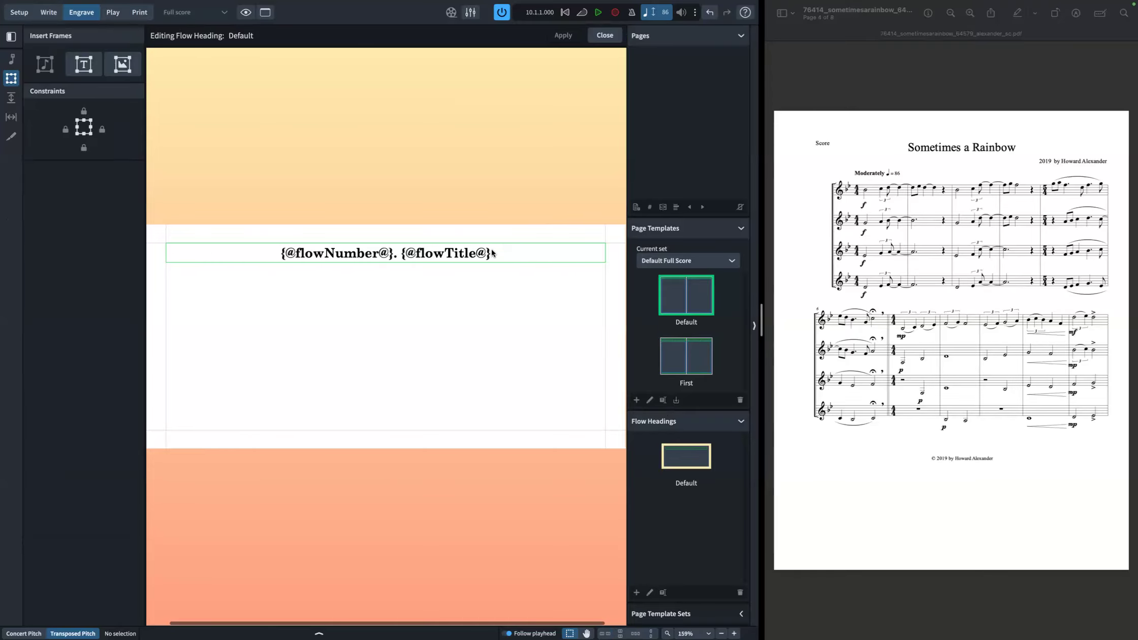
double_click(493, 250)
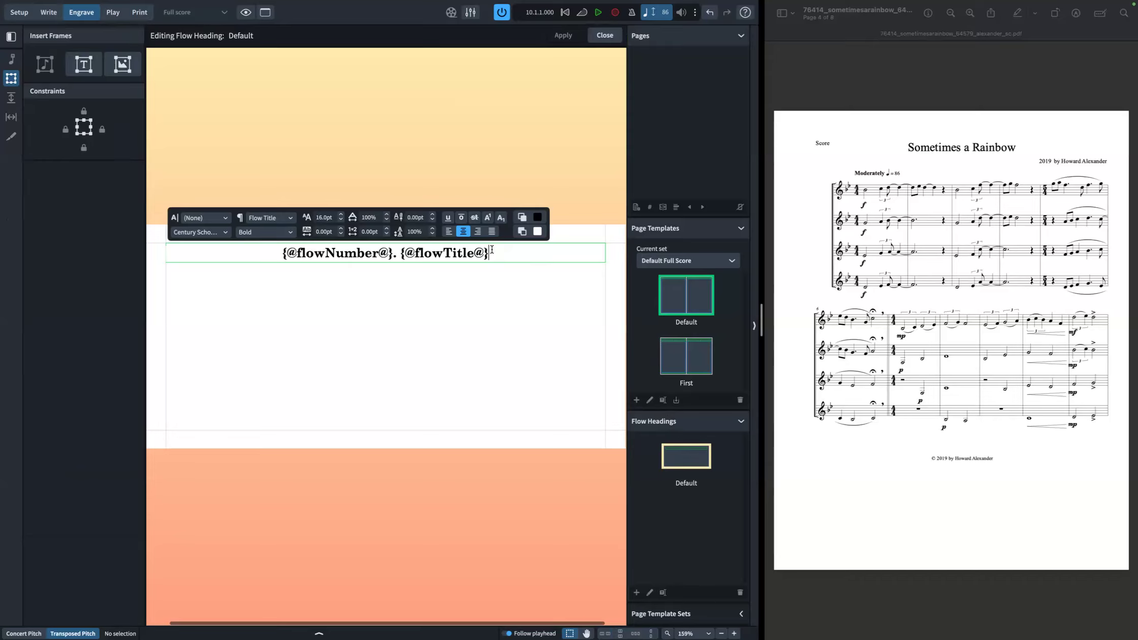
drag(486, 255, 282, 253)
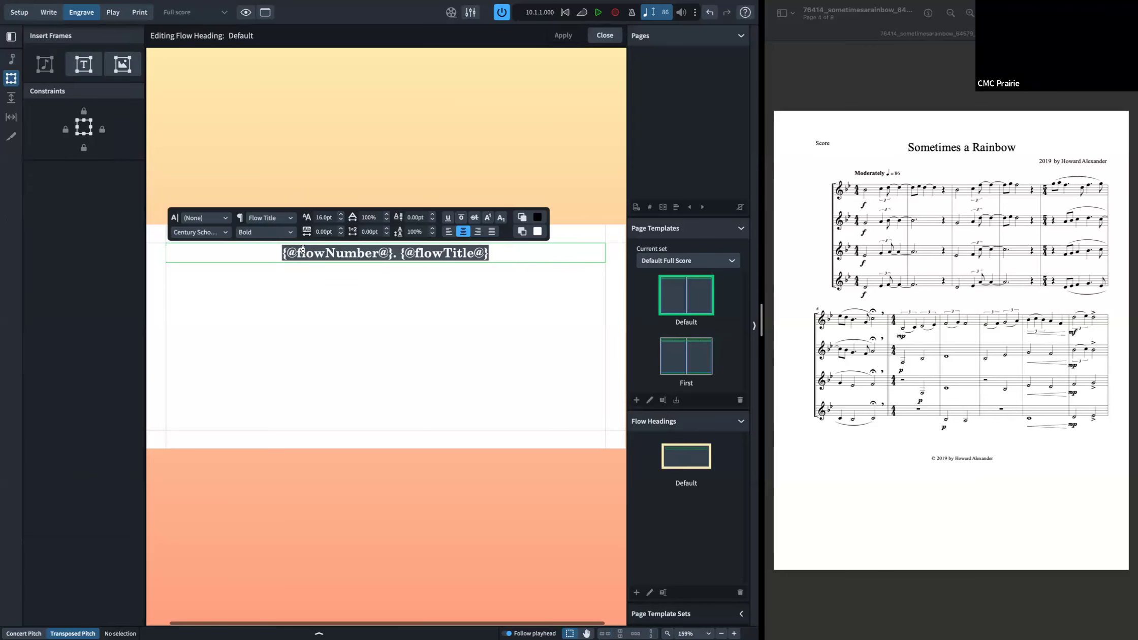
click(627, 309)
click(499, 160)
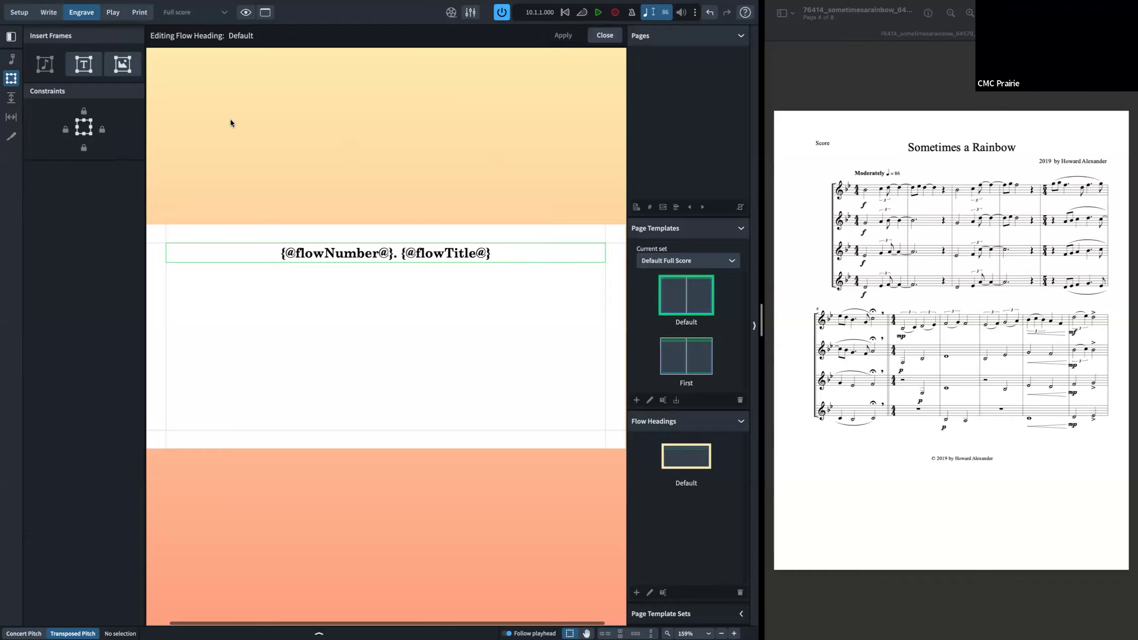
click(612, 39)
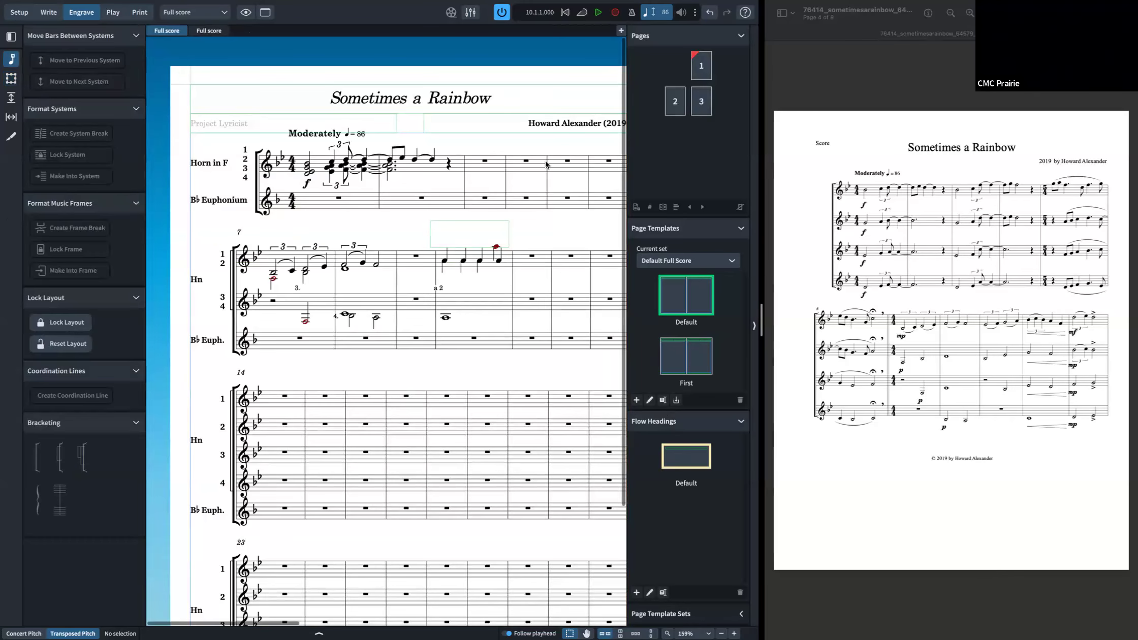
Step: In Layout Options for the full score, set Show flow headings to For all flows and apply
key(super+shift+l)
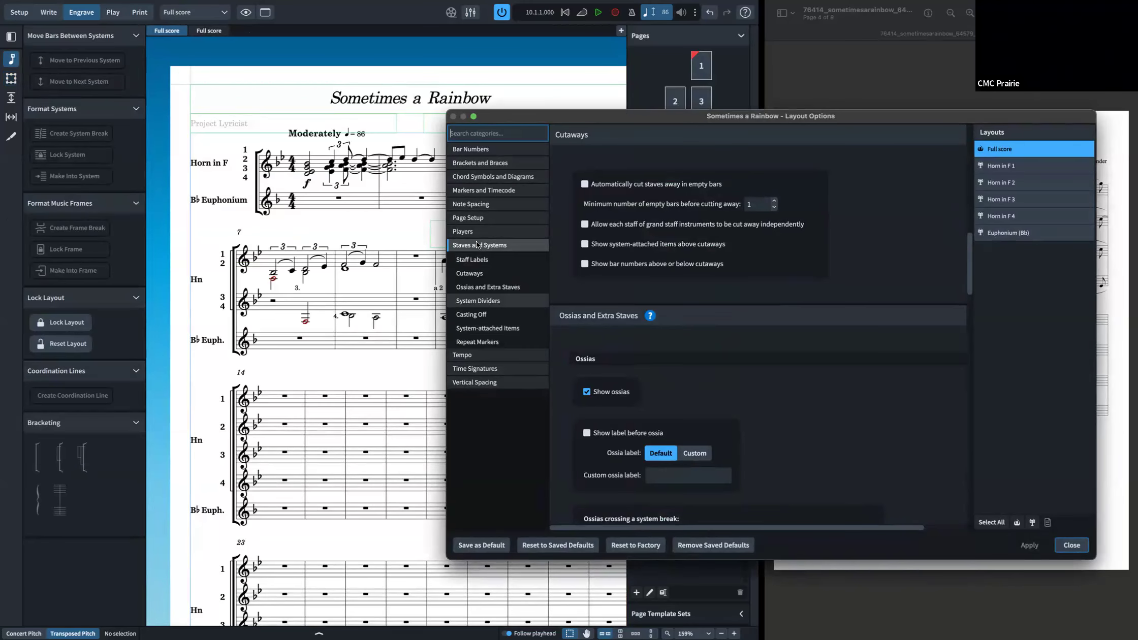
click(478, 218)
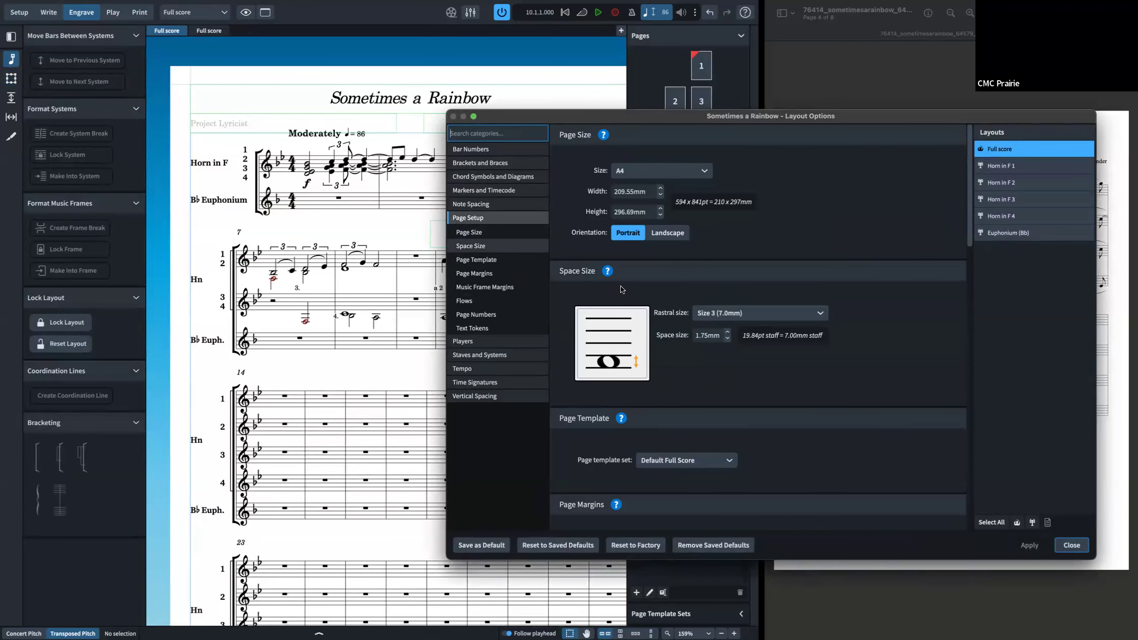
scroll(670, 303, down, 10)
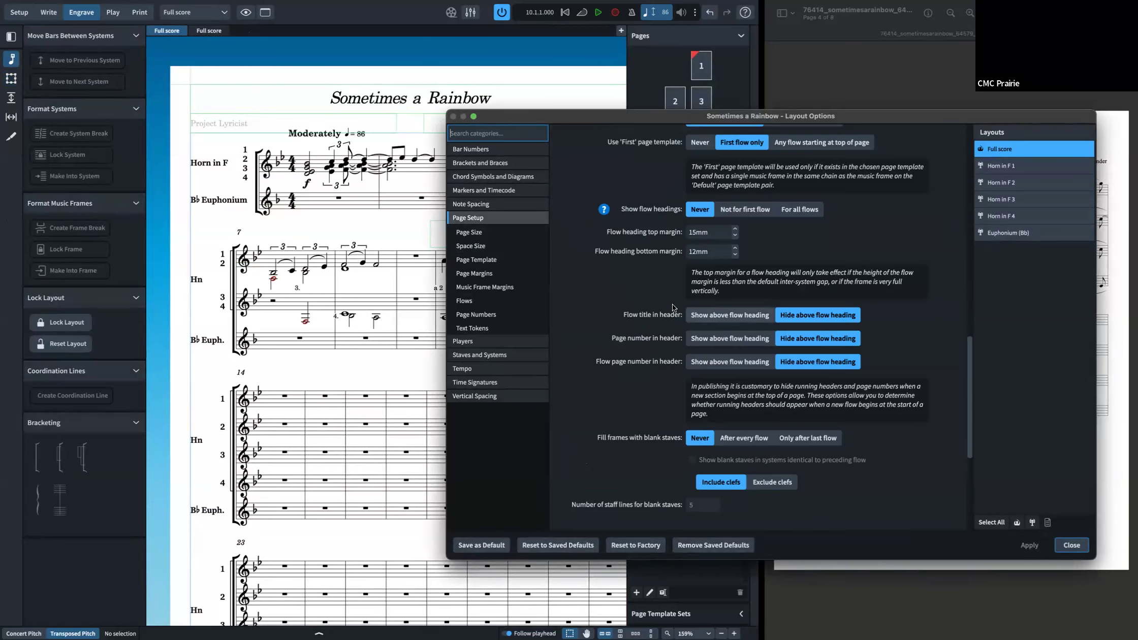
scroll(703, 293, up, 1)
scroll(721, 220, up, 1)
click(727, 226)
click(704, 226)
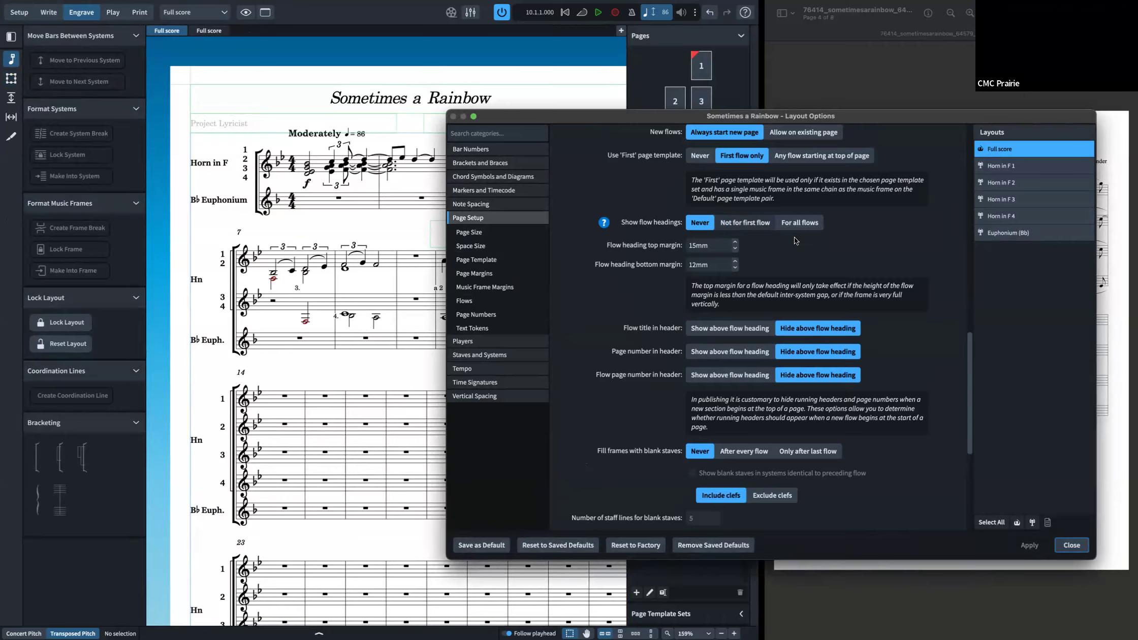
click(799, 223)
click(1025, 546)
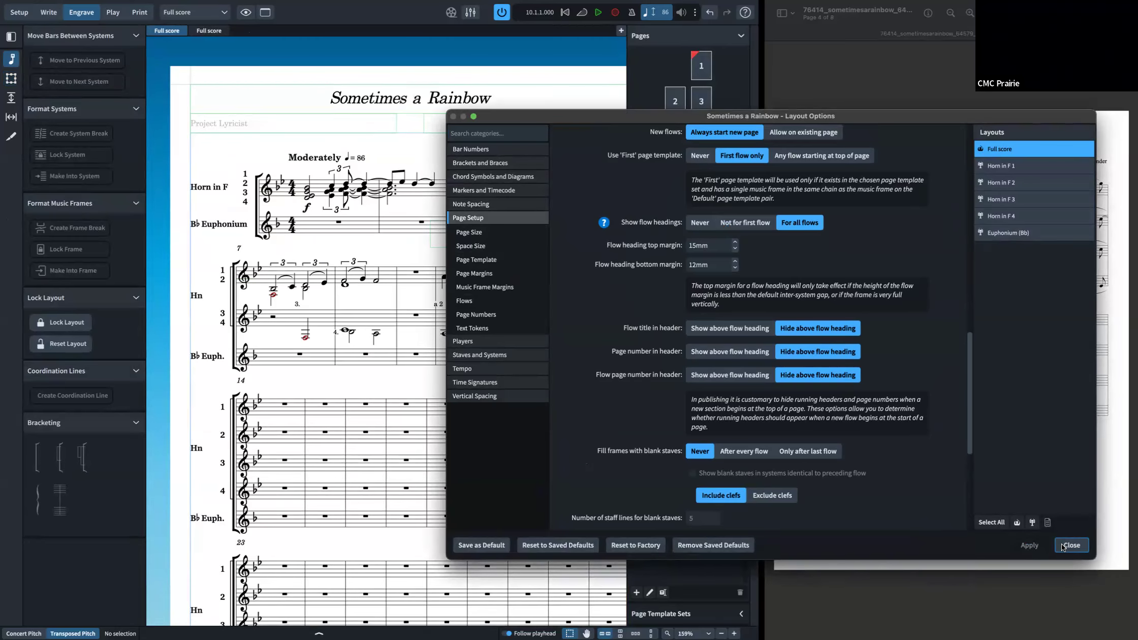
click(1067, 546)
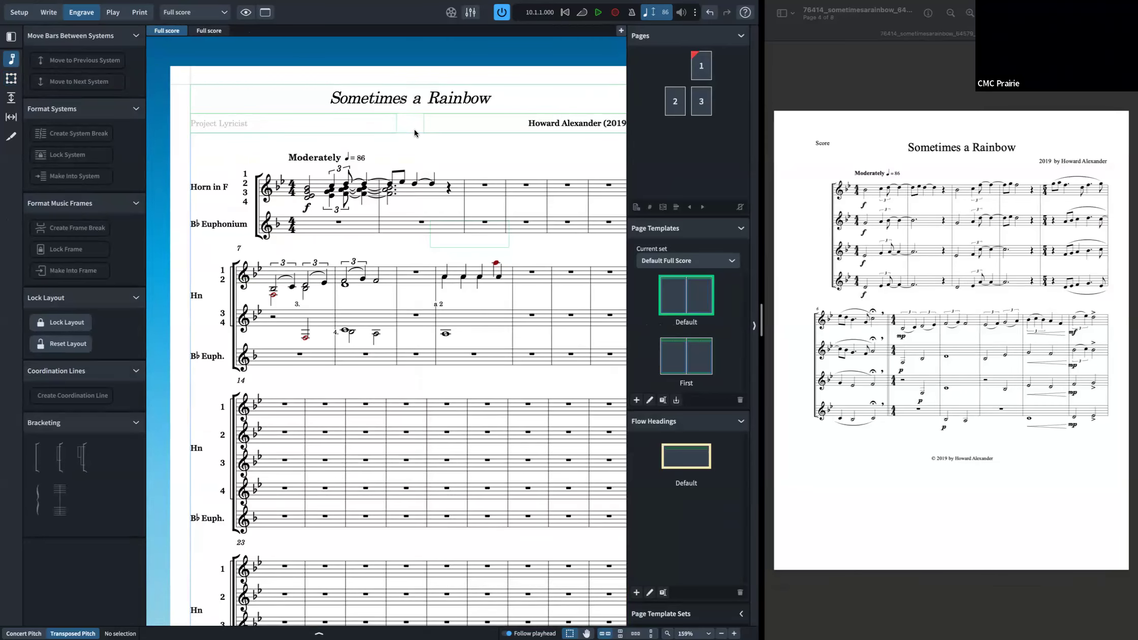
Step: Set Flow 1's title to Movement 2 in Project Info and apply
key(super+i)
click(301, 70)
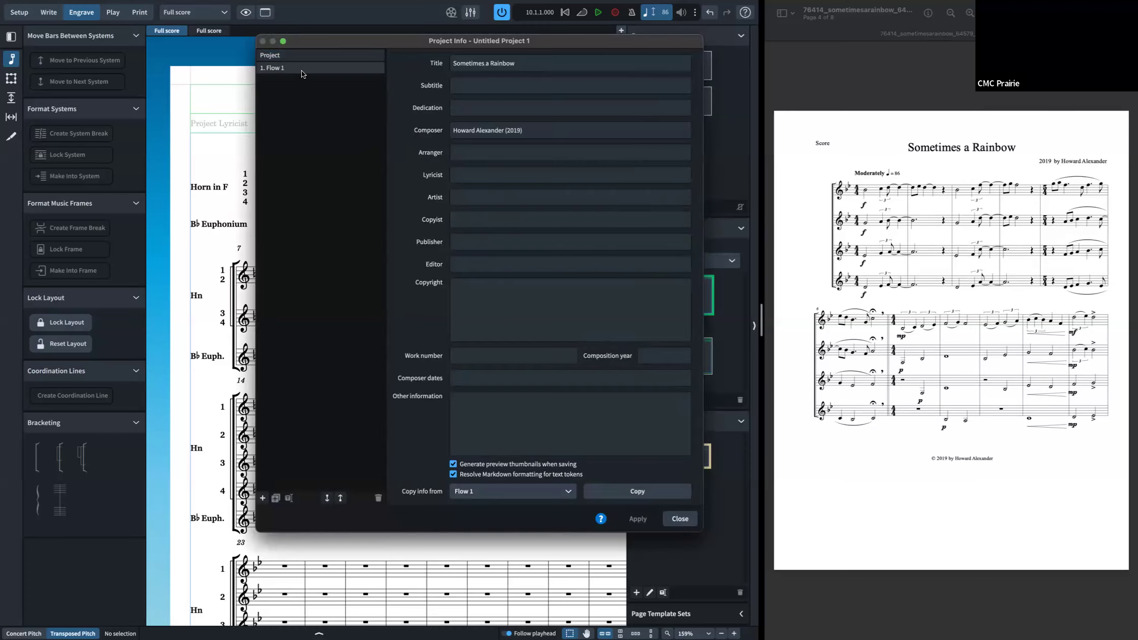
click(523, 62)
key(super+a)
text(Move)
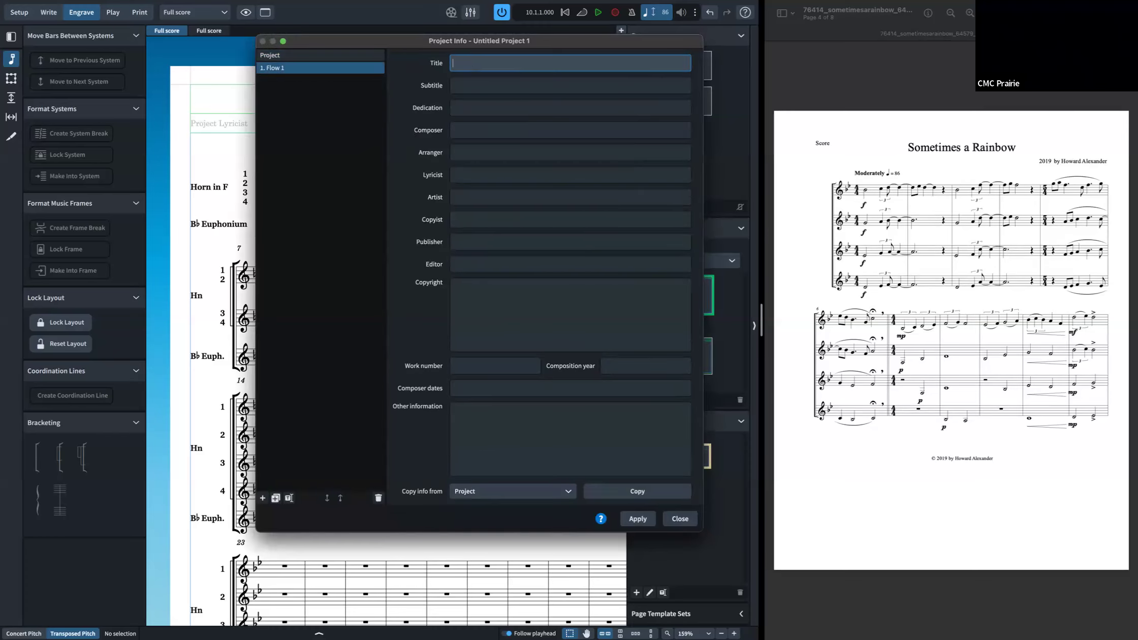
text(ment 2)
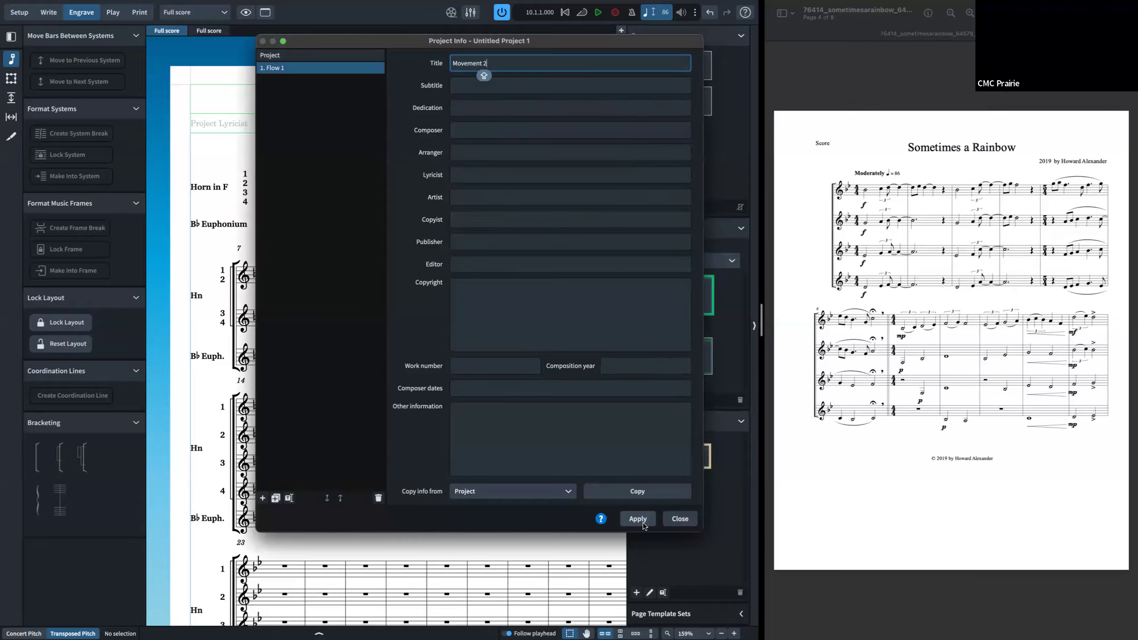
click(637, 519)
click(680, 518)
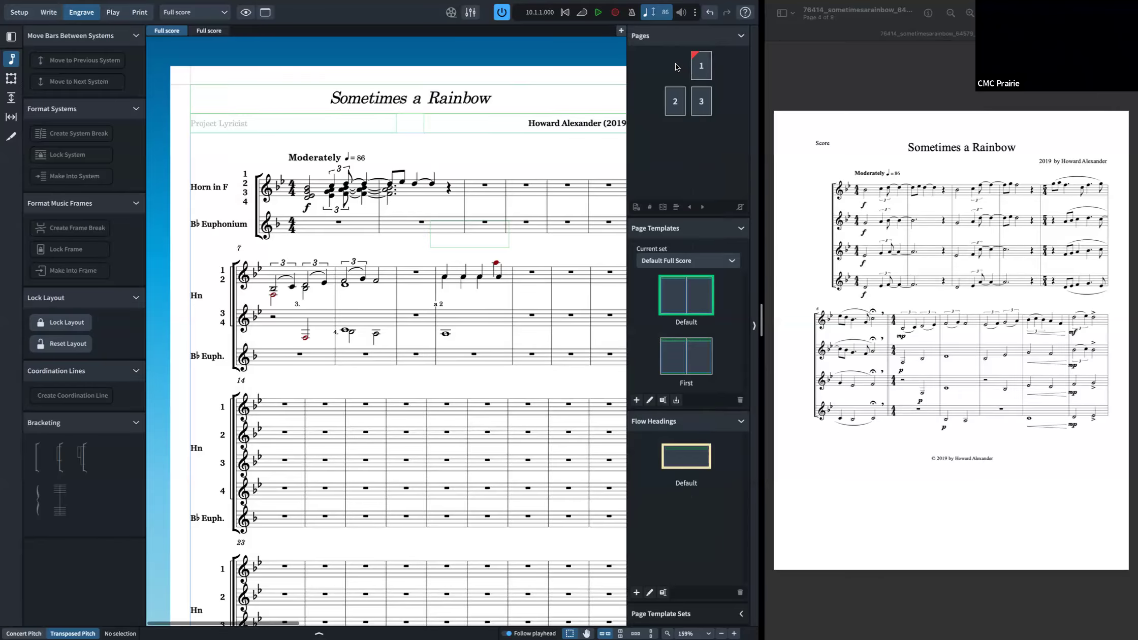
Step: Remove all page overrides from page 1 and undo the change
click(701, 73)
right_click(701, 72)
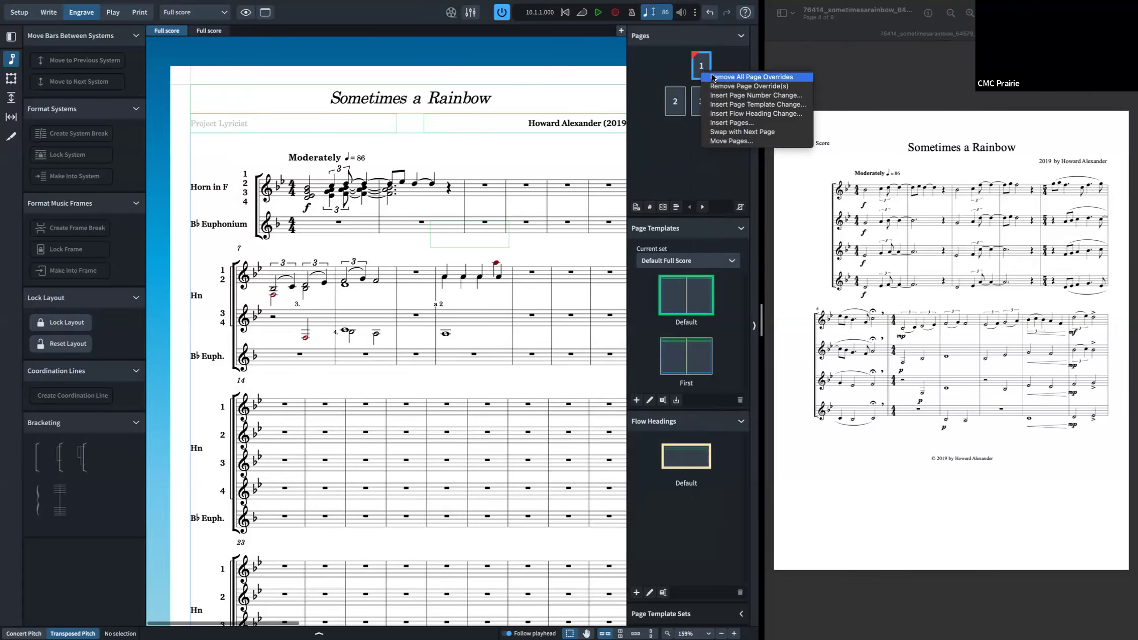
click(712, 78)
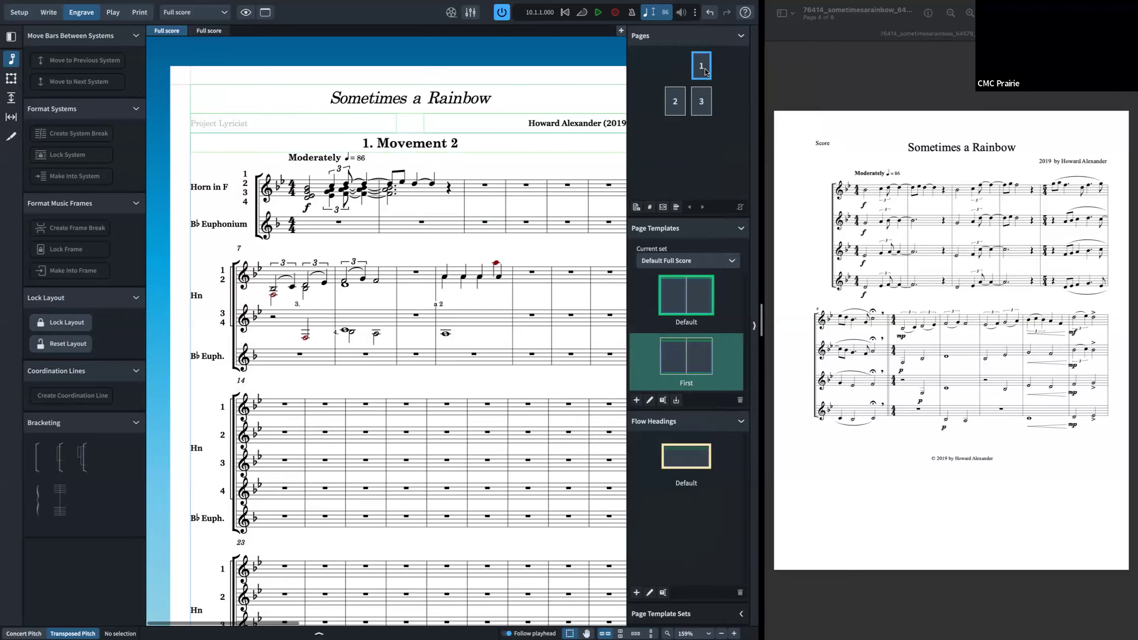
key(super+z)
Step: Insert a Default flow heading change on page 1 for the current page only
right_click(703, 70)
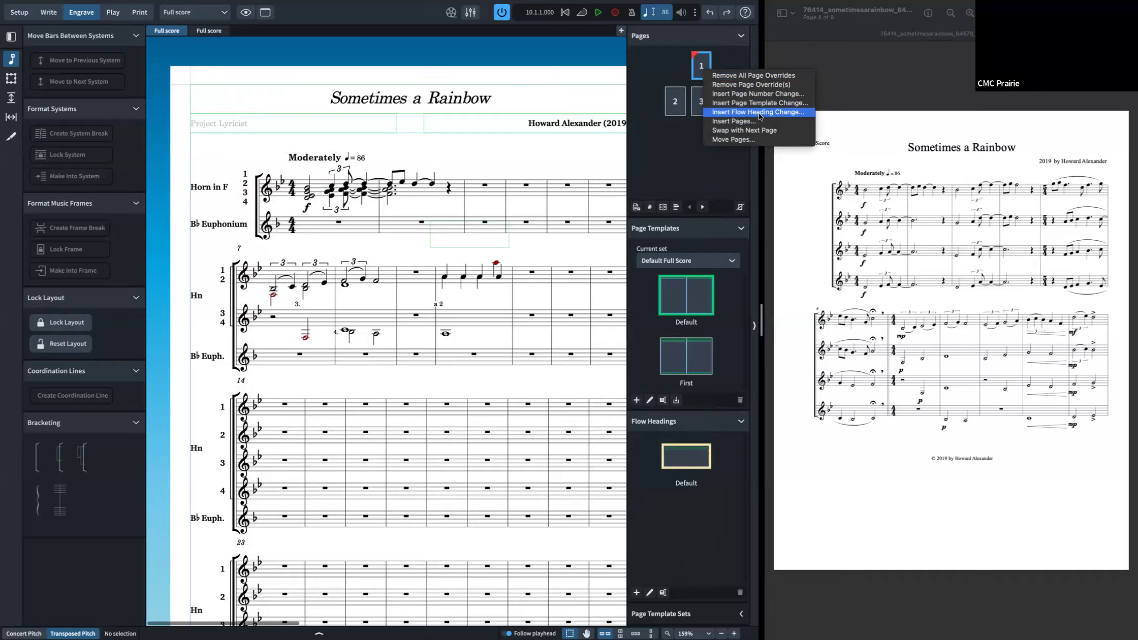
click(761, 113)
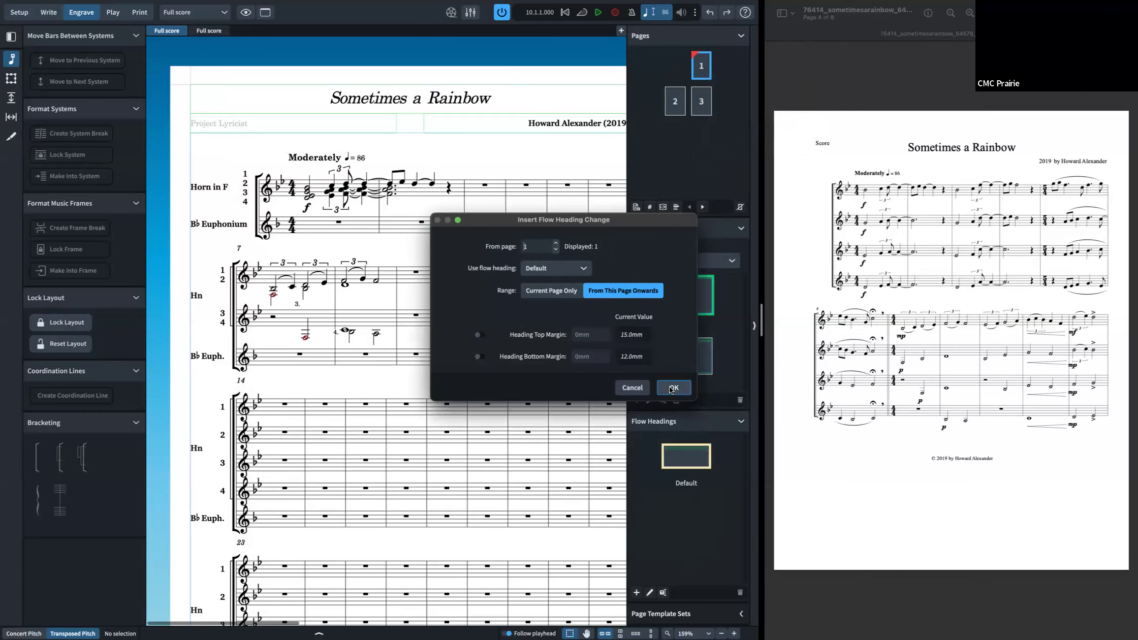
click(551, 291)
click(673, 387)
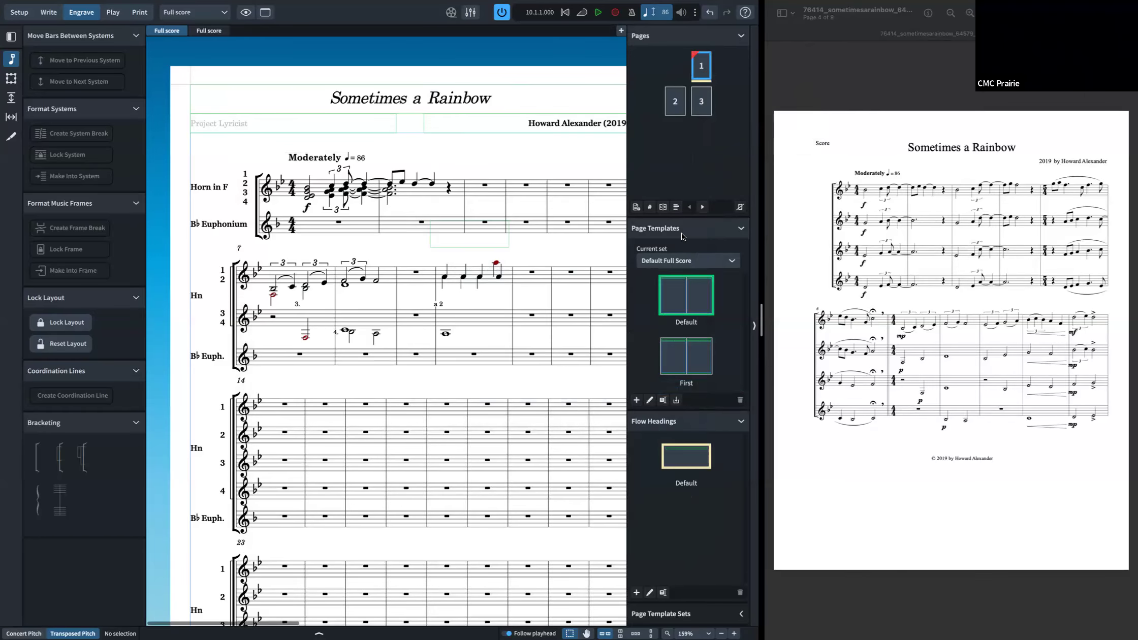
Step: Remove all page overrides from page 1, then open the flow heading's Project Info and close it
right_click(701, 64)
click(716, 71)
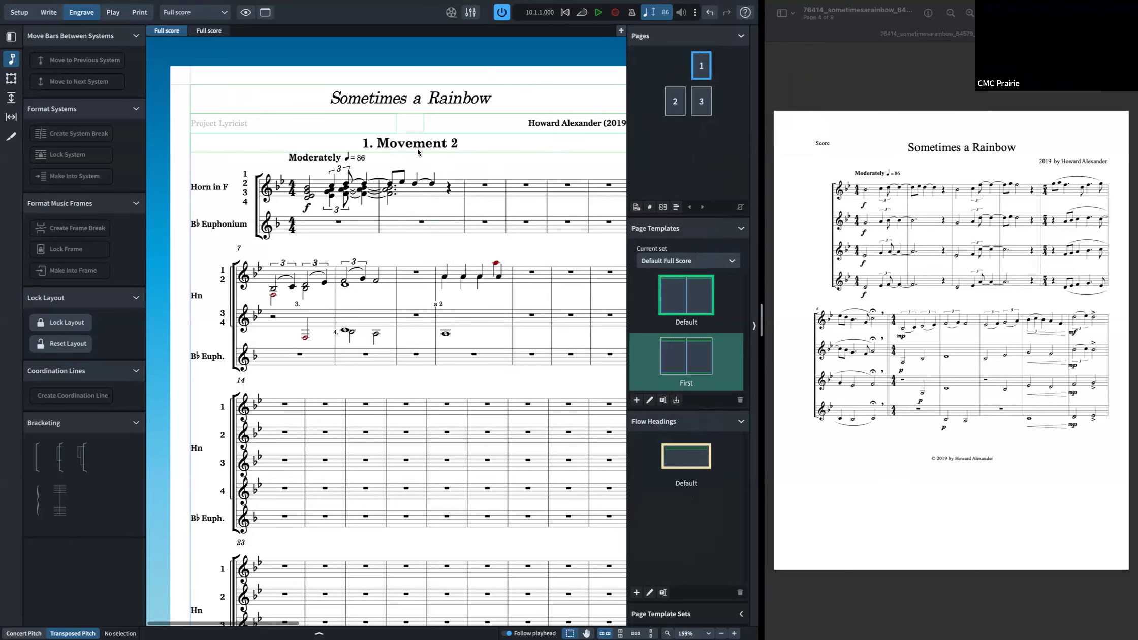
double_click(432, 155)
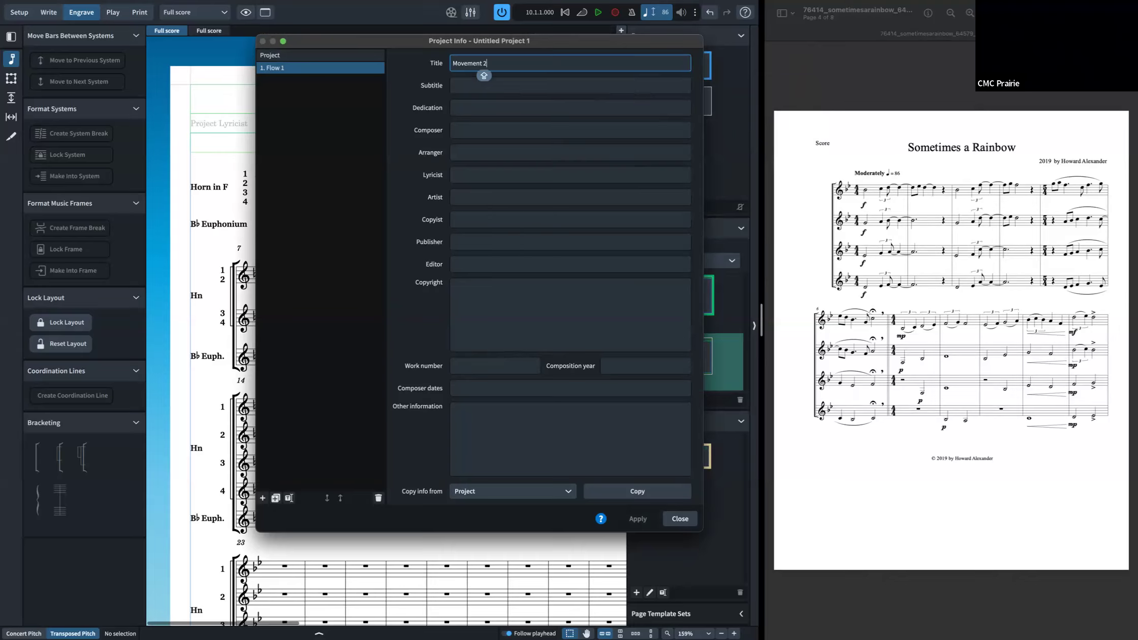
click(680, 518)
double_click(694, 472)
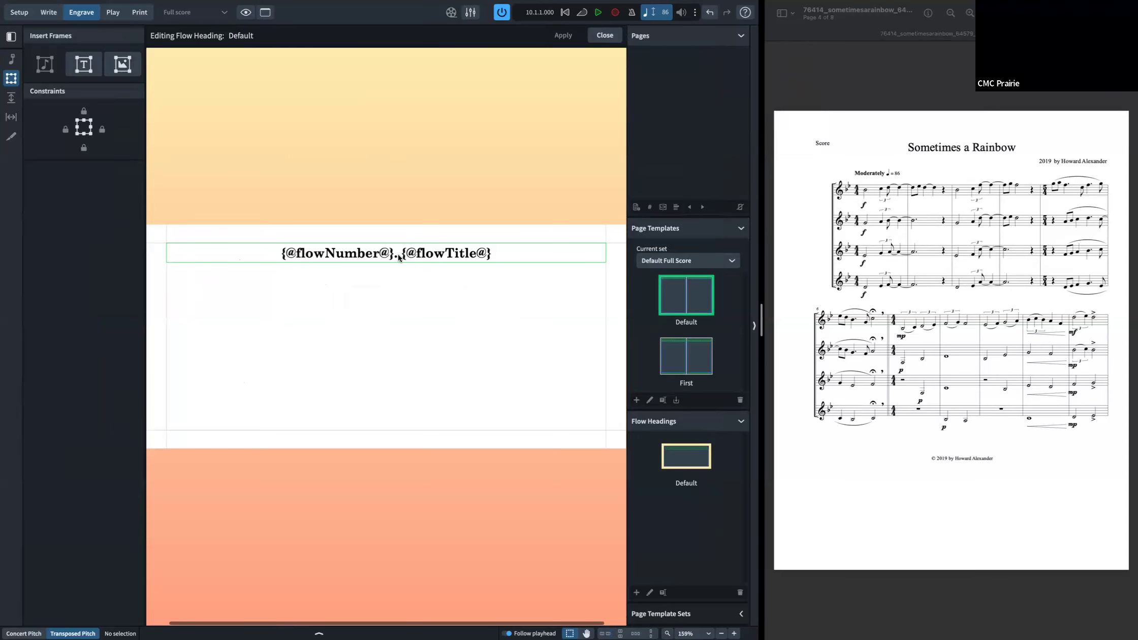
double_click(398, 253)
drag(398, 252, 328, 253)
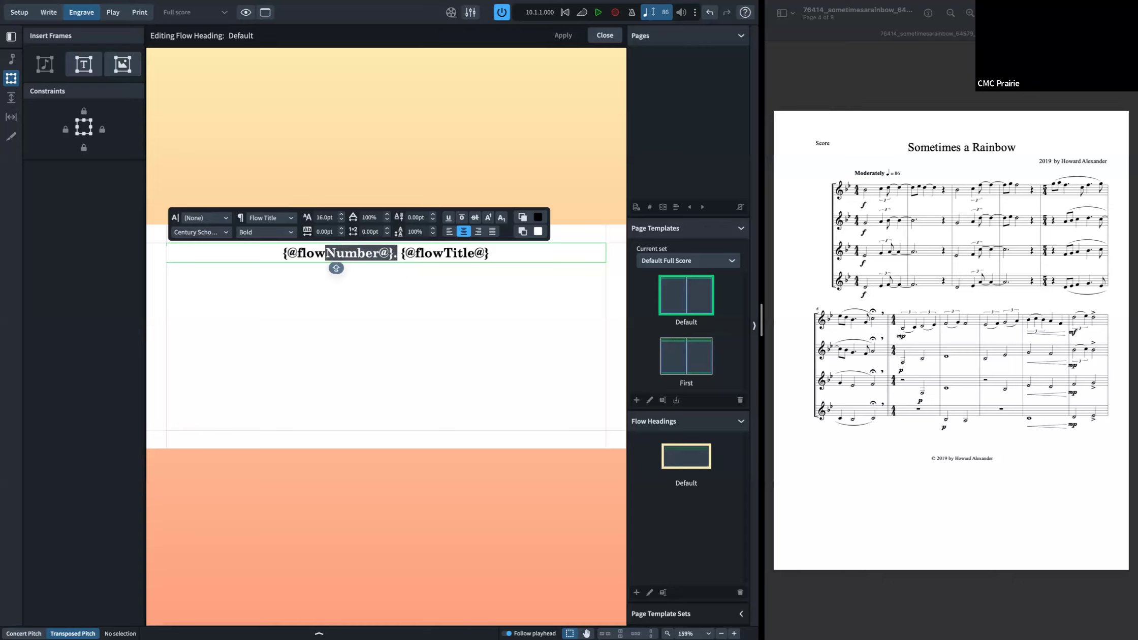
key(BackSpace)
text(Number)
key(Caps_Lock)
text(UpperR)
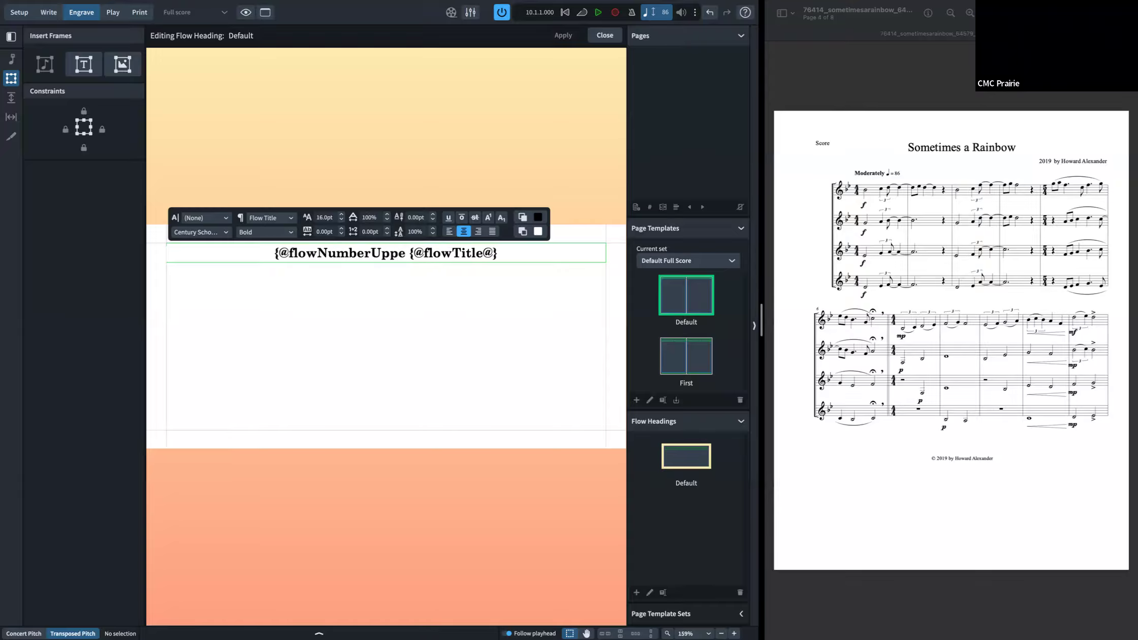
text(oman)
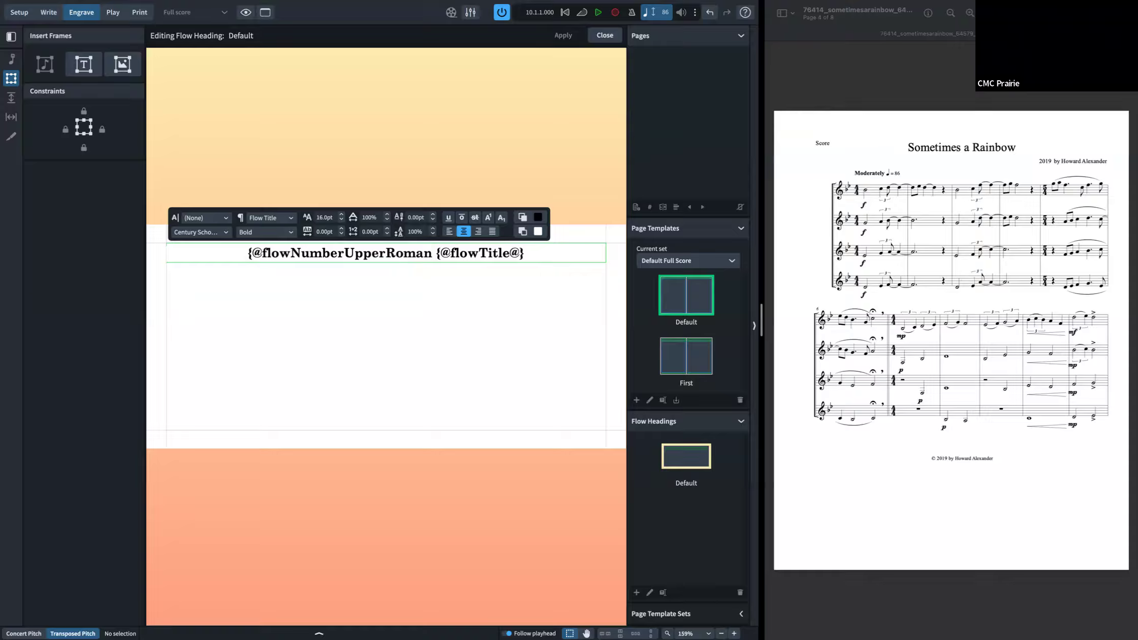
text(@})
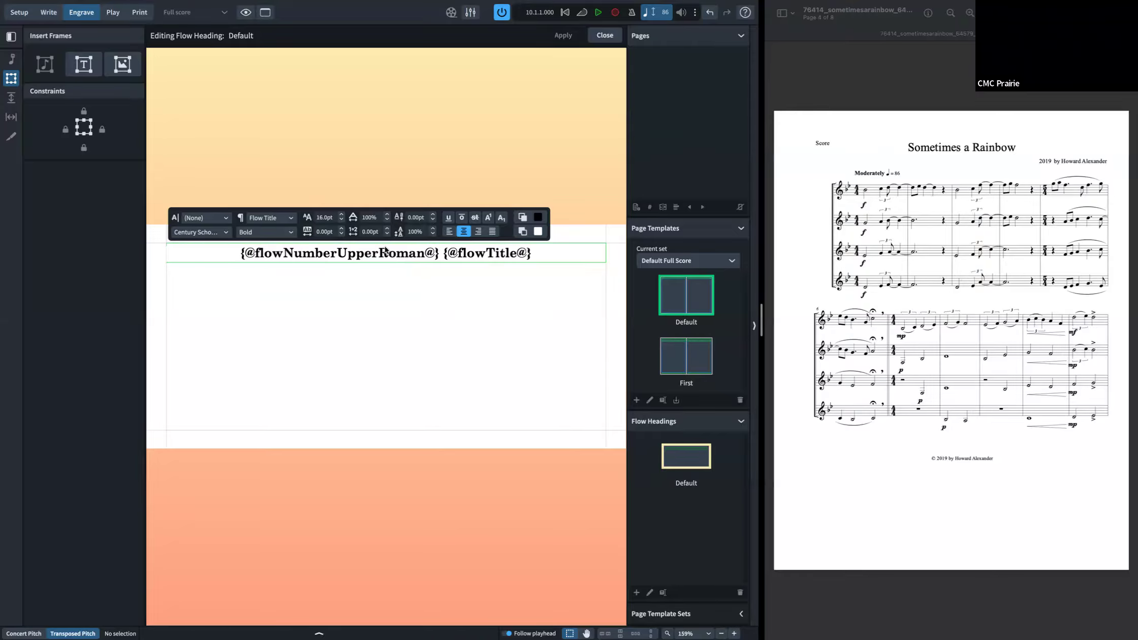
click(601, 68)
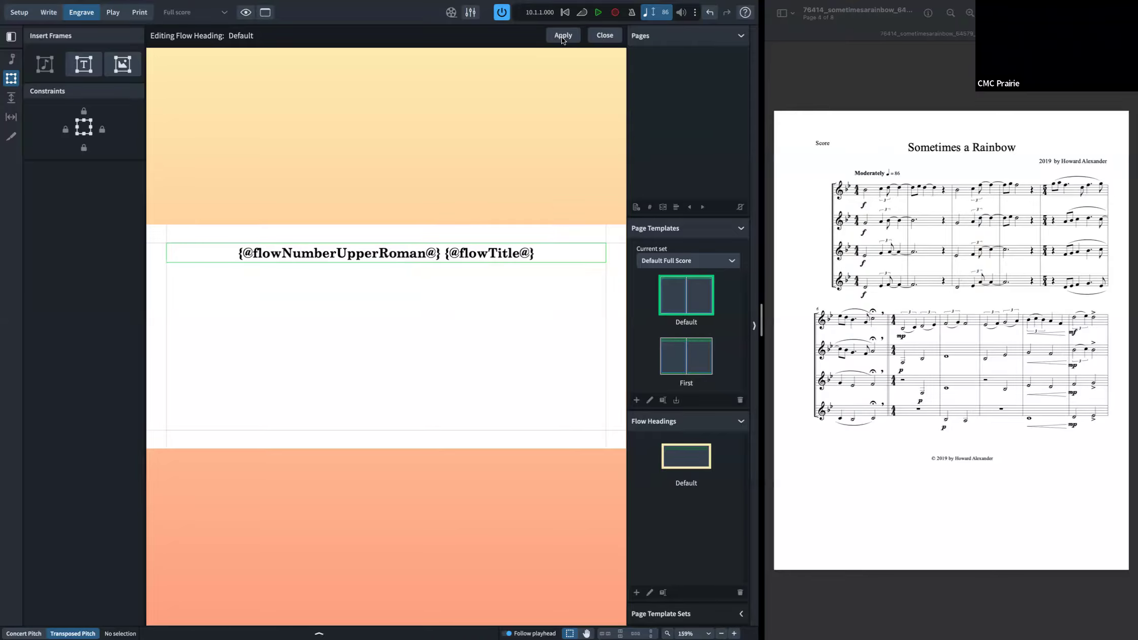
click(604, 36)
Step: Inspect the flow number token in the Default flow heading and browse the available Project Info and flow tokens
double_click(432, 116)
key(Return)
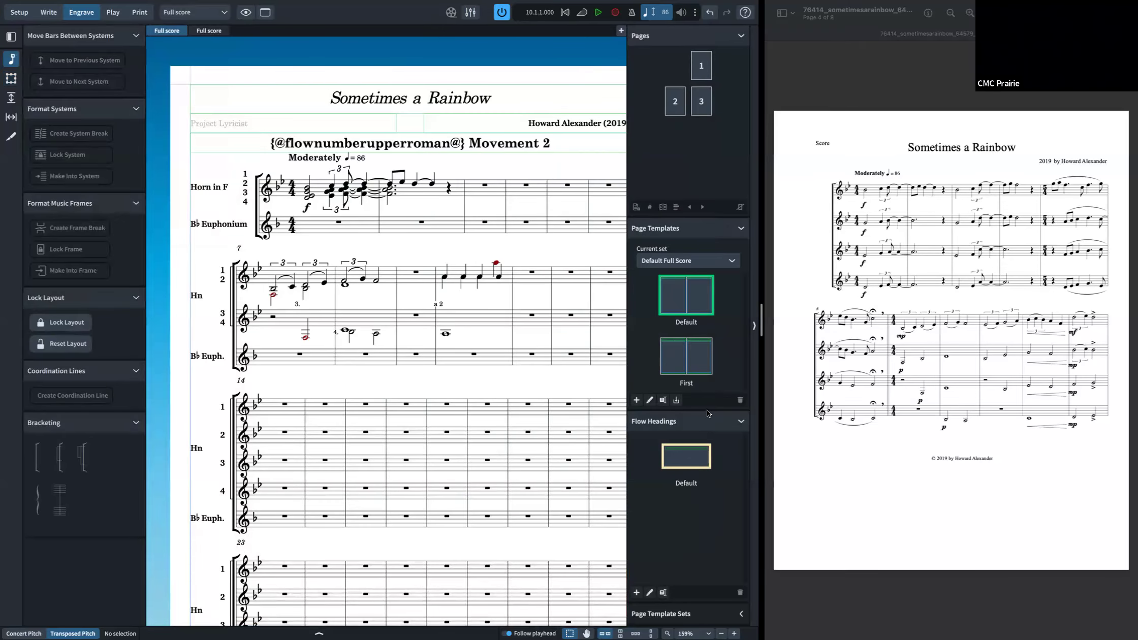
double_click(696, 464)
click(381, 249)
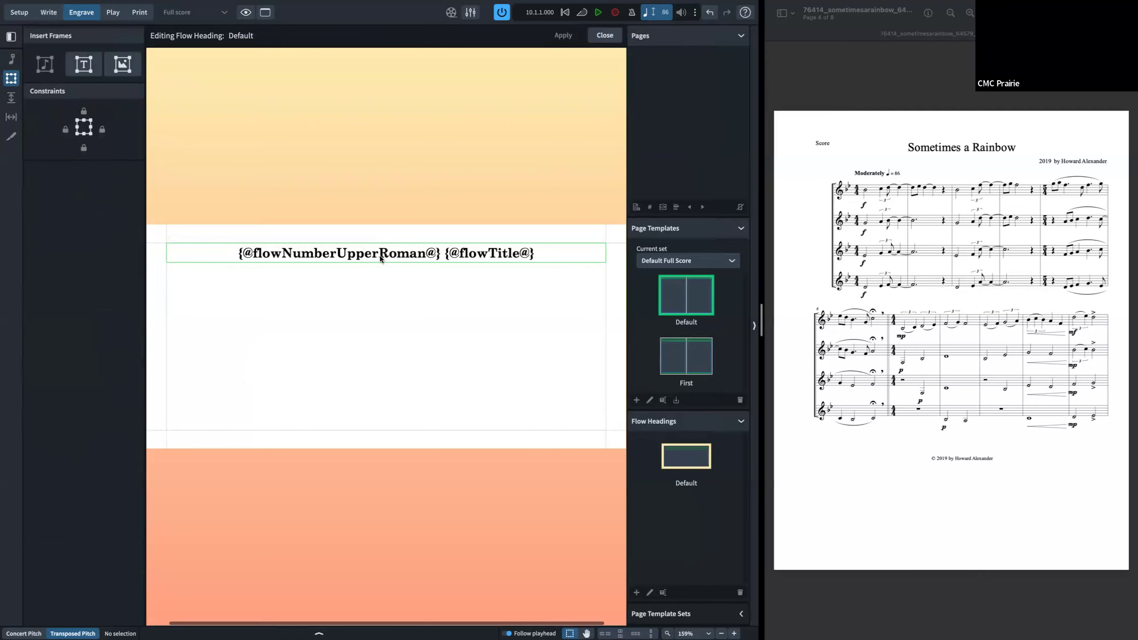
double_click(382, 252)
click(337, 253)
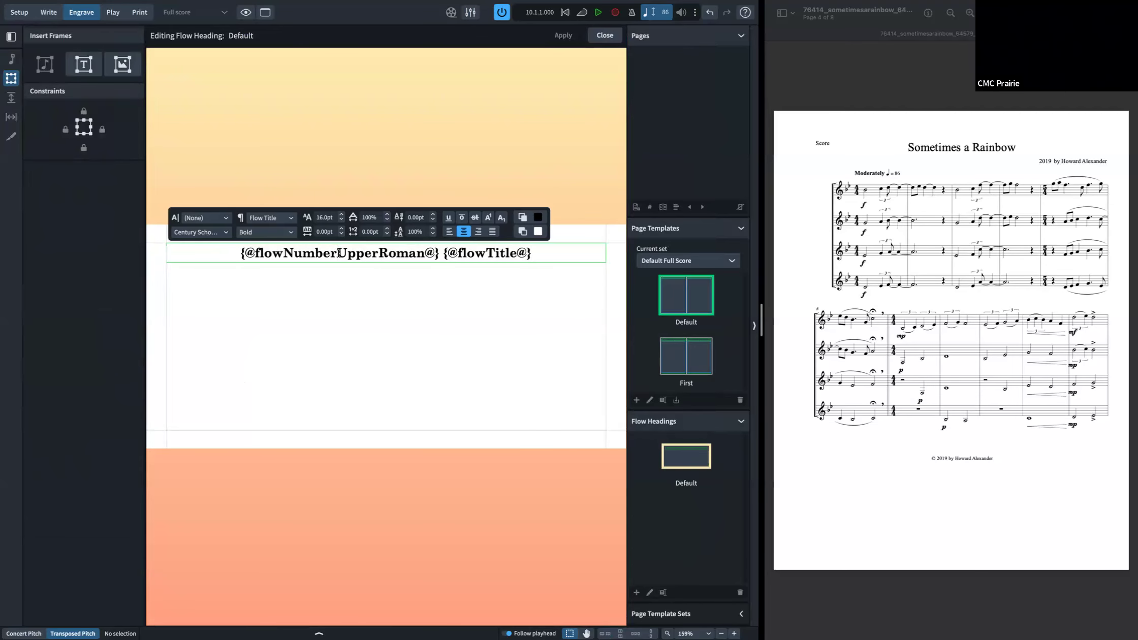
double_click(380, 249)
key(Right)
drag(281, 239, 283, 253)
right_click(283, 252)
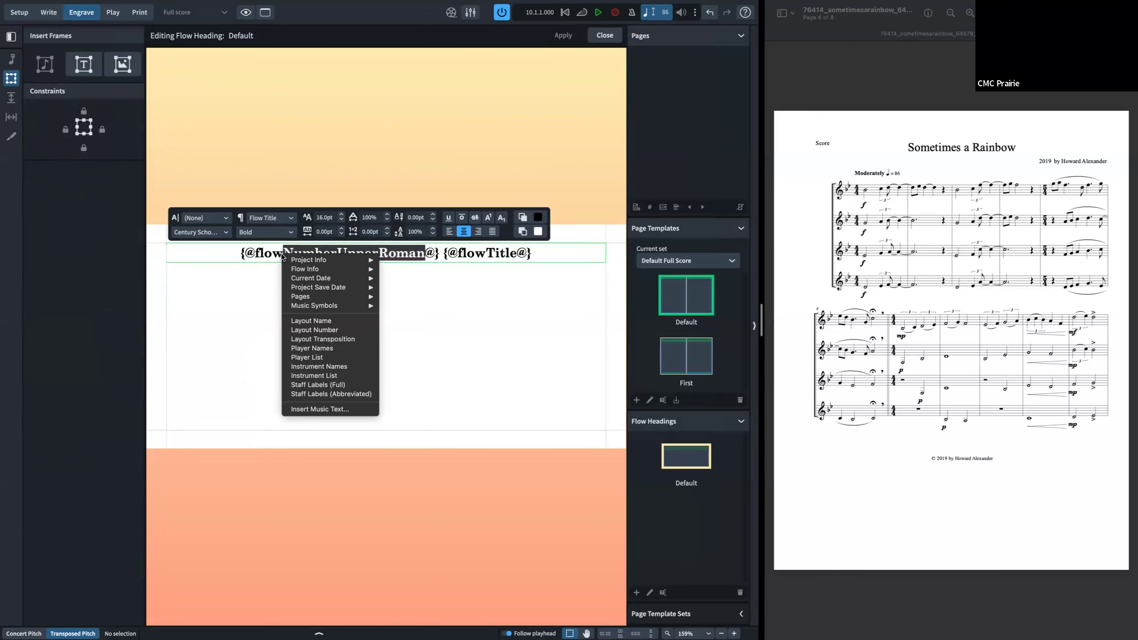
click(466, 264)
drag(443, 253, 250, 251)
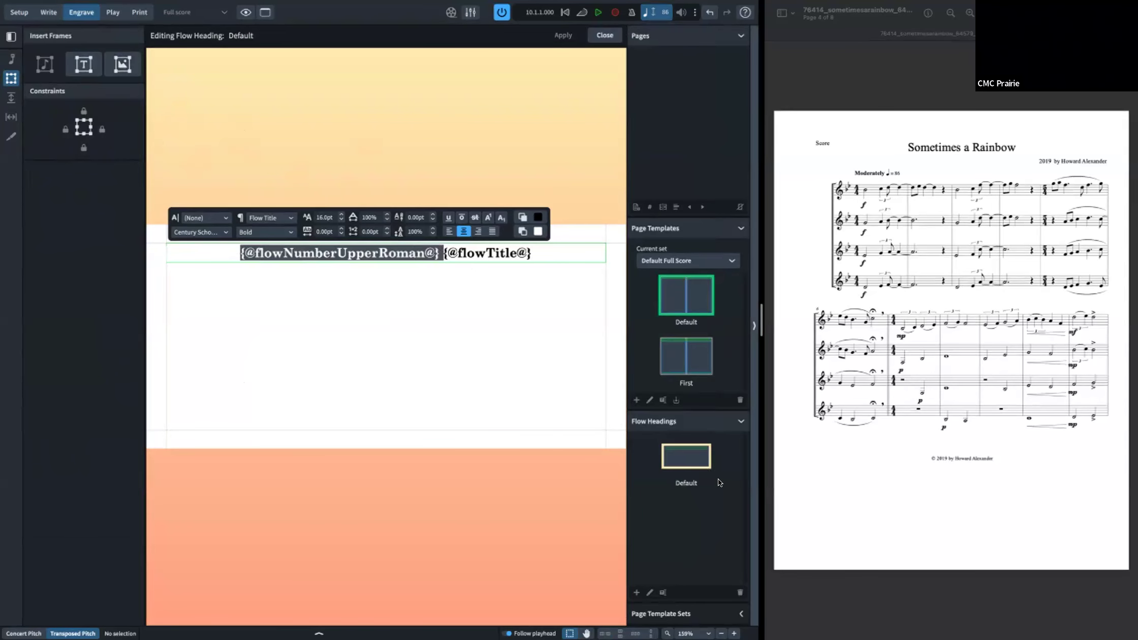
right_click(348, 255)
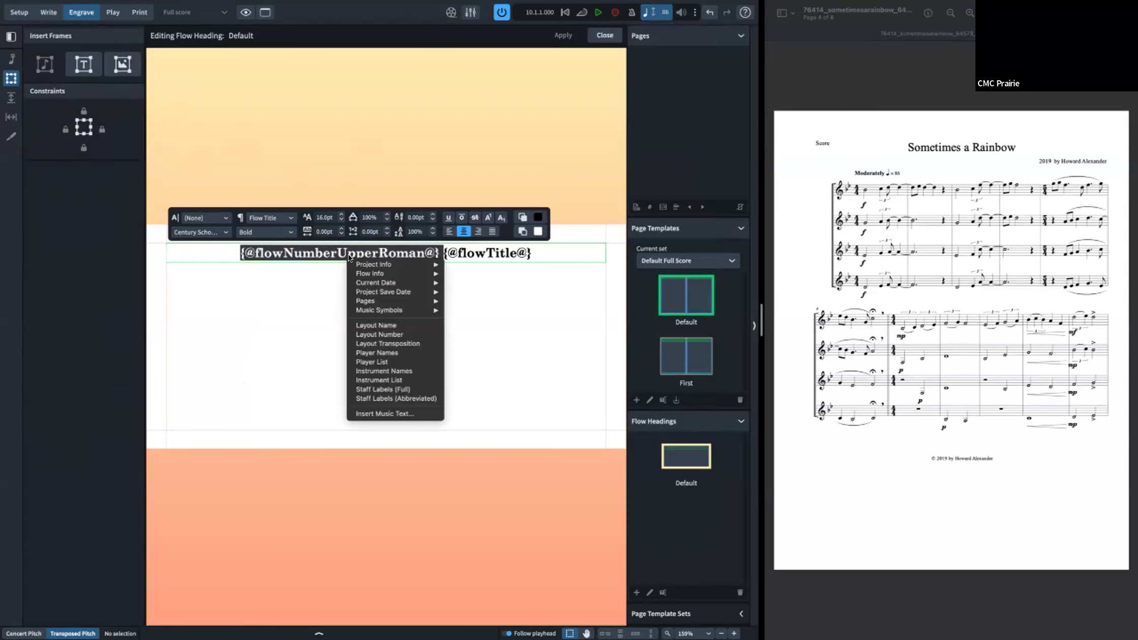
key(Escape)
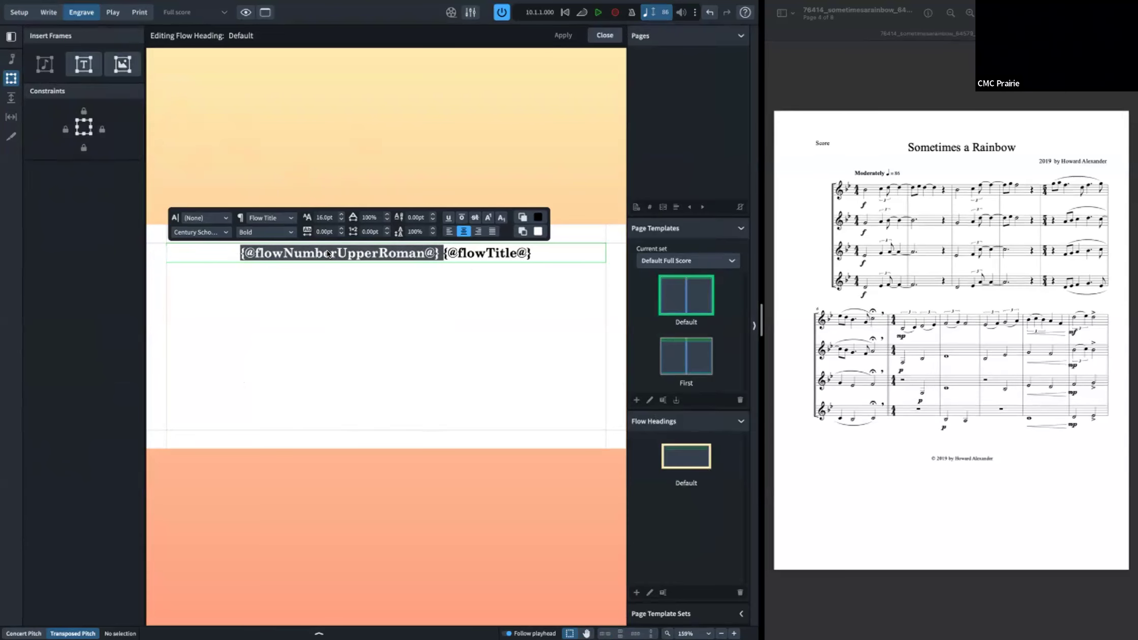
right_click(327, 251)
mouse_move(388, 262)
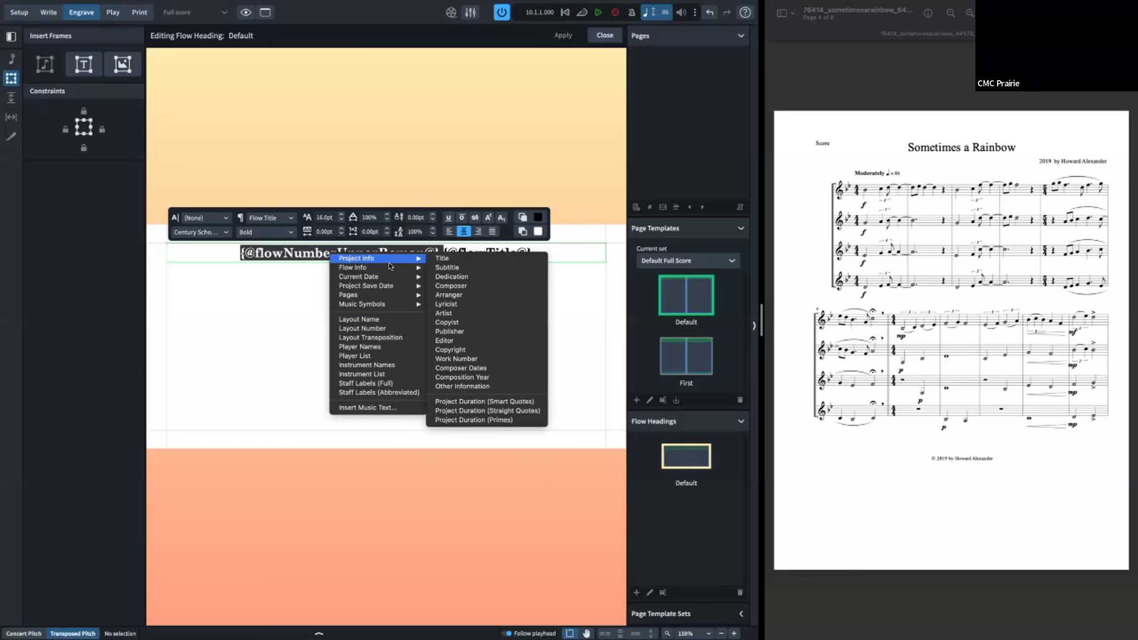
mouse_move(393, 285)
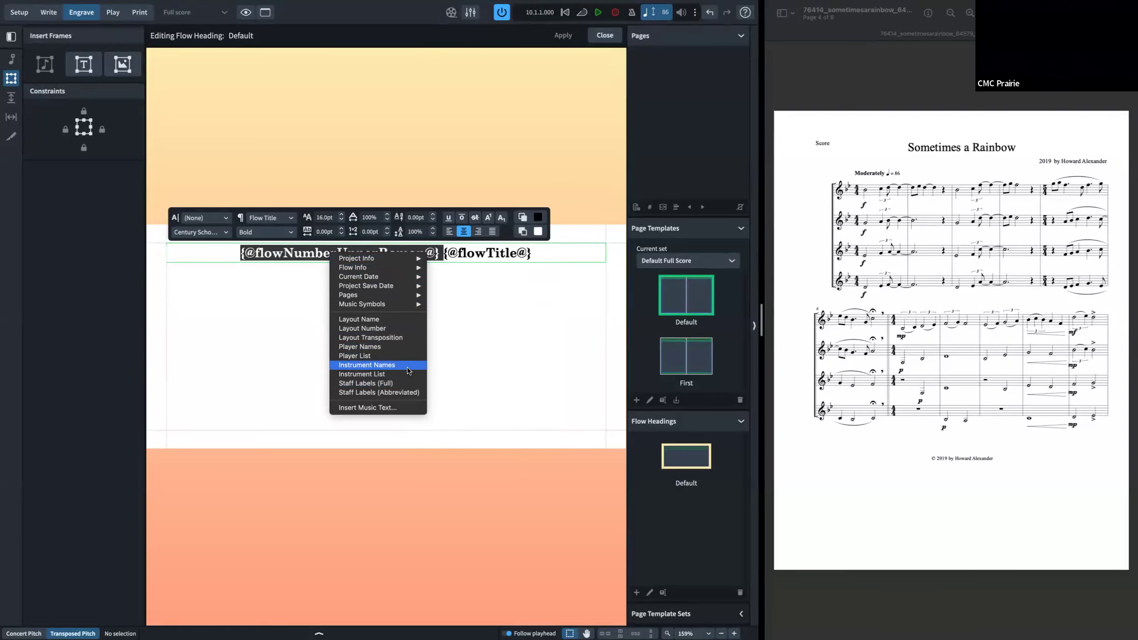
key(Escape)
key(Escape)
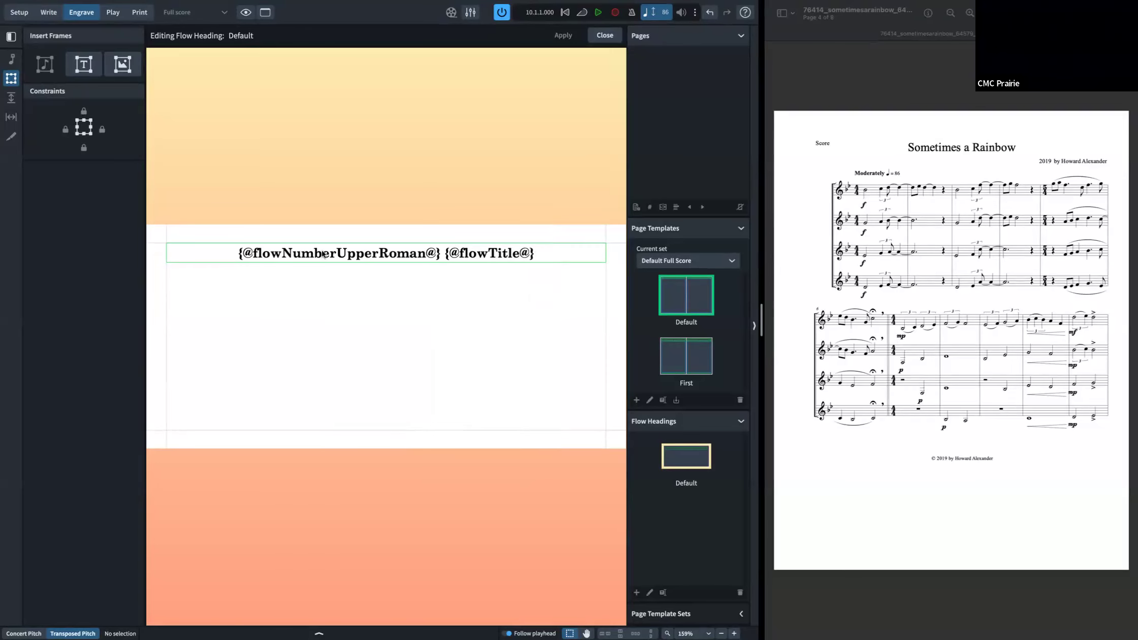
click(336, 253)
key(BackSpace)
key(BackSpace)
key(BackSpace)
text(eral)
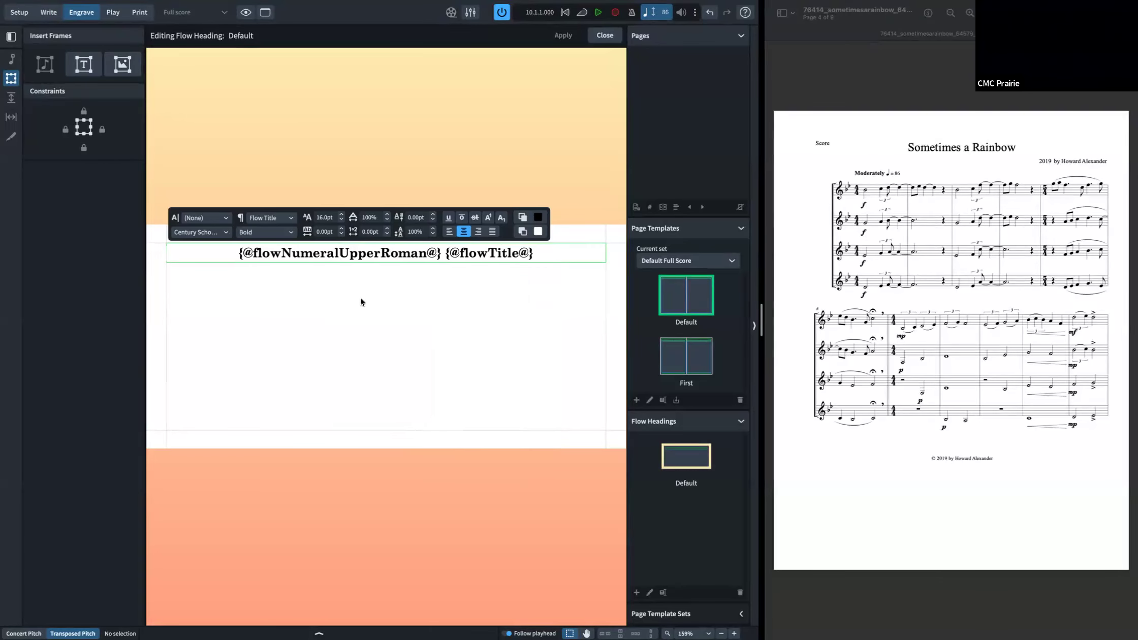
key(Escape)
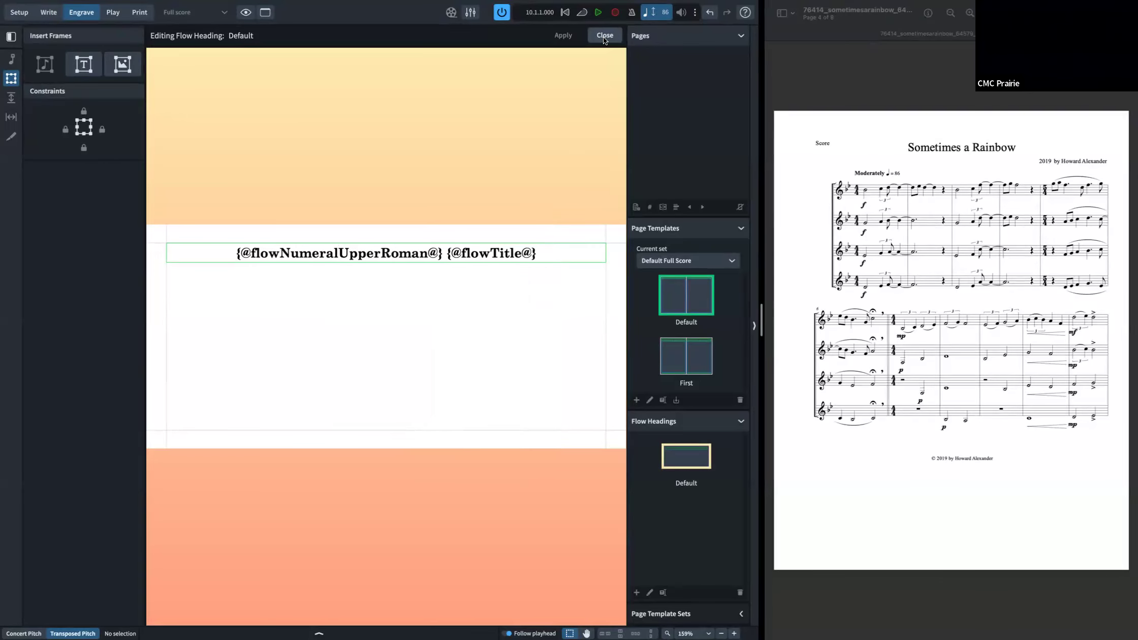
click(605, 35)
Step: Try deleting the flow number token from the page 1 heading, then undo the deletion
double_click(438, 137)
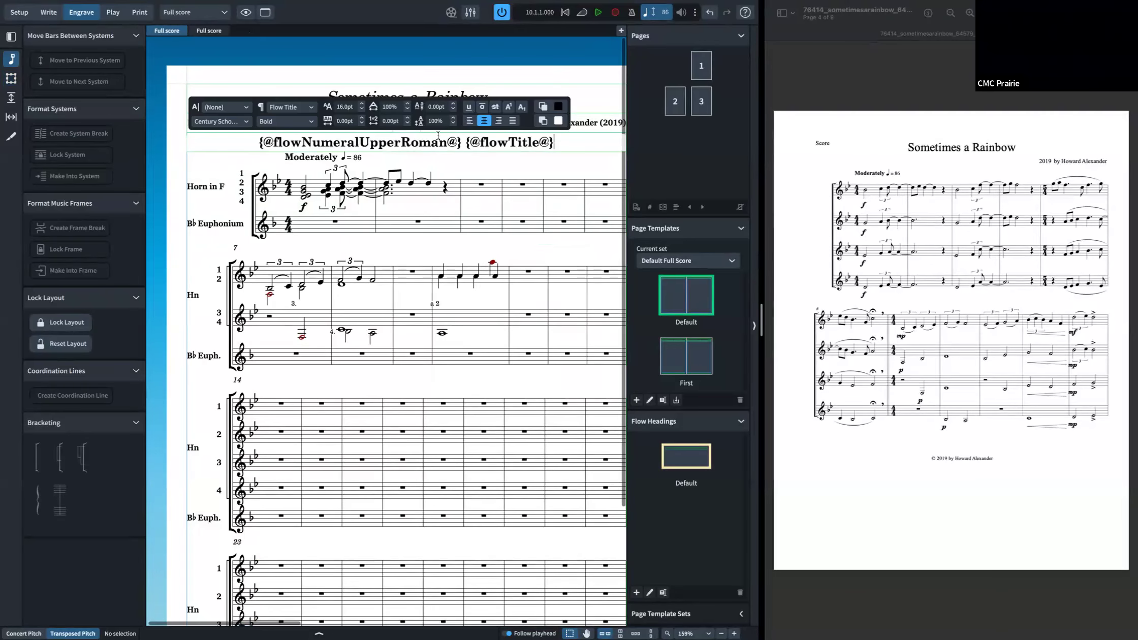
drag(460, 142, 252, 127)
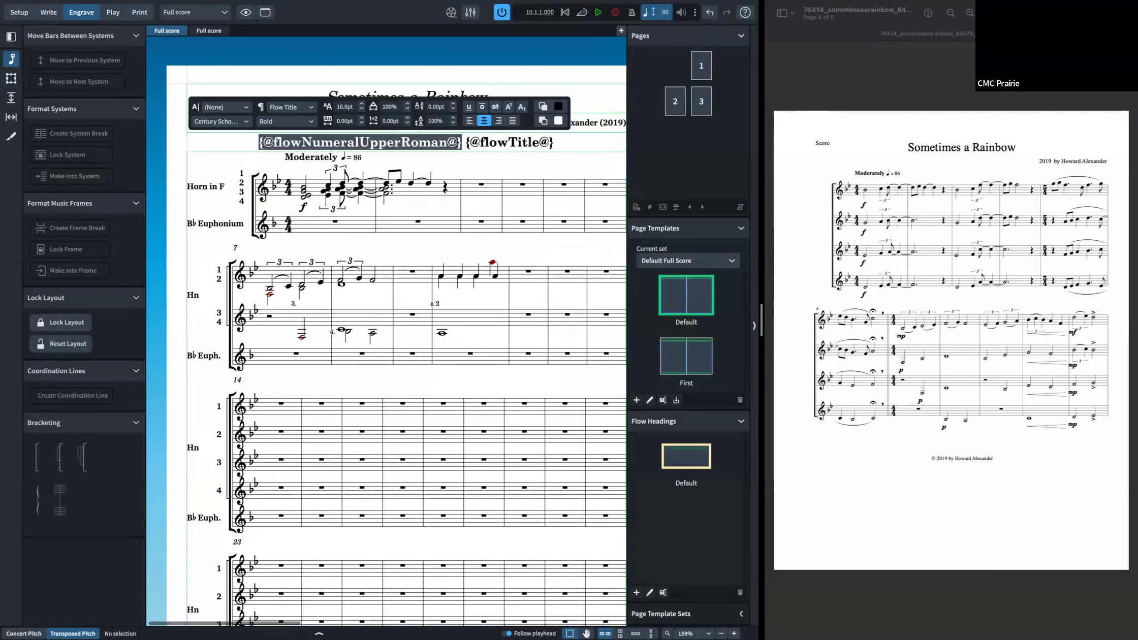
key(BackSpace)
key(ctrl+z)
key(Escape)
double_click(444, 143)
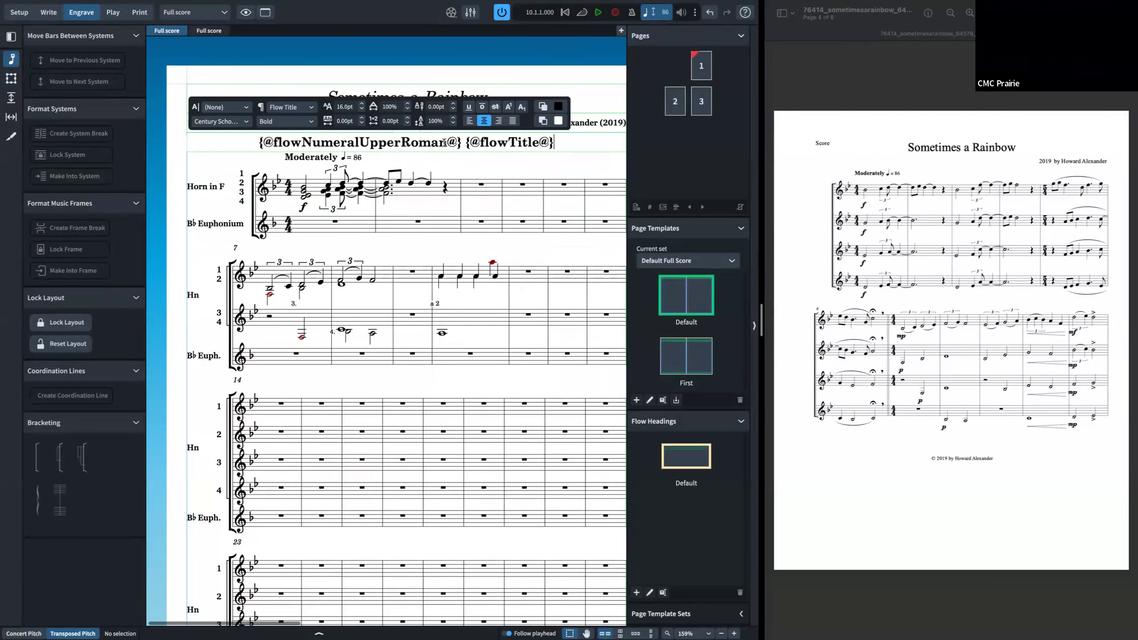
shift+click(265, 149)
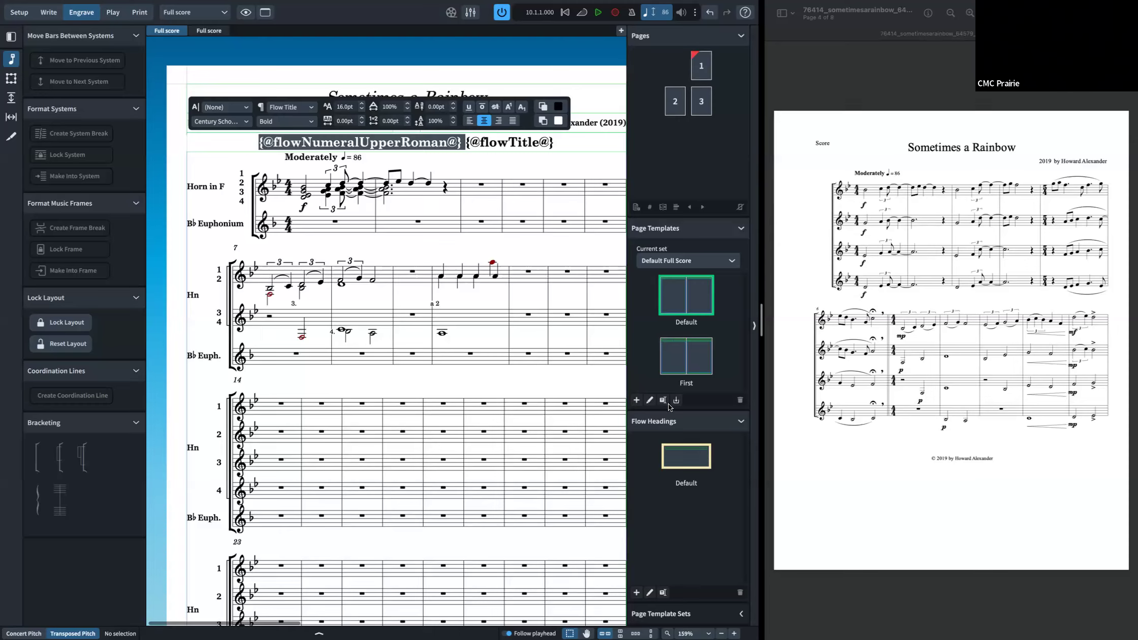
Step: Duplicate the Default Full Score page template set
click(716, 613)
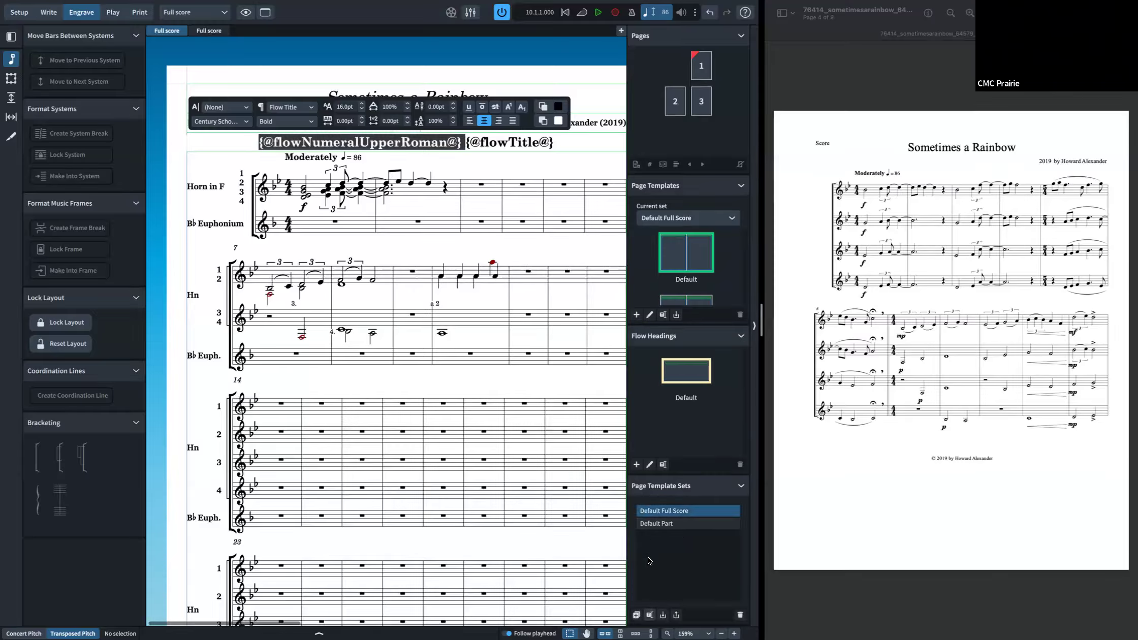
click(636, 615)
key(Return)
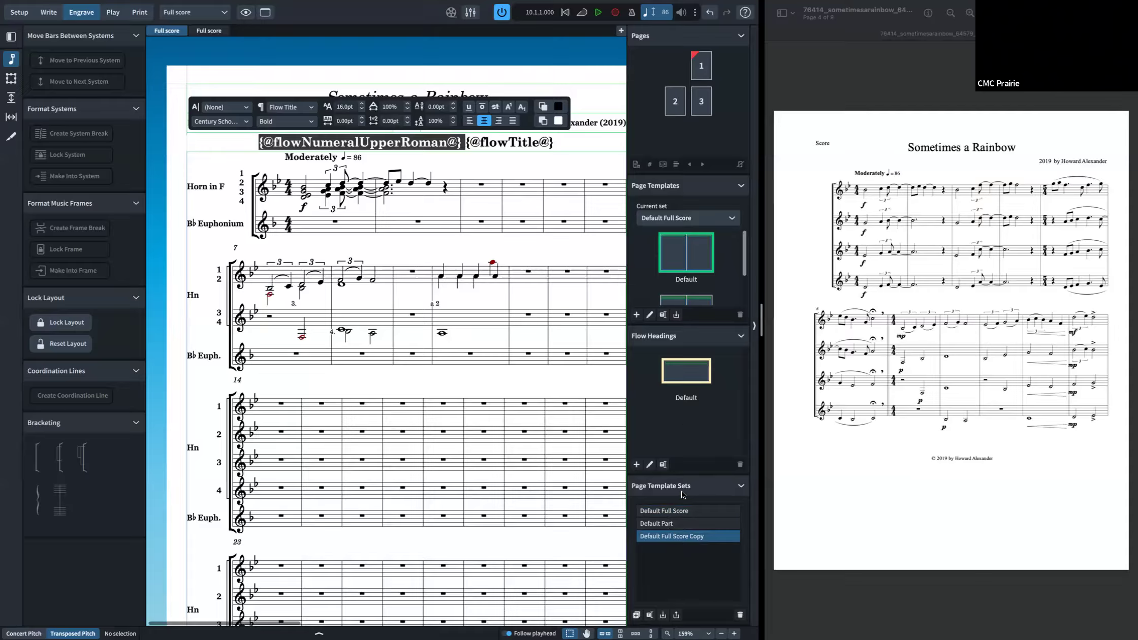
scroll(669, 270, down, 2)
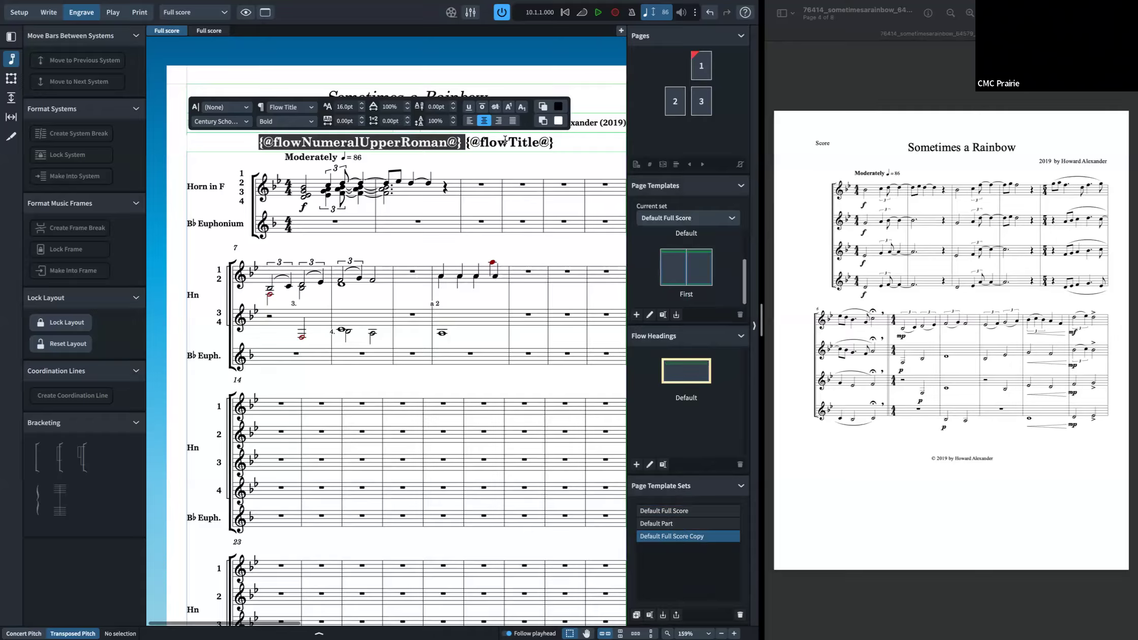
click(518, 165)
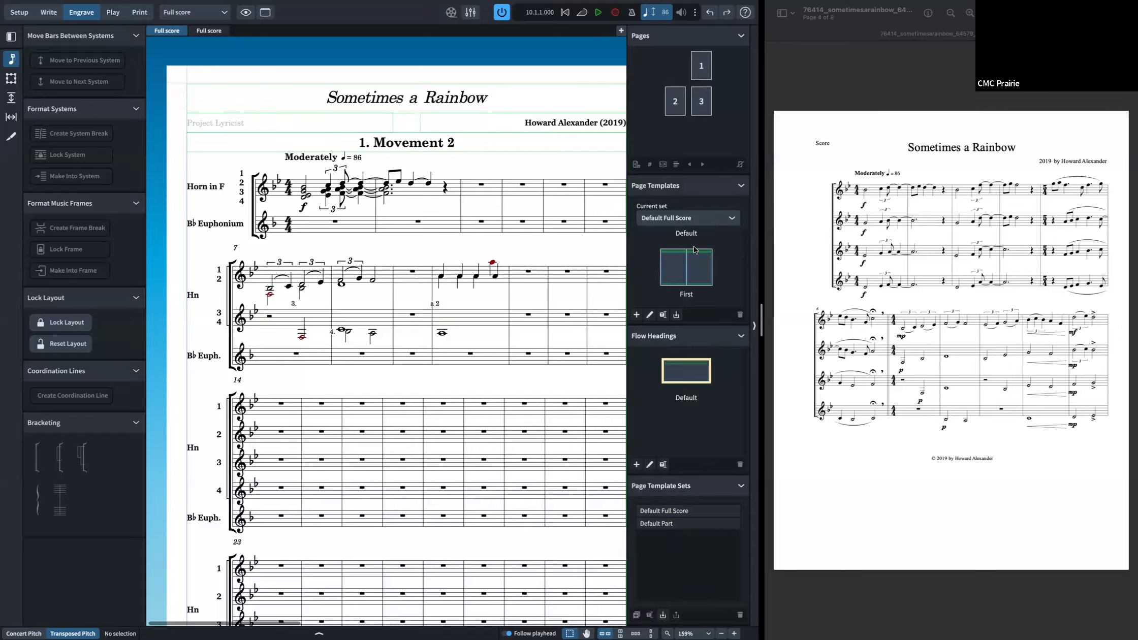
Step: Switch to Write mode
key(super+2)
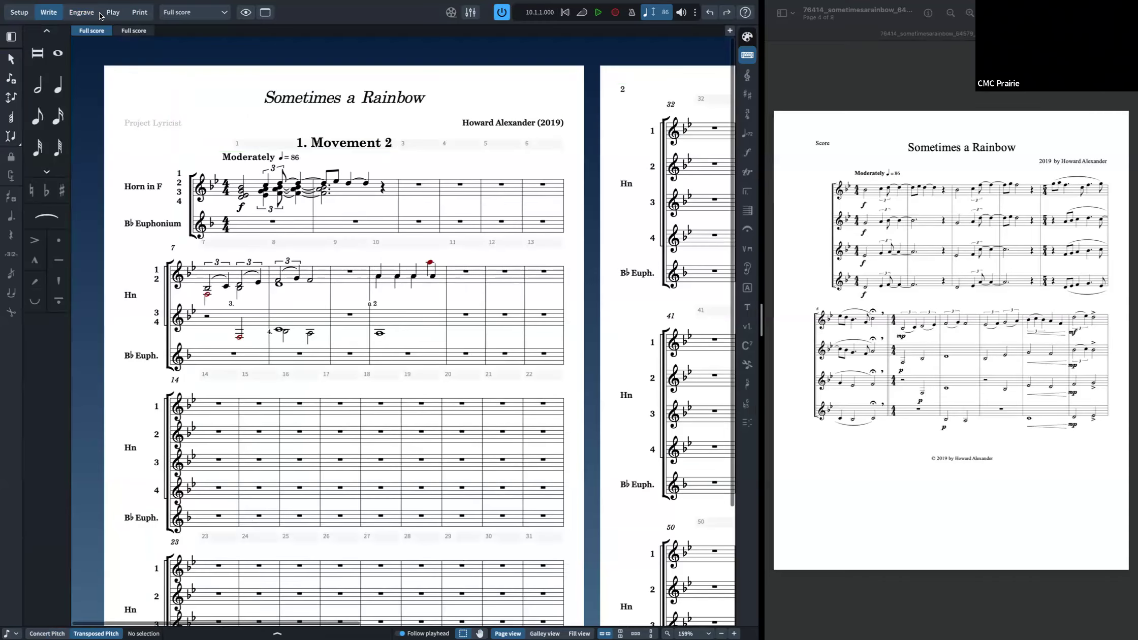
mouse_move(79, 3)
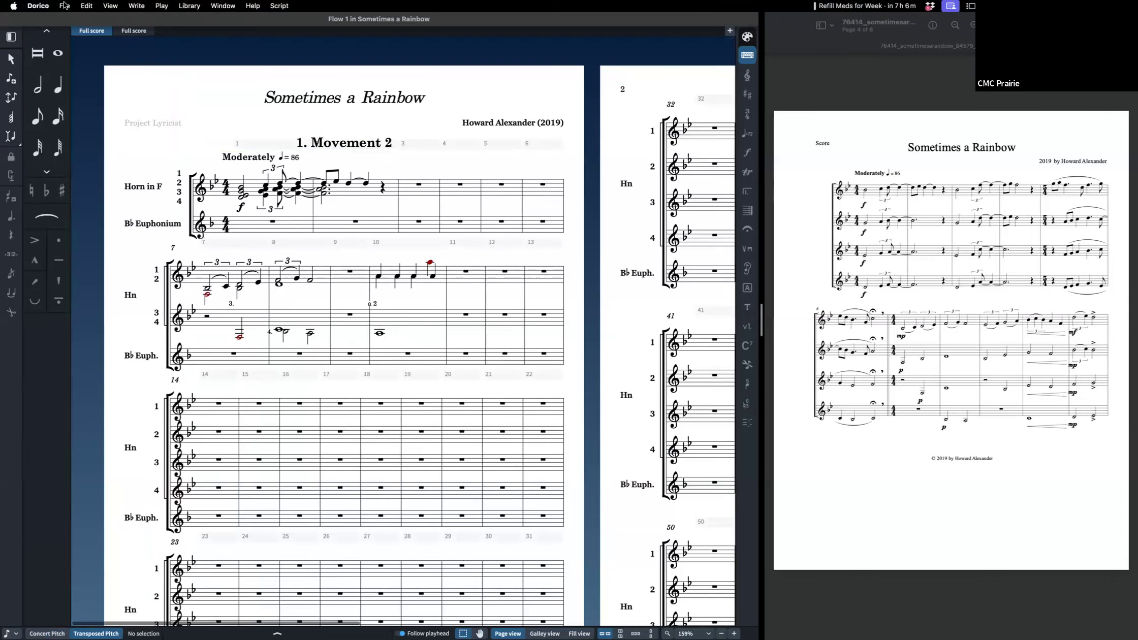
click(65, 6)
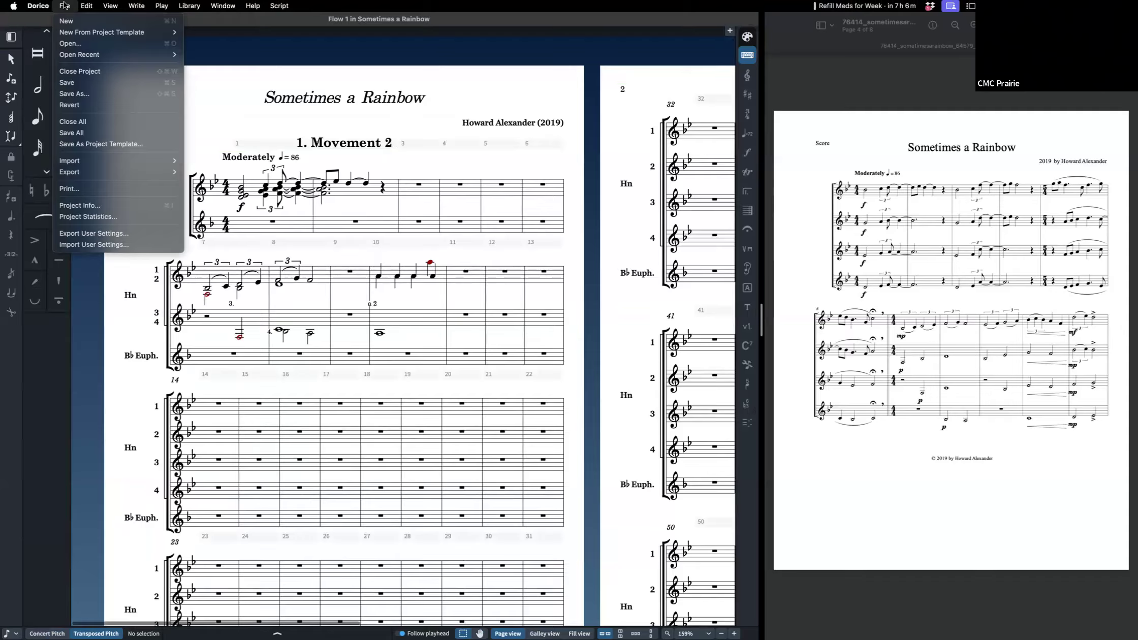
click(274, 137)
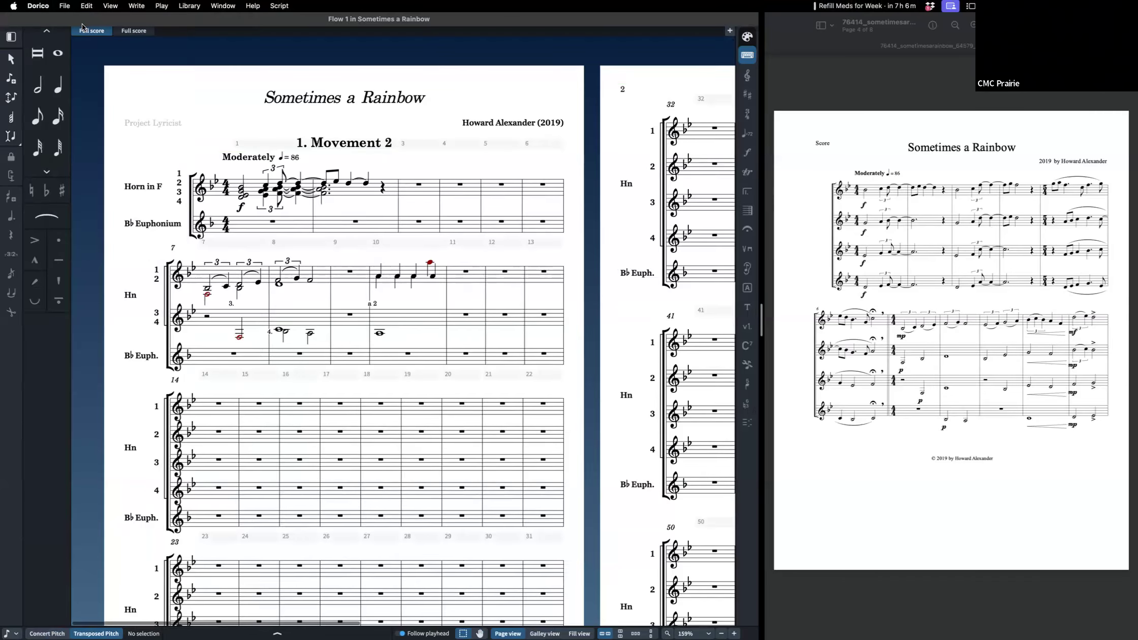
click(65, 5)
click(157, 145)
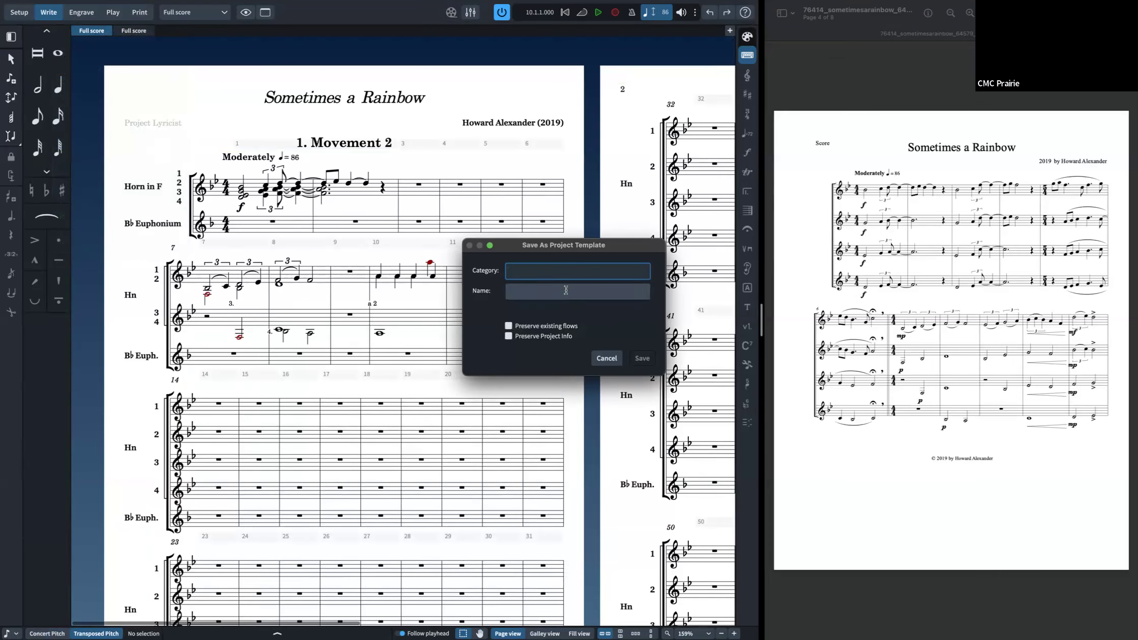
click(606, 358)
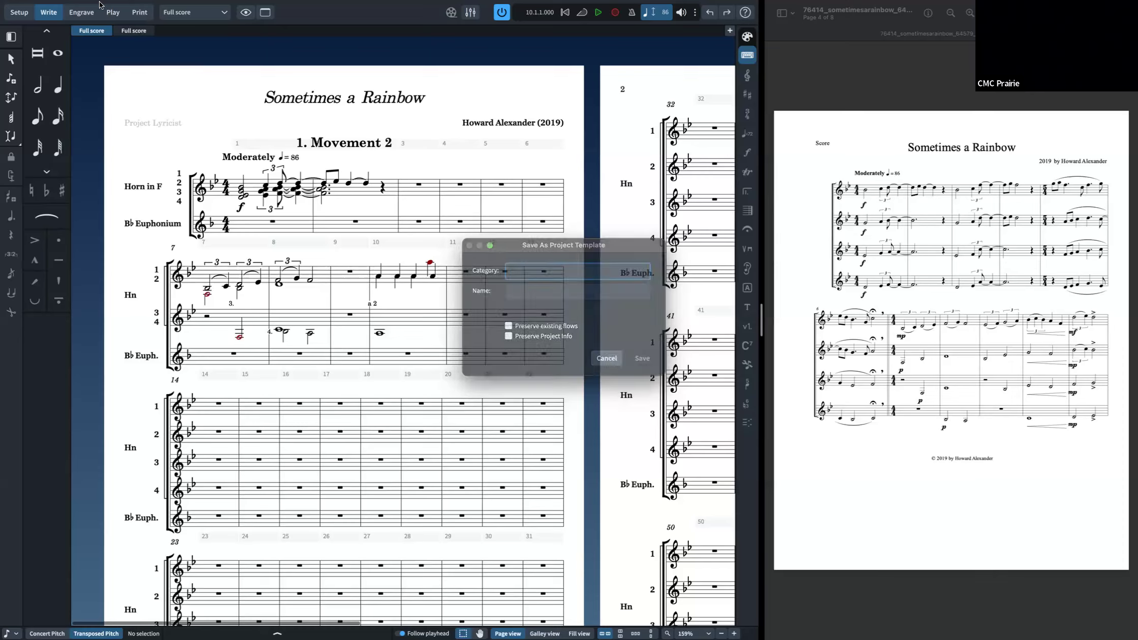
click(64, 6)
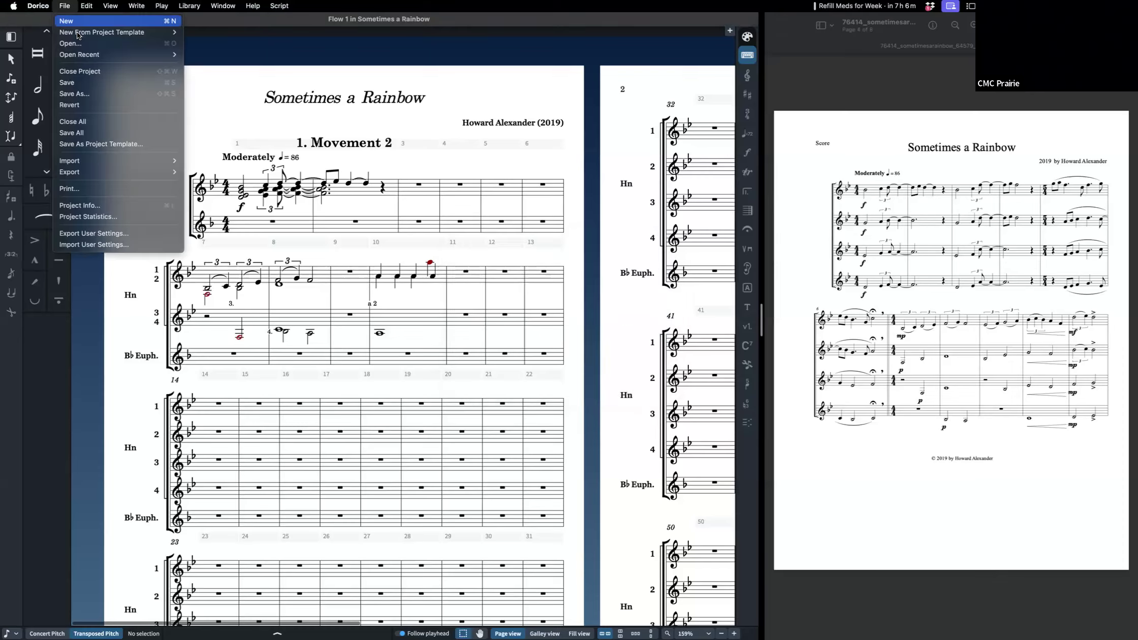
click(225, 138)
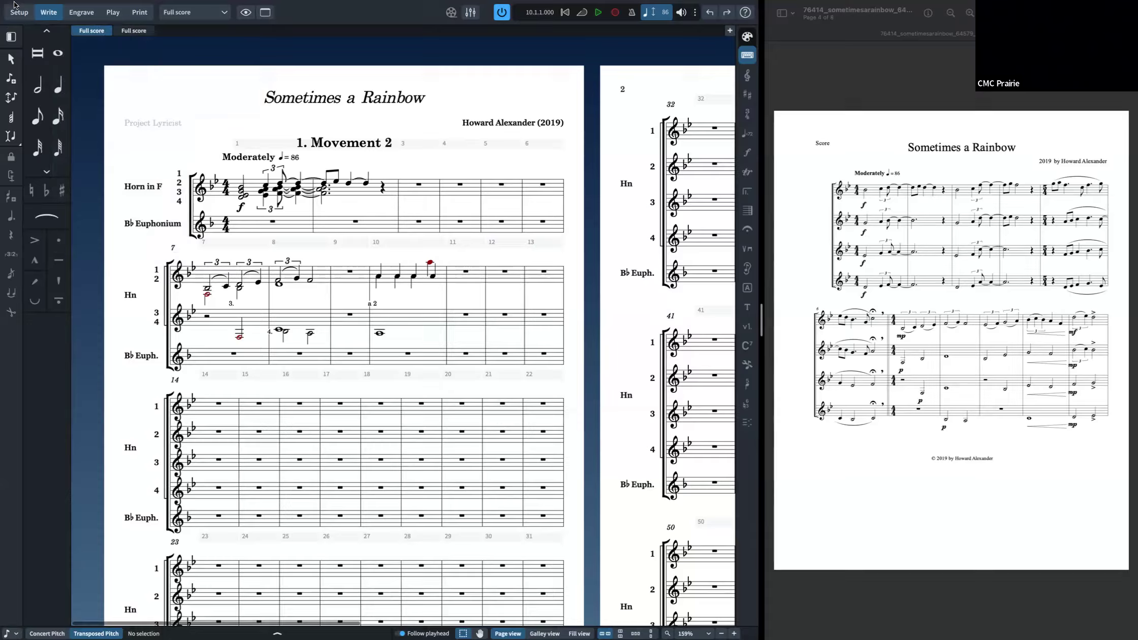
click(86, 2)
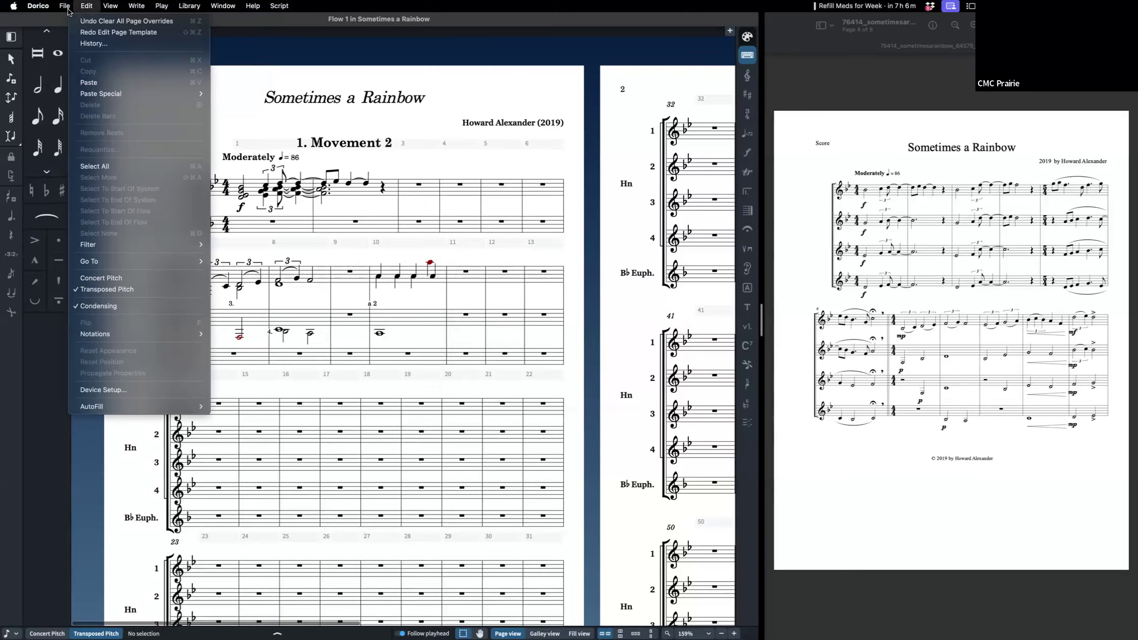
click(281, 152)
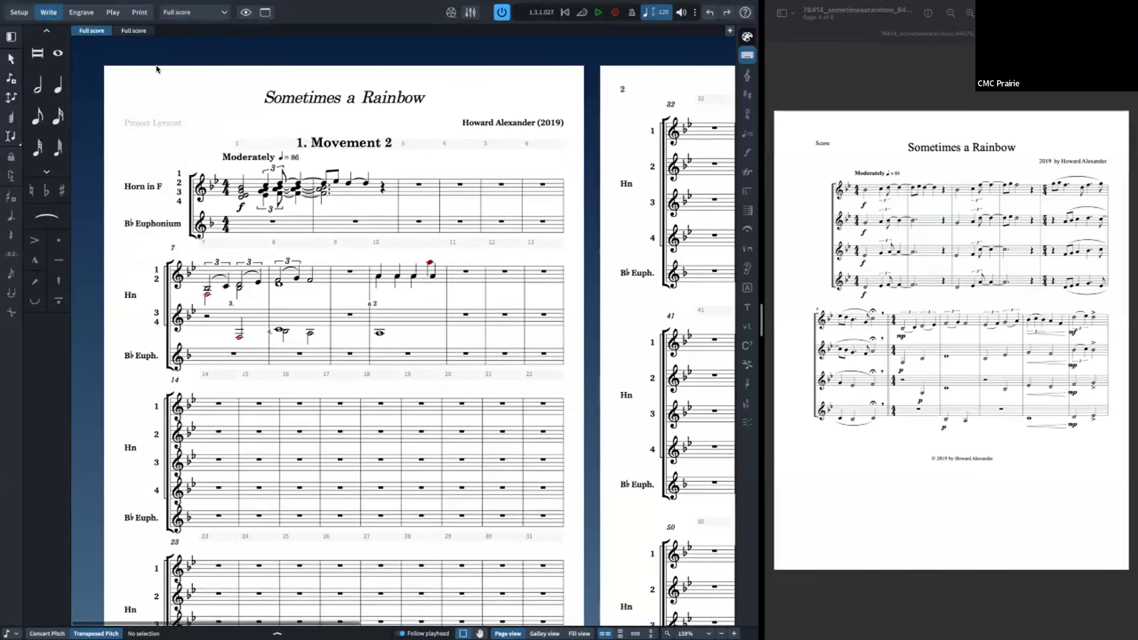
key(super+n)
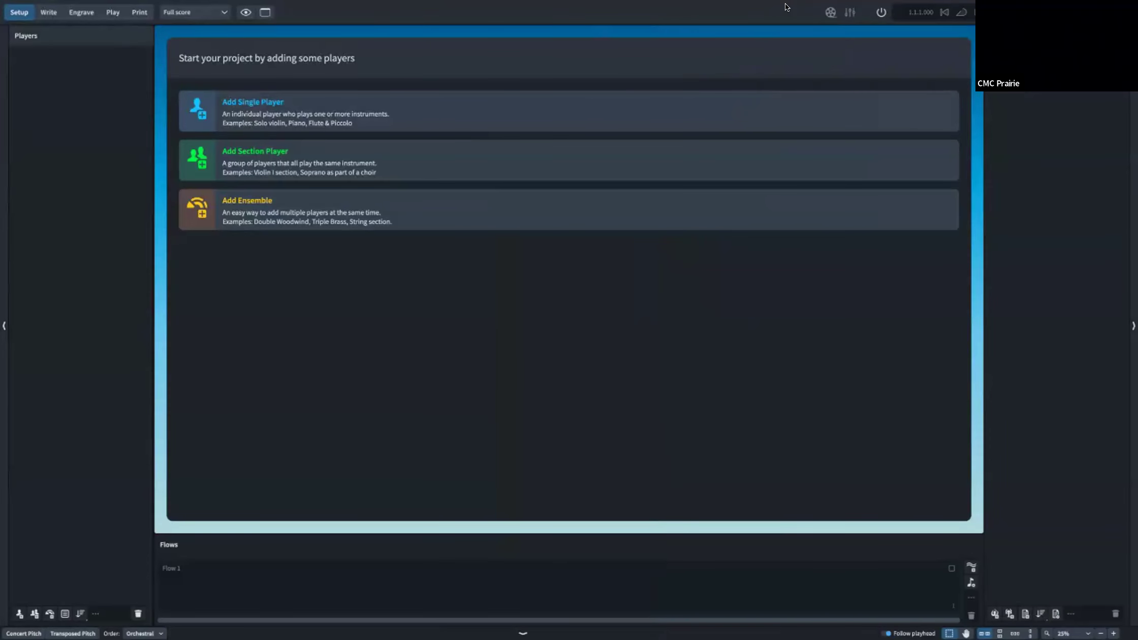
click(8, 19)
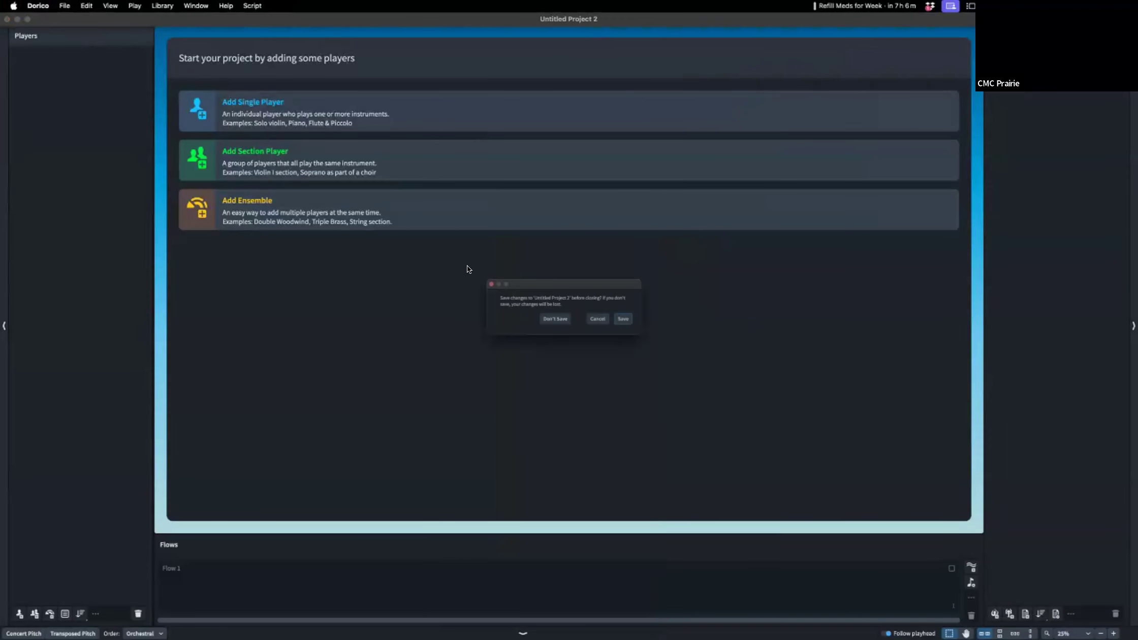
click(554, 322)
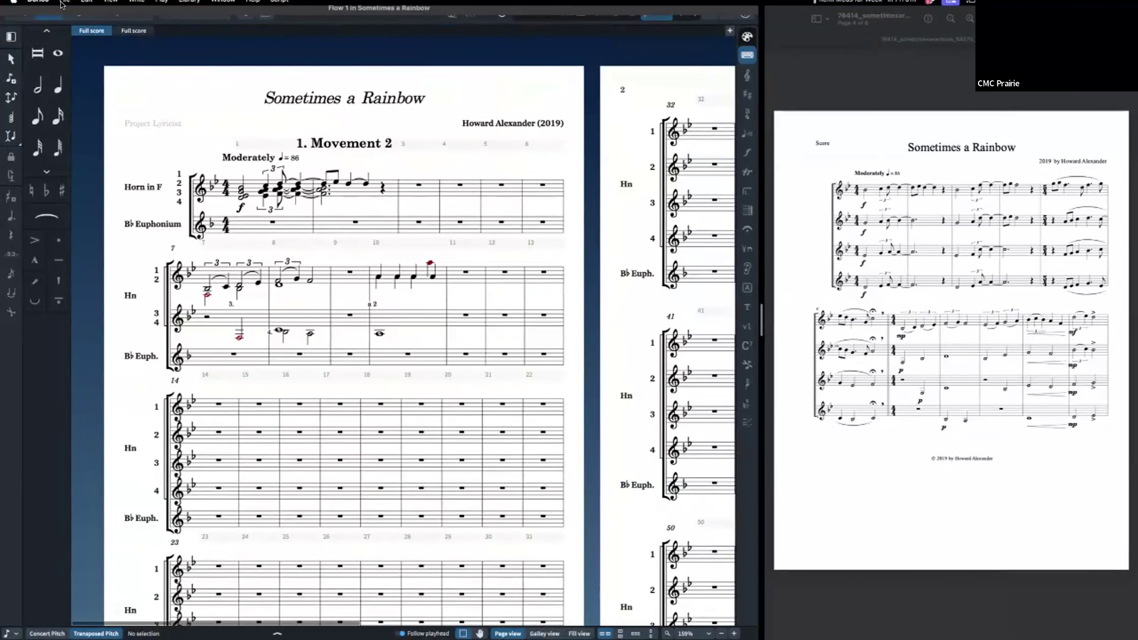
Step: Browse the categories offered for starting a new project from a template
click(65, 6)
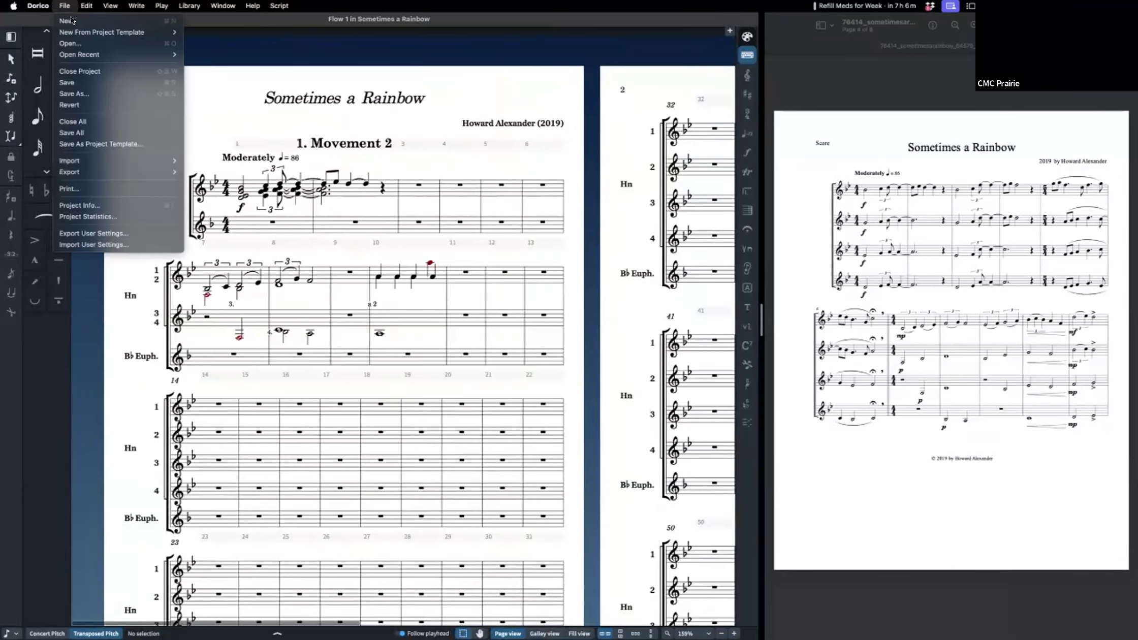
mouse_move(95, 33)
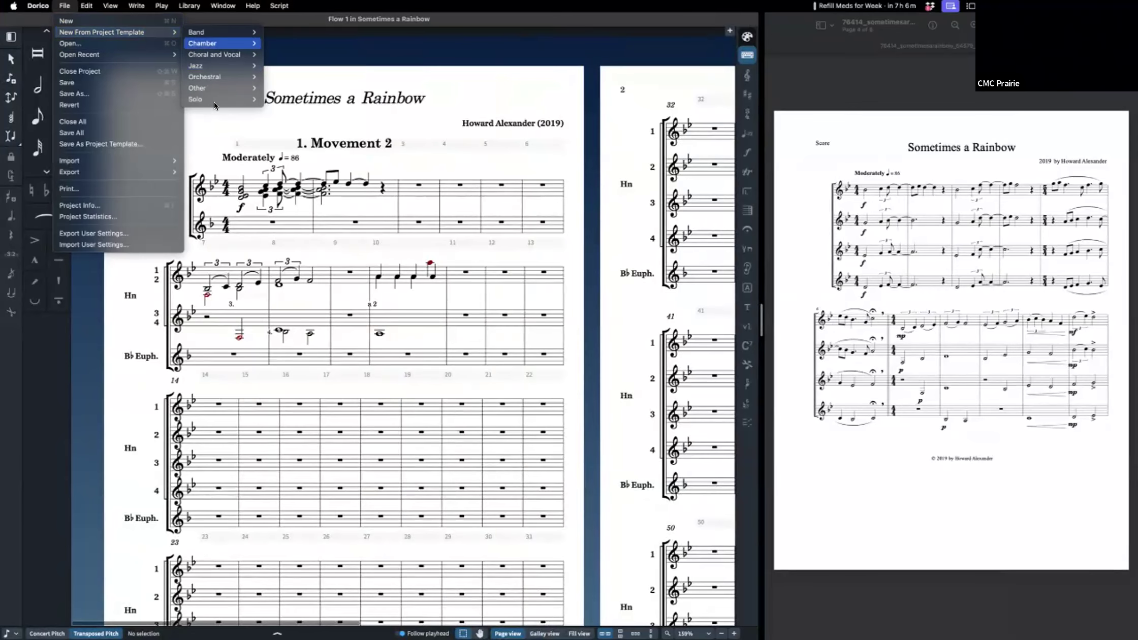
click(201, 134)
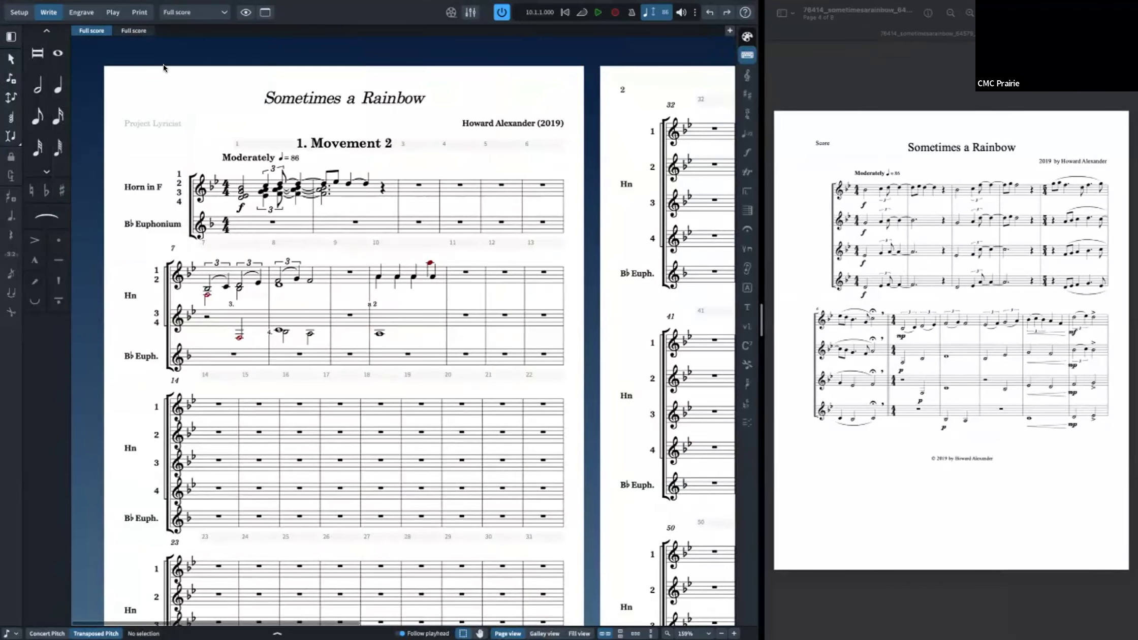
click(65, 6)
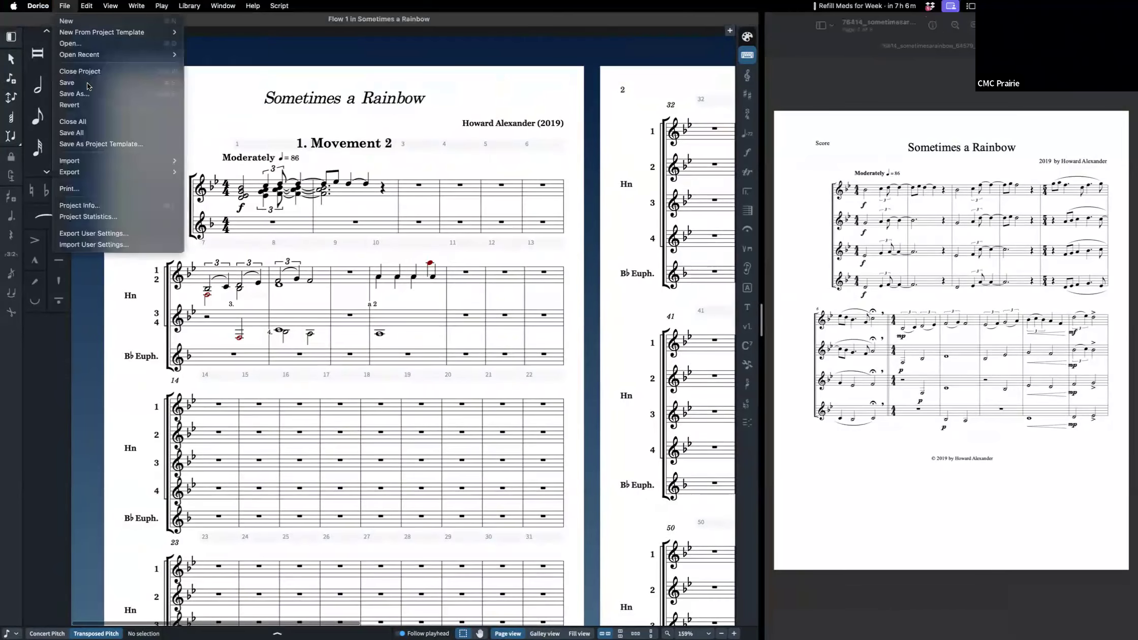
click(122, 144)
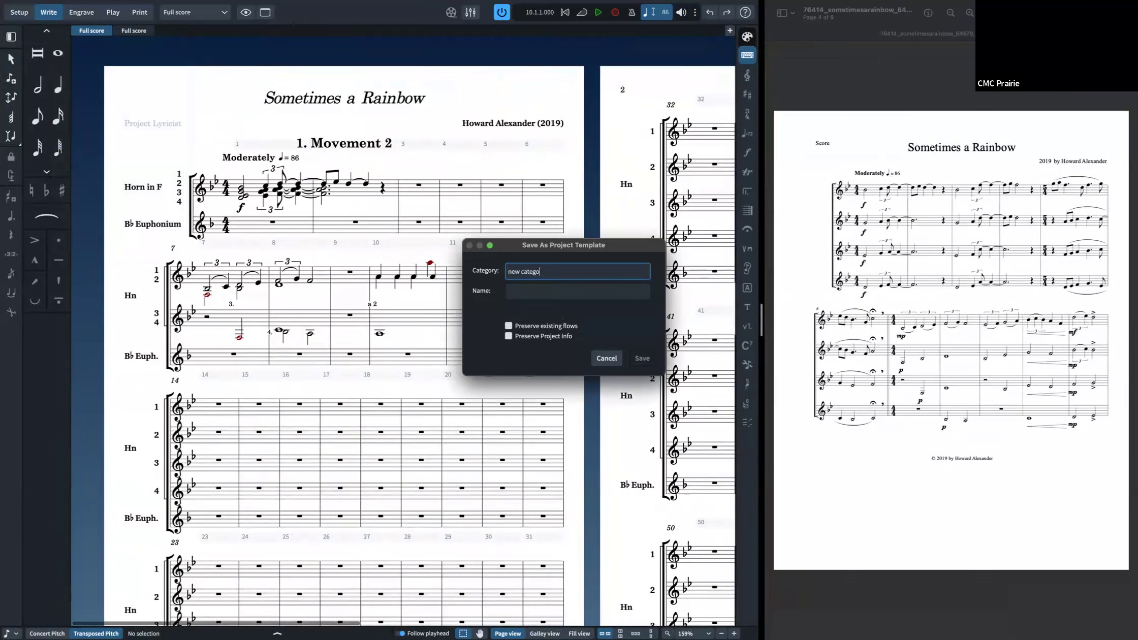
click(553, 291)
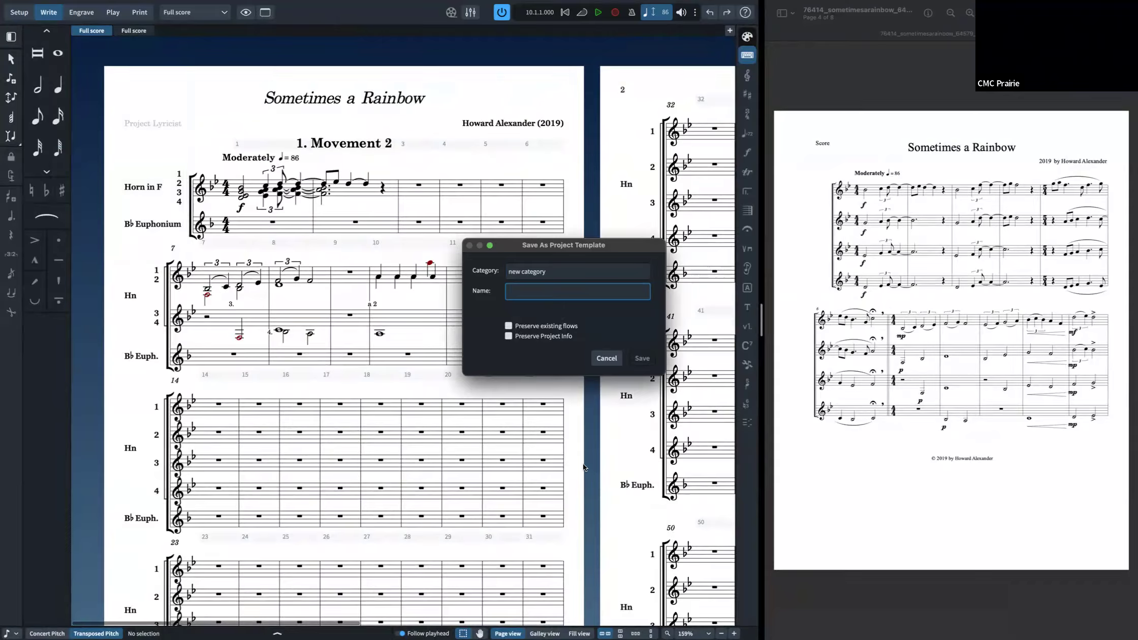
click(551, 326)
click(554, 326)
click(560, 335)
click(606, 358)
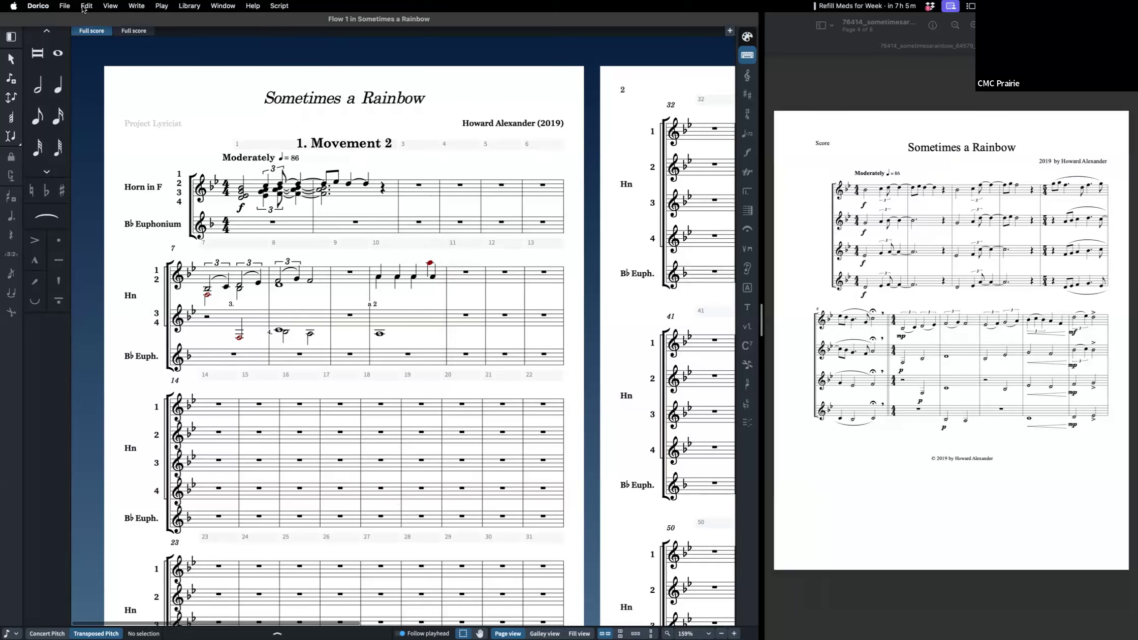
click(65, 6)
mouse_move(117, 32)
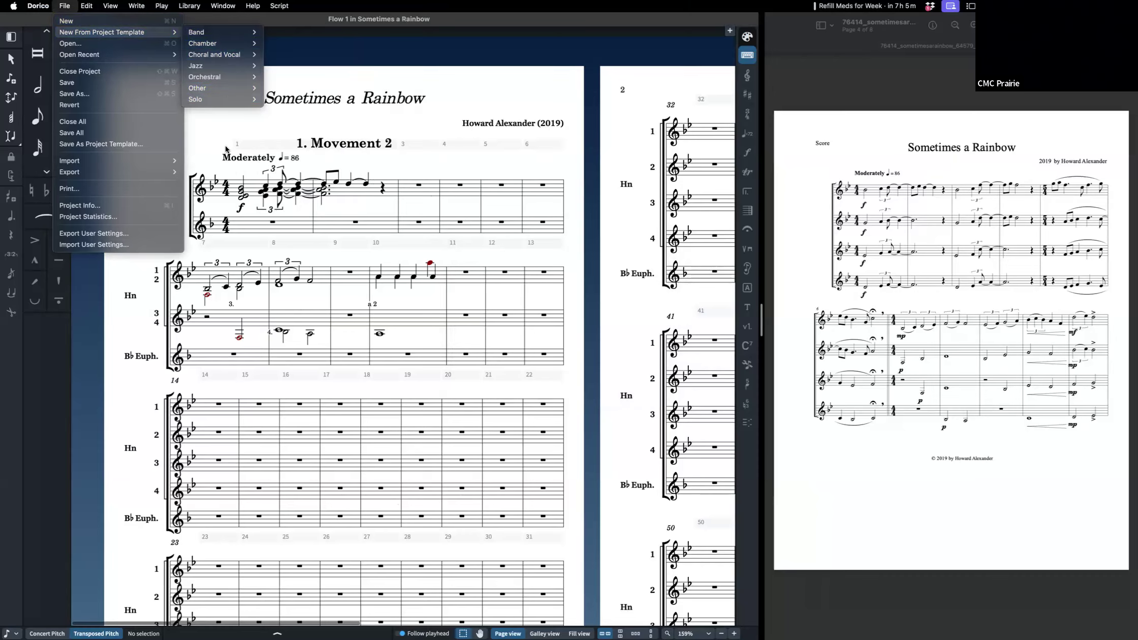
click(333, 172)
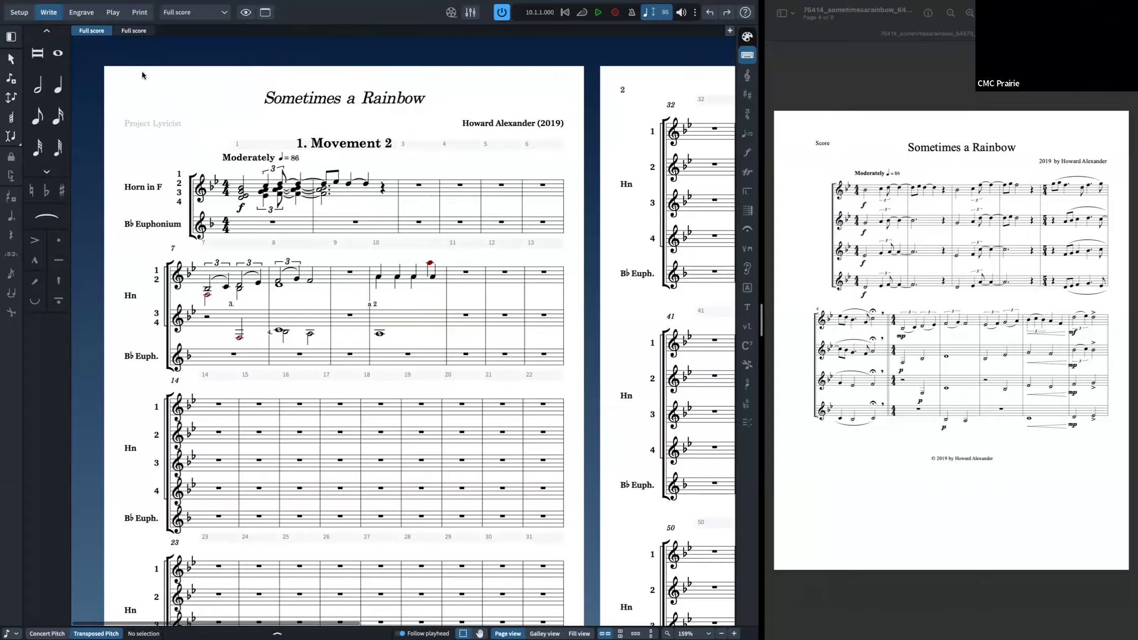
Step: Switch to Engrave mode
click(83, 13)
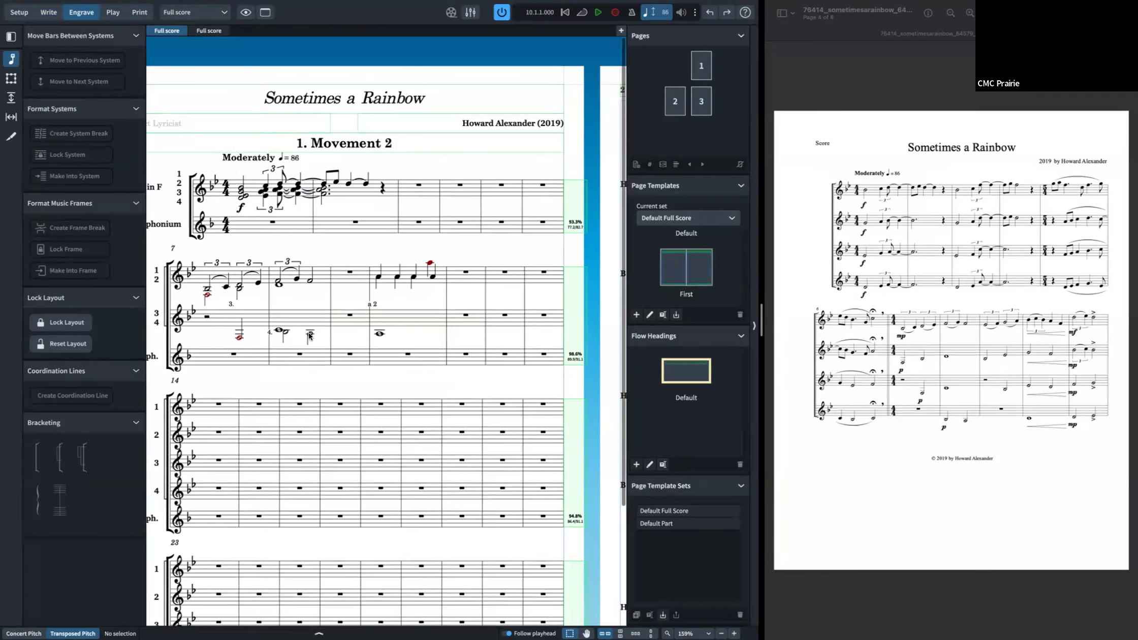
key(ctrl+2)
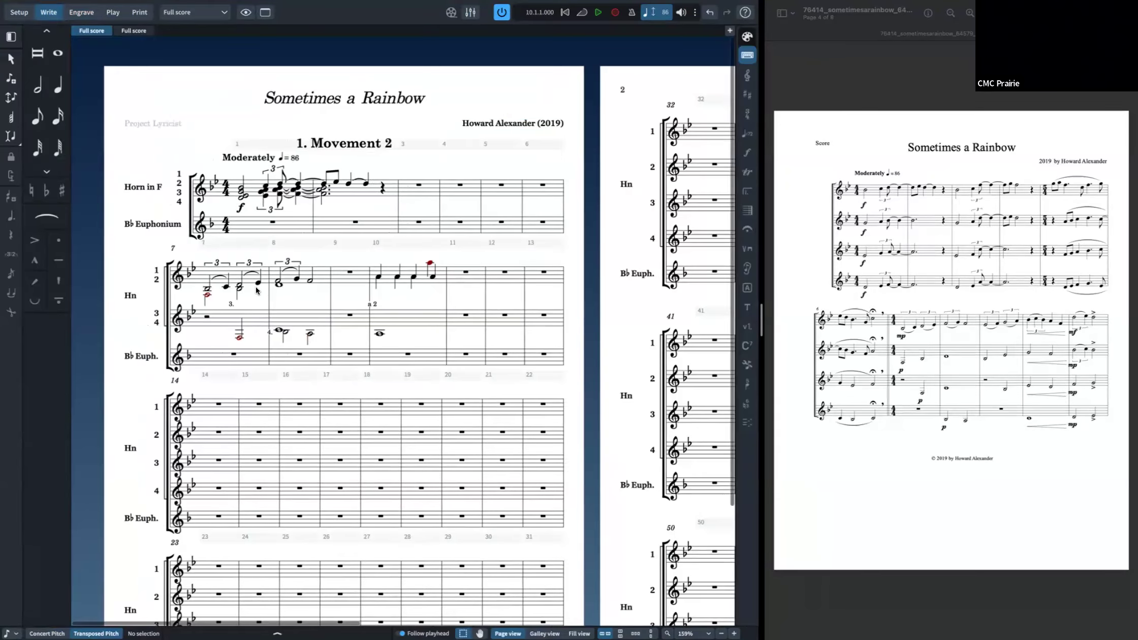
key(ctrl+3)
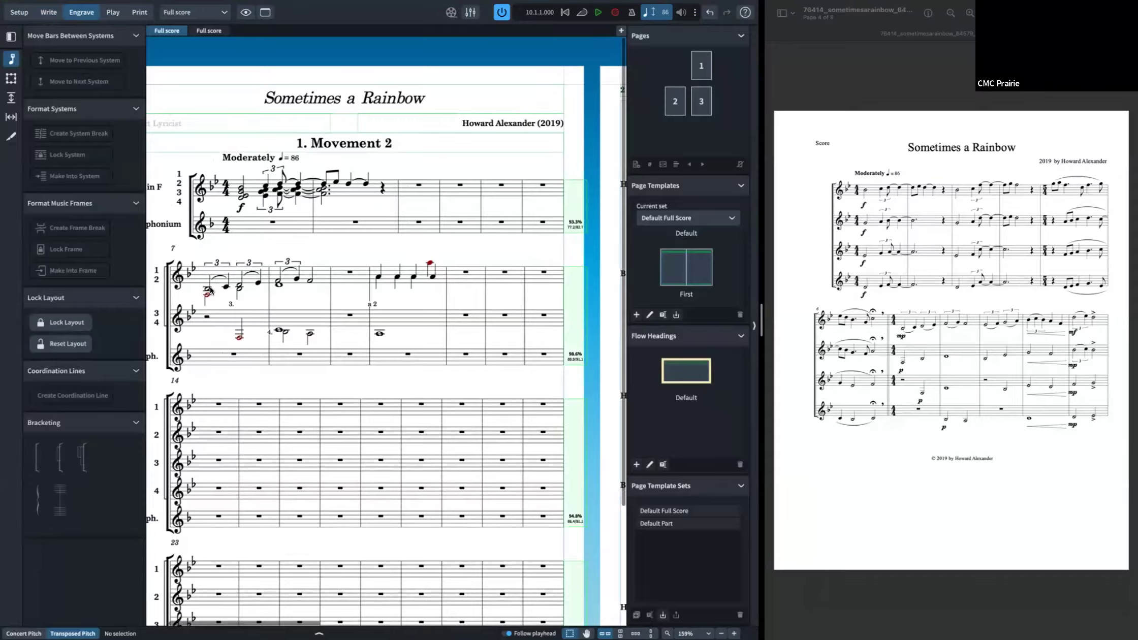
key(ctrl+2)
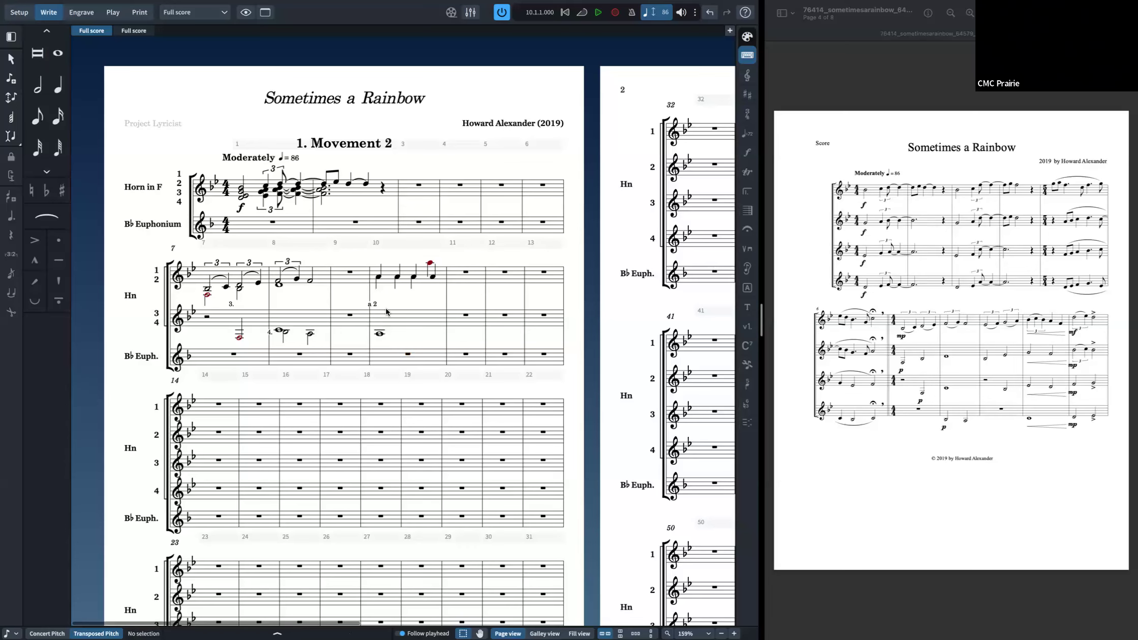
key(ctrl+3)
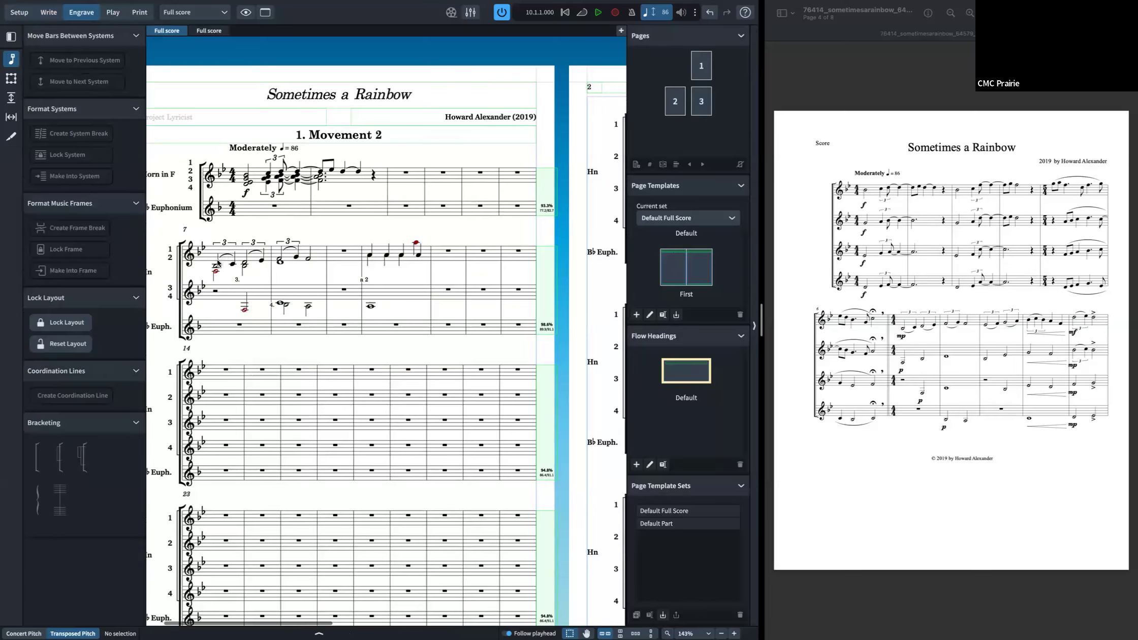
mouse_move(104, 6)
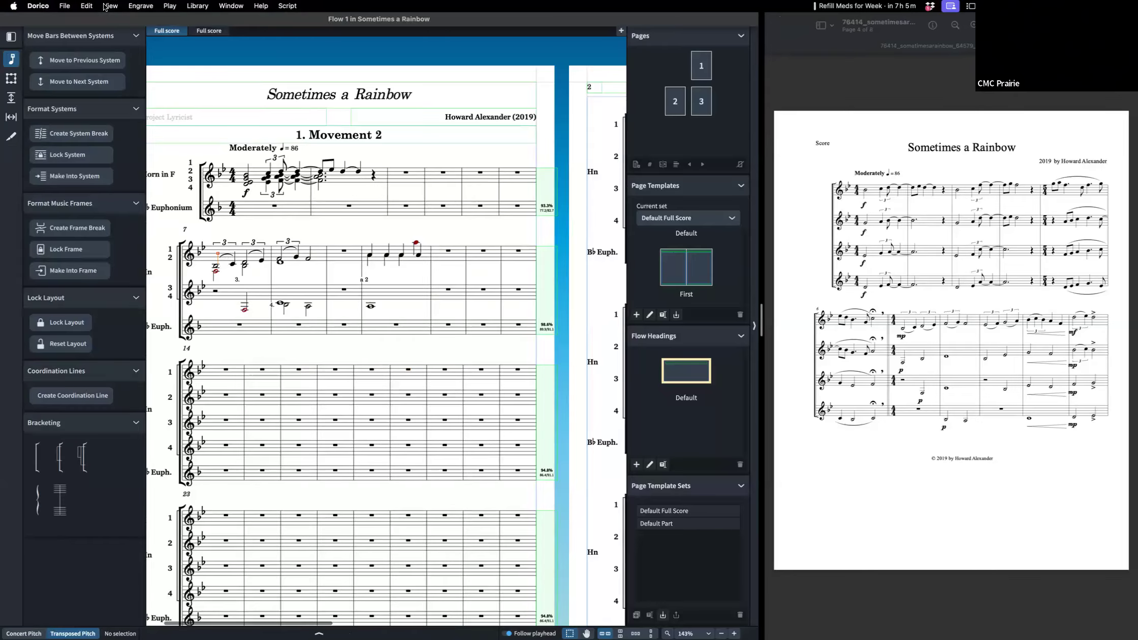
click(105, 7)
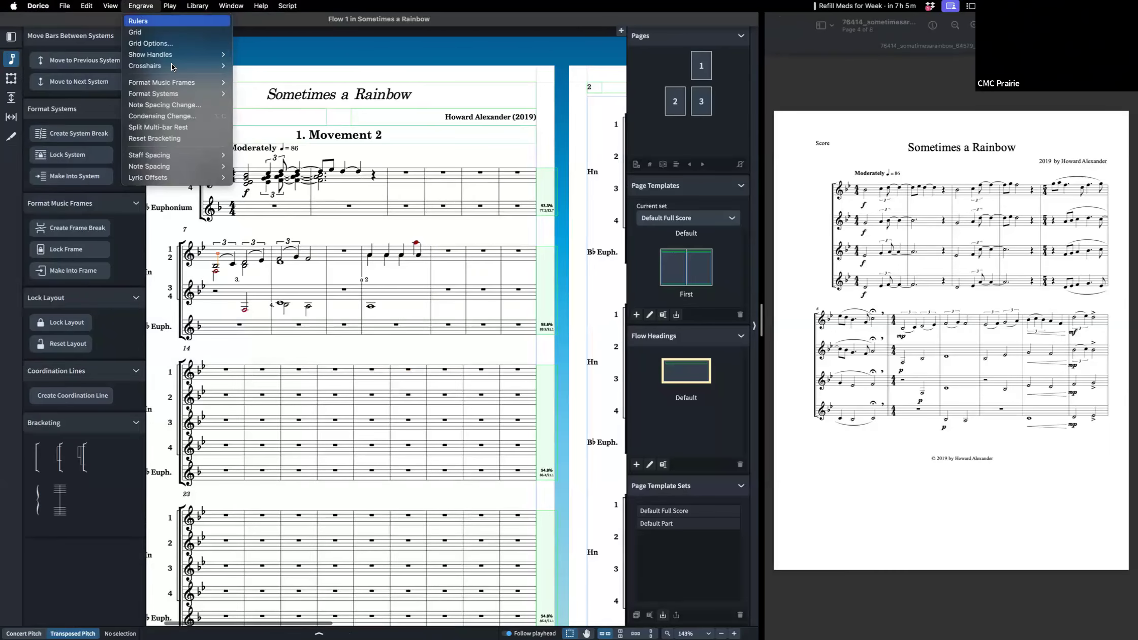
click(181, 117)
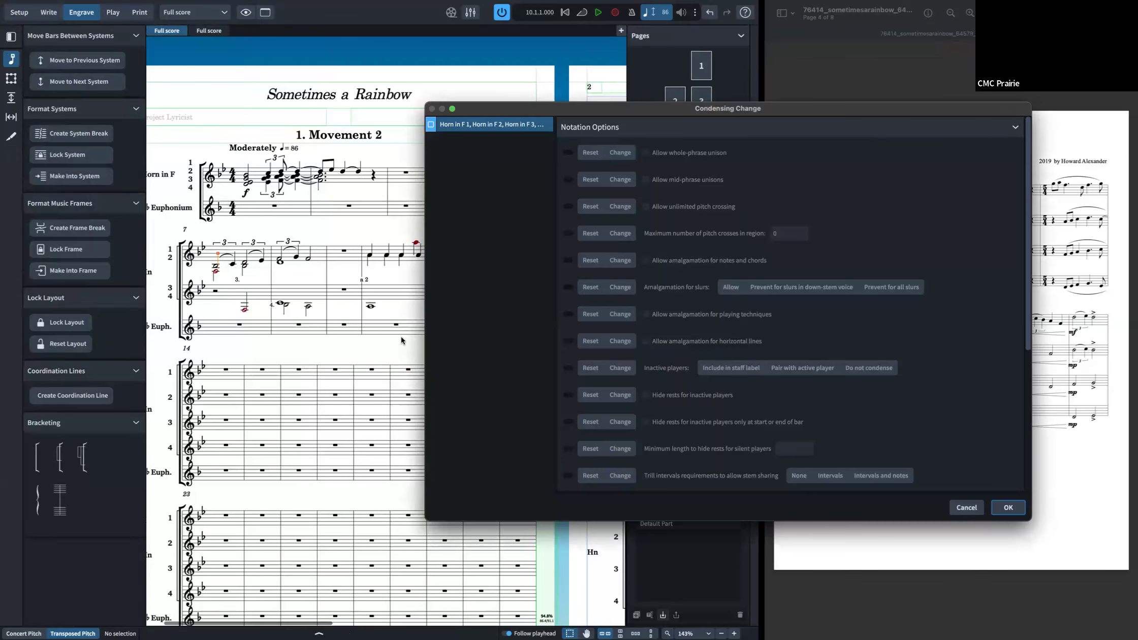
click(966, 507)
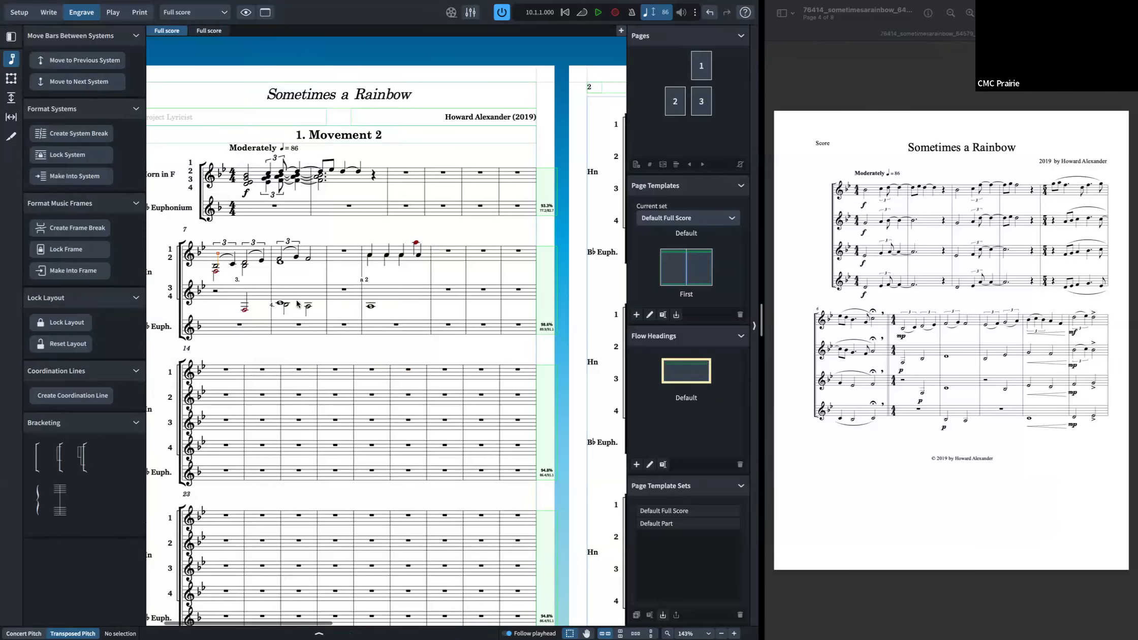
Step: Add a manual condensing change at the Horn 3–4 note in bar 8, placing Horns 3 and 4 on Staff 1 and Horn 1 on Staff 2
right_click(280, 305)
click(278, 302)
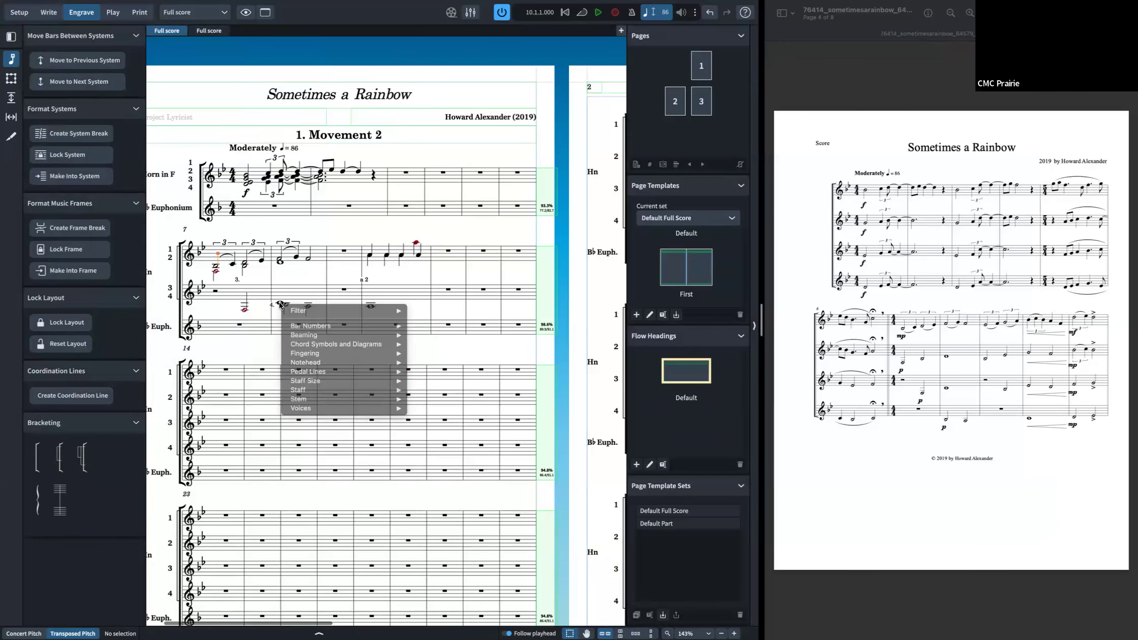
click(281, 304)
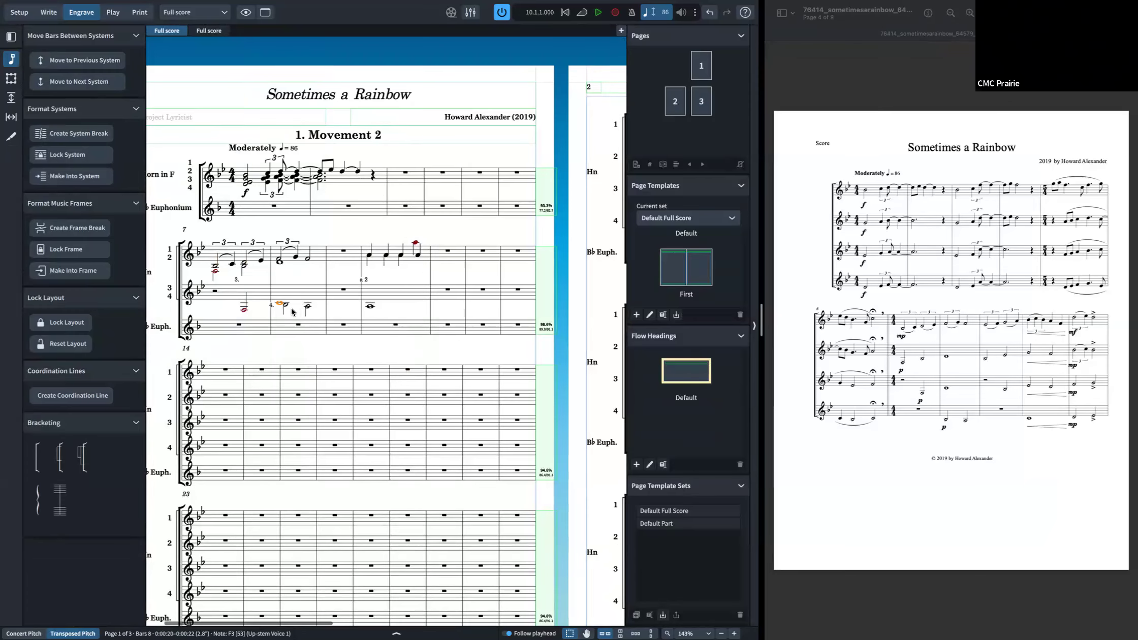
right_click(284, 303)
key(Escape)
click(141, 5)
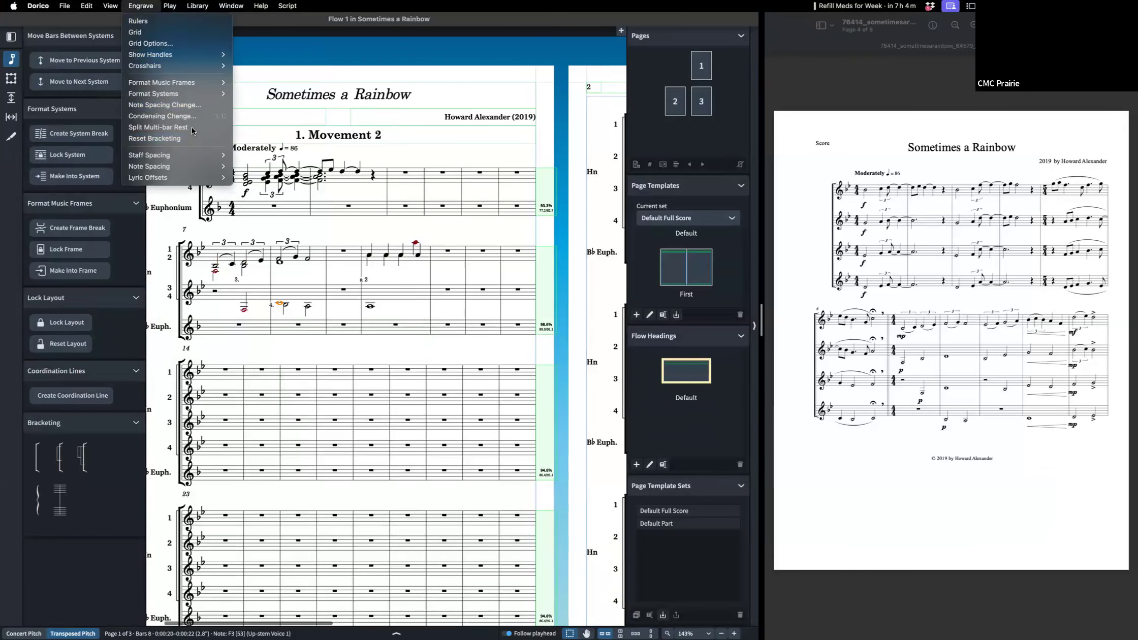
click(189, 116)
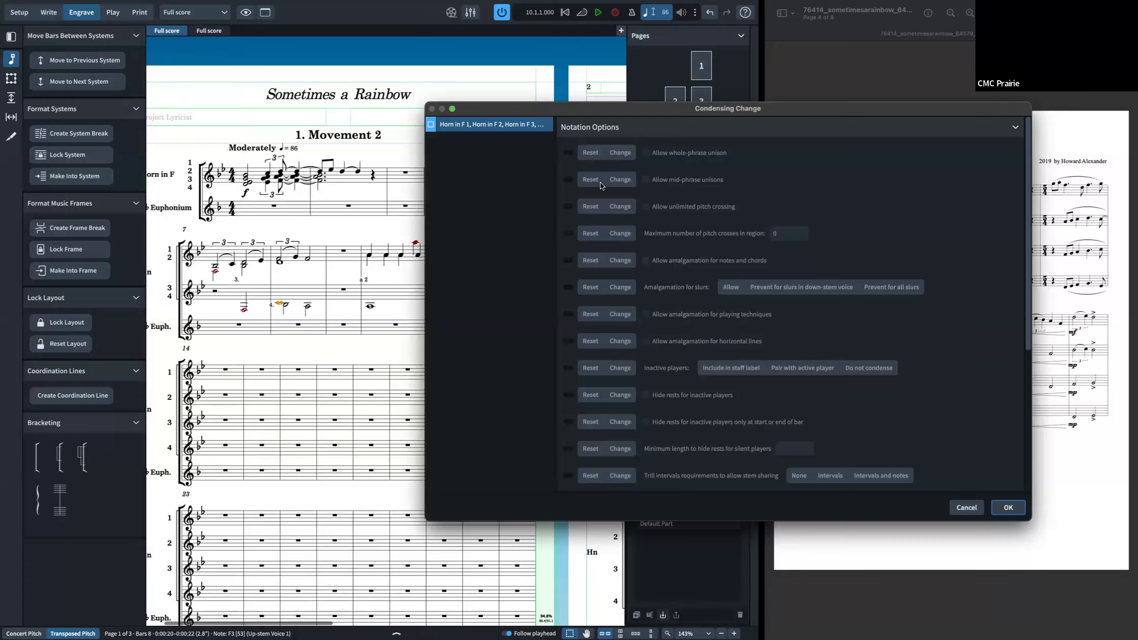
scroll(618, 303, down, 5)
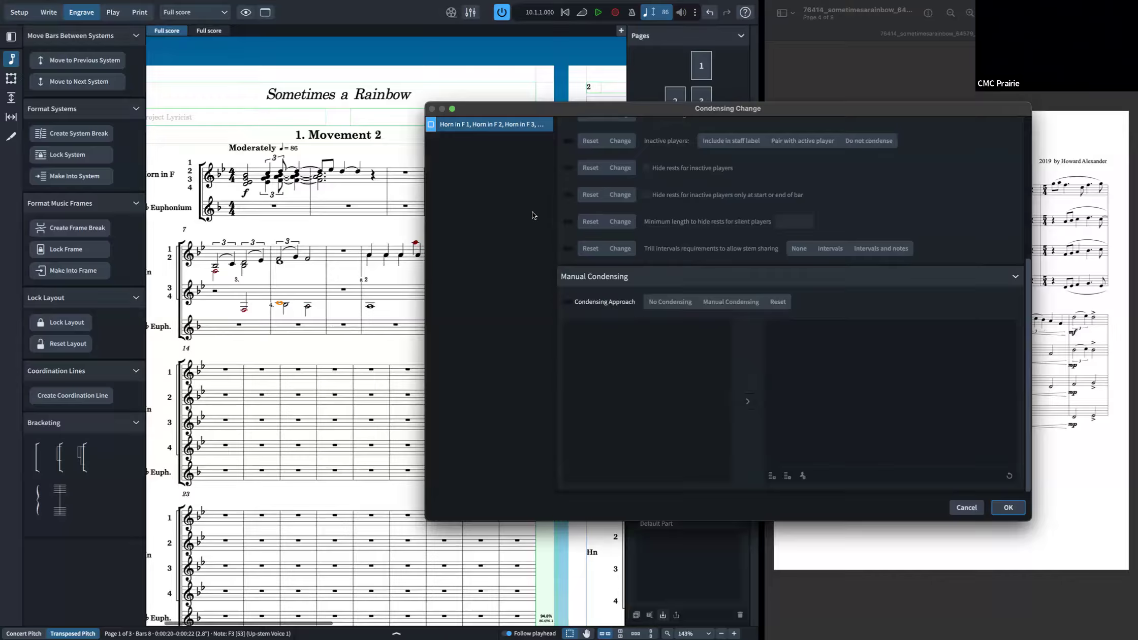
click(431, 125)
click(566, 302)
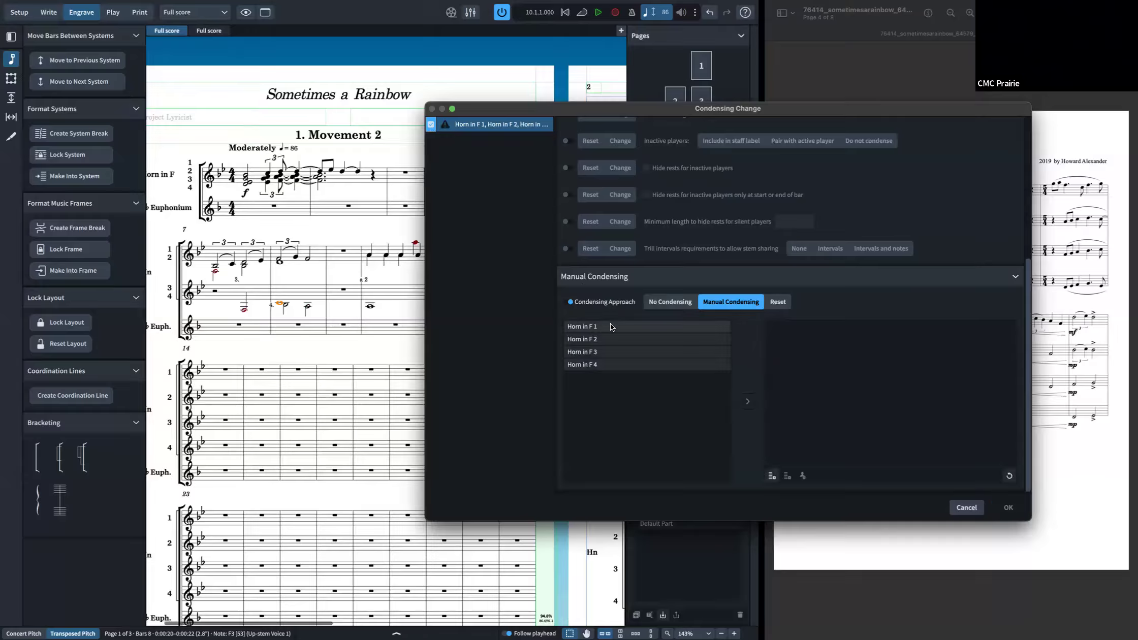
drag(621, 350, 844, 356)
drag(641, 354, 852, 372)
drag(623, 321, 806, 408)
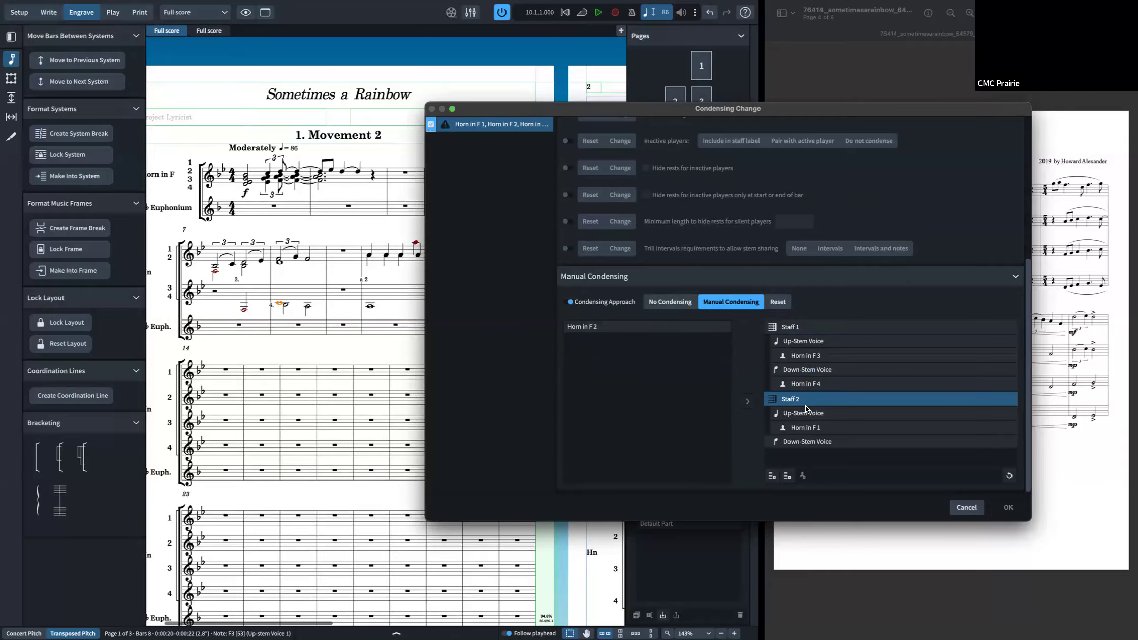
drag(635, 326, 818, 442)
click(1009, 508)
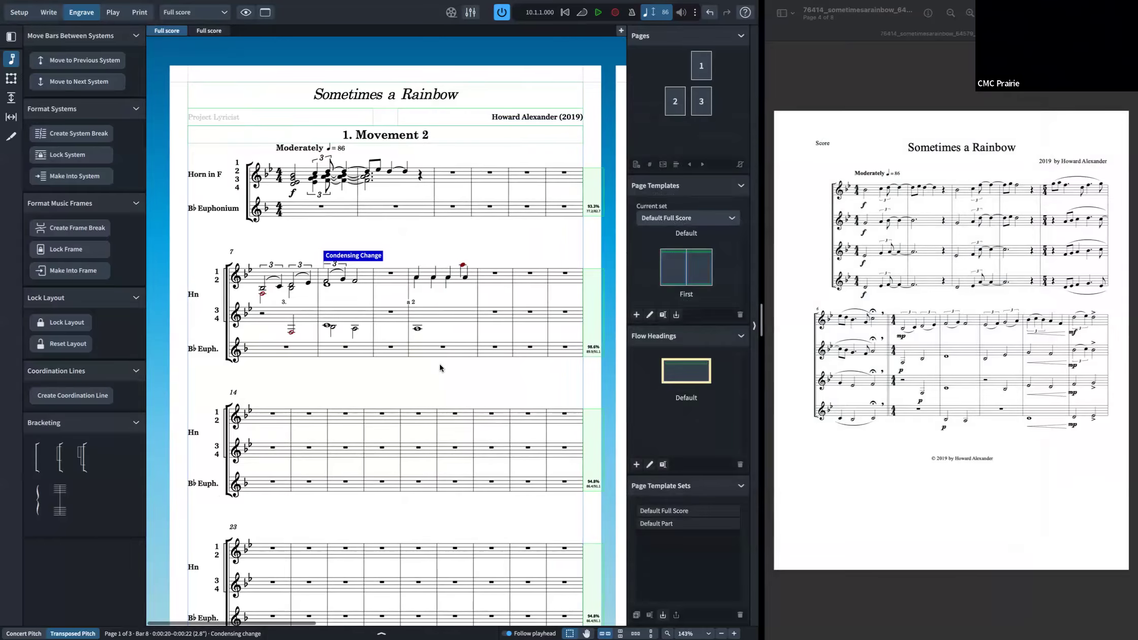
Step: Undo the condensing change
scroll(440, 364, right, 3)
scroll(441, 367, right, 2)
scroll(442, 369, left, 3)
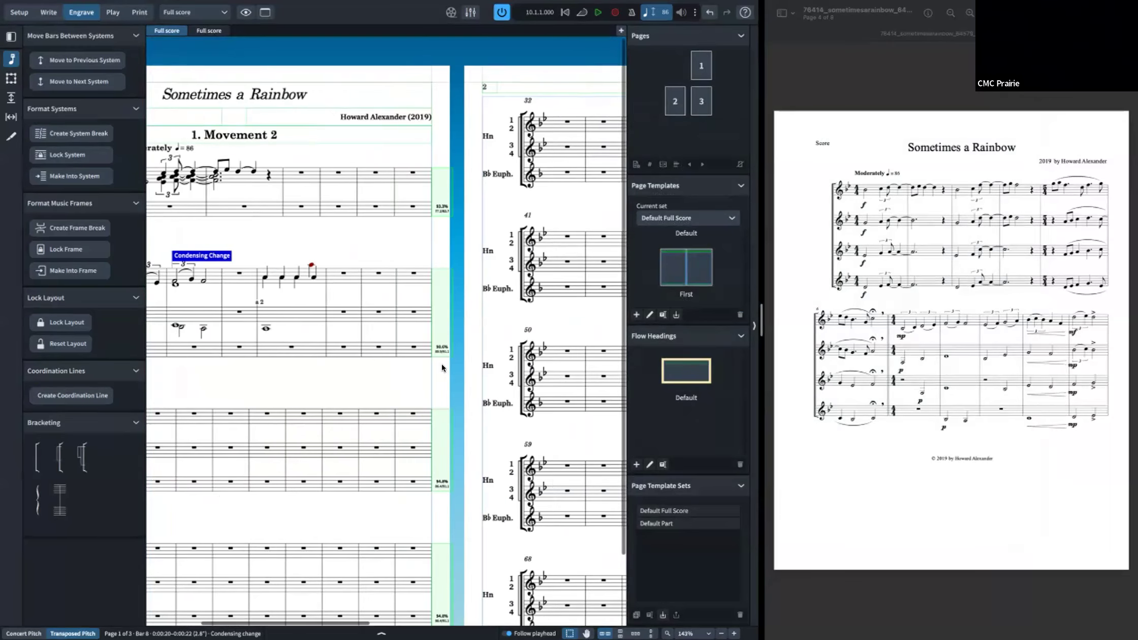
key(super+z)
Step: Open a condensing change at the rest in bar 9 and set its condensing approach to Manual Condensing
click(332, 293)
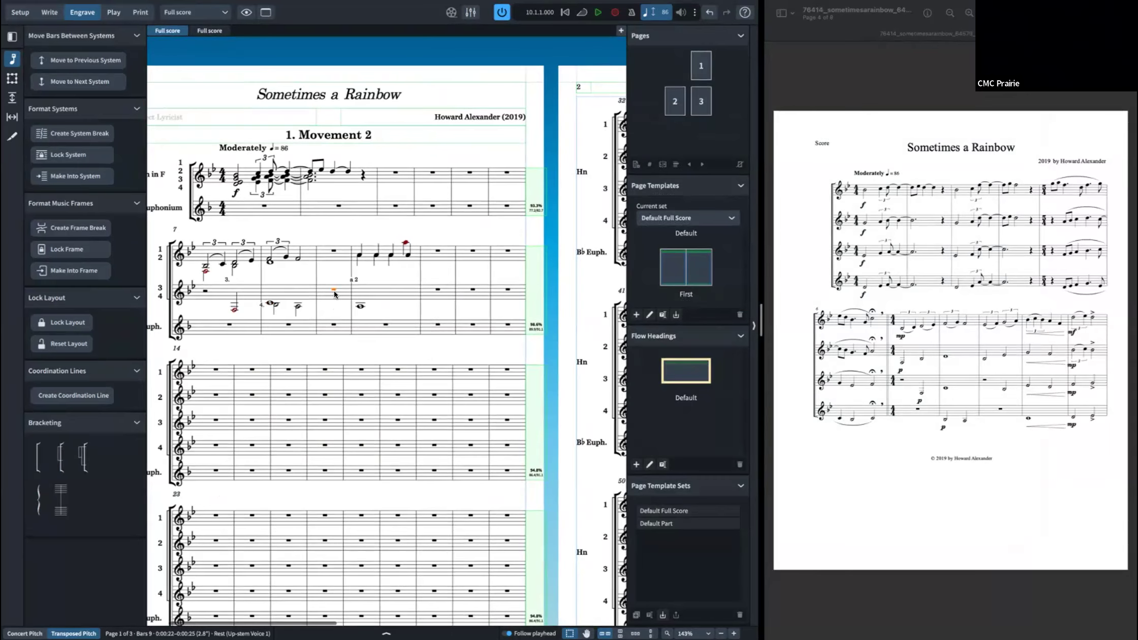
key(super+shift+c)
click(431, 124)
scroll(674, 338, down, 5)
click(567, 301)
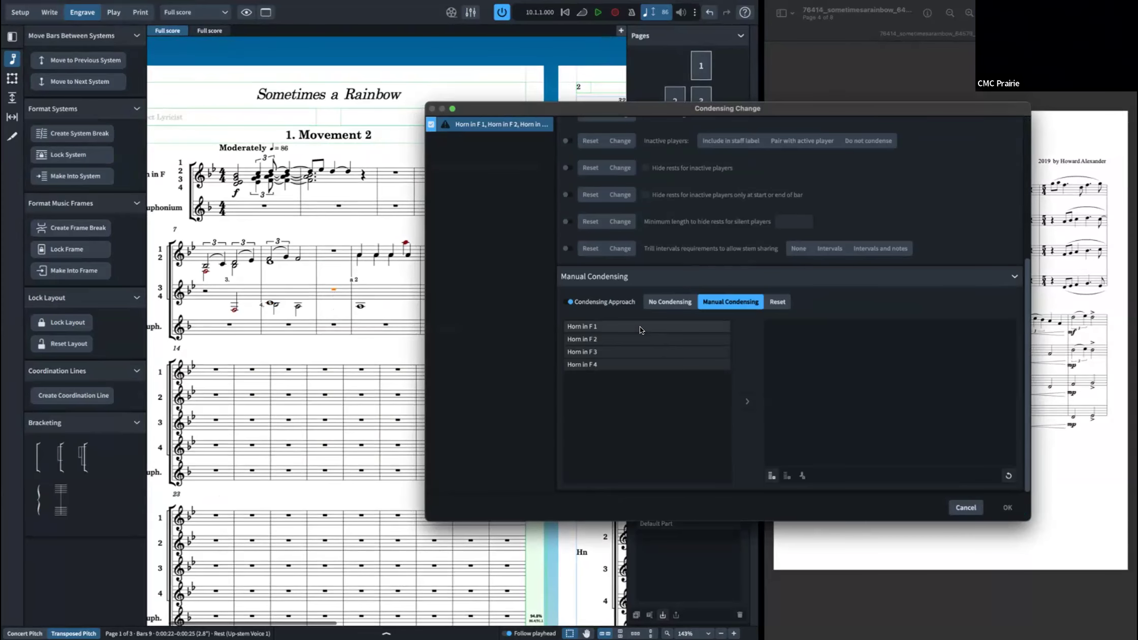
Step: Try placing Horn in F 3 on a new staff, then remove it
double_click(631, 351)
drag(631, 353, 782, 382)
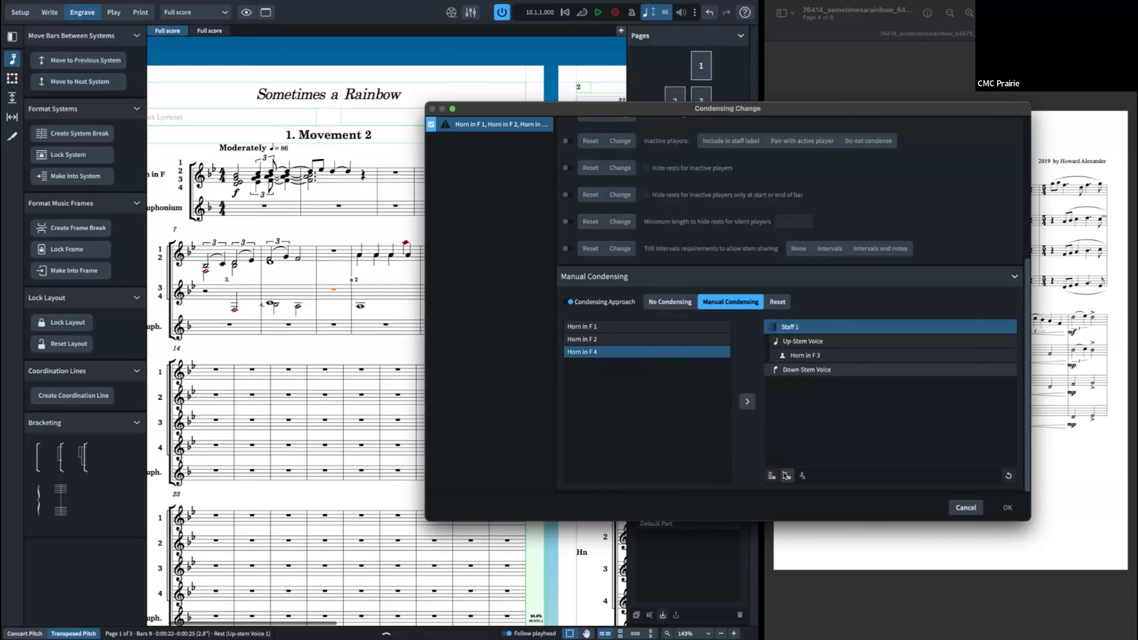
click(787, 476)
Step: Create two staves with Horn in F 1 on Staff 1 and Horn in F 2 on Staff 2, each in the up-stem voice
click(653, 357)
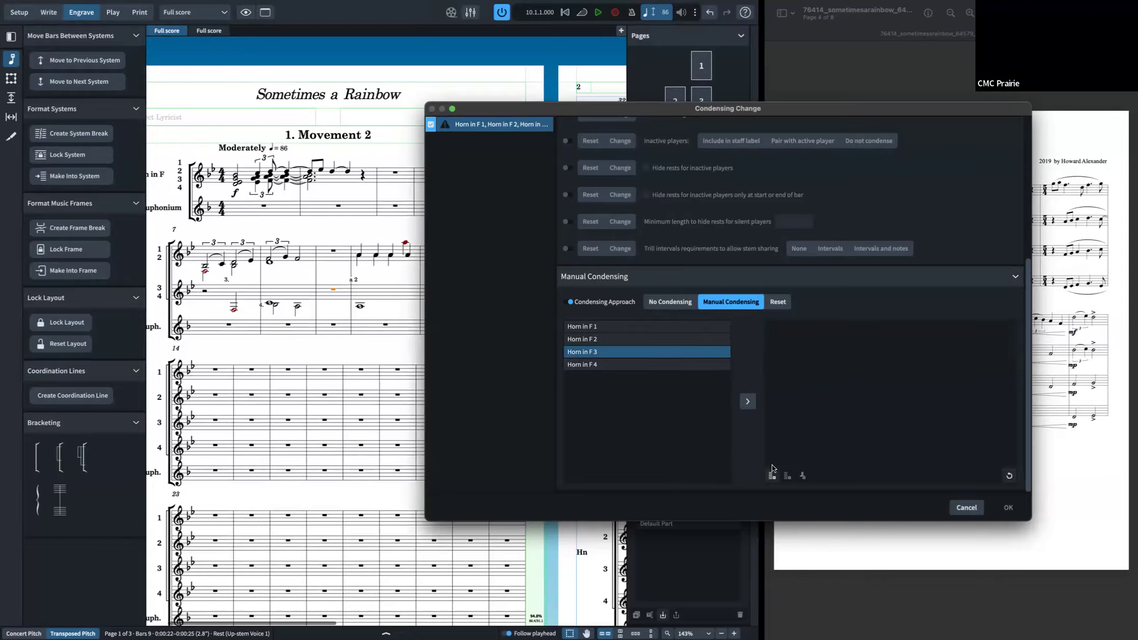
click(772, 476)
click(644, 354)
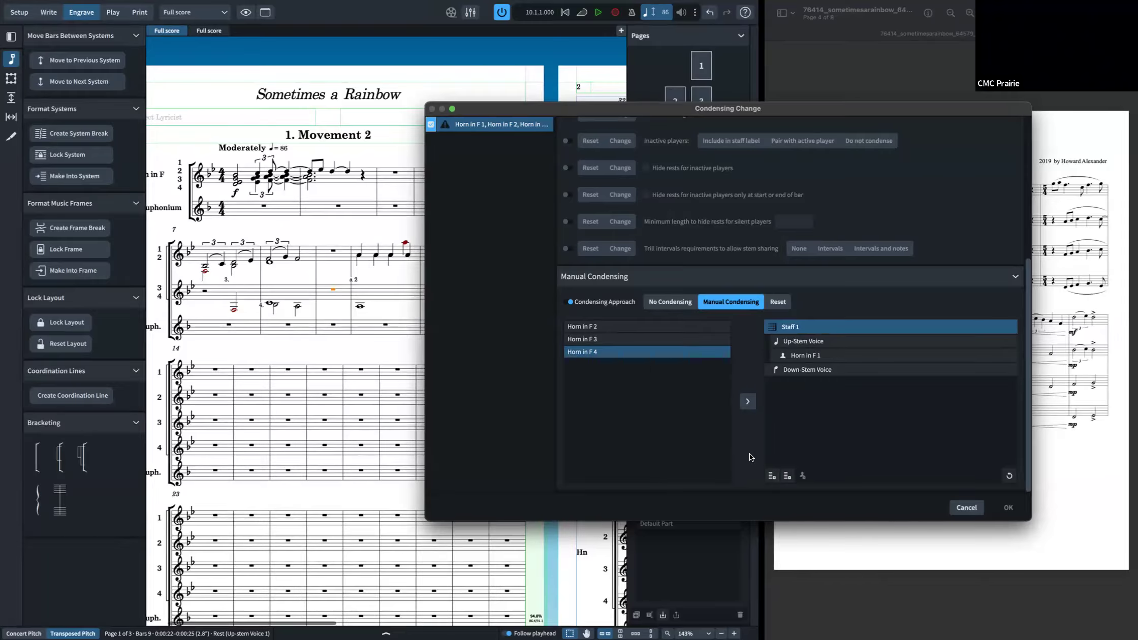
click(772, 475)
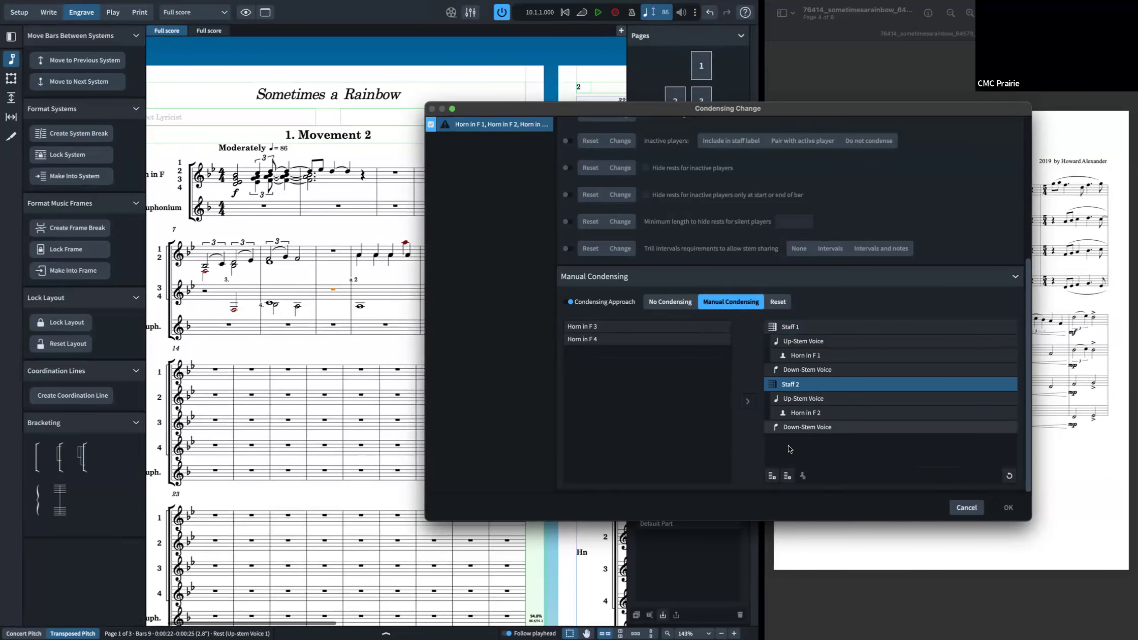
Step: Add new staves in the manual condensing setup for Horn in F 3 and Horn in F 4, then confirm the condensing change
click(812, 428)
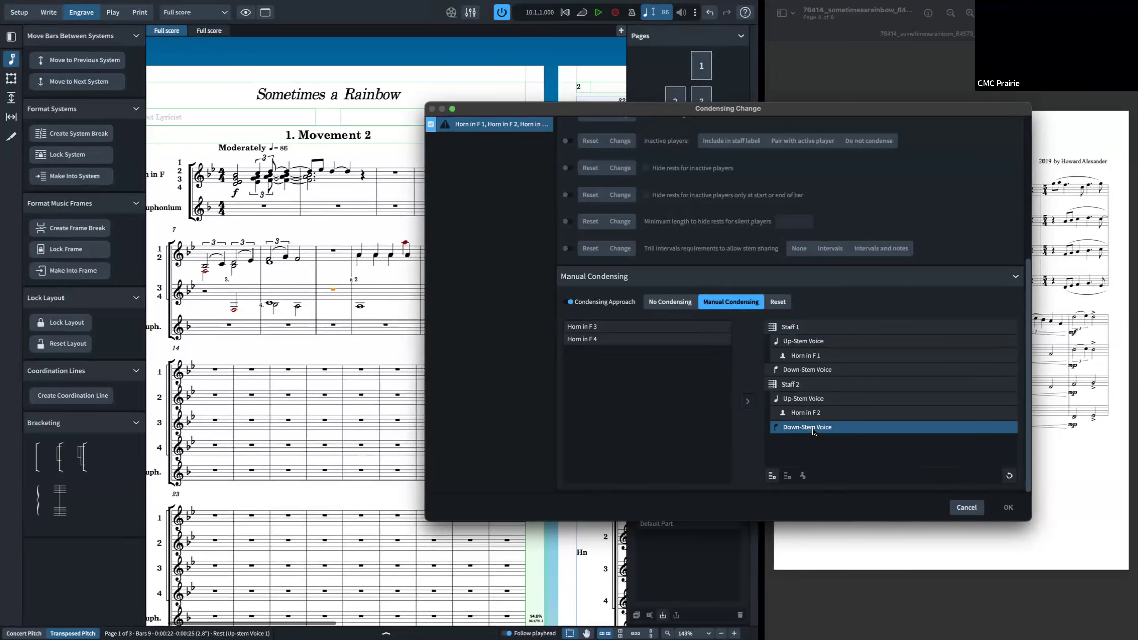
click(632, 326)
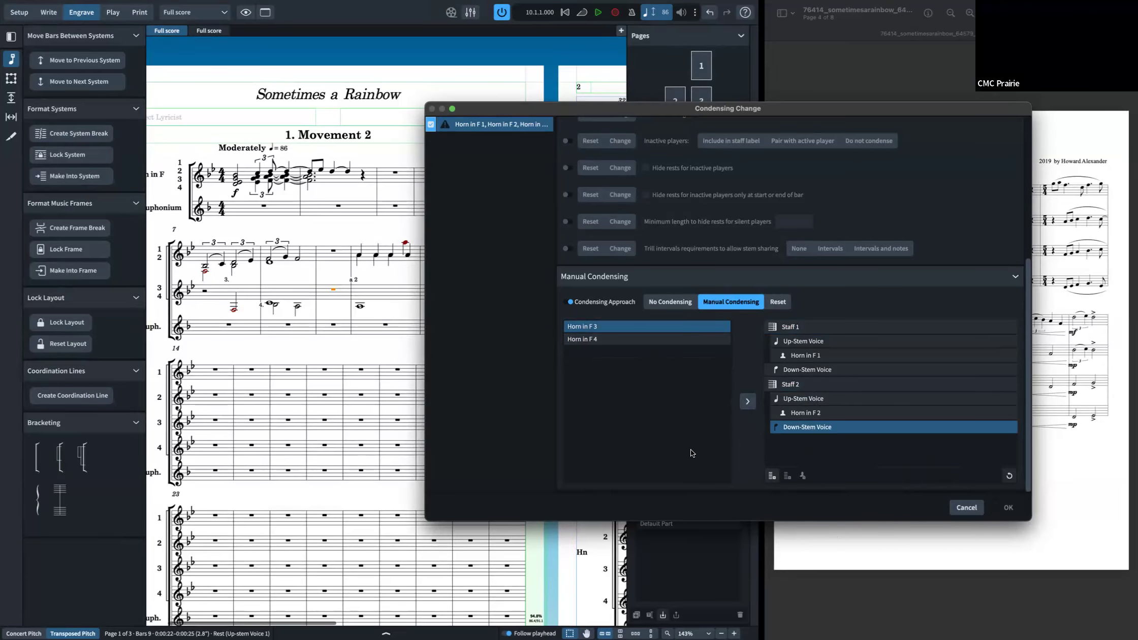
click(771, 476)
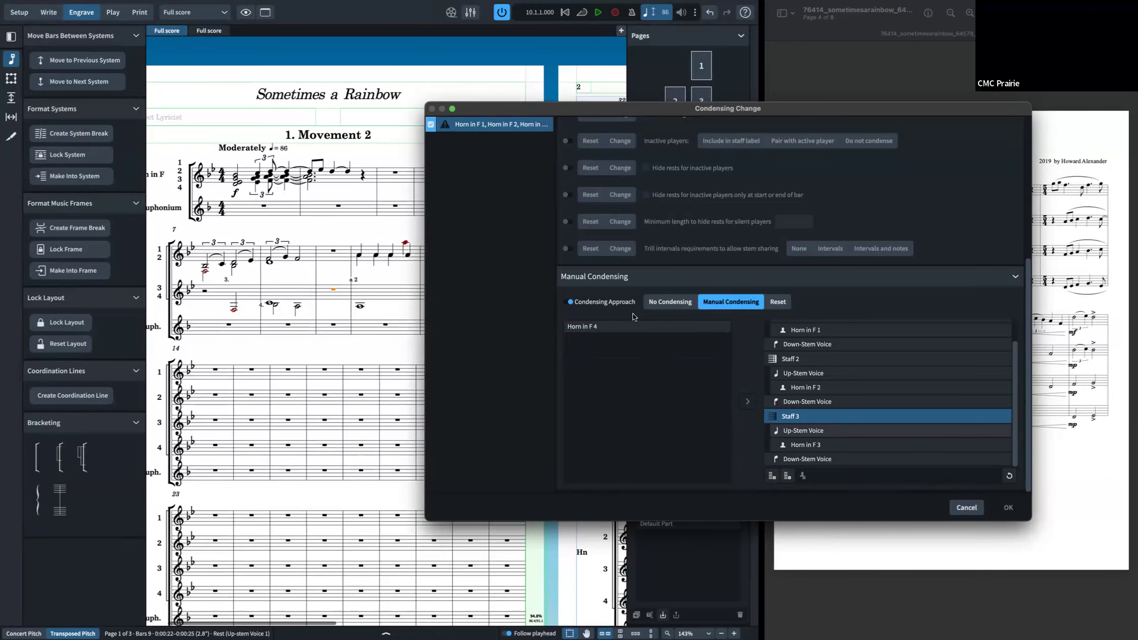
drag(660, 327, 848, 465)
click(818, 397)
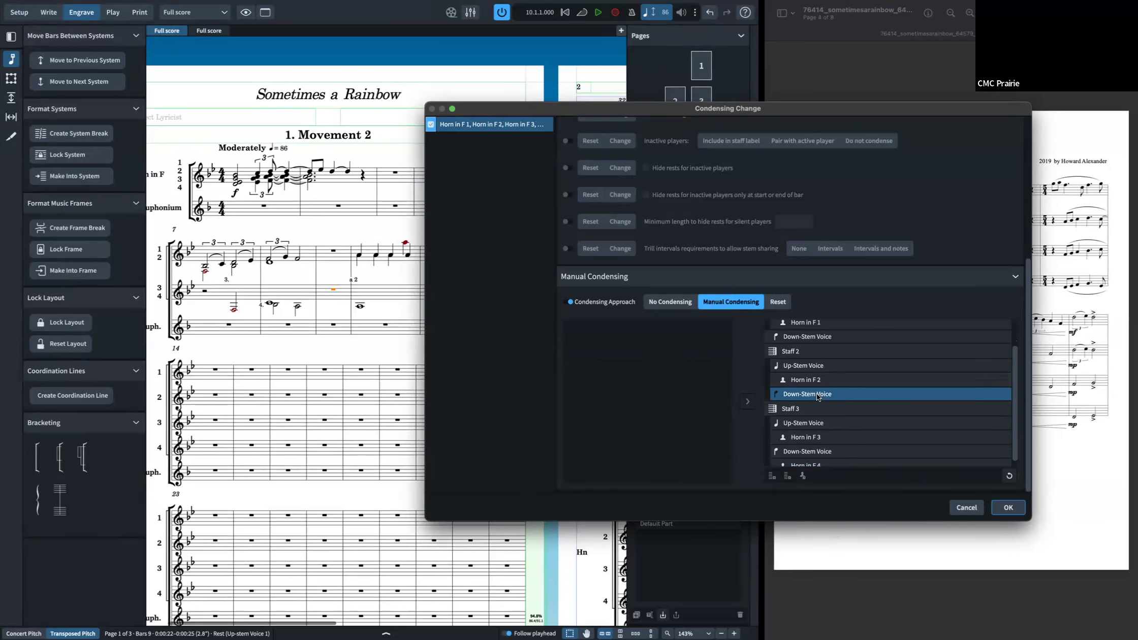
key(Up)
key(Up)
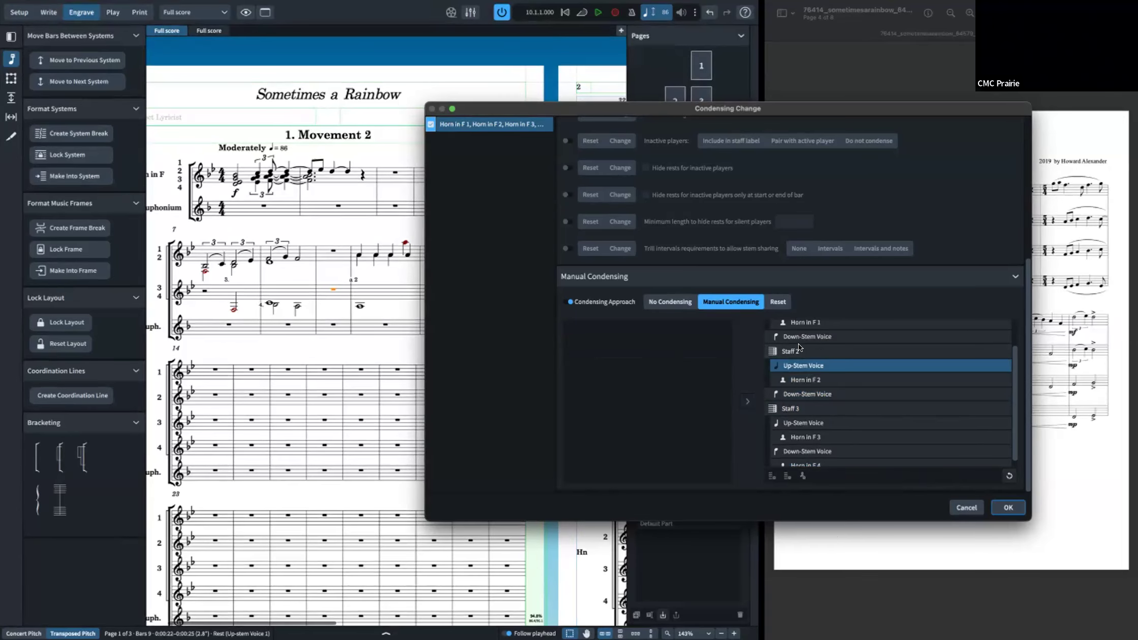
click(800, 338)
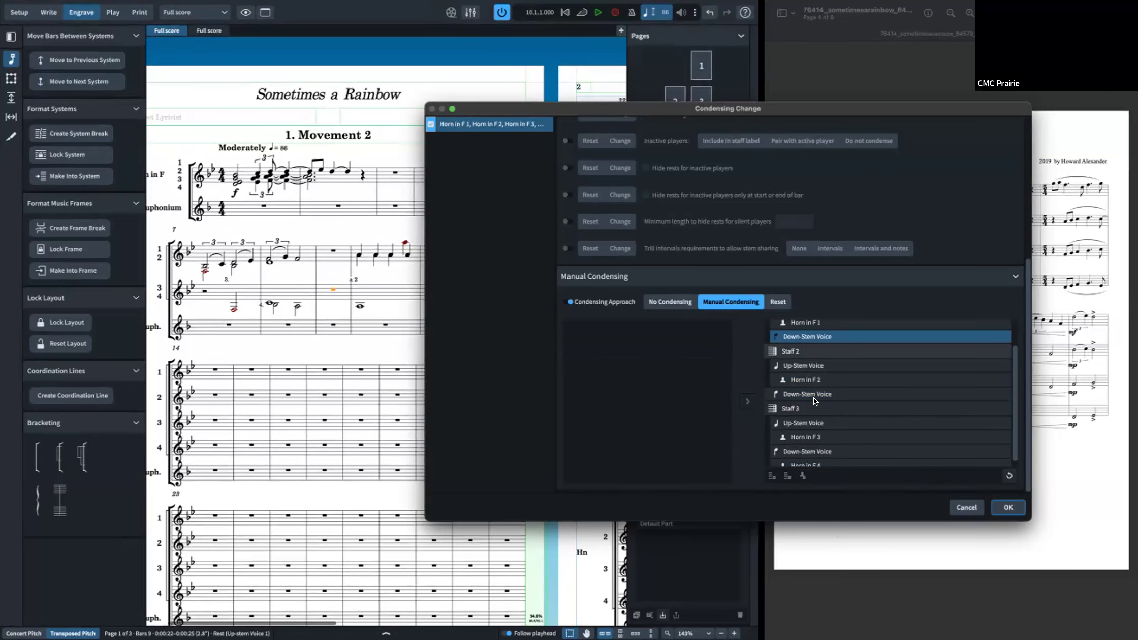
key(Down)
click(847, 452)
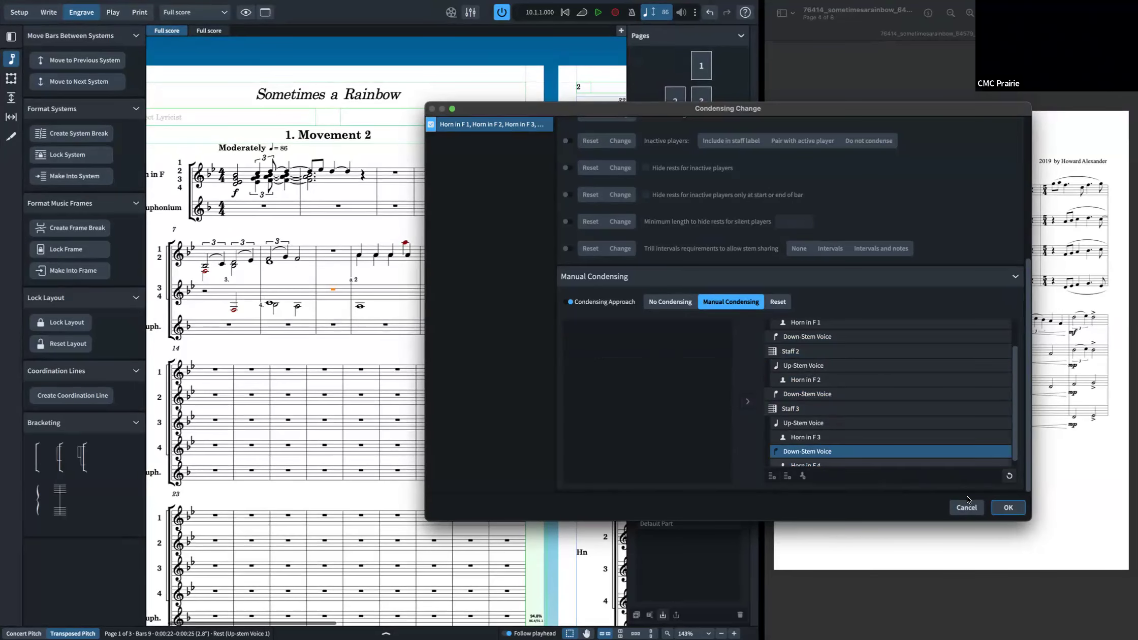
click(1006, 507)
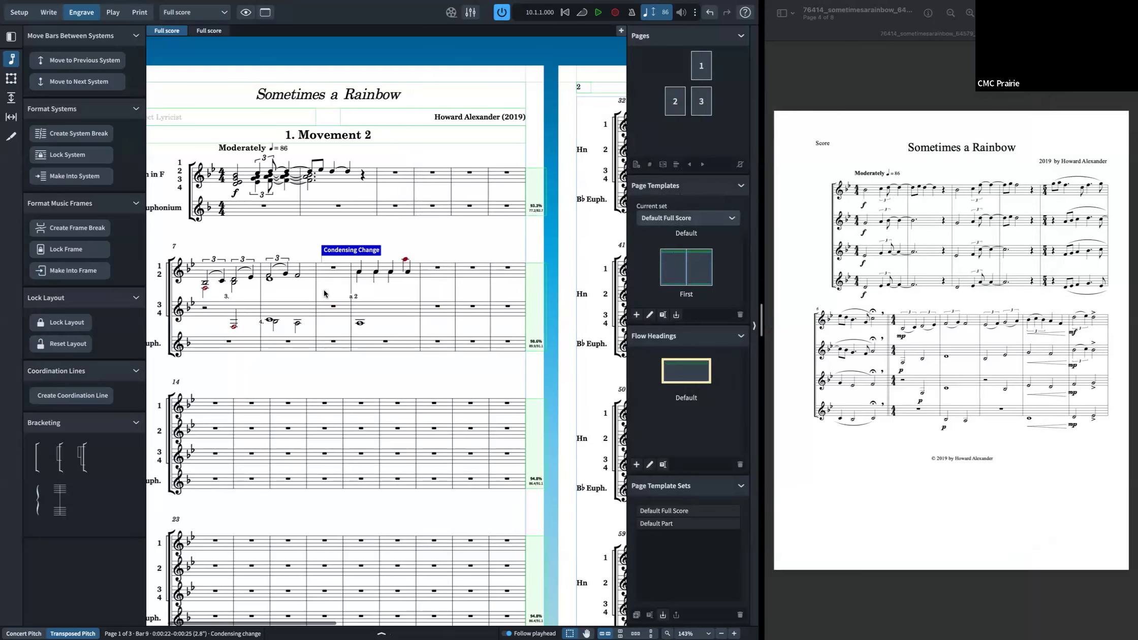
Step: Delete the condensing change at bar 9
scroll(415, 361, left, 3)
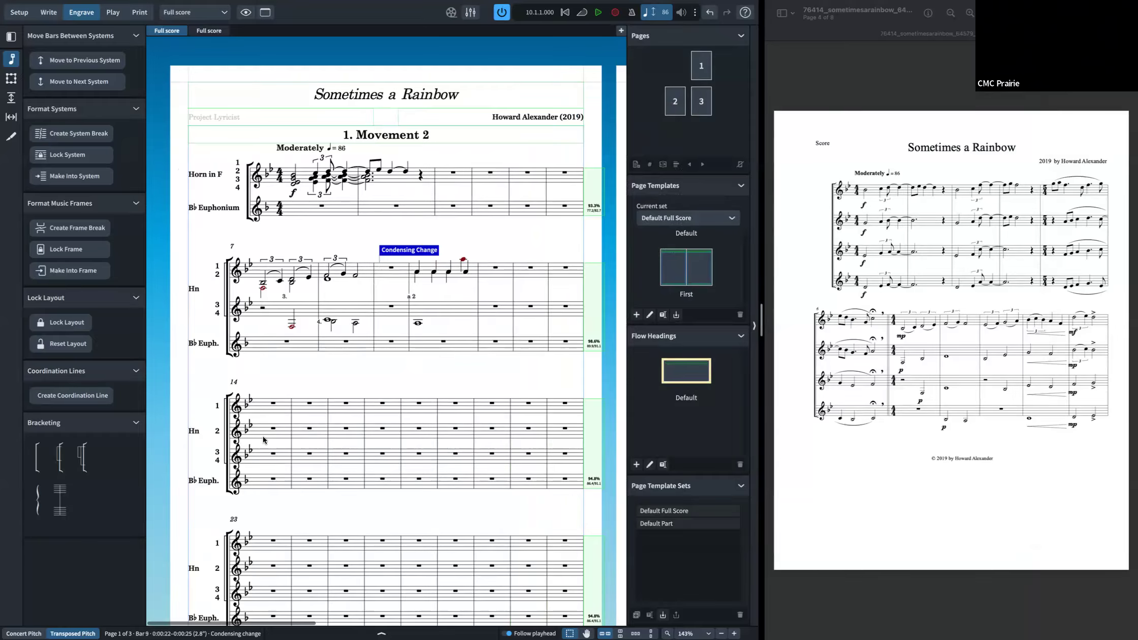
key(Delete)
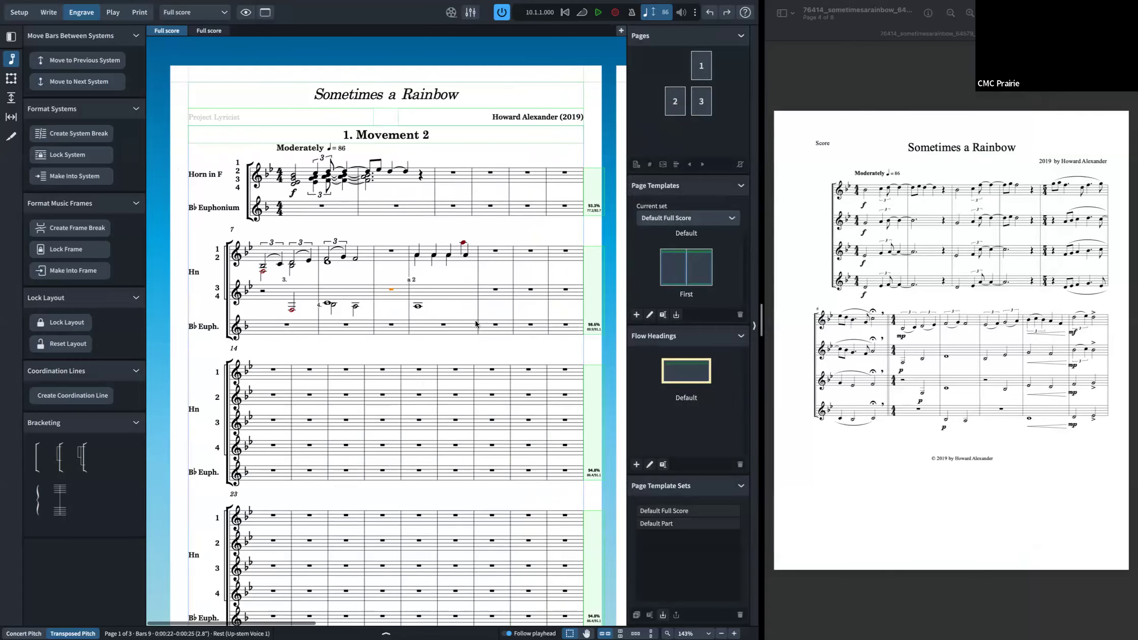
Step: Create a new Manual Condensing change at bar 9 with Horns 1 and 3 in the up-stem voice and Horns 2 and 4 in the down-stem voice of one staff
key(alt+shift+c)
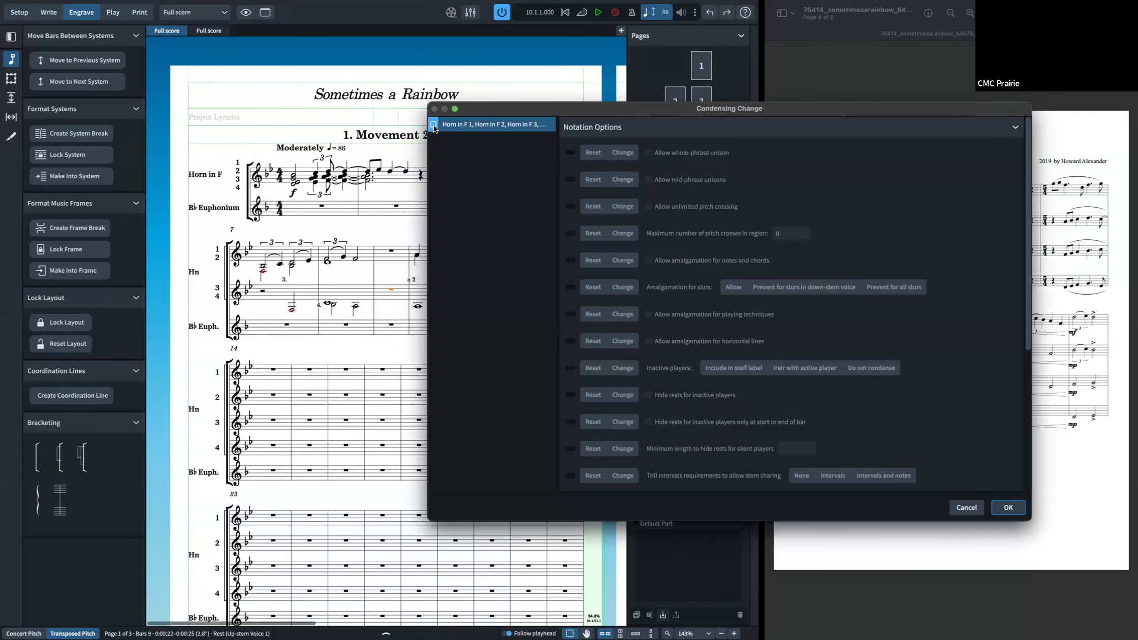
scroll(759, 368, down, 5)
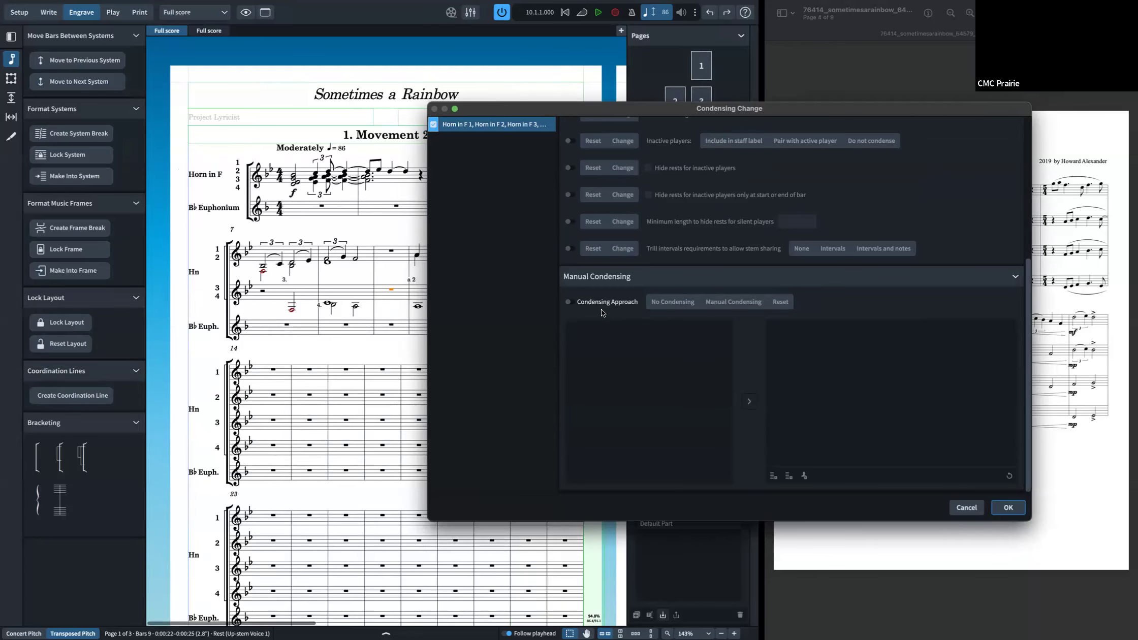
click(572, 303)
drag(602, 329, 800, 336)
drag(605, 339, 911, 361)
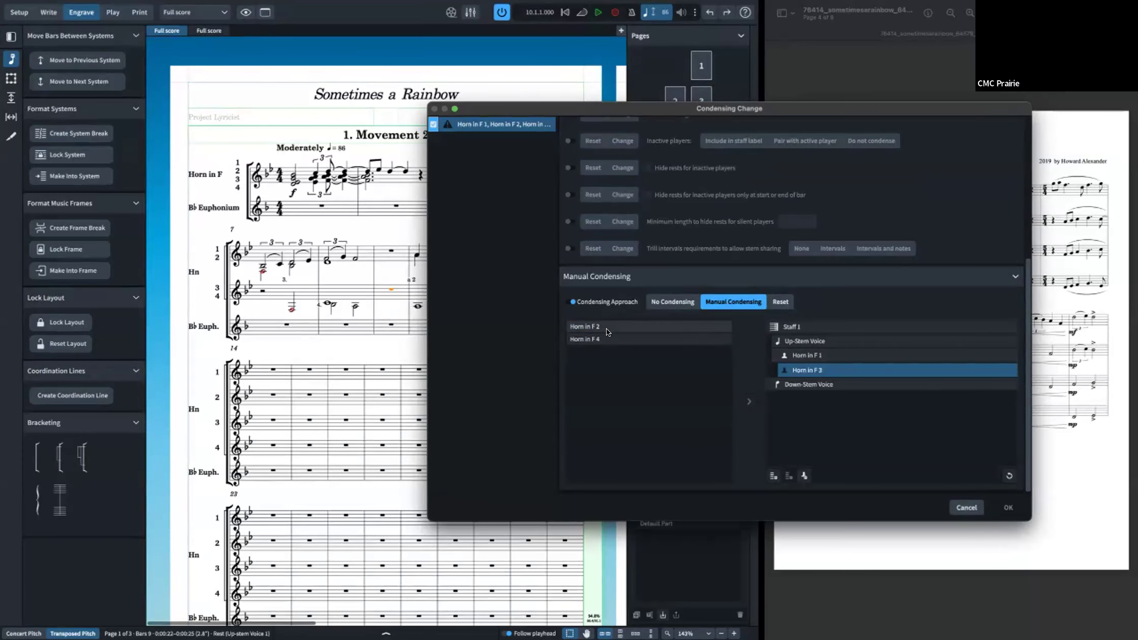
drag(609, 332, 772, 386)
drag(569, 326, 840, 422)
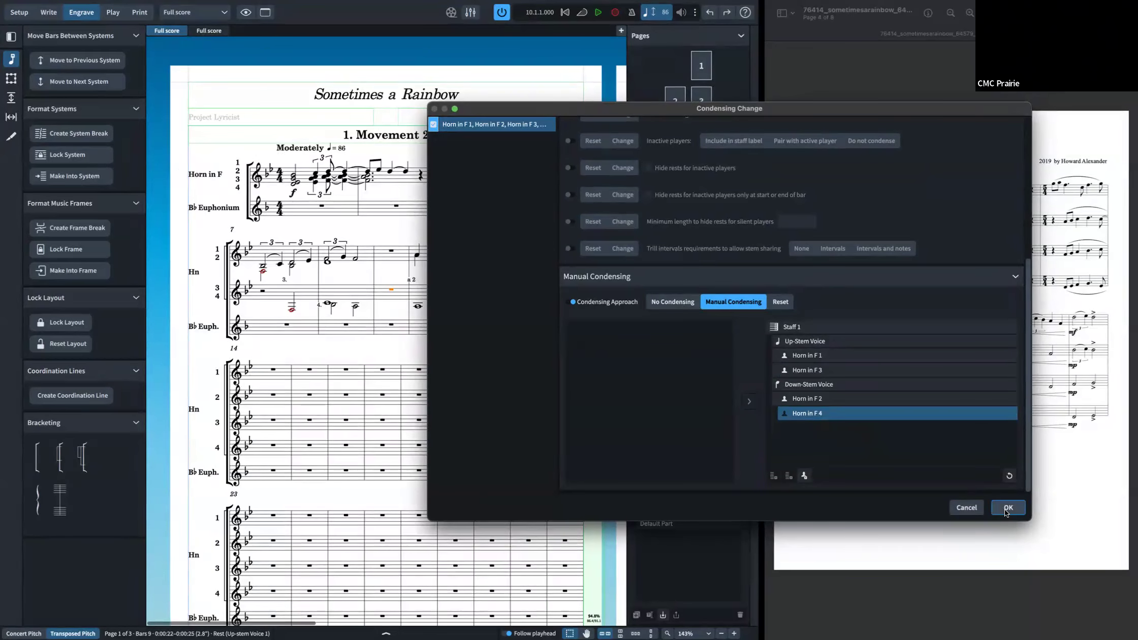
click(1007, 507)
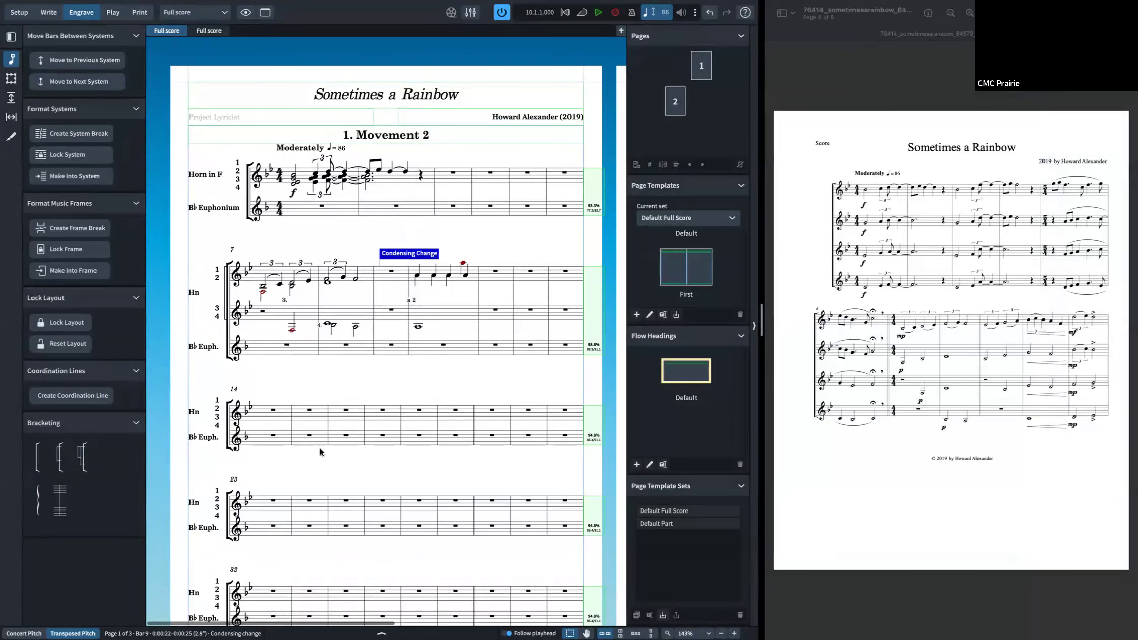
Step: Reopen the condensing change at bar 9 to review its staff and voice assignments, then close it
scroll(319, 448, down, 1)
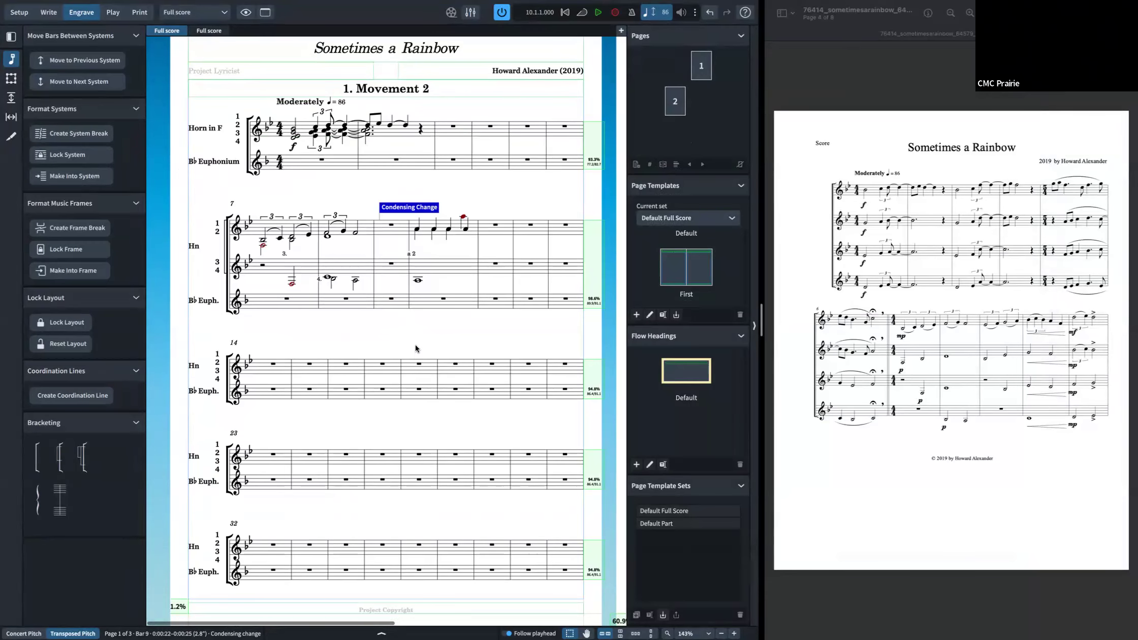
double_click(409, 209)
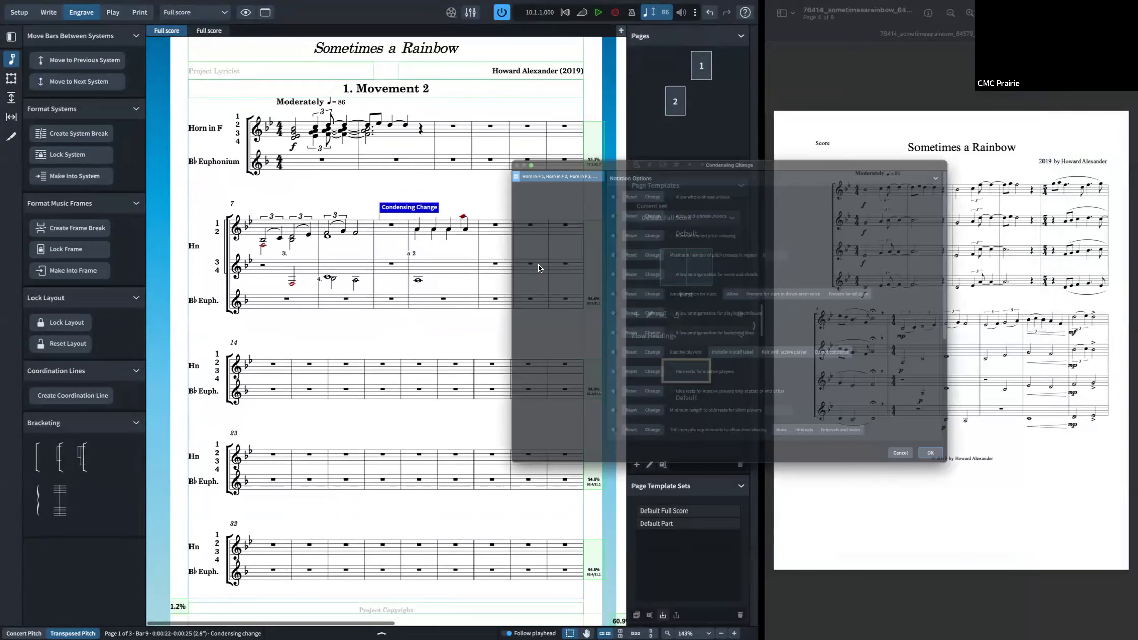
scroll(602, 318, down, 5)
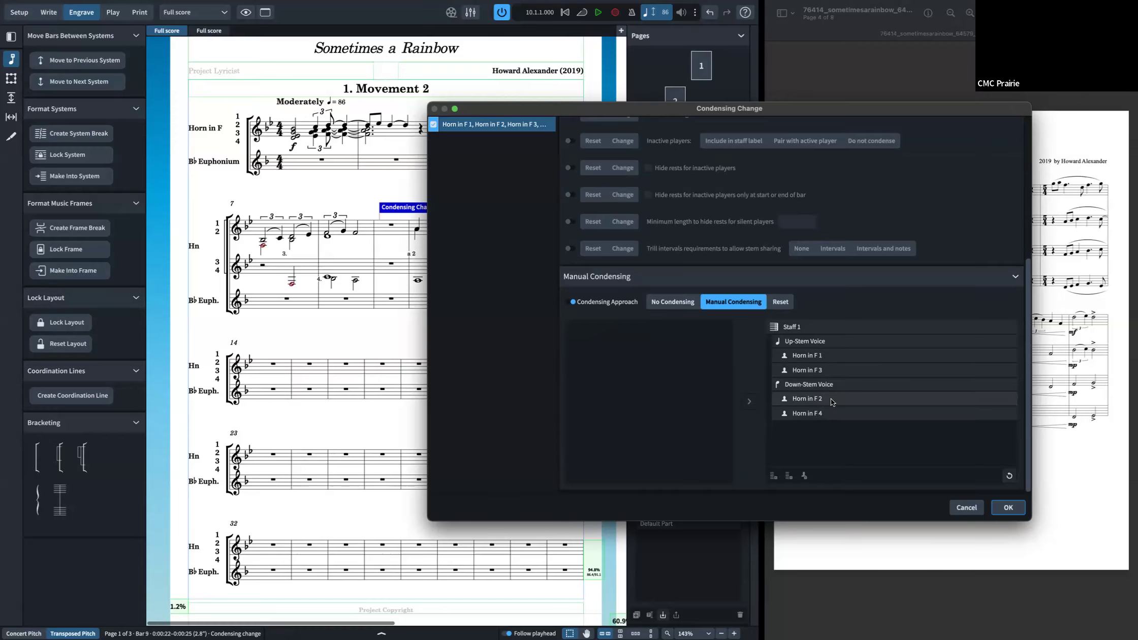
click(829, 386)
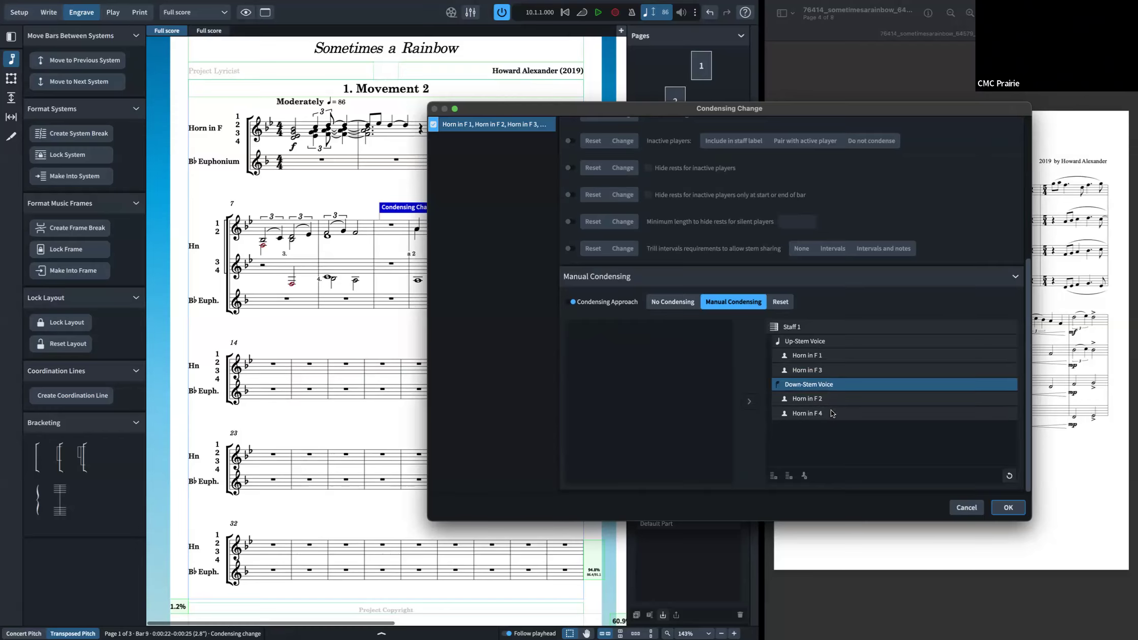
click(1013, 509)
Step: Switch to Write mode in galley view and enter quarter notes A and D in bar 29 across the four horn parts
key(ctrl+2)
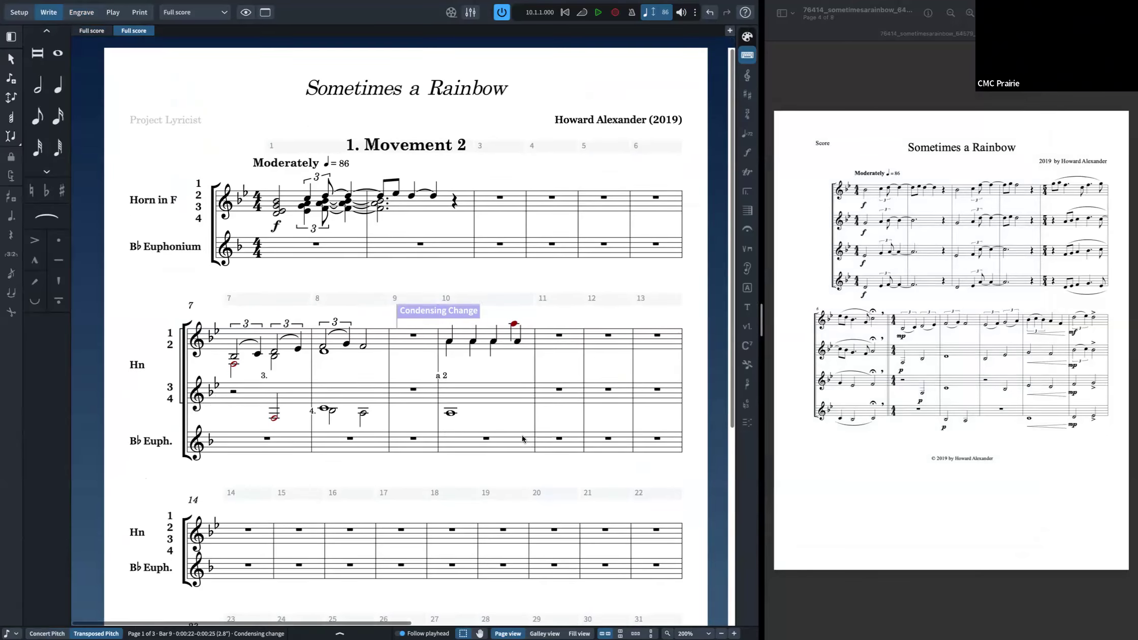
key(ctrl+Tab)
scroll(545, 438, right, 15)
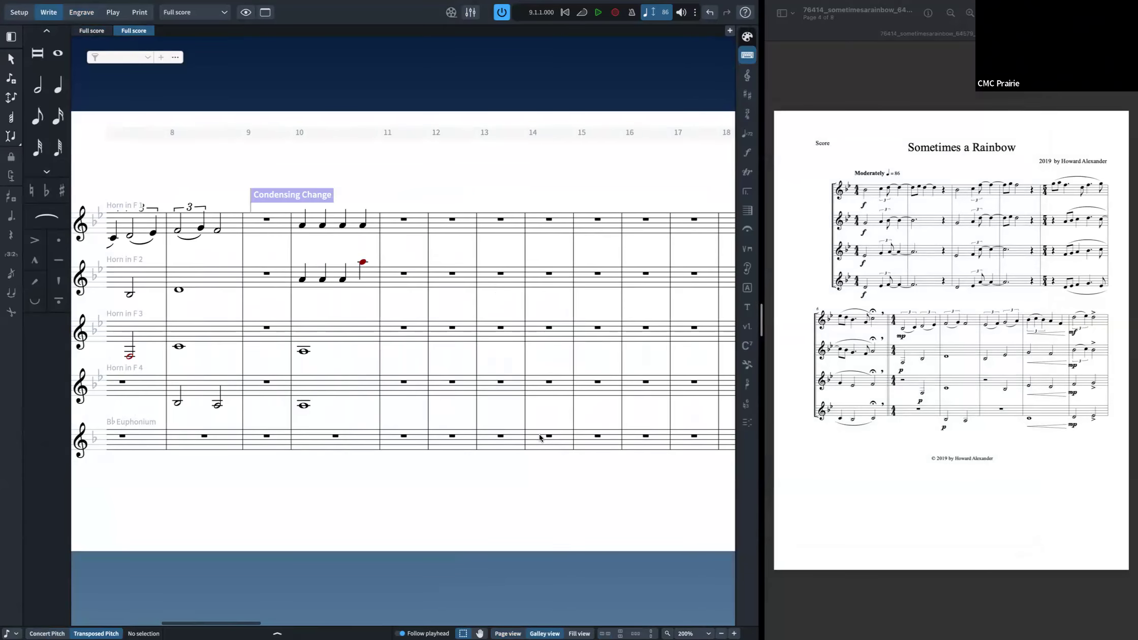
click(382, 386)
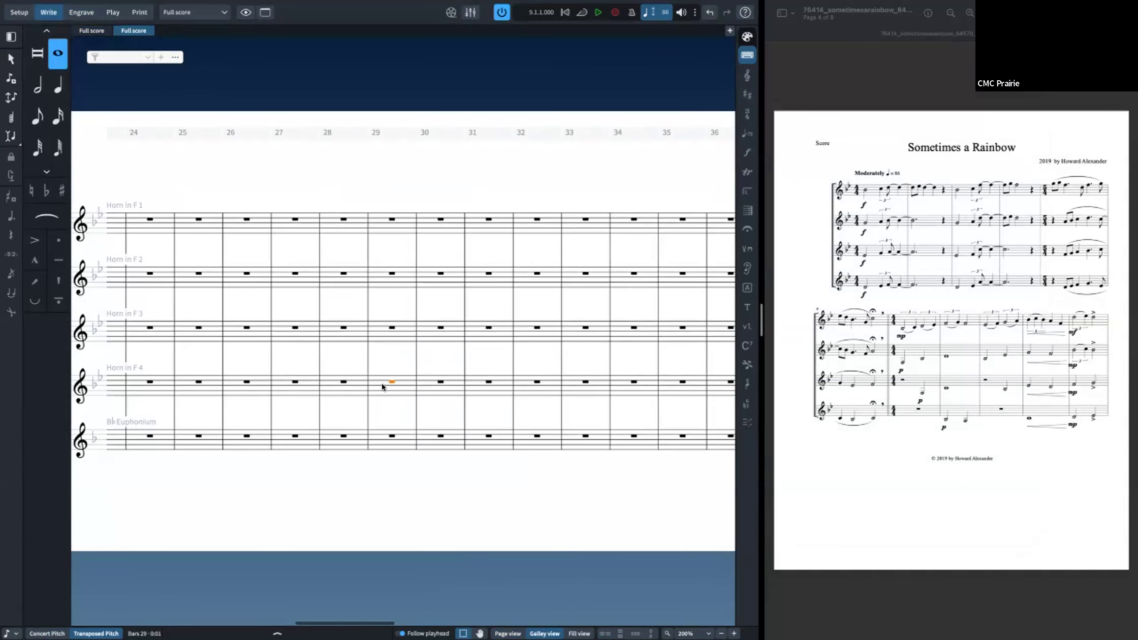
key(Return)
key(a)
key(Up)
key(a)
key(Left)
key(Up)
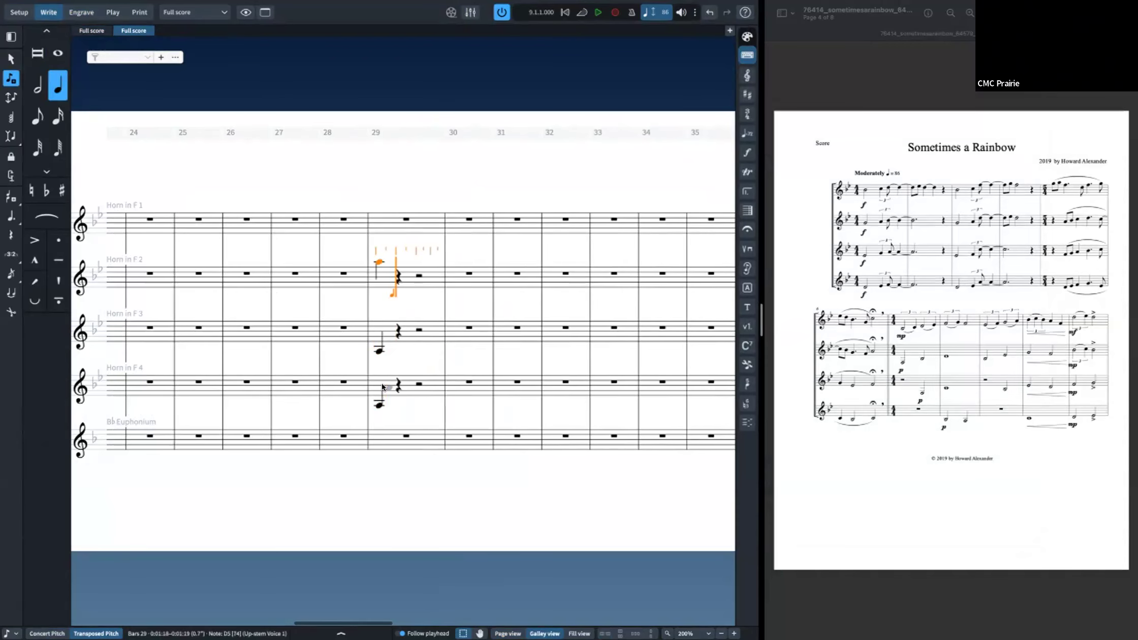
key(alt+super+Down)
key(super+z)
key(alt+super+Up)
key(d)
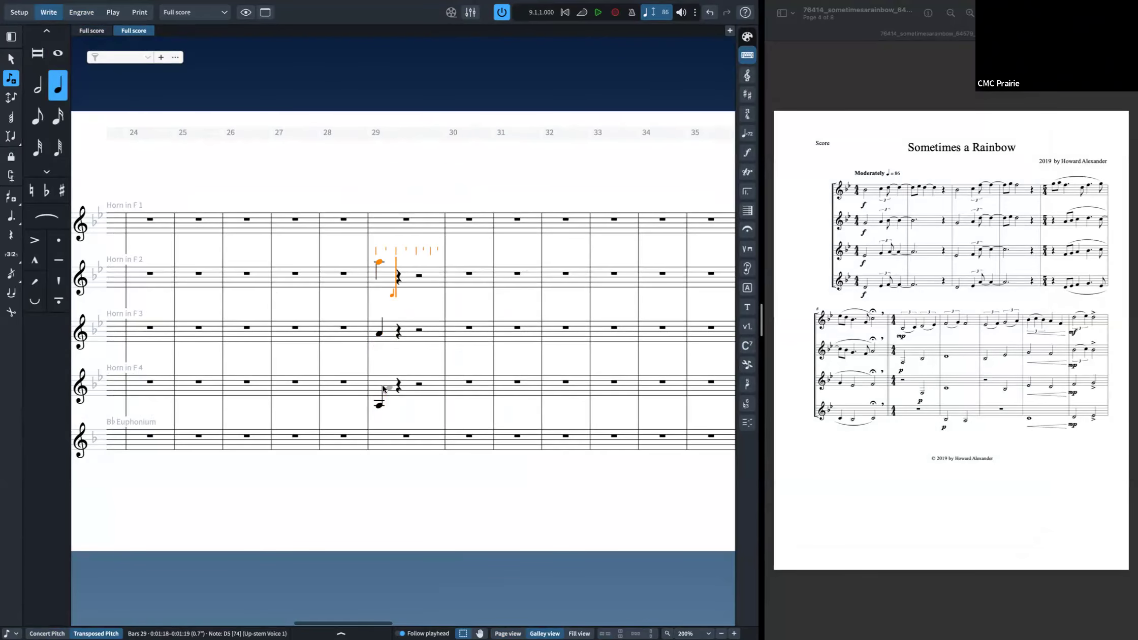
key(alt+super+Down)
key(Left)
key(Up)
key(d)
key(Escape)
Step: Return to the full score page view and open and close Layout Options
click(93, 32)
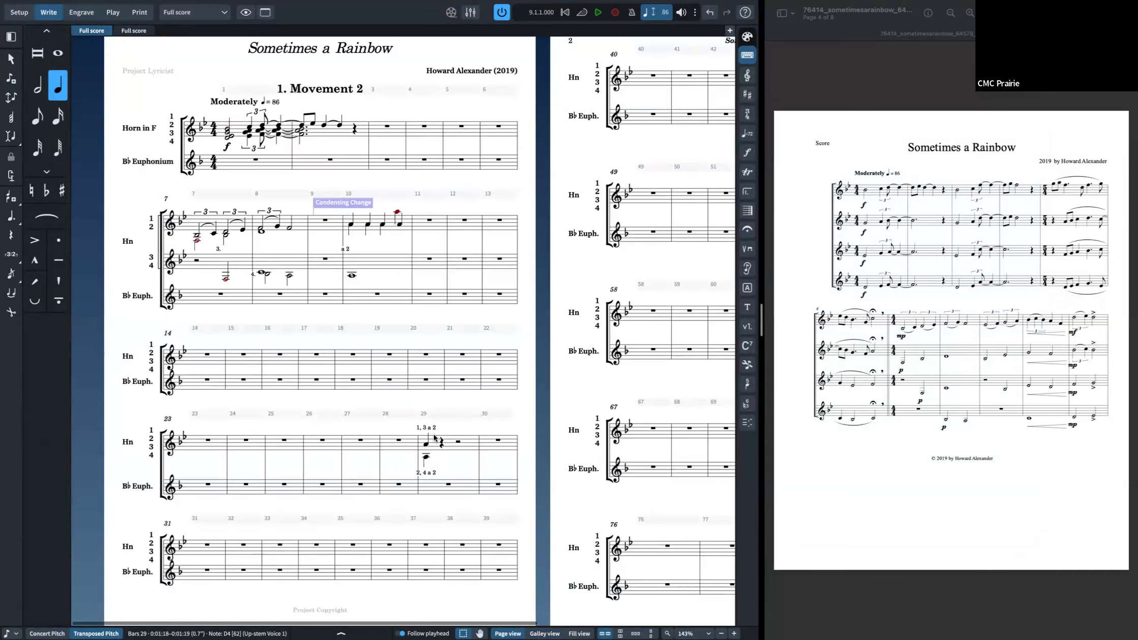
key(super+shift+l)
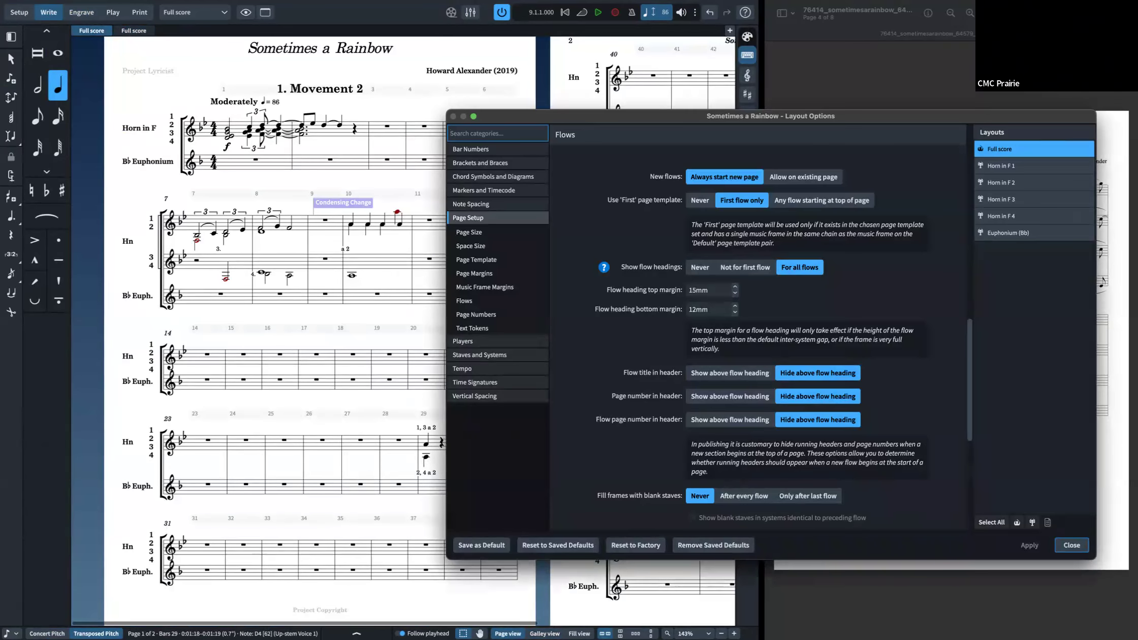
key(Escape)
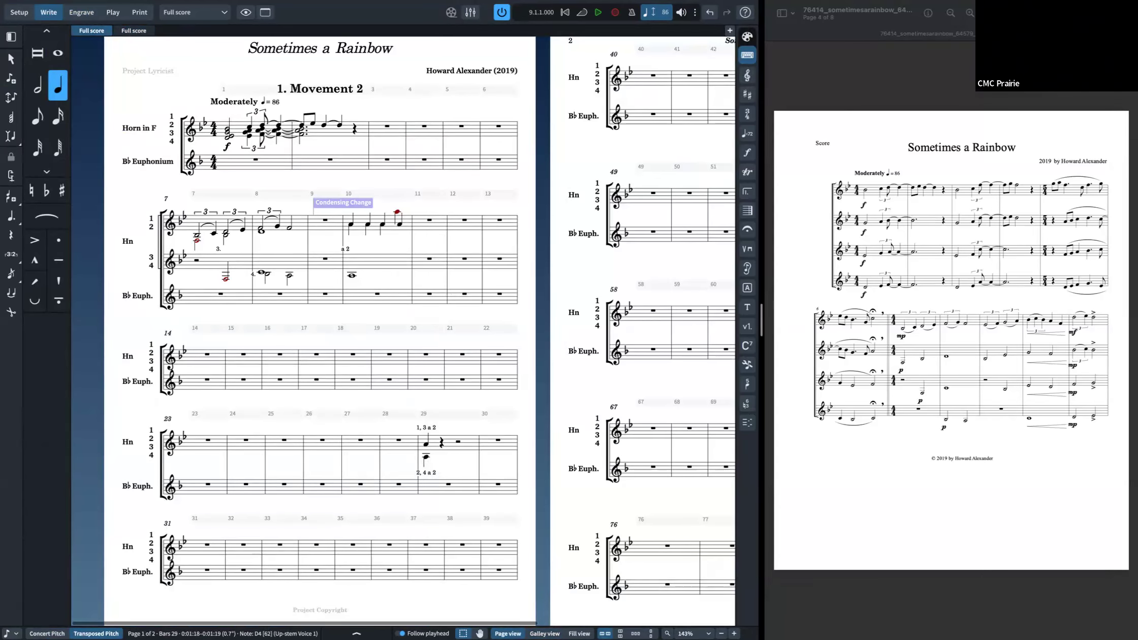
Step: In Engrave mode, select the '1, 3 a 2' player label in bar 29 and toggle its line break property on and off
key(super+3)
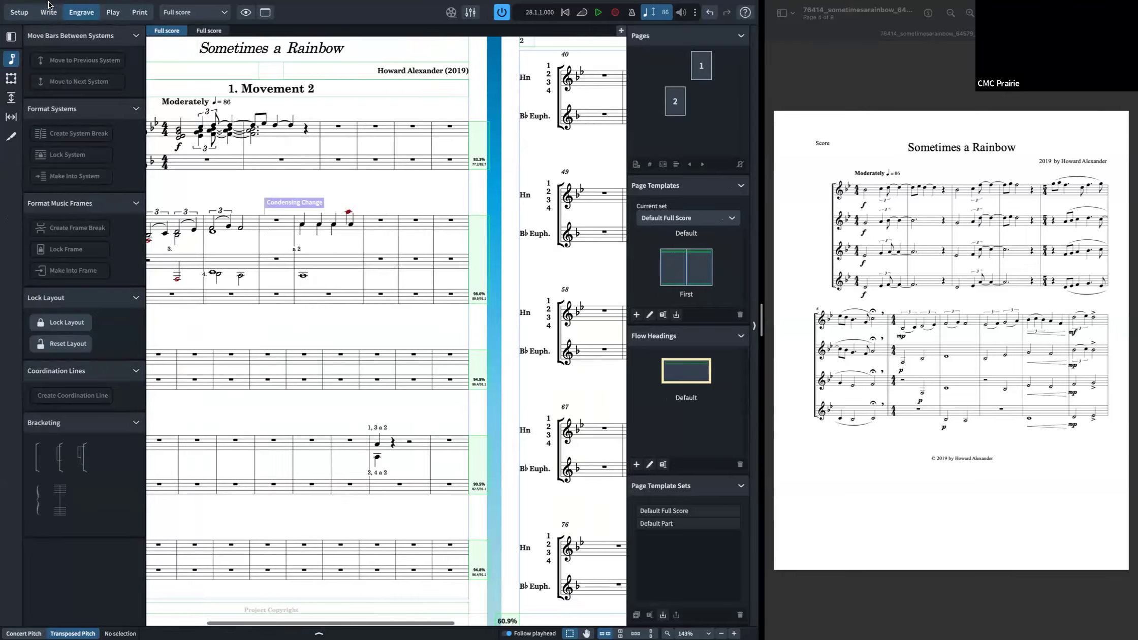
mouse_move(76, 4)
click(145, 6)
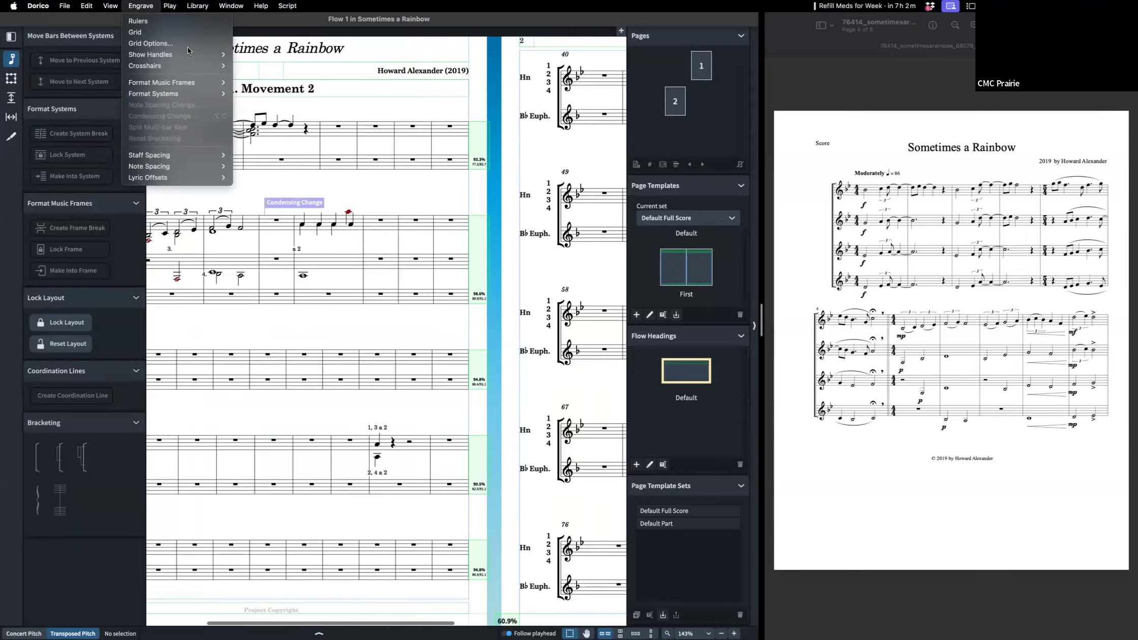
mouse_move(181, 57)
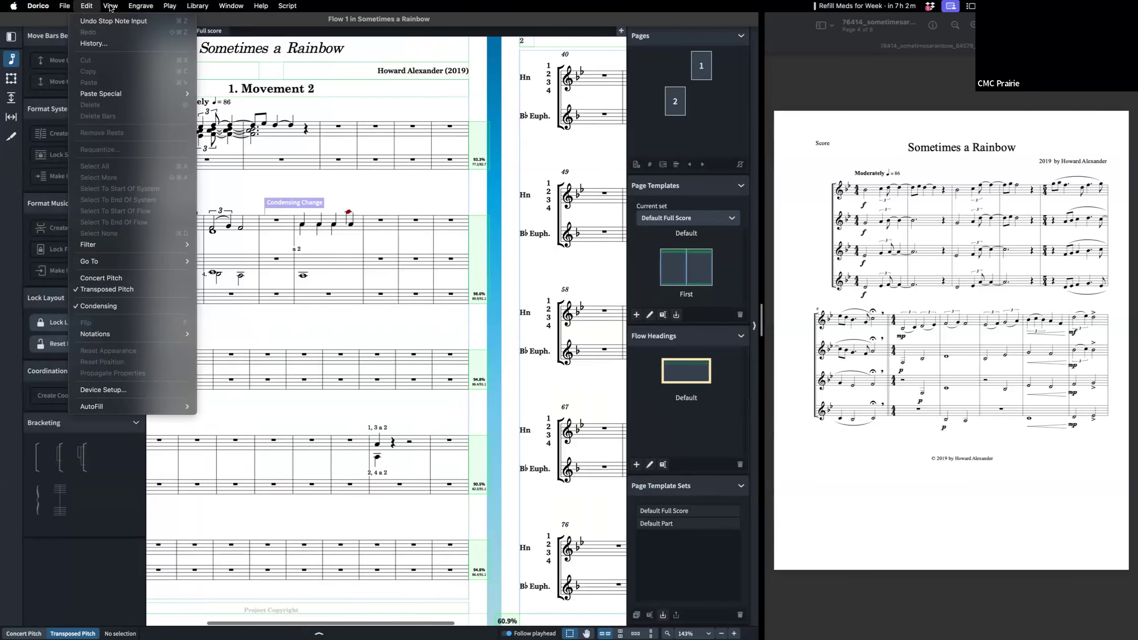
click(364, 374)
click(385, 429)
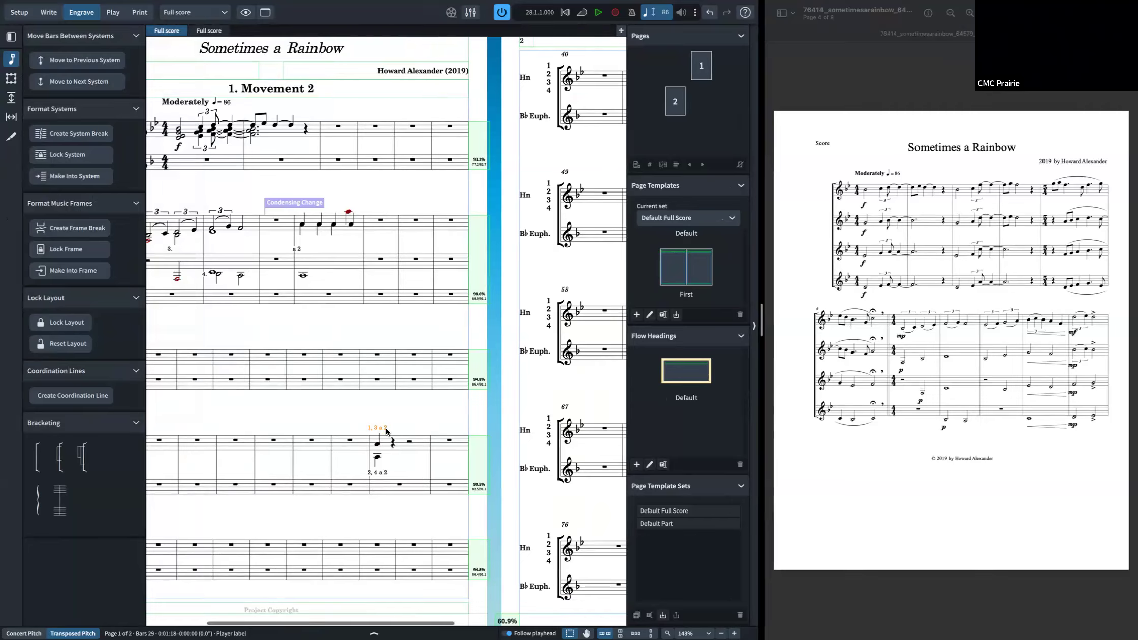
key(super+8)
click(417, 552)
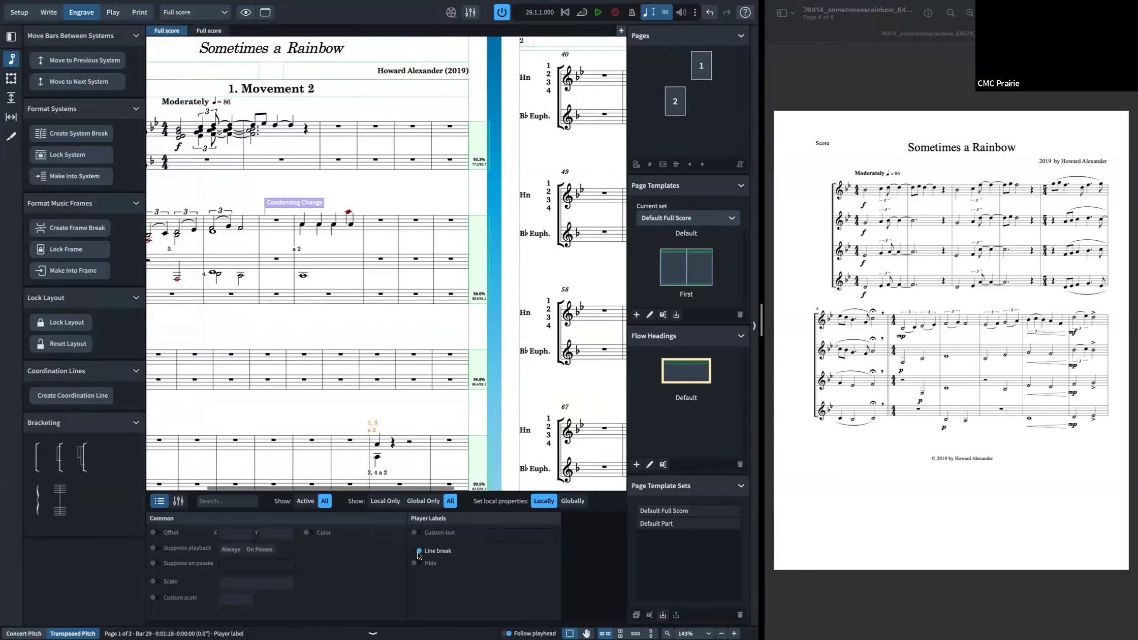
click(419, 553)
click(418, 552)
click(418, 552)
Step: Try setting the player label's custom text to hi, then undo it
click(415, 532)
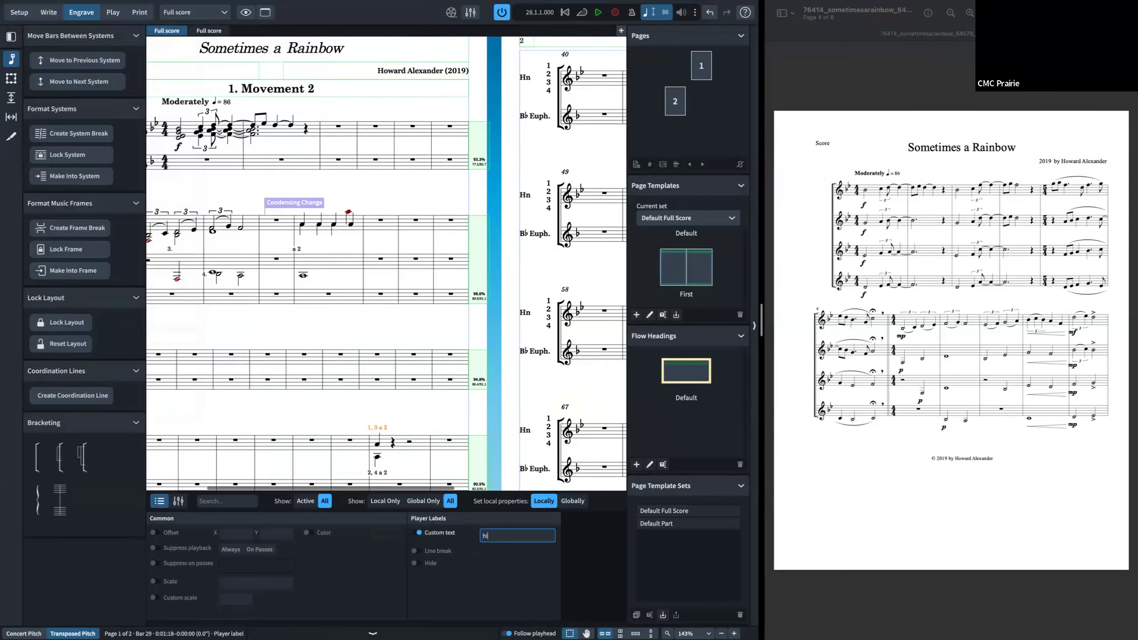
key(Return)
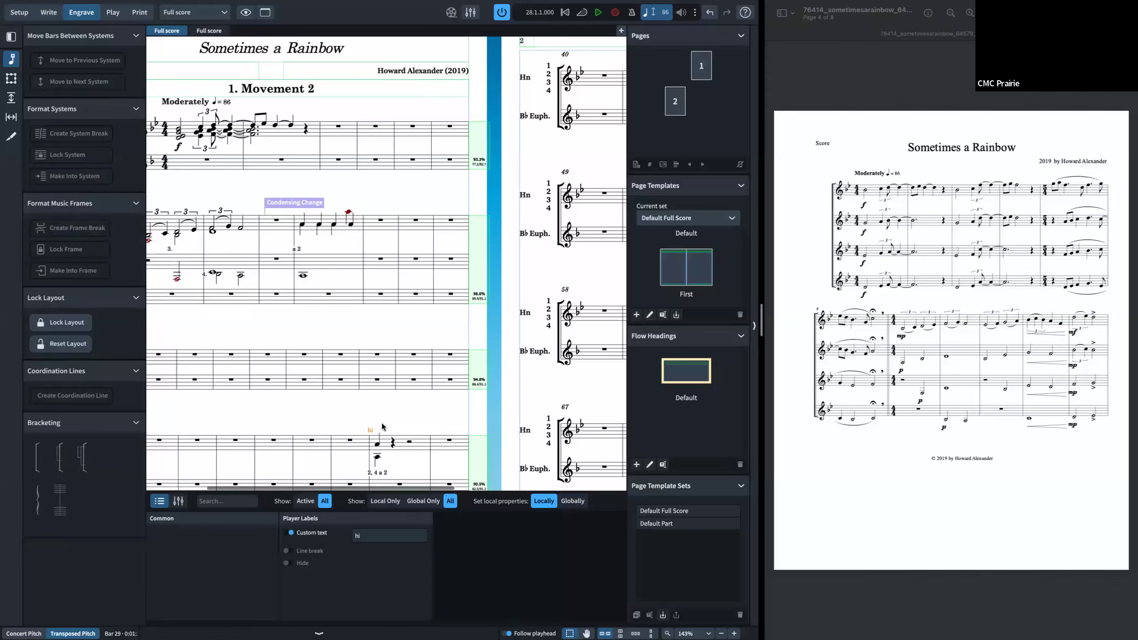
key(super+z)
scroll(405, 441, down, 3)
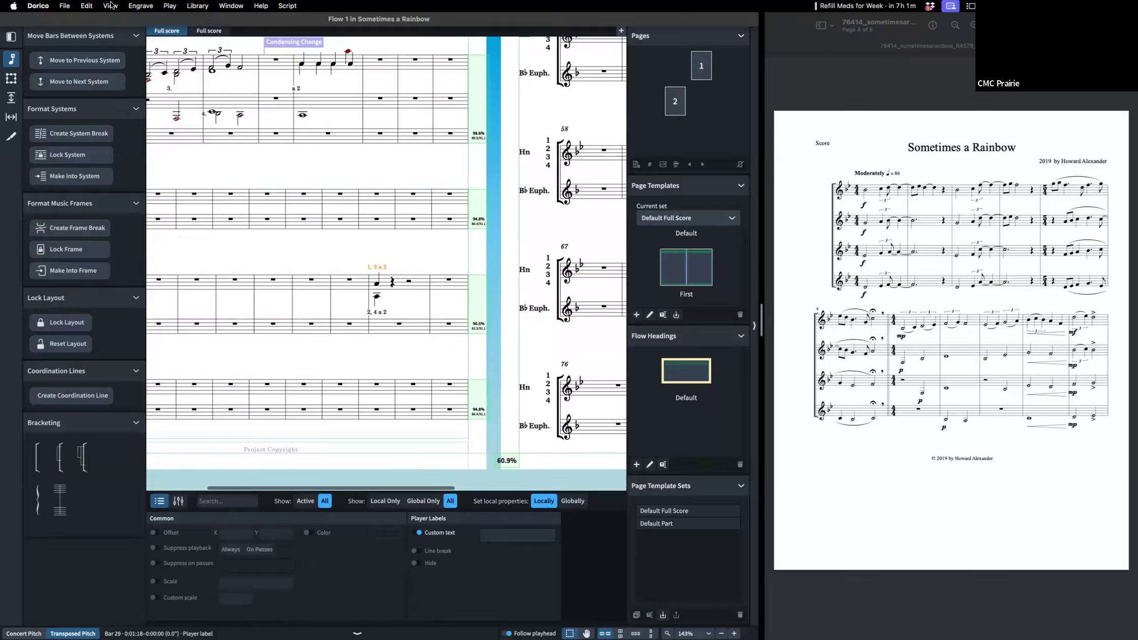
click(111, 6)
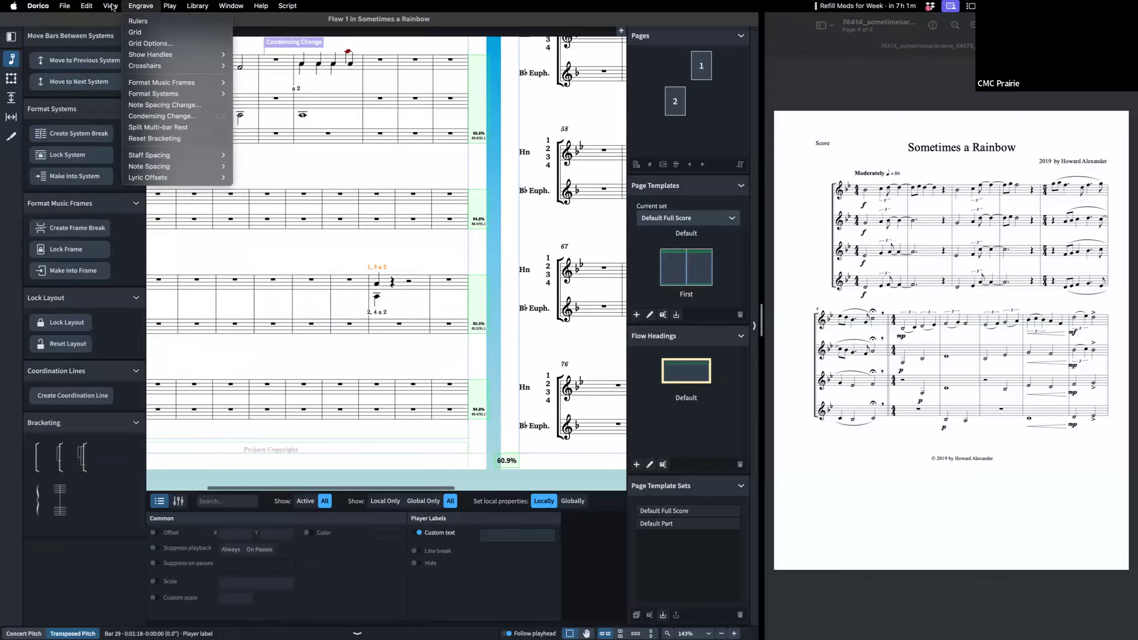
click(489, 339)
scroll(486, 332, up, 1)
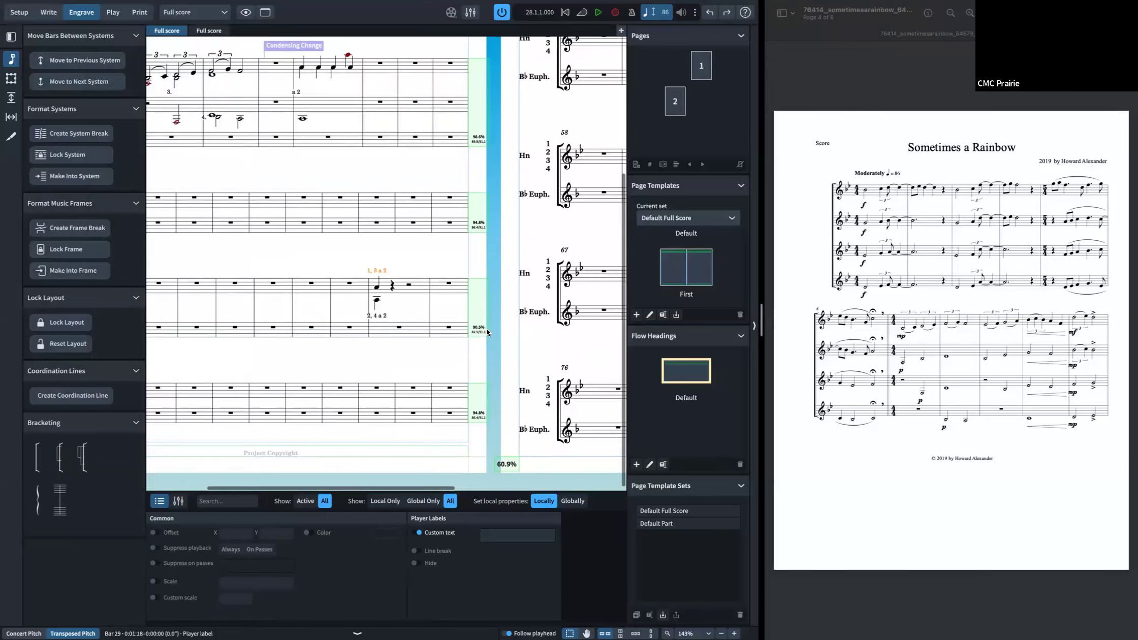
scroll(486, 329, up, 3)
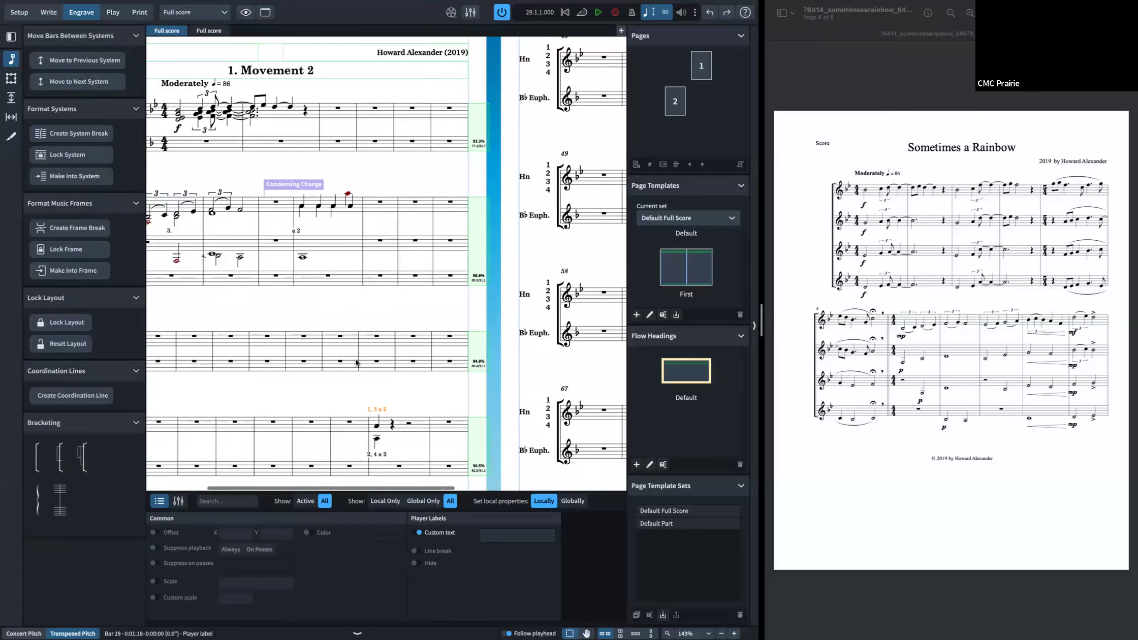
key(ctrl+2)
scroll(261, 359, down, 5)
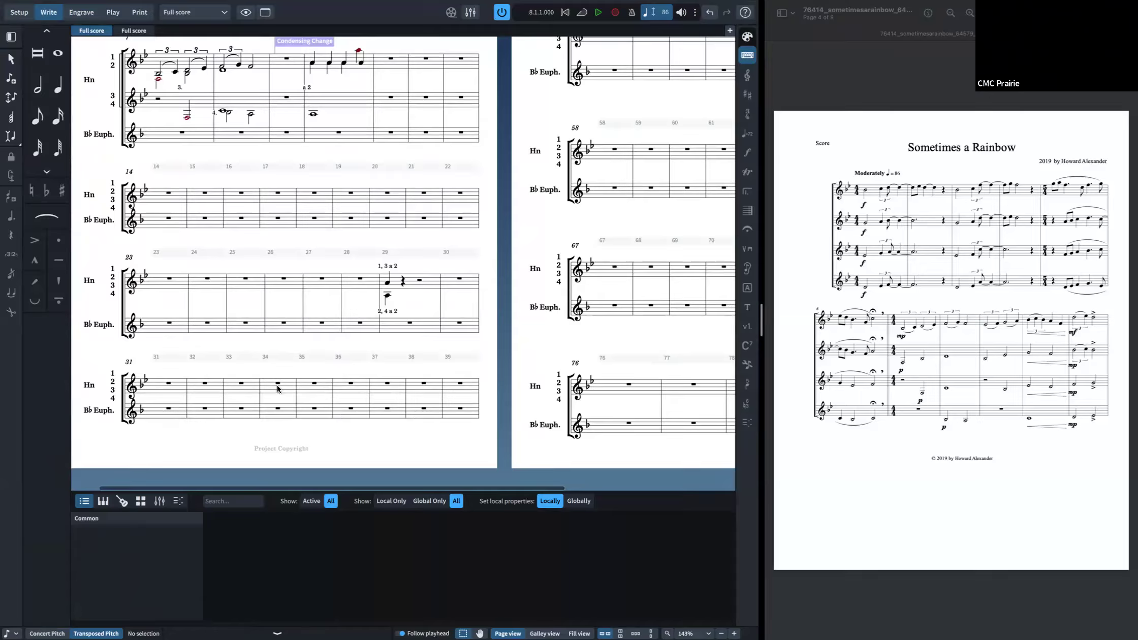
Step: Delete all horn and euphonium players together with their part layouts
click(25, 15)
shift+click(68, 60)
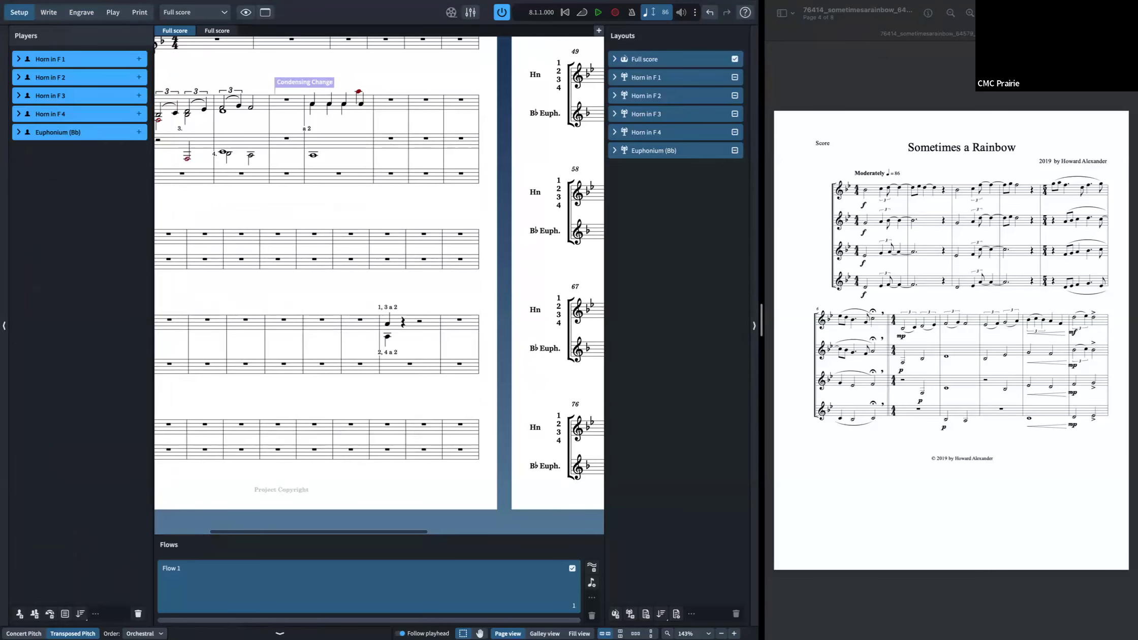
click(138, 615)
click(475, 338)
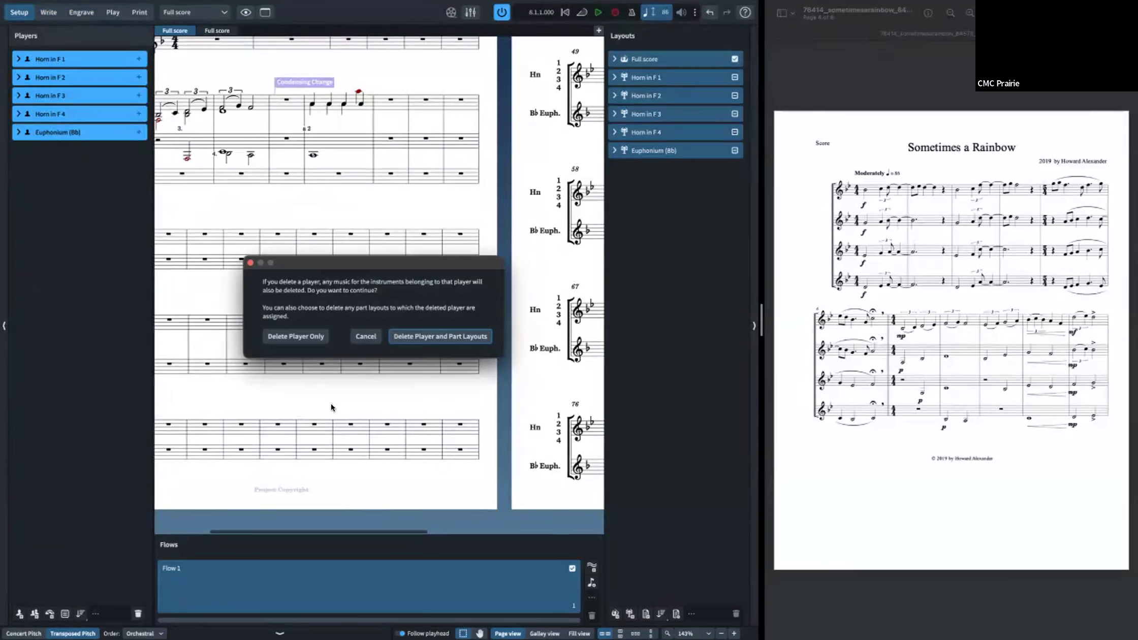
click(19, 609)
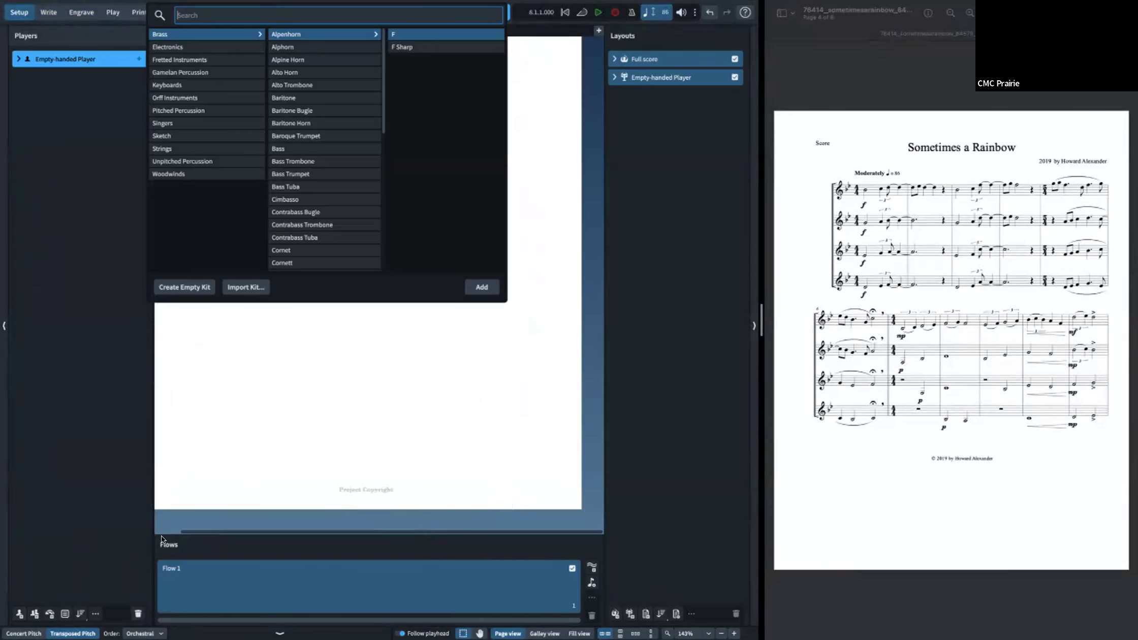
click(138, 612)
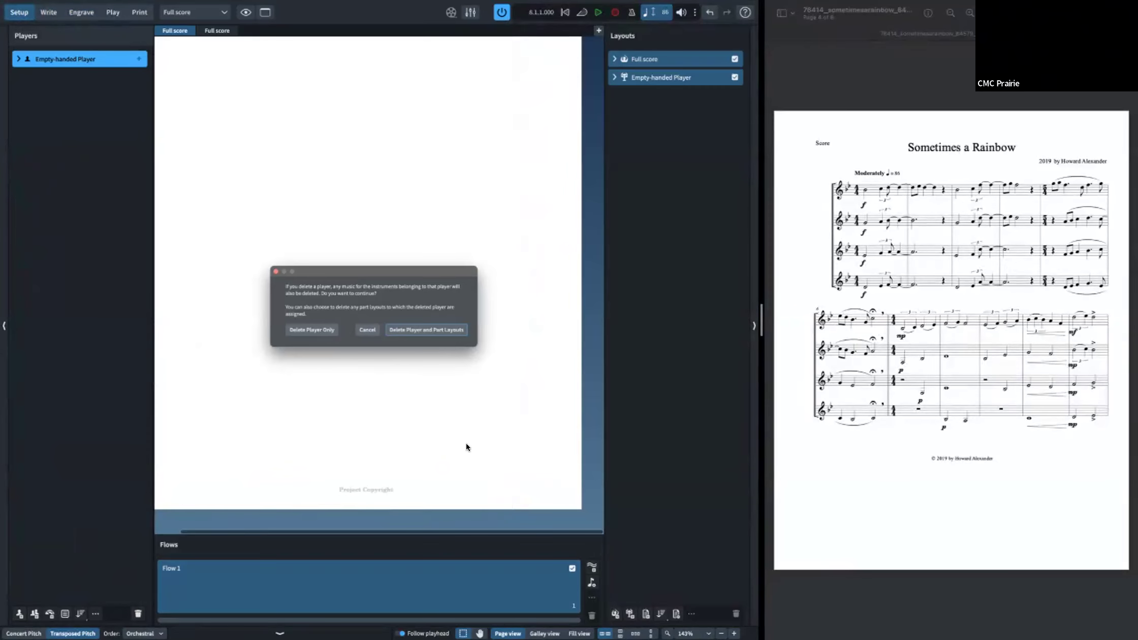
click(454, 337)
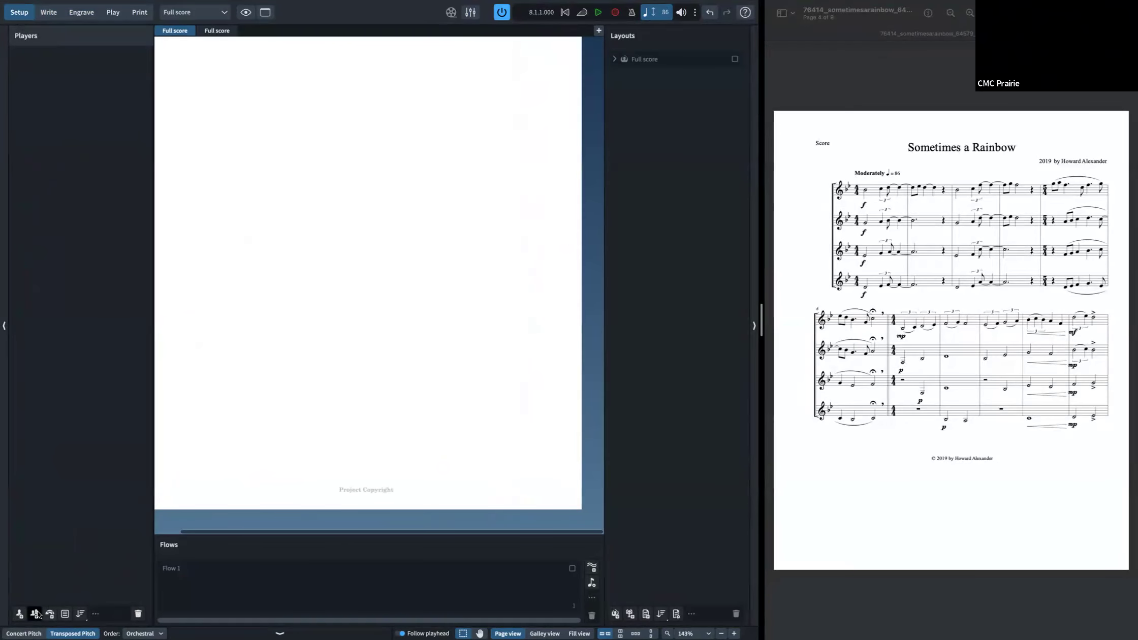
Step: Add a section player holding a Bass Flute from the Woodwinds instruments
click(37, 613)
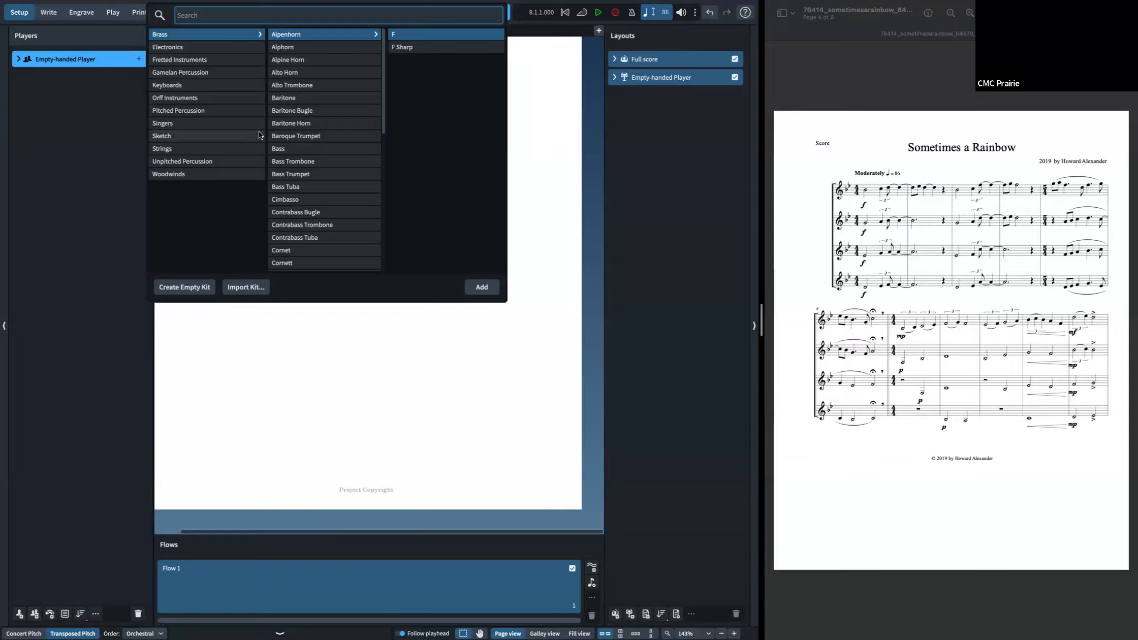
click(228, 176)
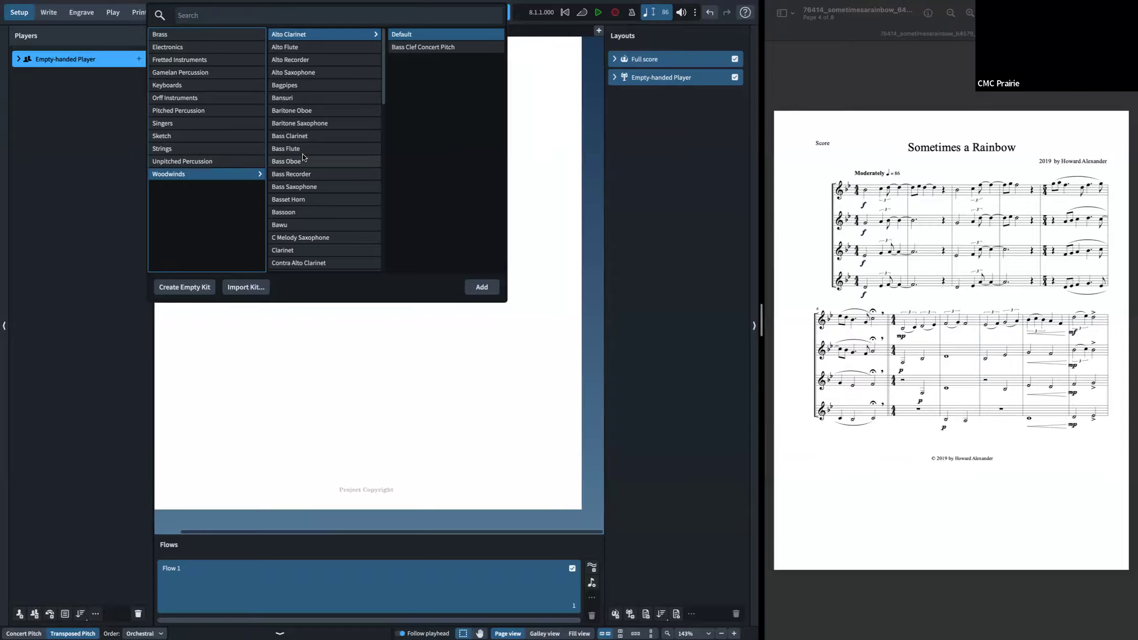
click(304, 151)
double_click(306, 155)
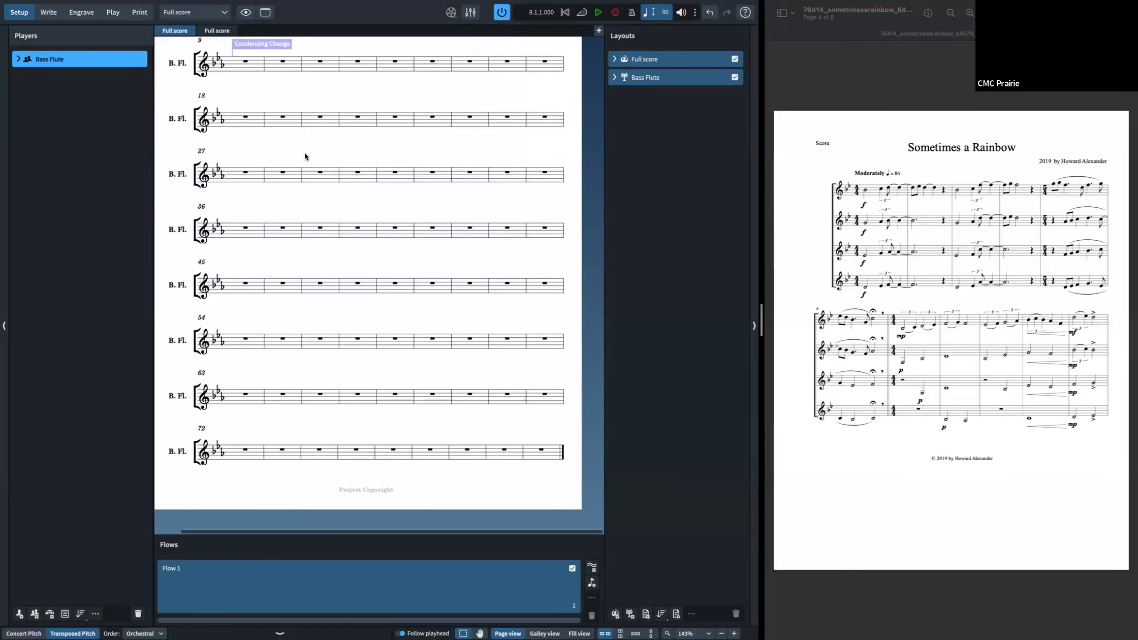
key(ctrl+2)
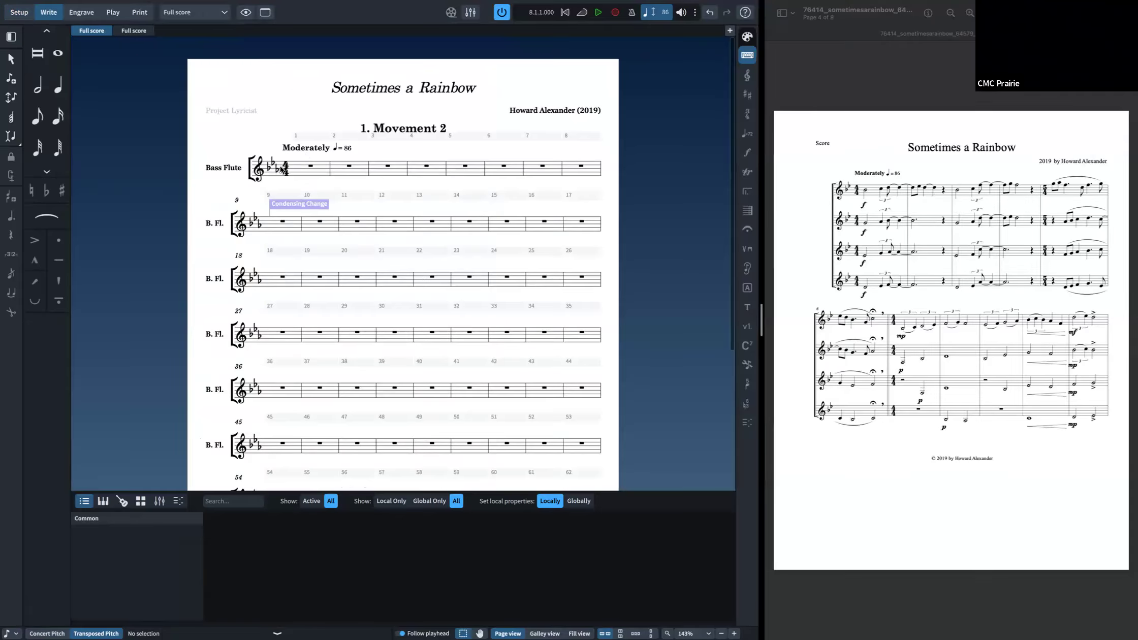
key(ctrl+3)
click(299, 169)
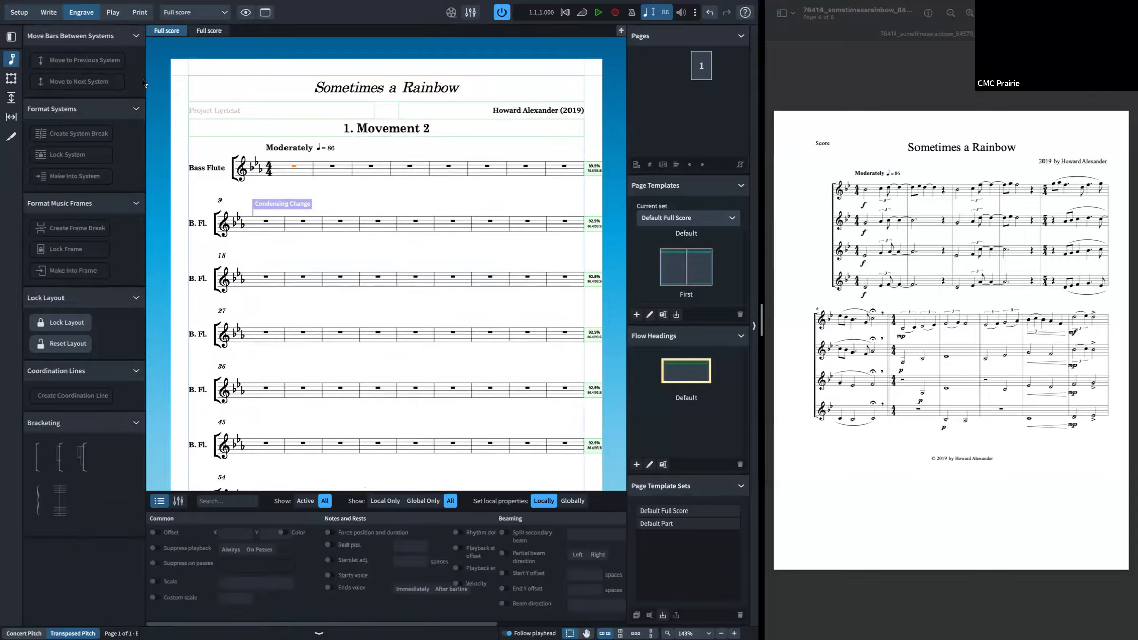
click(49, 12)
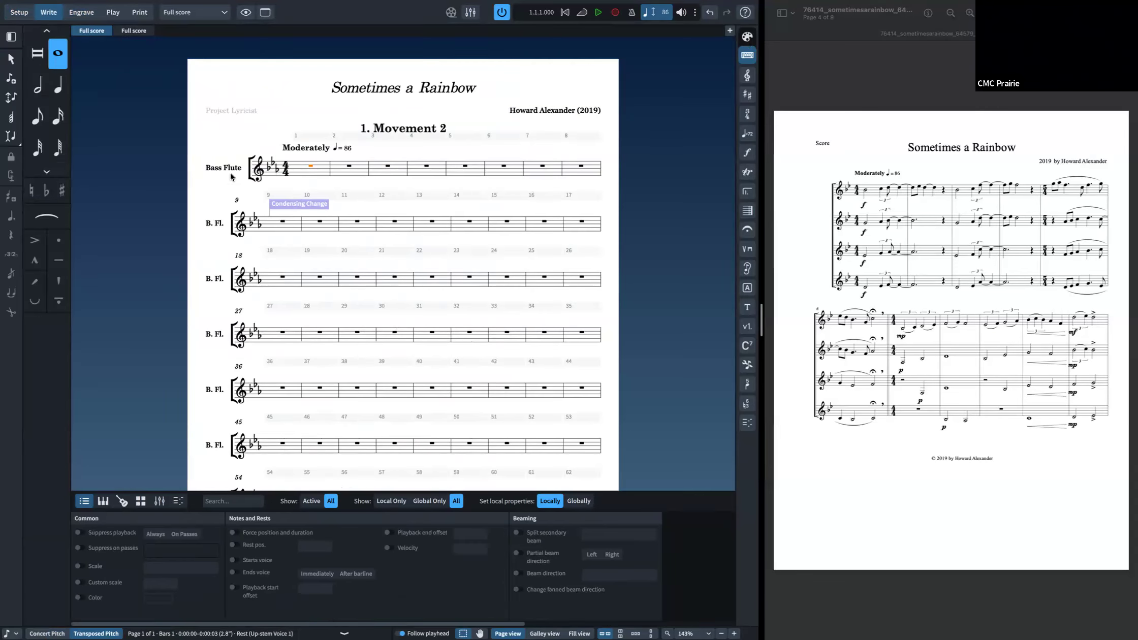
right_click(300, 165)
click(299, 161)
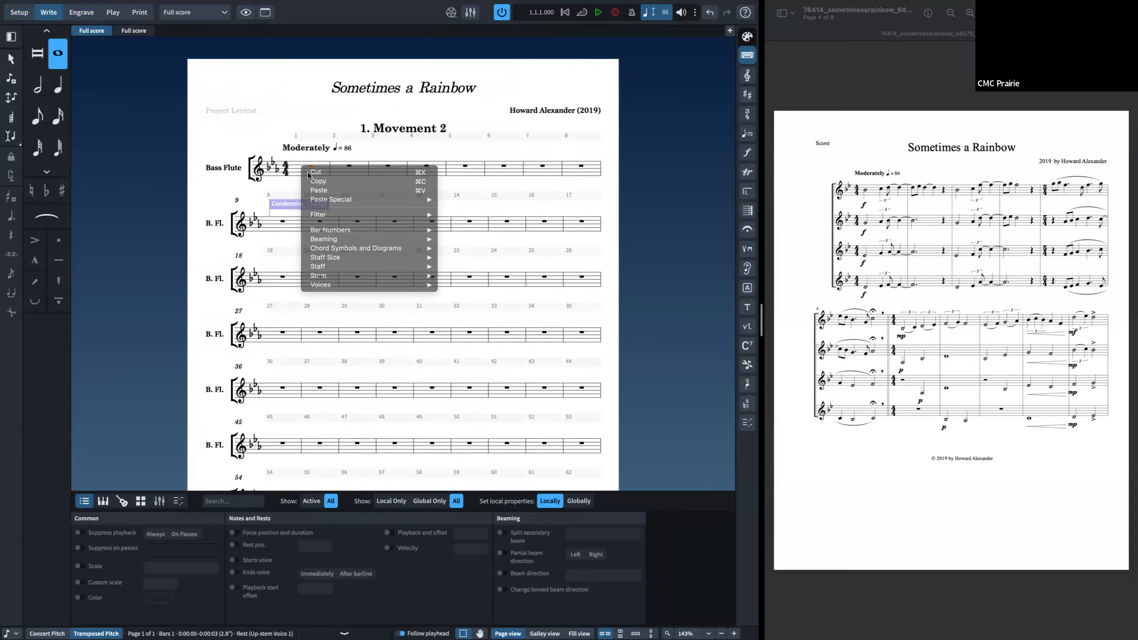
key(super+3)
key(super+2)
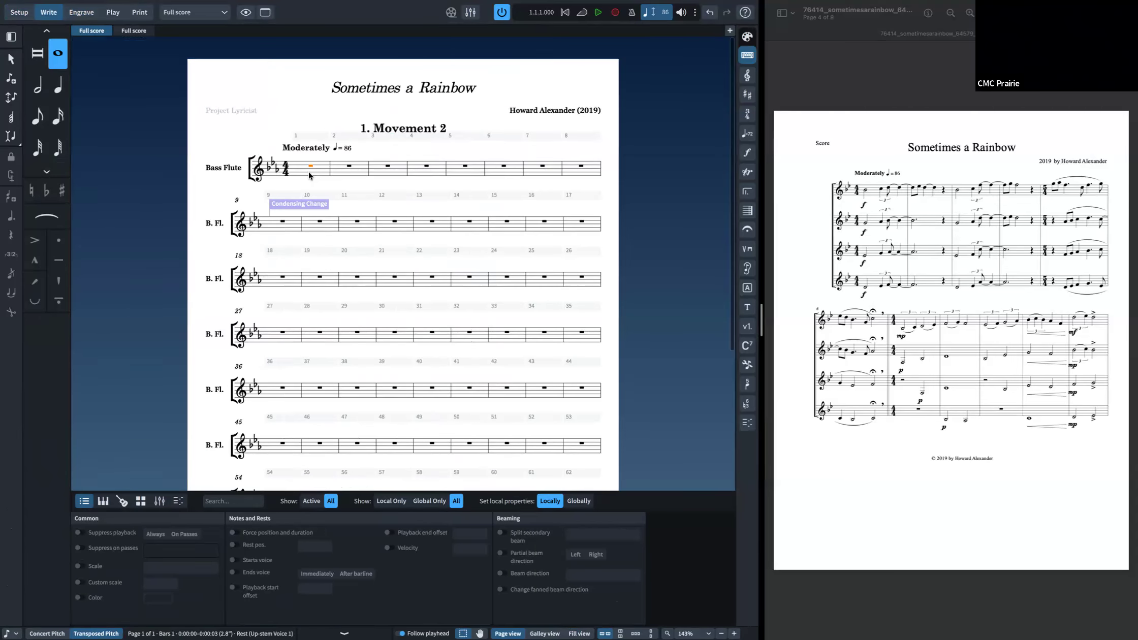
Step: Open Change Divisi on the bass flute staff at bar 1 and add a solo division
right_click(309, 168)
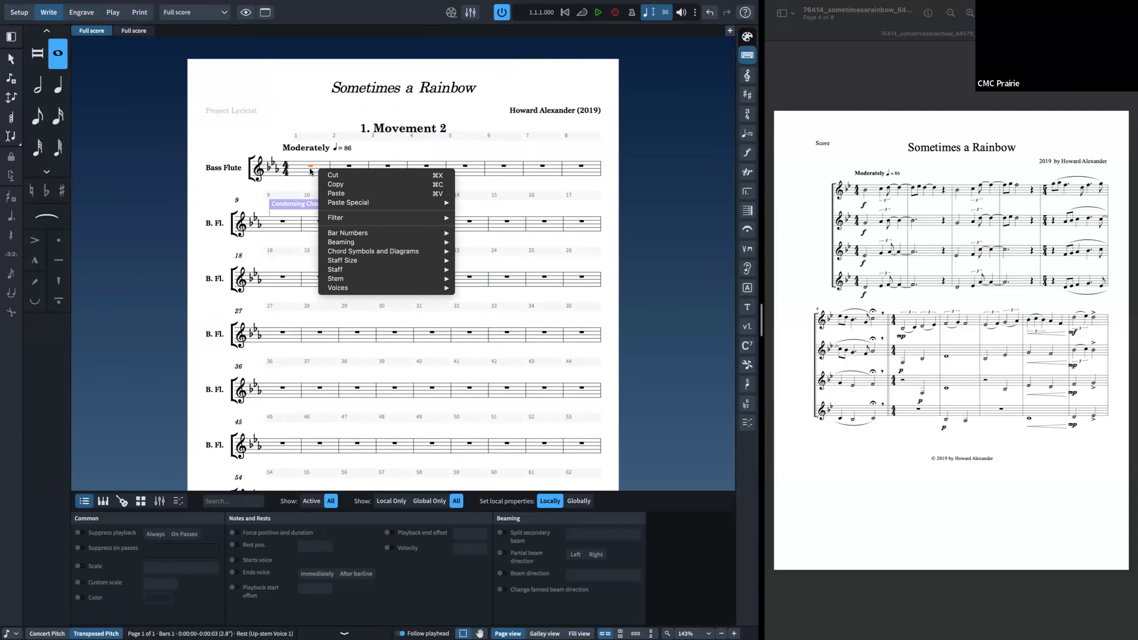
scroll(308, 166, down, 1)
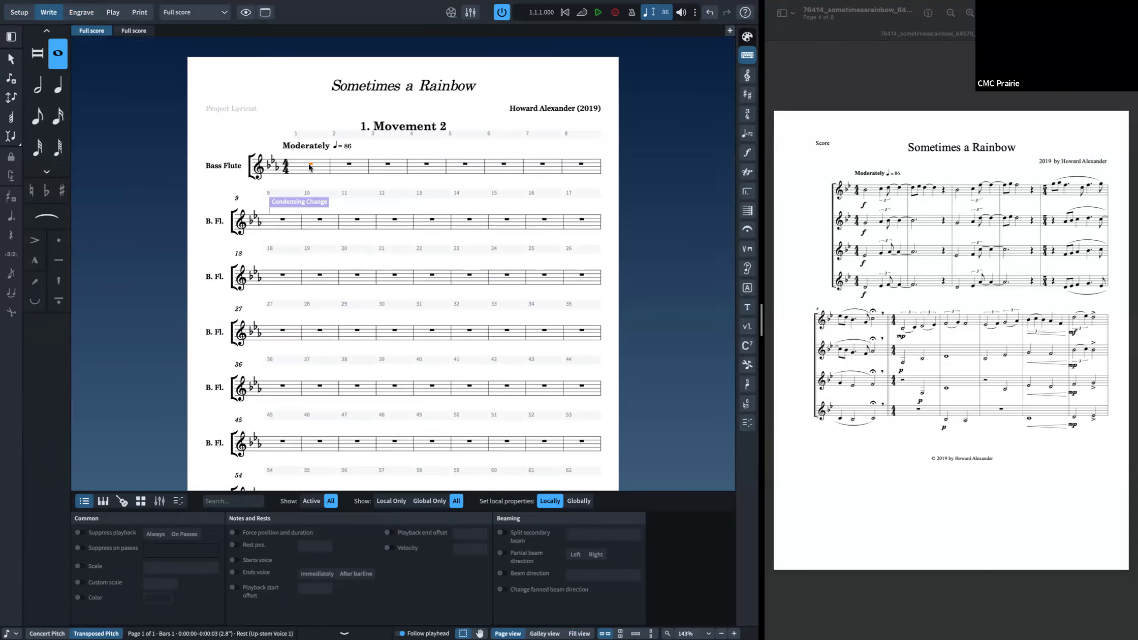
right_click(310, 168)
scroll(302, 166, down, 1)
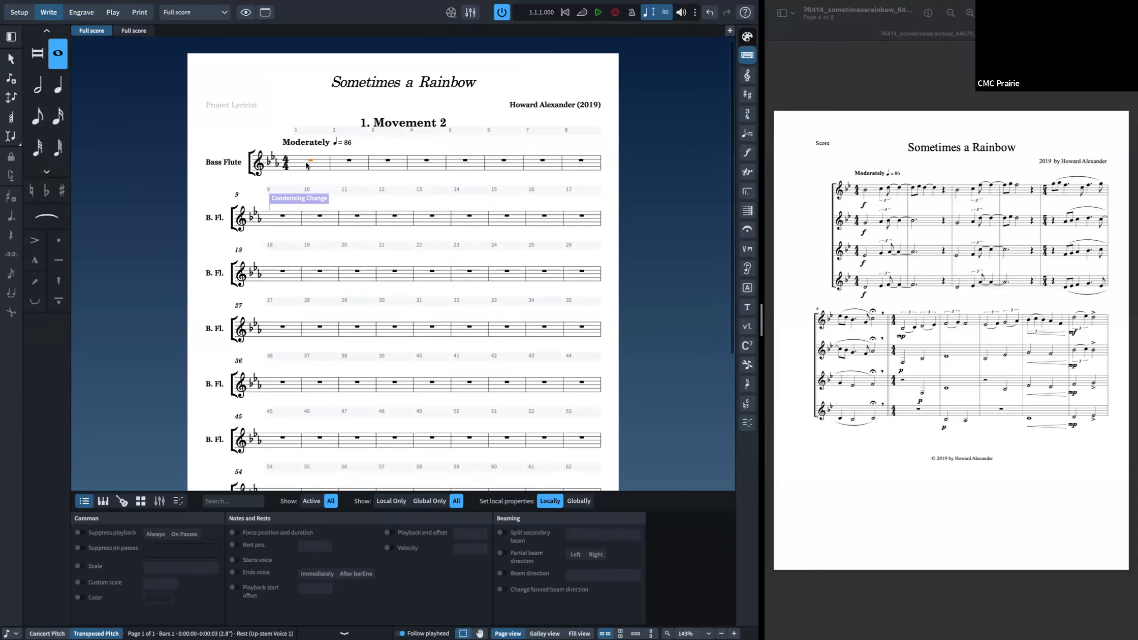
right_click(306, 163)
click(312, 160)
right_click(313, 161)
click(299, 163)
right_click(307, 162)
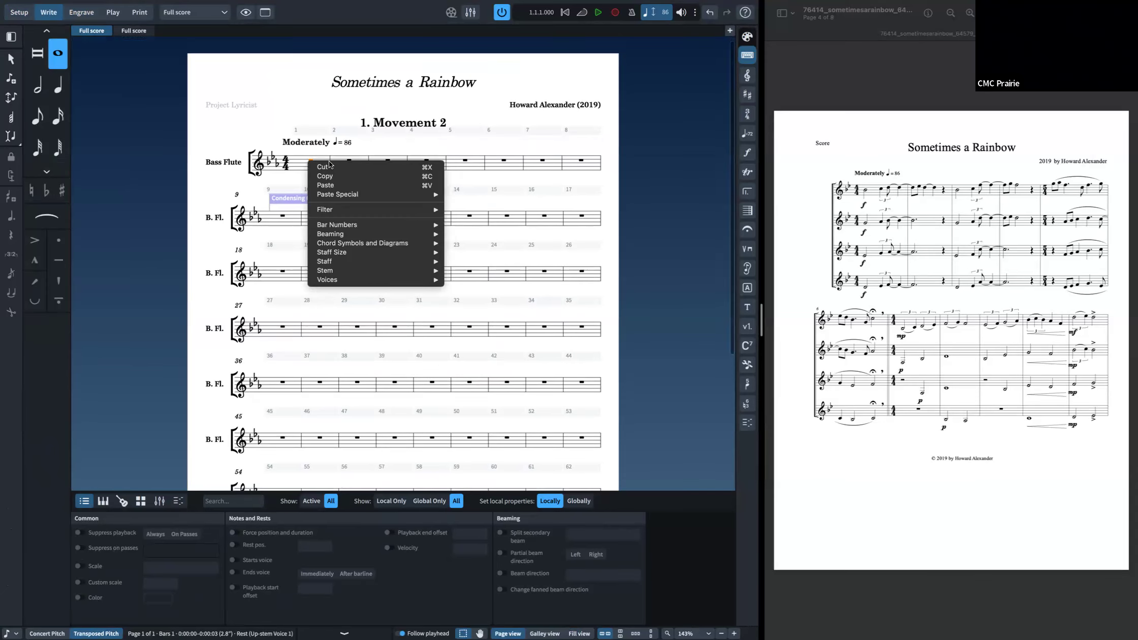
mouse_move(346, 260)
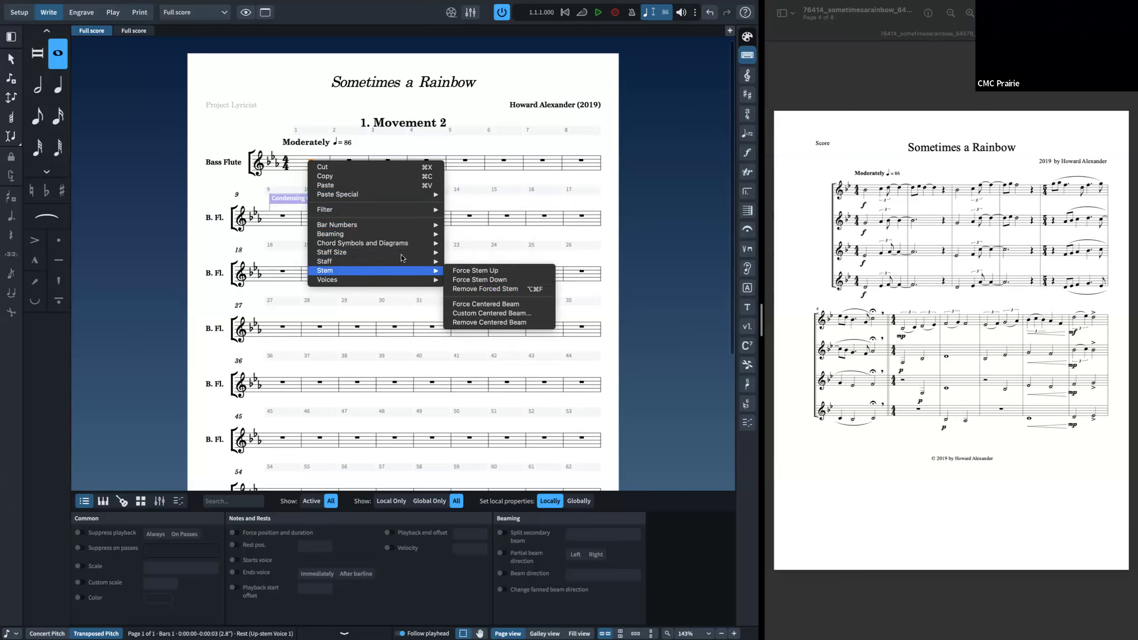
mouse_move(445, 274)
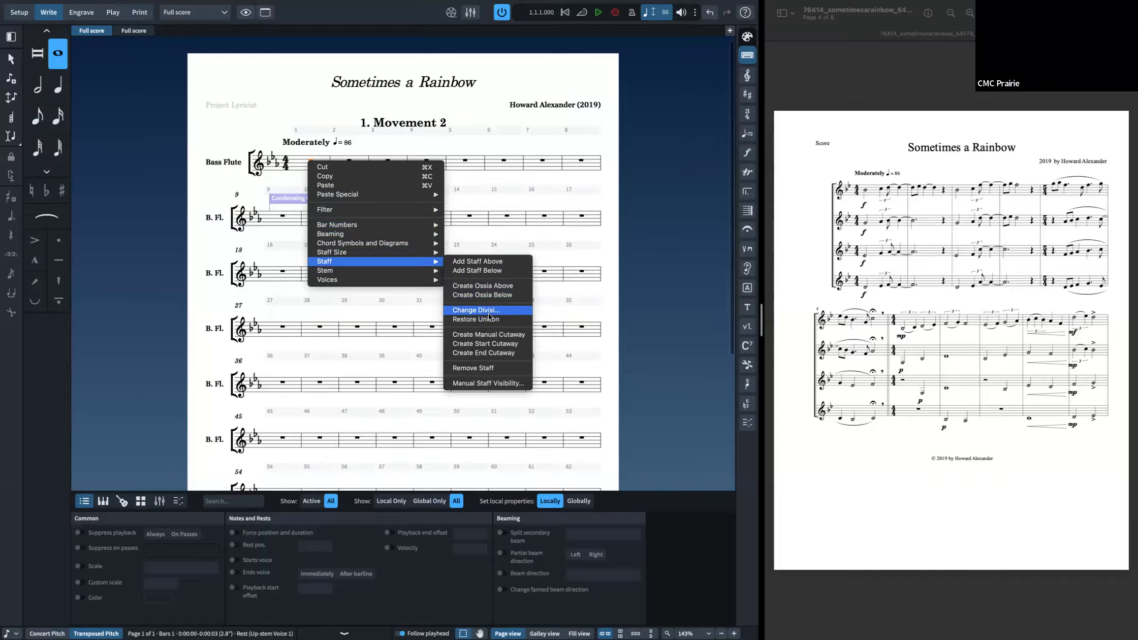
click(491, 315)
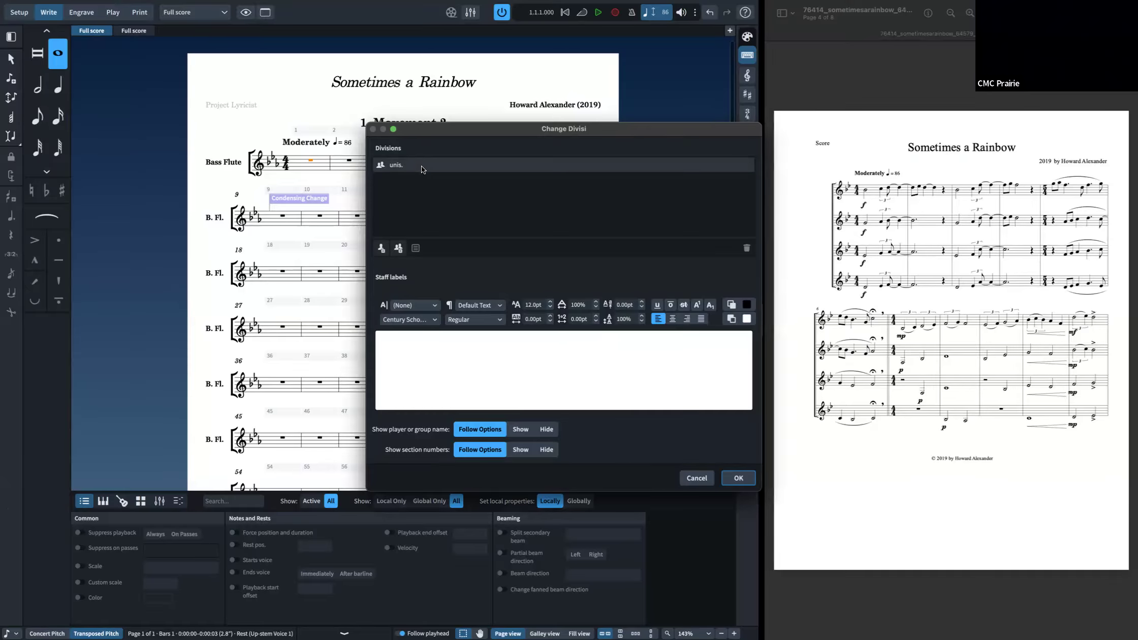
click(386, 247)
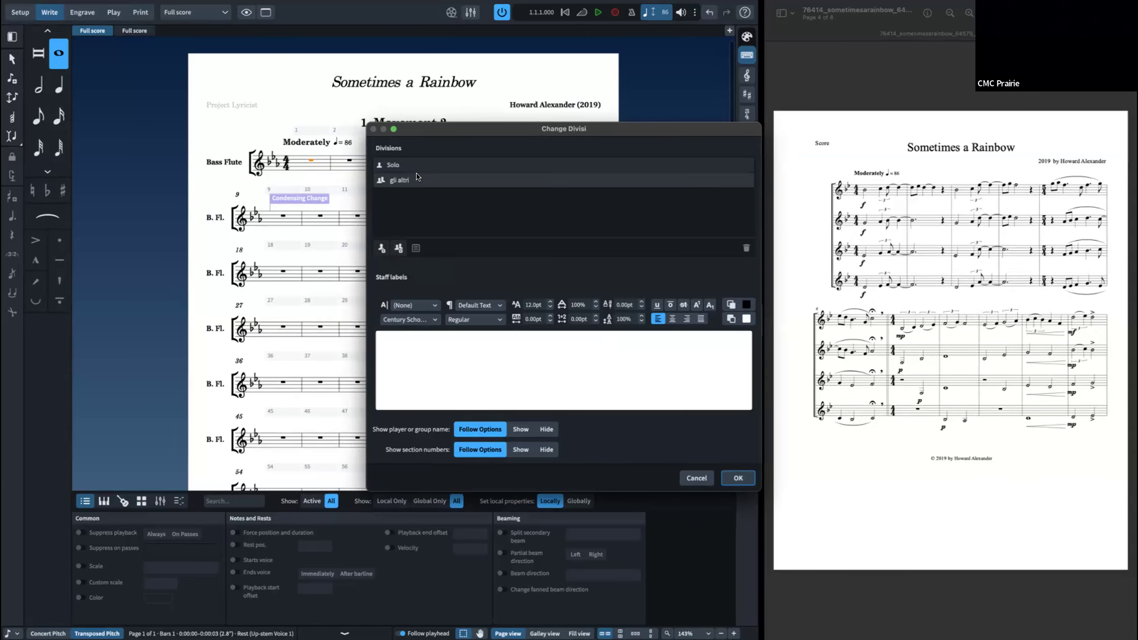
Step: Rename the 'gli altri' division to Section and apply the divisi change
click(408, 179)
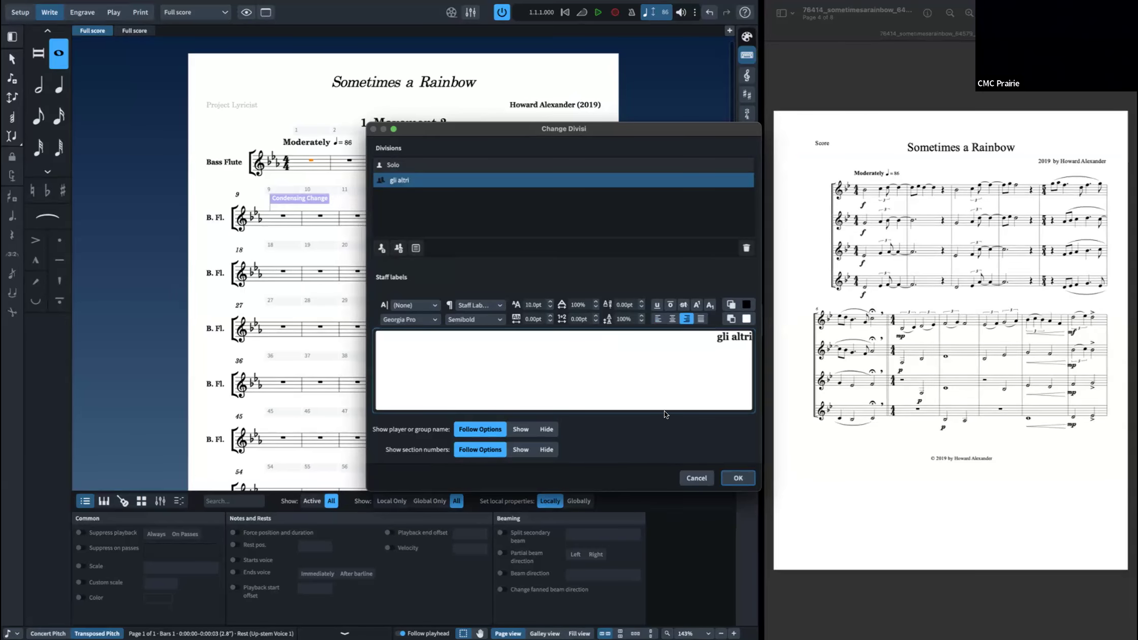
key(ctrl+a)
key(BackSpace)
text(section)
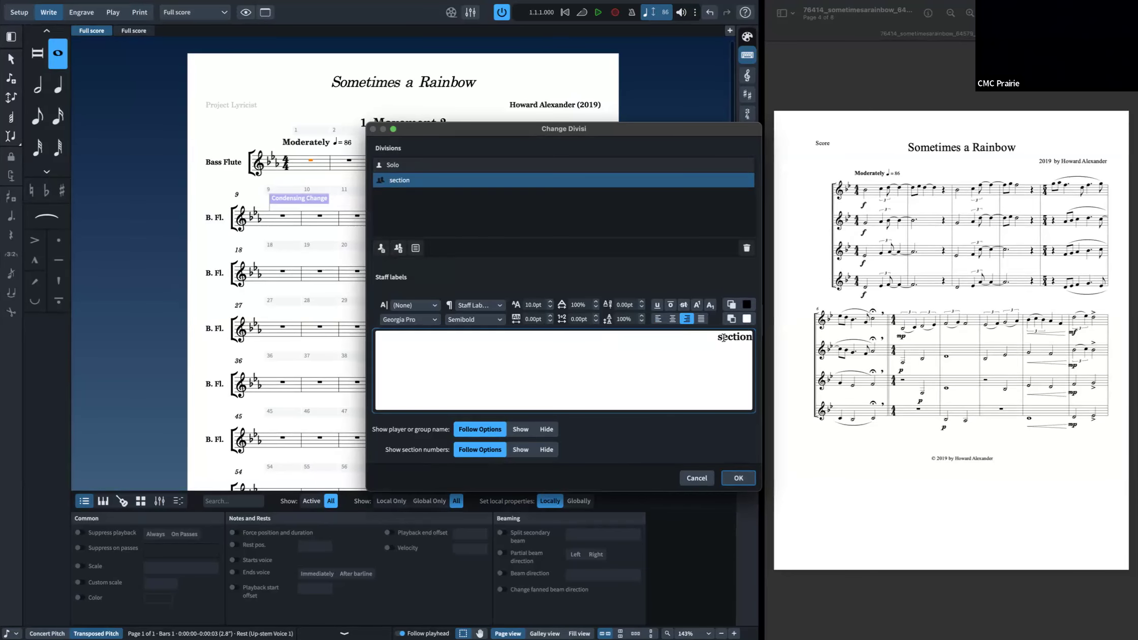
click(724, 338)
key(BackSpace)
text(S)
click(738, 478)
Step: Set the Solo division's staff label to hide the player name and apply the divisi change
click(226, 188)
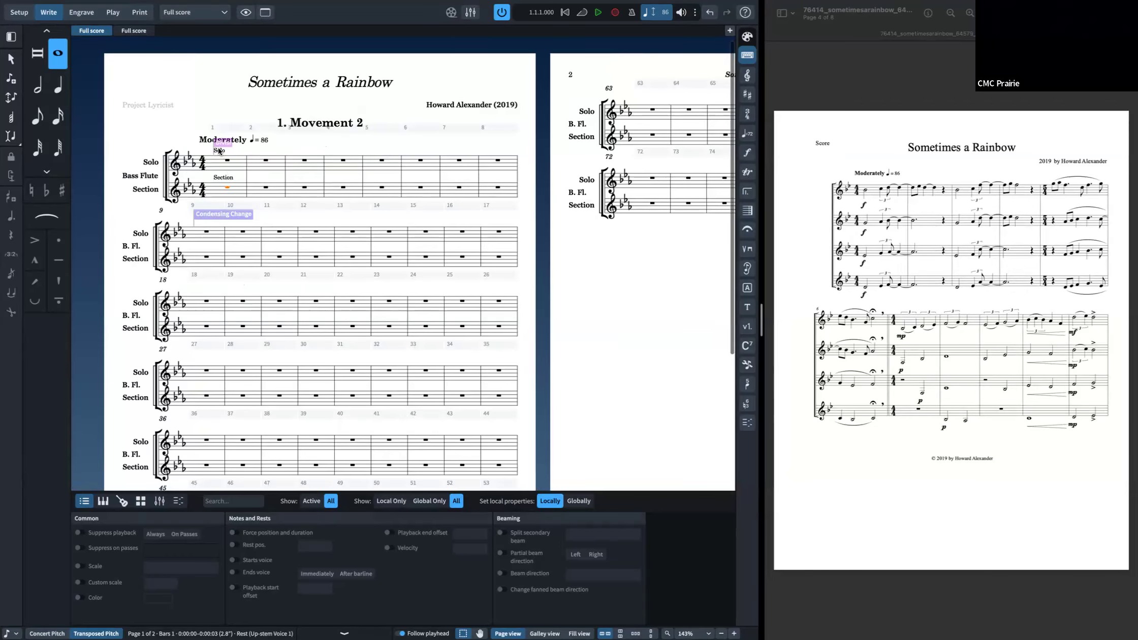
click(218, 150)
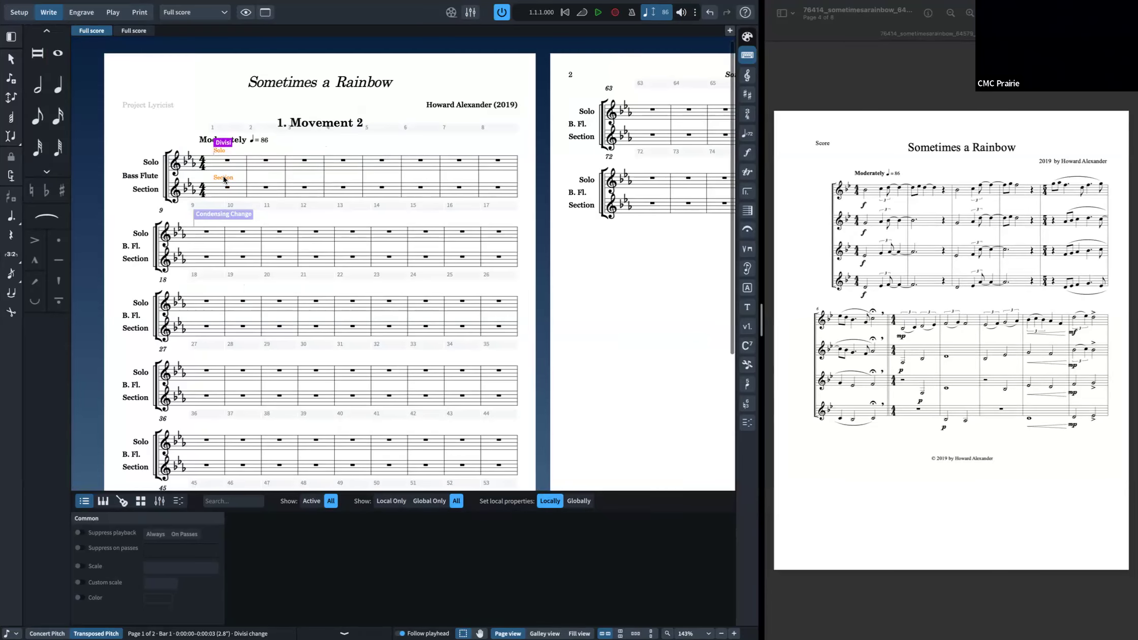
key(super+i)
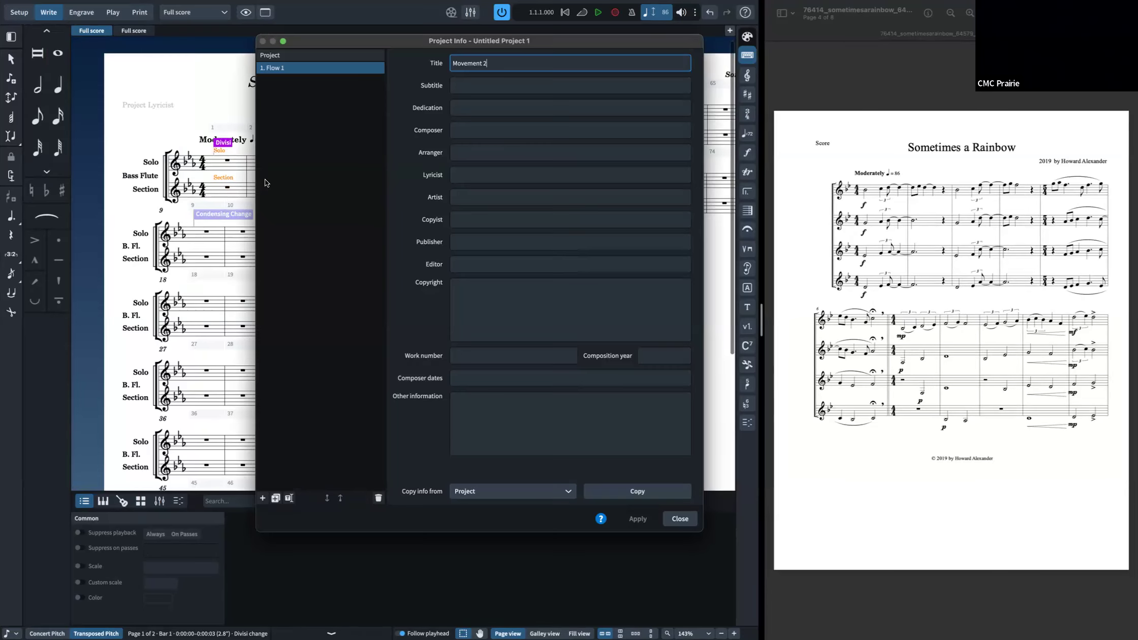
key(Return)
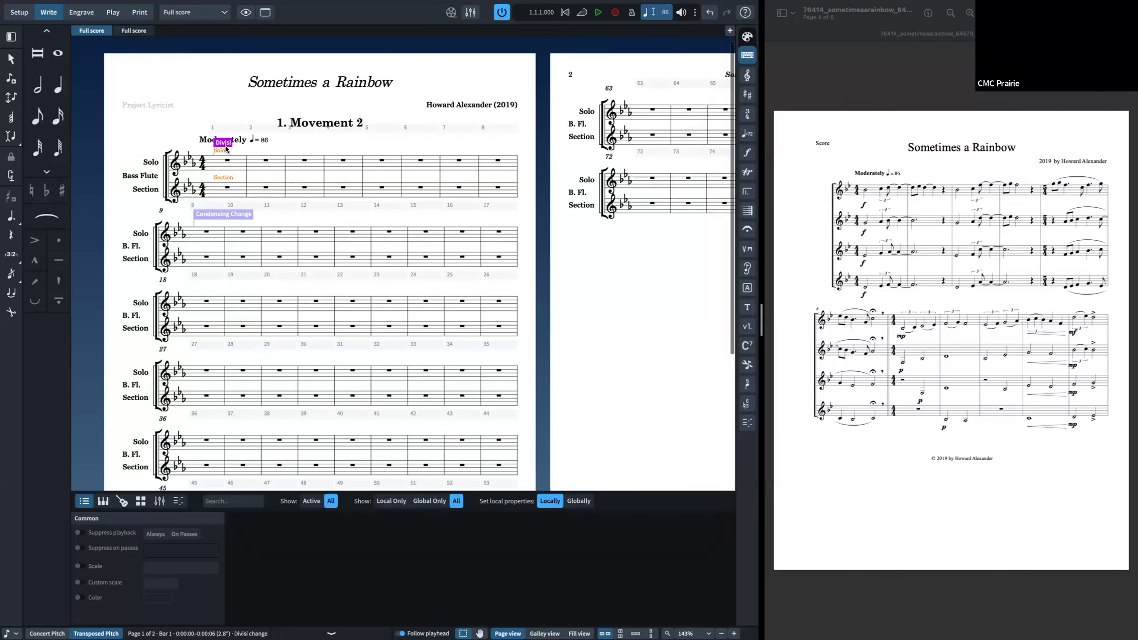
double_click(226, 149)
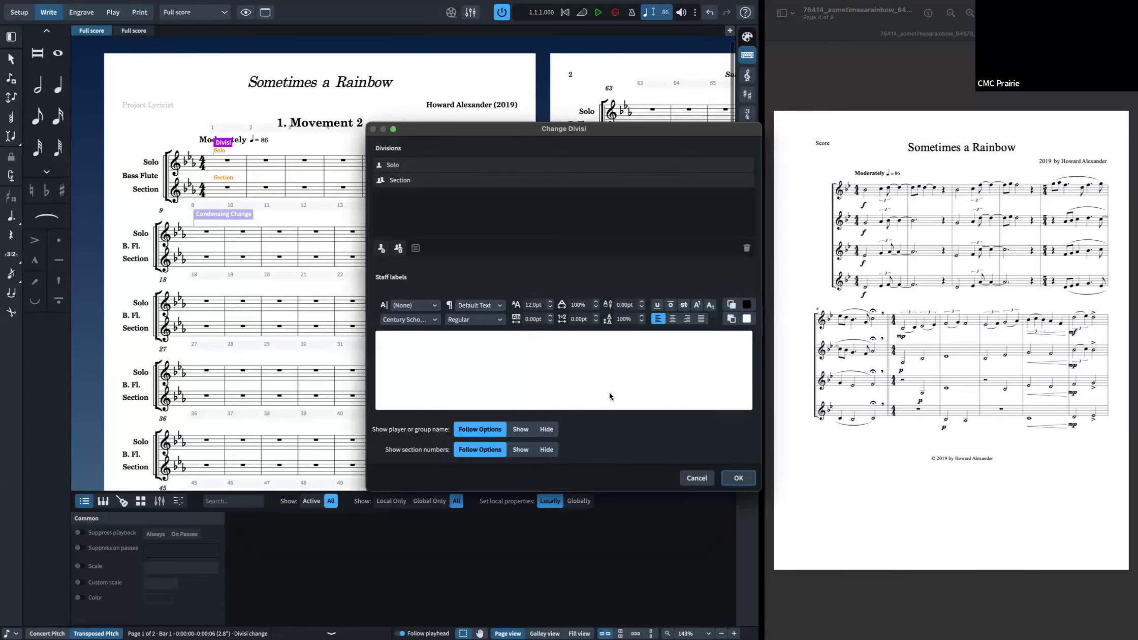
click(447, 178)
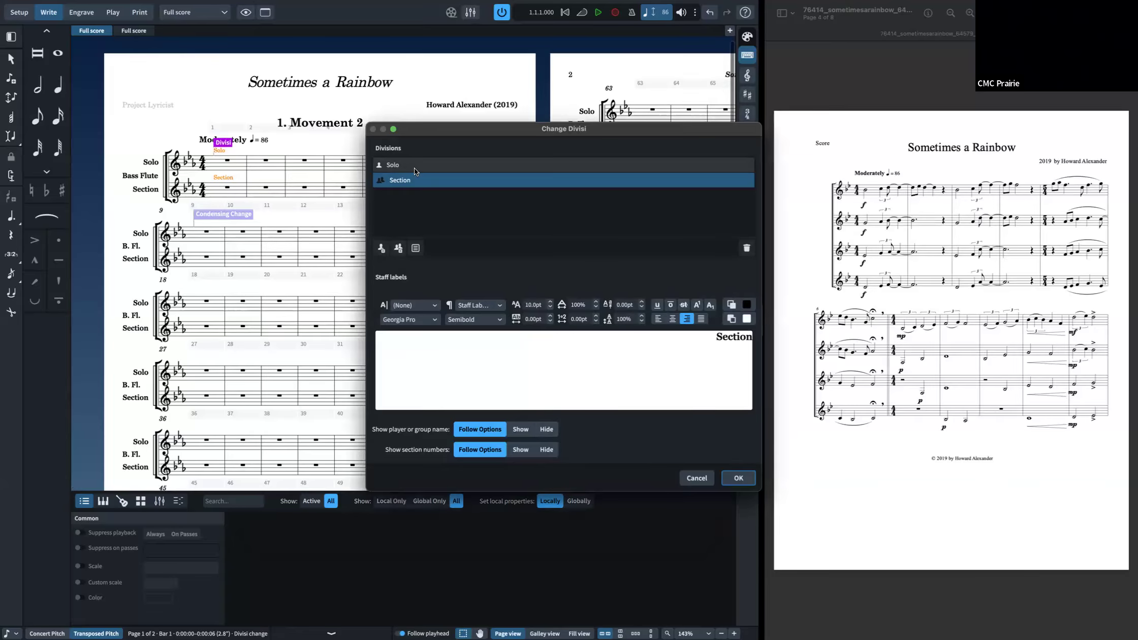
click(414, 166)
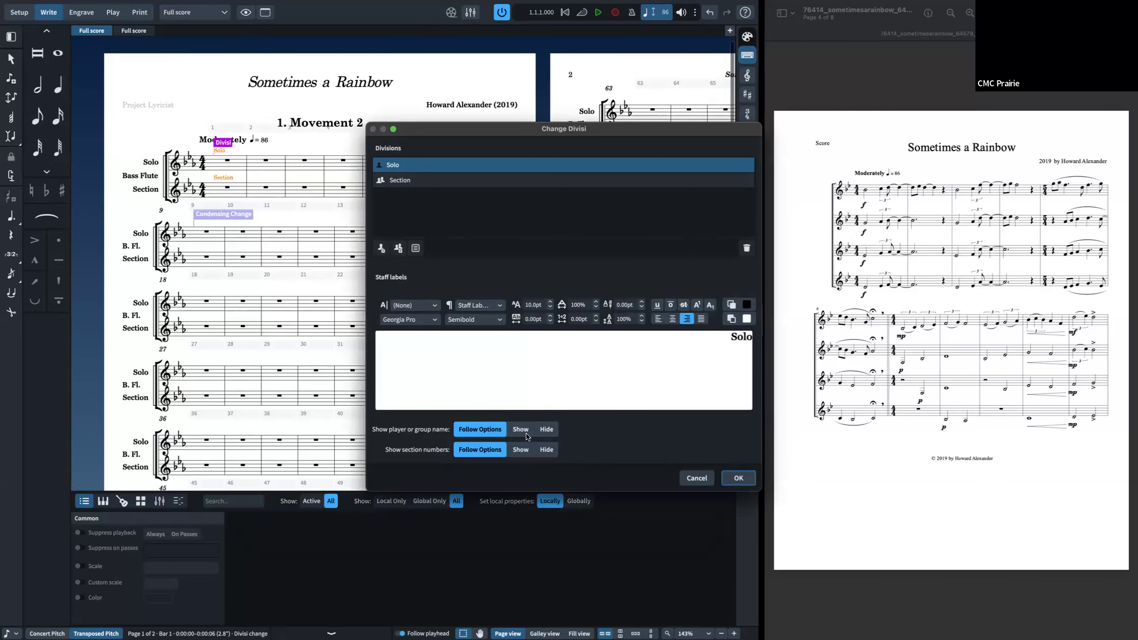
click(547, 429)
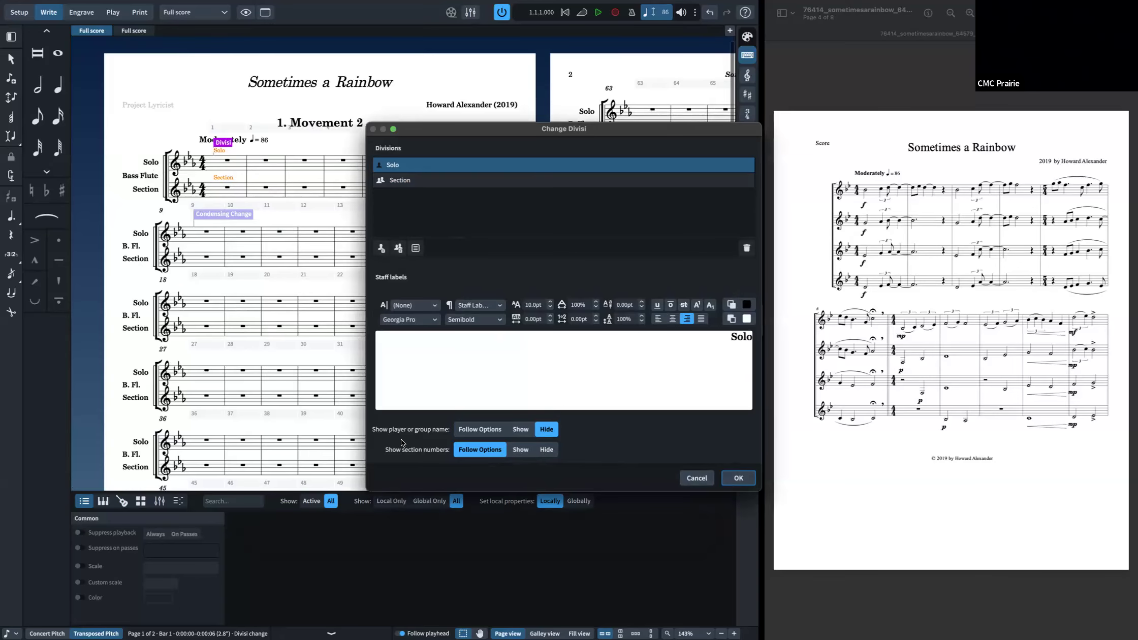
click(738, 477)
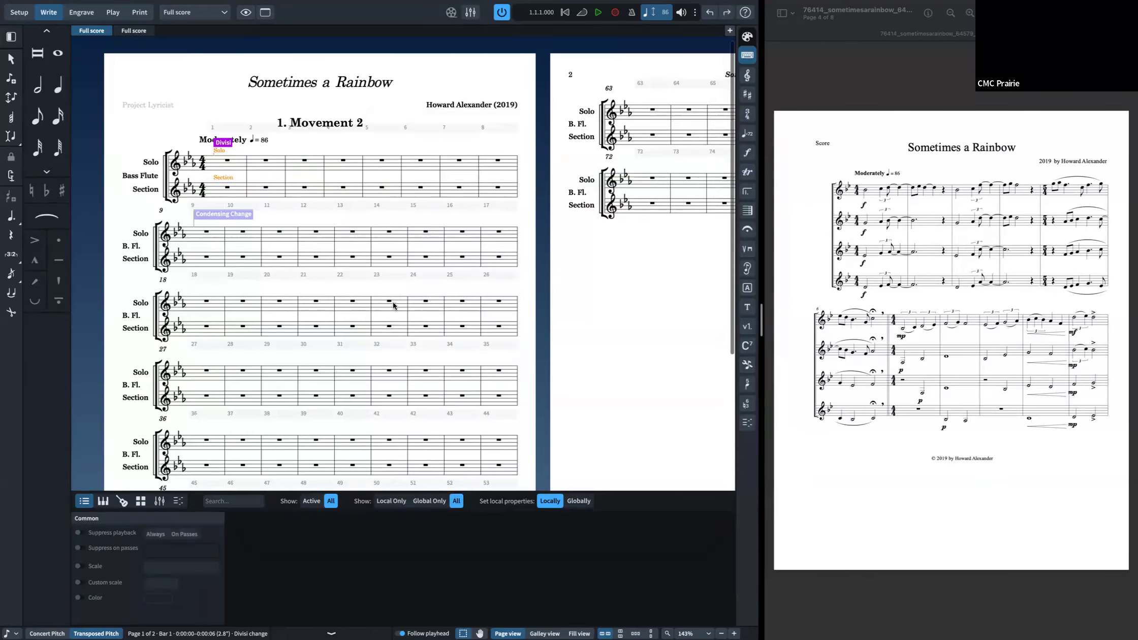
drag(224, 142, 230, 149)
double_click(226, 145)
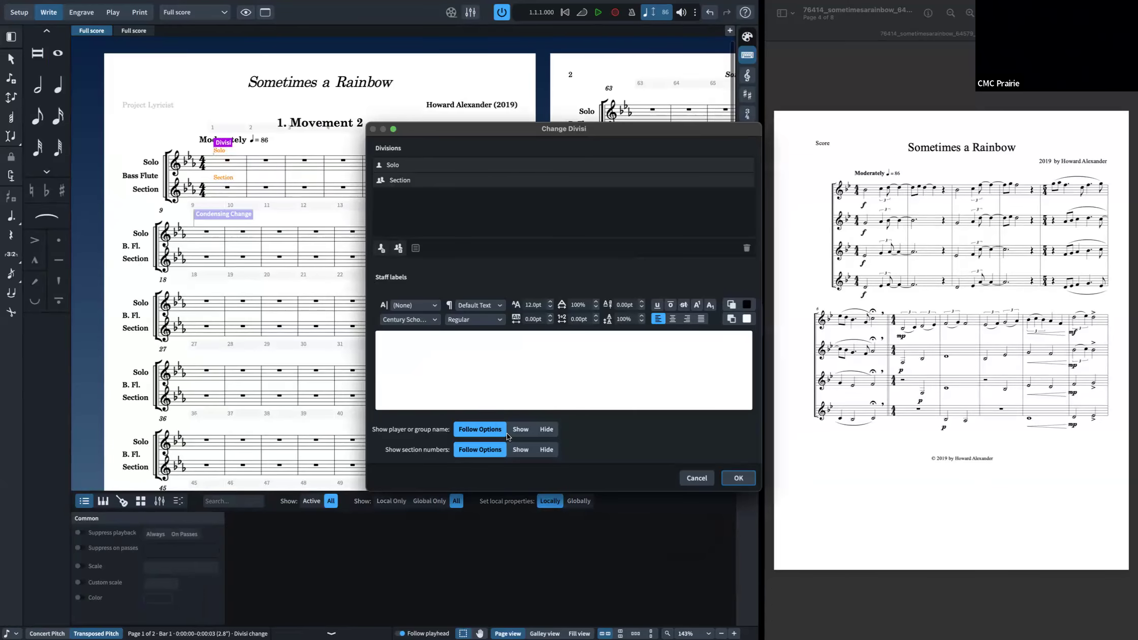
click(406, 179)
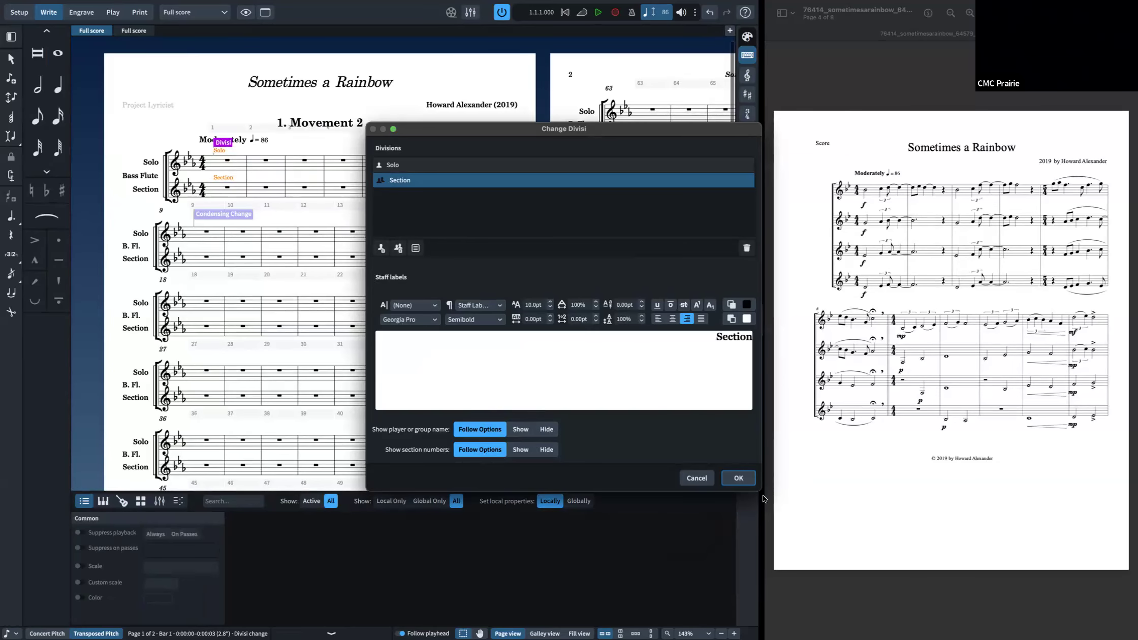
click(700, 479)
key(super+shift+e)
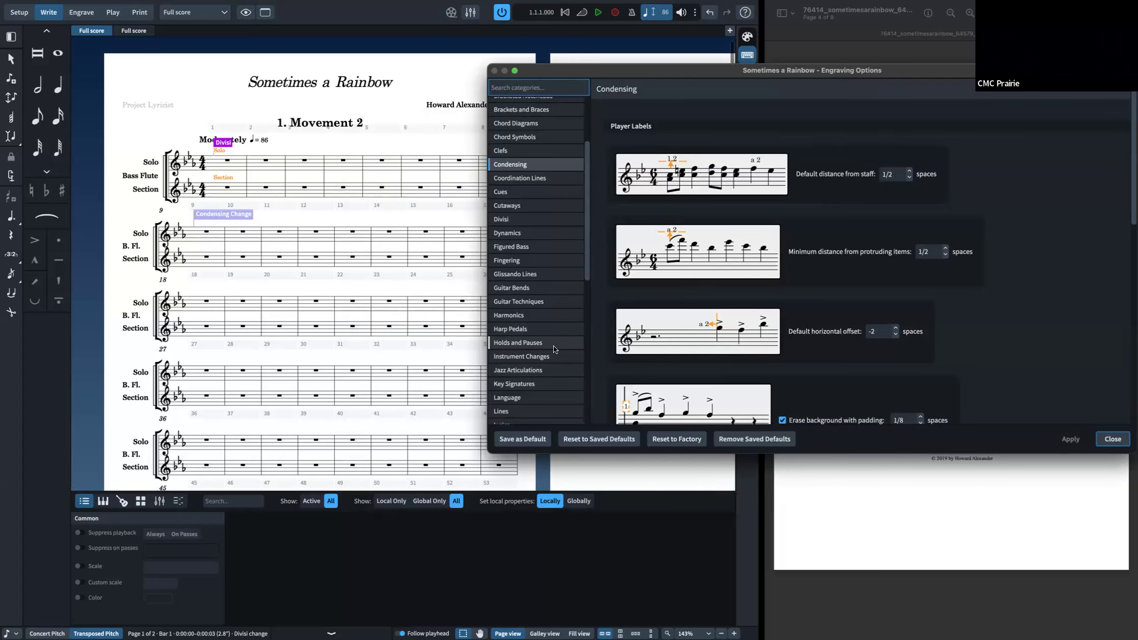
key(Escape)
double_click(217, 141)
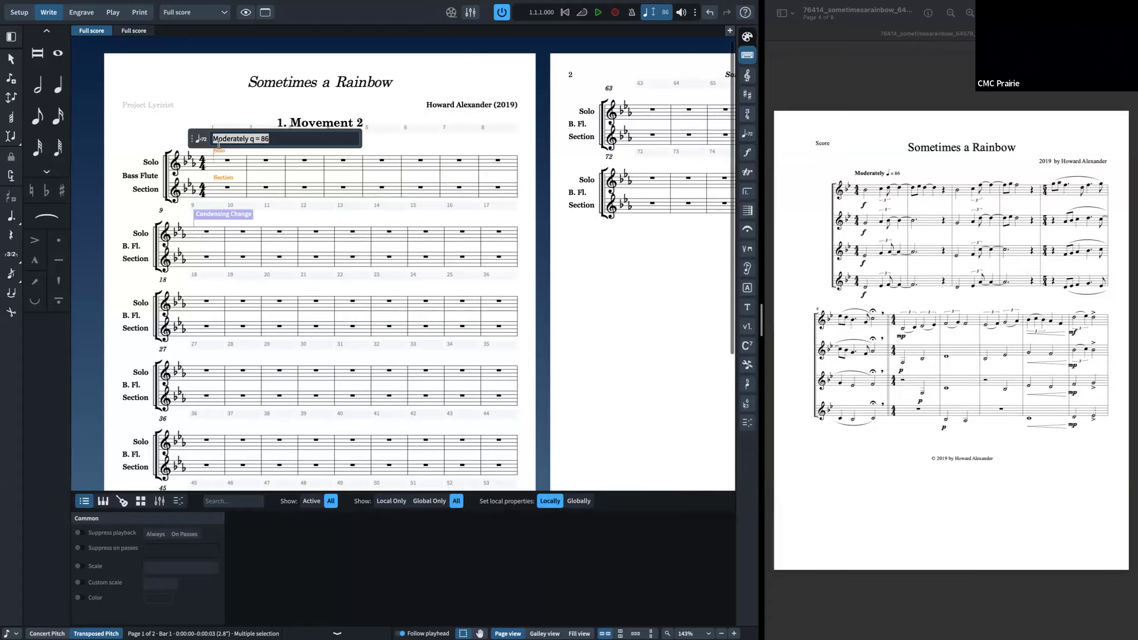
key(Escape)
Step: Replace the Solo division with a second section division and apply the divisi change
double_click(222, 147)
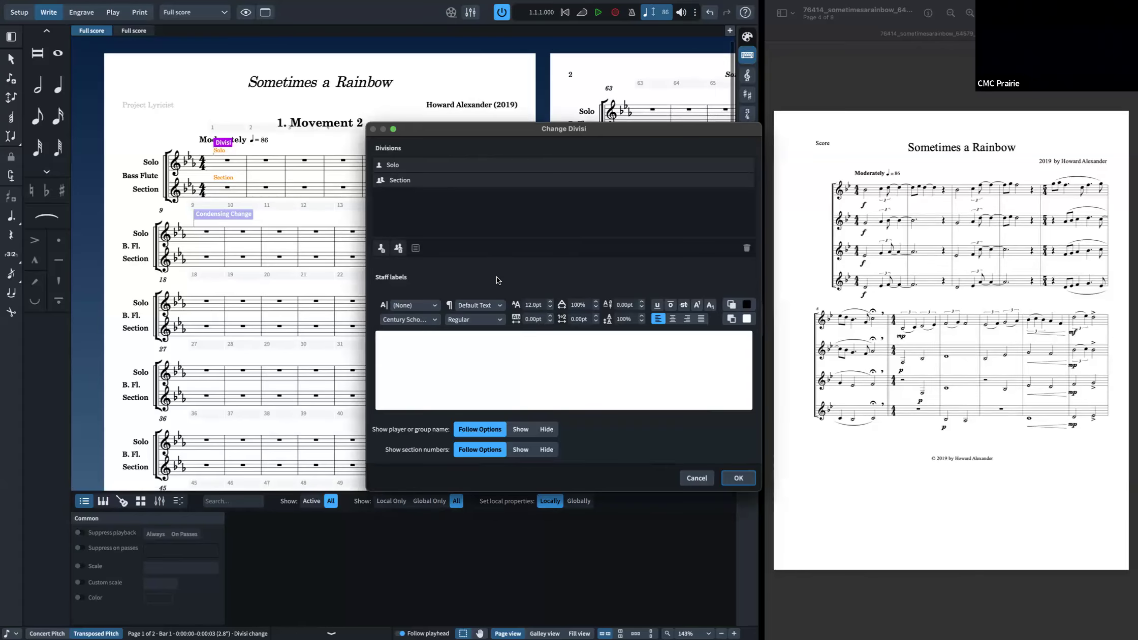
click(412, 182)
click(405, 166)
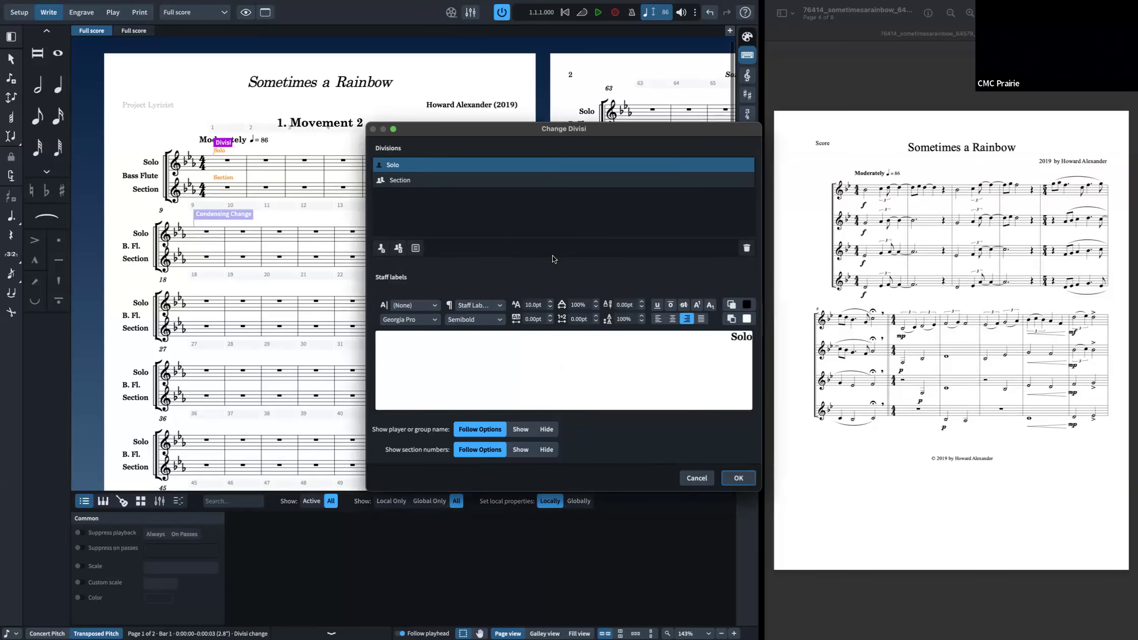
click(747, 249)
click(392, 162)
click(398, 248)
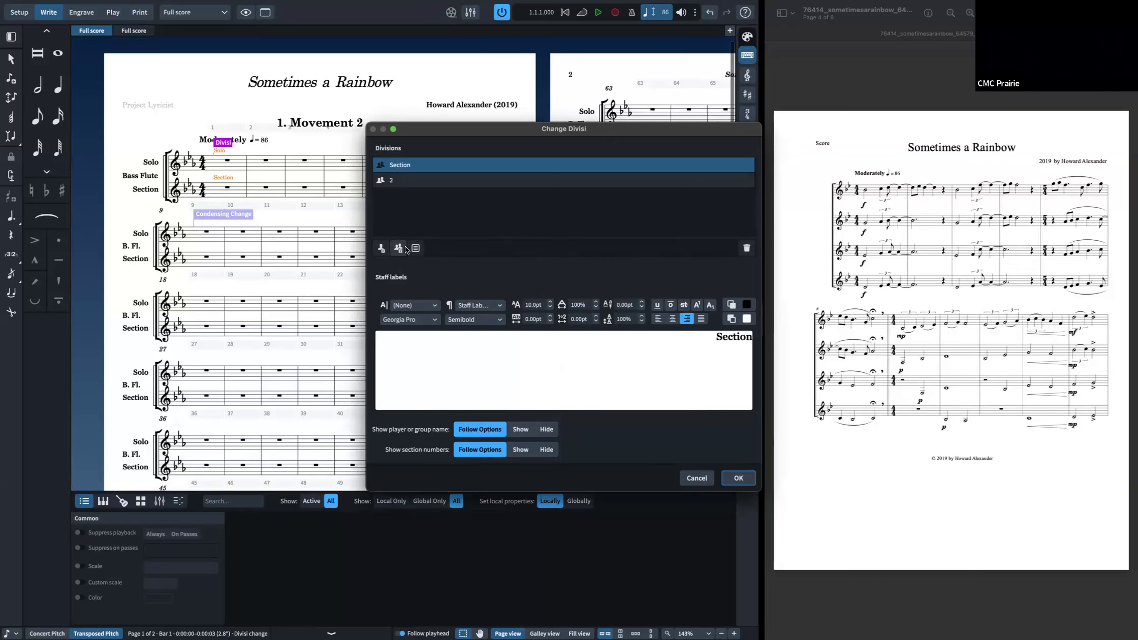
click(738, 477)
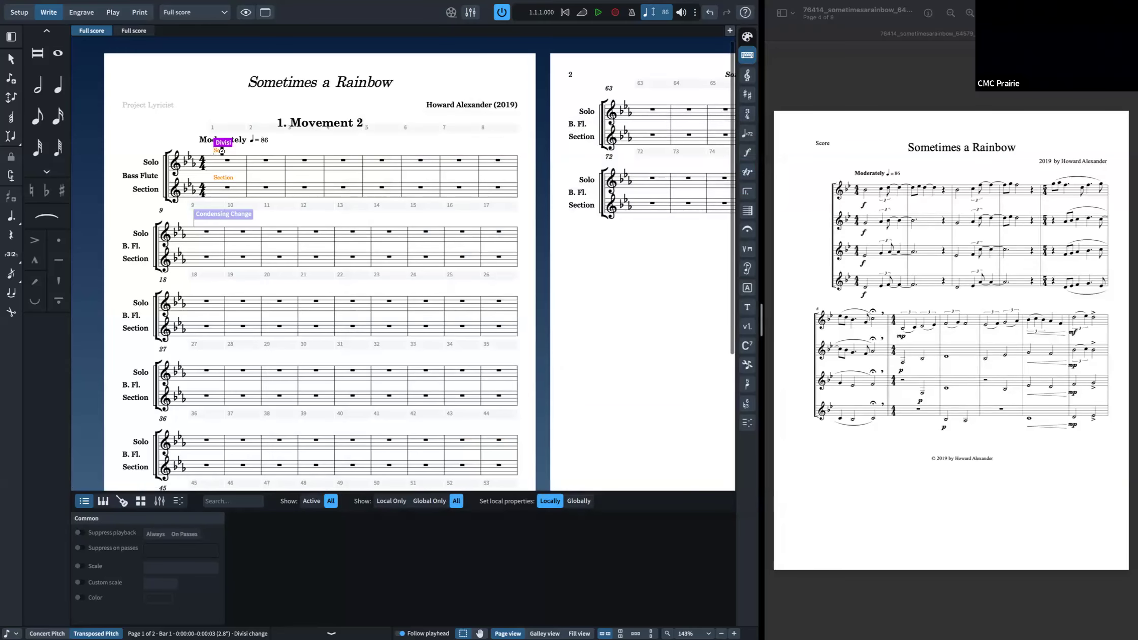
Step: Delete the bar 1 divisi change and start a new one splitting the bass flute into three section divisions
key(Delete)
right_click(298, 169)
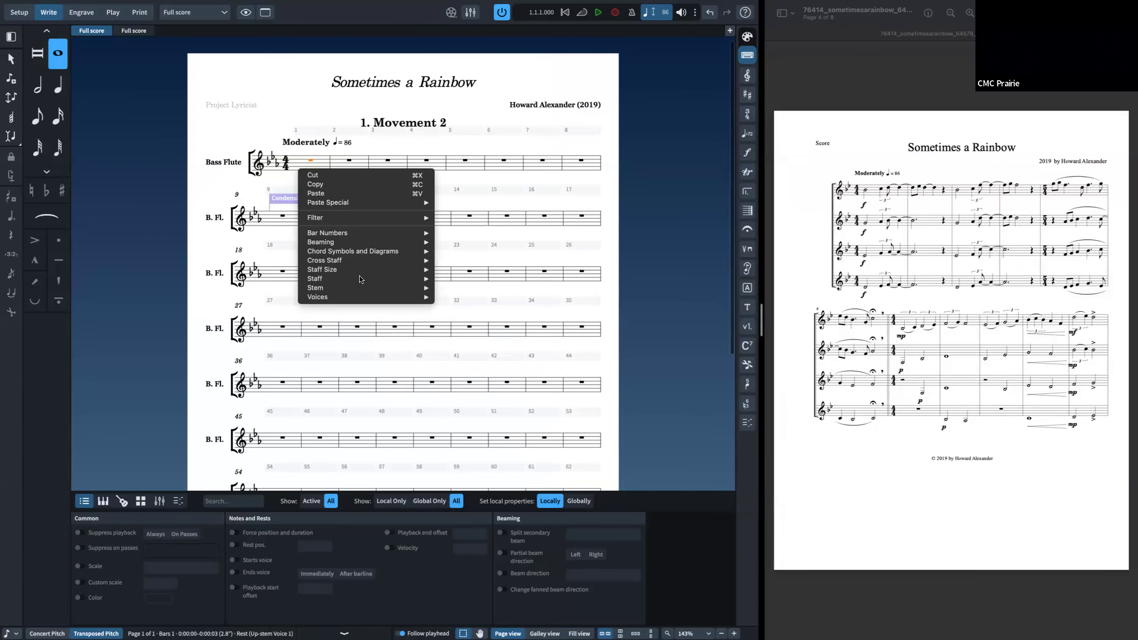
mouse_move(358, 280)
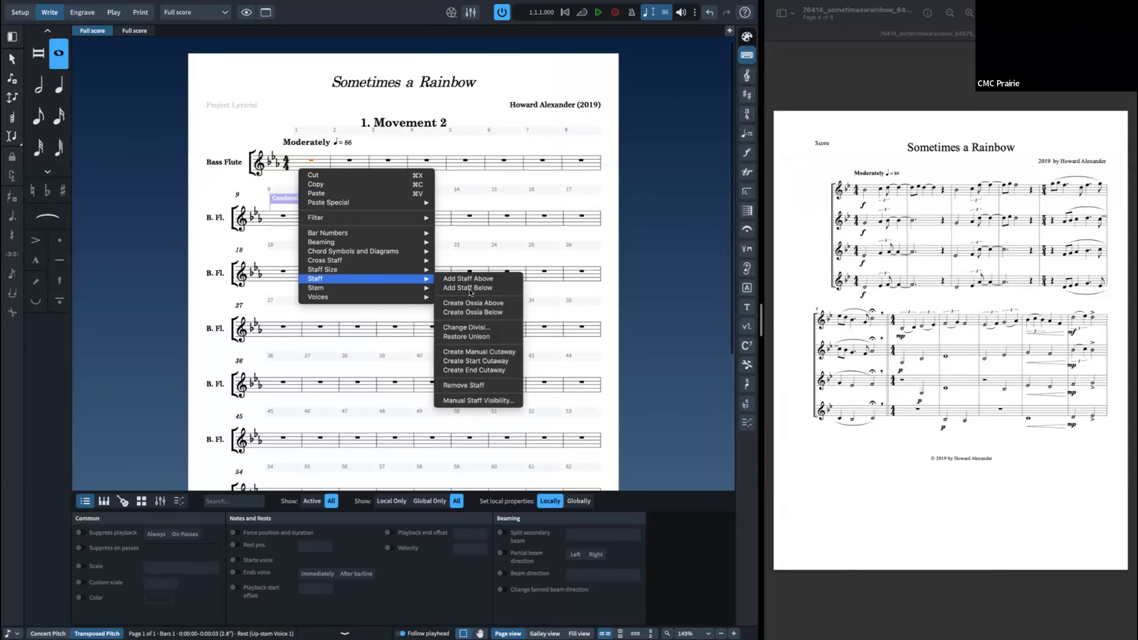
click(473, 328)
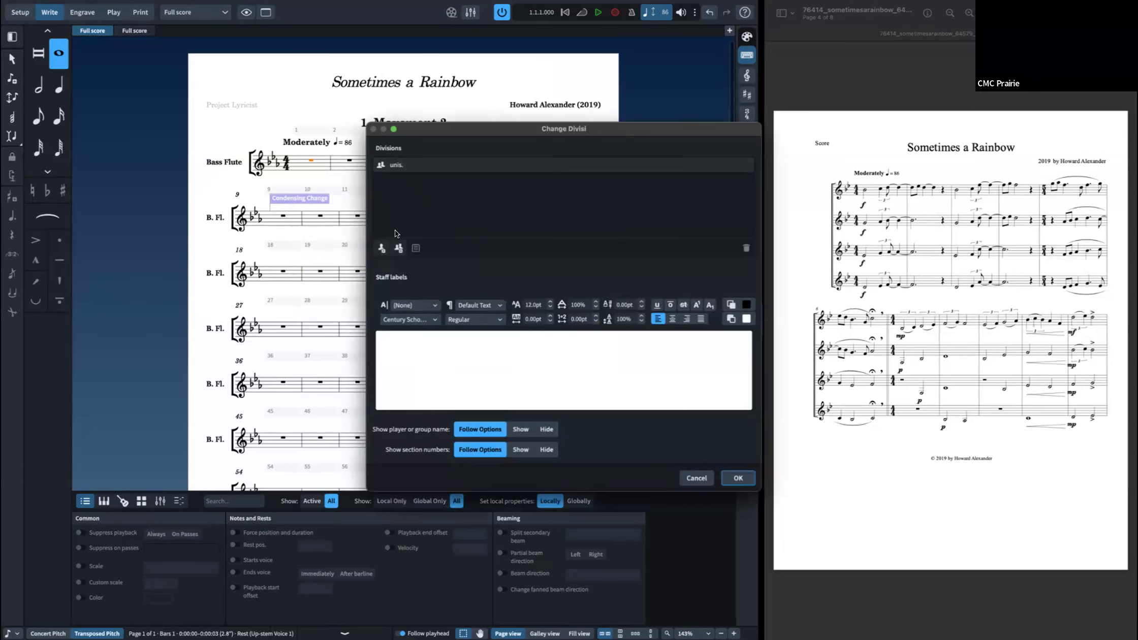
click(399, 248)
click(399, 248)
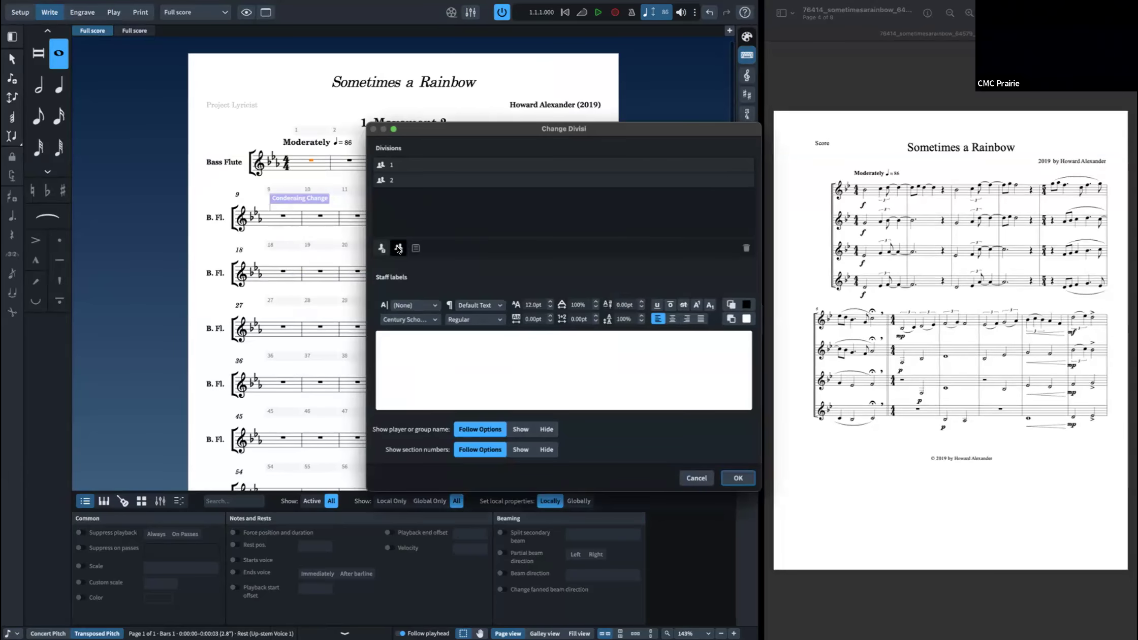
Step: Rename division 3 to bob and division 2 to jim
click(399, 180)
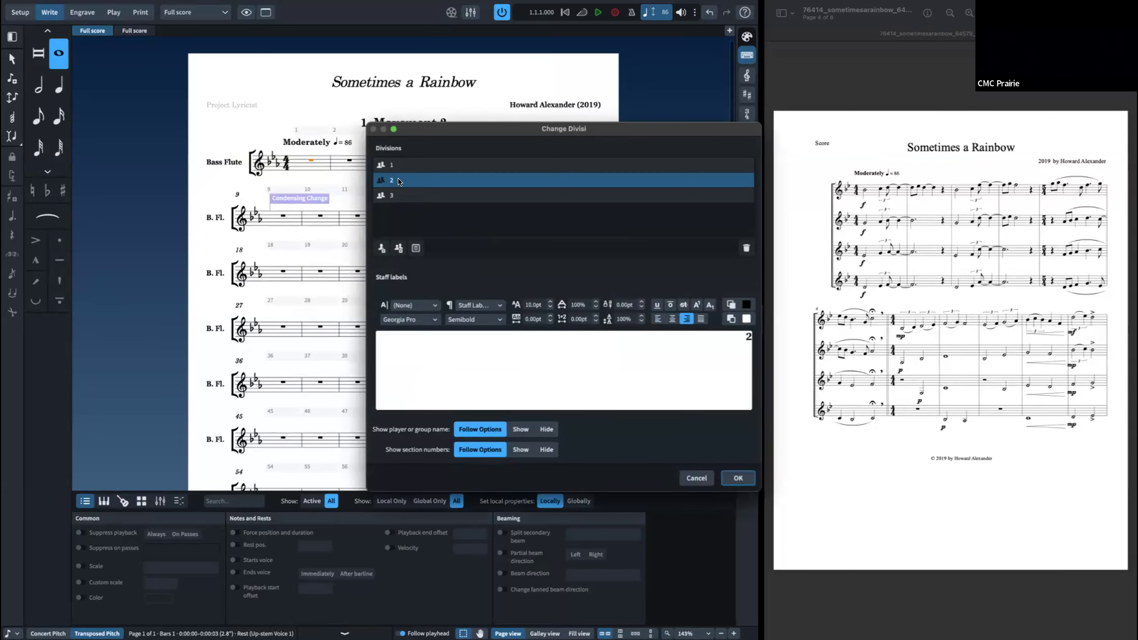
click(398, 195)
shift+click(400, 167)
click(629, 358)
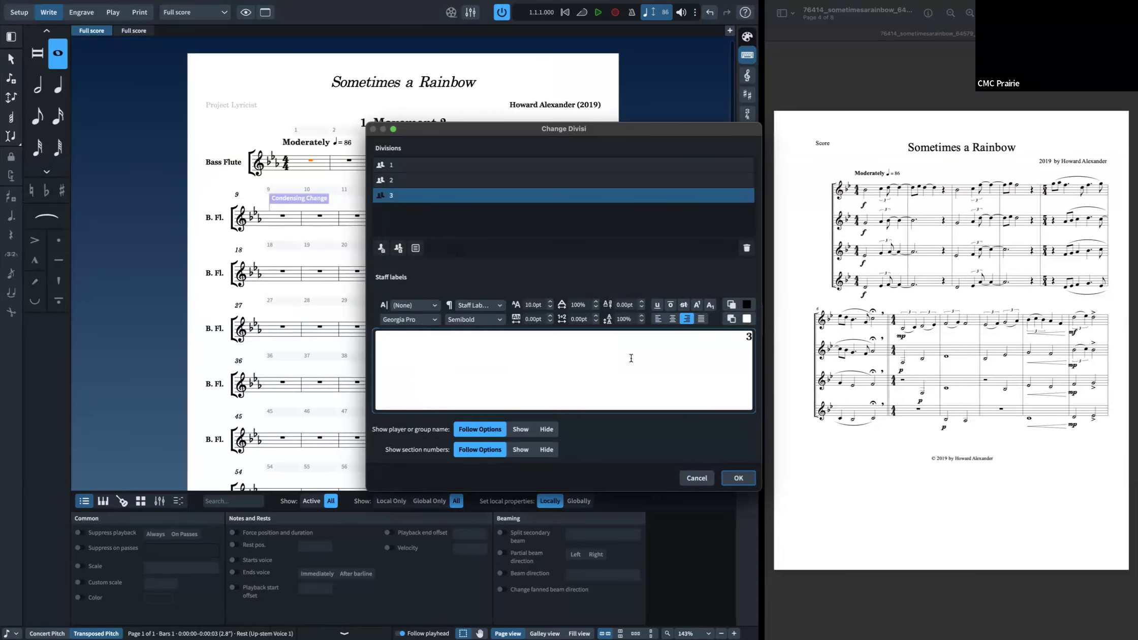
key(BackSpace)
text(bob)
click(650, 180)
click(681, 388)
key(super+a)
key(BackSpace)
text(jim)
Step: Rename division 1 to mary and apply the divisi change
click(405, 165)
click(554, 372)
key(super+a)
key(BackSpace)
text(mary)
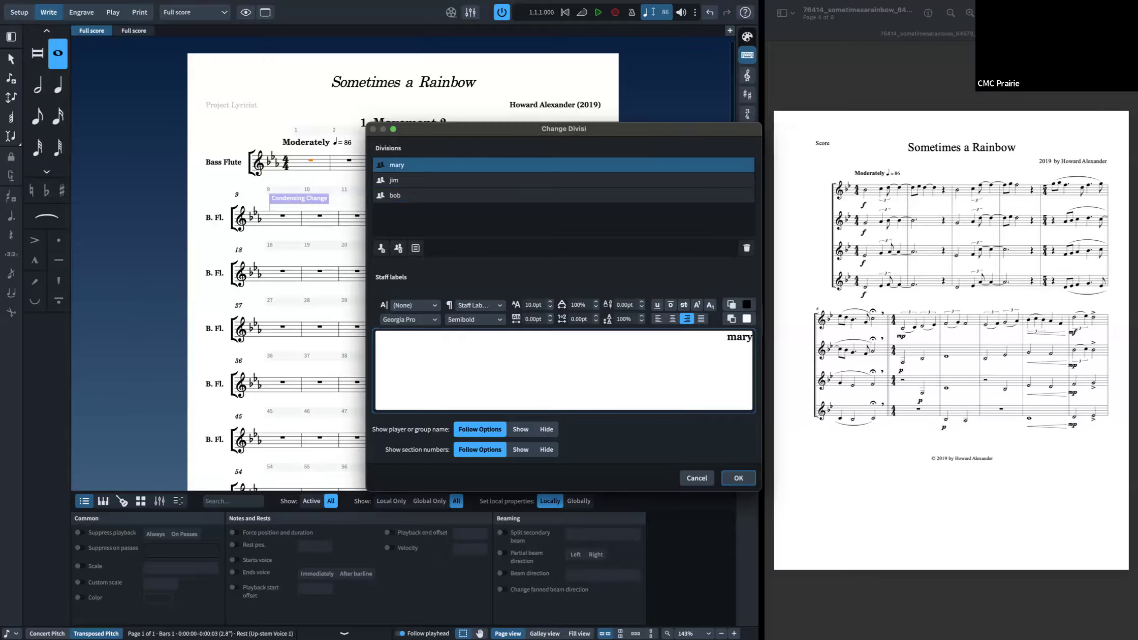
click(735, 478)
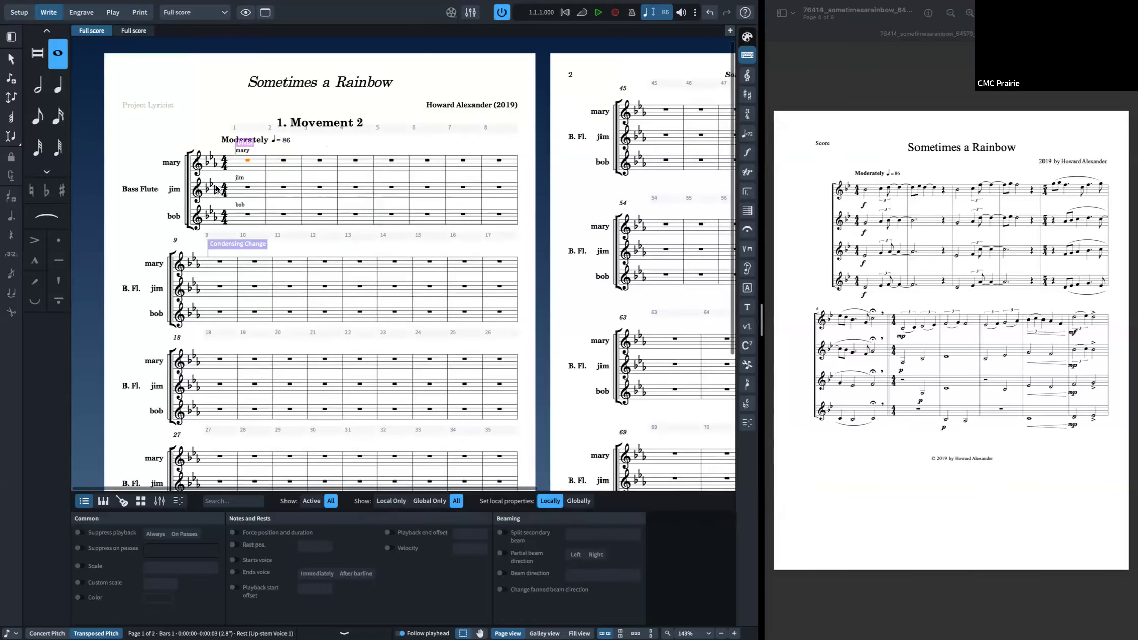
click(238, 178)
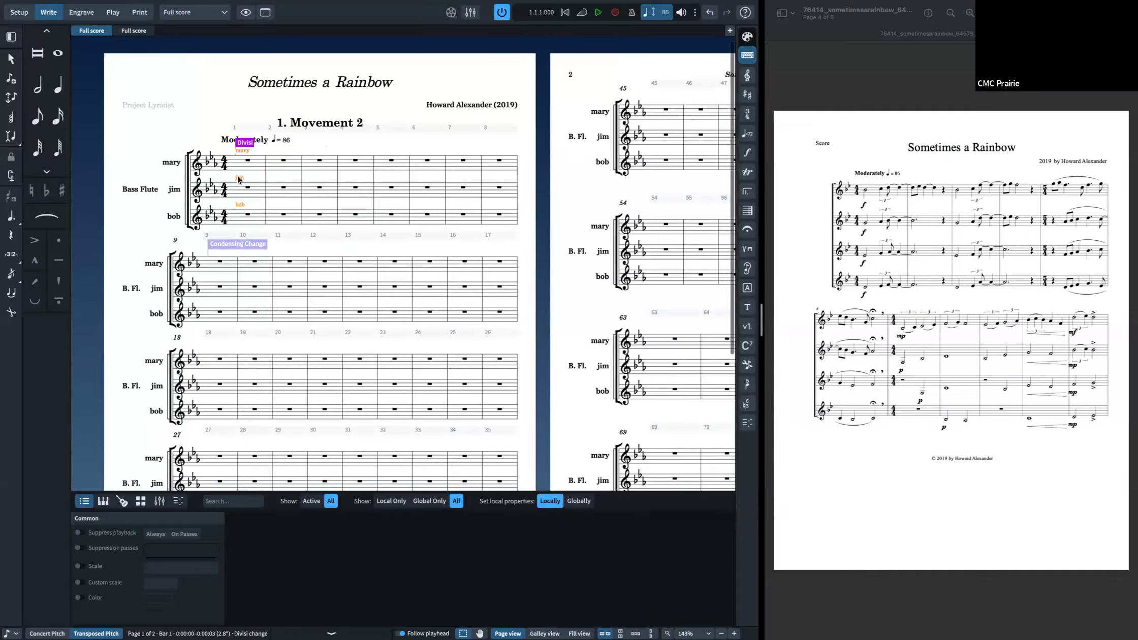
click(82, 12)
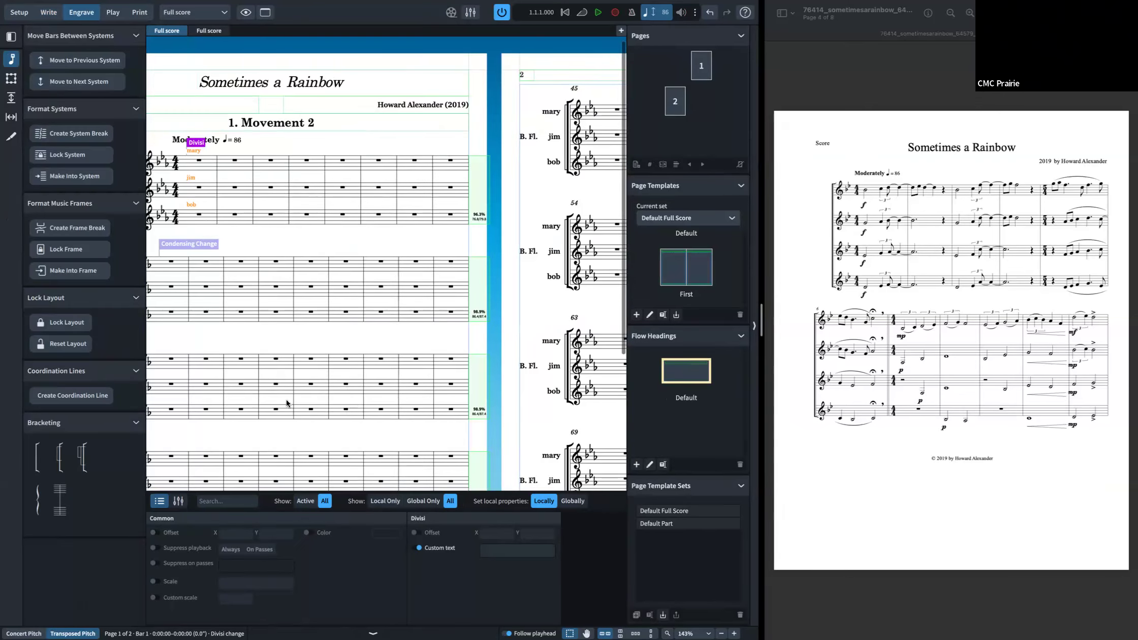
click(198, 144)
key(super+2)
Step: Put the bob division into a group in Change Divisi, then remove that group
double_click(209, 145)
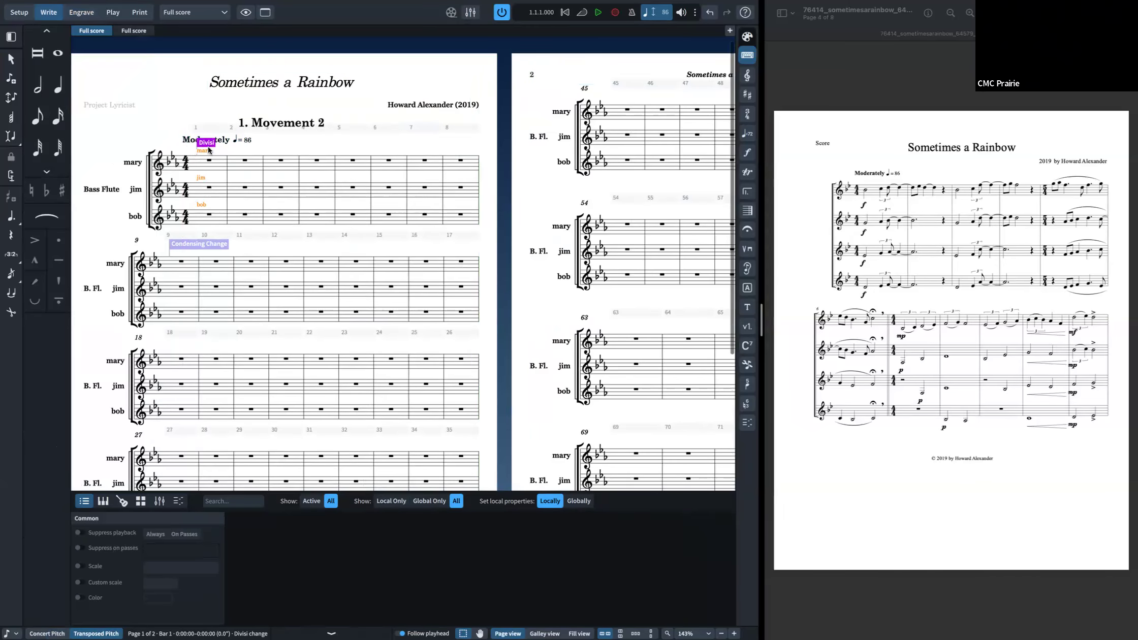
click(455, 198)
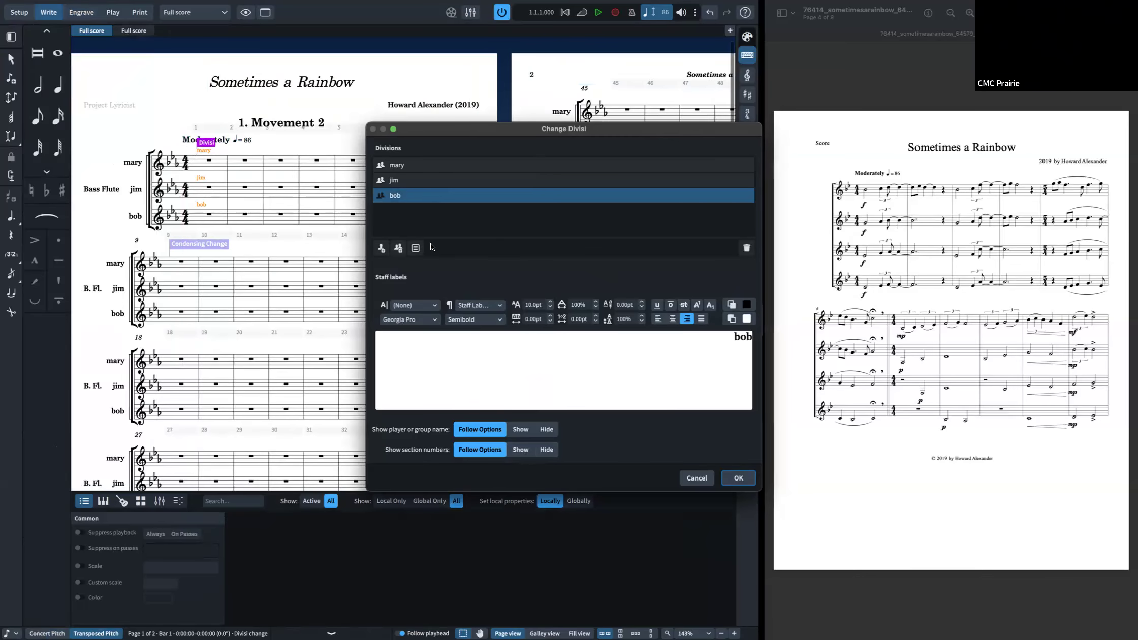
click(416, 248)
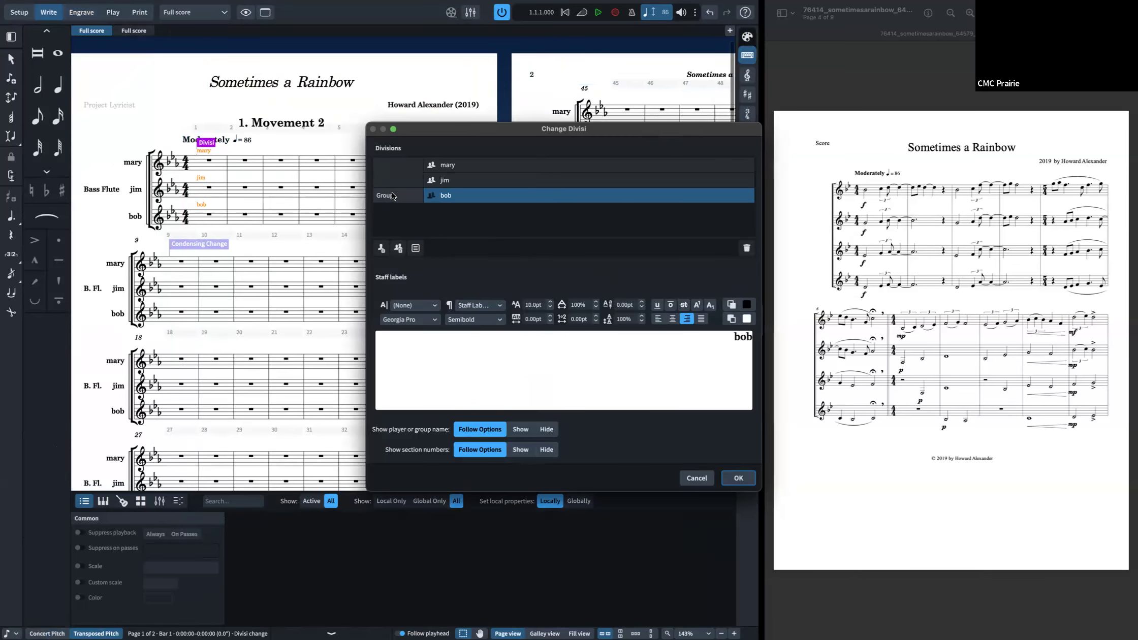
click(397, 193)
click(440, 199)
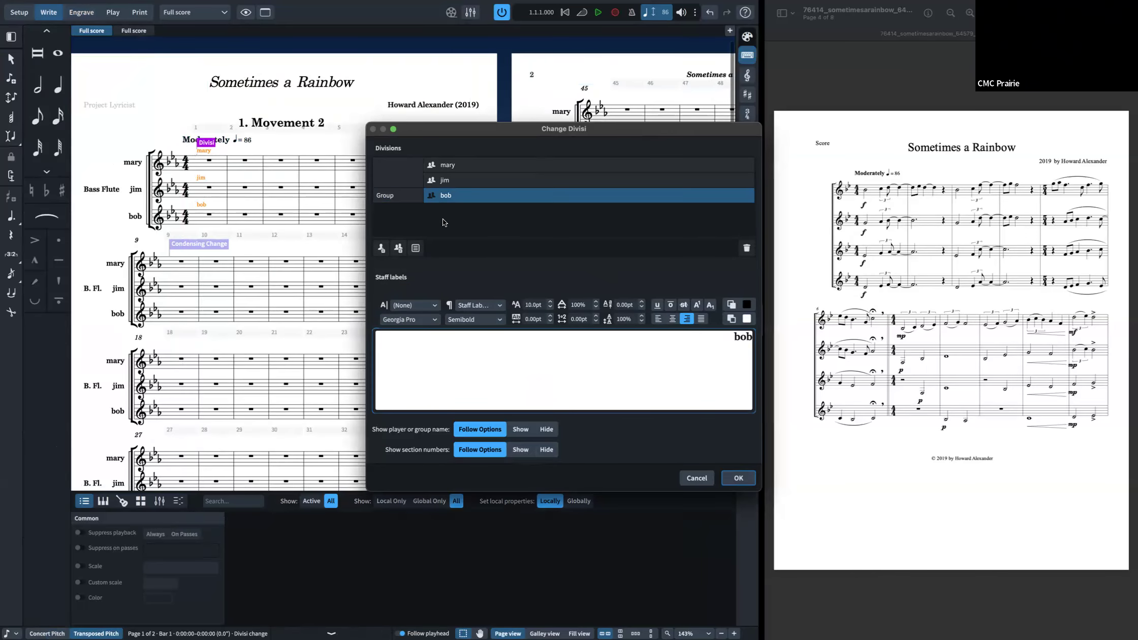
click(401, 197)
click(747, 240)
Step: Group the mary and jim divisions together and apply the divisi change
drag(425, 173, 424, 166)
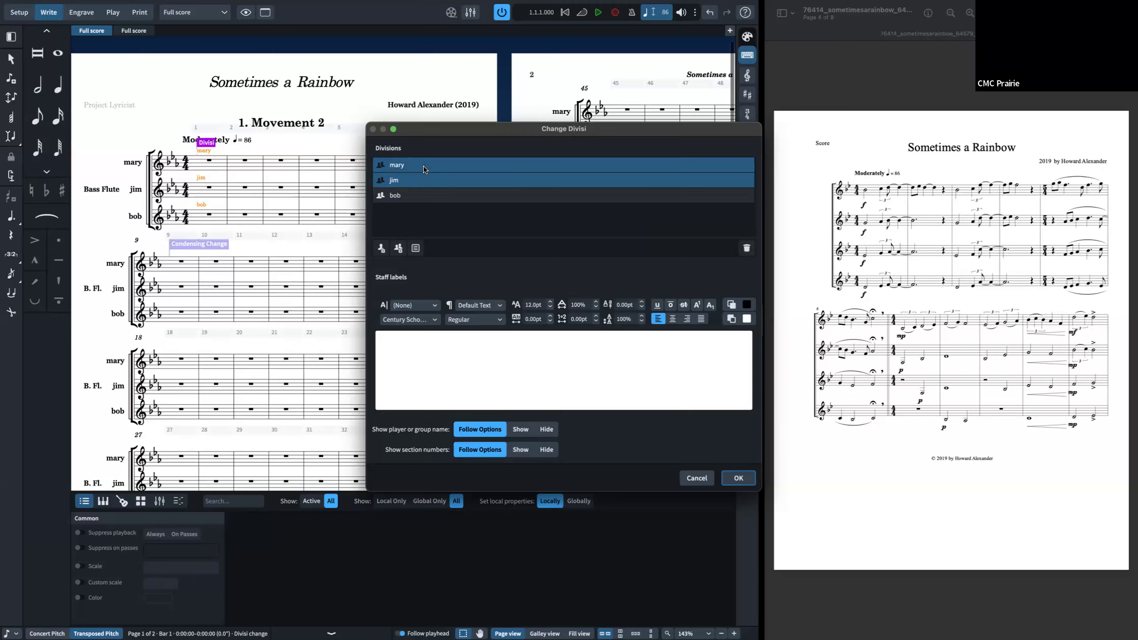
click(416, 247)
click(737, 479)
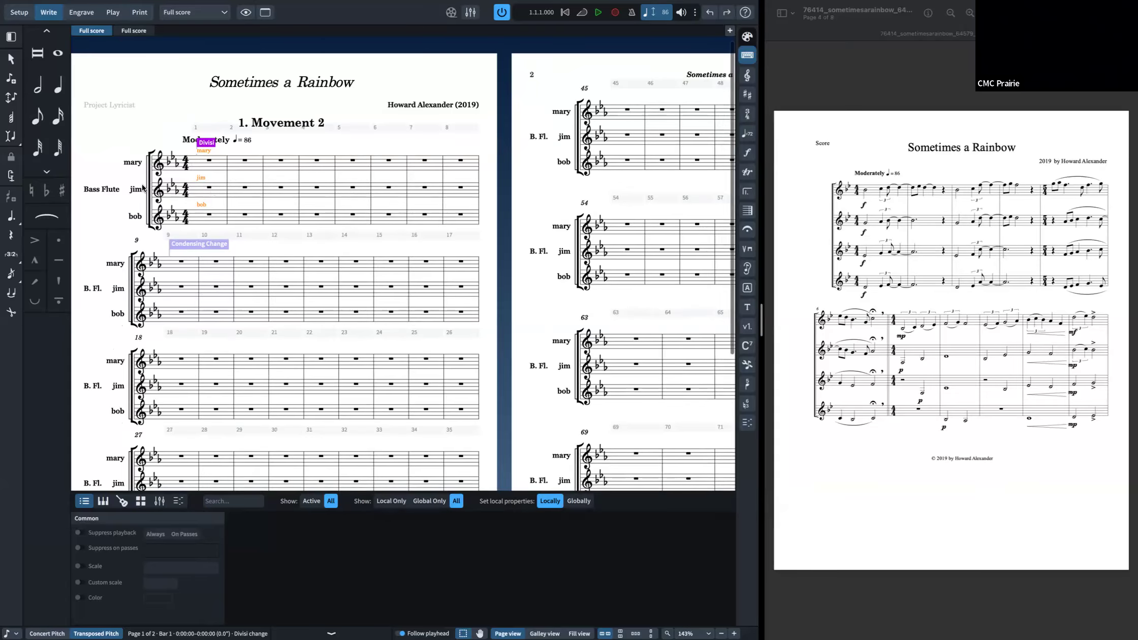
scroll(259, 203, down, 3)
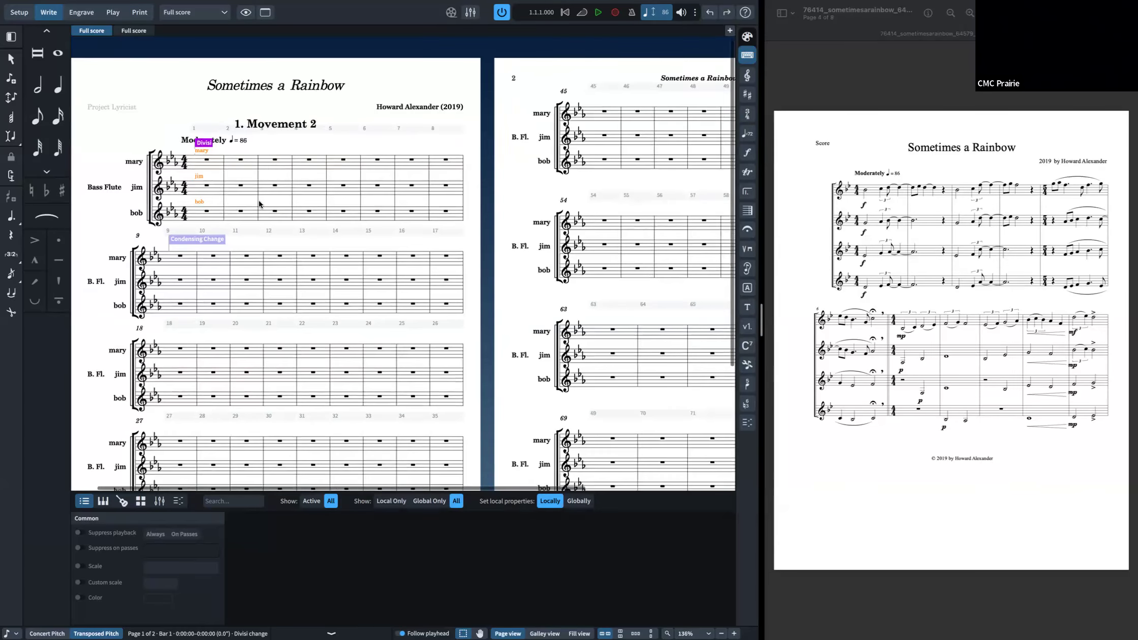
key(Left)
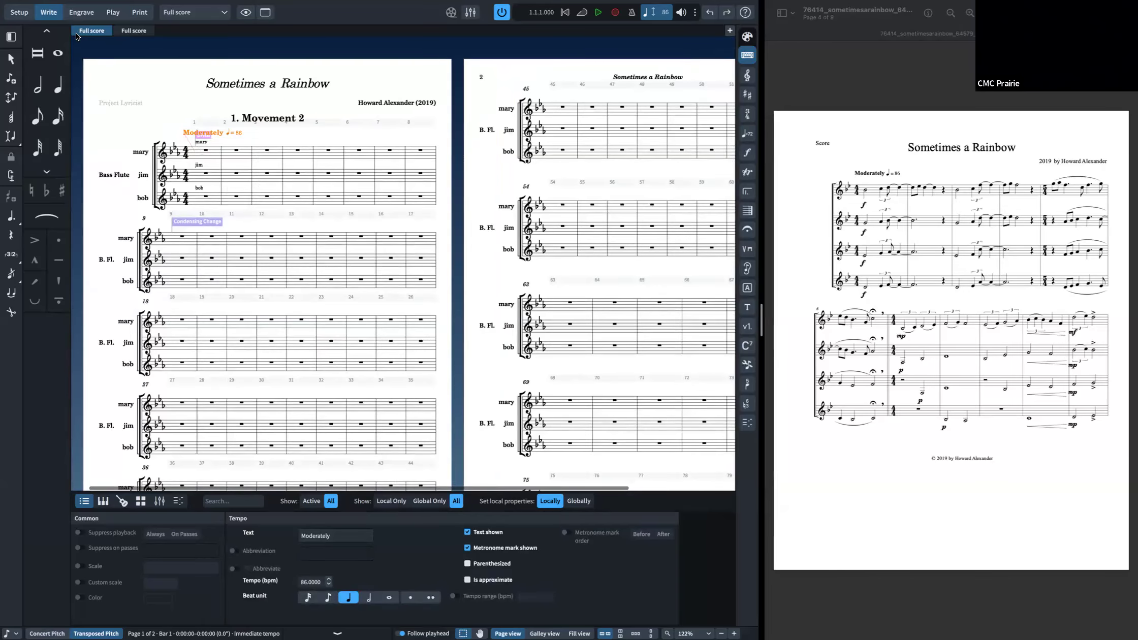
Step: Enter two A♭ notes at the start of the bob division's first bar
right_click(237, 197)
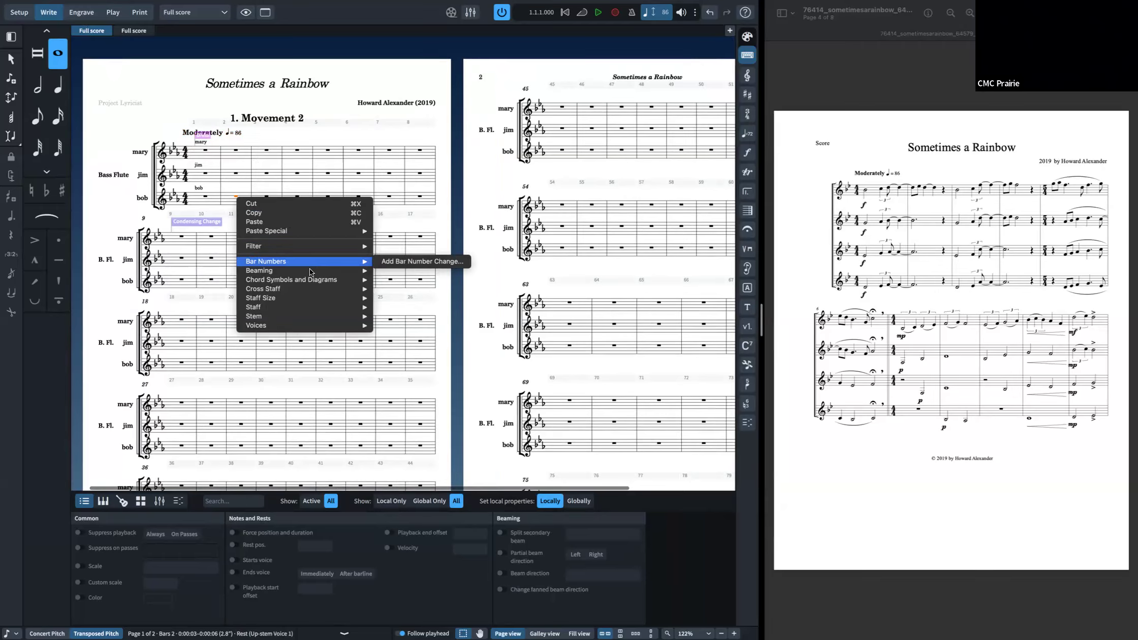
mouse_move(310, 269)
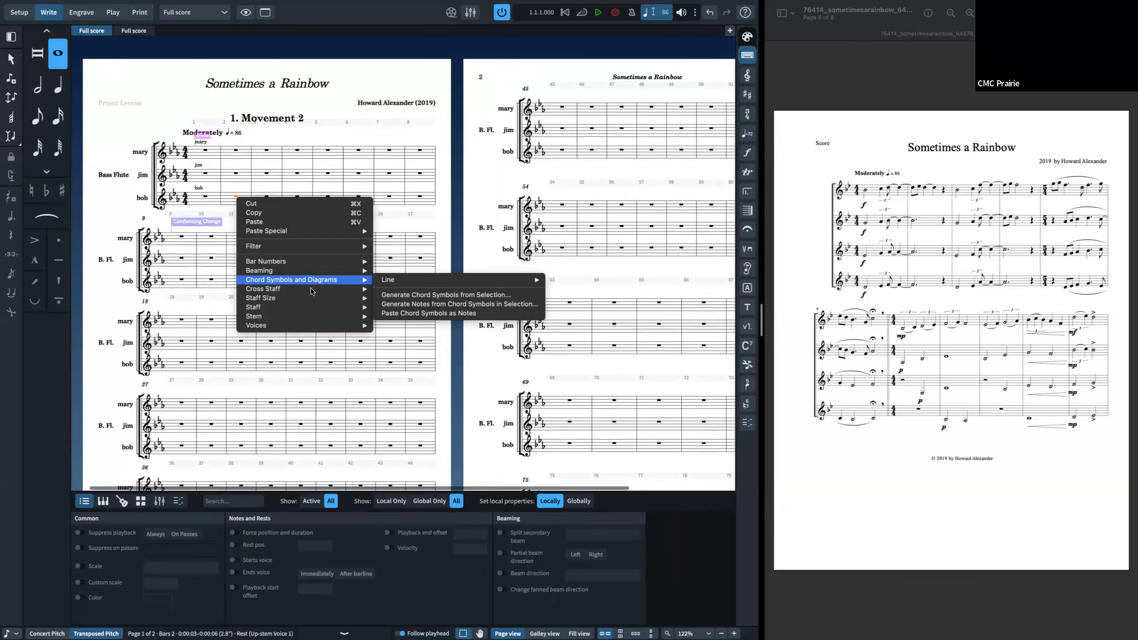
click(204, 198)
right_click(204, 198)
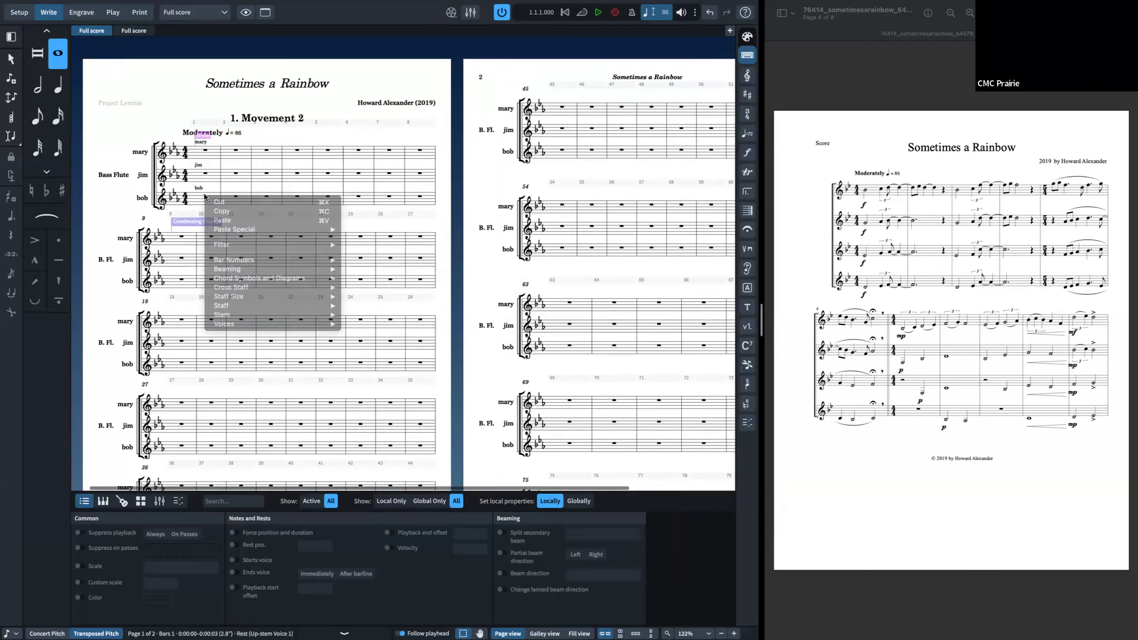
key(shift+n)
key(a)
key(a)
key(Escape)
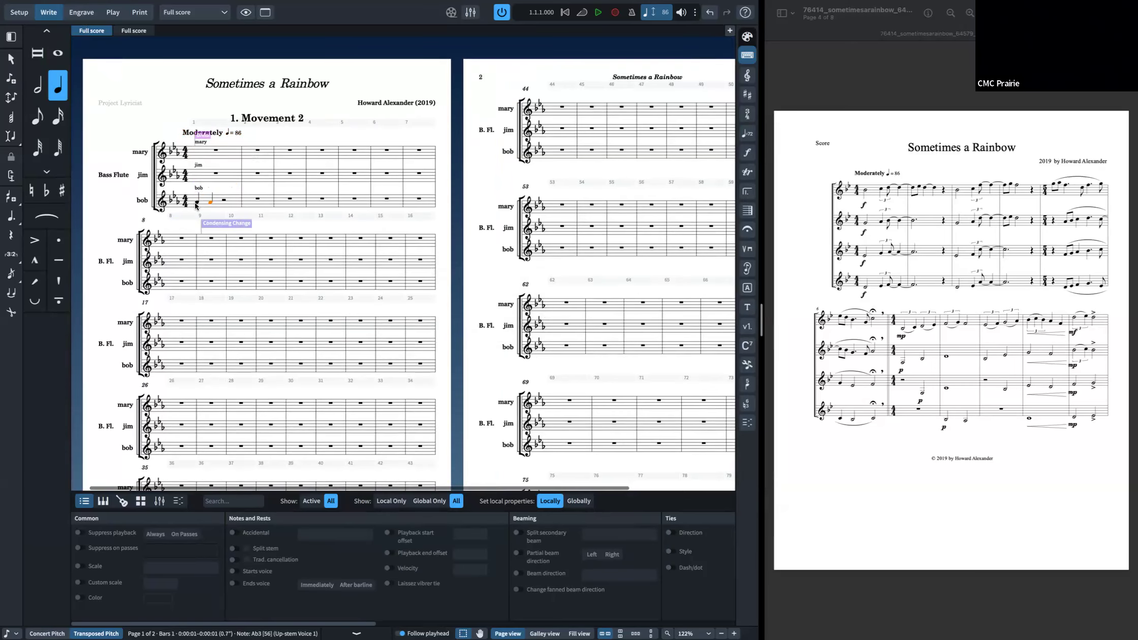
Step: Browse the note's context menu for pedal line and staff options, then select the divisi change
right_click(196, 205)
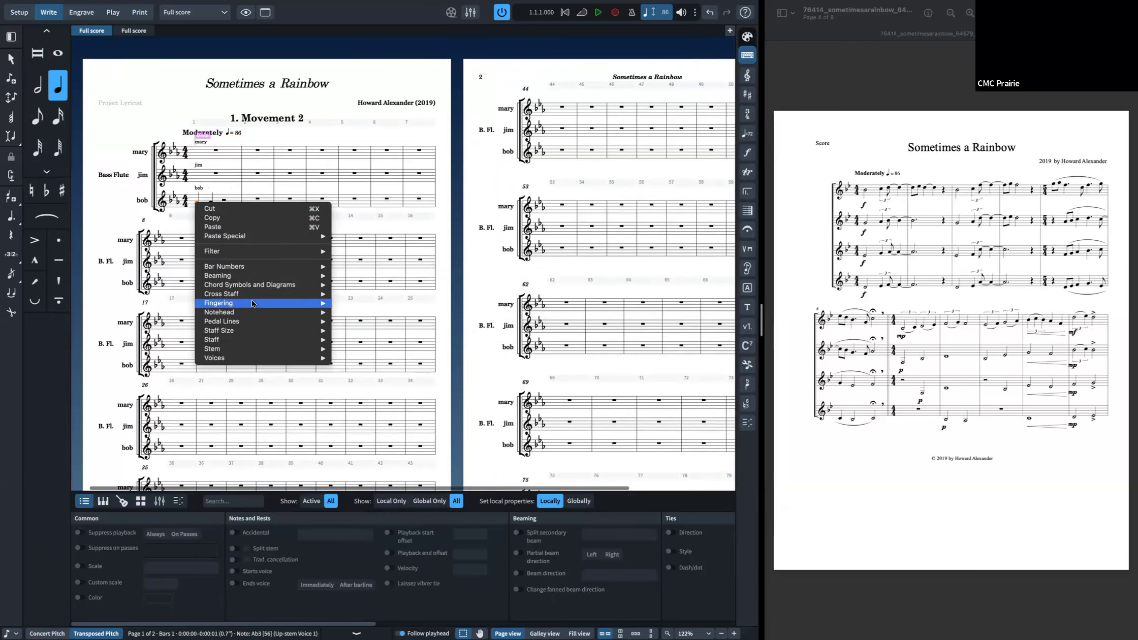
mouse_move(252, 315)
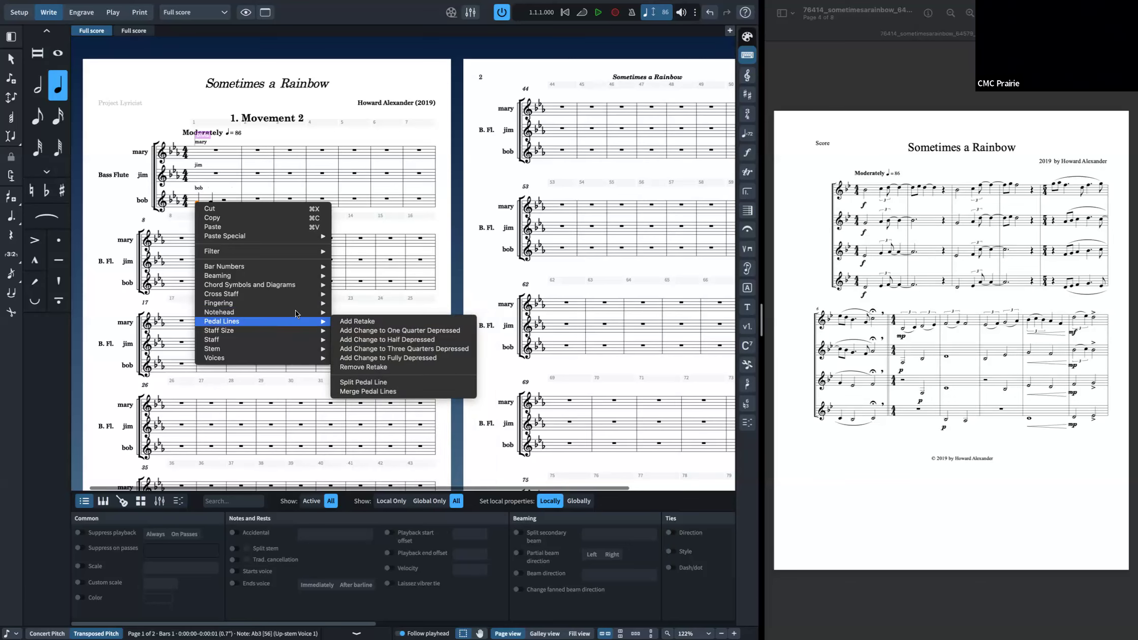
mouse_move(299, 323)
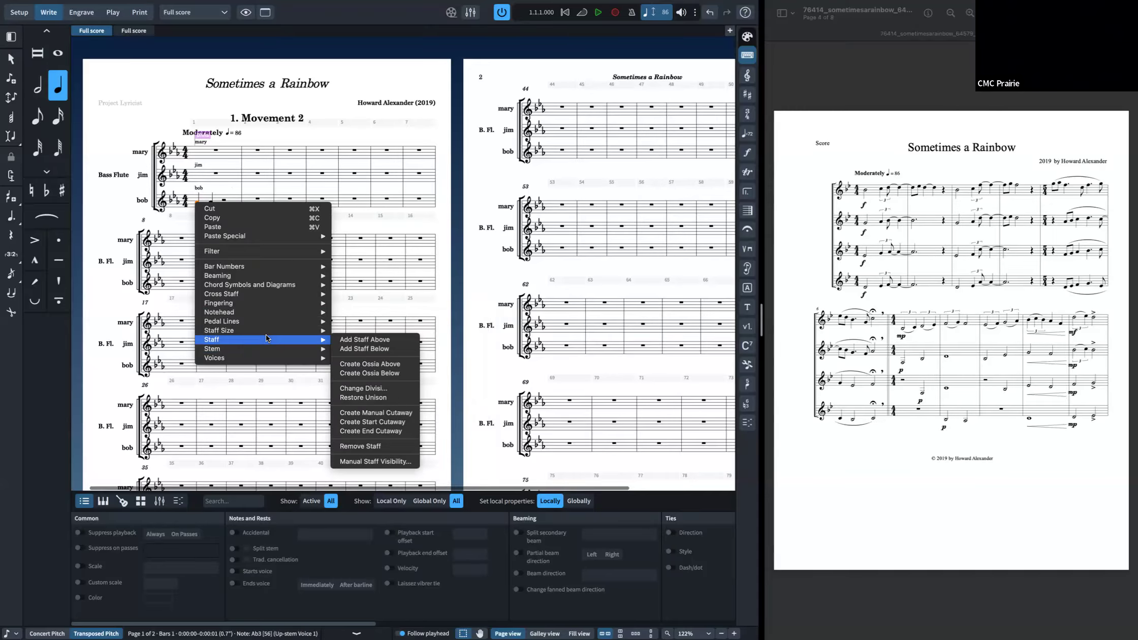
click(355, 302)
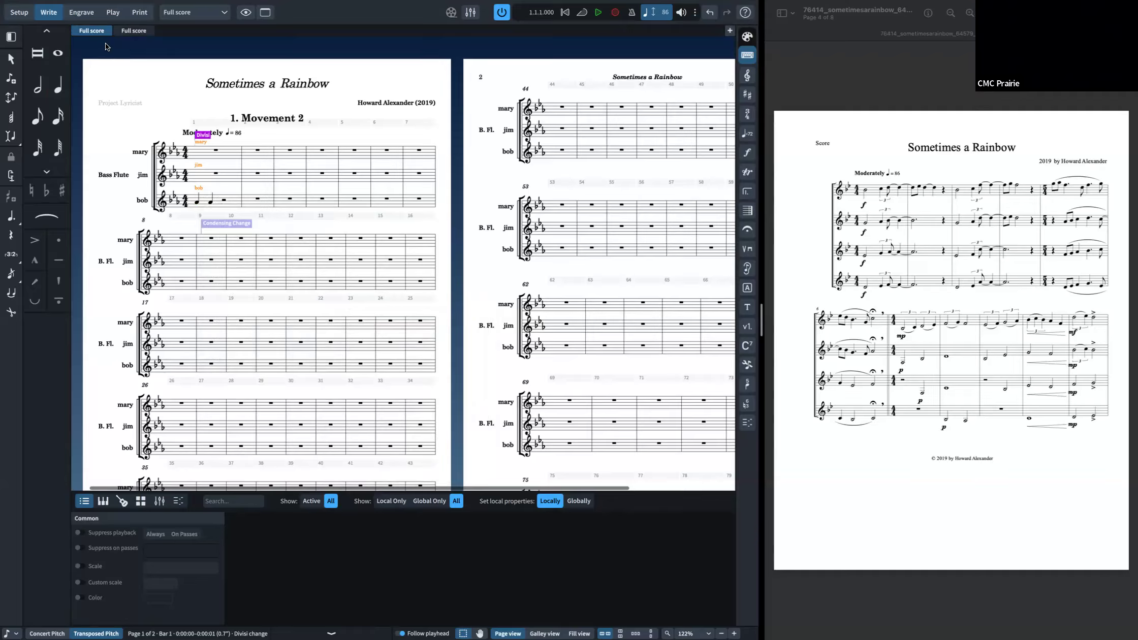
Step: Switch to Play mode and browse the Bass Flute's NotePerformer expression maps, leaving without changes
click(67, 15)
click(55, 13)
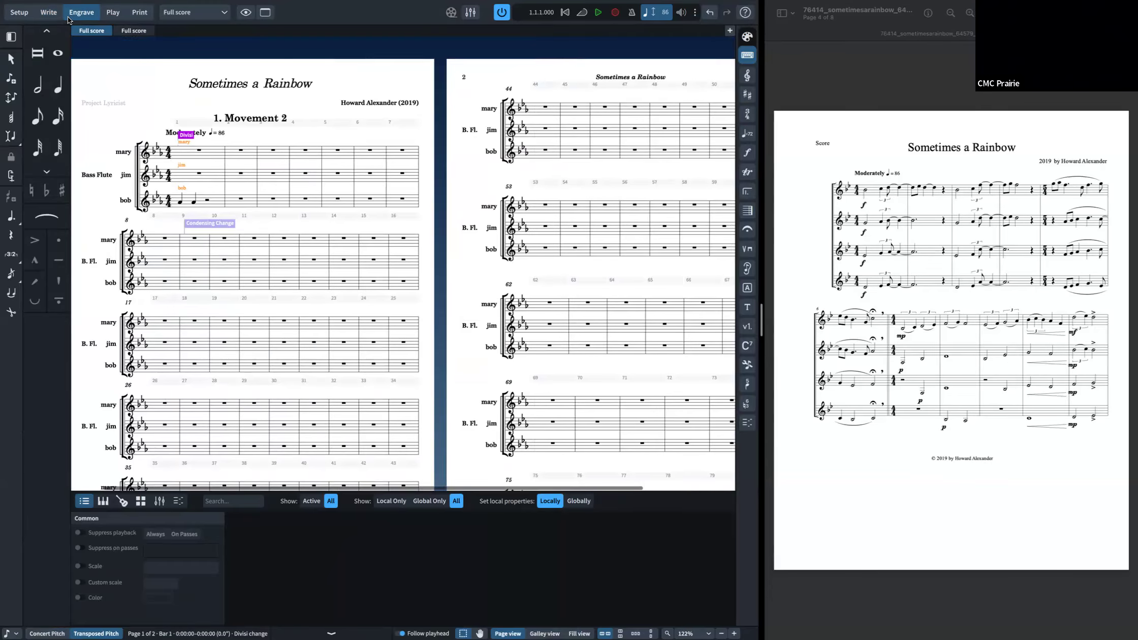
click(78, 15)
key(ctrl+2)
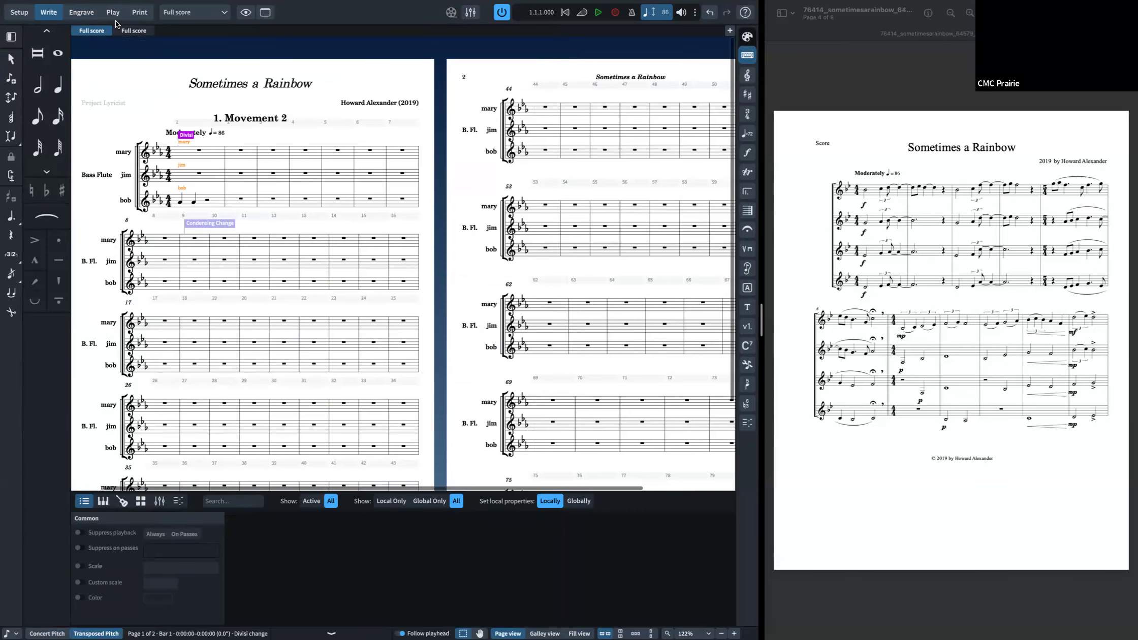
click(114, 13)
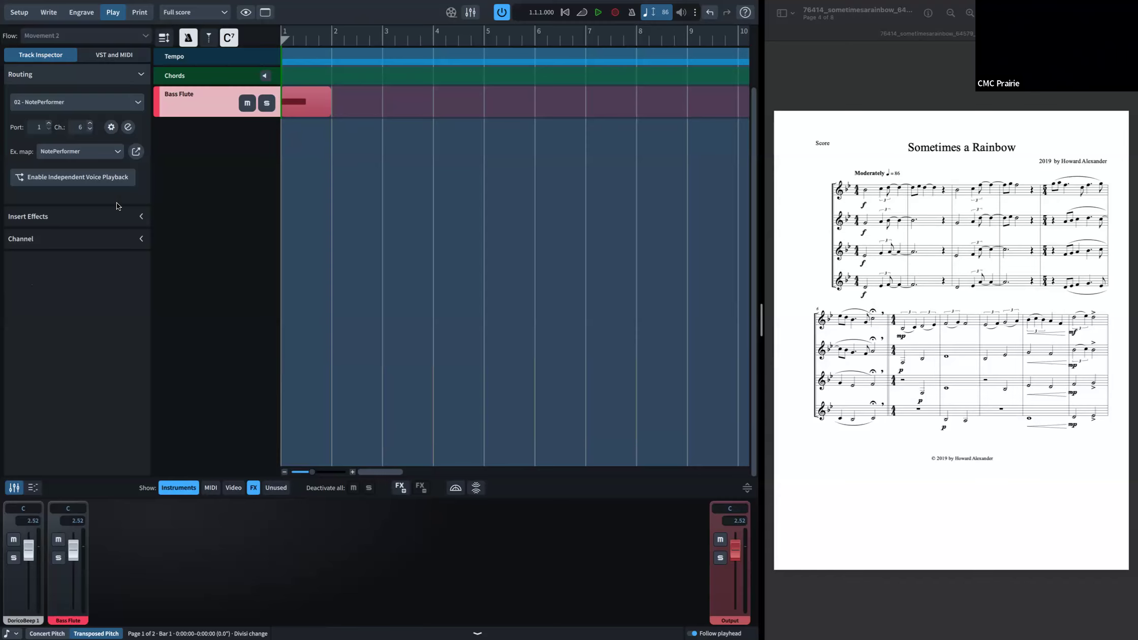
click(136, 152)
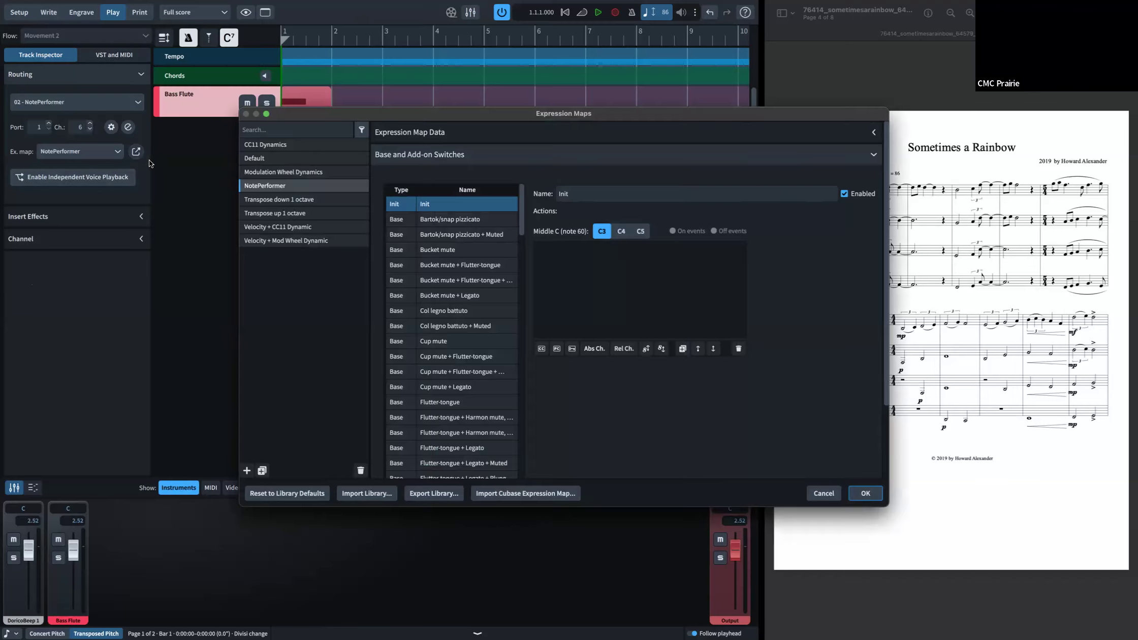
click(483, 219)
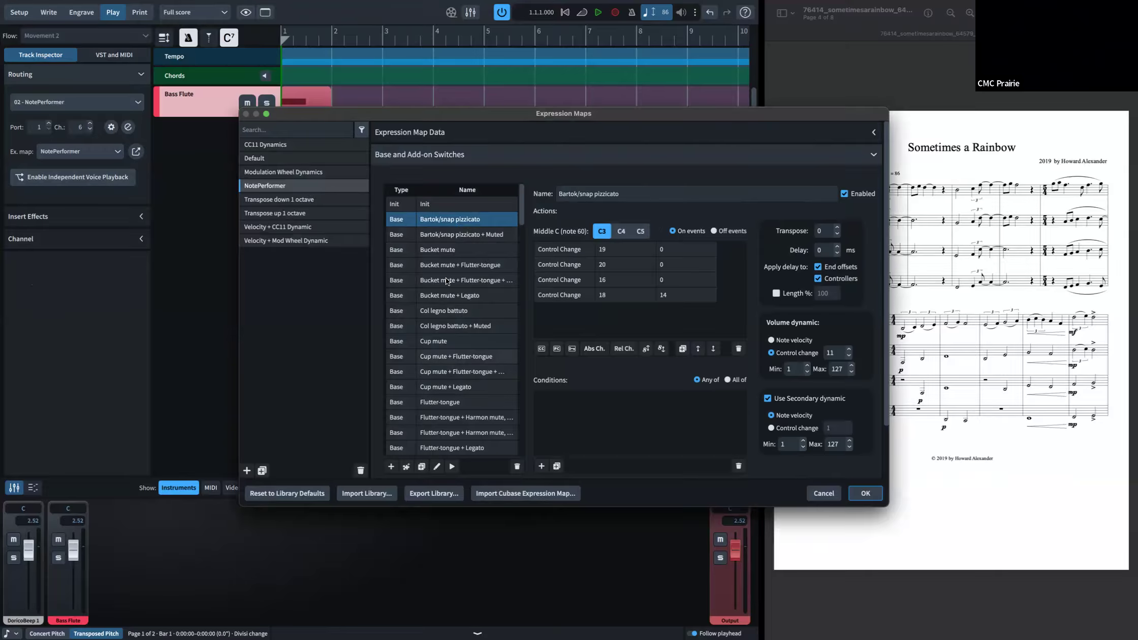
click(439, 341)
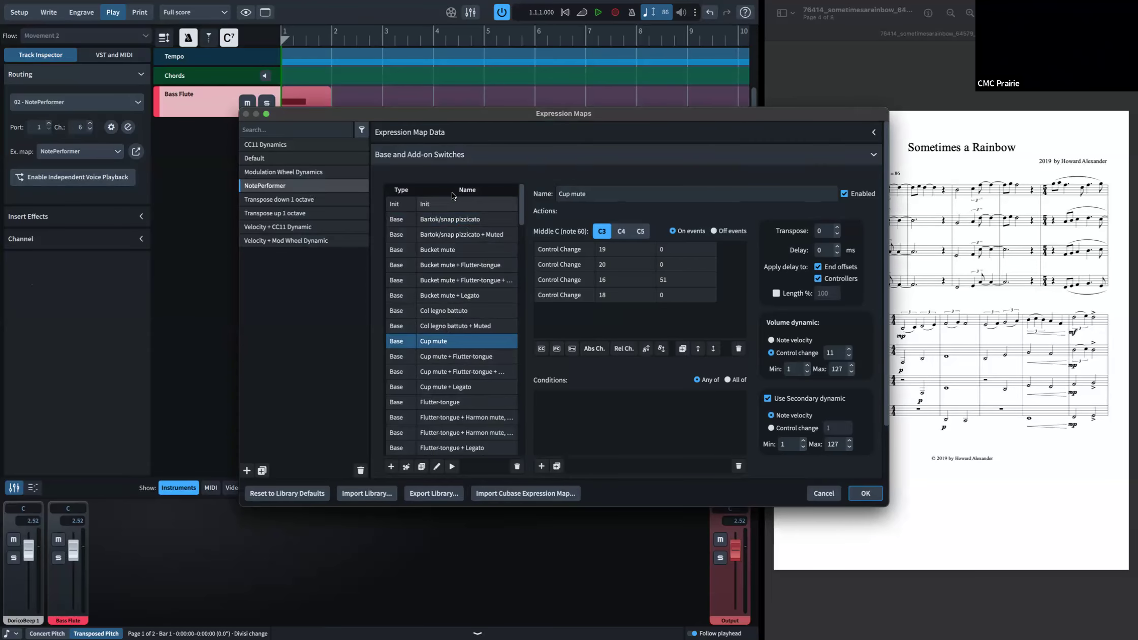
click(315, 225)
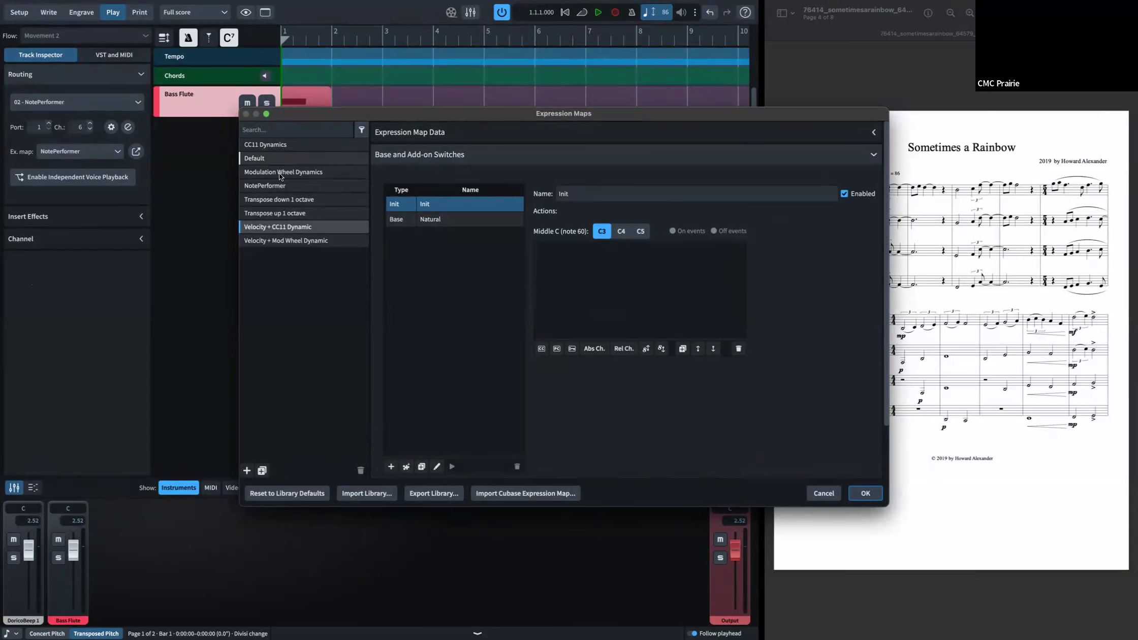
click(283, 213)
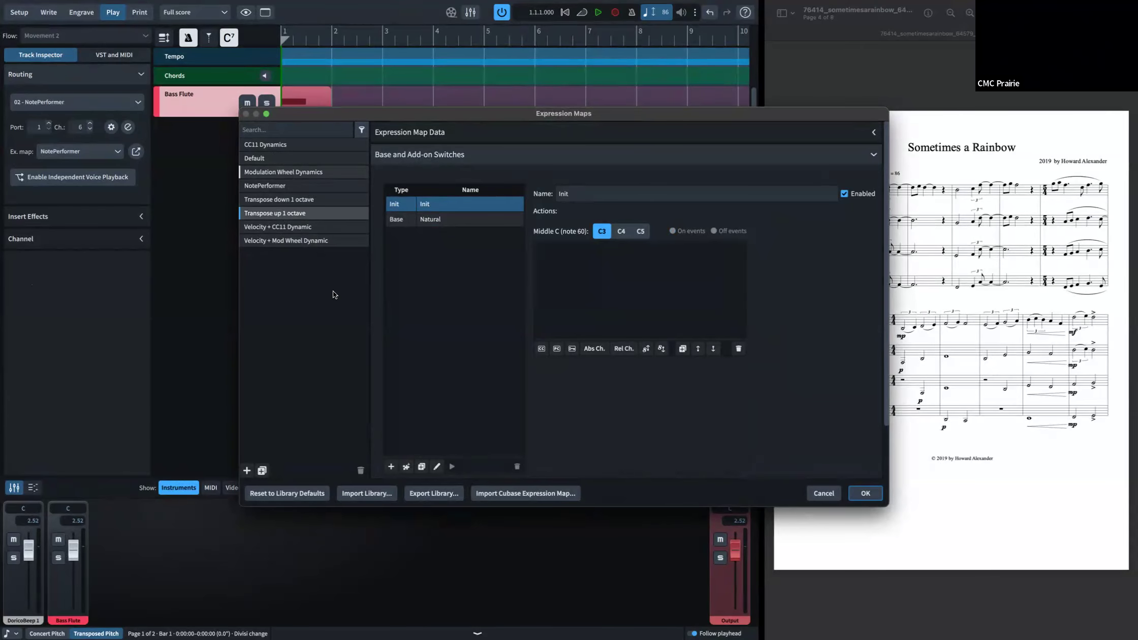
click(823, 493)
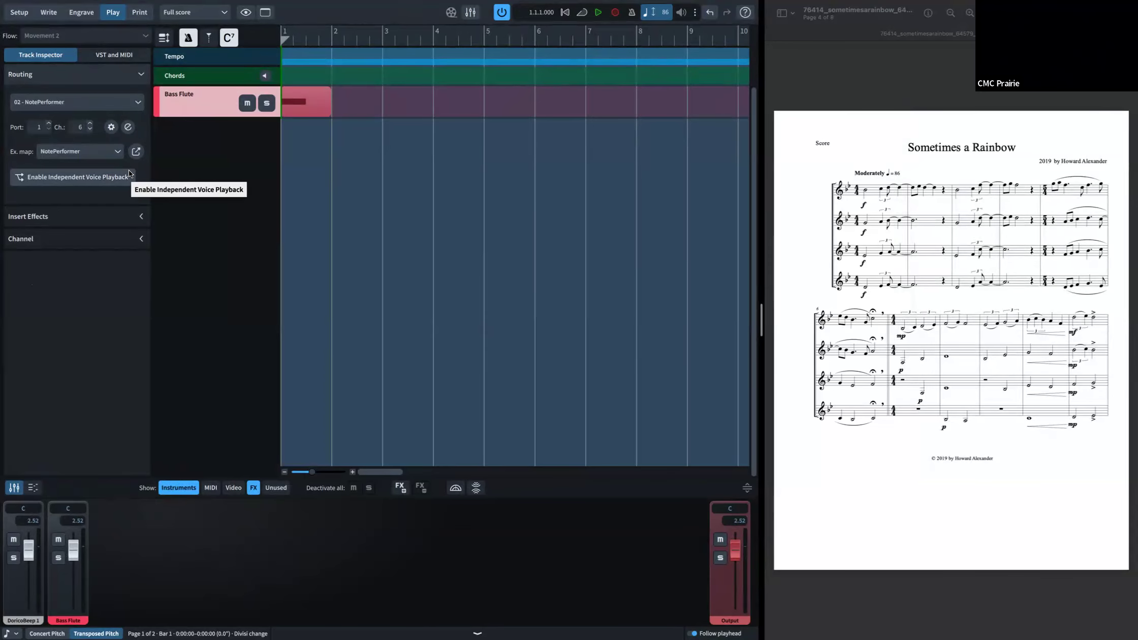
Step: Examine the Bass Flute track's insert effects slots and its VST and MIDI settings
click(142, 217)
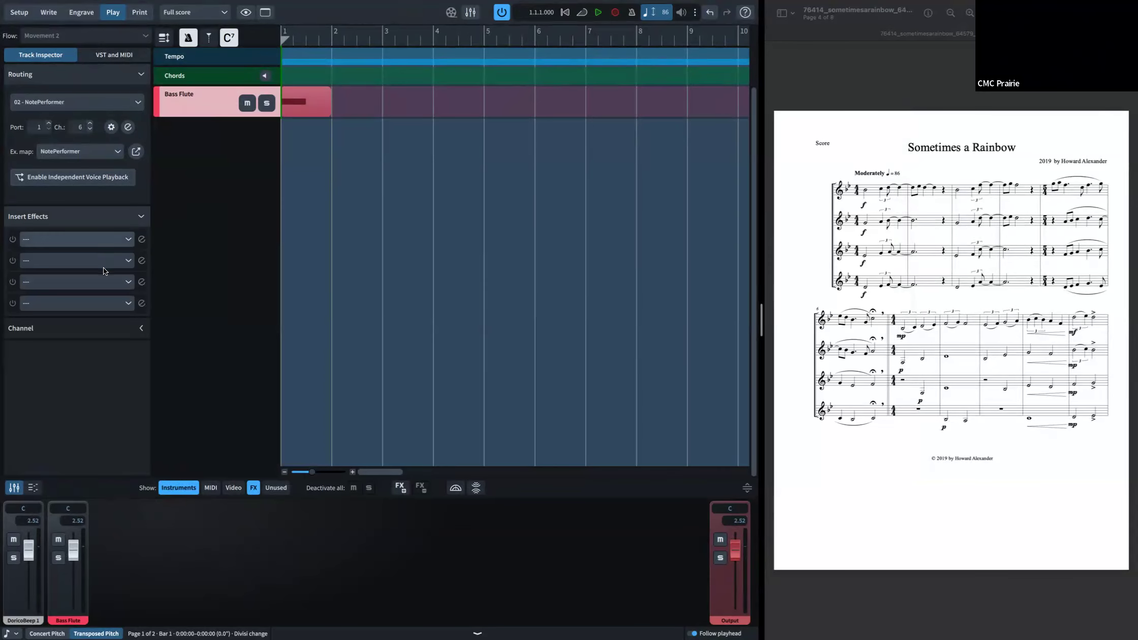
click(127, 241)
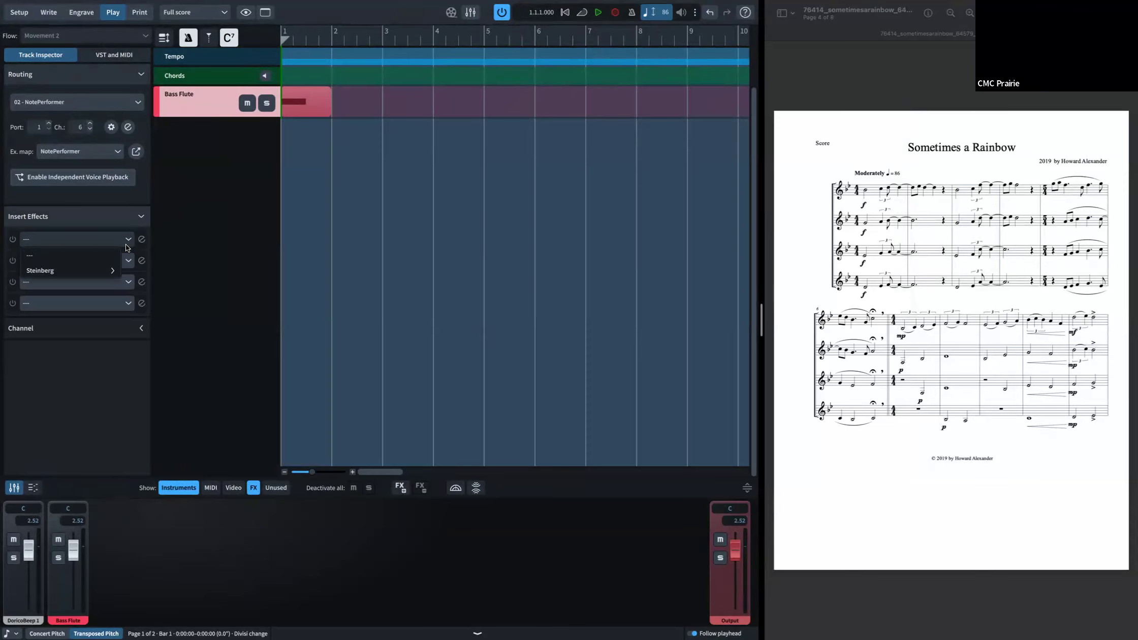
click(112, 270)
click(130, 375)
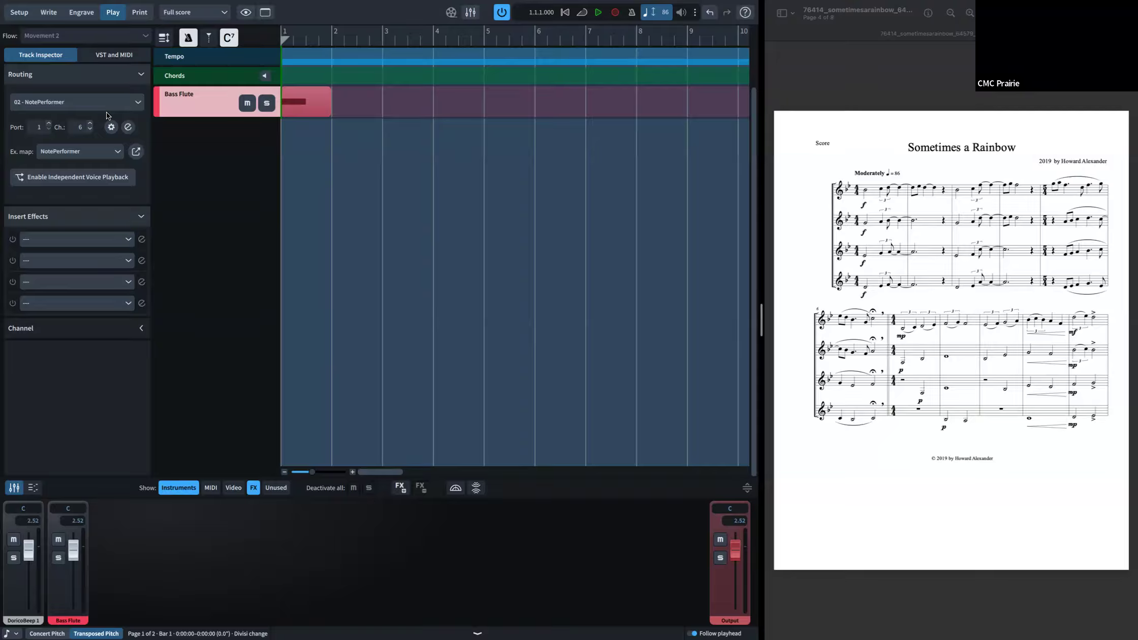
click(99, 55)
click(42, 59)
click(83, 58)
click(41, 58)
Step: Open the playback template list and close it without applying a template
click(127, 5)
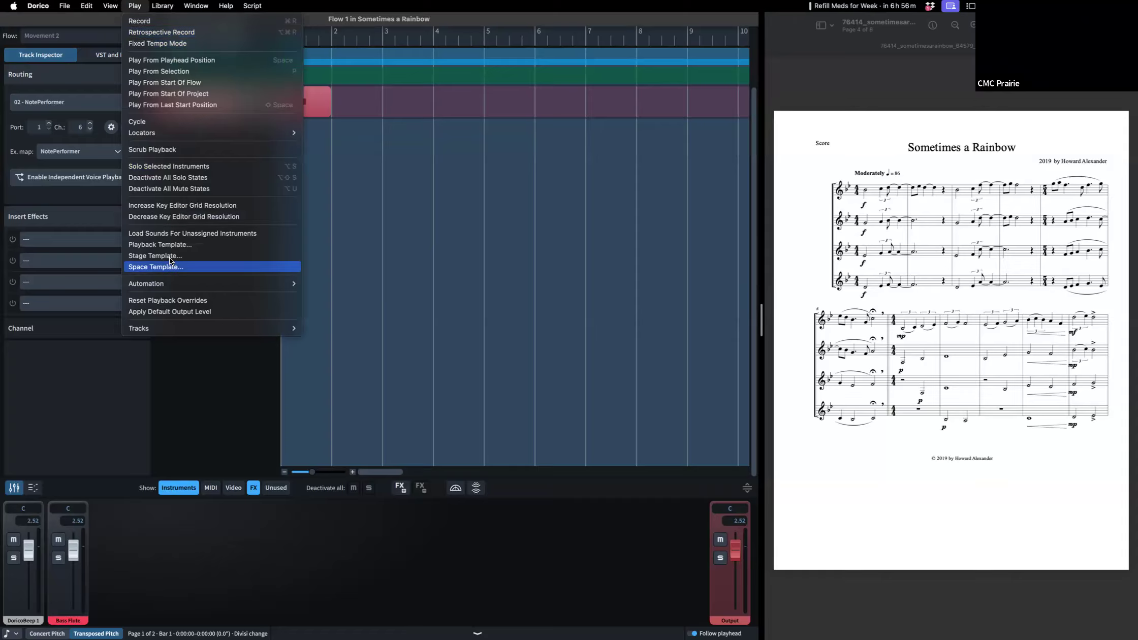
click(179, 245)
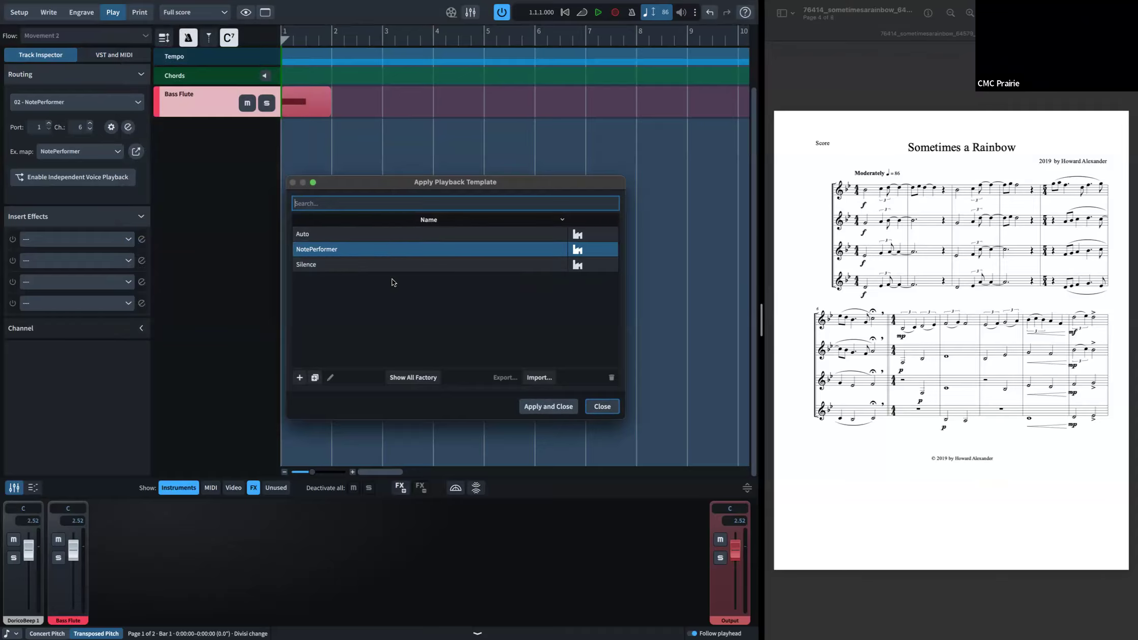
click(603, 407)
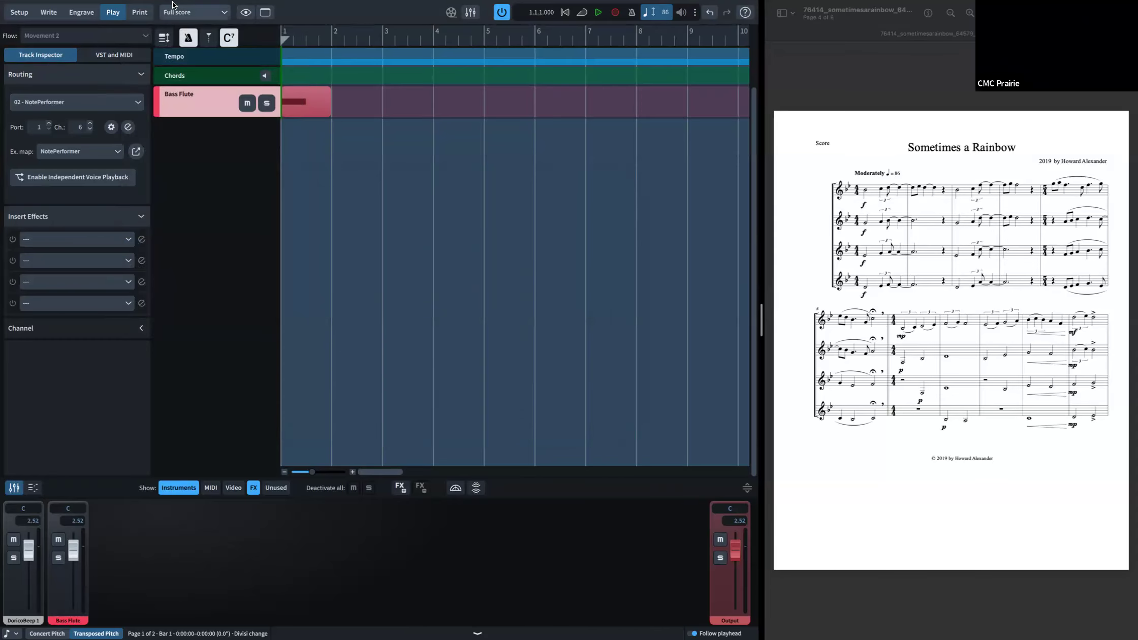
click(105, 54)
click(51, 55)
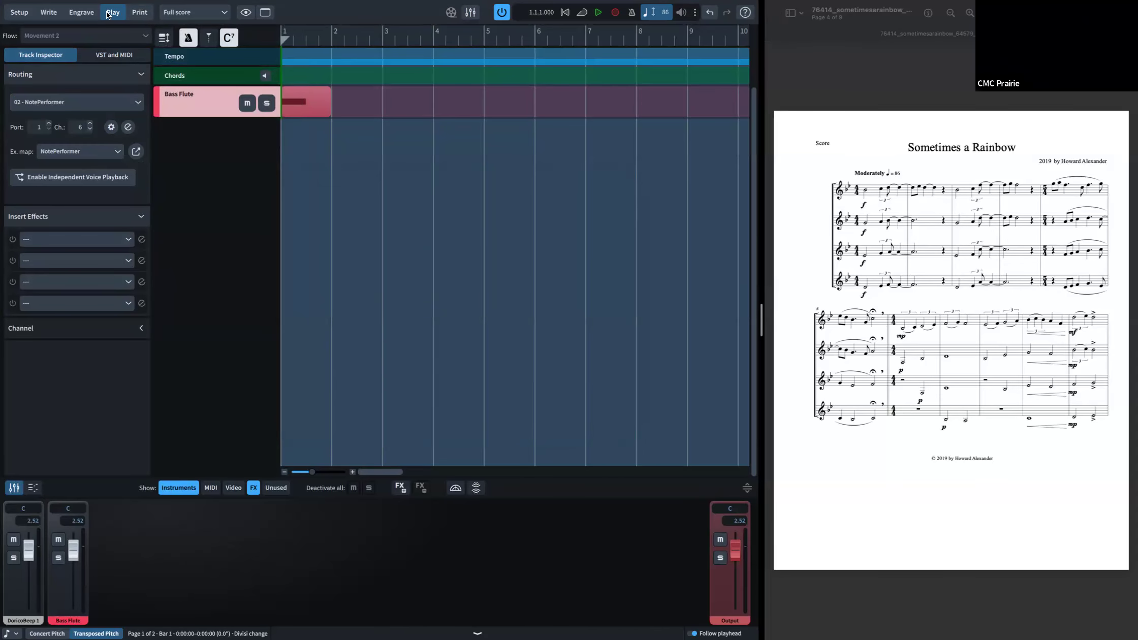
Step: Browse the stage templates, highlighting Concert Band, Chamber Strings and Piano Trio, and close without applying
click(139, 5)
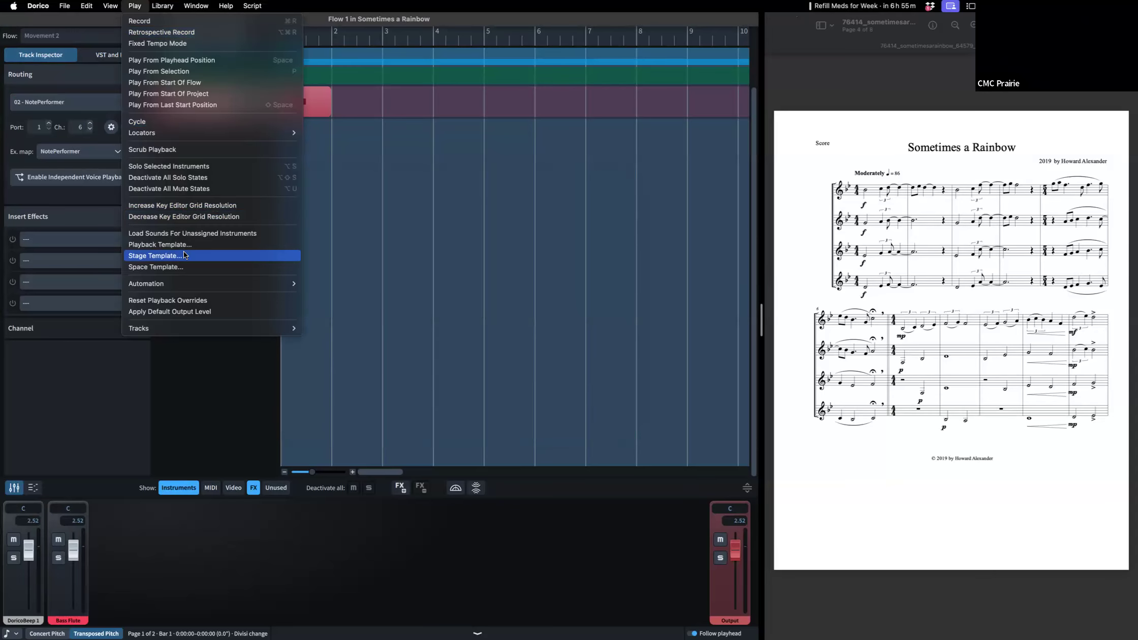
click(401, 220)
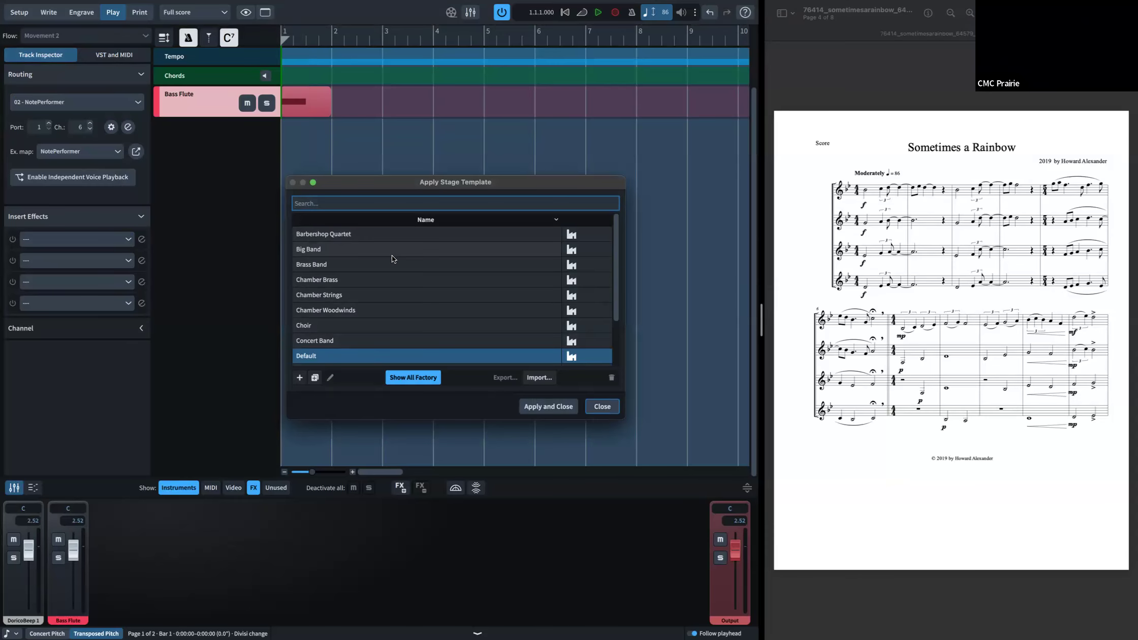
scroll(392, 255, down, 3)
scroll(379, 351, up, 3)
click(358, 337)
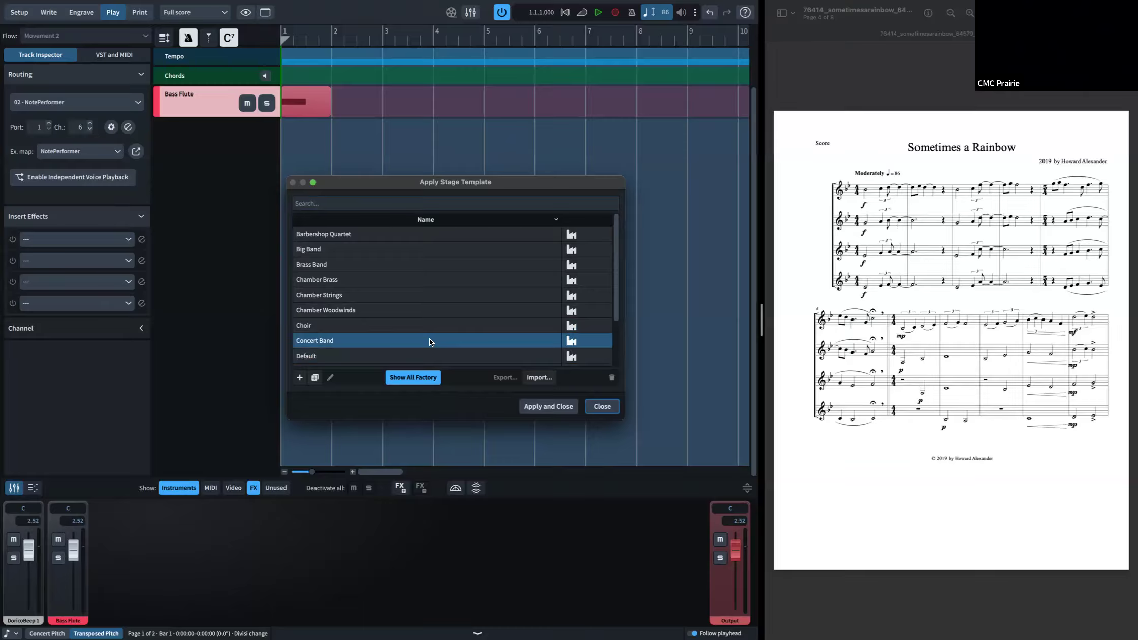
click(381, 297)
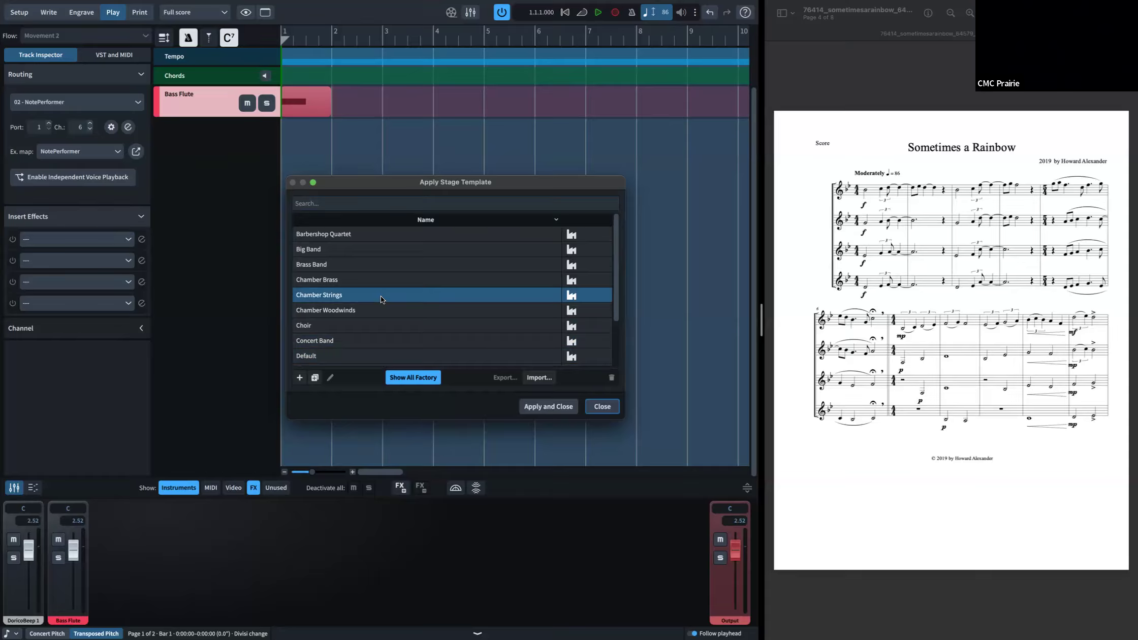
scroll(381, 297, down, 1)
scroll(380, 302, down, 3)
scroll(380, 307, up, 3)
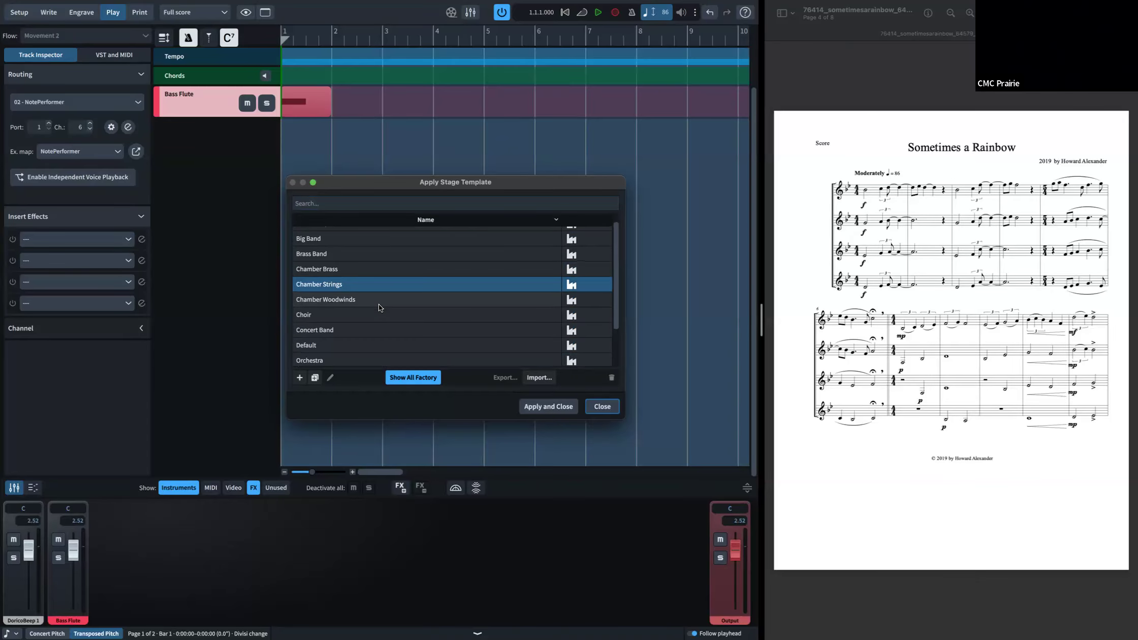
scroll(379, 305, down, 3)
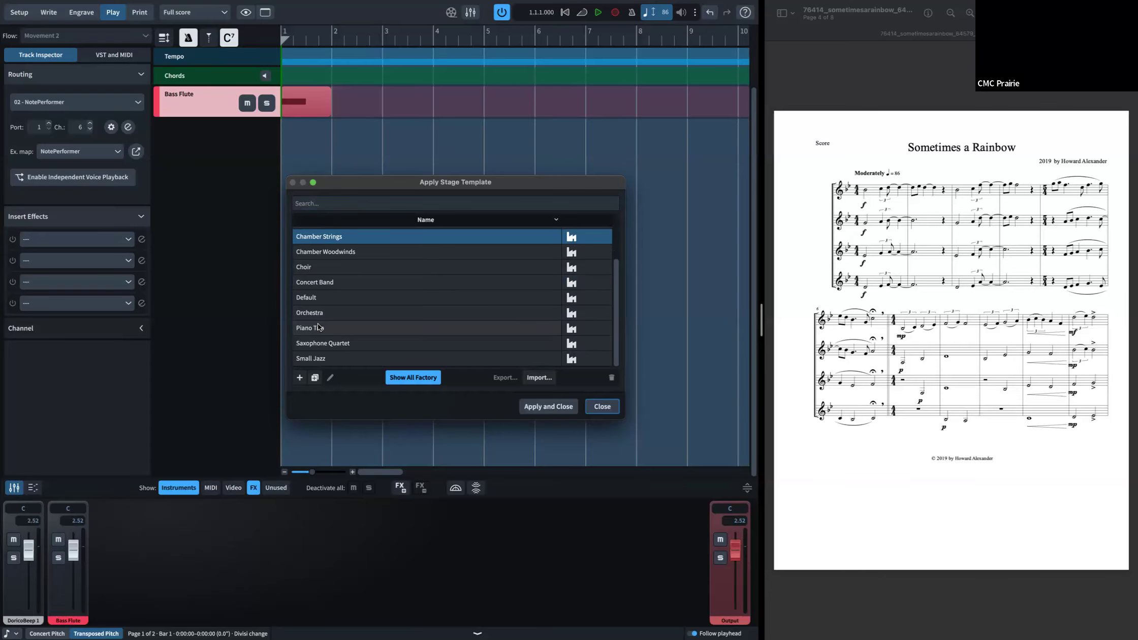
click(318, 328)
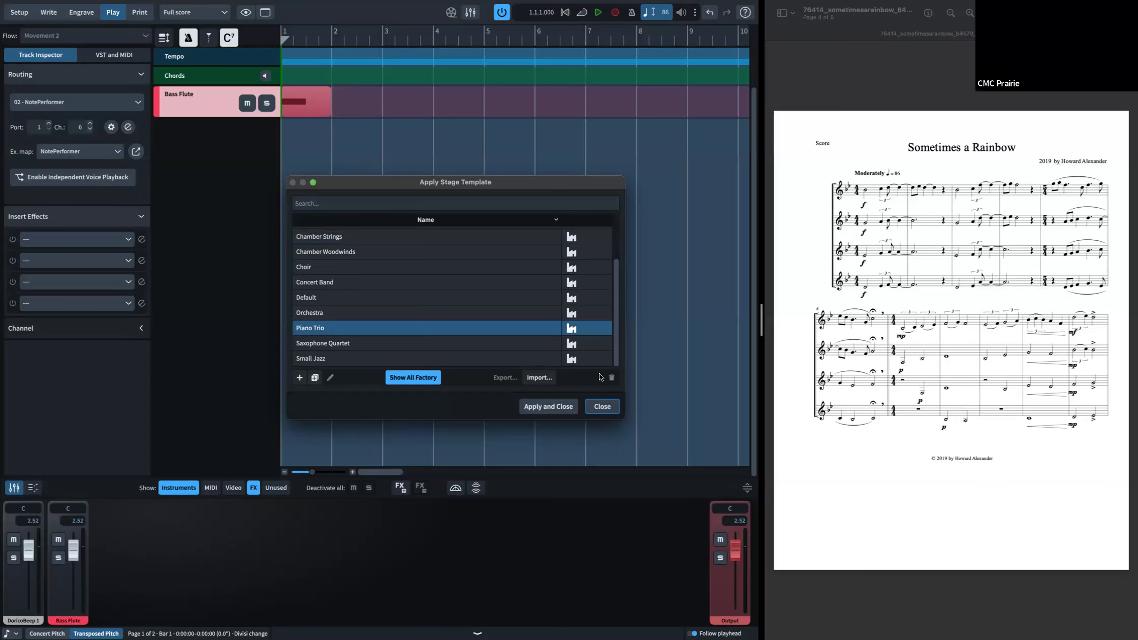
click(597, 406)
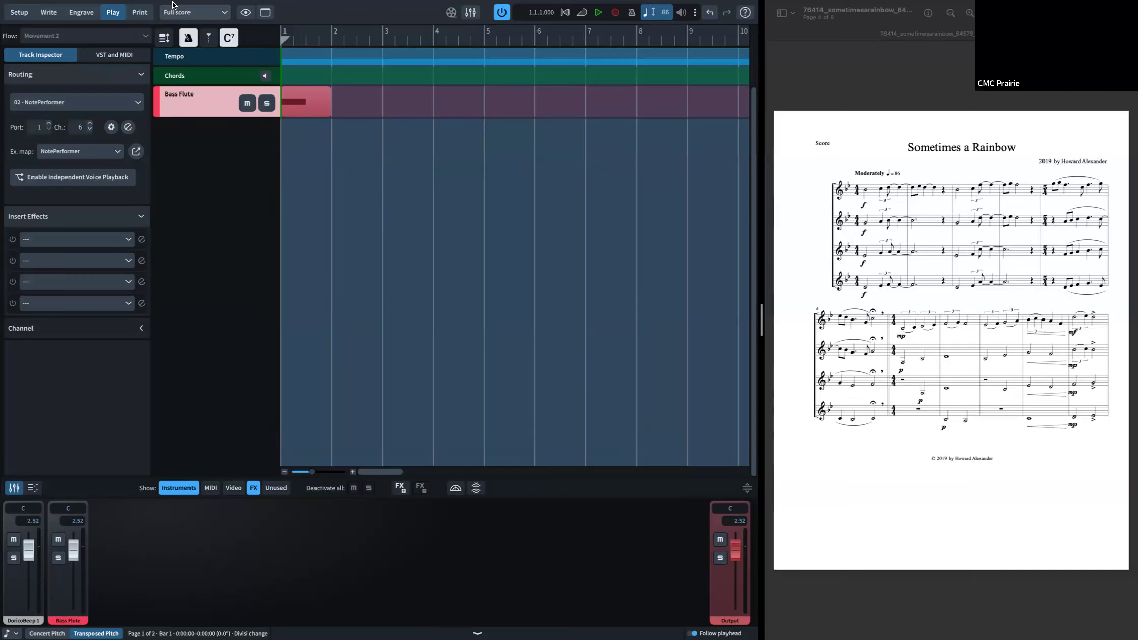
Step: Open the space template list, highlight Ballroom, and close it without applying a template
click(134, 6)
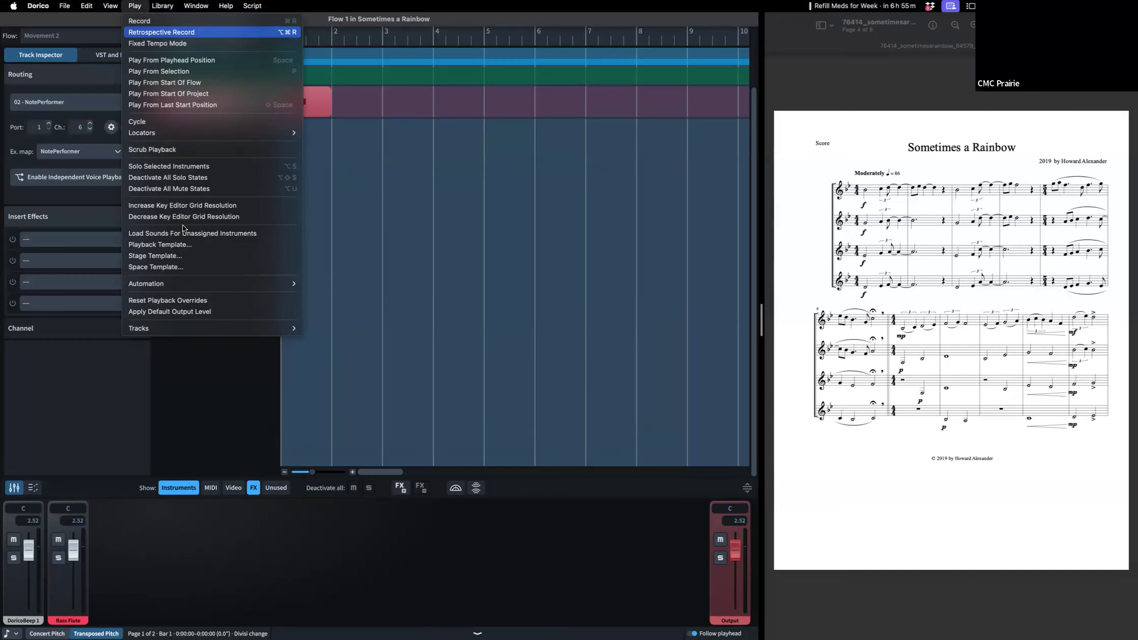
click(181, 265)
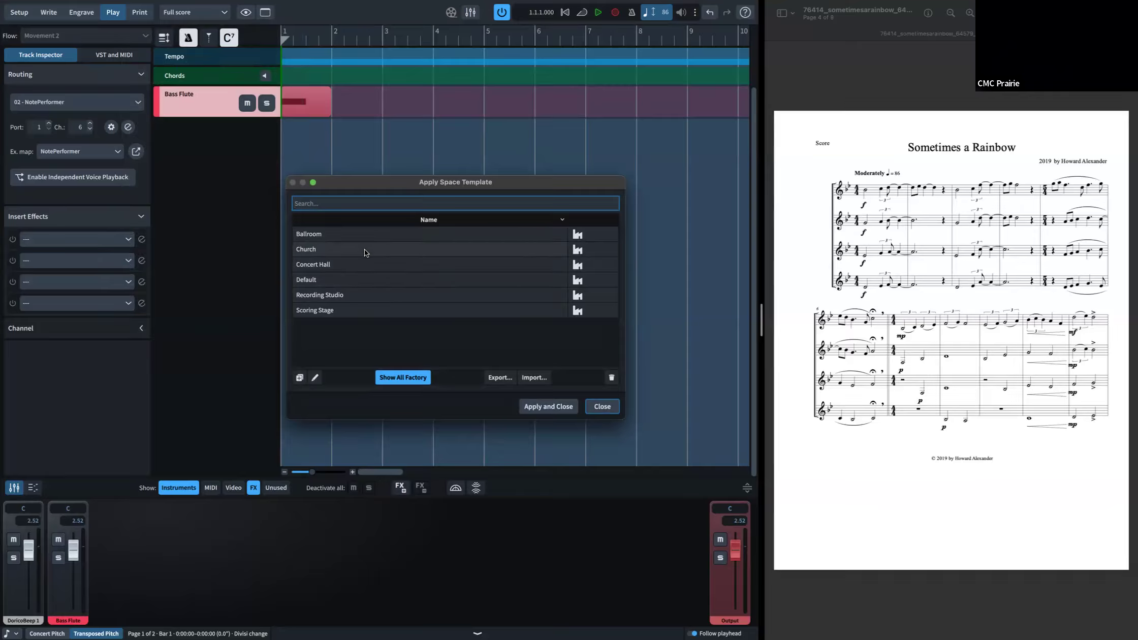
click(358, 237)
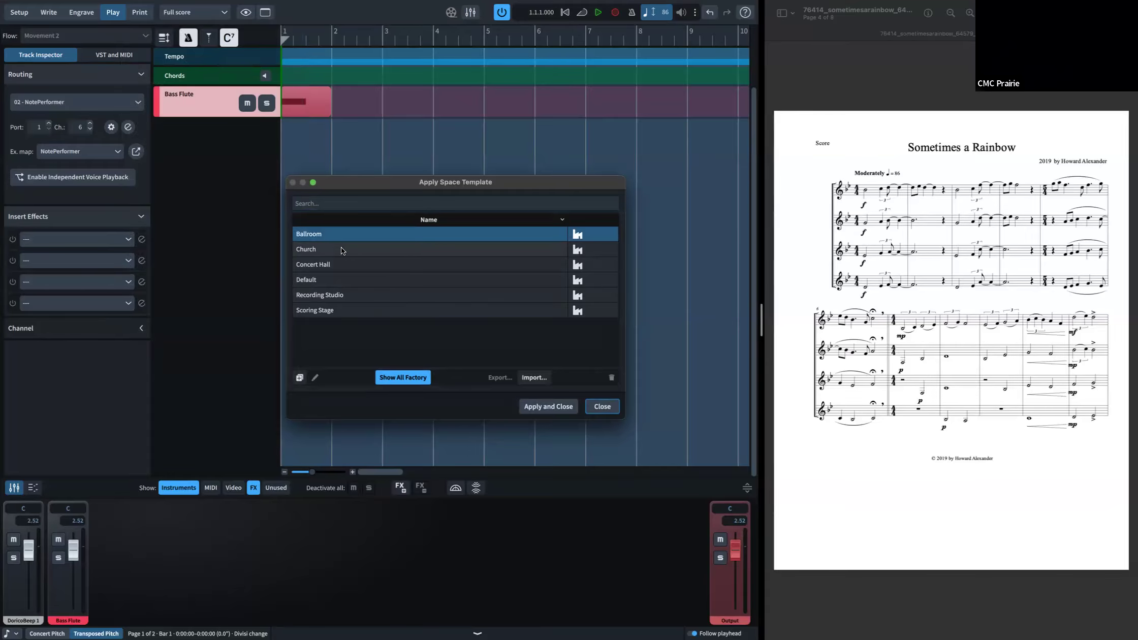
key(Escape)
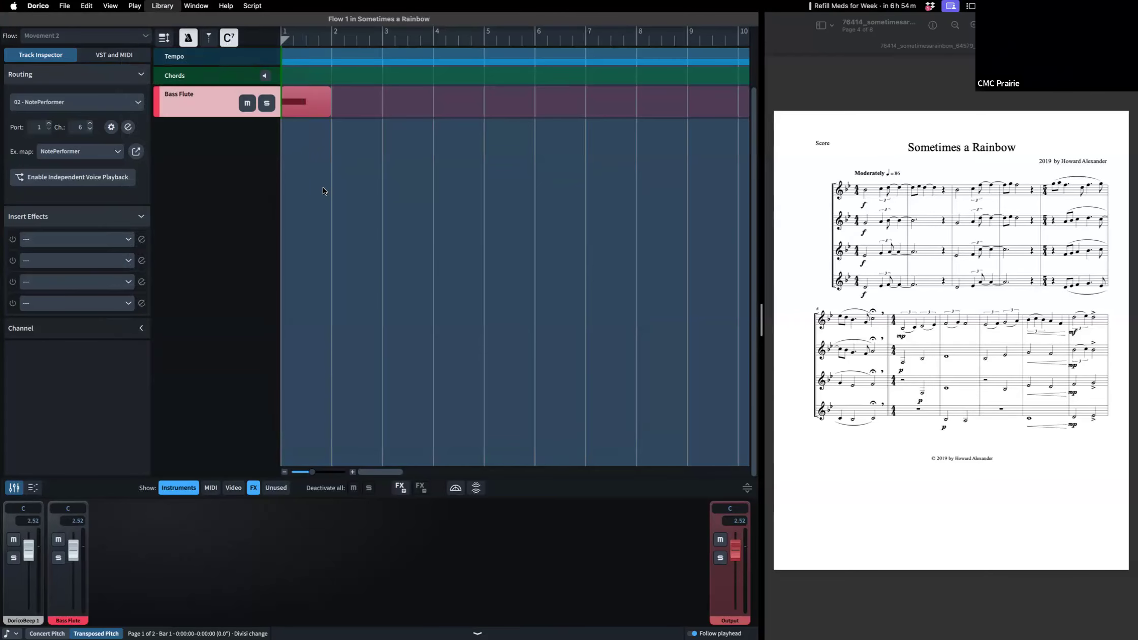
click(135, 6)
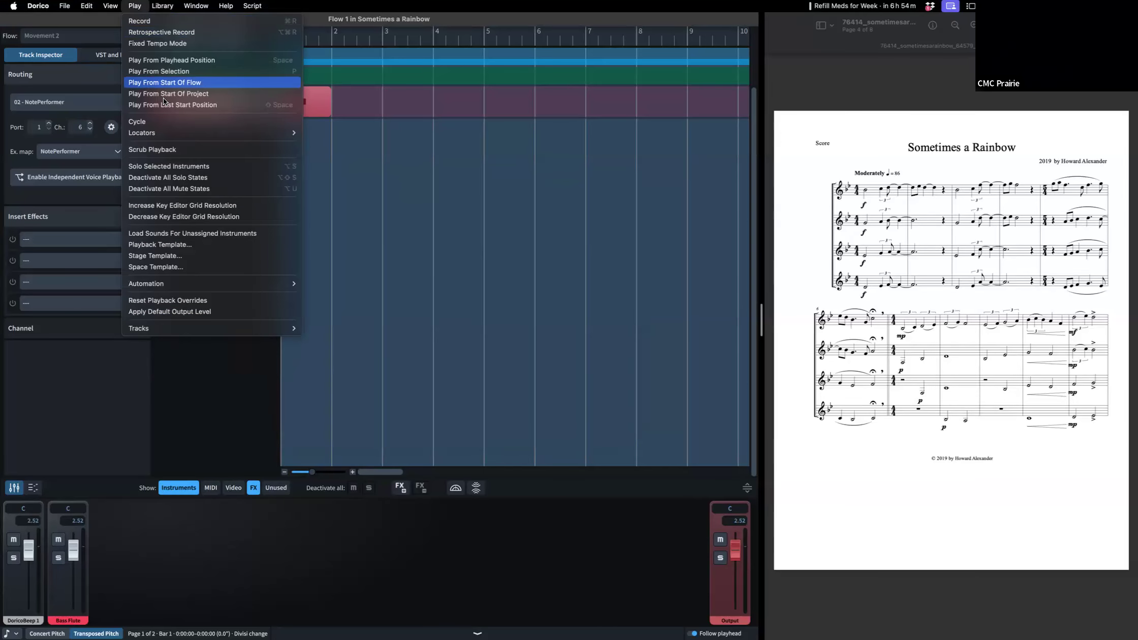
click(345, 129)
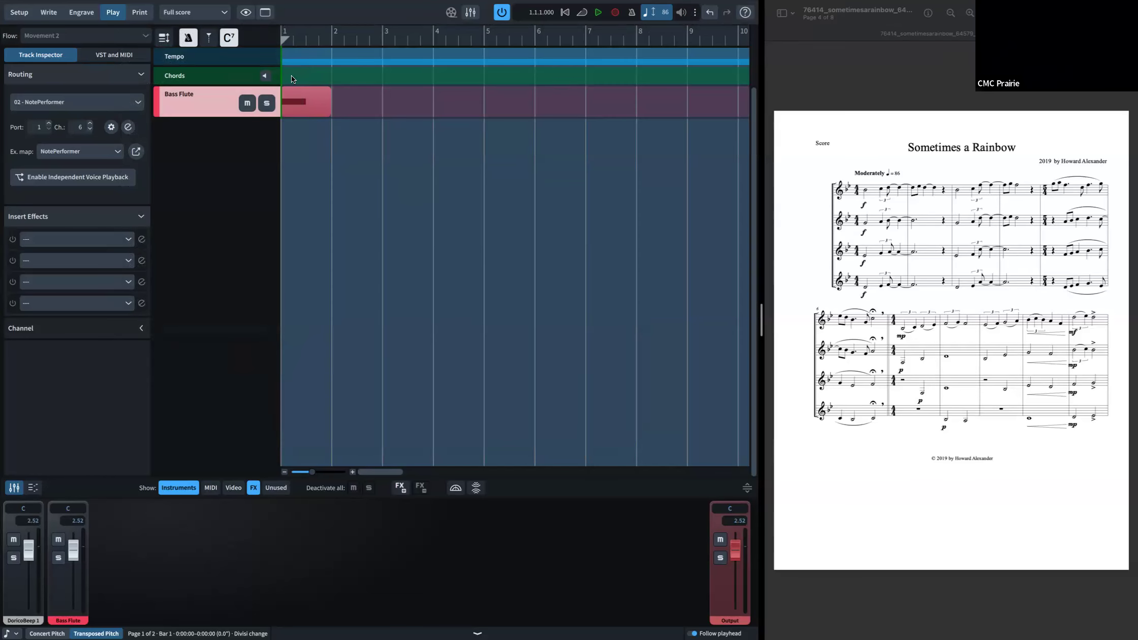
click(339, 42)
Step: Switch to Print mode and set graphics export to PNG with transparent background at 600 dpi
click(138, 14)
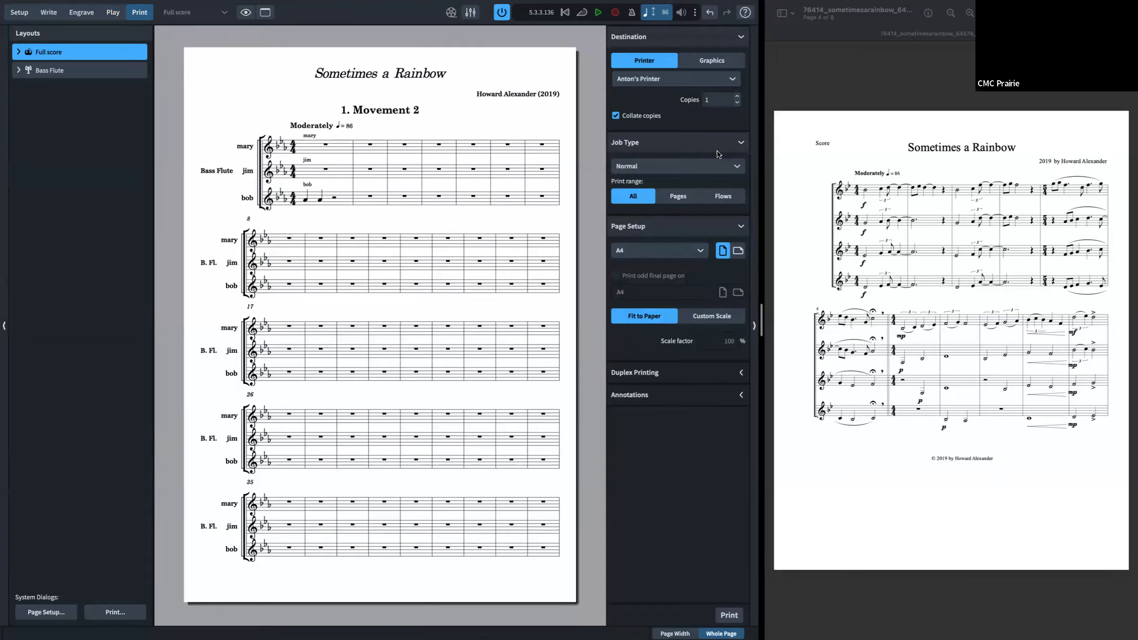
click(702, 65)
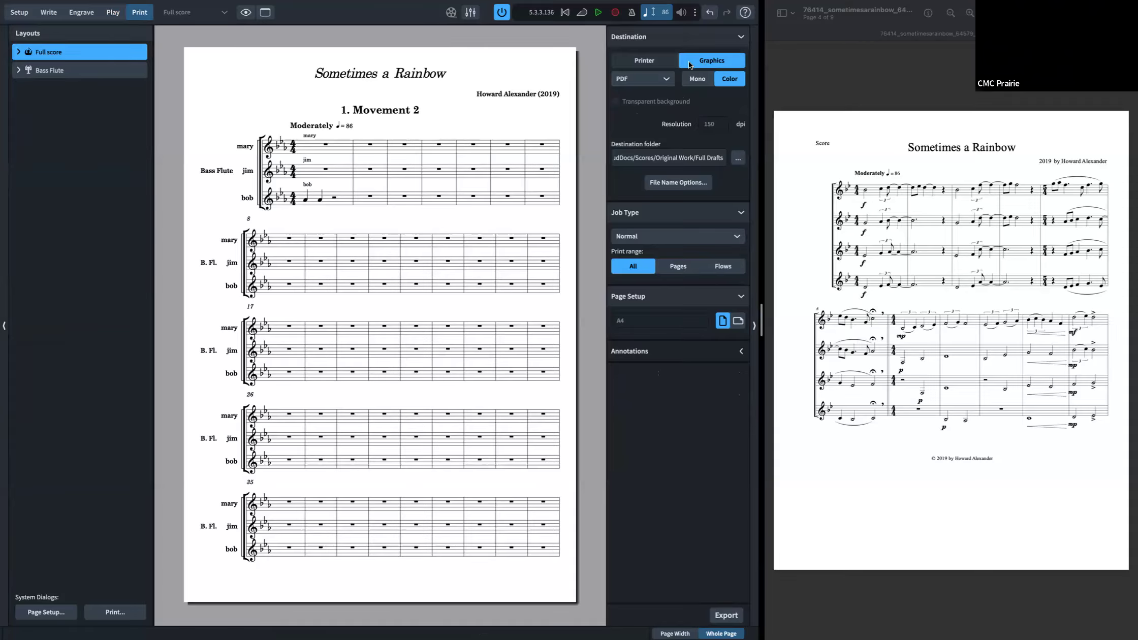
click(641, 79)
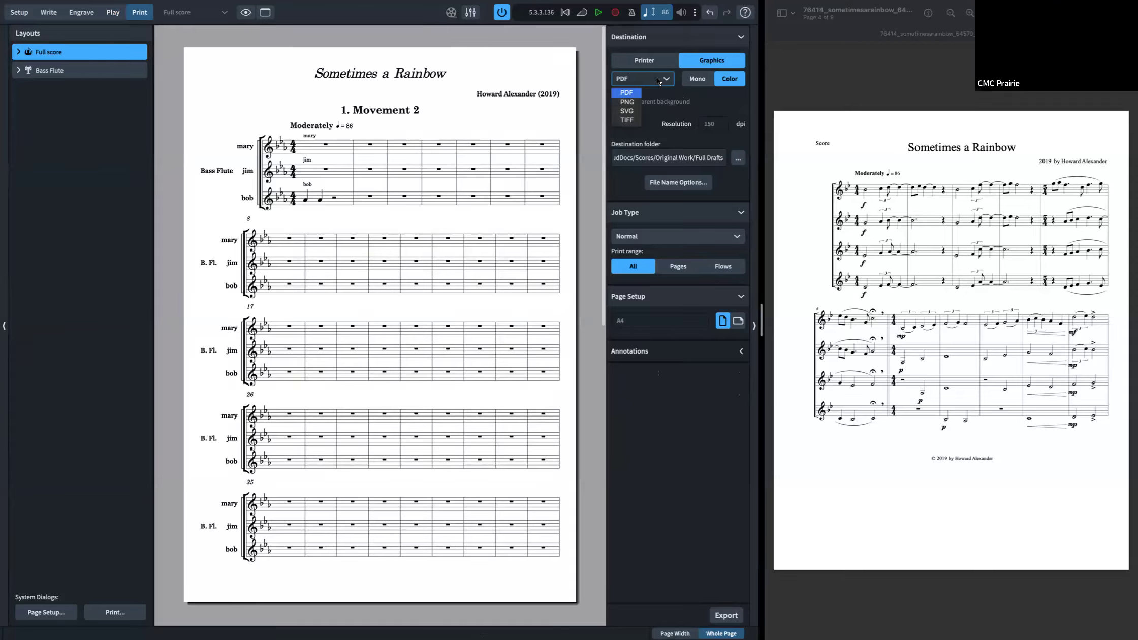
click(649, 108)
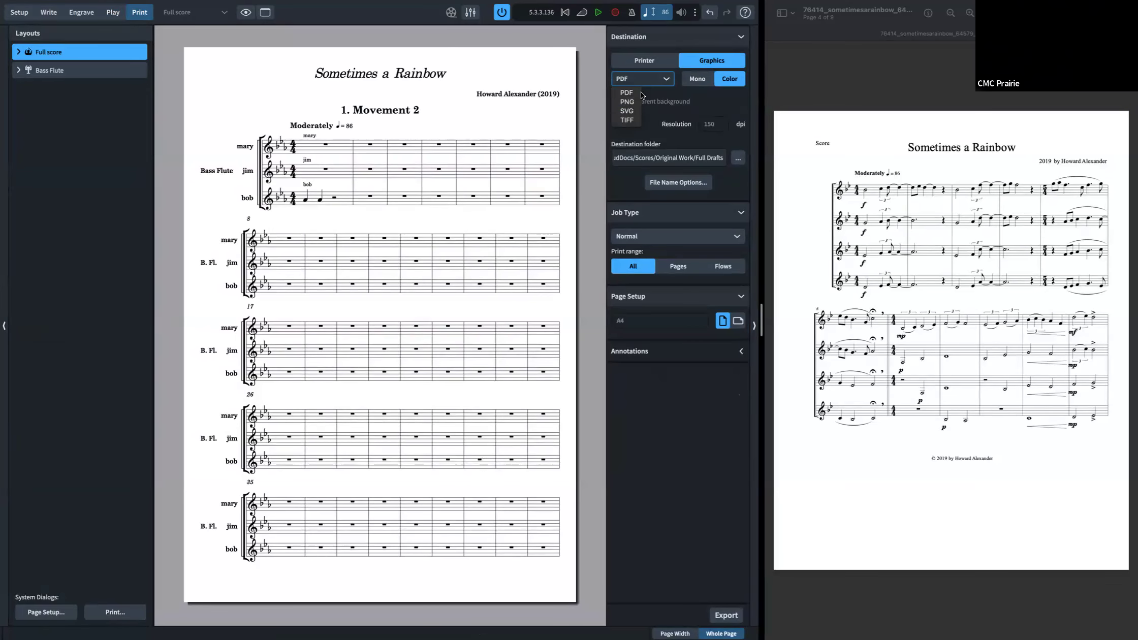
click(627, 102)
click(715, 126)
click(720, 166)
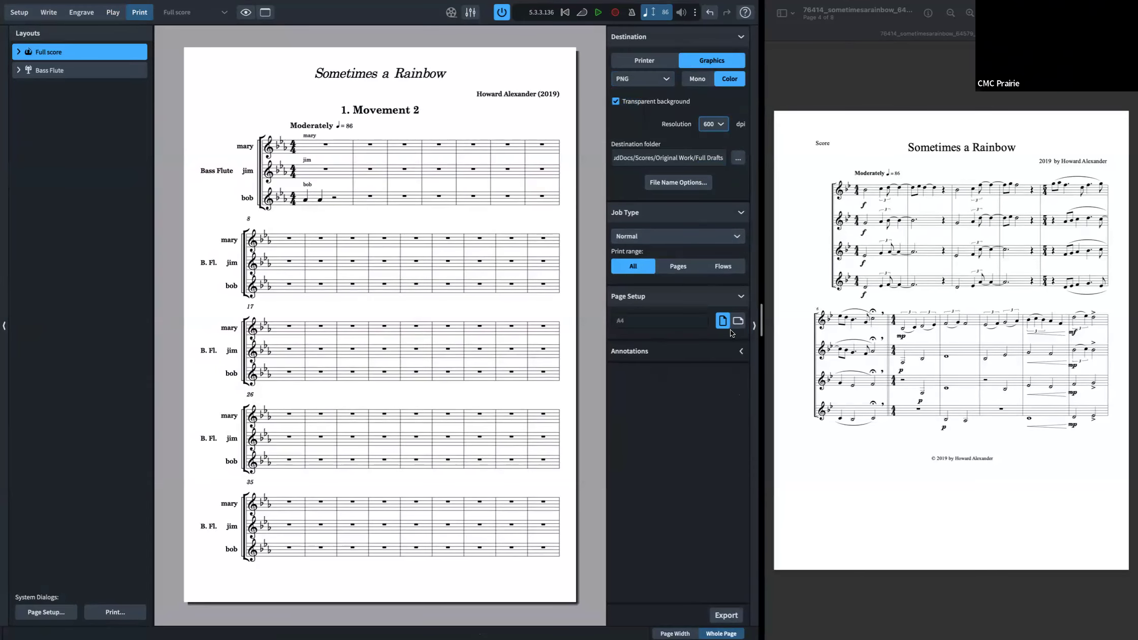
Step: Review the export annotation options and the system page setup dialog, cancelling without changes
click(737, 348)
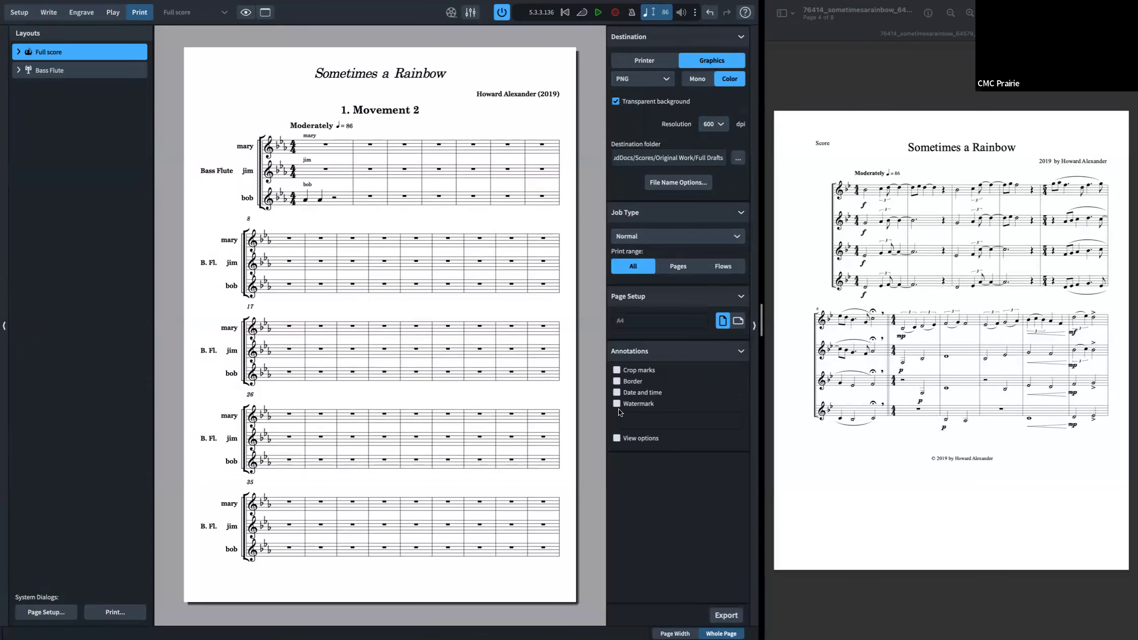
click(615, 403)
click(615, 398)
click(50, 615)
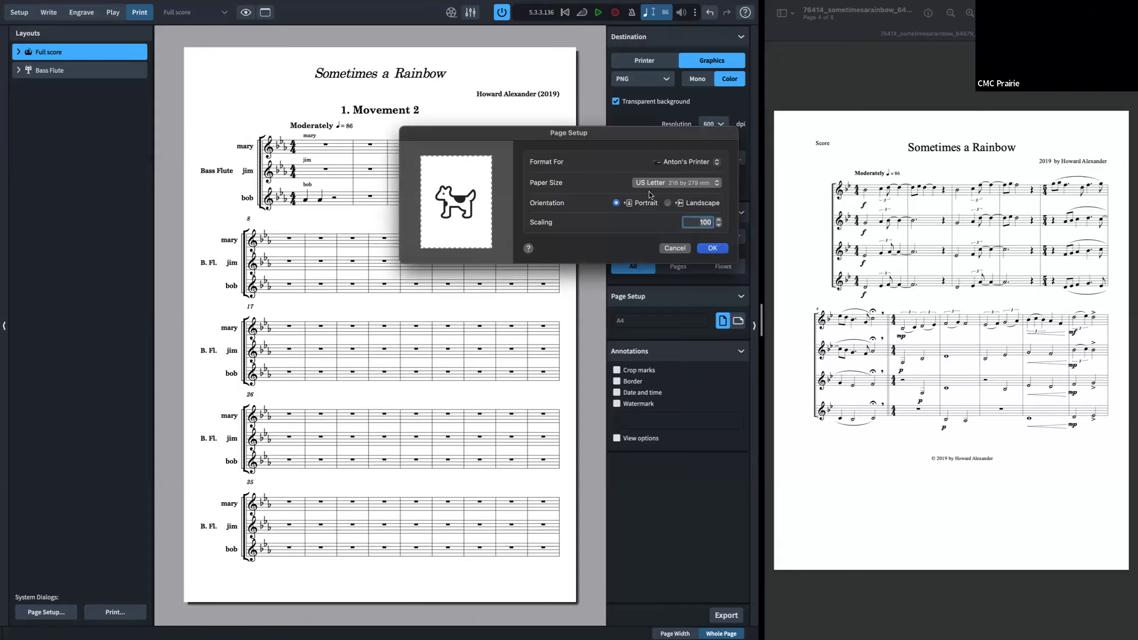
click(682, 248)
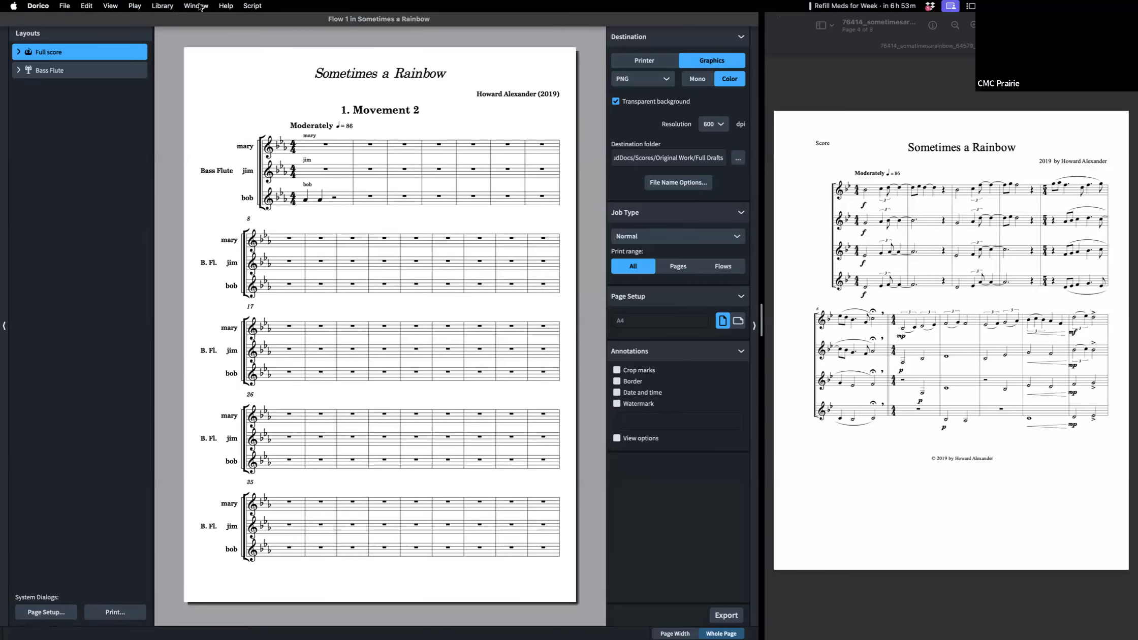
Step: Open the font styles and inspect Dynamic Music Text Font and Default Music Text Font, cancelling without changes
click(153, 6)
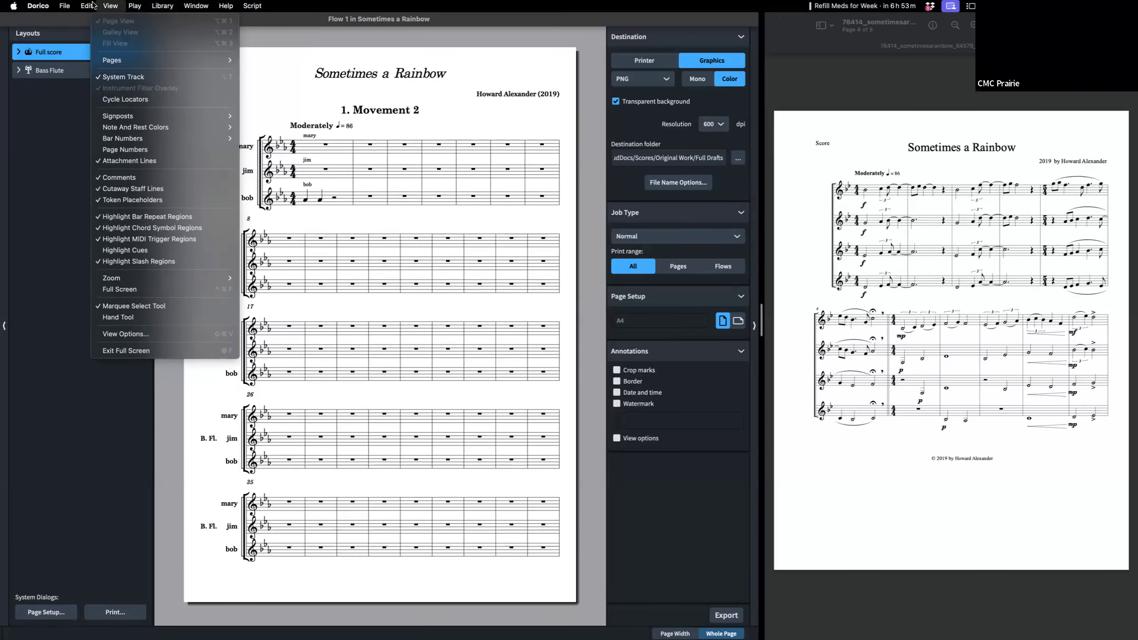
mouse_move(68, 5)
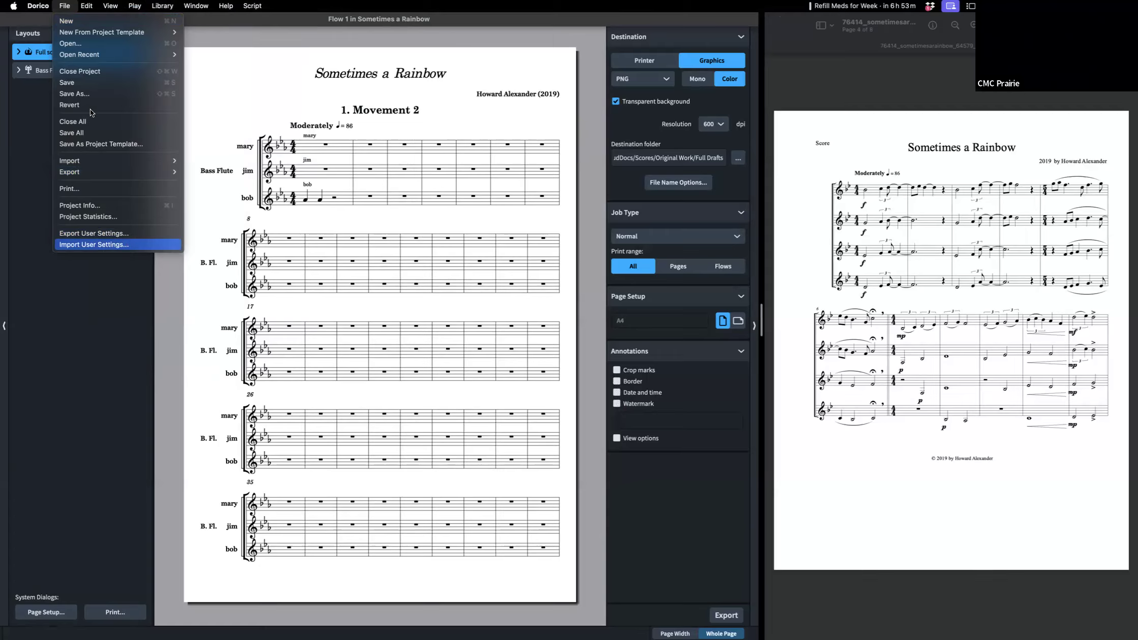
mouse_move(119, 8)
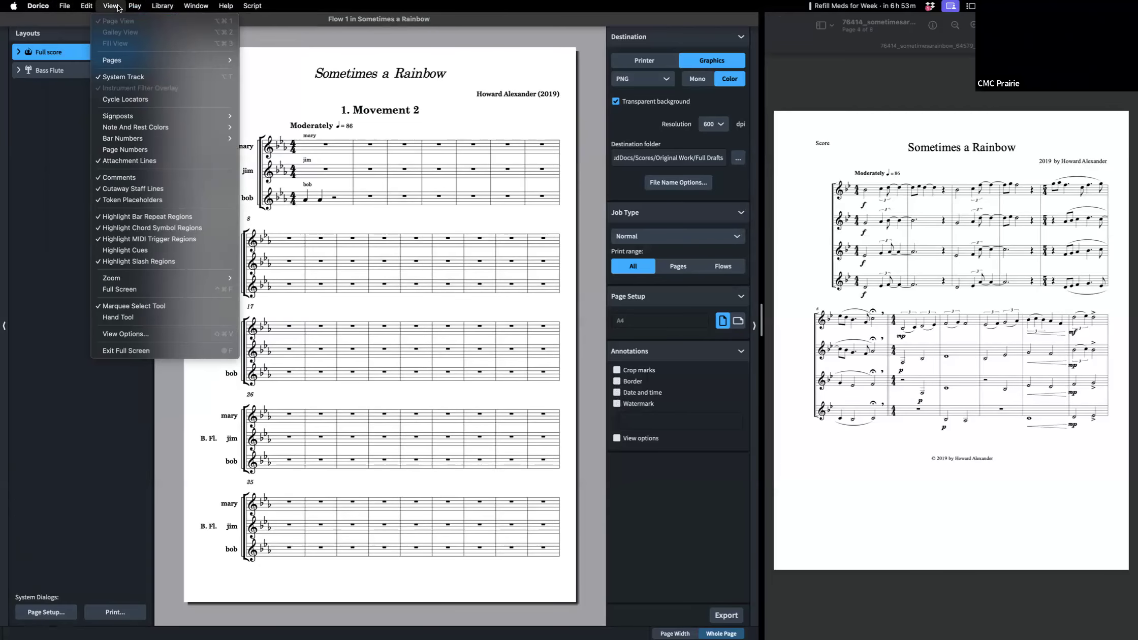
mouse_move(164, 8)
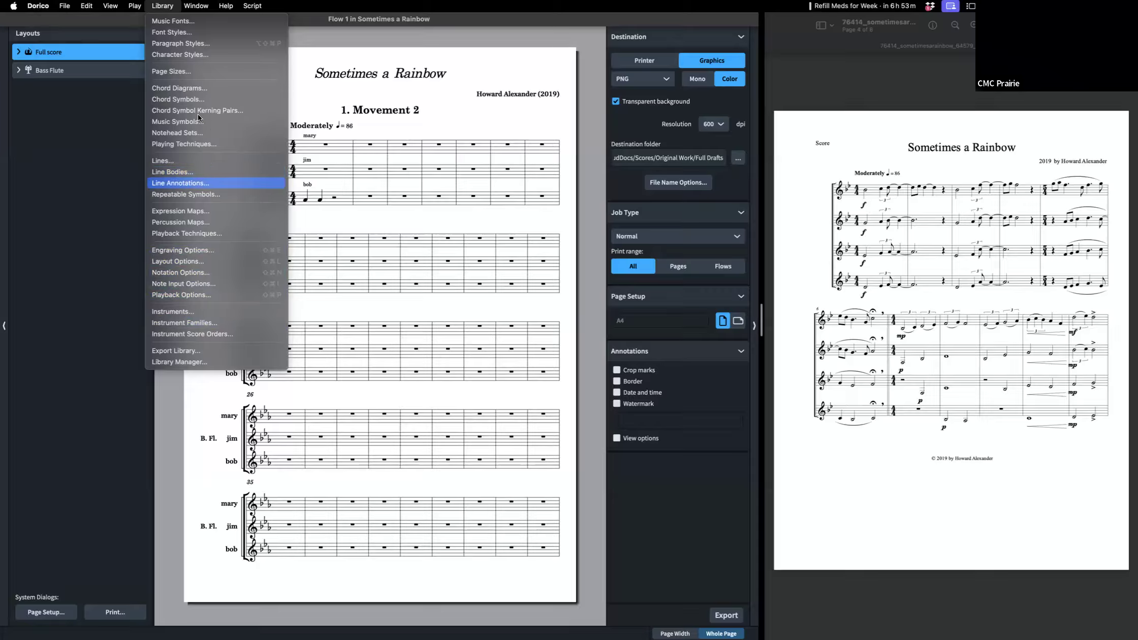
click(189, 32)
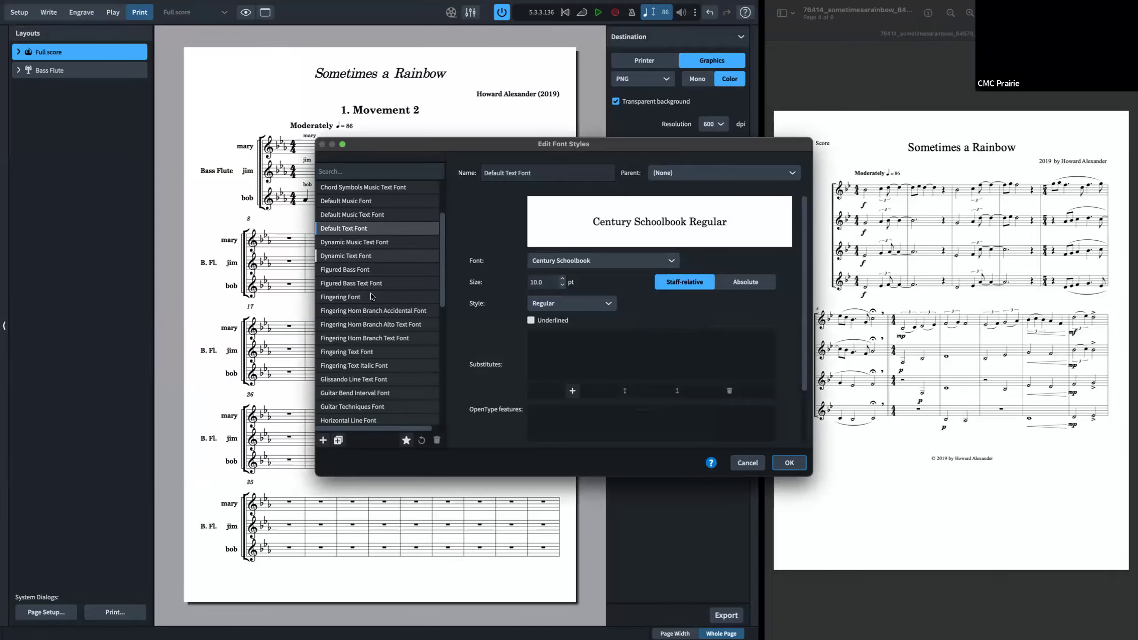
click(366, 242)
click(364, 215)
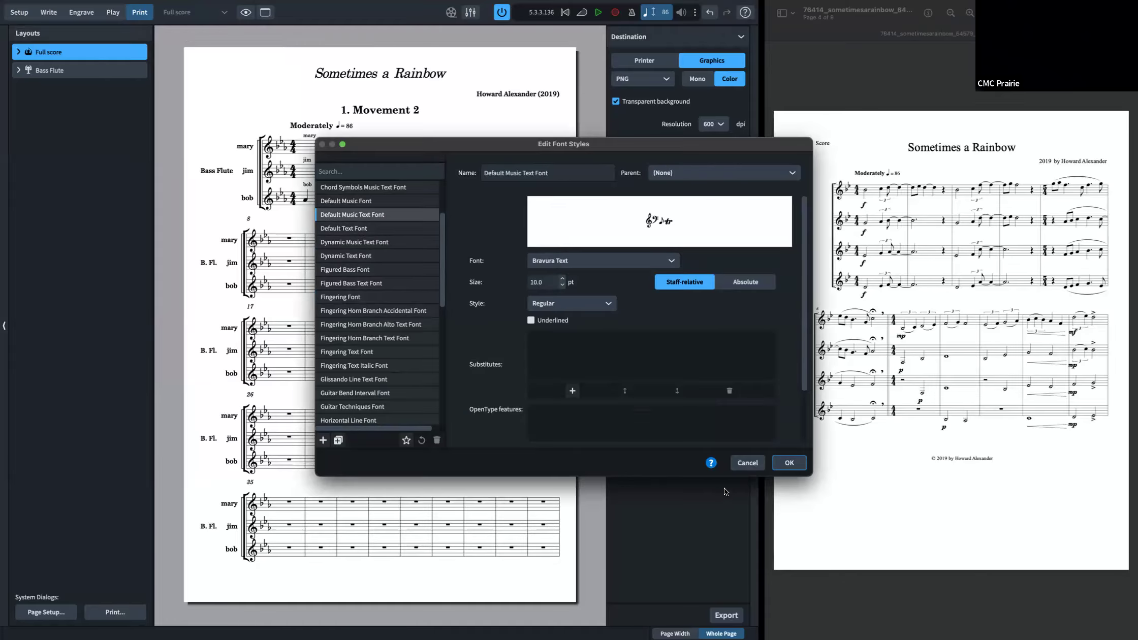
click(750, 462)
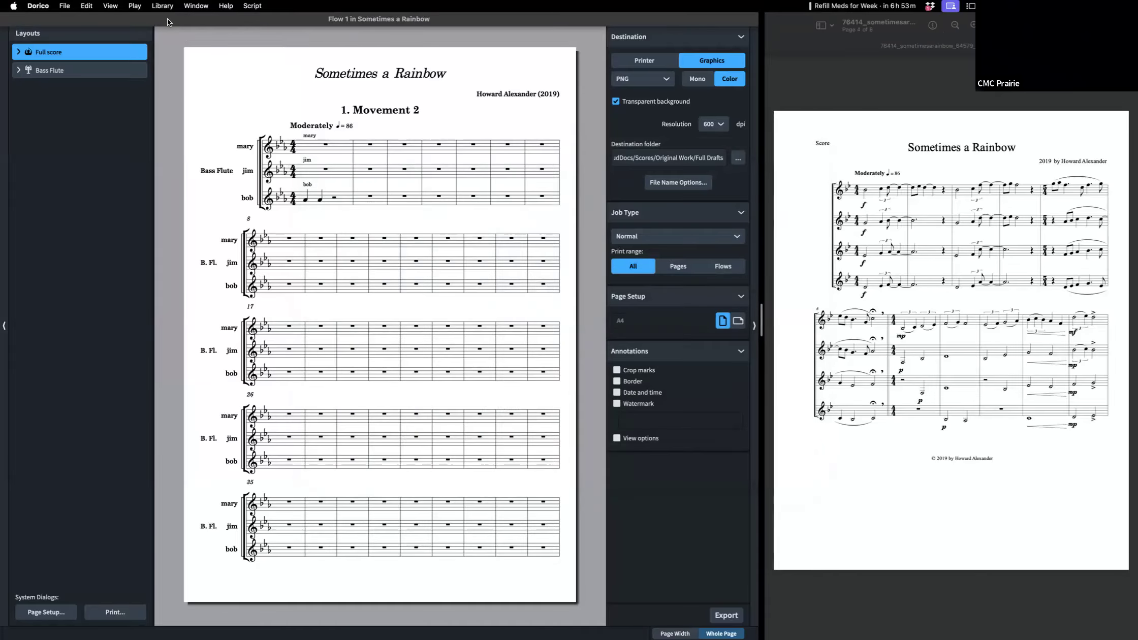
Step: Browse the paragraph styles, inspecting Percussion Legend and Default Text, and close the dialog
click(162, 5)
click(188, 41)
scroll(339, 364, down, 5)
click(339, 360)
click(344, 319)
scroll(347, 274, up, 5)
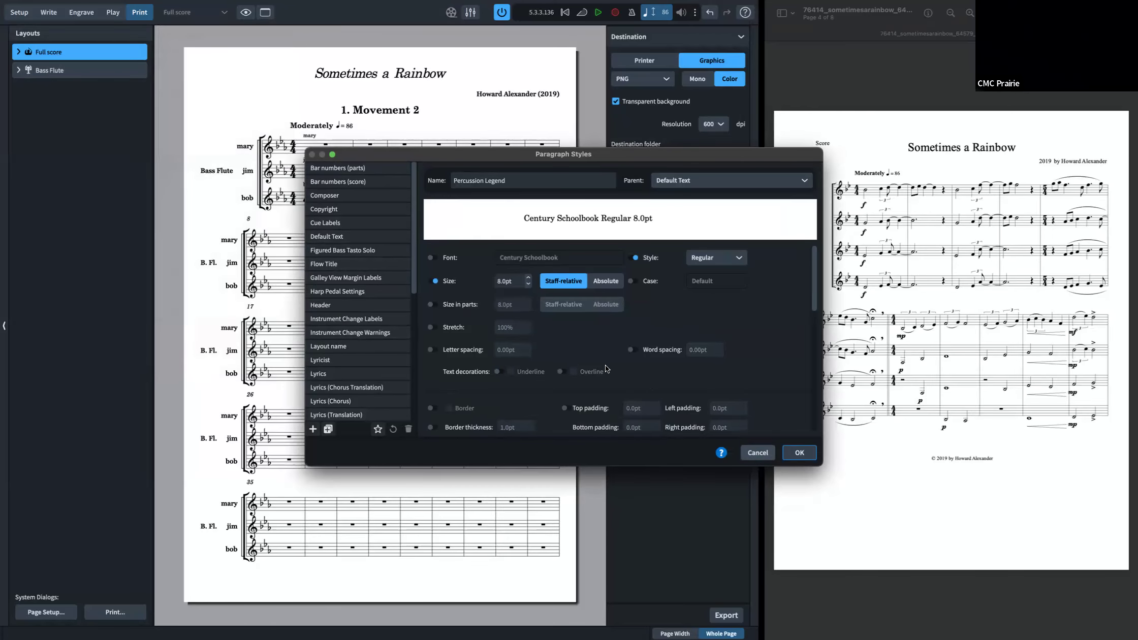
click(192, 7)
mouse_move(221, 9)
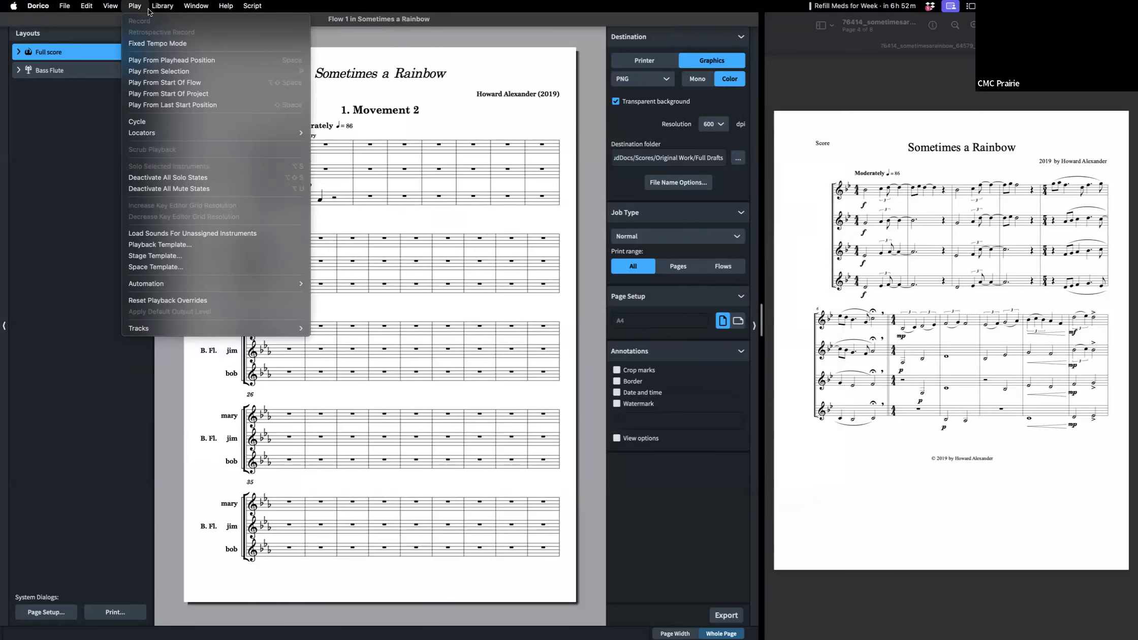
Step: Switch to Write mode and select the Condensing Change signpost at bar 9
mouse_move(153, 11)
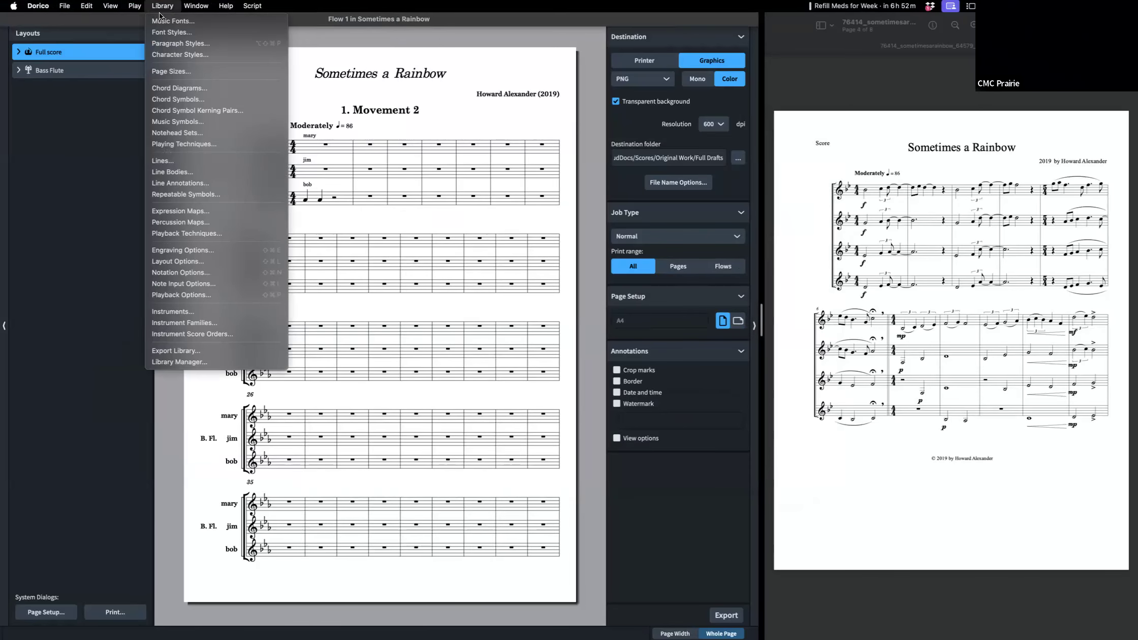
click(87, 147)
key(super+2)
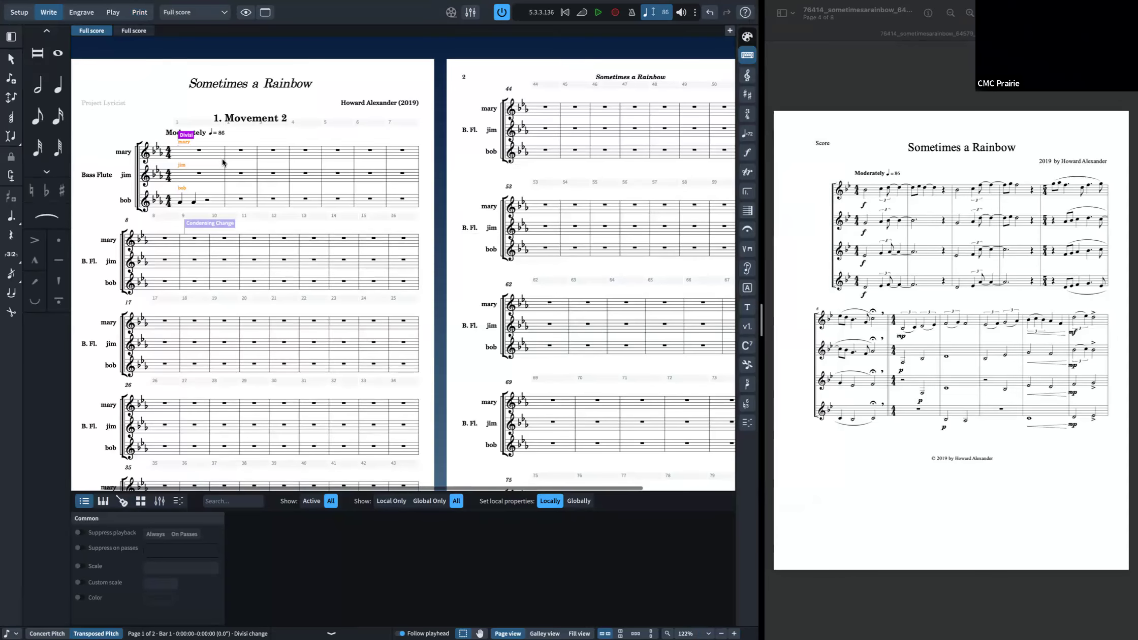
scroll(514, 325, down, 1)
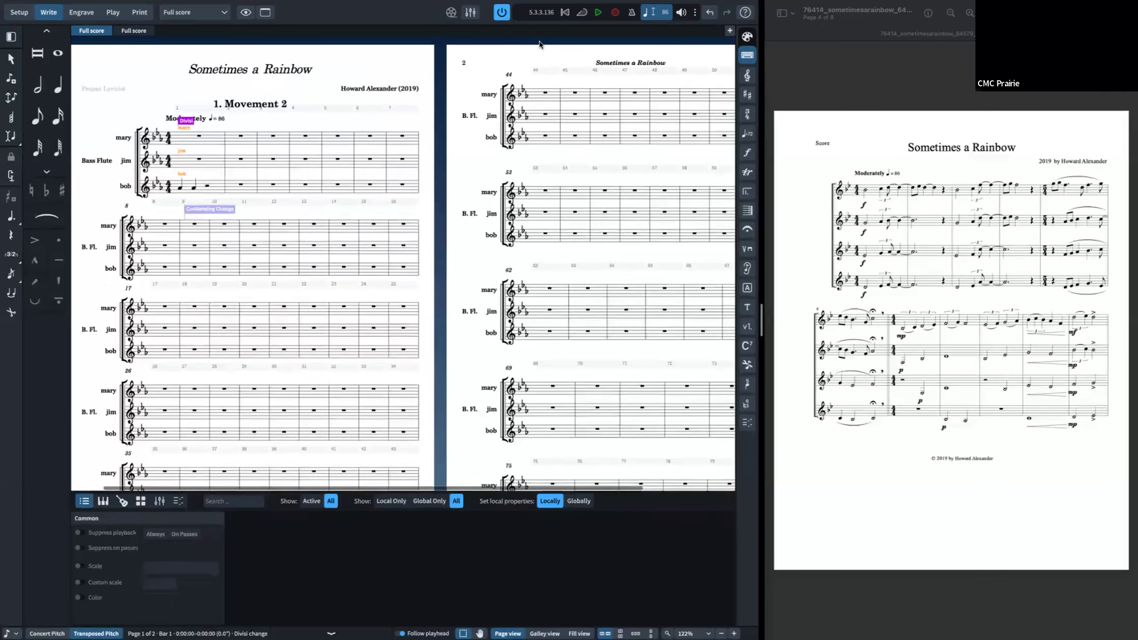
click(209, 209)
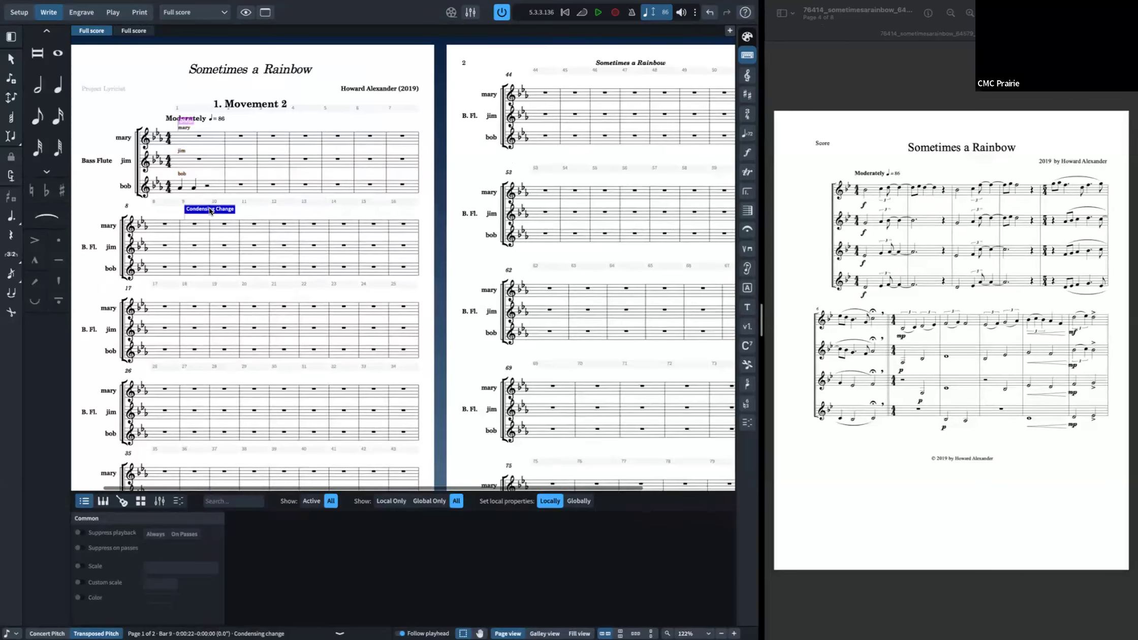